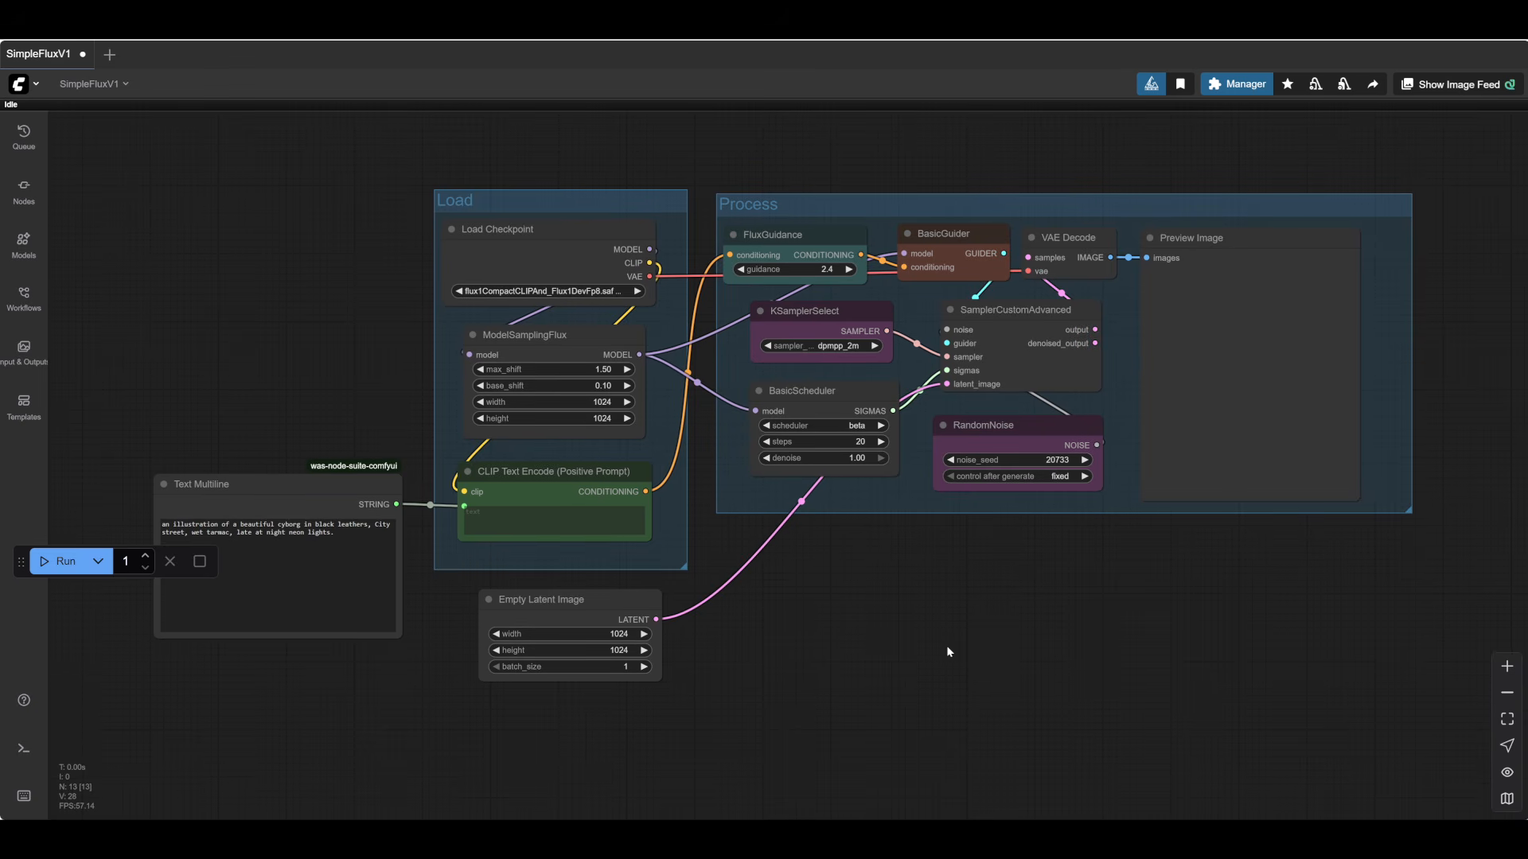
- Look over the whole Flux workflow, including its Load and Process groups and the Empty Latent Image node
{"action": "scroll", "coordinate": [870, 646], "scroll_direction": "up", "scroll_amount": 1}
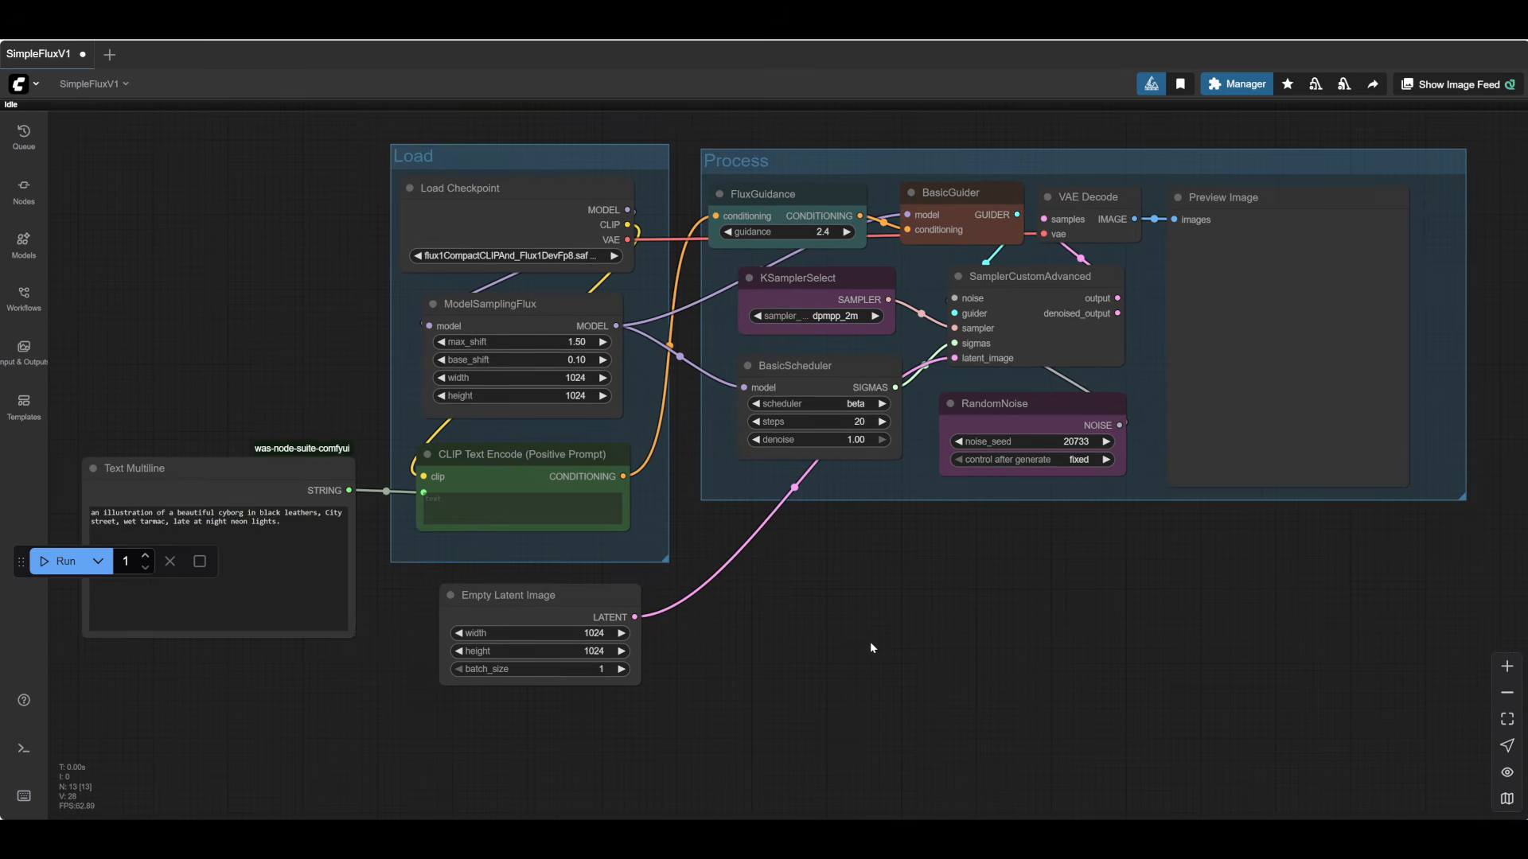
{"action": "scroll", "coordinate": [871, 647], "scroll_direction": "down", "scroll_amount": 1}
{"action": "left_click_drag", "start_coordinate": [870, 642], "coordinate": [922, 628]}
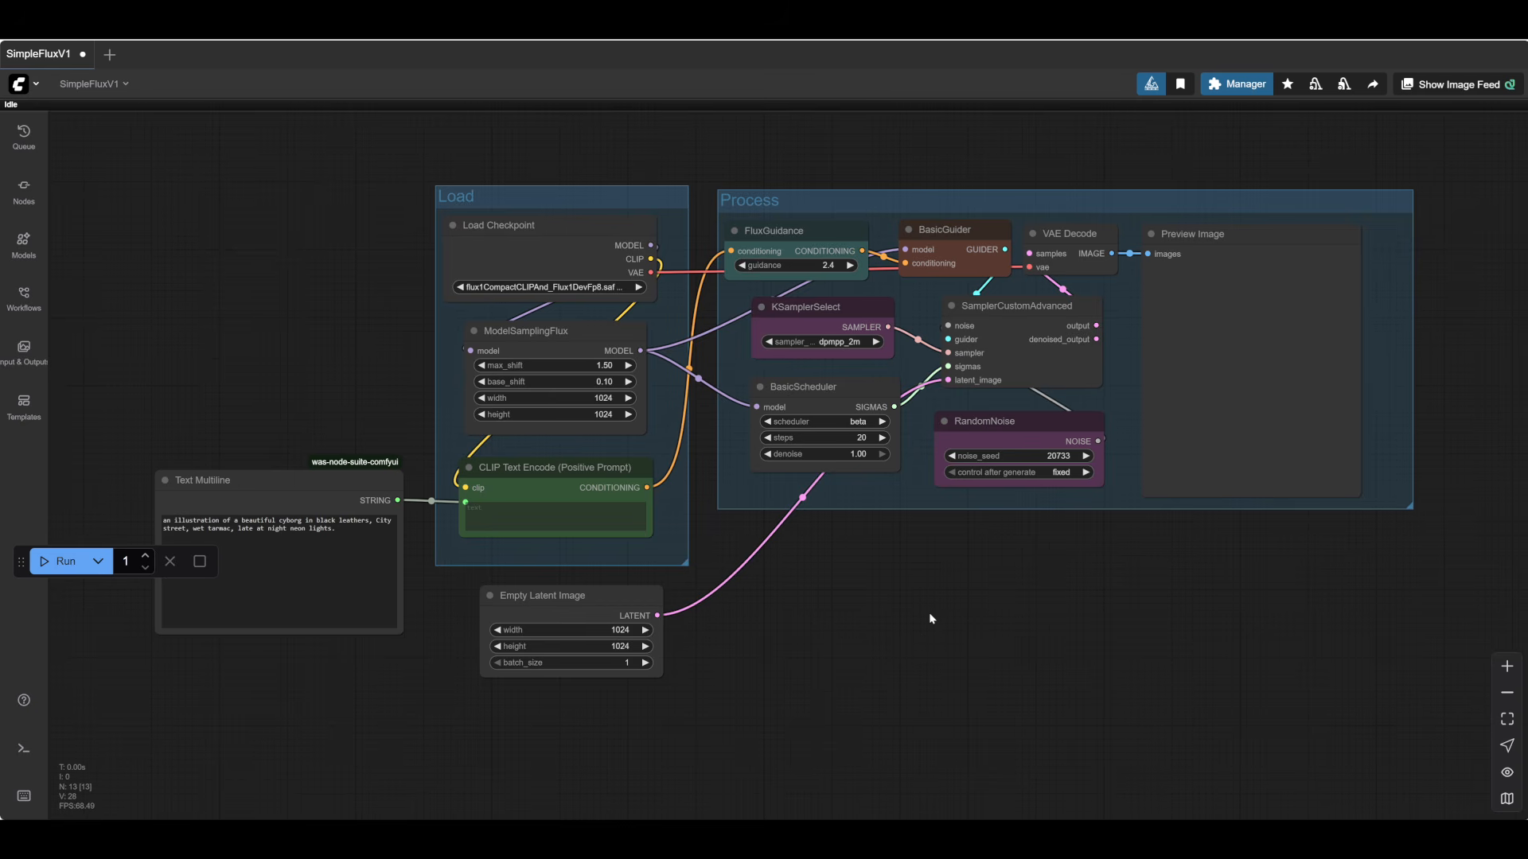
{"action": "mouse_move", "coordinate": [907, 624]}
{"action": "left_mouse_down"}
{"action": "mouse_move", "coordinate": [918, 597]}
{"action": "mouse_move", "coordinate": [915, 621]}
{"action": "left_mouse_up"}
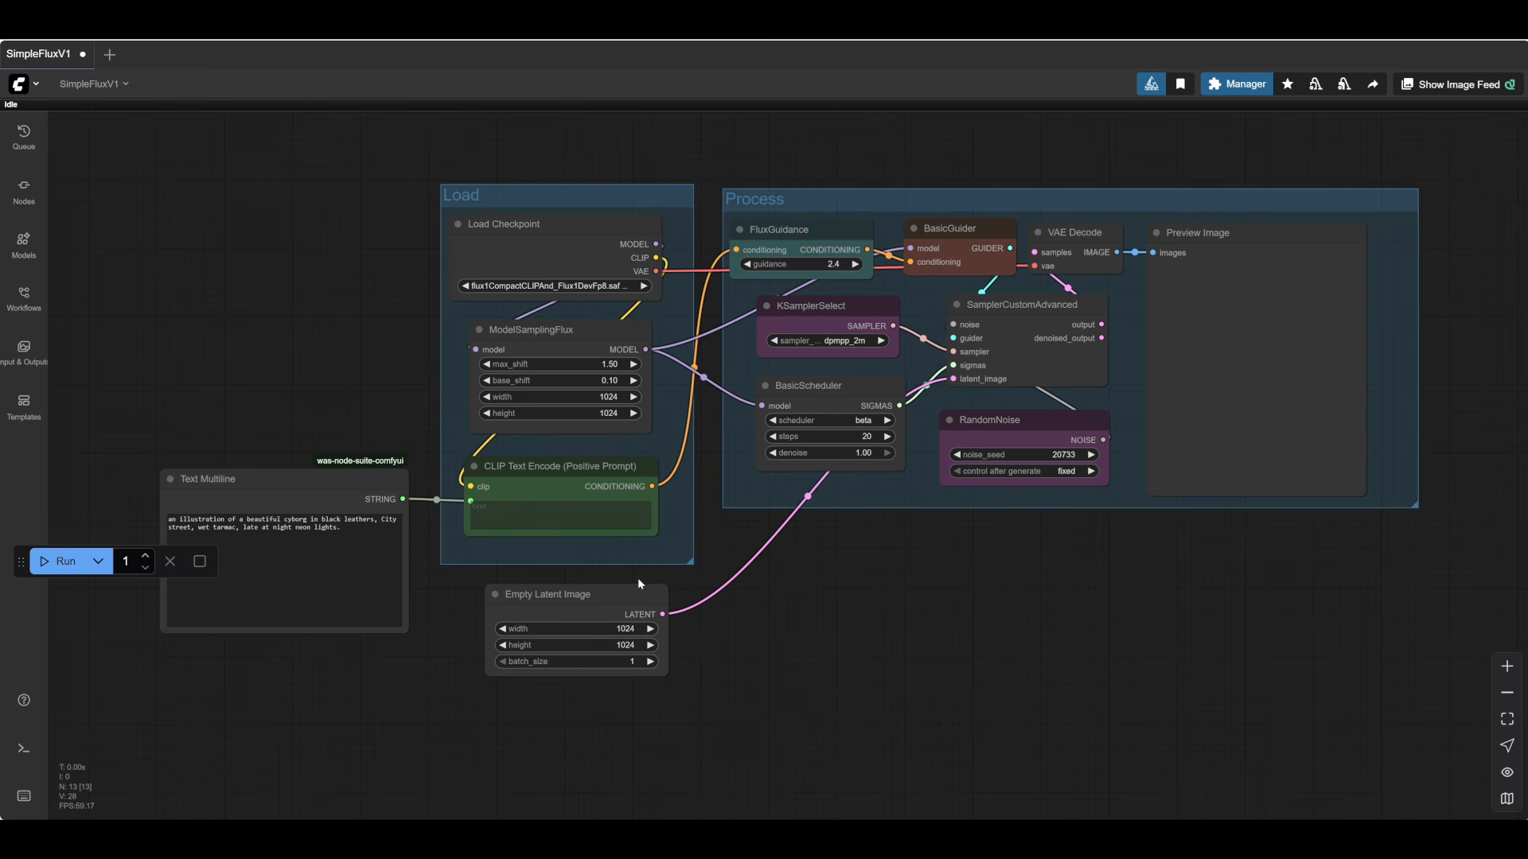
{"action": "left_click_drag", "start_coordinate": [801, 202], "coordinate": [796, 202]}
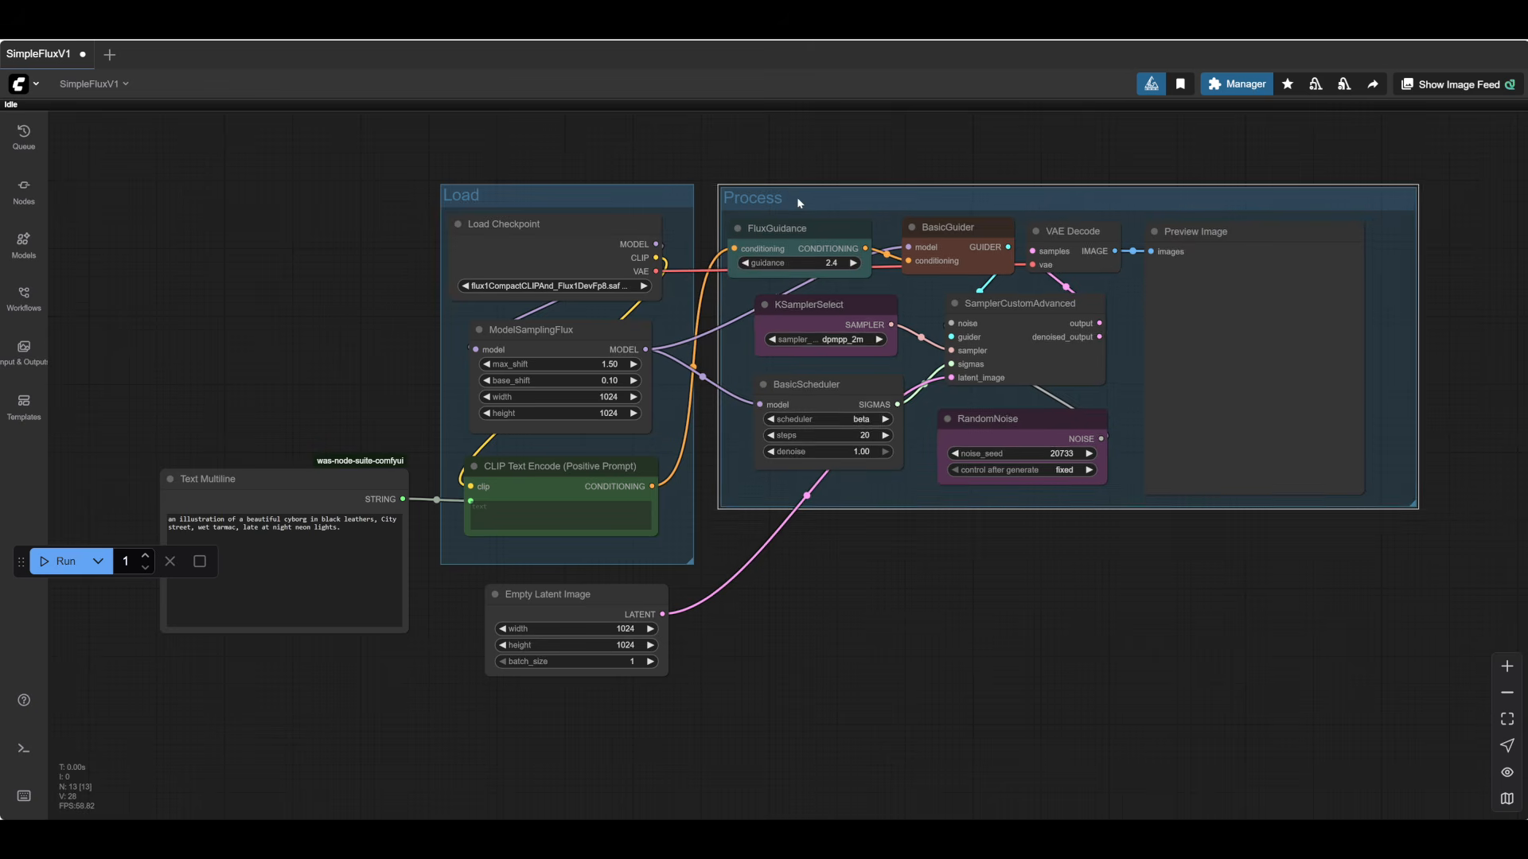
{"action": "left_click", "coordinate": [891, 614]}
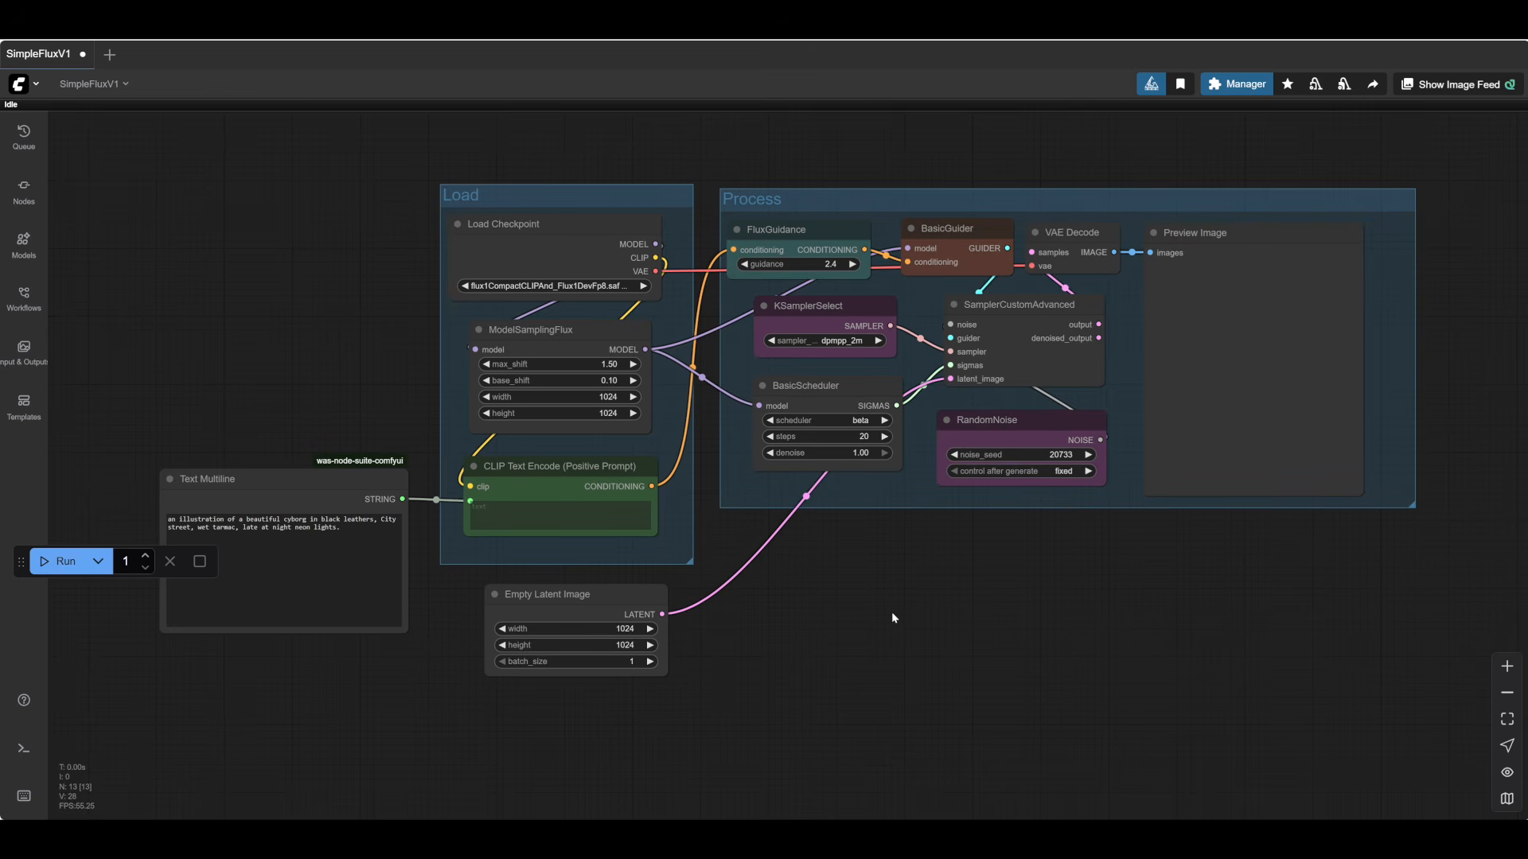
{"action": "left_click_drag", "start_coordinate": [601, 594], "coordinate": [596, 596]}
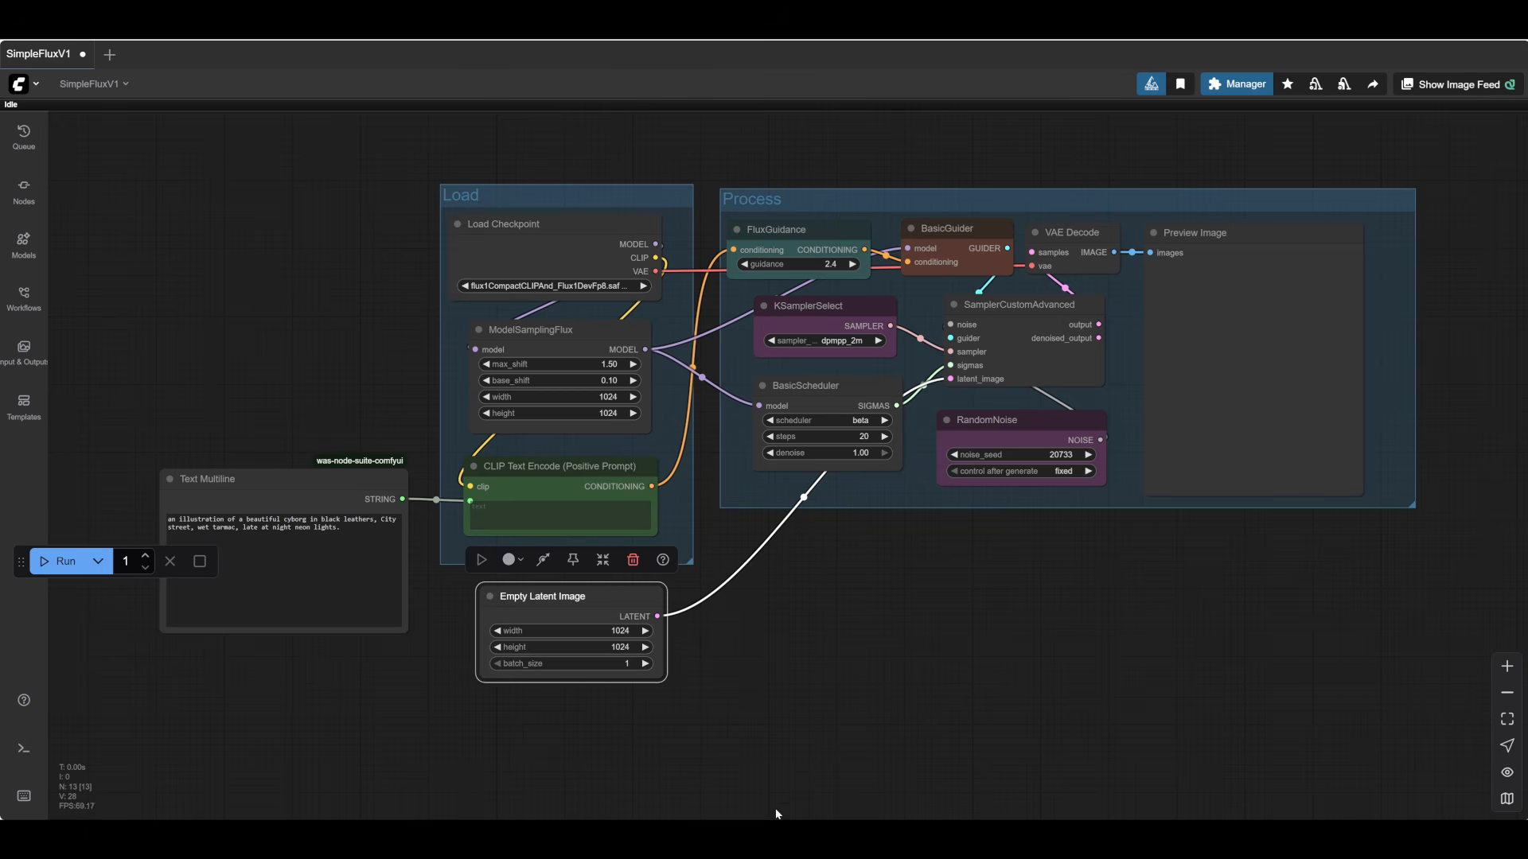
{"action": "left_click", "coordinate": [834, 680]}
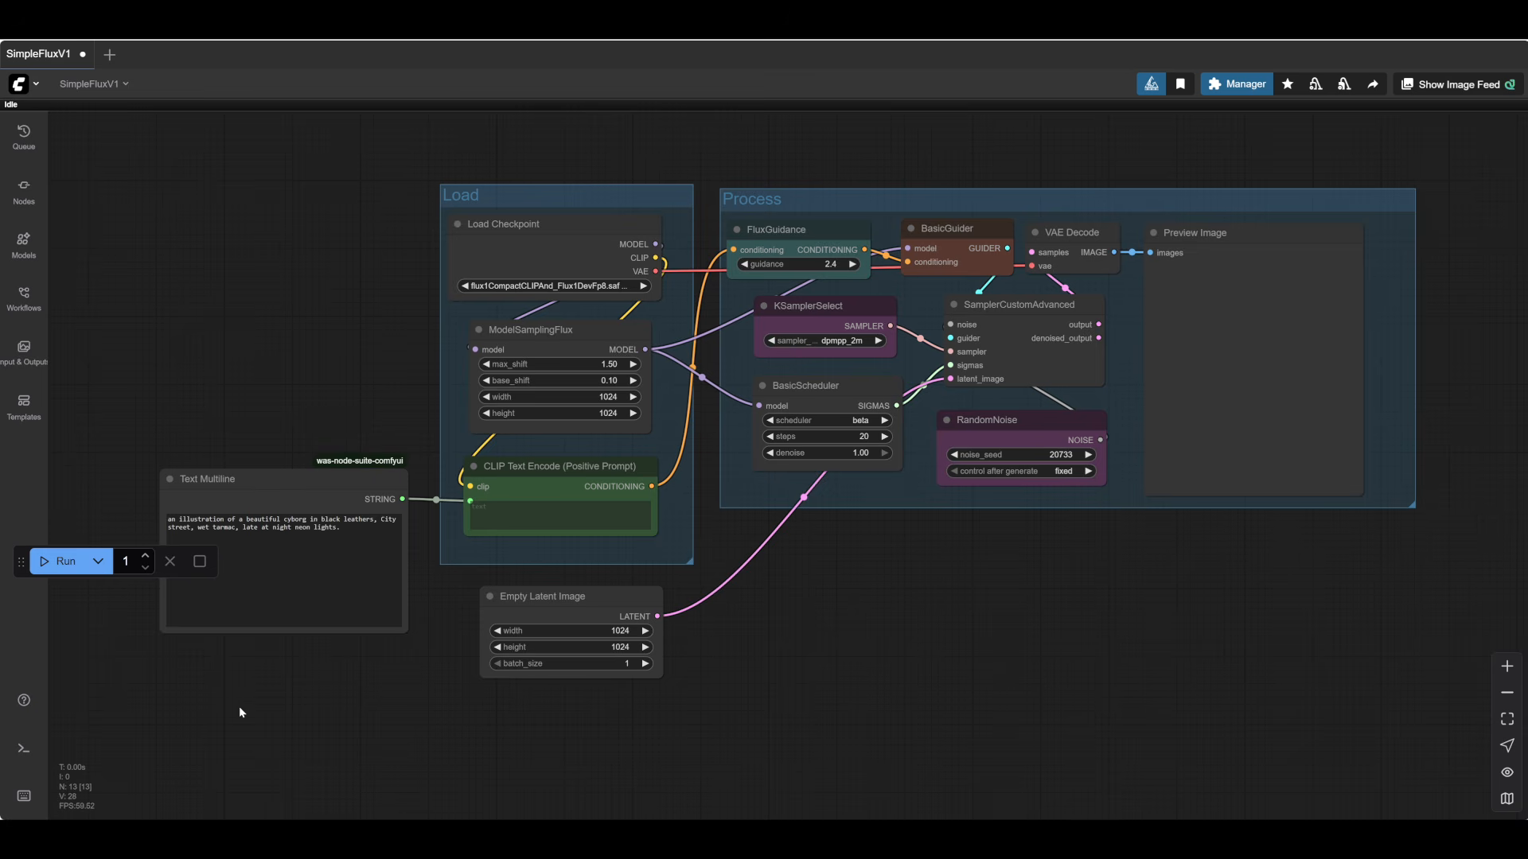
- Zoom in on the Text Multiline prompt node and shift the floating Run toolbar down off its prompt text
{"action": "left_click", "coordinate": [268, 479]}
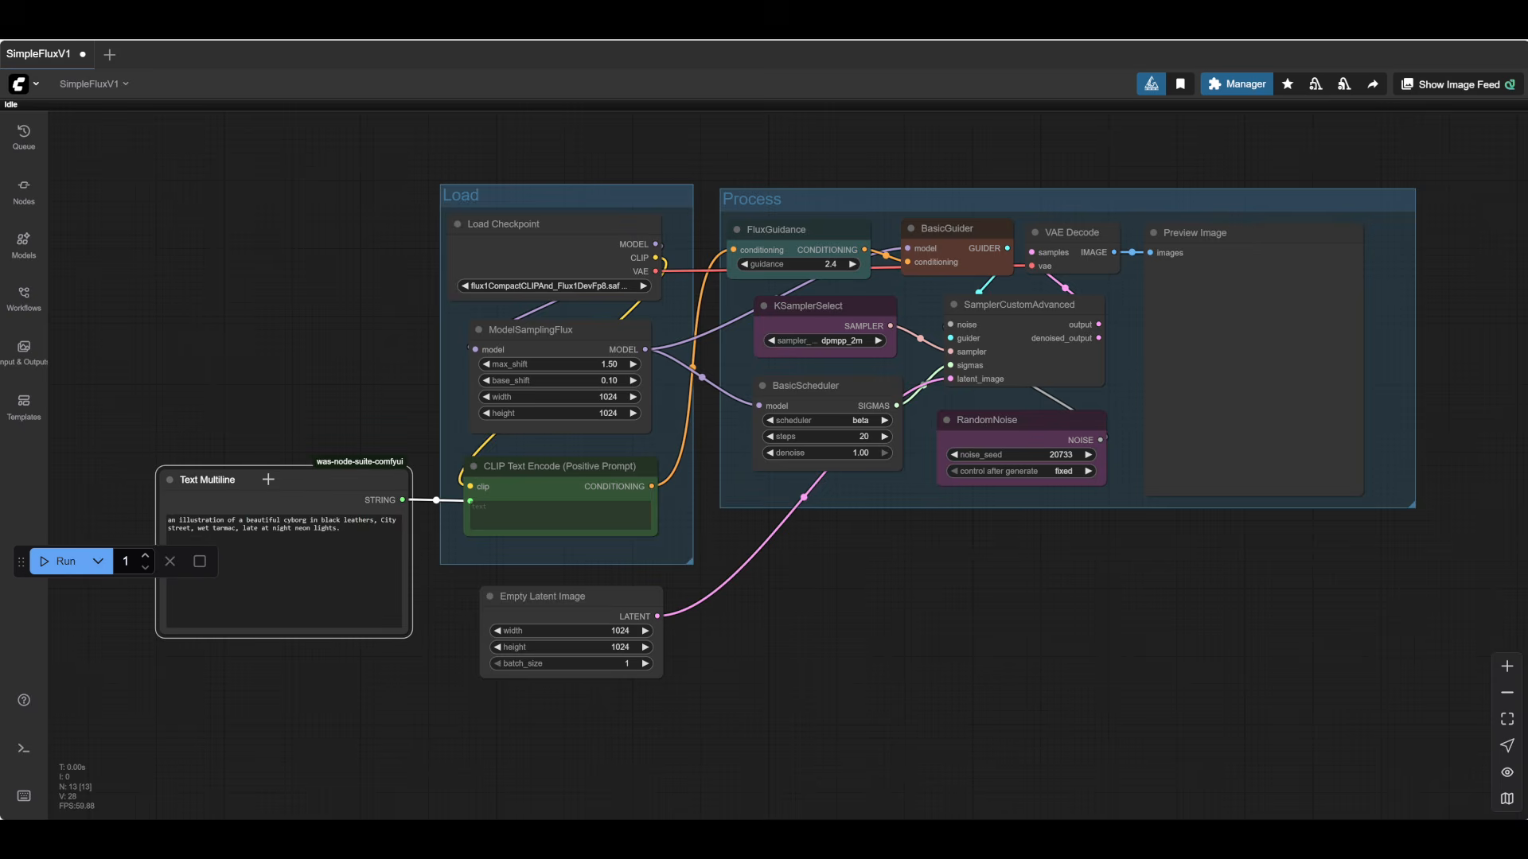
{"action": "scroll", "coordinate": [263, 509], "scroll_direction": "up", "scroll_amount": 5}
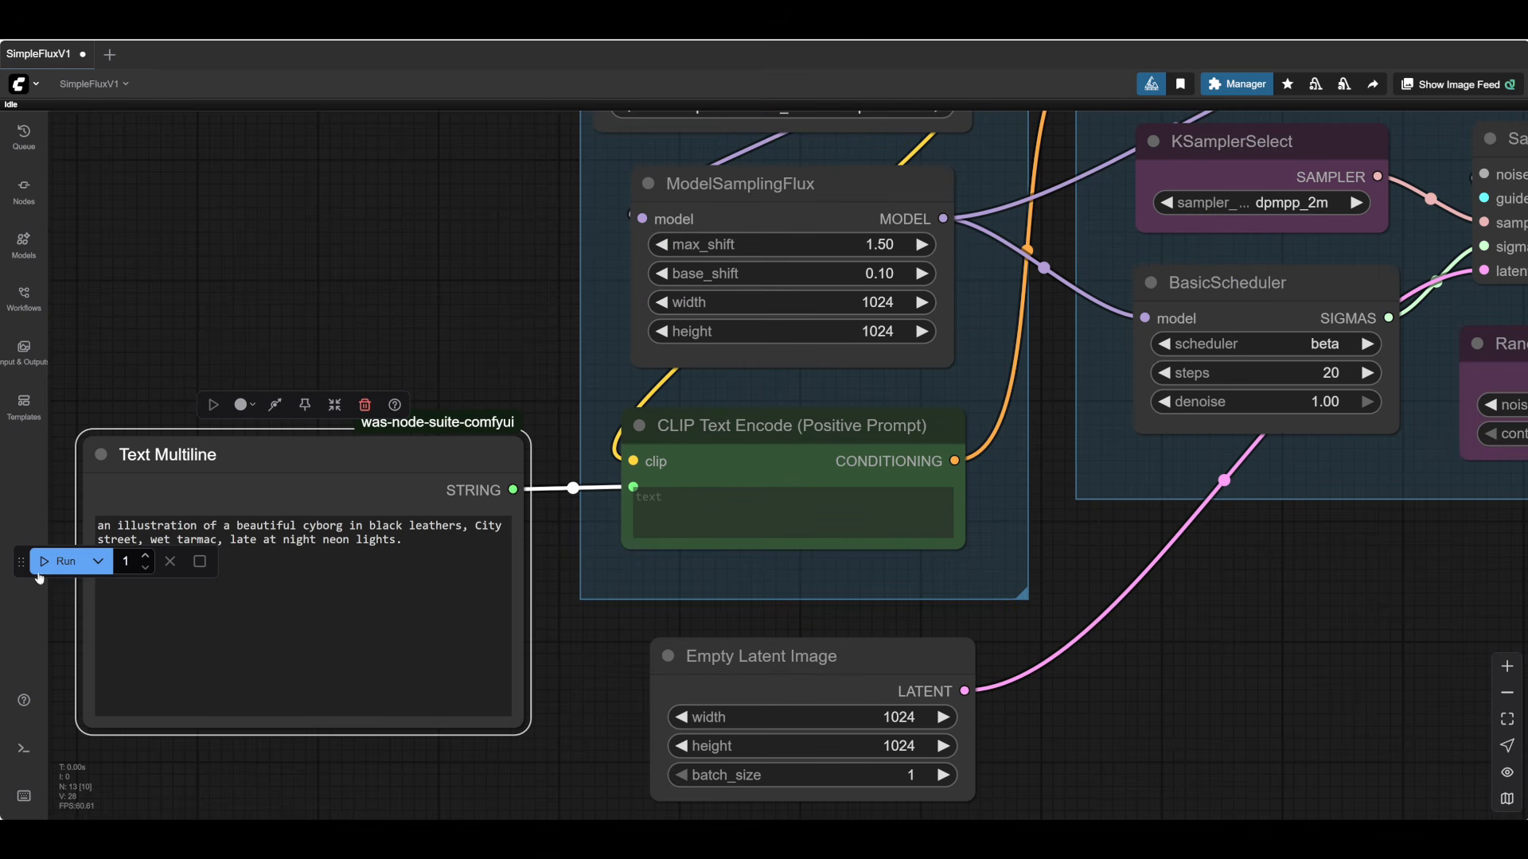
{"action": "left_click_drag", "start_coordinate": [22, 562], "coordinate": [20, 603]}
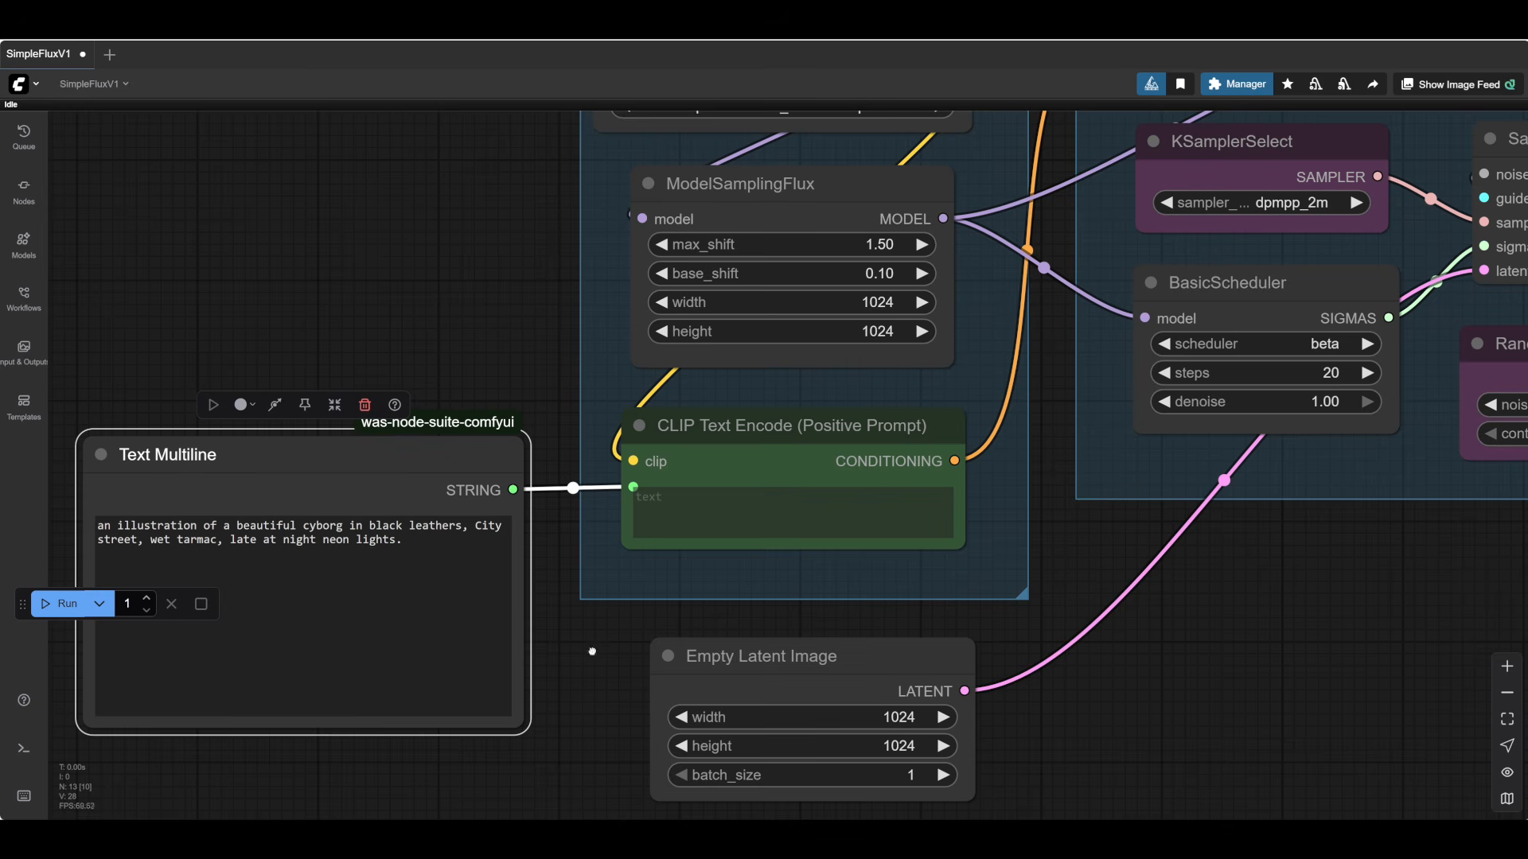
- Examine the Load Checkpoint, ModelSamplingFlux and CLIP Text Encode nodes in the Load group, along with the connected Text Multiline node
{"action": "scroll", "coordinate": [592, 651], "scroll_direction": "down", "scroll_amount": 2}
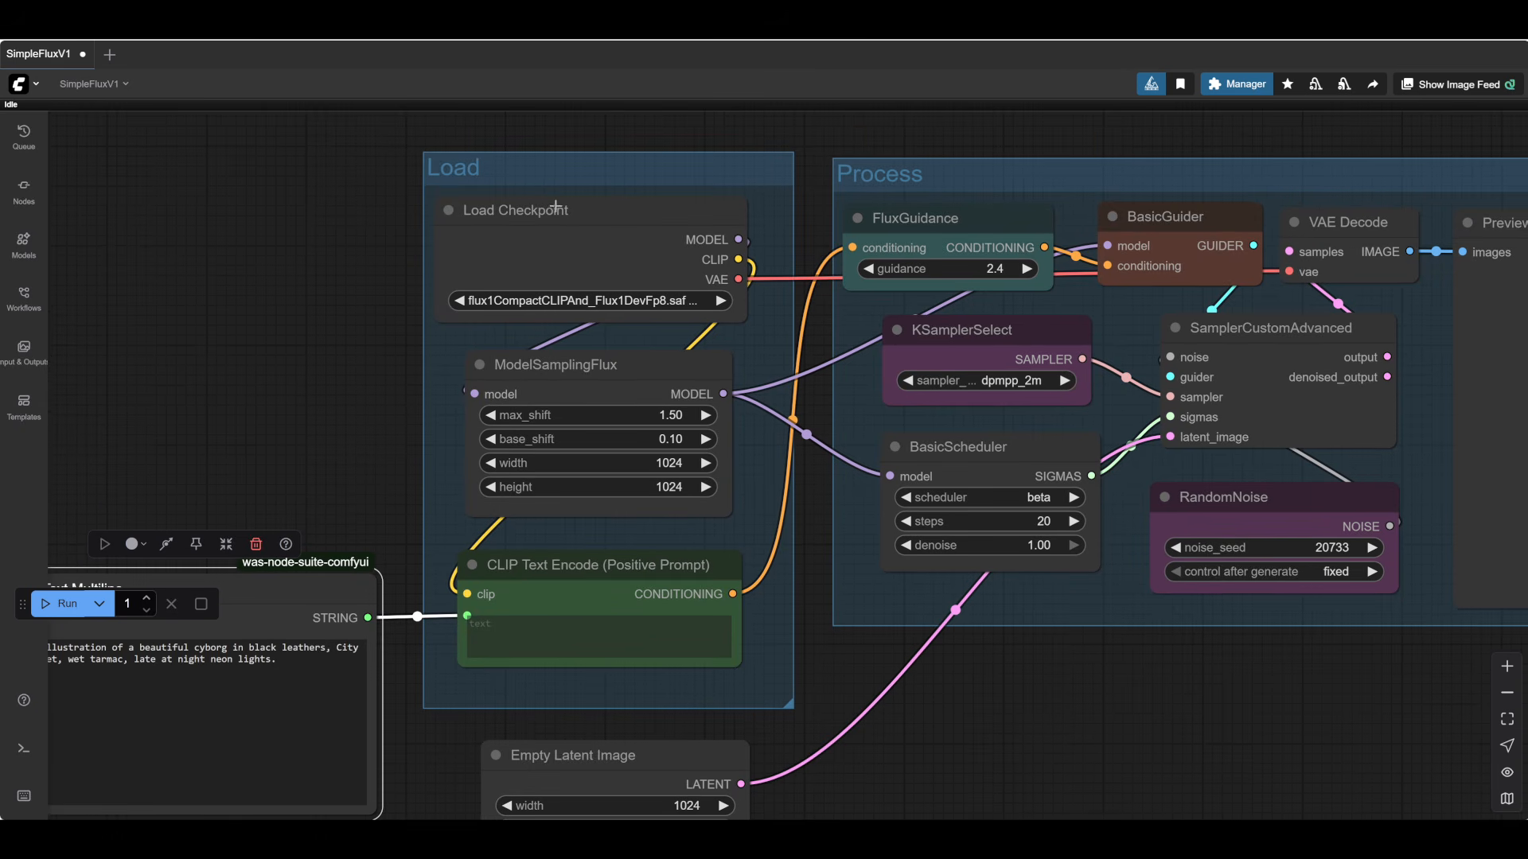
{"action": "left_click_drag", "start_coordinate": [555, 206], "coordinate": [564, 206]}
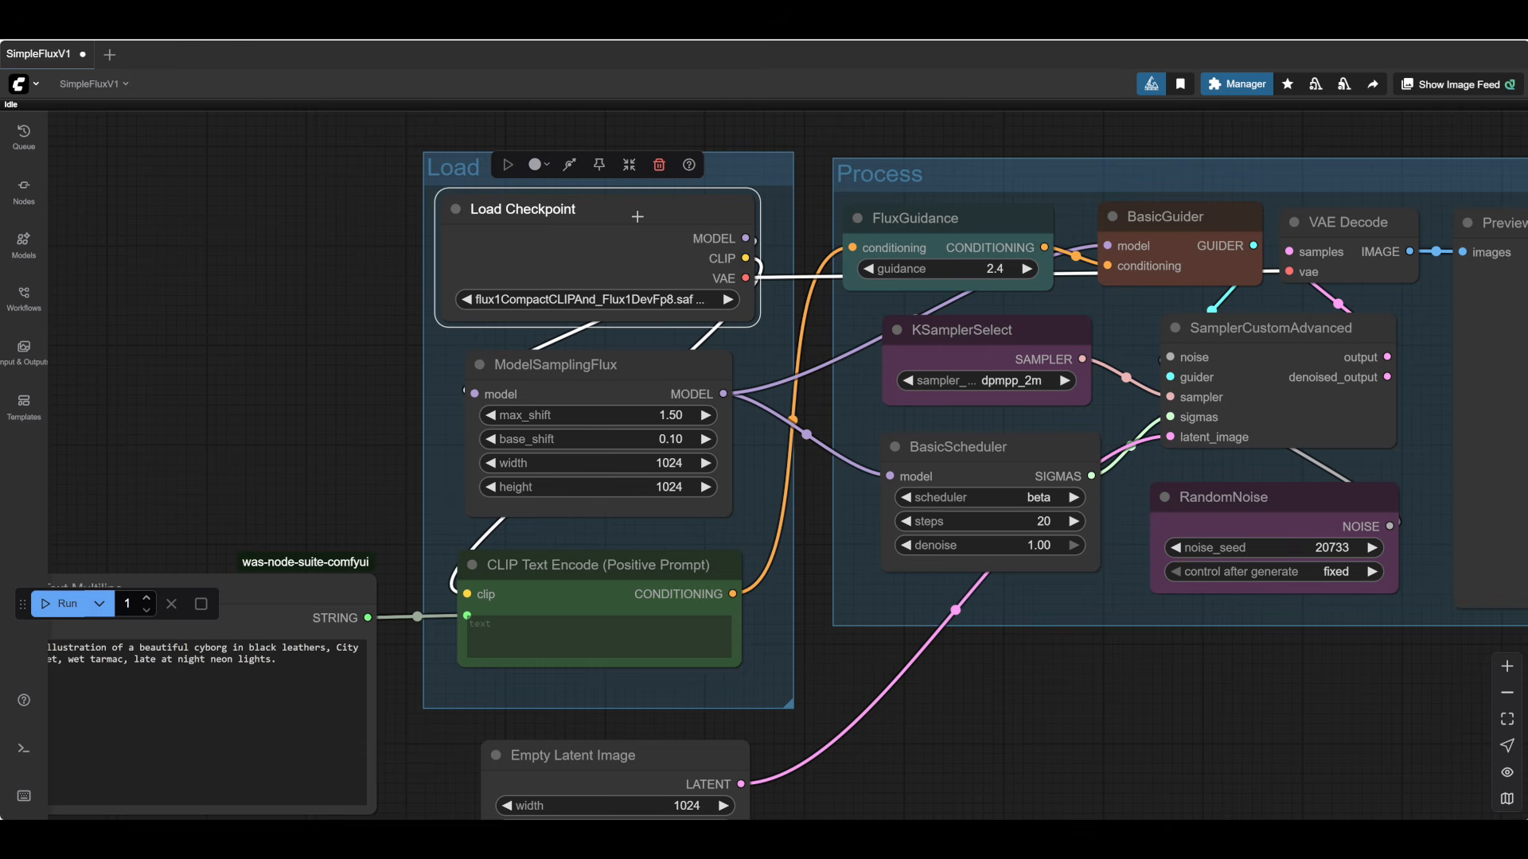
{"action": "left_click", "coordinate": [320, 284]}
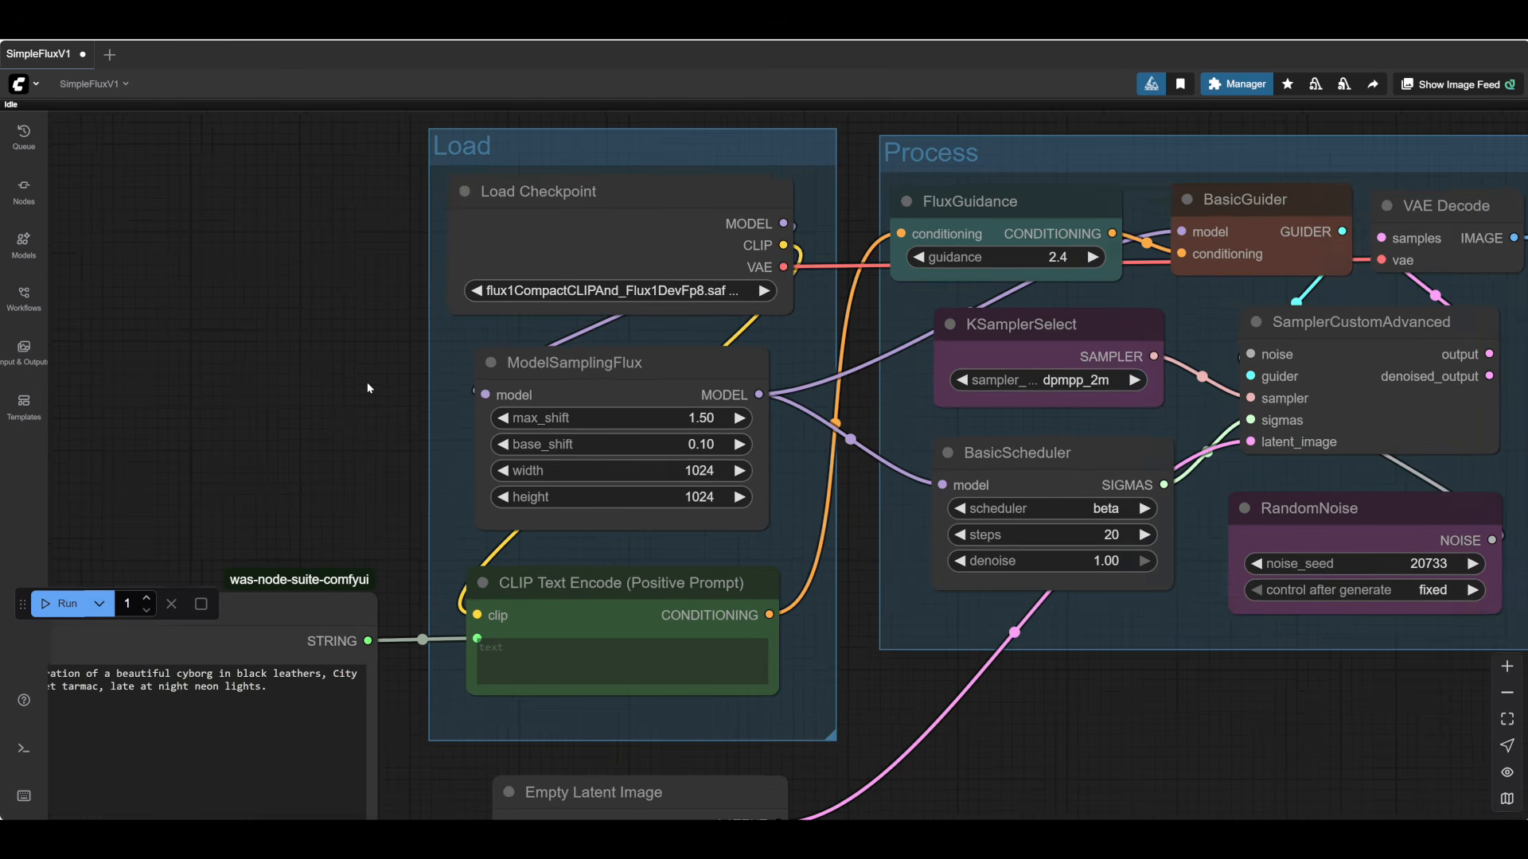
{"action": "left_click_drag", "start_coordinate": [368, 388], "coordinate": [335, 354]}
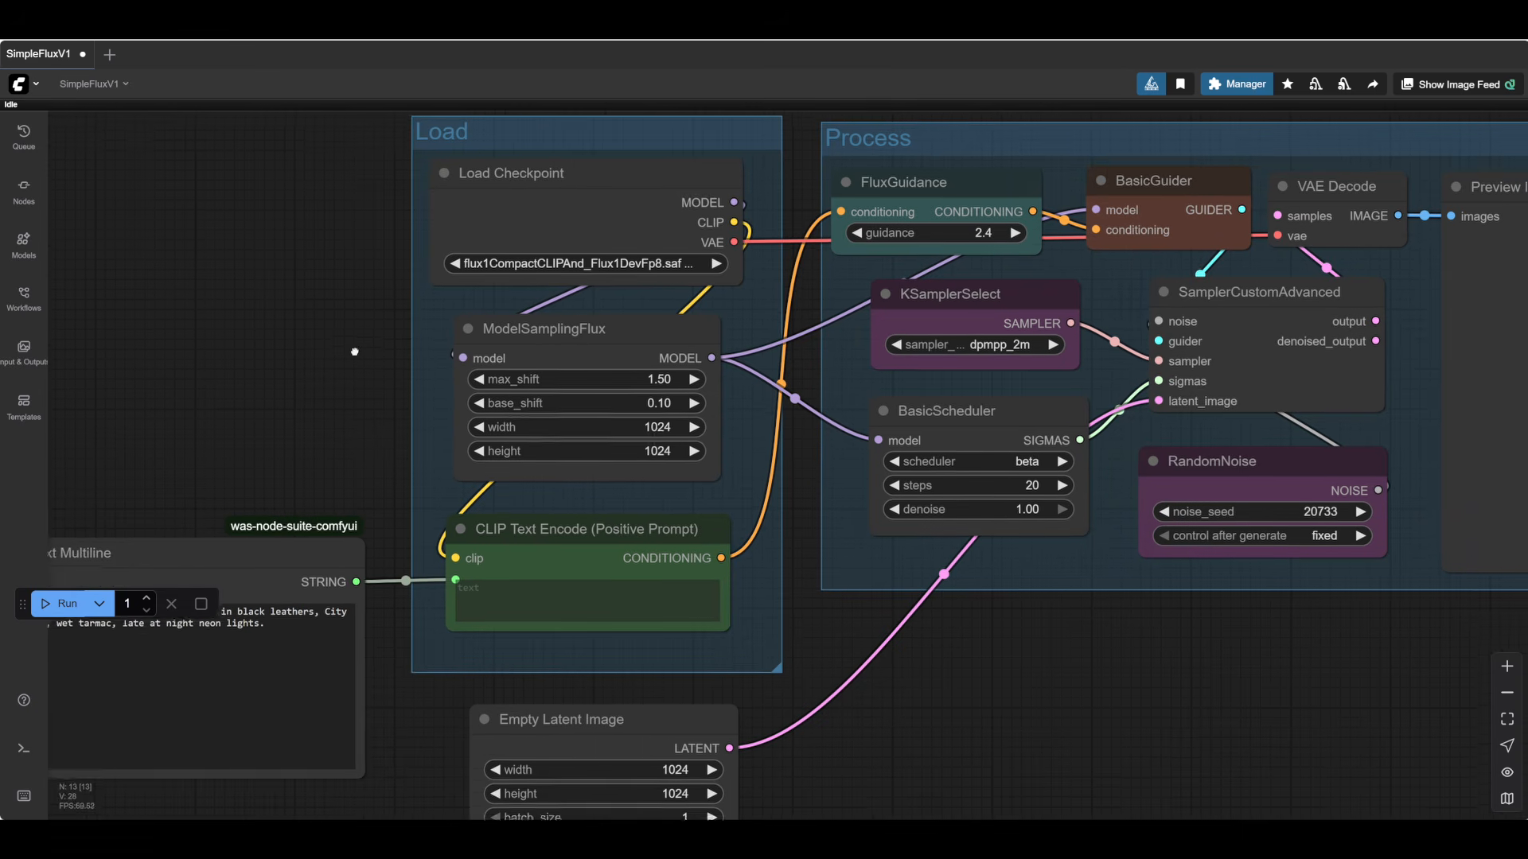
{"action": "scroll", "coordinate": [355, 351], "scroll_direction": "down", "scroll_amount": 1}
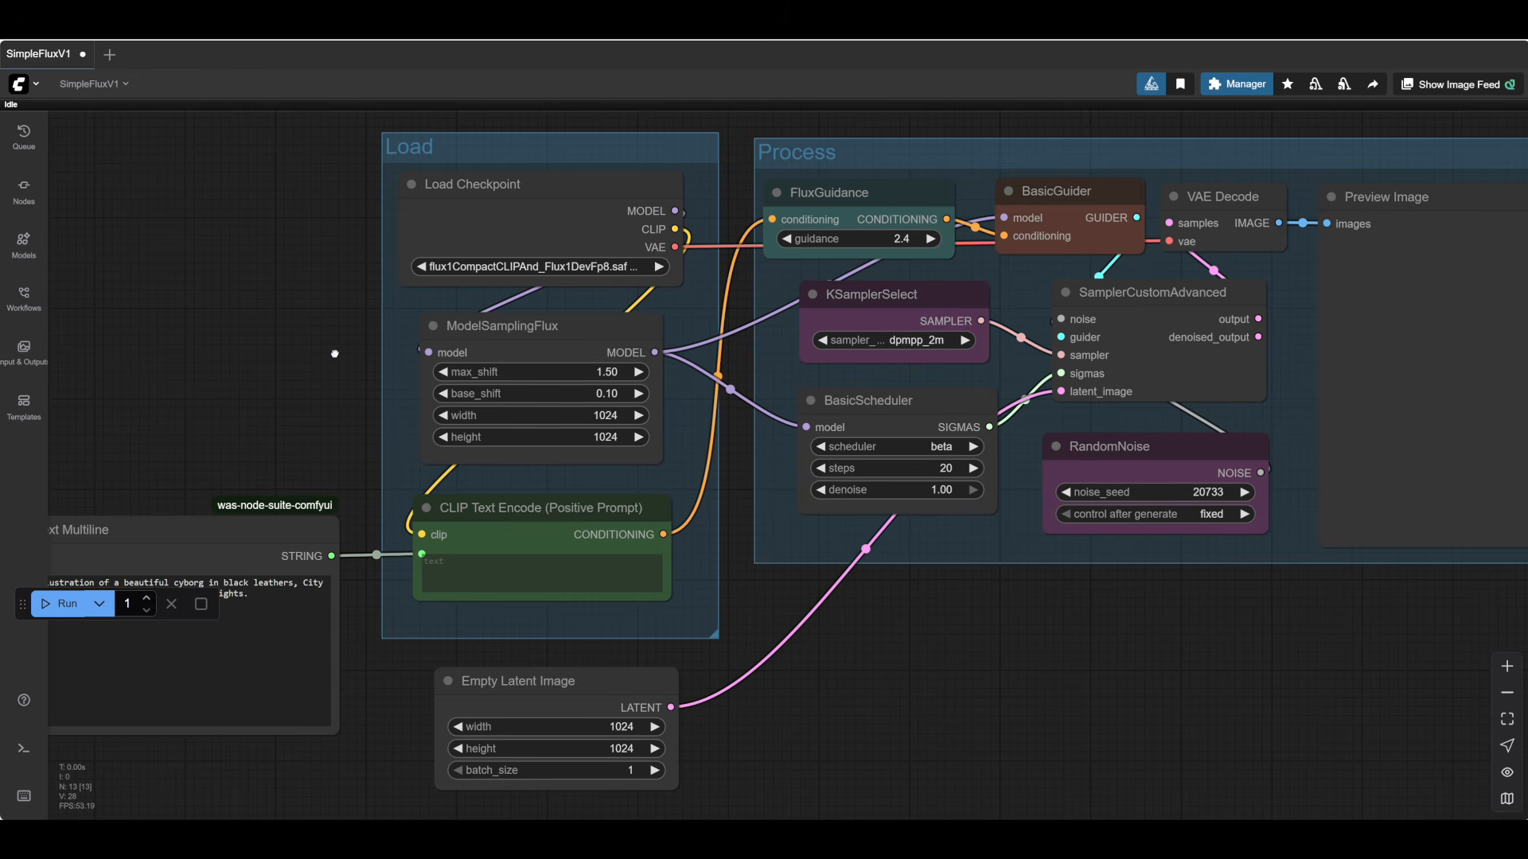
{"action": "left_click", "coordinate": [538, 325]}
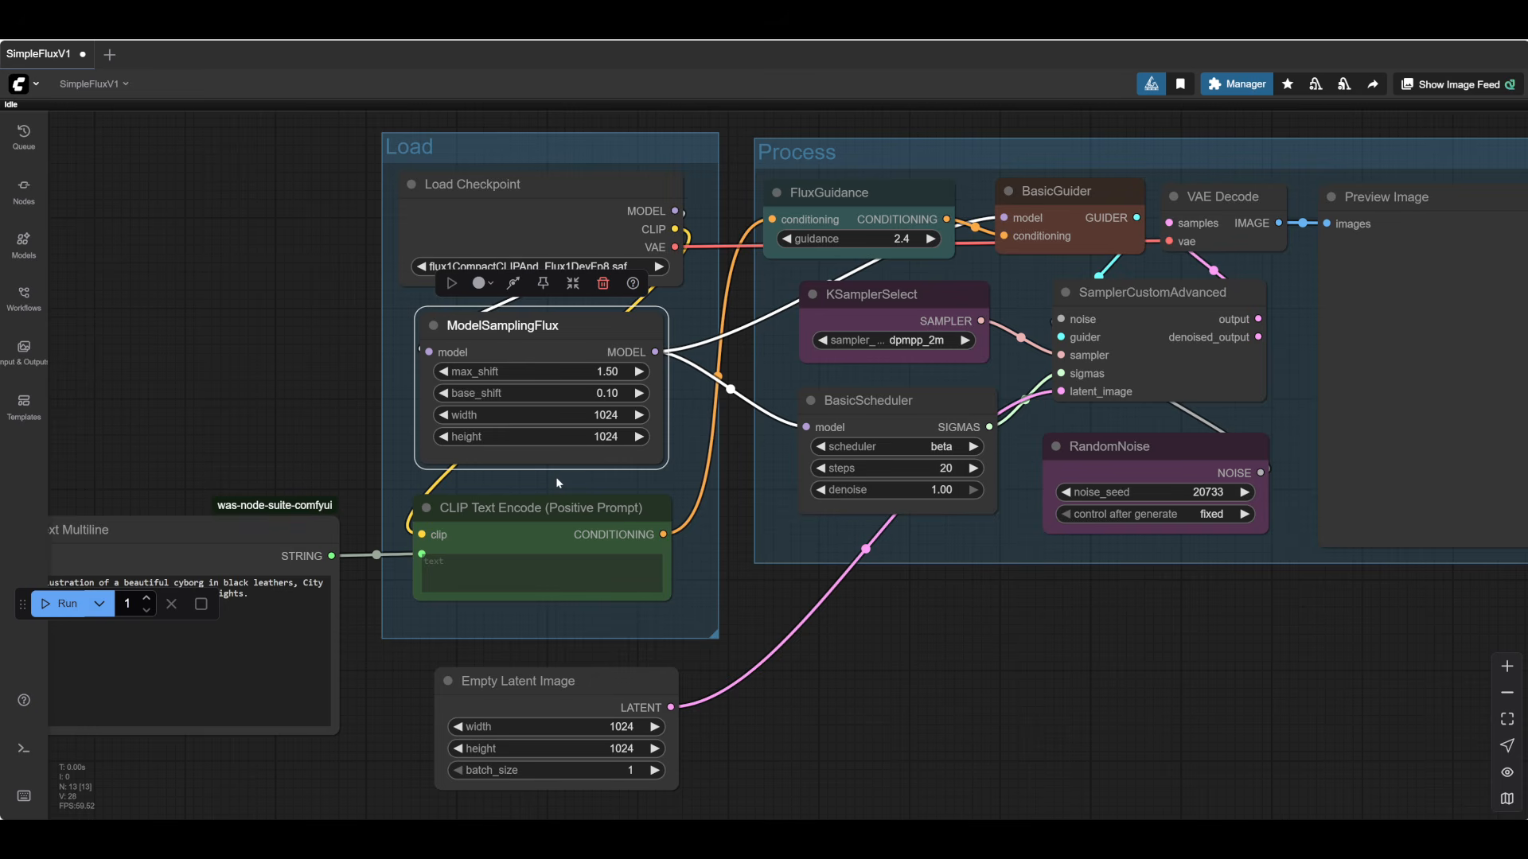
{"action": "left_click_drag", "start_coordinate": [519, 326], "coordinate": [519, 328]}
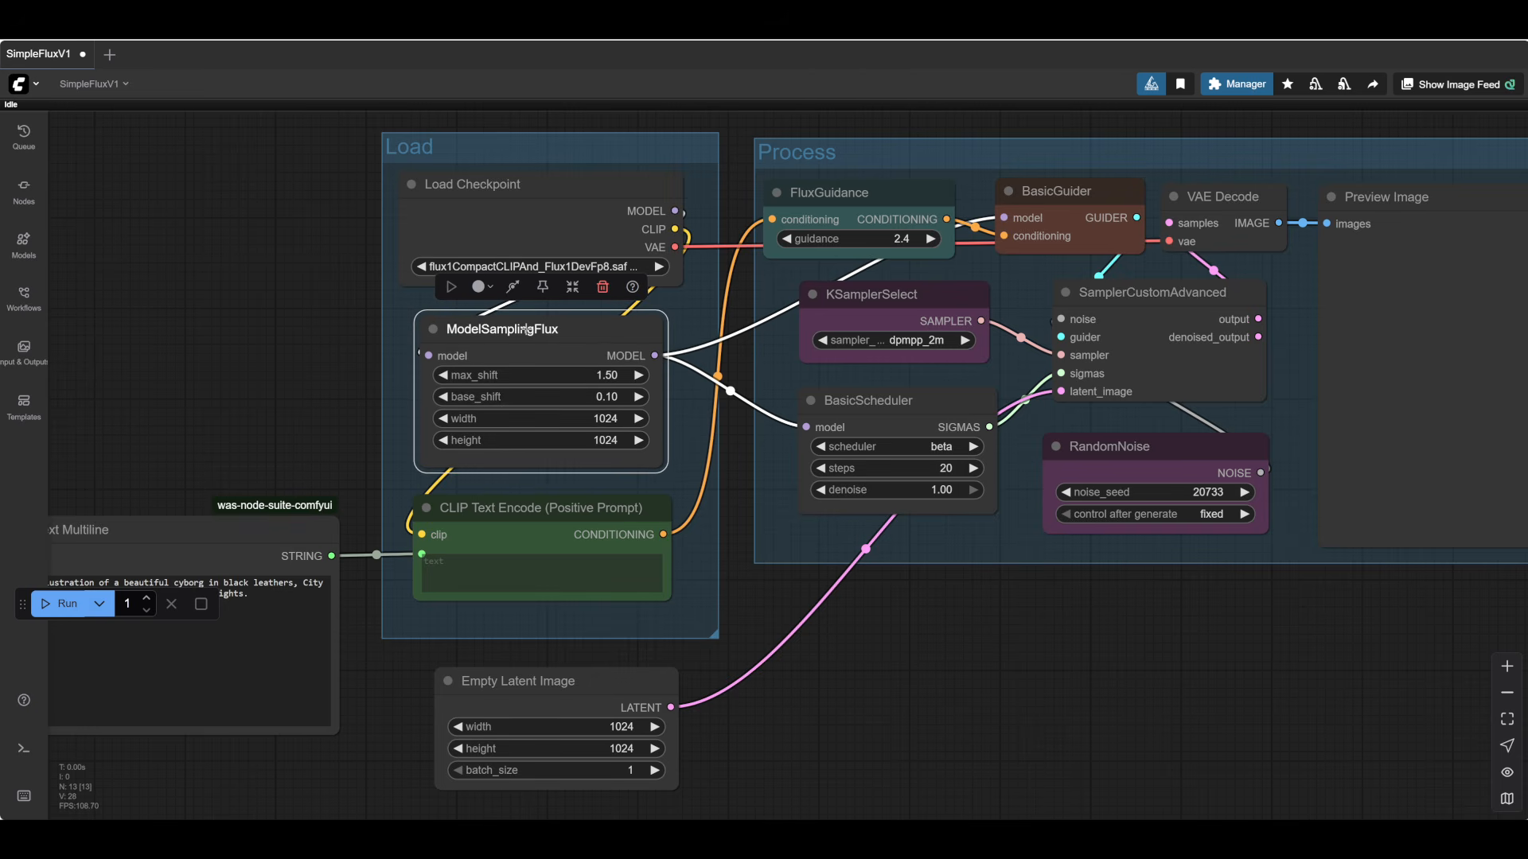
{"action": "left_click", "coordinate": [256, 356]}
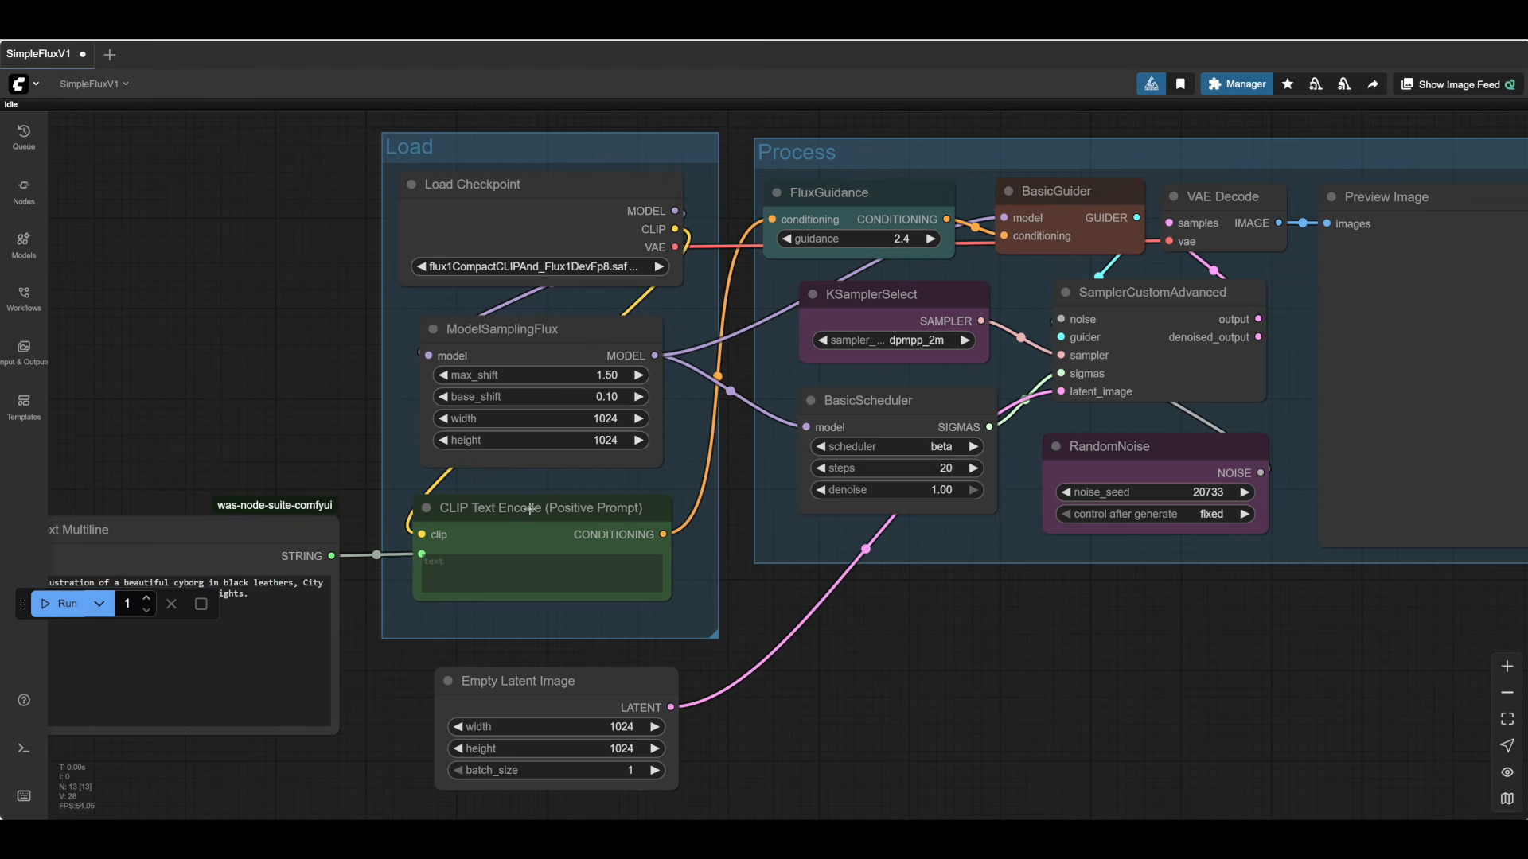
{"action": "left_click_drag", "start_coordinate": [530, 509], "coordinate": [530, 511]}
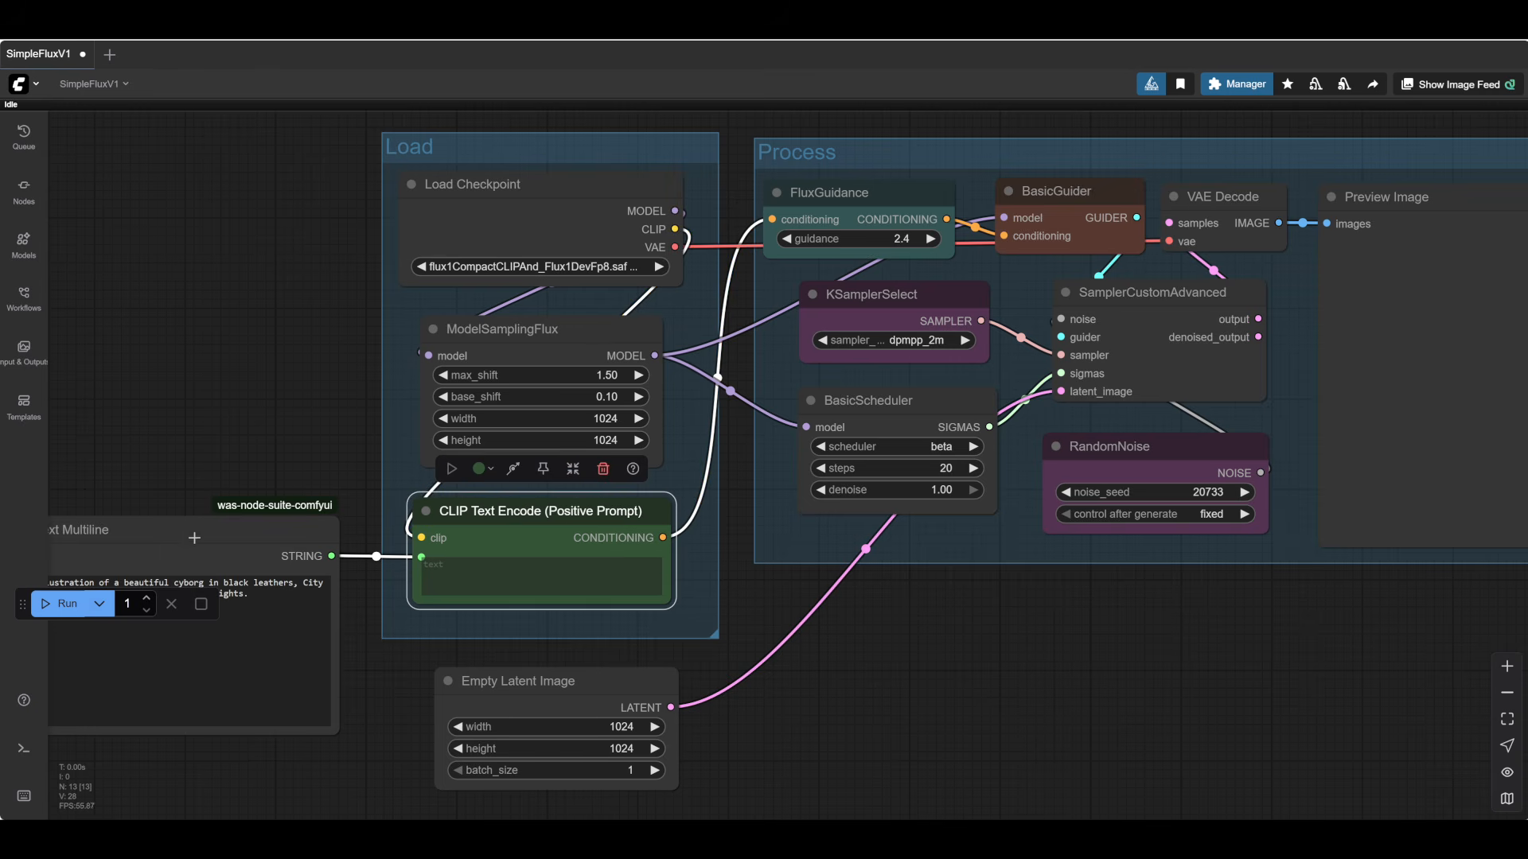
{"action": "left_click_drag", "start_coordinate": [193, 533], "coordinate": [198, 533]}
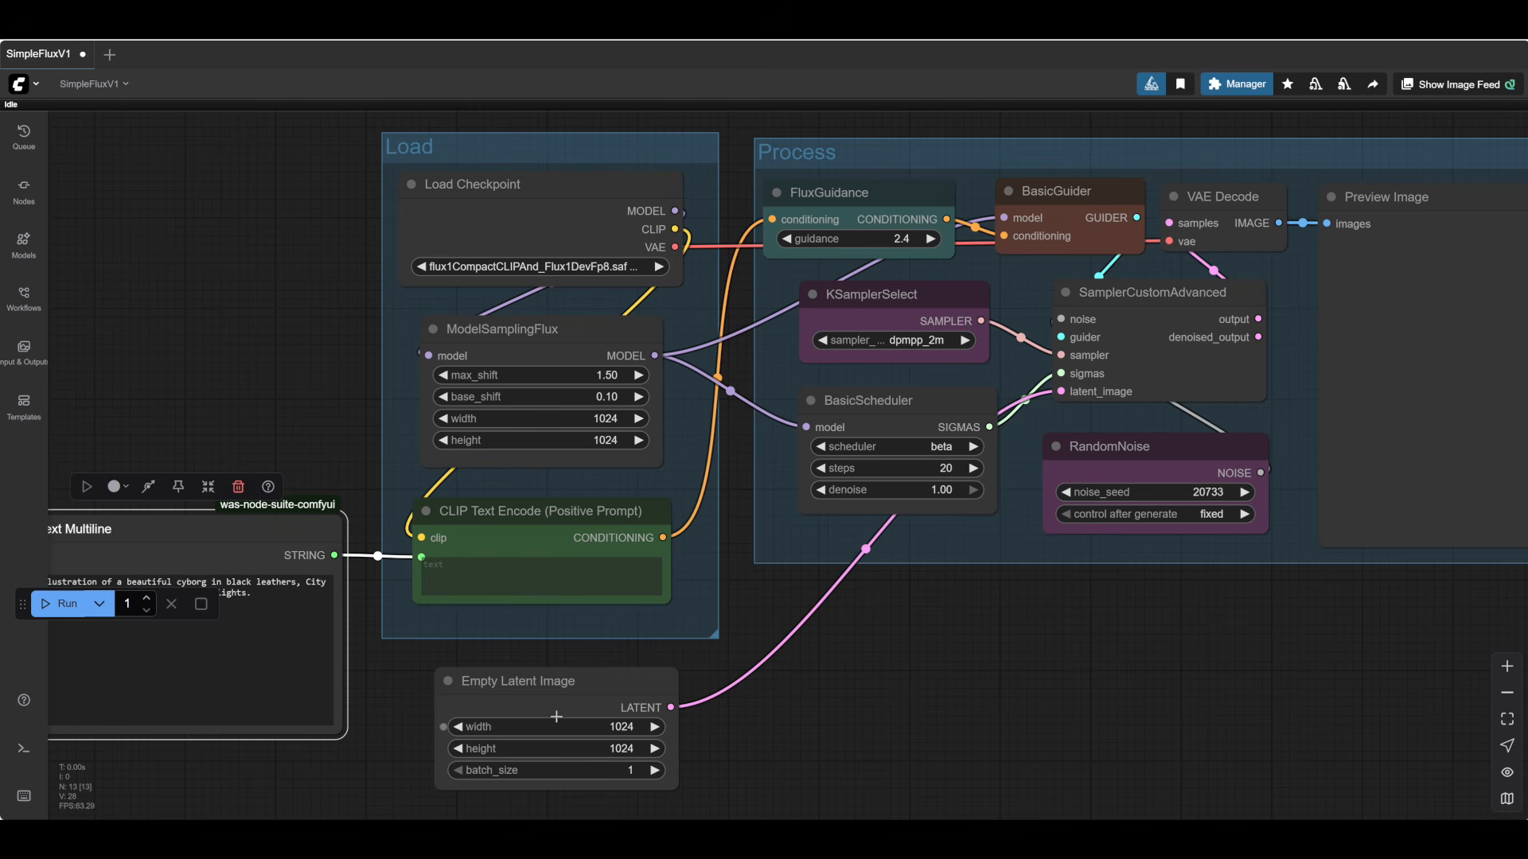
- Examine the width, height and batch size settings of the Empty Latent Image node
{"action": "left_click_drag", "start_coordinate": [537, 677], "coordinate": [528, 682]}
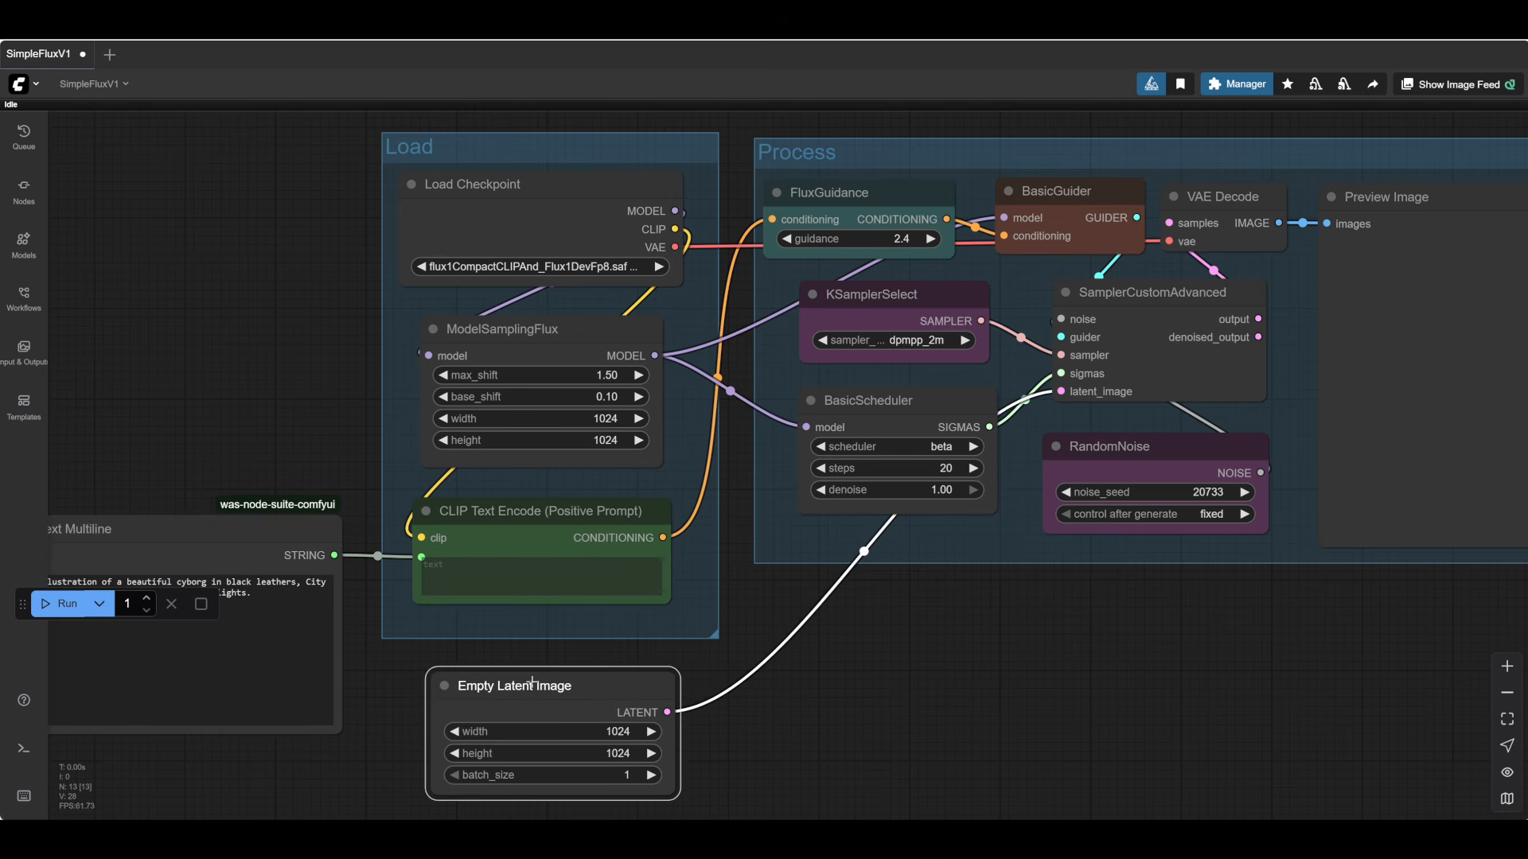
{"action": "scroll", "coordinate": [946, 533], "scroll_direction": "up", "scroll_amount": 5}
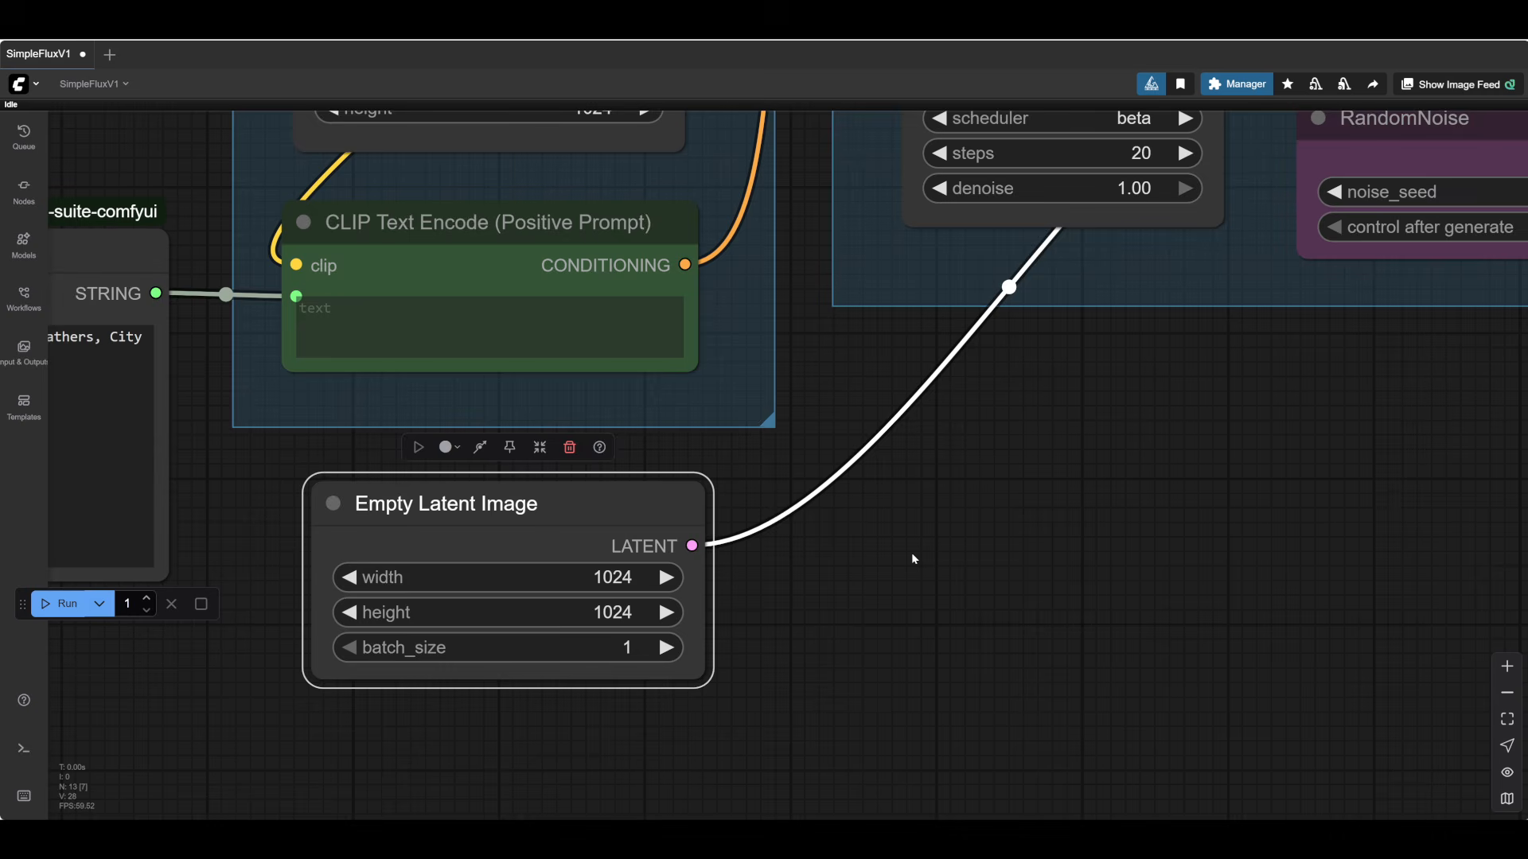
{"action": "scroll", "coordinate": [913, 558], "scroll_direction": "down", "scroll_amount": 2}
{"action": "left_click_drag", "start_coordinate": [846, 580], "coordinate": [794, 543]}
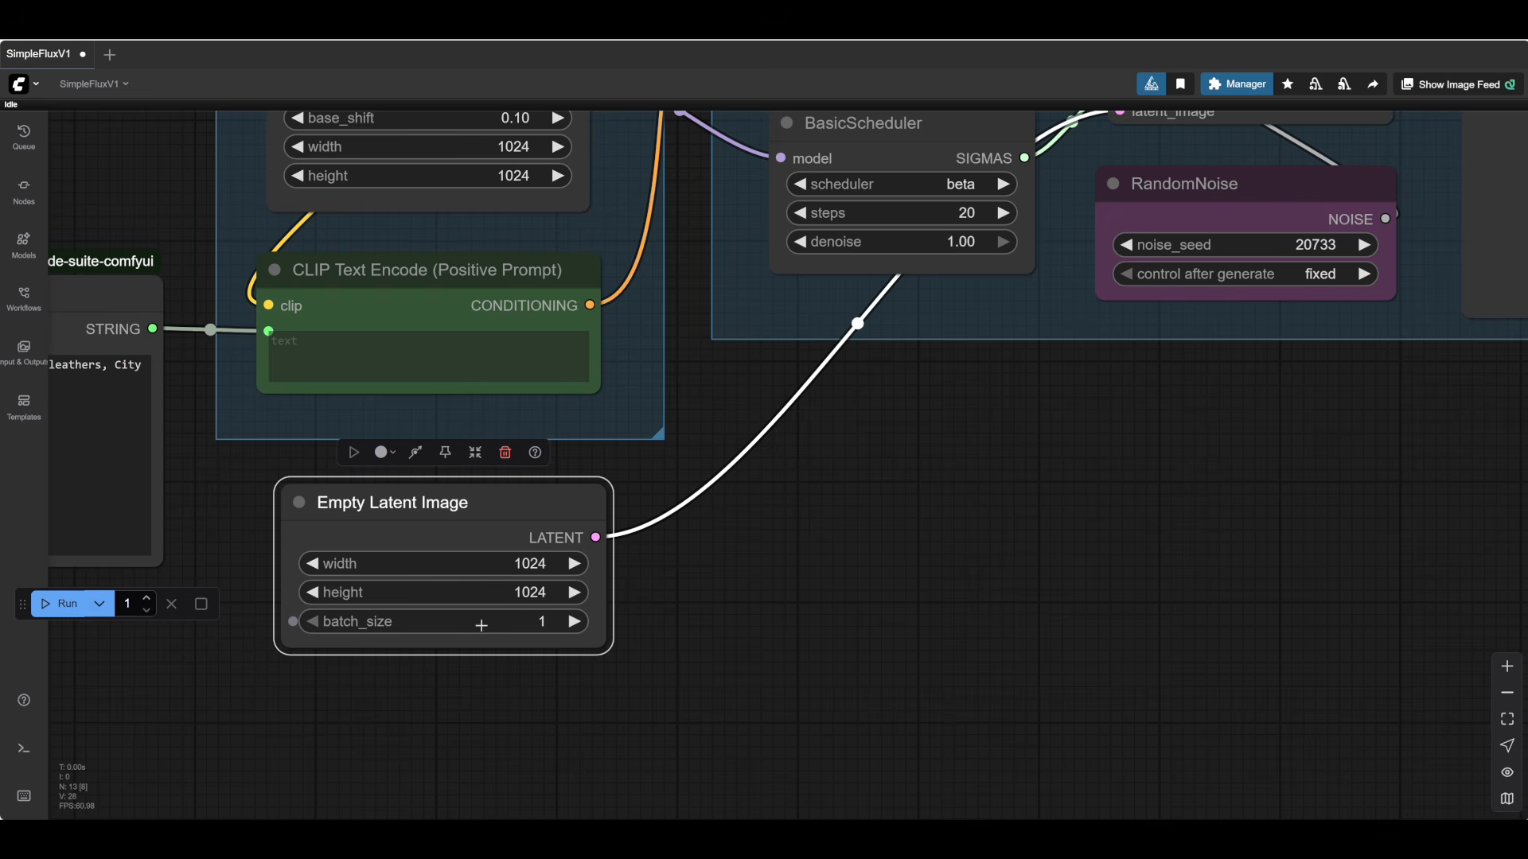
{"action": "mouse_move", "coordinate": [450, 498]}
{"action": "left_mouse_down"}
{"action": "mouse_move", "coordinate": [438, 521]}
{"action": "mouse_move", "coordinate": [437, 503]}
{"action": "left_mouse_up"}
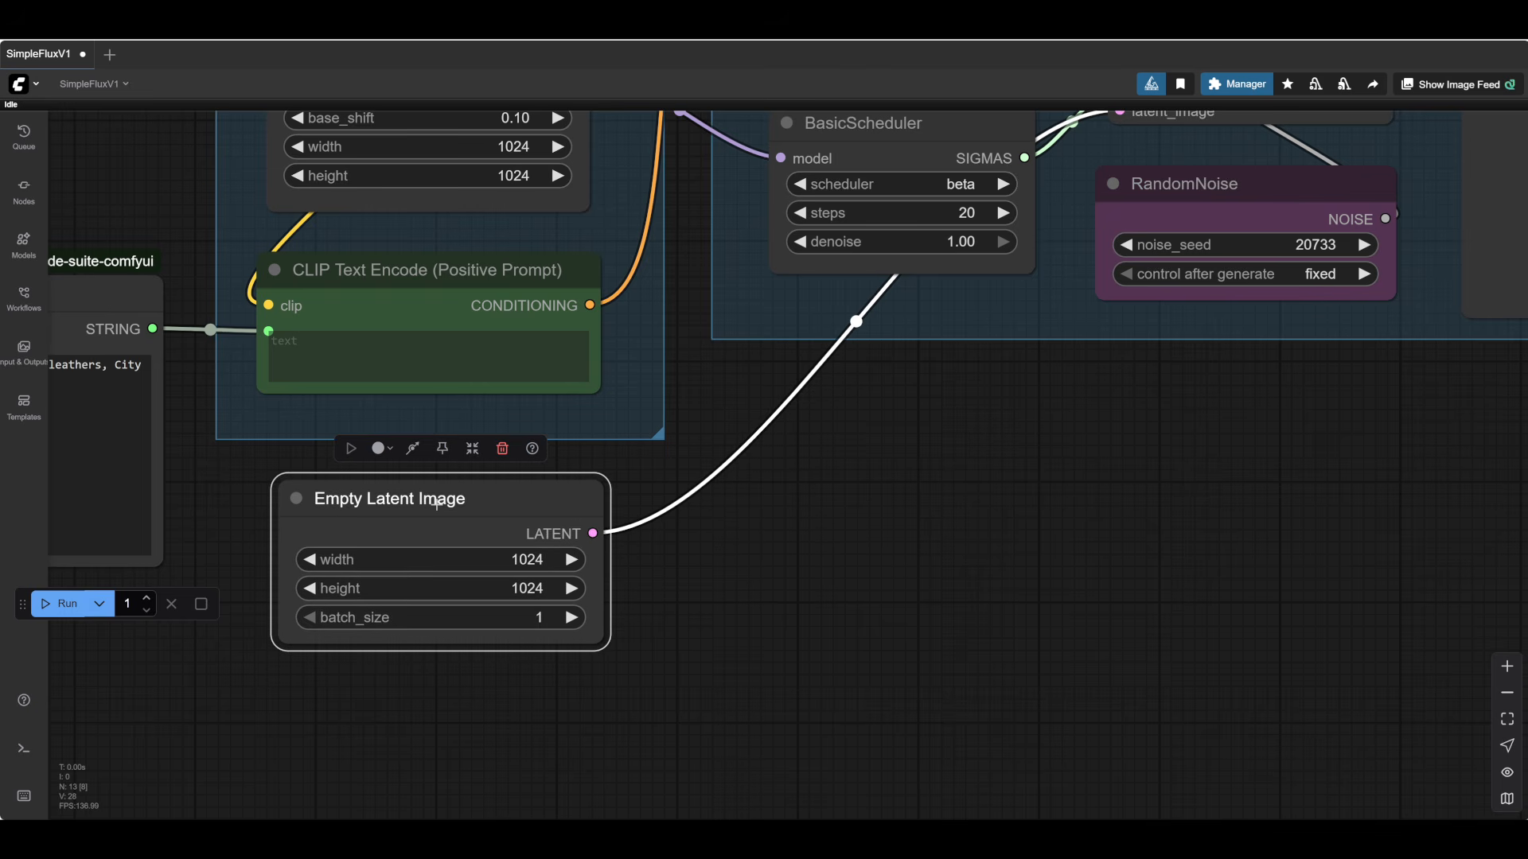
{"action": "scroll", "coordinate": [875, 493], "scroll_direction": "down", "scroll_amount": 3}
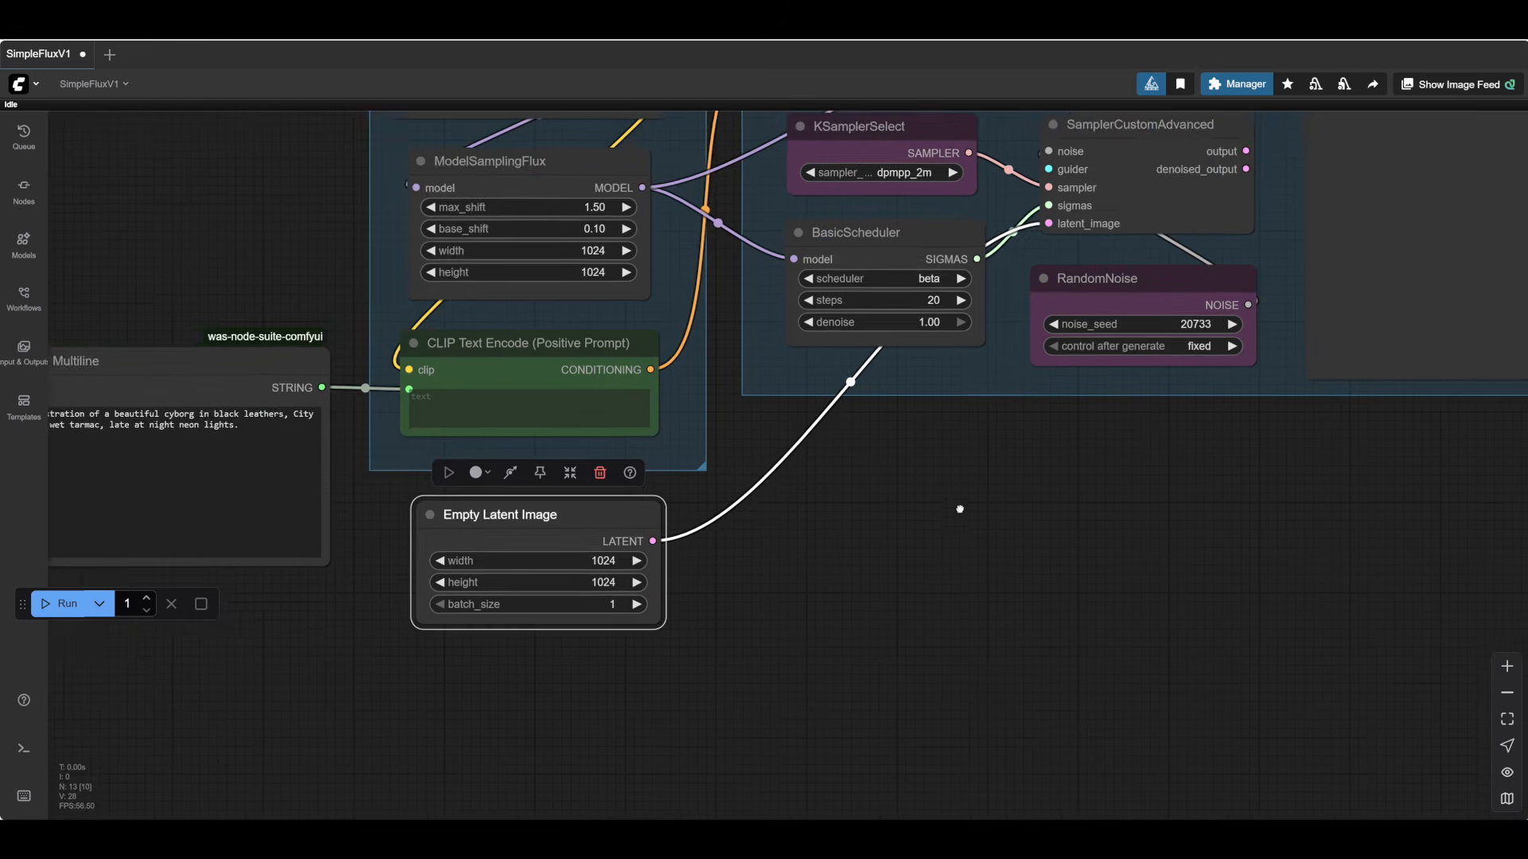
- Examine the KSamplerSelect, BasicScheduler and RandomNoise nodes in the Process group
{"action": "left_click_drag", "start_coordinate": [959, 509], "coordinate": [671, 712]}
{"action": "scroll", "coordinate": [765, 666], "scroll_direction": "up", "scroll_amount": 2}
{"action": "left_click_drag", "start_coordinate": [536, 294], "coordinate": [512, 299]}
{"action": "left_click_drag", "start_coordinate": [513, 427], "coordinate": [505, 432]}
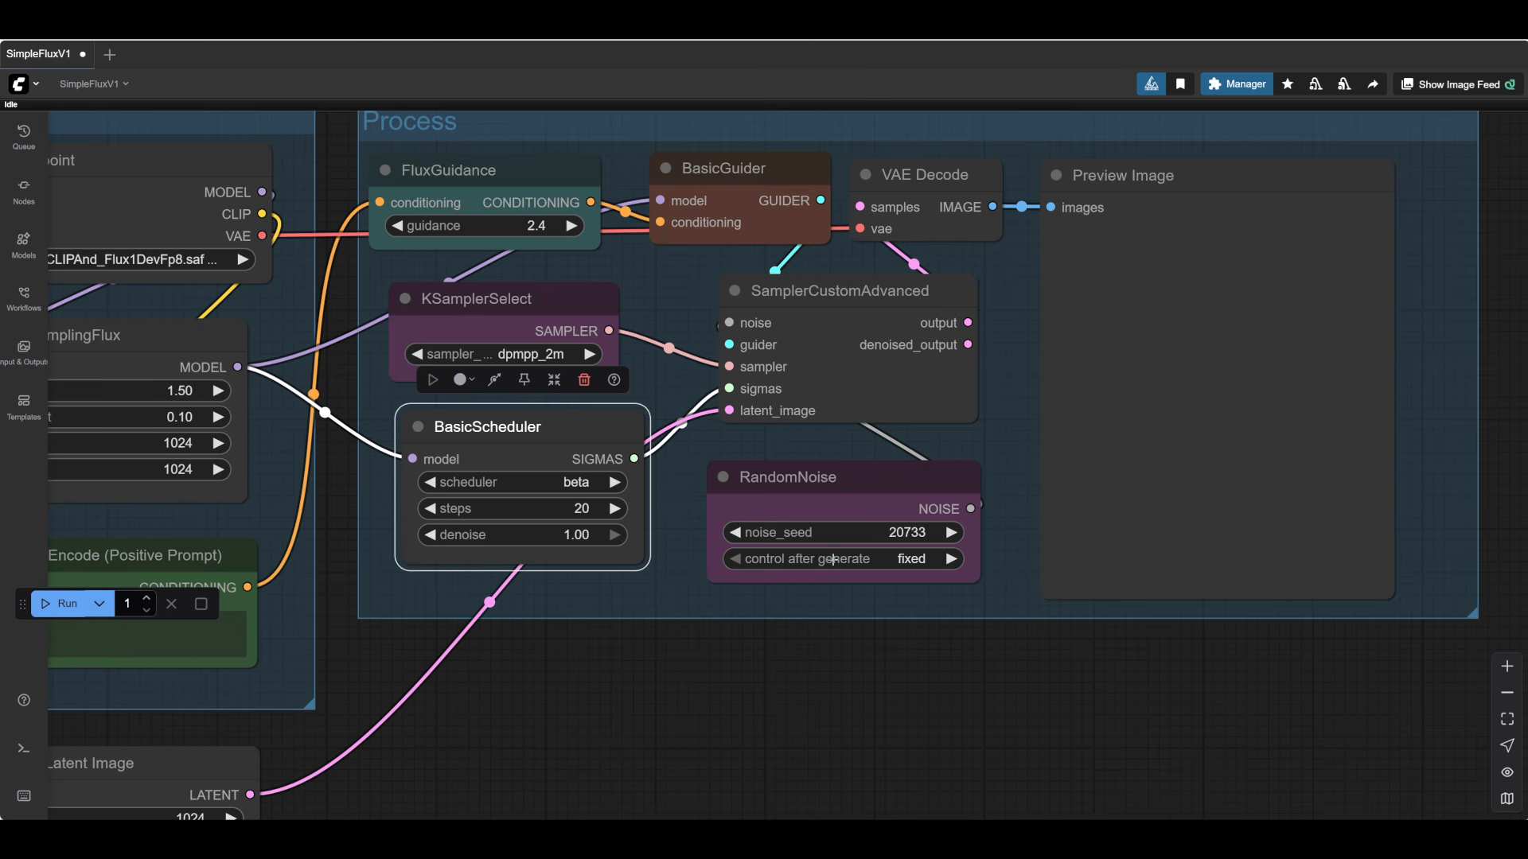
{"action": "left_click_drag", "start_coordinate": [856, 478], "coordinate": [835, 476]}
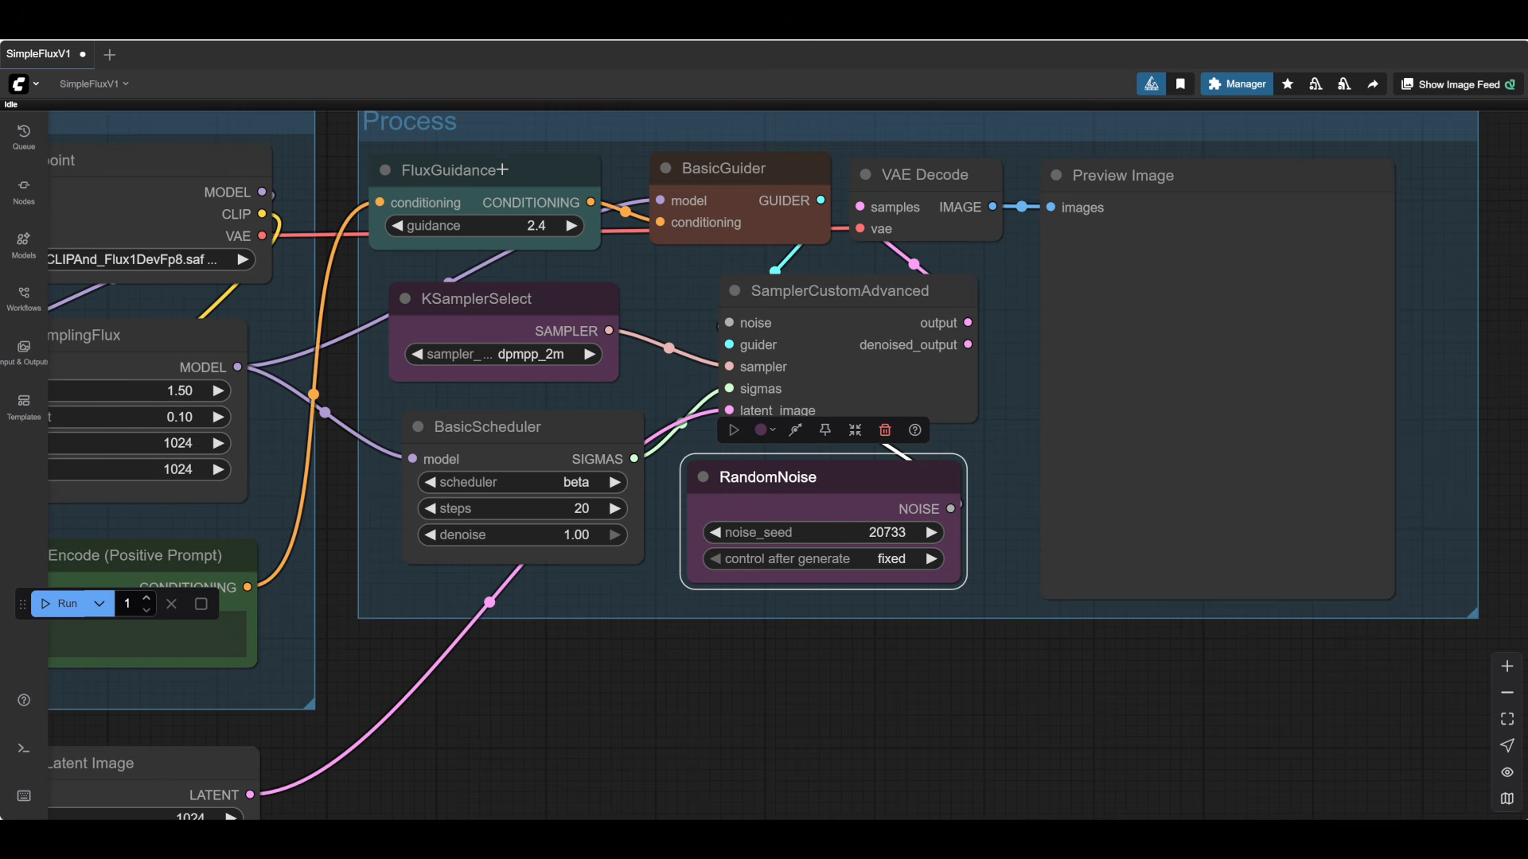
- Lower the guidance of the FluxGuidance node to 1.5
{"action": "left_click_drag", "start_coordinate": [502, 168], "coordinate": [503, 171]}
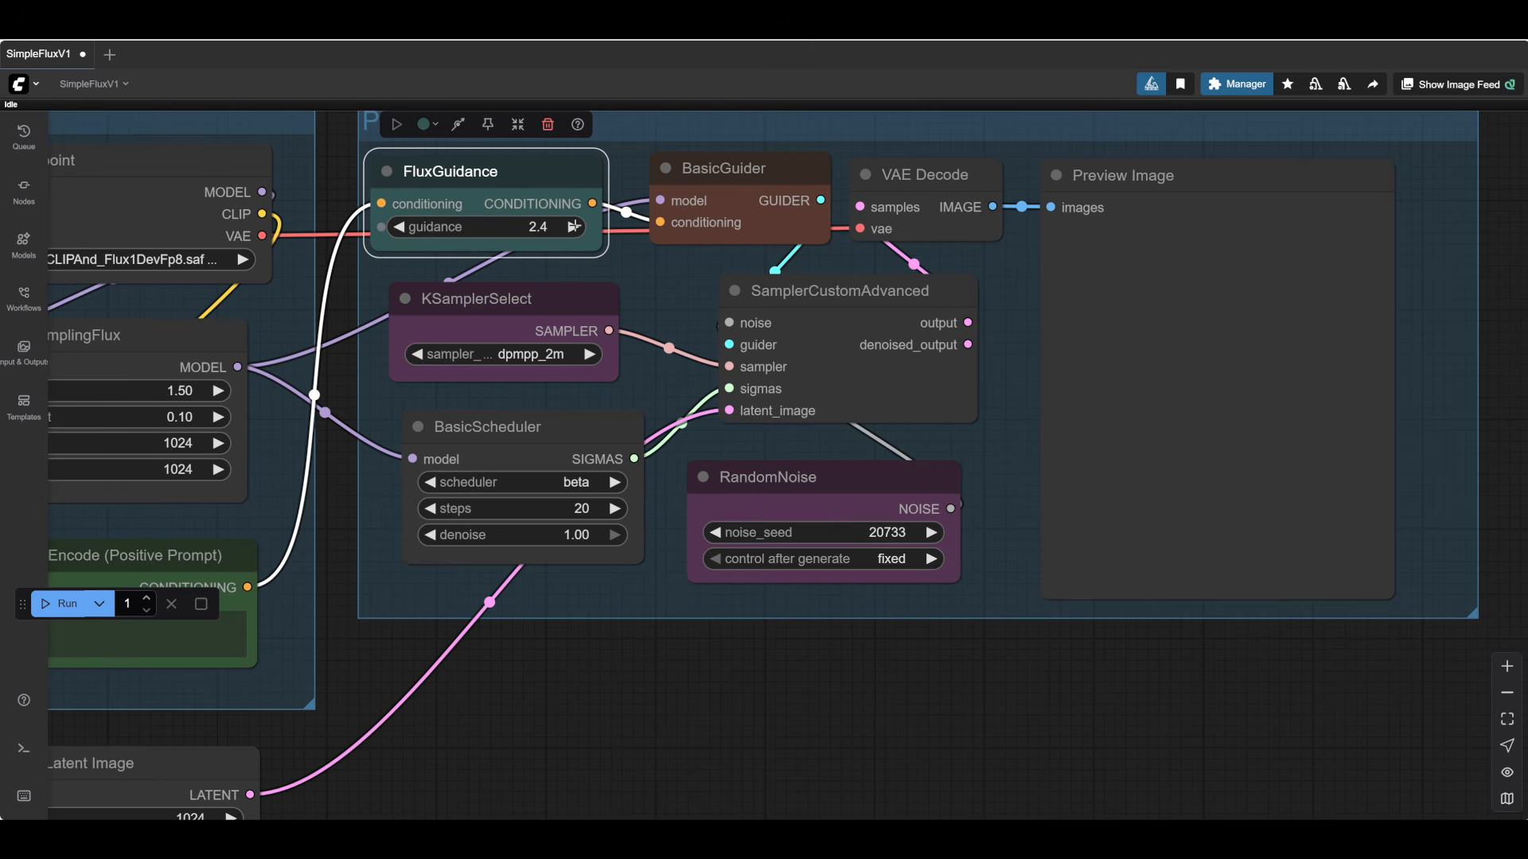
{"action": "left_click", "coordinate": [573, 226]}
{"action": "left_click", "coordinate": [400, 227]}
{"action": "left_click", "coordinate": [400, 226]}
{"action": "left_click", "coordinate": [399, 227]}
{"action": "left_click", "coordinate": [399, 227]}
{"action": "left_click", "coordinate": [399, 227]}
{"action": "left_click", "coordinate": [400, 226]}
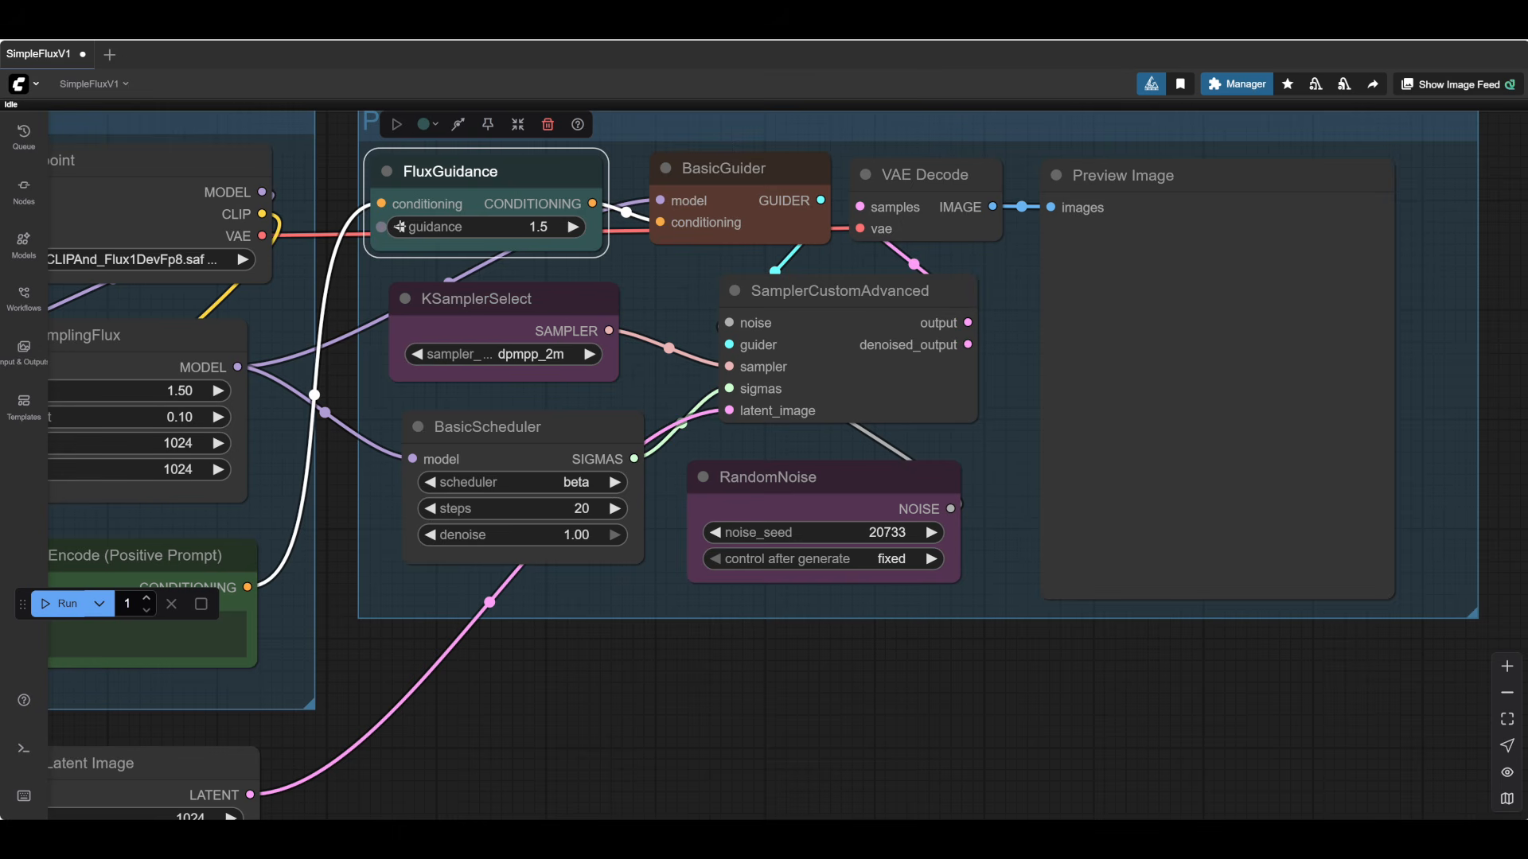
- Set the guidance of the FluxGuidance node to 2.5 and nudge the node slightly within the Process group
{"action": "left_click", "coordinate": [569, 226]}
{"action": "left_click", "coordinate": [570, 227]}
{"action": "left_click", "coordinate": [571, 226]}
{"action": "left_click", "coordinate": [571, 227]}
{"action": "left_click", "coordinate": [573, 226]}
{"action": "left_click", "coordinate": [574, 227]}
{"action": "left_click", "coordinate": [576, 227]}
{"action": "left_click", "coordinate": [576, 227]}
{"action": "left_click_drag", "start_coordinate": [545, 170], "coordinate": [556, 177]}
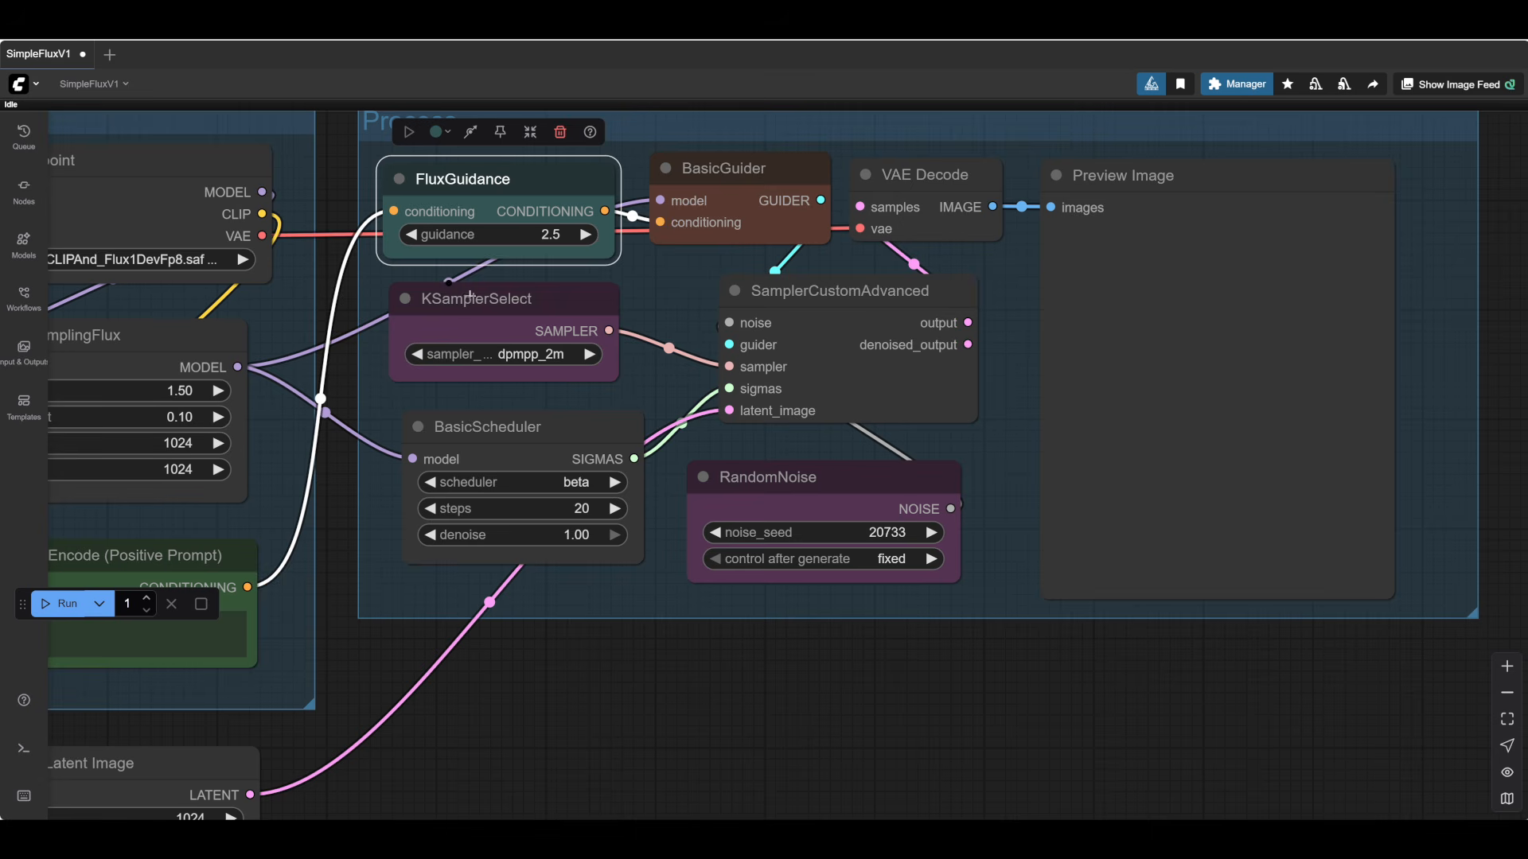
- Review the KSamplerSelect sampler, the BasicScheduler settings and the BasicGuider node's connections in the Process group
{"action": "left_click_drag", "start_coordinate": [471, 297], "coordinate": [468, 305]}
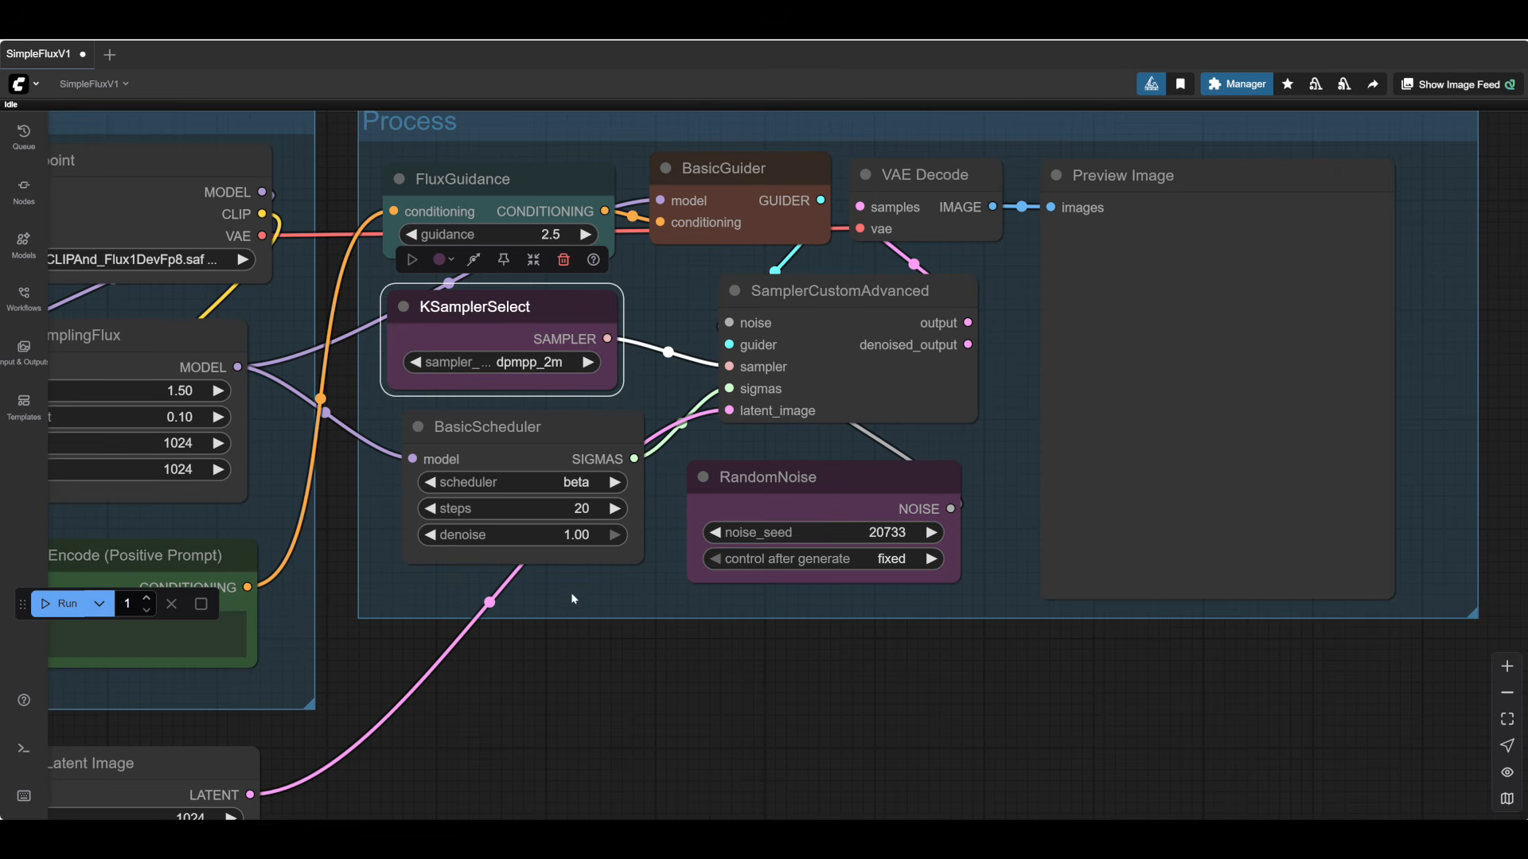
{"action": "left_click_drag", "start_coordinate": [526, 427], "coordinate": [523, 436]}
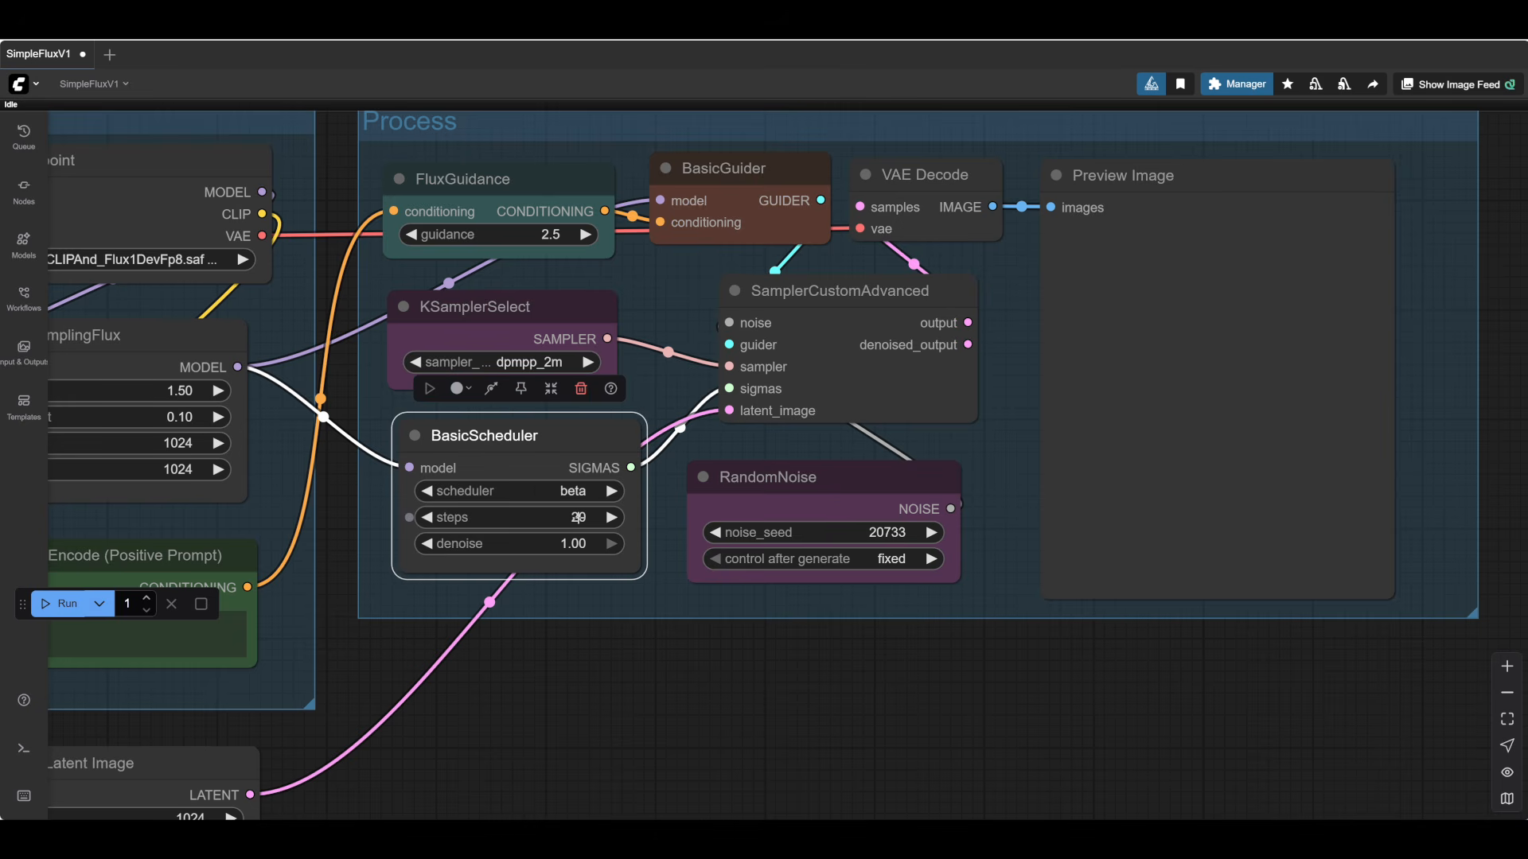
{"action": "left_click_drag", "start_coordinate": [575, 435], "coordinate": [571, 440]}
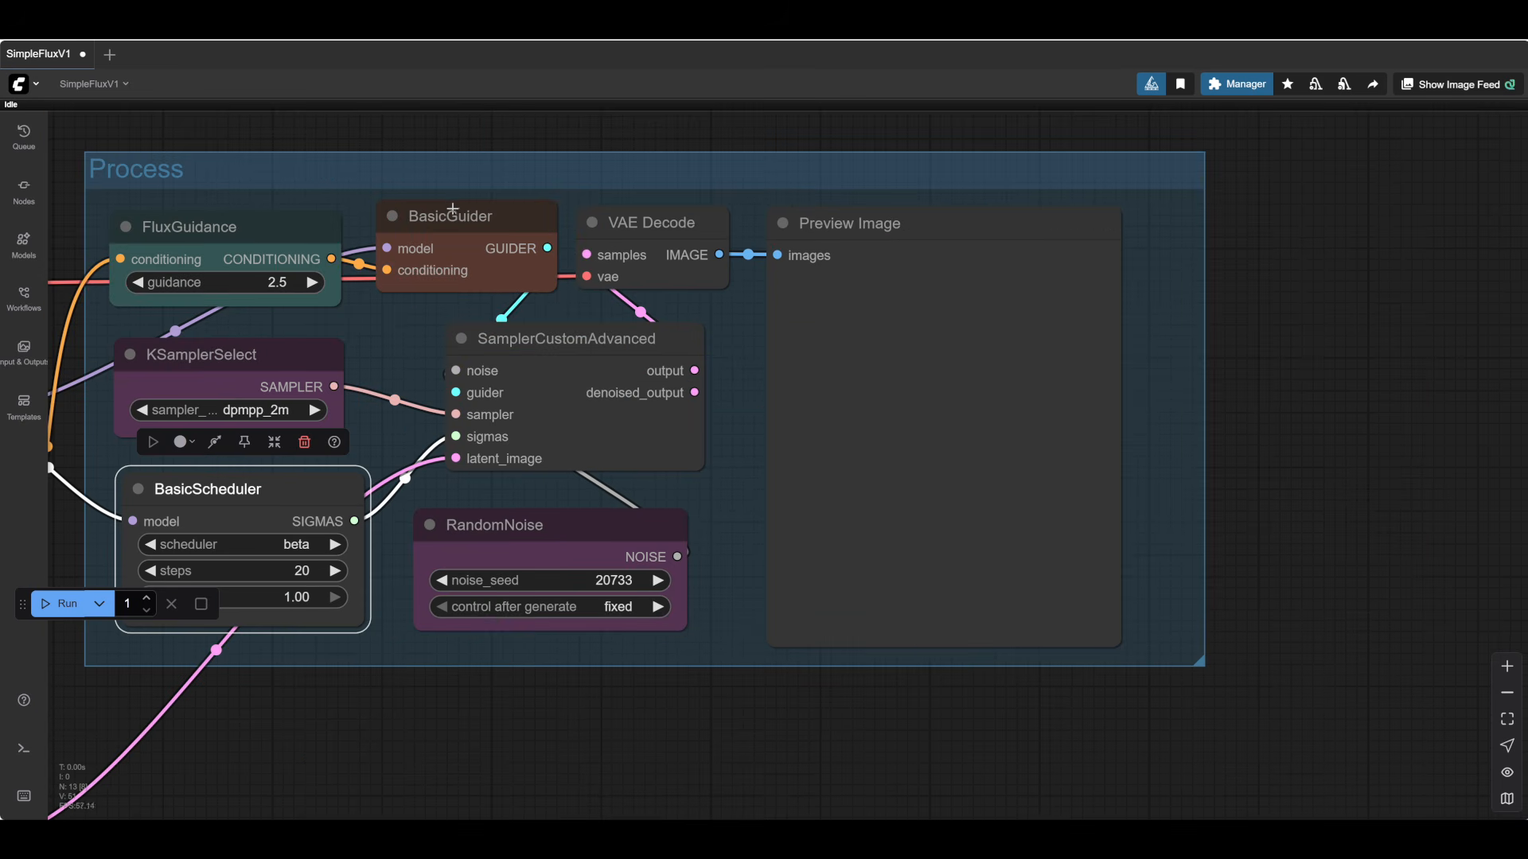
{"action": "left_click", "coordinate": [451, 215]}
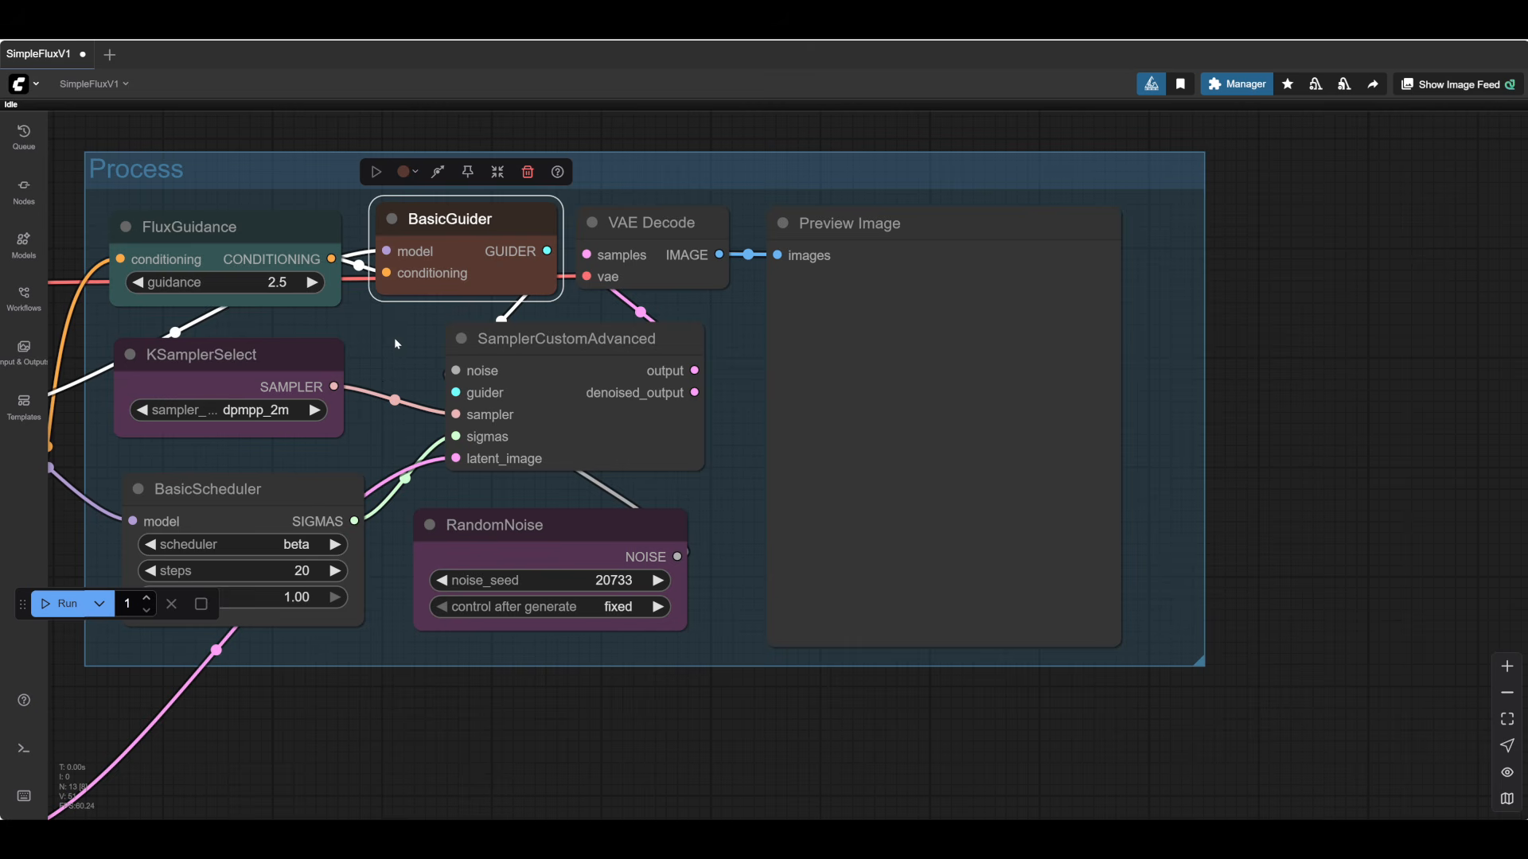
{"action": "left_click_drag", "start_coordinate": [358, 690], "coordinate": [343, 706]}
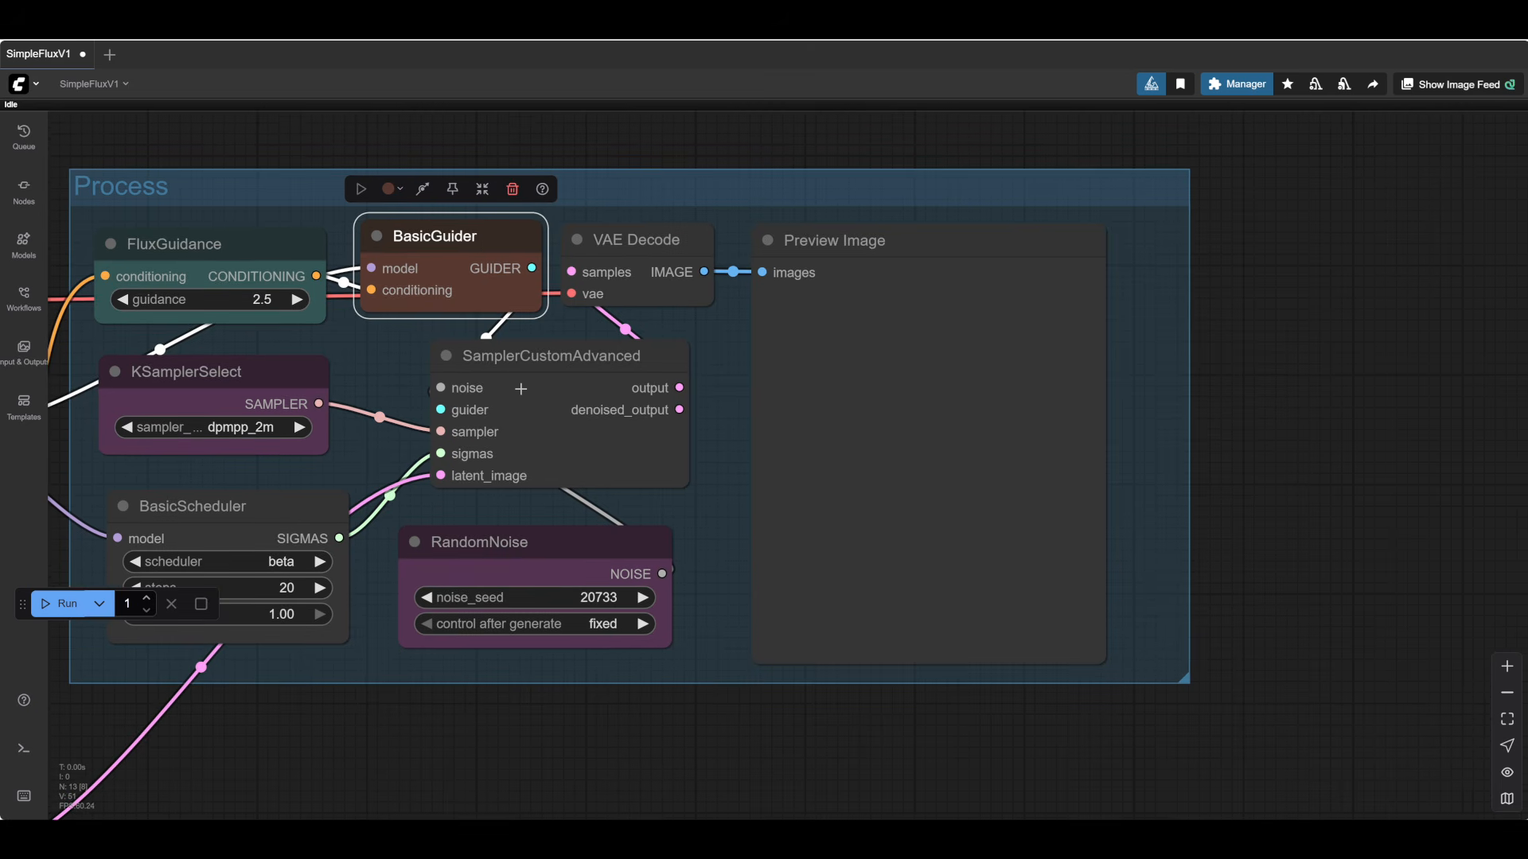
- Shift the SamplerCustomAdvanced node slightly left within the Process group and check the VAE Decode and Preview Image nodes
{"action": "left_click_drag", "start_coordinate": [534, 355], "coordinate": [481, 359]}
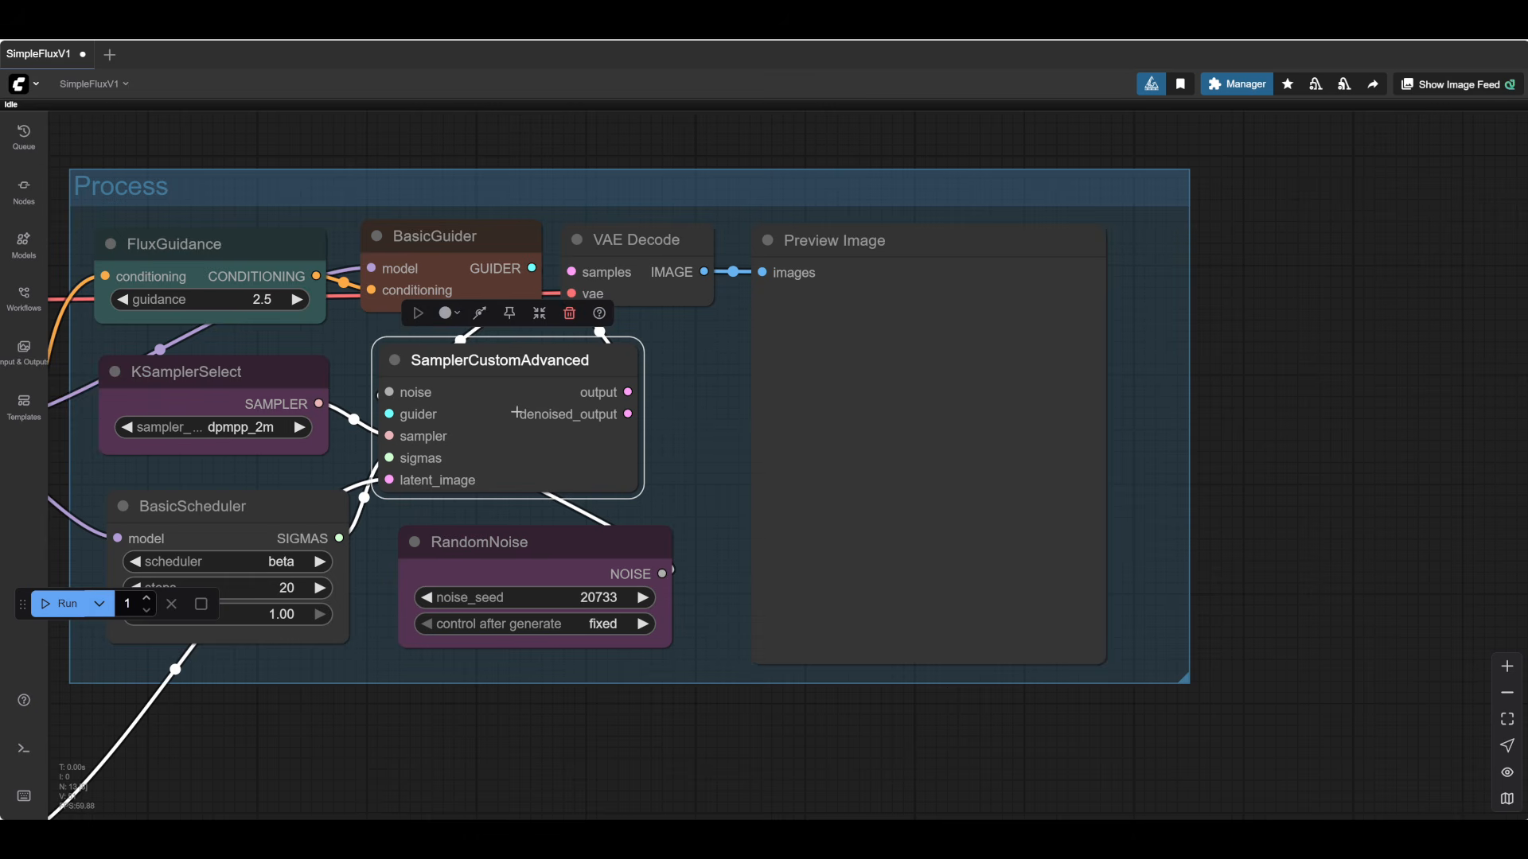
{"action": "left_click_drag", "start_coordinate": [498, 364], "coordinate": [497, 363]}
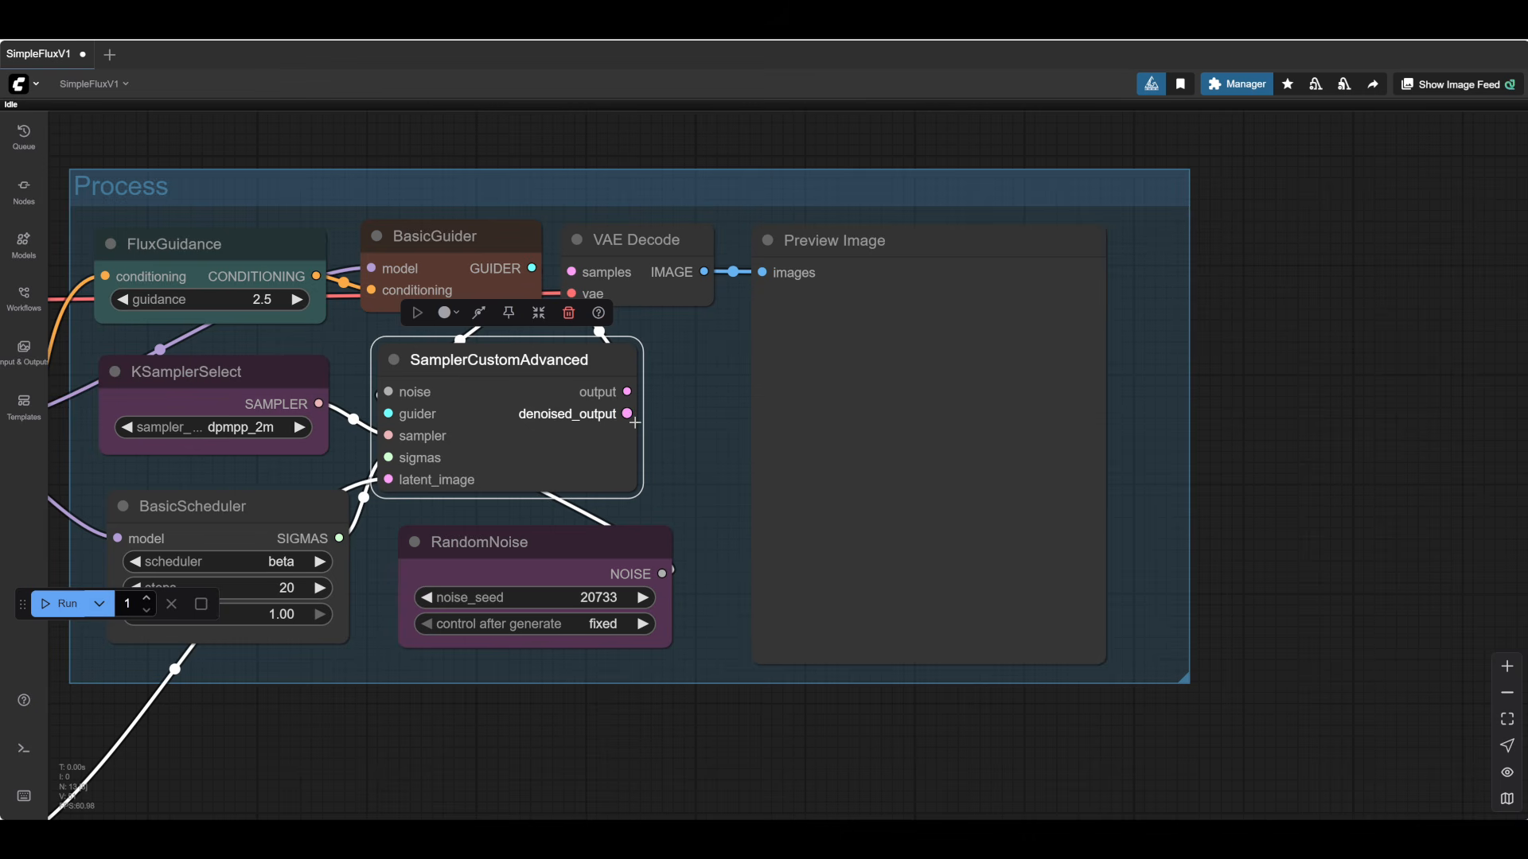
{"action": "left_click", "coordinate": [639, 237]}
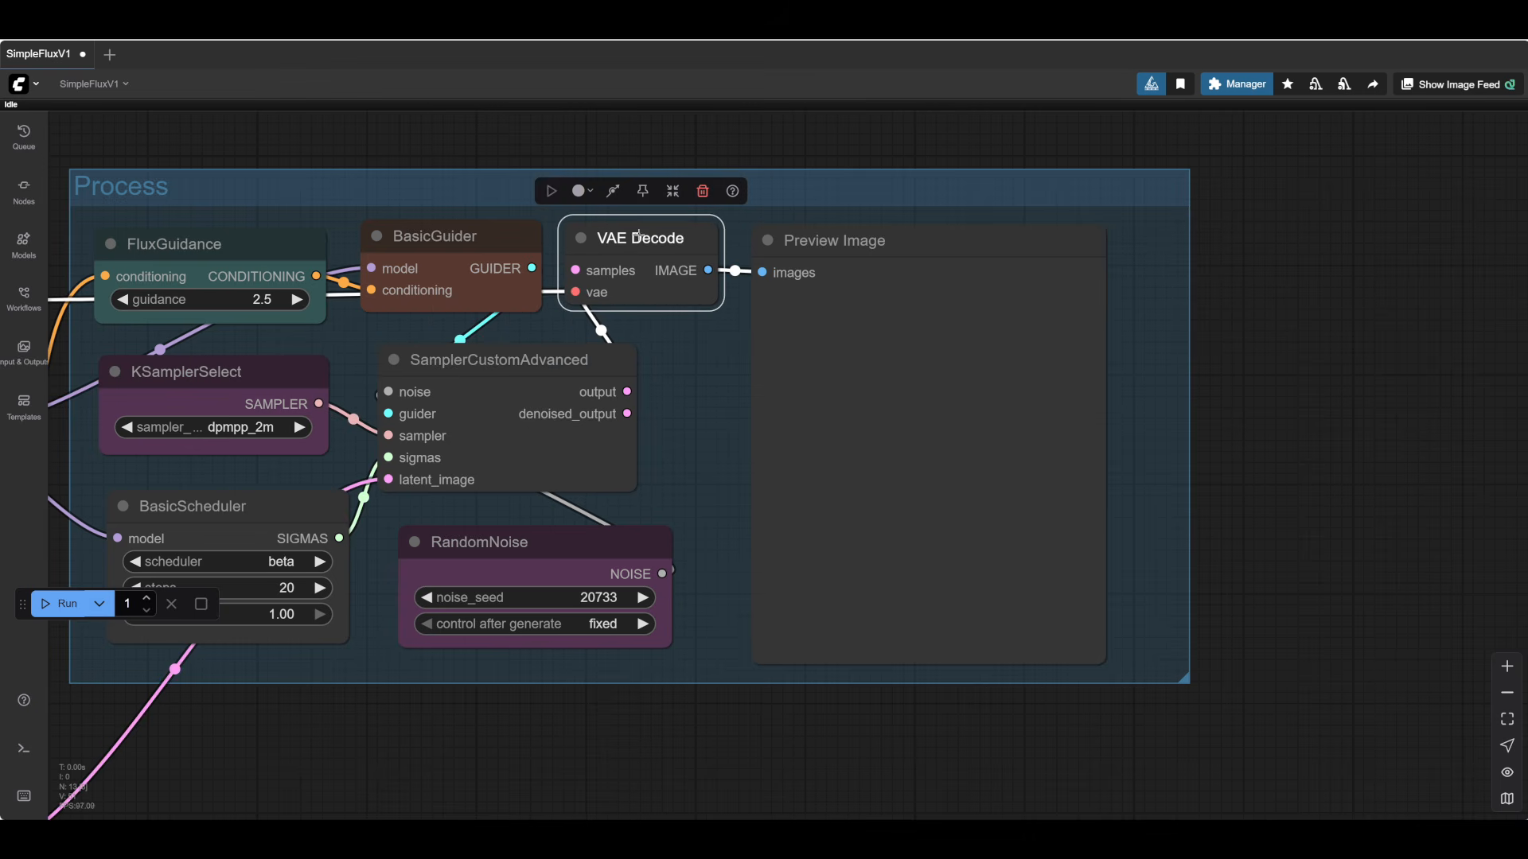
{"action": "left_click", "coordinate": [919, 233]}
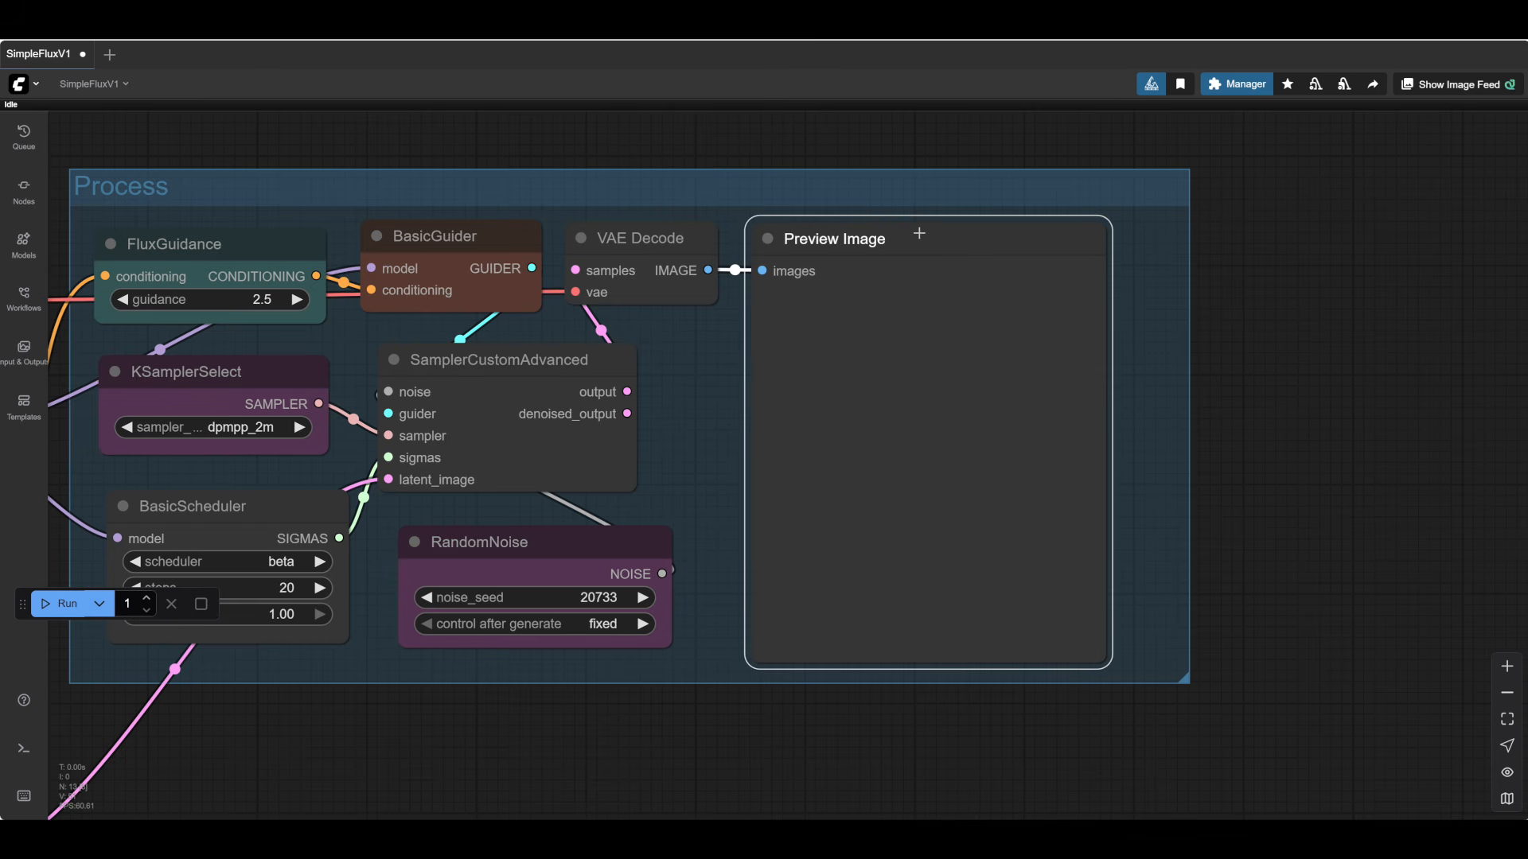
- Run the whole Flux workflow to generate an image from the current prompt
{"action": "left_click_drag", "start_coordinate": [673, 747], "coordinate": [536, 749]}
{"action": "scroll", "coordinate": [556, 781], "scroll_direction": "down", "scroll_amount": 1}
{"action": "scroll", "coordinate": [556, 780], "scroll_direction": "down", "scroll_amount": 1}
{"action": "scroll", "coordinate": [730, 753], "scroll_direction": "down", "scroll_amount": 1}
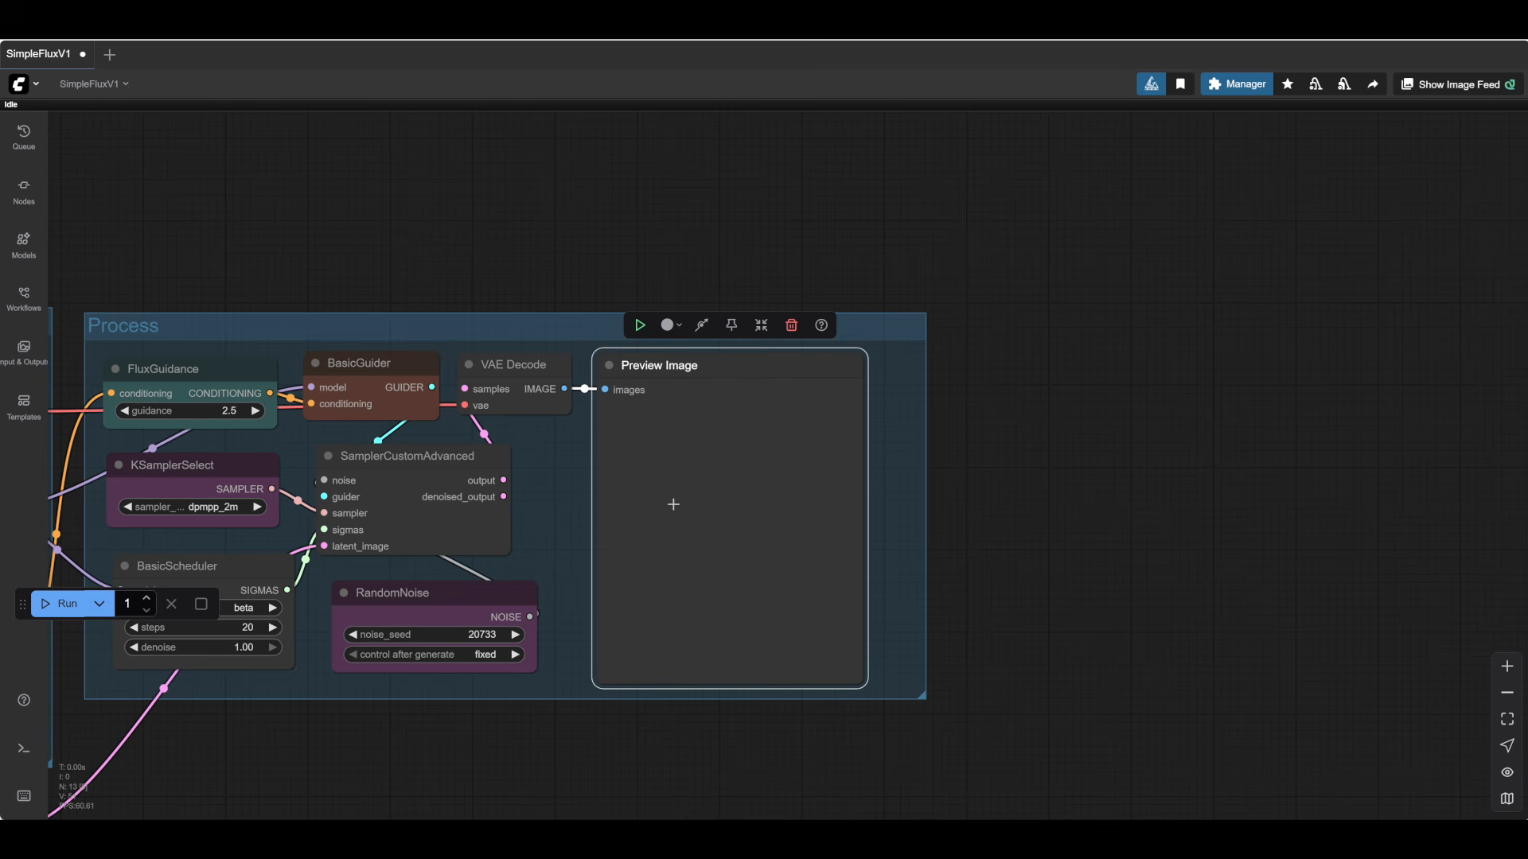
{"action": "left_click_drag", "start_coordinate": [351, 812], "coordinate": [791, 661]}
{"action": "scroll", "coordinate": [769, 679], "scroll_direction": "down", "scroll_amount": 1}
{"action": "scroll", "coordinate": [769, 679], "scroll_direction": "down", "scroll_amount": 1}
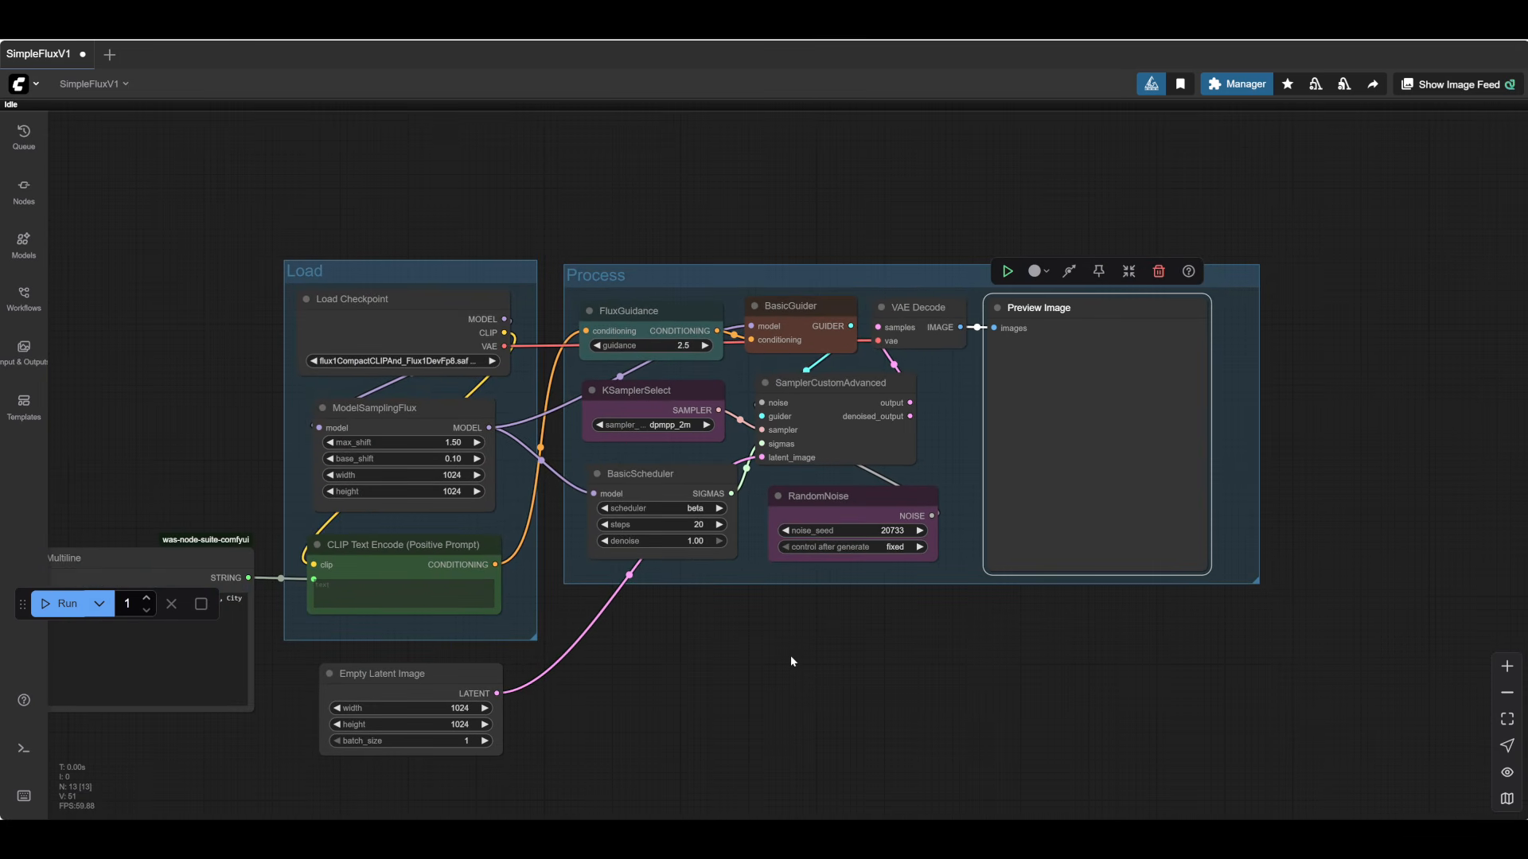
{"action": "key", "text": "ctrl+Return"}
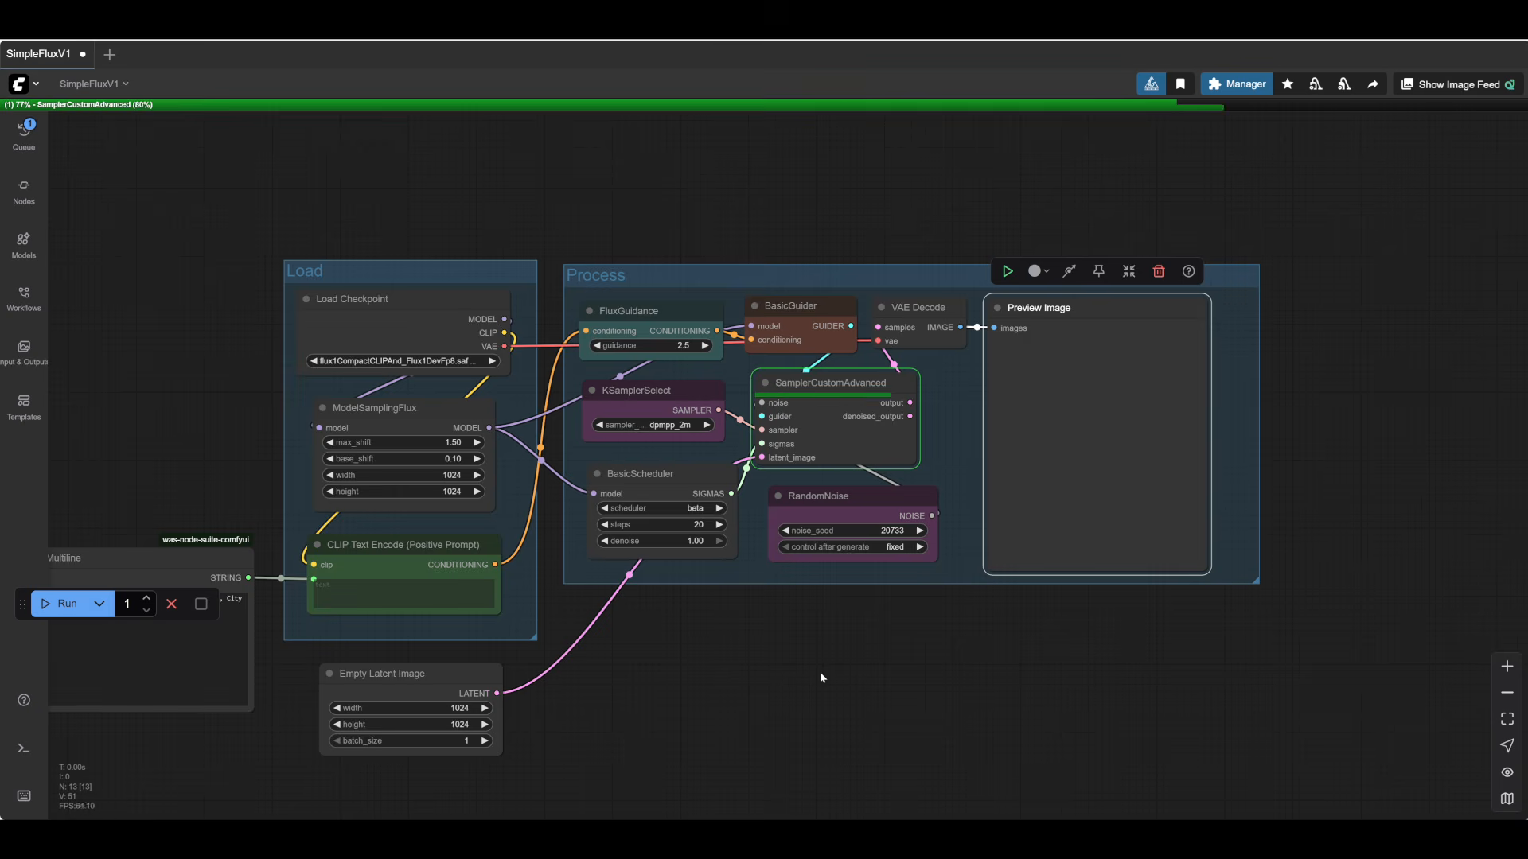
- Move the Text Multiline prompt node directly beneath the Preview Image node
{"action": "left_click_drag", "start_coordinate": [806, 678], "coordinate": [1121, 631]}
{"action": "left_click_drag", "start_coordinate": [463, 524], "coordinate": [1435, 578]}
{"action": "left_click_drag", "start_coordinate": [1162, 677], "coordinate": [479, 623]}
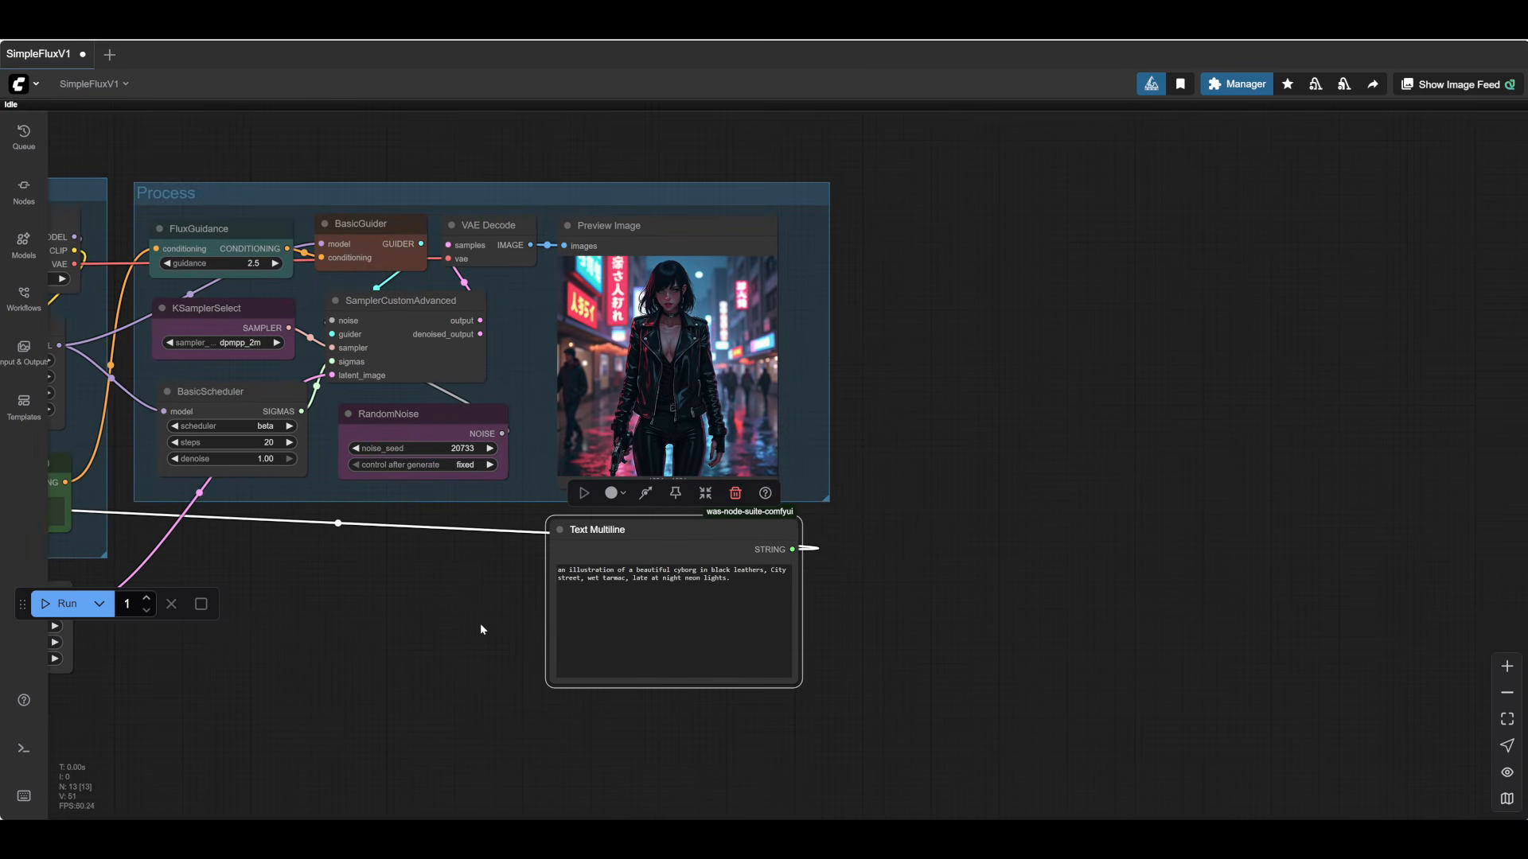
{"action": "left_click_drag", "start_coordinate": [681, 525], "coordinate": [673, 527]}
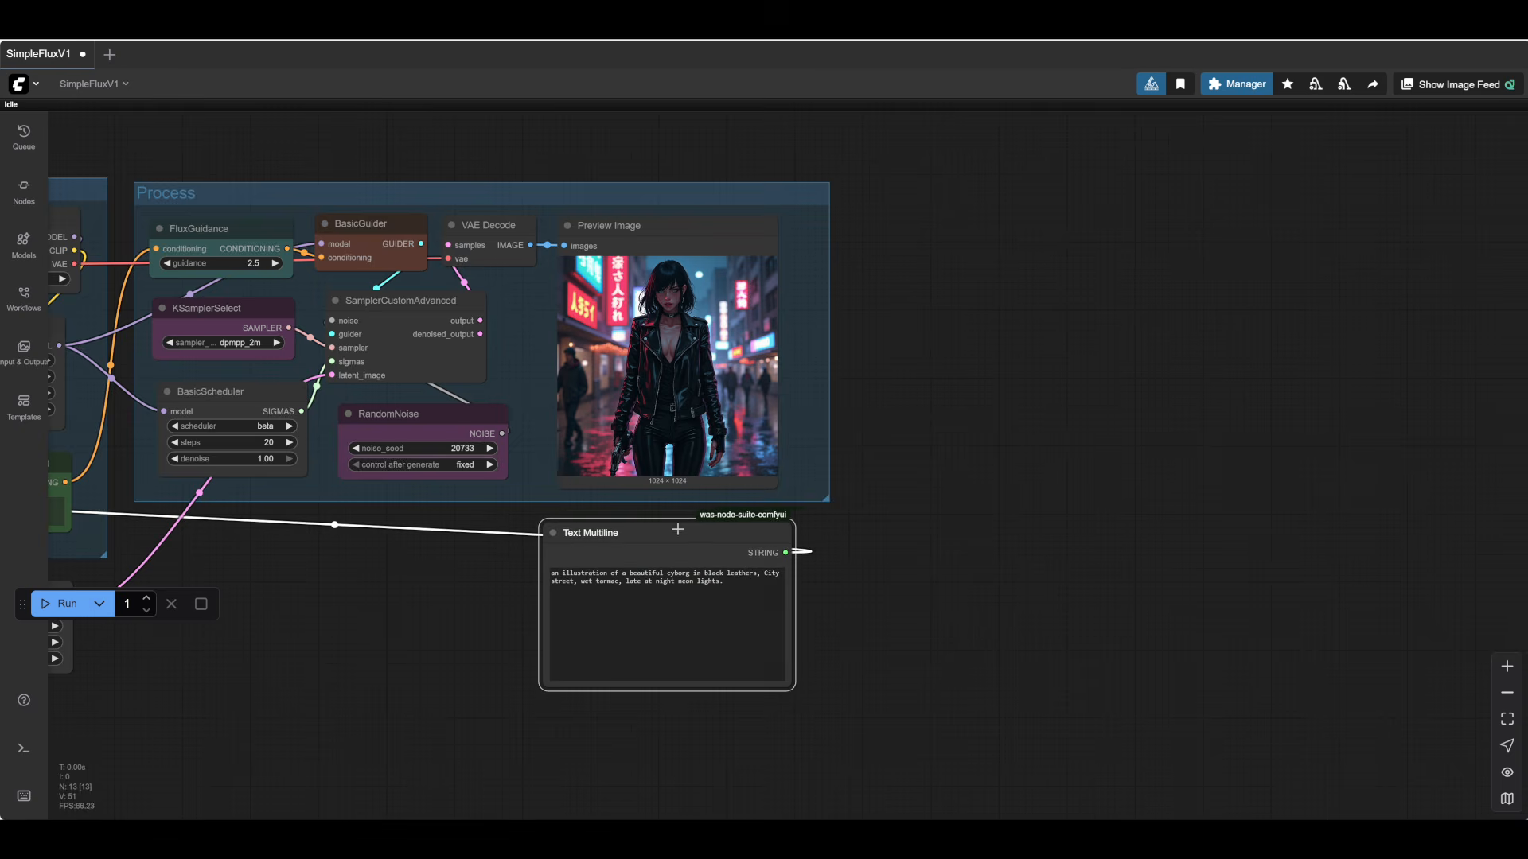
- Compare the prompt in the Text Multiline node with the details of the generated image
{"action": "scroll", "coordinate": [883, 527], "scroll_direction": "up", "scroll_amount": 5}
{"action": "left_click_drag", "start_coordinate": [872, 634], "coordinate": [901, 673]}
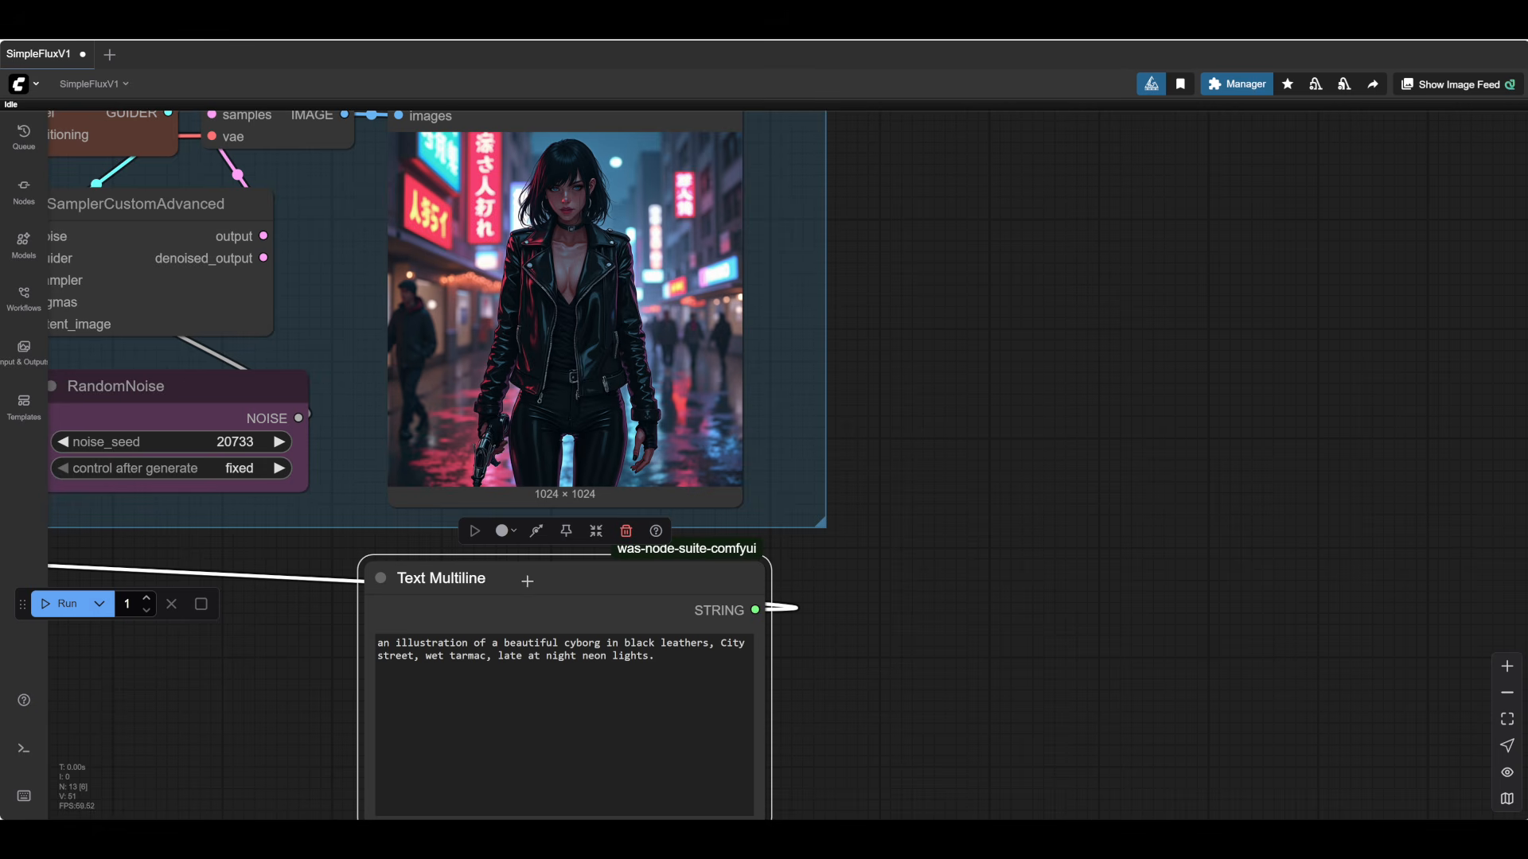
{"action": "left_click_drag", "start_coordinate": [530, 580], "coordinate": [543, 576]}
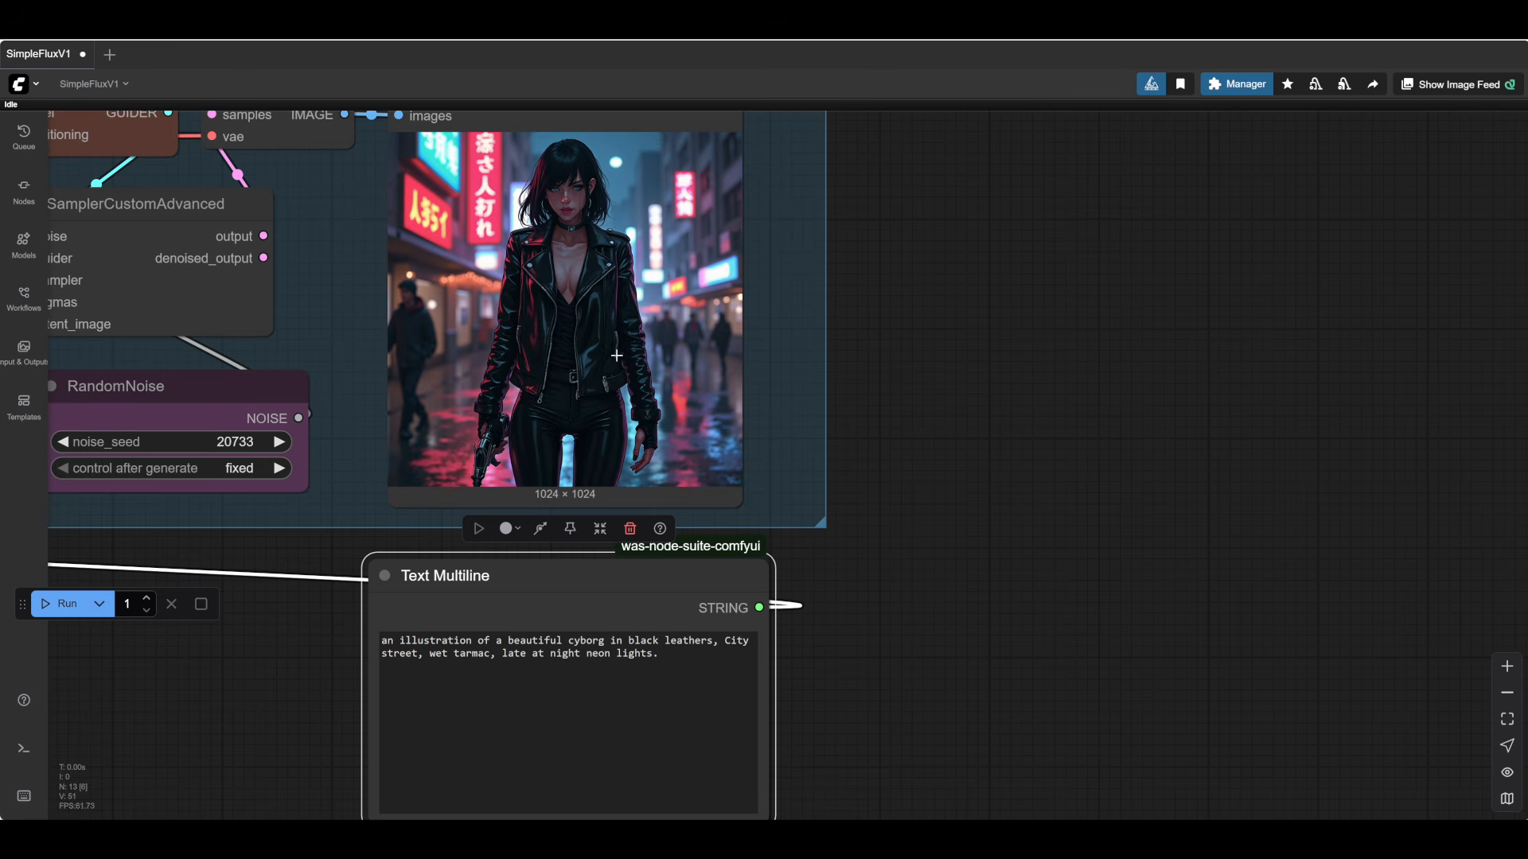
{"action": "scroll", "coordinate": [604, 215], "scroll_direction": "up", "scroll_amount": 5}
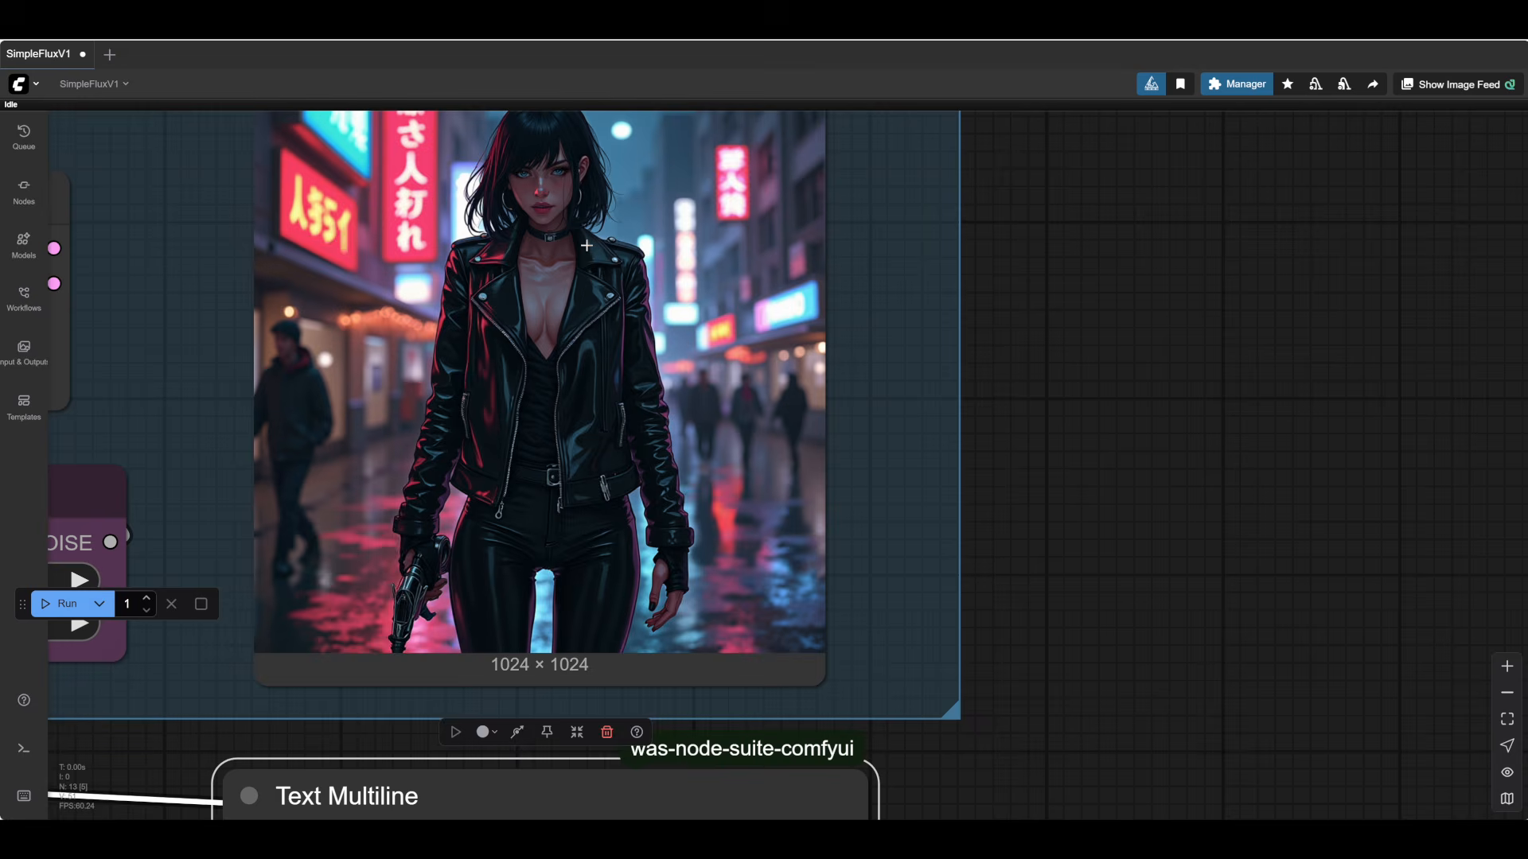
{"action": "scroll", "coordinate": [586, 245], "scroll_direction": "down", "scroll_amount": 5}
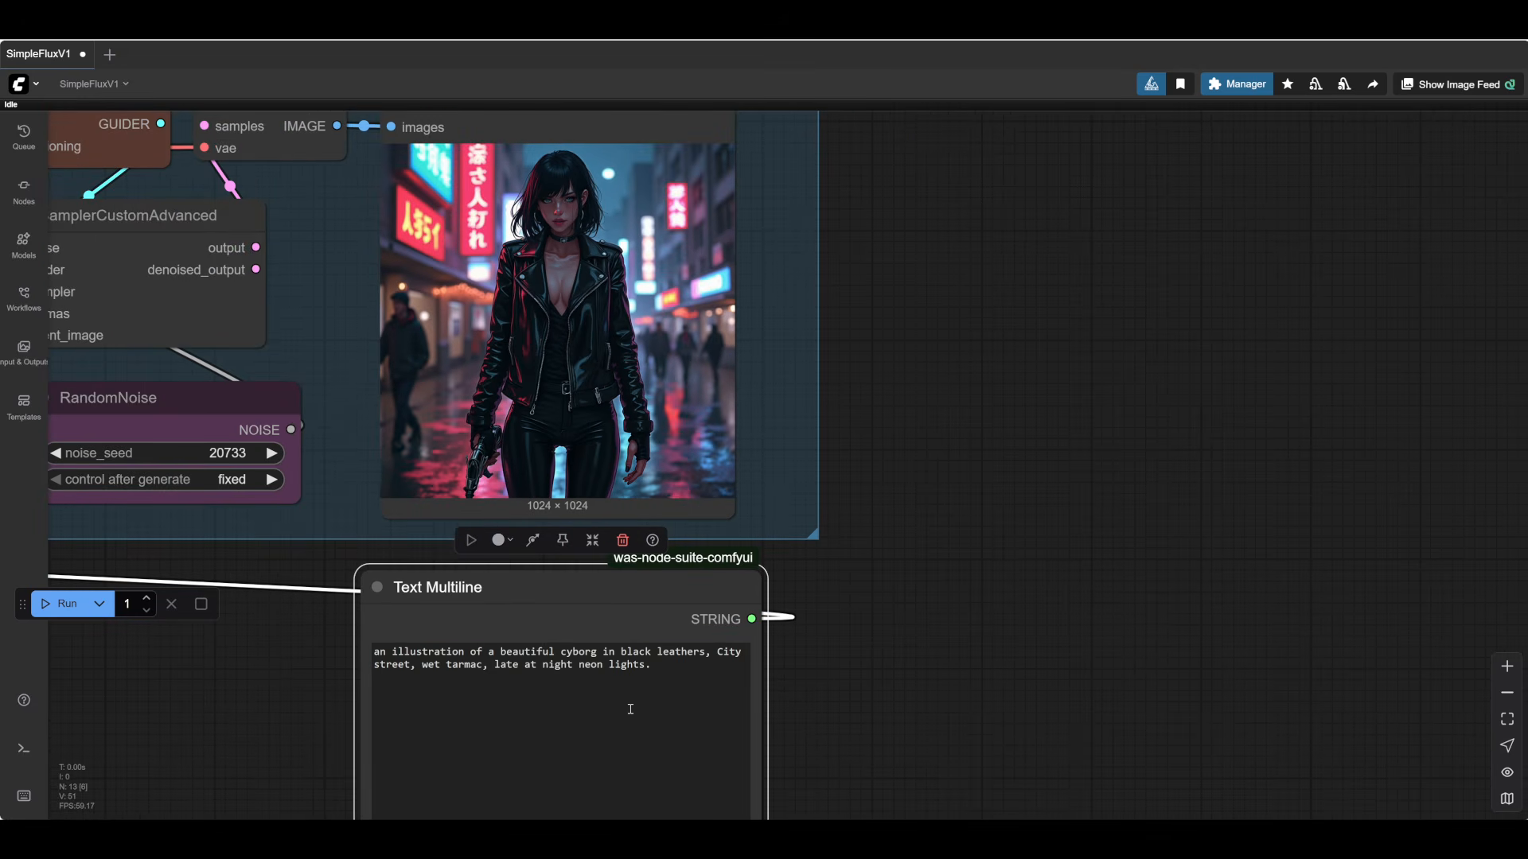
{"action": "scroll", "coordinate": [572, 288], "scroll_direction": "up", "scroll_amount": 5}
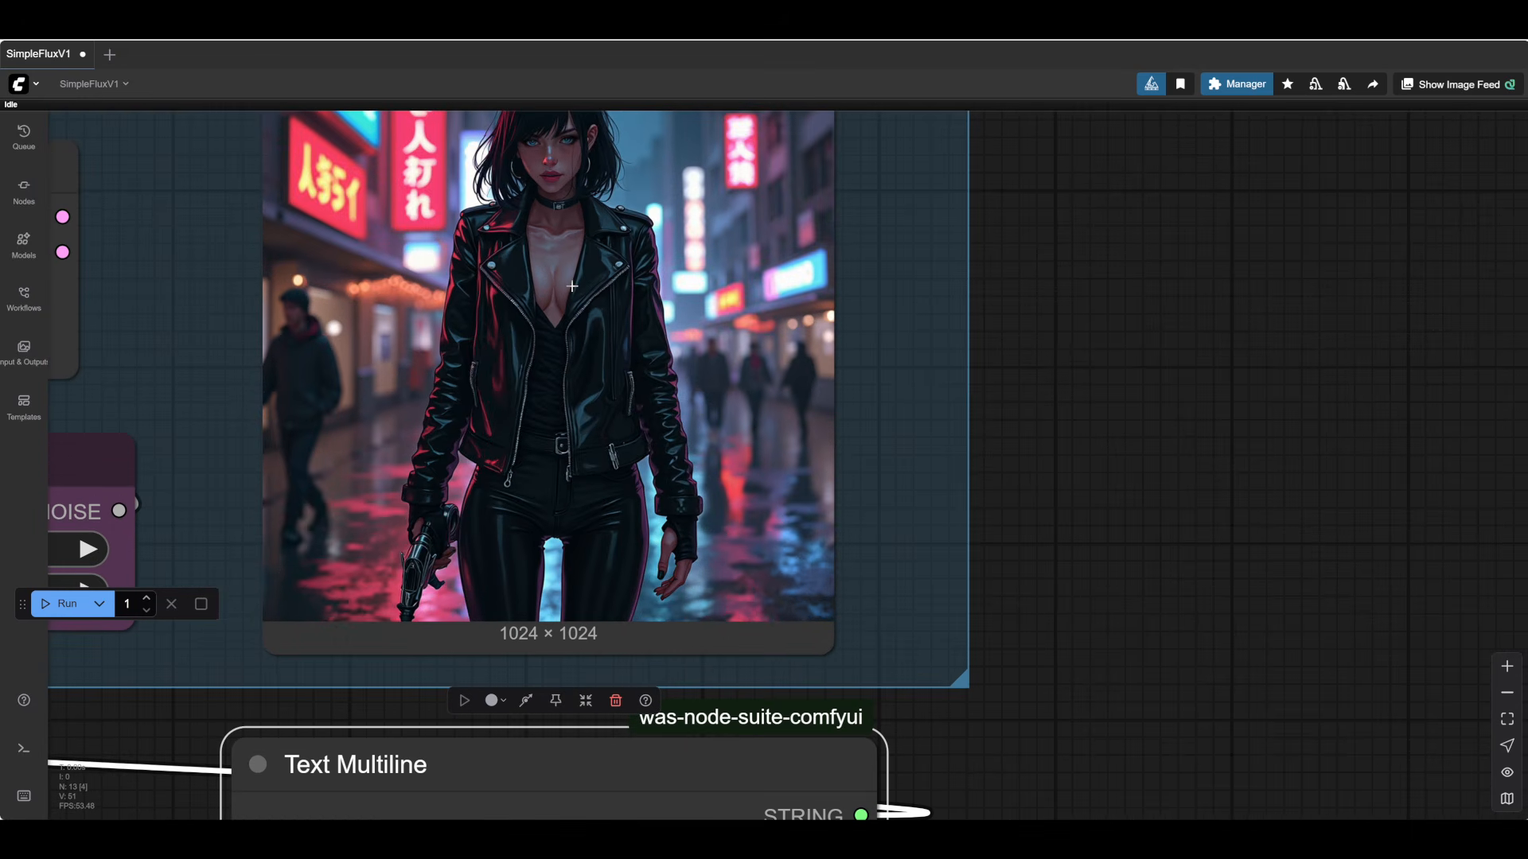
{"action": "scroll", "coordinate": [572, 287], "scroll_direction": "down", "scroll_amount": 4}
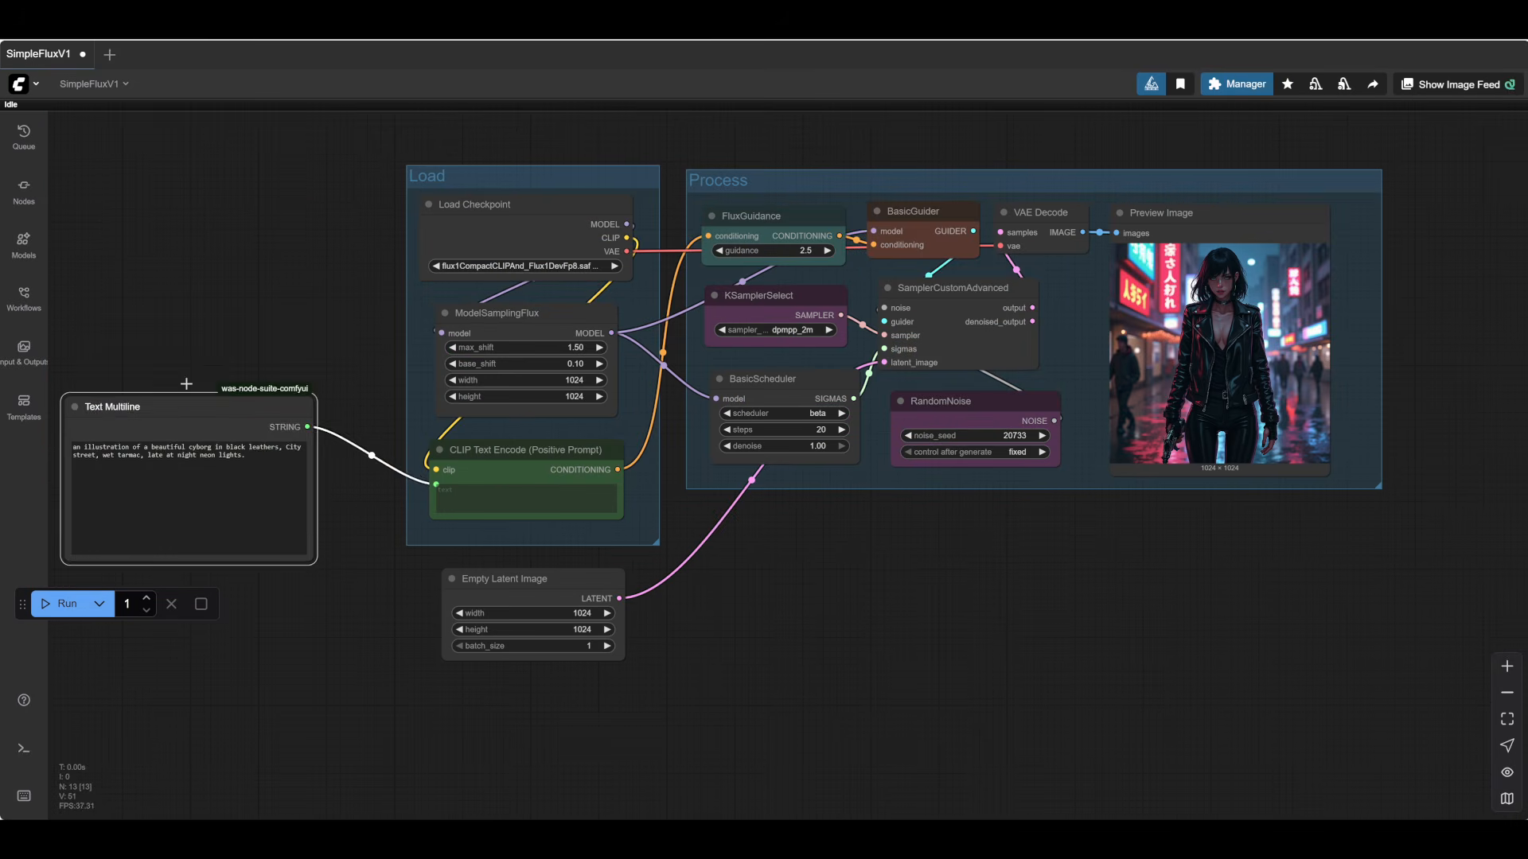
- Reposition the Text Multiline node a little closer to the left side of the Load group
{"action": "left_click_drag", "start_coordinate": [188, 406], "coordinate": [254, 366]}
{"action": "left_click_drag", "start_coordinate": [842, 702], "coordinate": [1105, 714]}
{"action": "left_click_drag", "start_coordinate": [675, 619], "coordinate": [443, 709]}
{"action": "scroll", "coordinate": [632, 732], "scroll_direction": "up", "scroll_amount": 7}
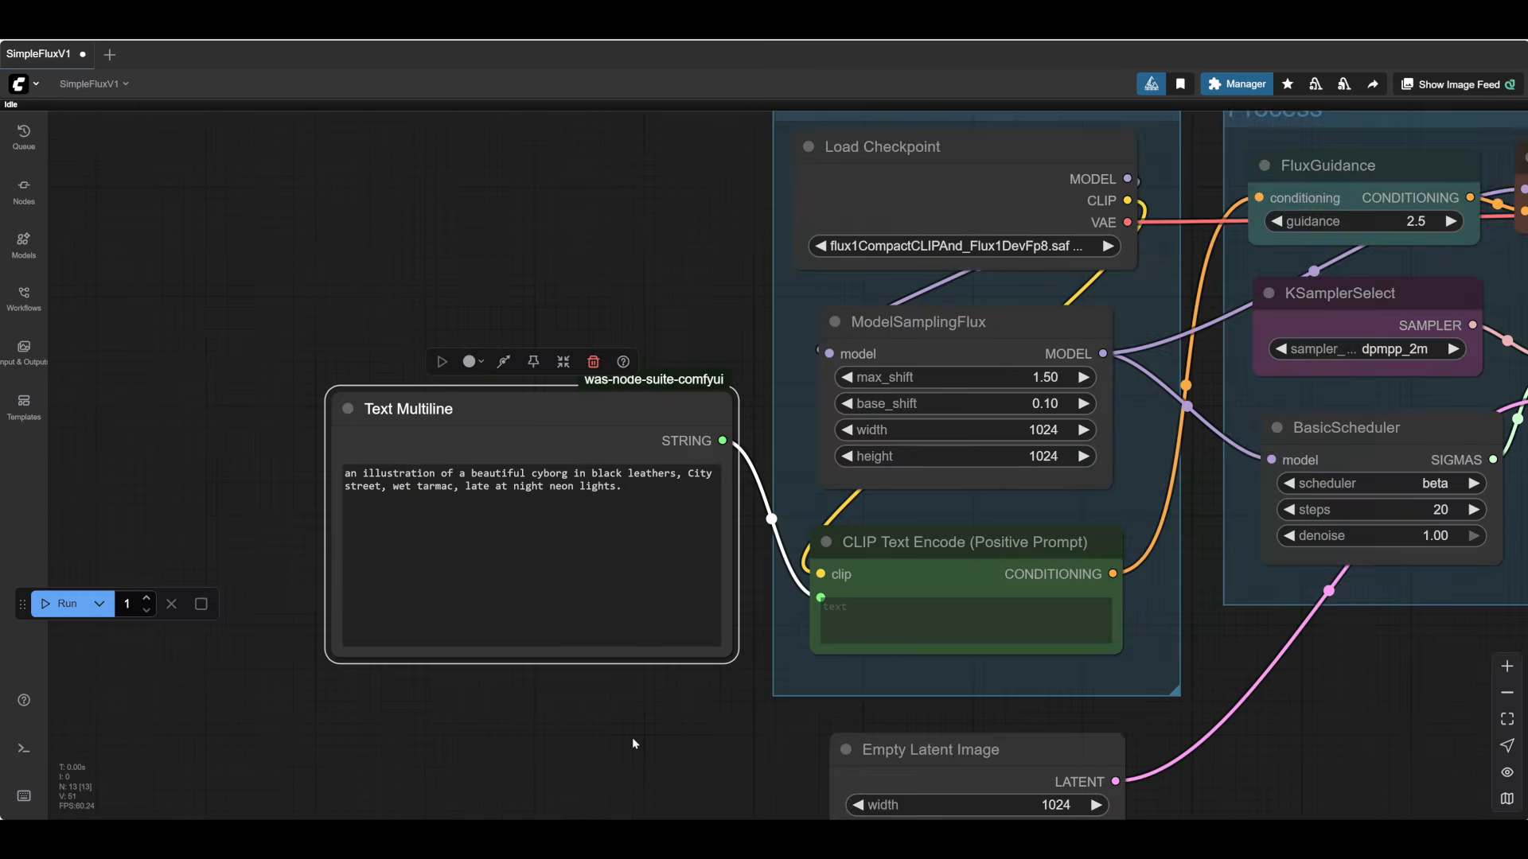
- In the Text Multiline prompt, replace "beautiful cyborg" with "robot" and "leathers" with "armor, glowing eyes"
{"action": "left_click", "coordinate": [560, 420]}
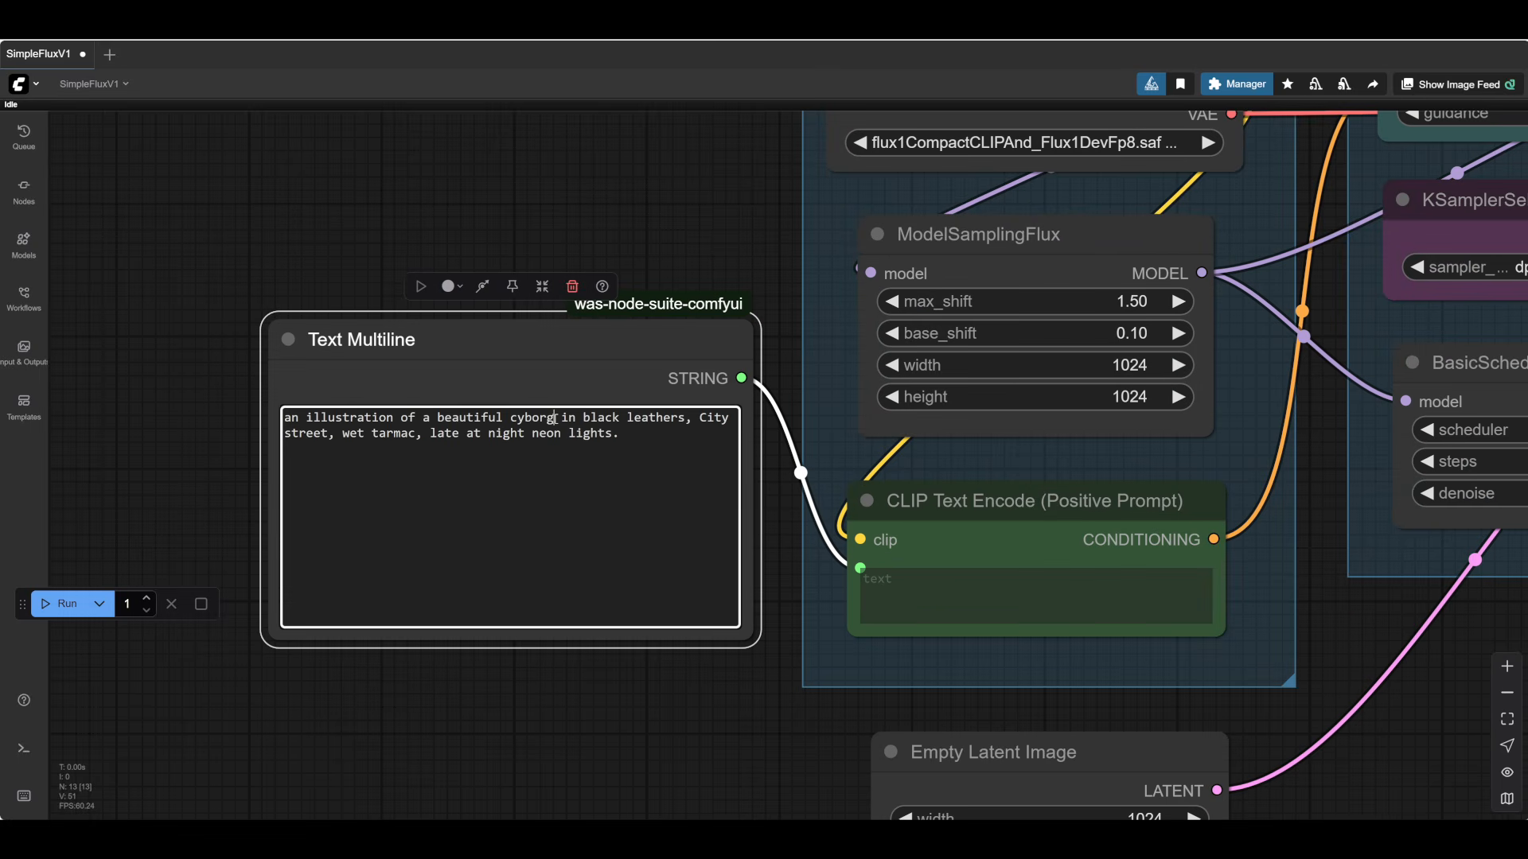
{"action": "left_click_drag", "start_coordinate": [560, 420], "coordinate": [495, 420]}
{"action": "left_click_drag", "start_coordinate": [437, 418], "coordinate": [552, 420]}
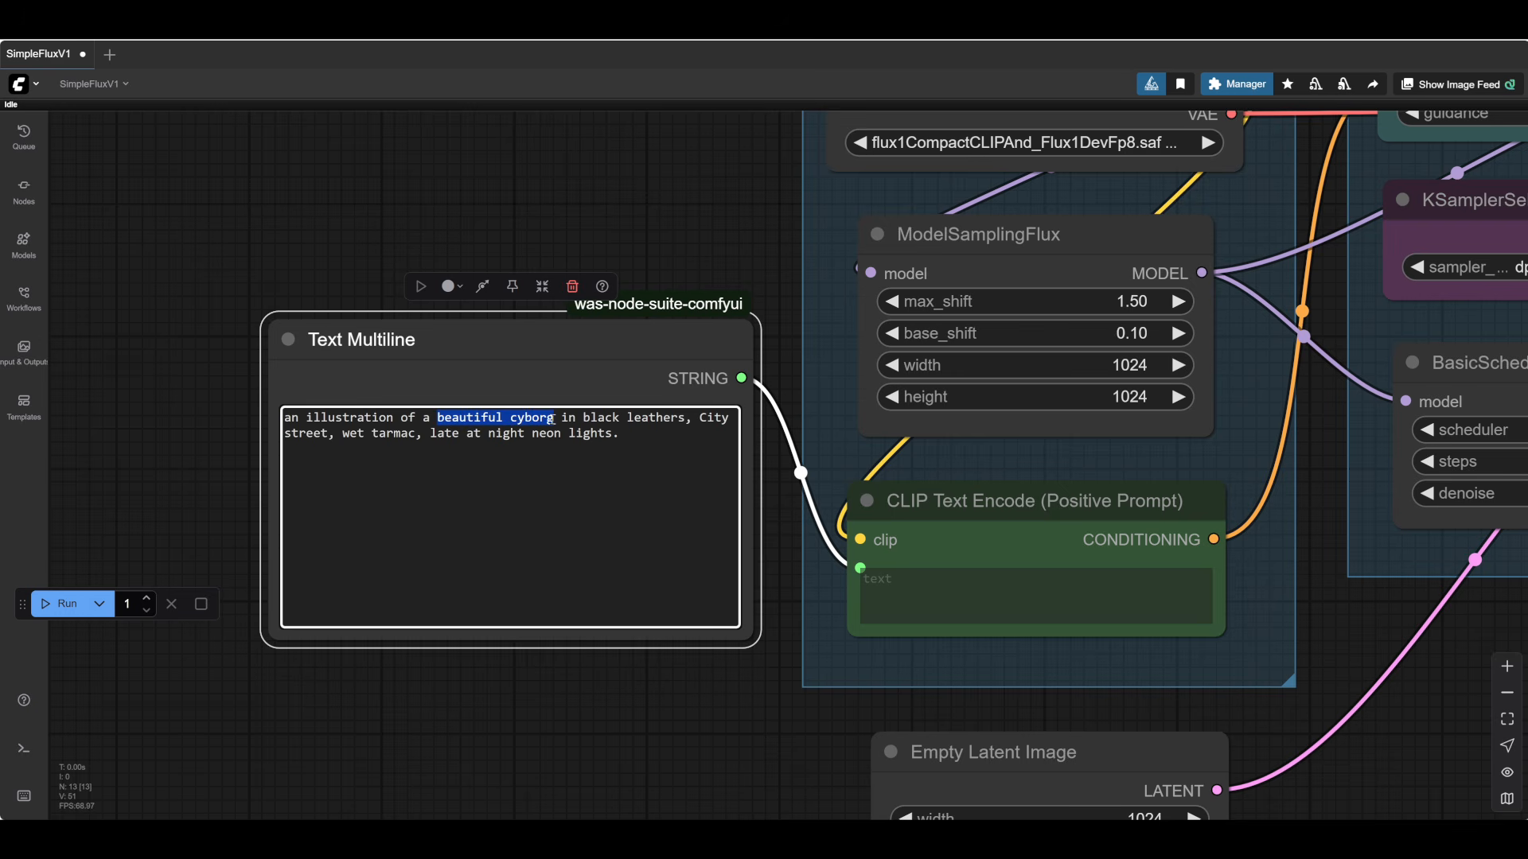
{"action": "type", "text": "robot"}
{"action": "left_click", "coordinate": [603, 417]}
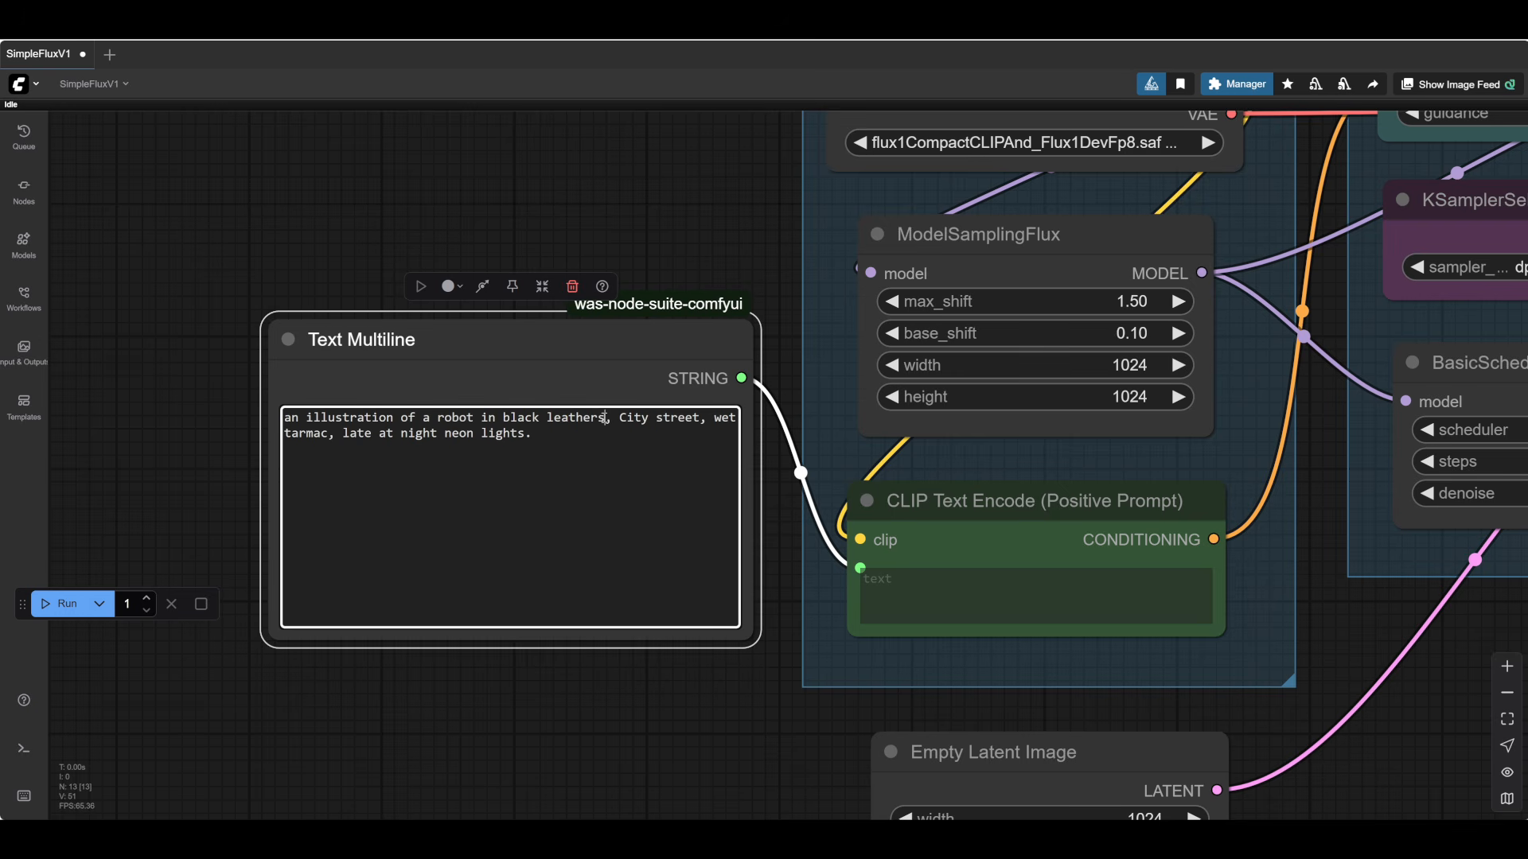
{"action": "key", "text": "ctrl+BackSpace"}
{"action": "type", "text": "armor, glowing eyes"}
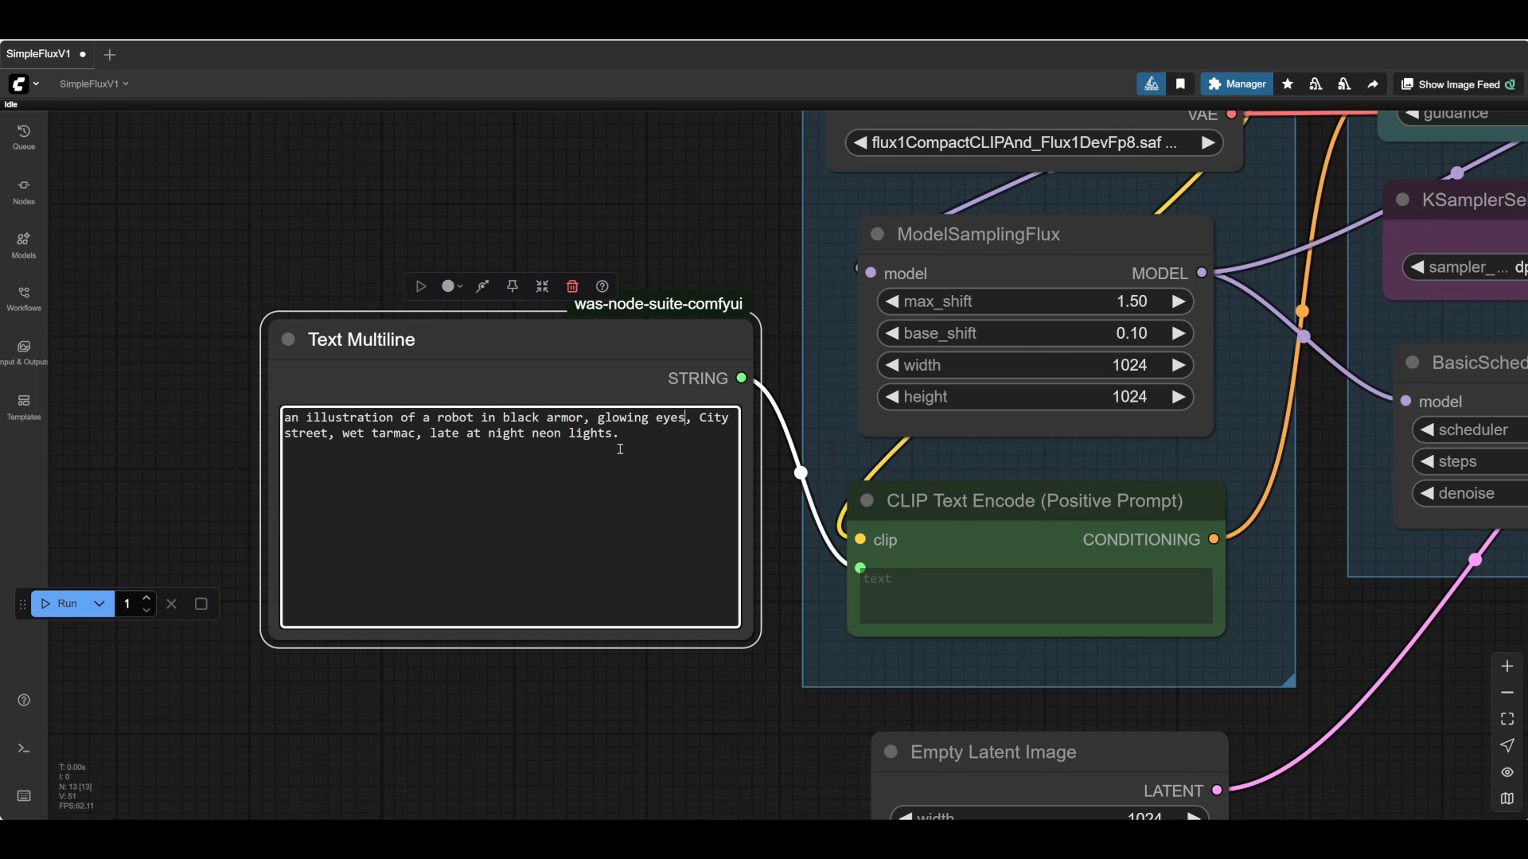
- Run the workflow with the edited robot prompt
{"action": "left_click_drag", "start_coordinate": [696, 730], "coordinate": [282, 669]}
{"action": "scroll", "coordinate": [1090, 670], "scroll_direction": "down", "scroll_amount": 2}
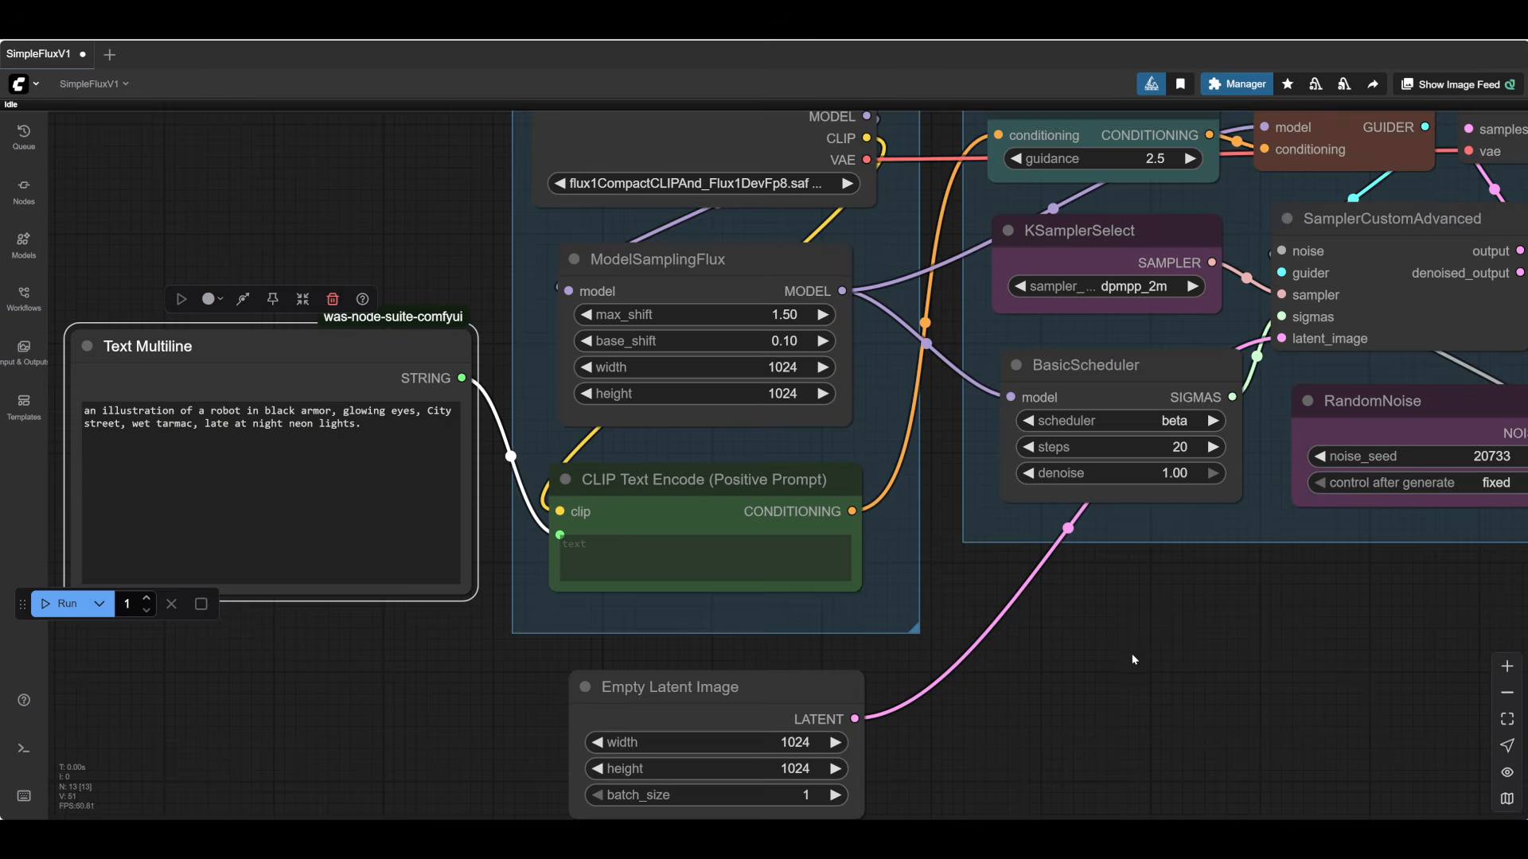
{"action": "left_click_drag", "start_coordinate": [1132, 691], "coordinate": [628, 723]}
{"action": "left_click", "coordinate": [40, 603]}
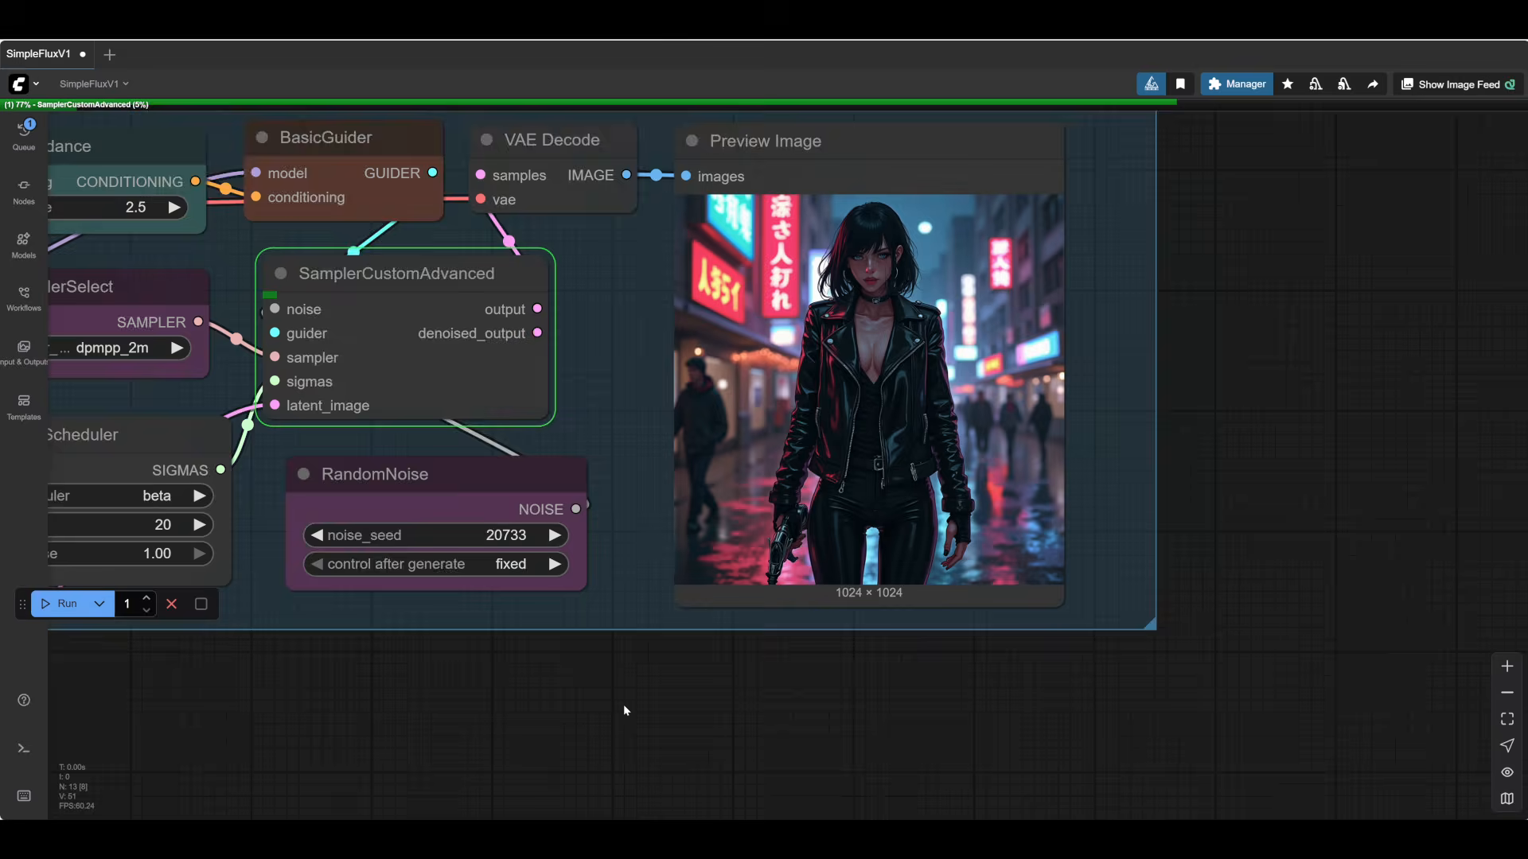
- Examine the generated robot image in the Preview Image node
{"action": "scroll", "coordinate": [623, 704], "scroll_direction": "up", "scroll_amount": 2}
{"action": "left_click_drag", "start_coordinate": [716, 711], "coordinate": [570, 782]}
{"action": "scroll", "coordinate": [1276, 499], "scroll_direction": "down", "scroll_amount": 1}
{"action": "left_click_drag", "start_coordinate": [1277, 499], "coordinate": [1235, 514]}
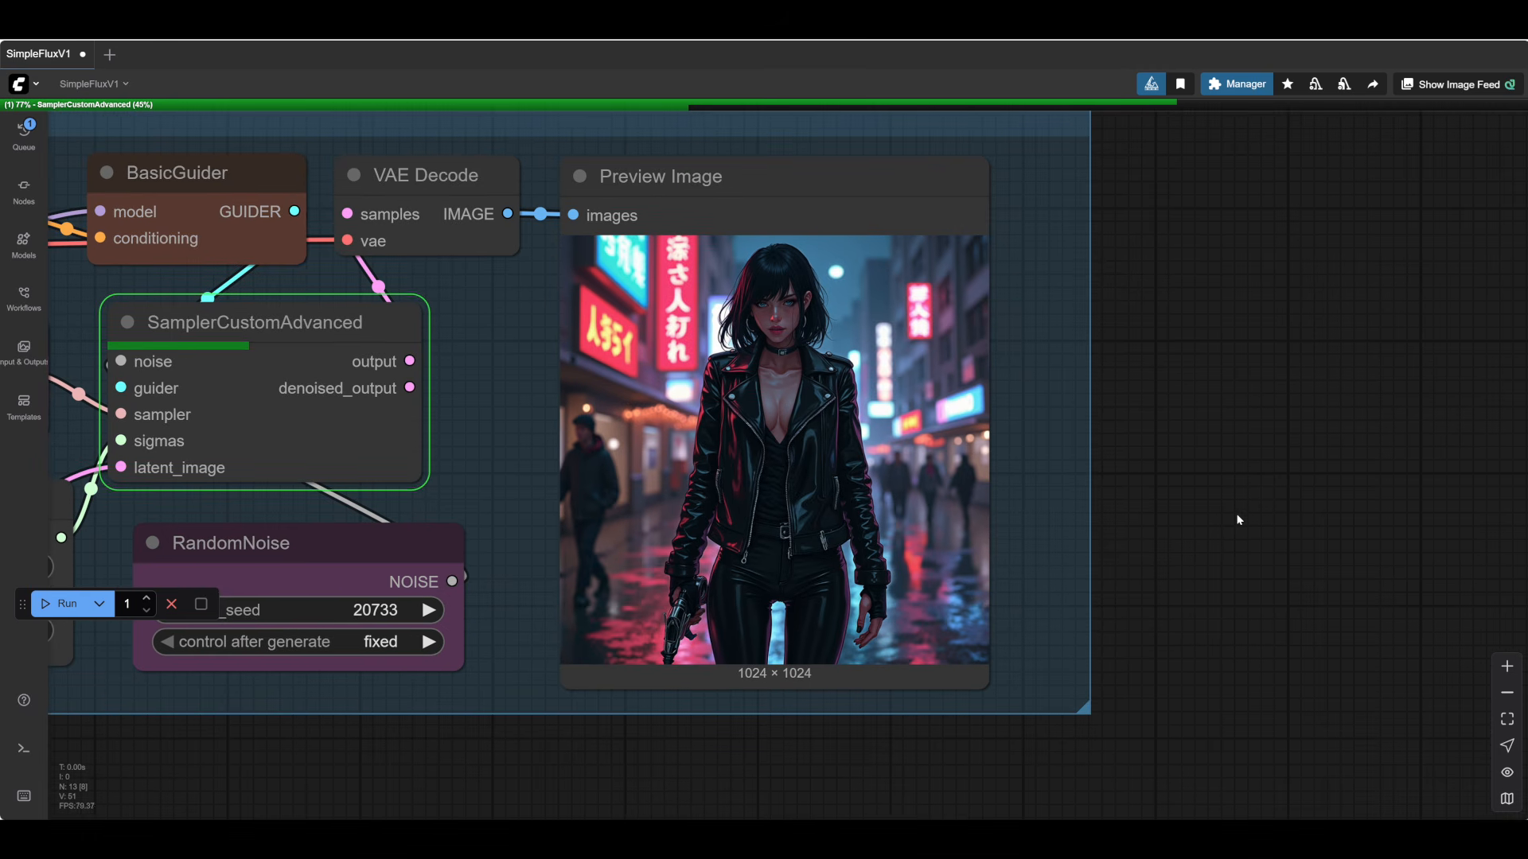
{"action": "left_click_drag", "start_coordinate": [1224, 507], "coordinate": [1333, 511]}
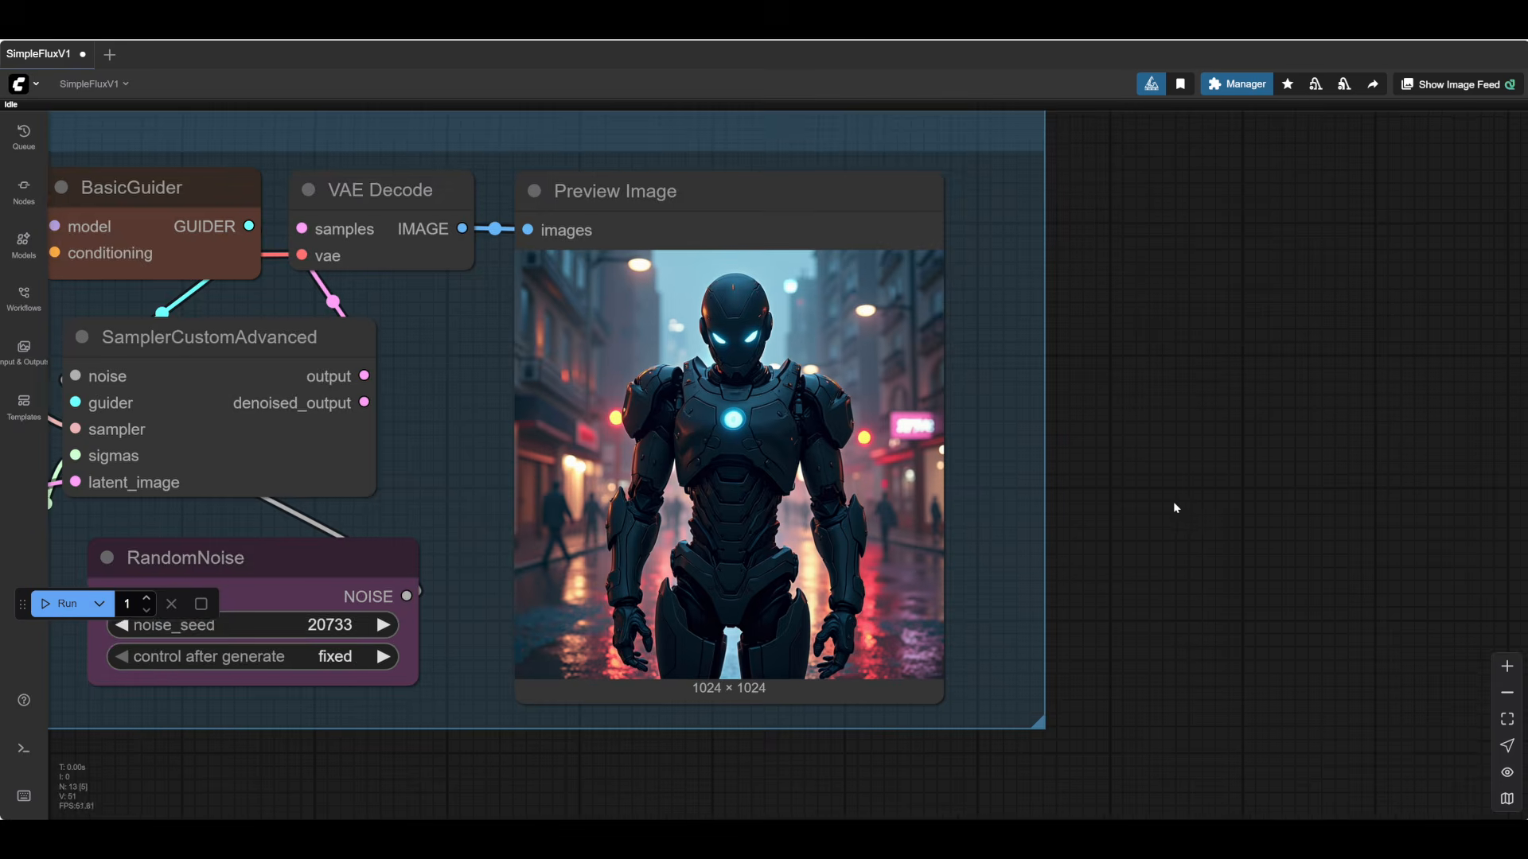
{"action": "scroll", "coordinate": [1172, 503], "scroll_direction": "up", "scroll_amount": 3}
{"action": "scroll", "coordinate": [1332, 509], "scroll_direction": "down", "scroll_amount": 2}
{"action": "scroll", "coordinate": [945, 471], "scroll_direction": "down", "scroll_amount": 3}
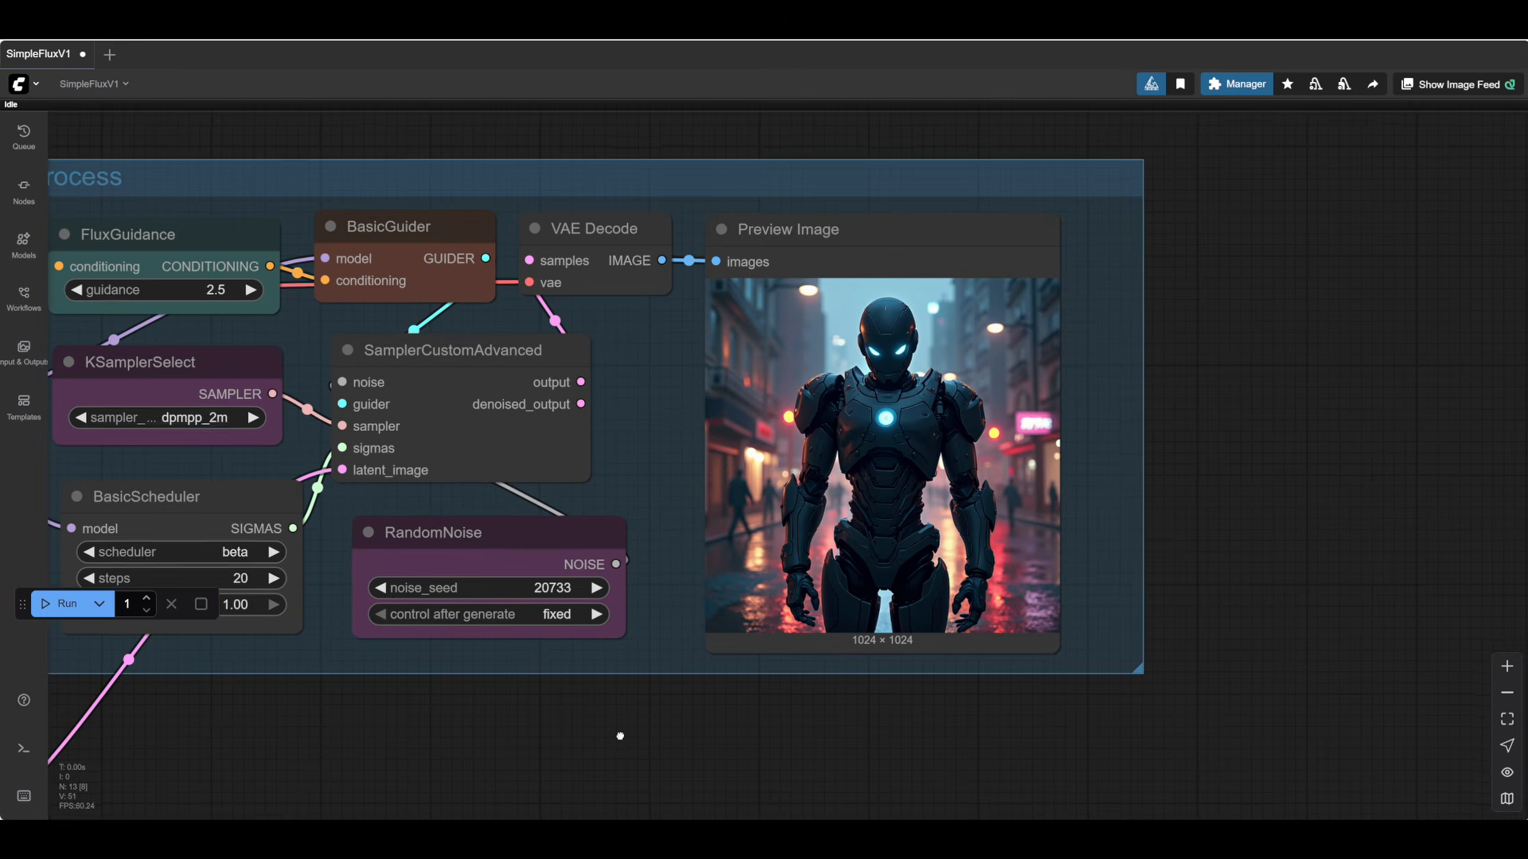
- Move the RandomNoise node slightly, raise its noise_seed to 20734 and run the workflow again
{"action": "left_click", "coordinate": [479, 529]}
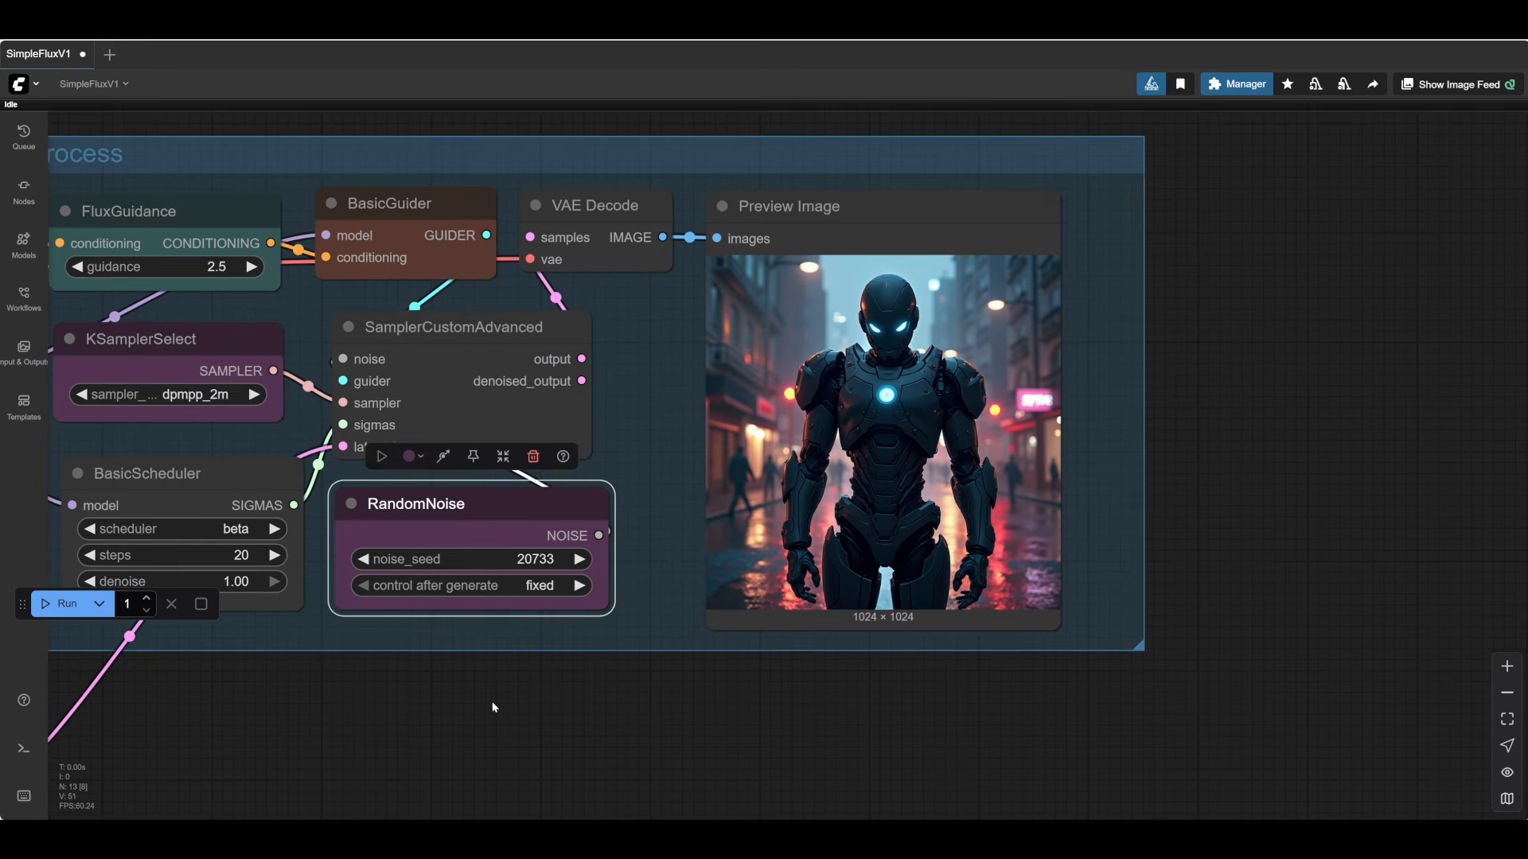
{"action": "scroll", "coordinate": [493, 707], "scroll_direction": "up", "scroll_amount": 3}
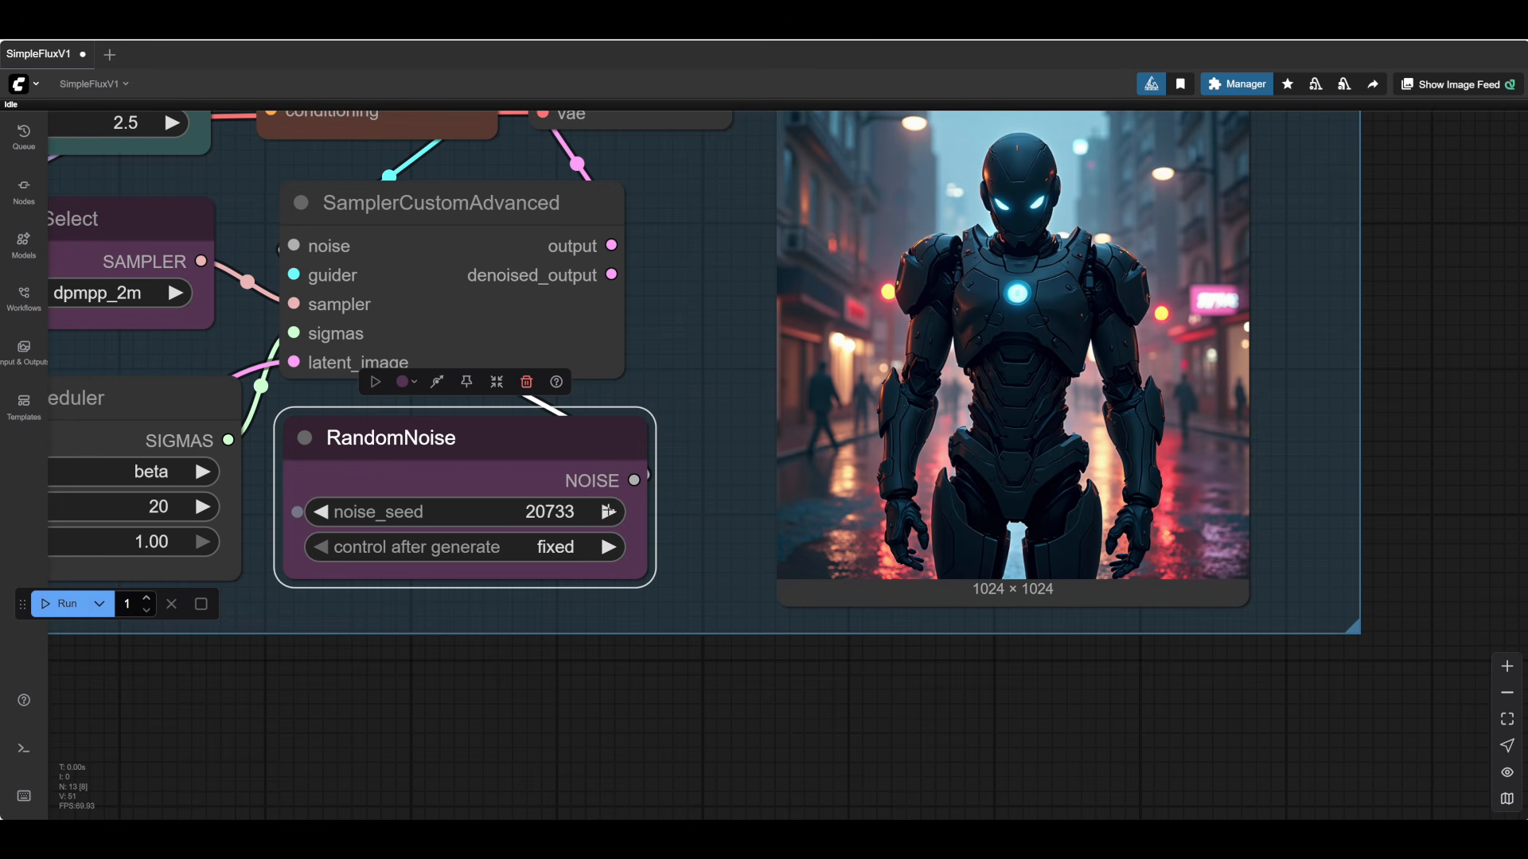
{"action": "left_click", "coordinate": [608, 512]}
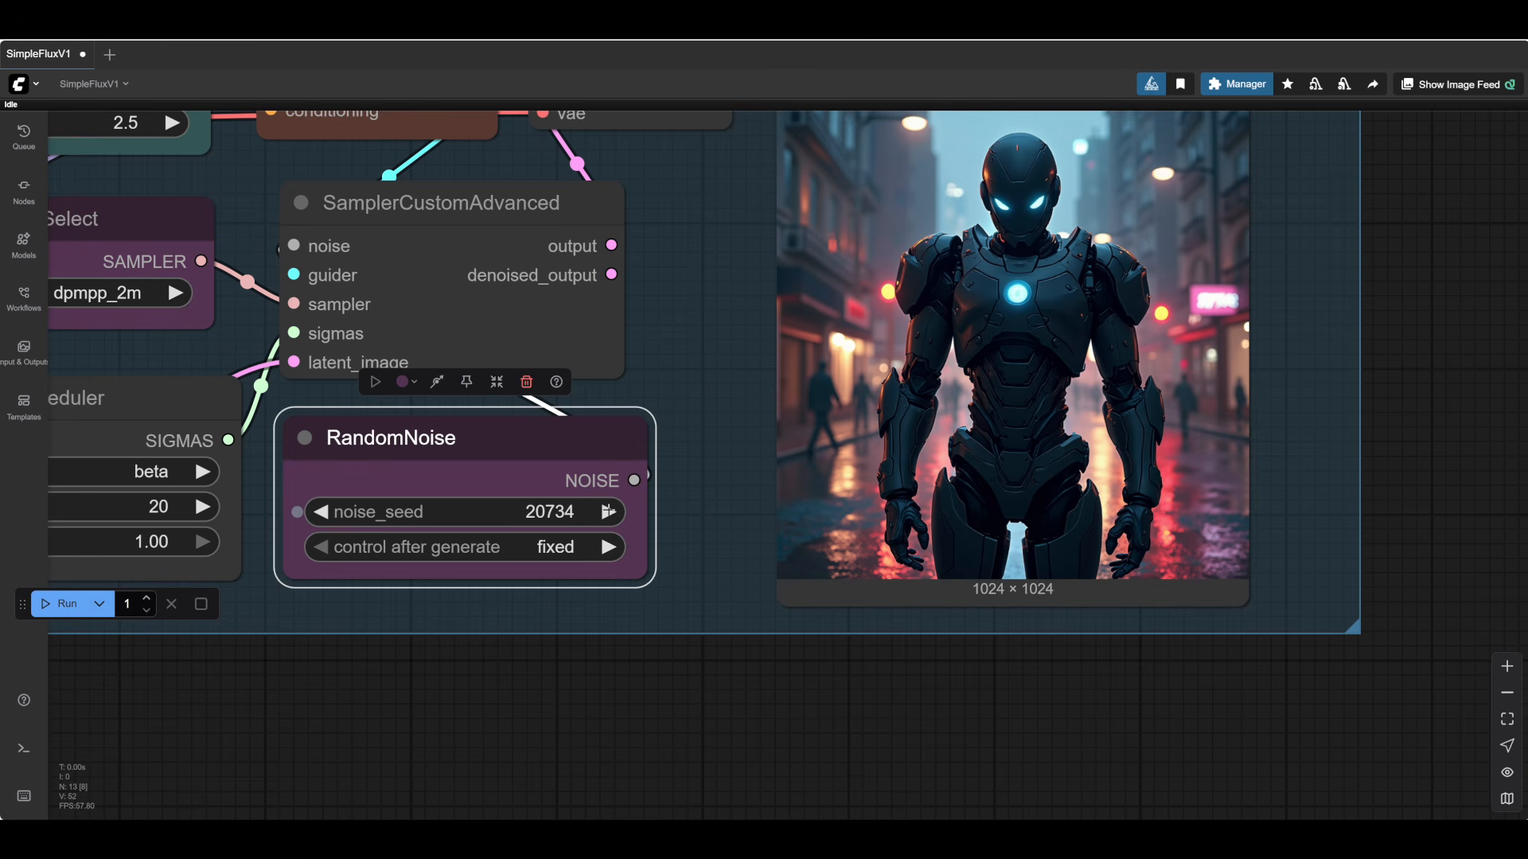
{"action": "left_click", "coordinate": [62, 603]}
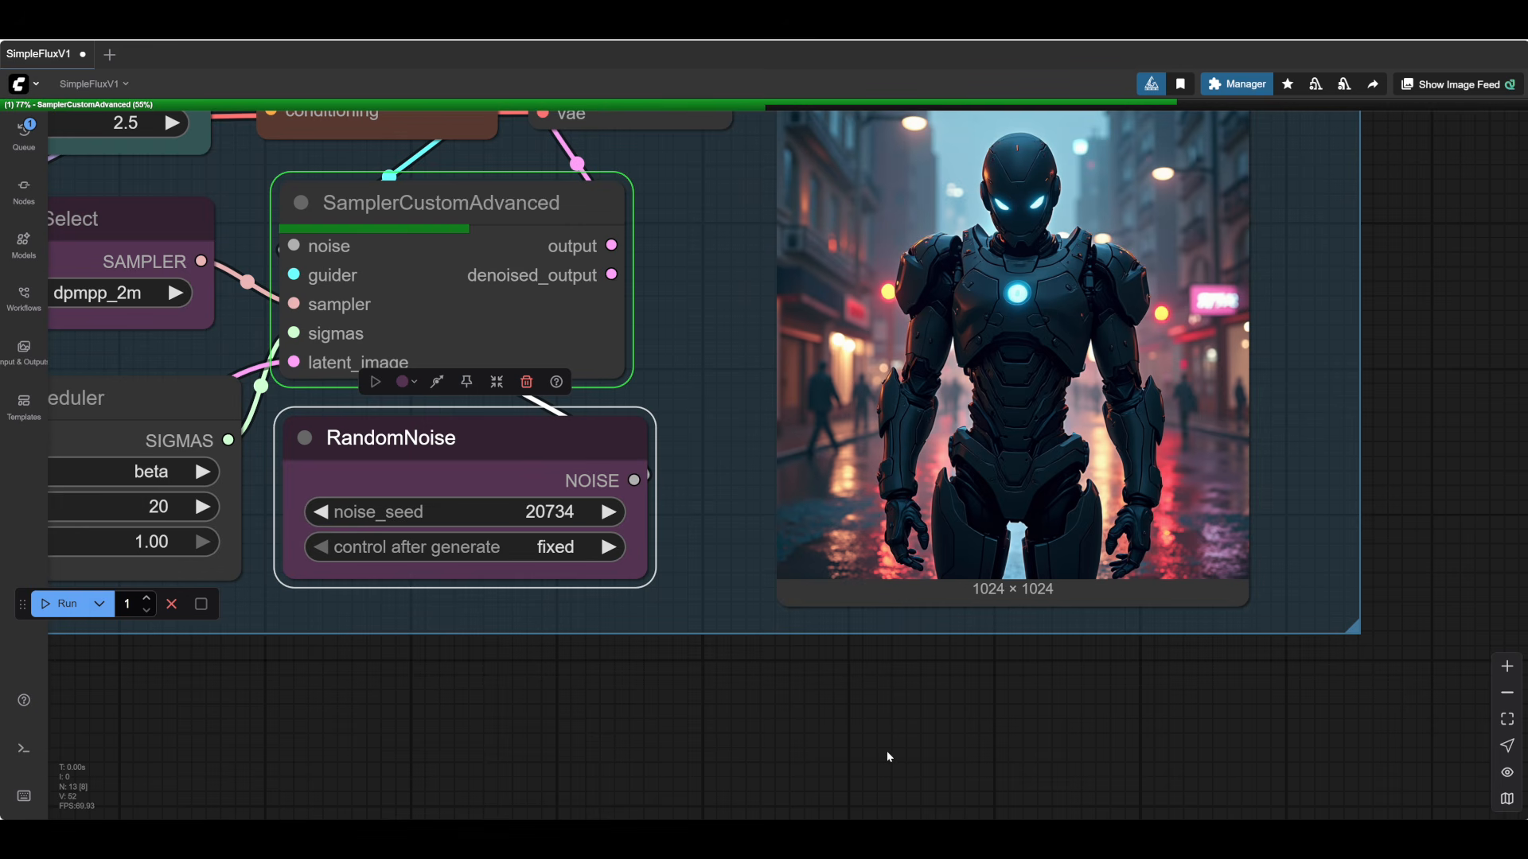
- Inspect the image generated with the new seed in the Preview Image node
{"action": "left_click_drag", "start_coordinate": [1008, 726], "coordinate": [834, 714]}
{"action": "left_click_drag", "start_coordinate": [556, 712], "coordinate": [598, 692]}
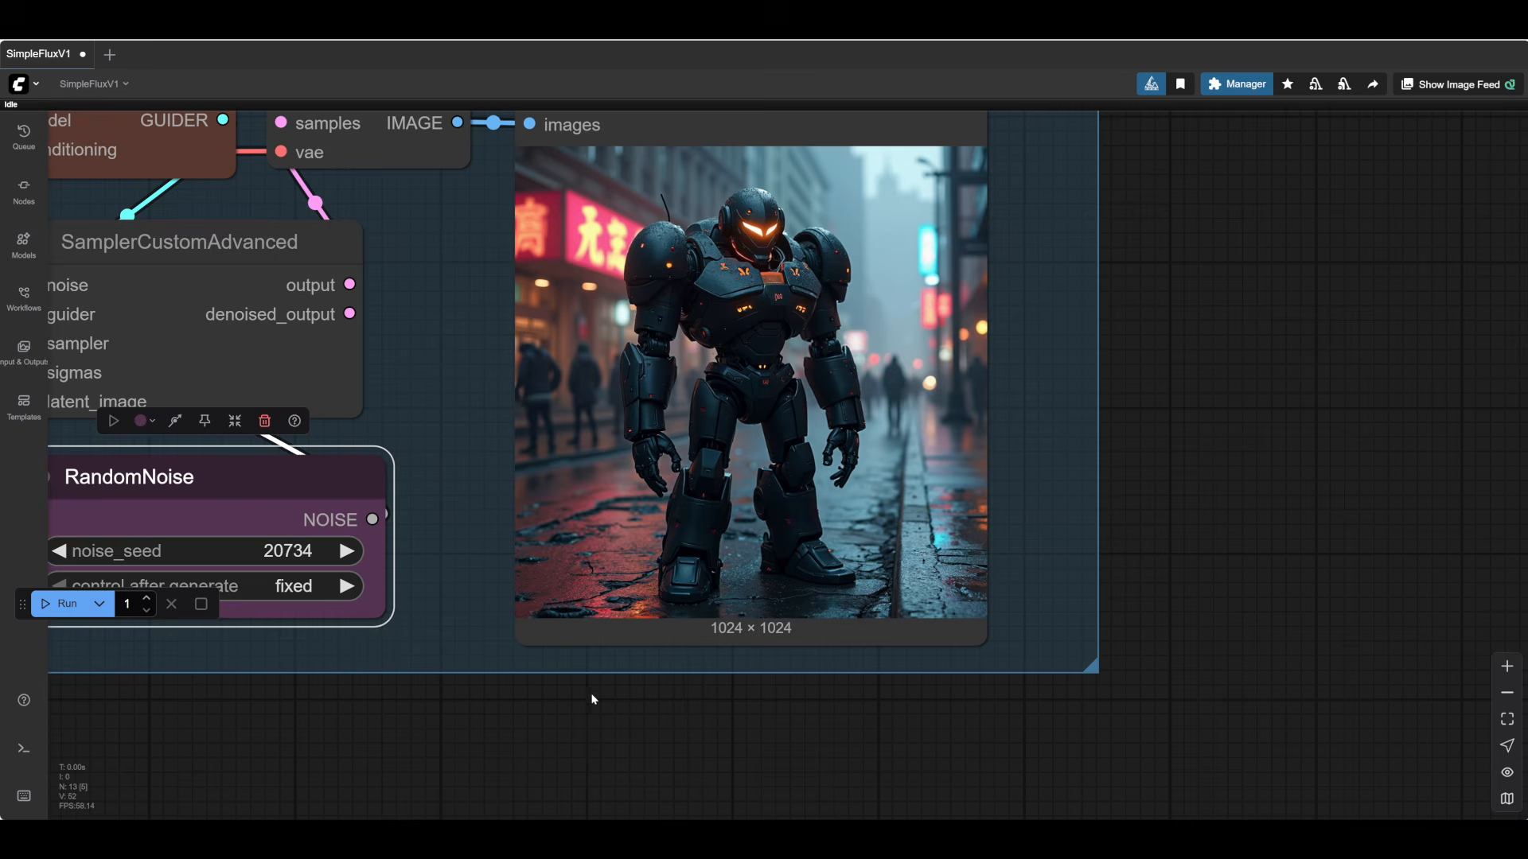
{"action": "left_click_drag", "start_coordinate": [592, 700], "coordinate": [483, 766]}
{"action": "scroll", "coordinate": [792, 376], "scroll_direction": "up", "scroll_amount": 4}
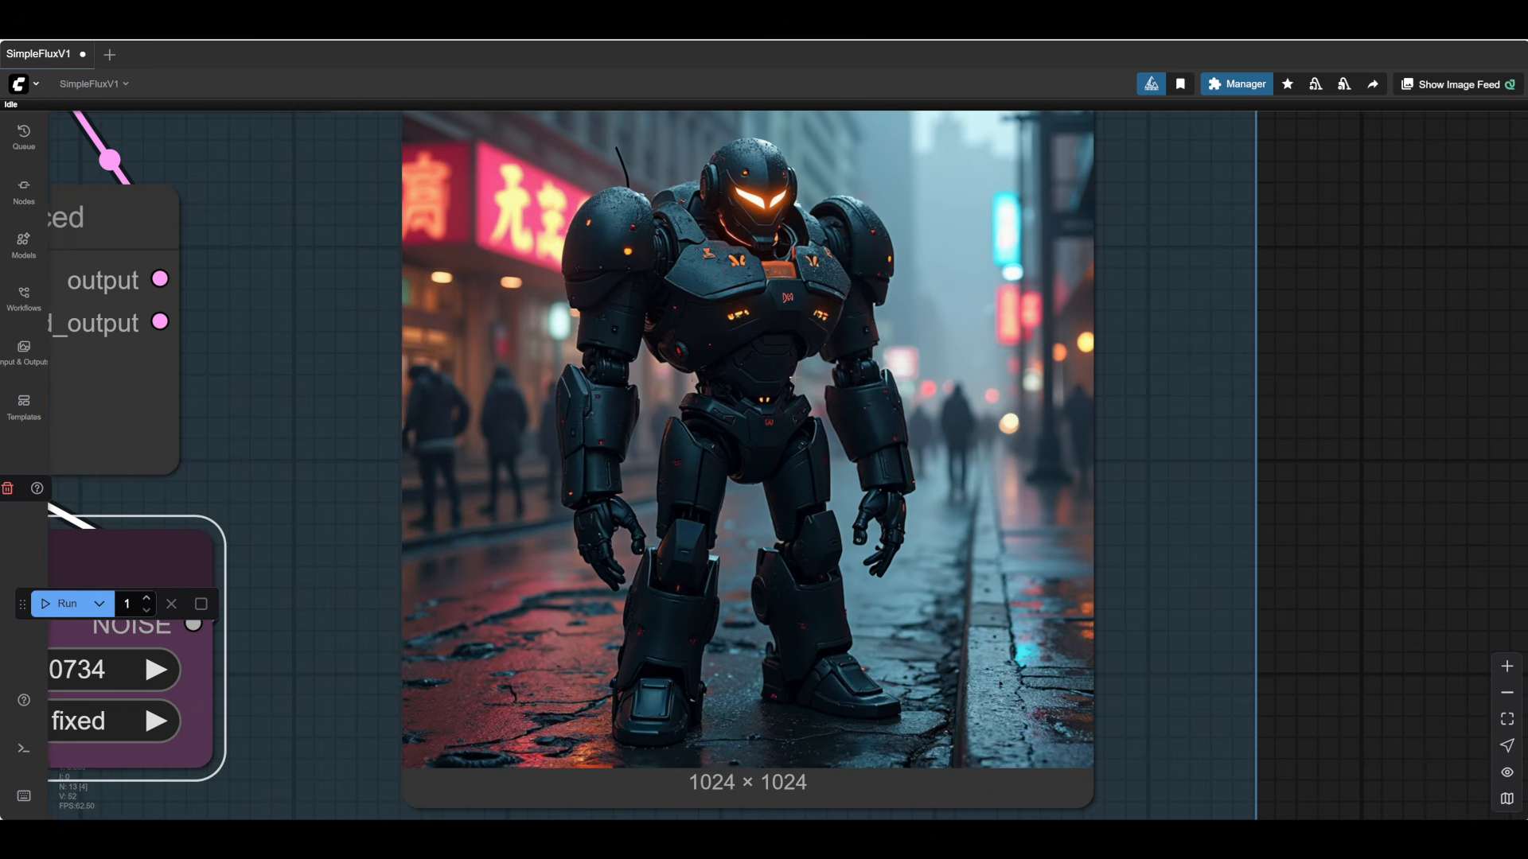
{"action": "scroll", "coordinate": [810, 421], "scroll_direction": "down", "scroll_amount": 8}
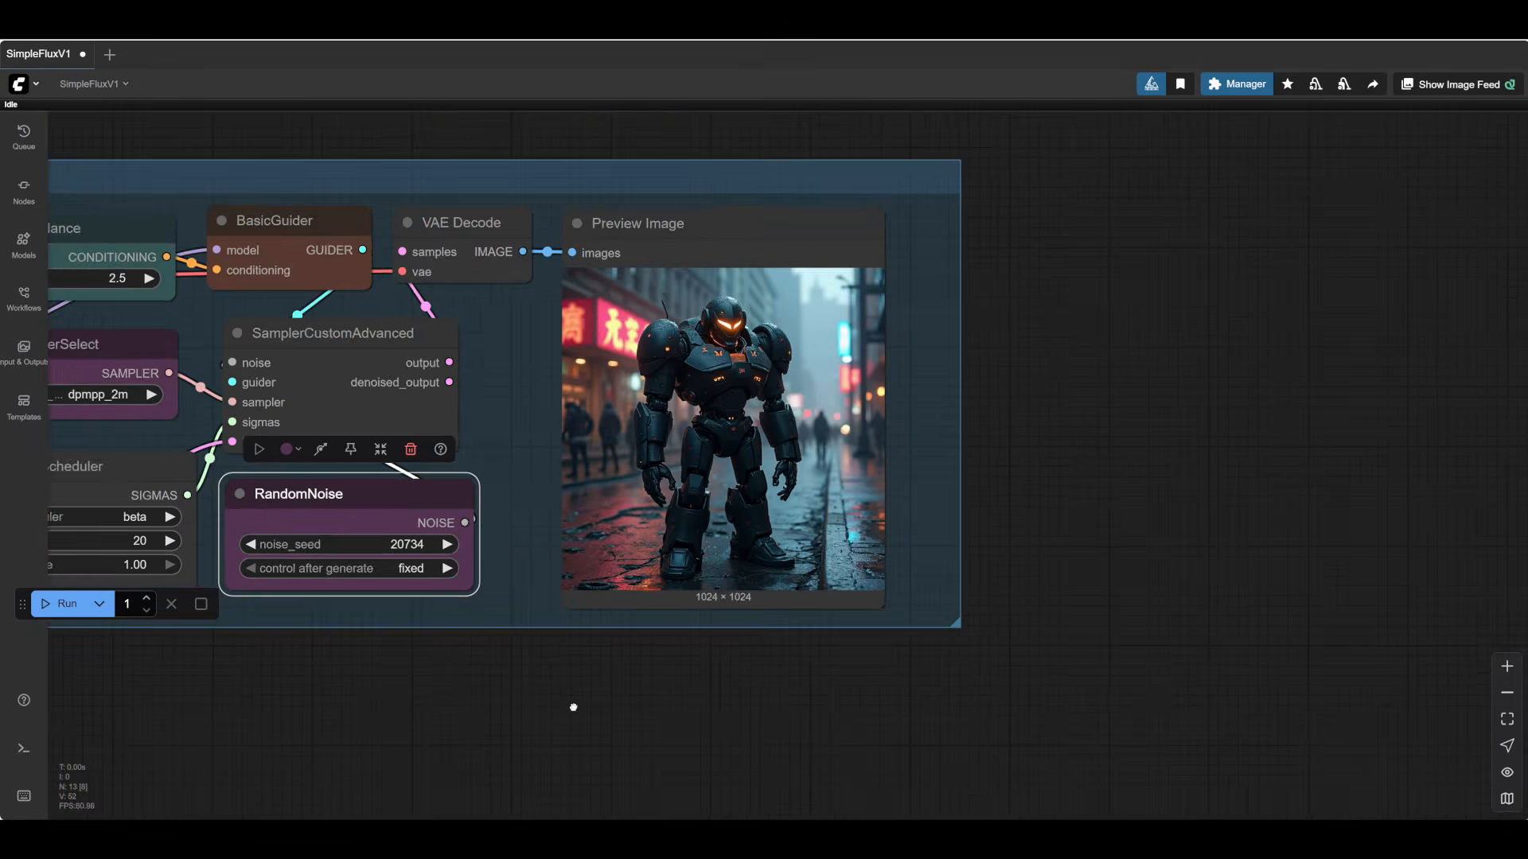
{"action": "scroll", "coordinate": [568, 702], "scroll_direction": "up", "scroll_amount": 4}
{"action": "left_click_drag", "start_coordinate": [573, 732], "coordinate": [603, 806]}
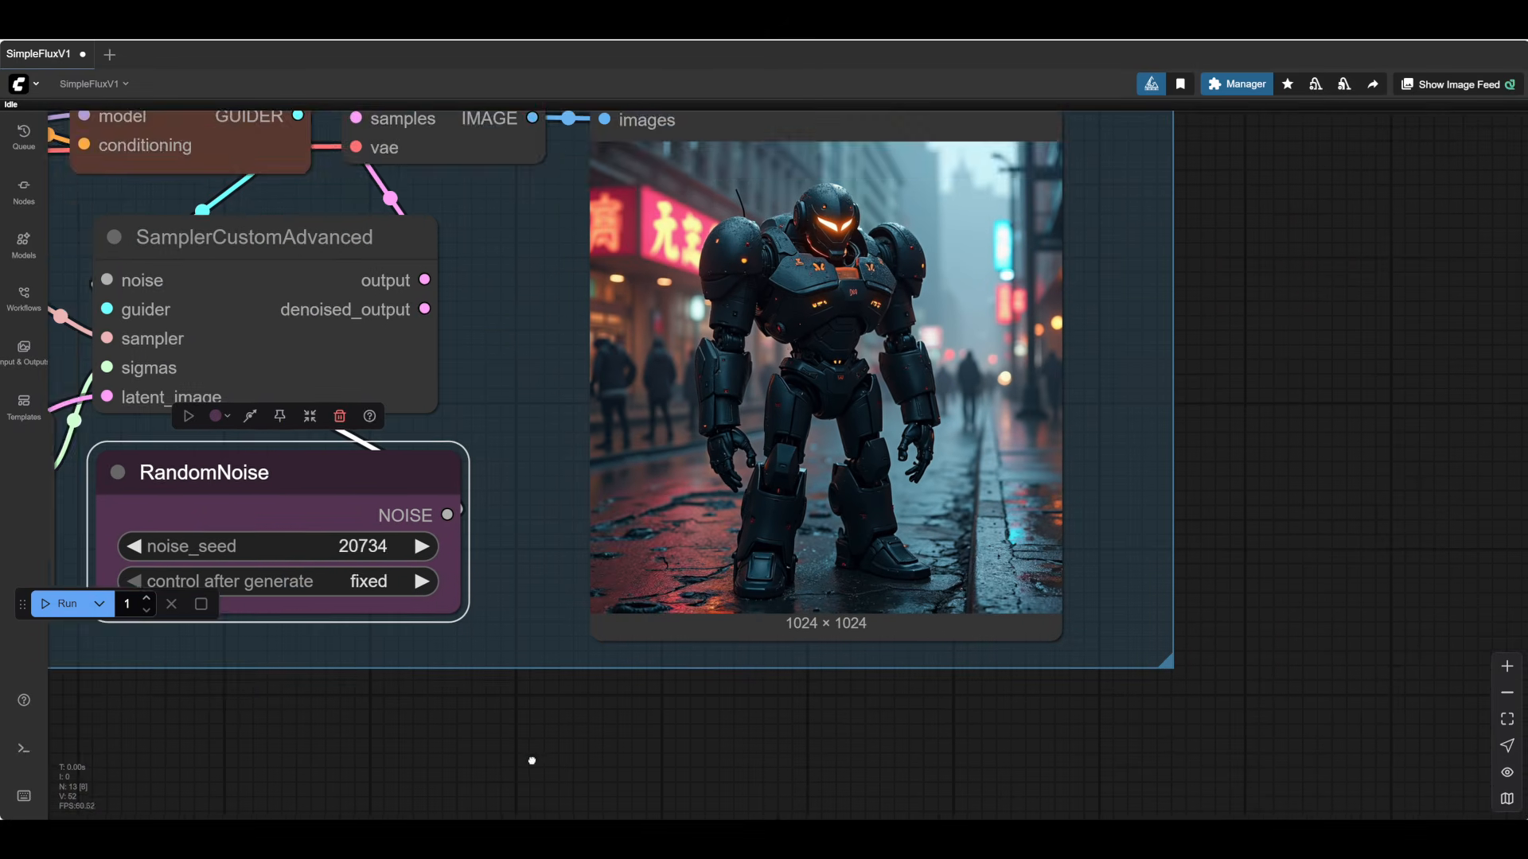
- Cycle the RandomNoise node's control after generate options back to fixed and set noise_seed to 20735
{"action": "left_click_drag", "start_coordinate": [532, 761], "coordinate": [786, 689]}
{"action": "scroll", "coordinate": [786, 689], "scroll_direction": "down", "scroll_amount": 5}
{"action": "left_click_drag", "start_coordinate": [696, 723], "coordinate": [747, 700]}
{"action": "left_click_drag", "start_coordinate": [624, 695], "coordinate": [660, 708]}
{"action": "scroll", "coordinate": [686, 684], "scroll_direction": "up", "scroll_amount": 4}
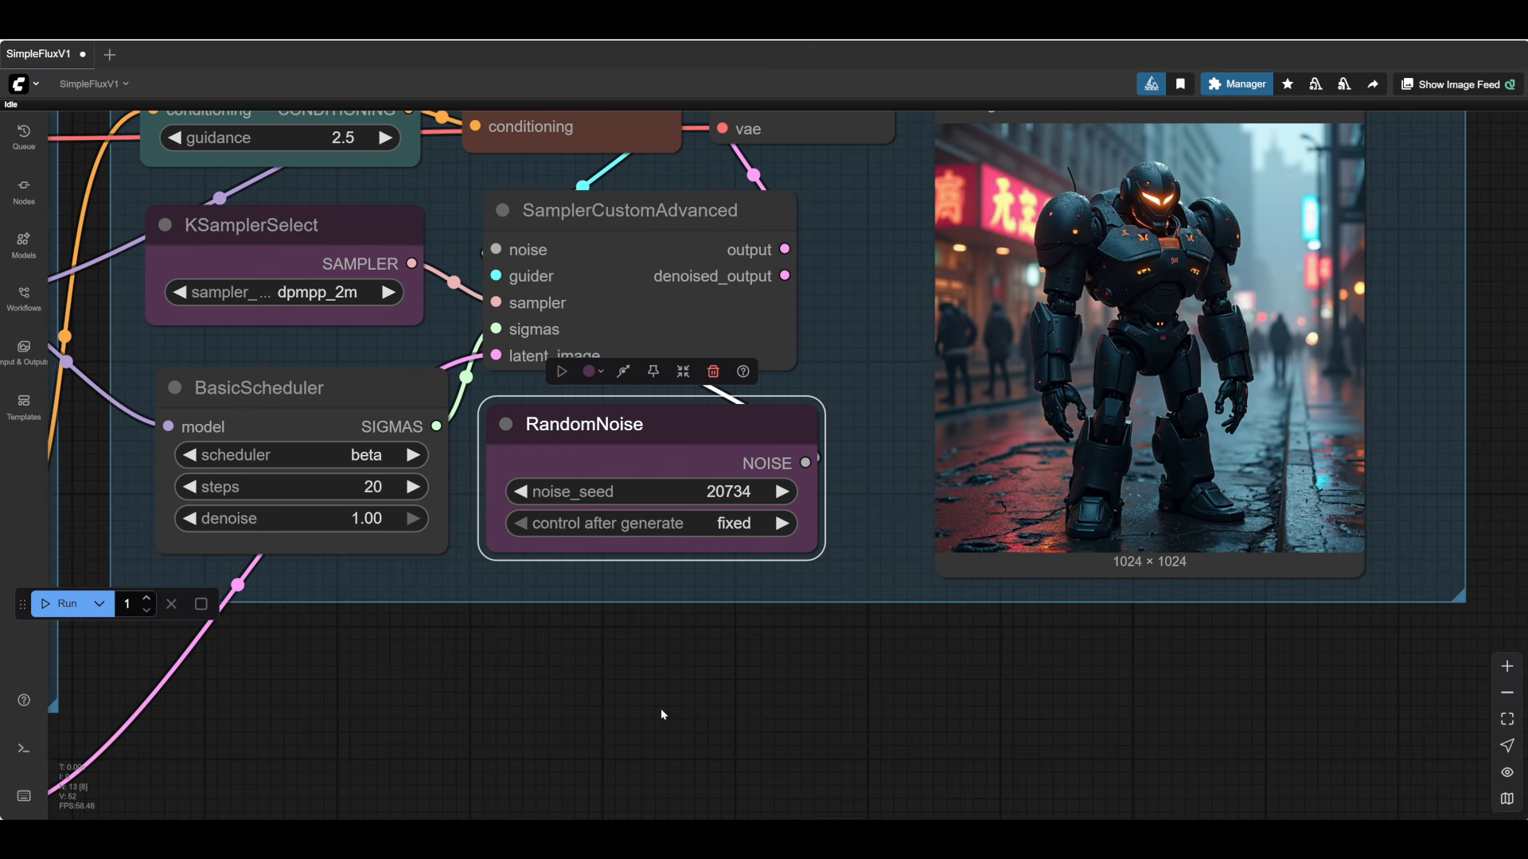
{"action": "left_click", "coordinate": [782, 525]}
{"action": "left_click", "coordinate": [782, 525]}
{"action": "left_click", "coordinate": [782, 525]}
{"action": "left_click", "coordinate": [782, 525]}
{"action": "left_click", "coordinate": [782, 492]}
{"action": "left_click_drag", "start_coordinate": [614, 724], "coordinate": [963, 663]}
{"action": "scroll", "coordinate": [963, 663], "scroll_direction": "down", "scroll_amount": 3}
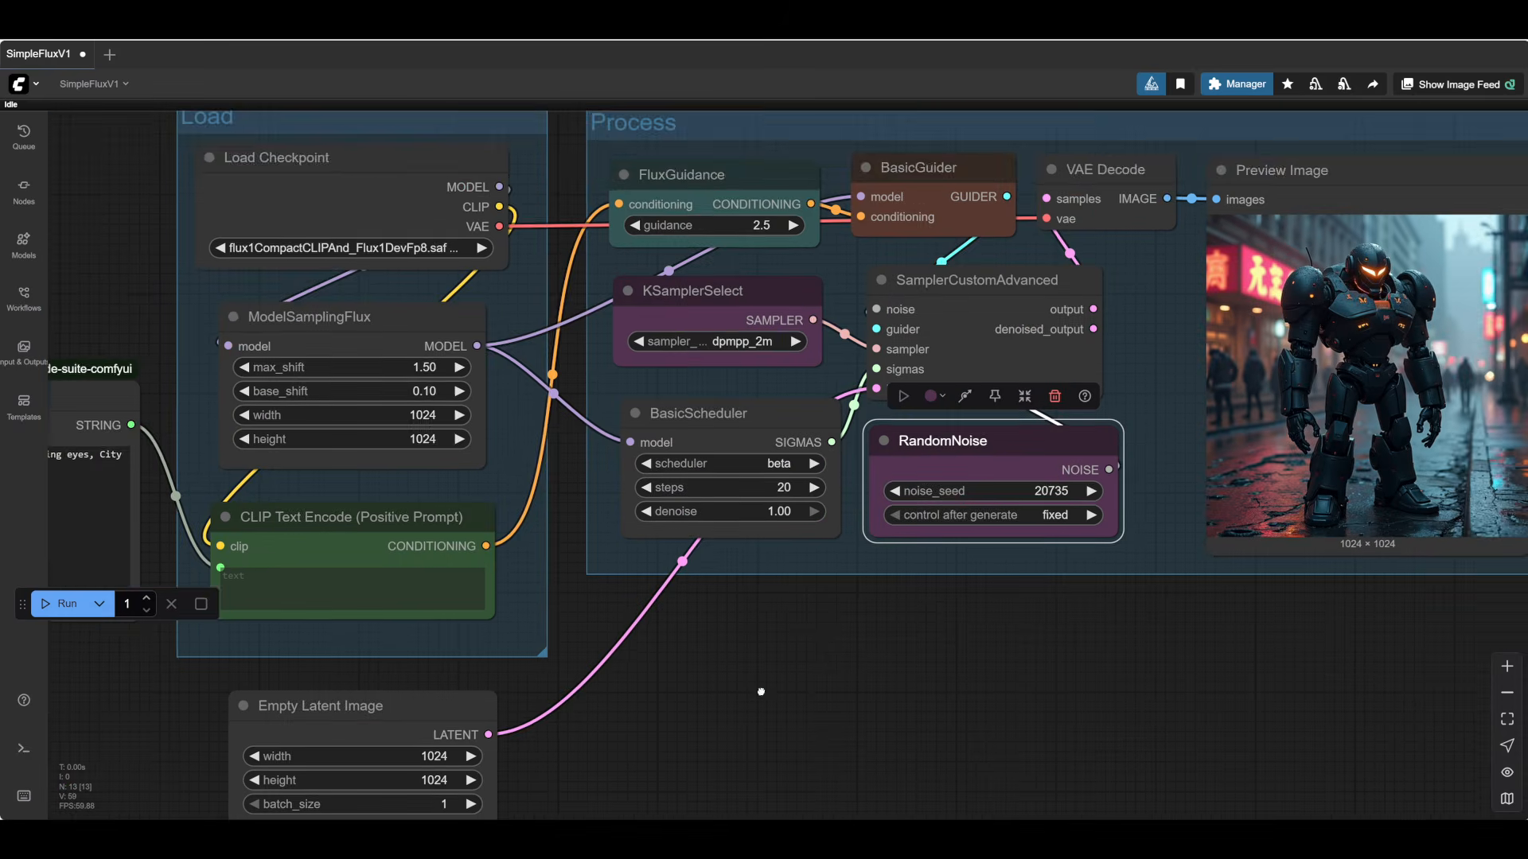
- Search the node library for sdxl, add an Empty Latent Size Picker node and link its LATENT output to SamplerCustomAdvanced's latent_image input
{"action": "left_click_drag", "start_coordinate": [761, 691], "coordinate": [793, 647]}
{"action": "scroll", "coordinate": [792, 647], "scroll_direction": "down", "scroll_amount": 1}
{"action": "left_click_drag", "start_coordinate": [947, 641], "coordinate": [1004, 566]}
{"action": "left_click_drag", "start_coordinate": [665, 647], "coordinate": [704, 604]}
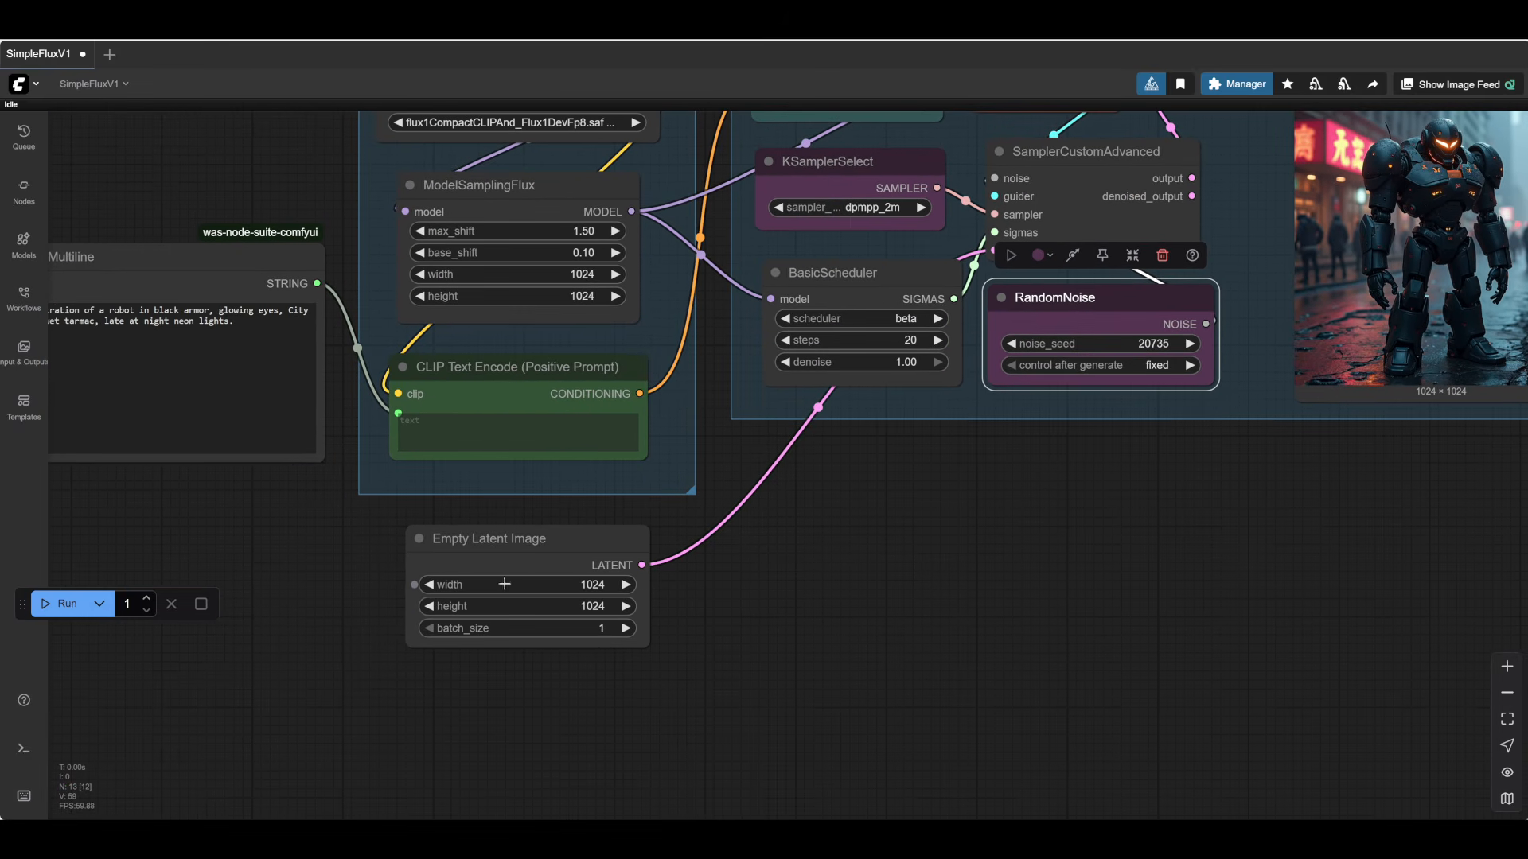
{"action": "left_click_drag", "start_coordinate": [860, 607], "coordinate": [776, 611]}
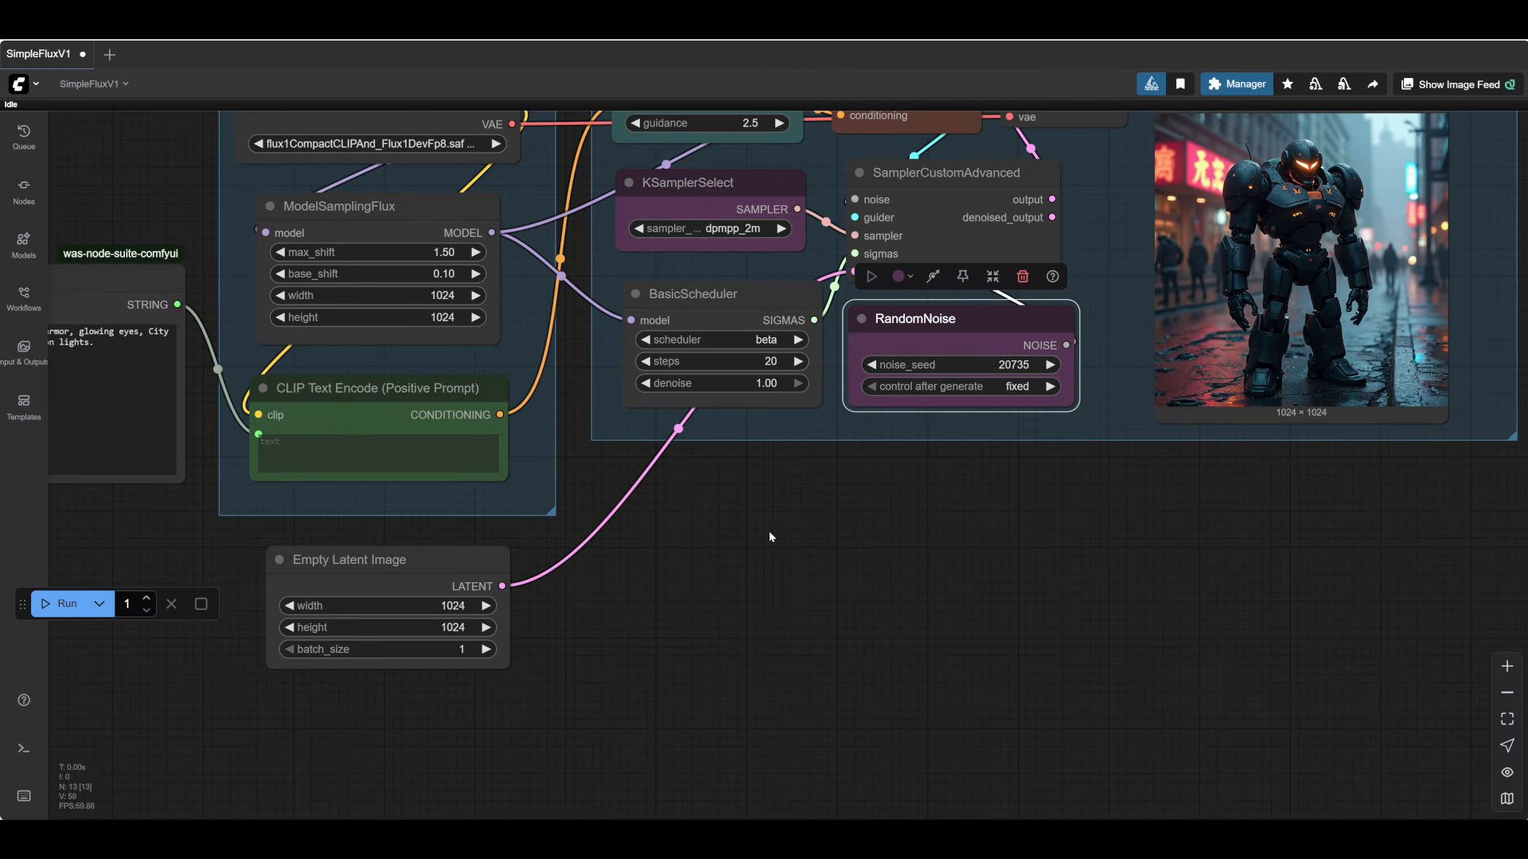
{"action": "double_click", "coordinate": [768, 541]}
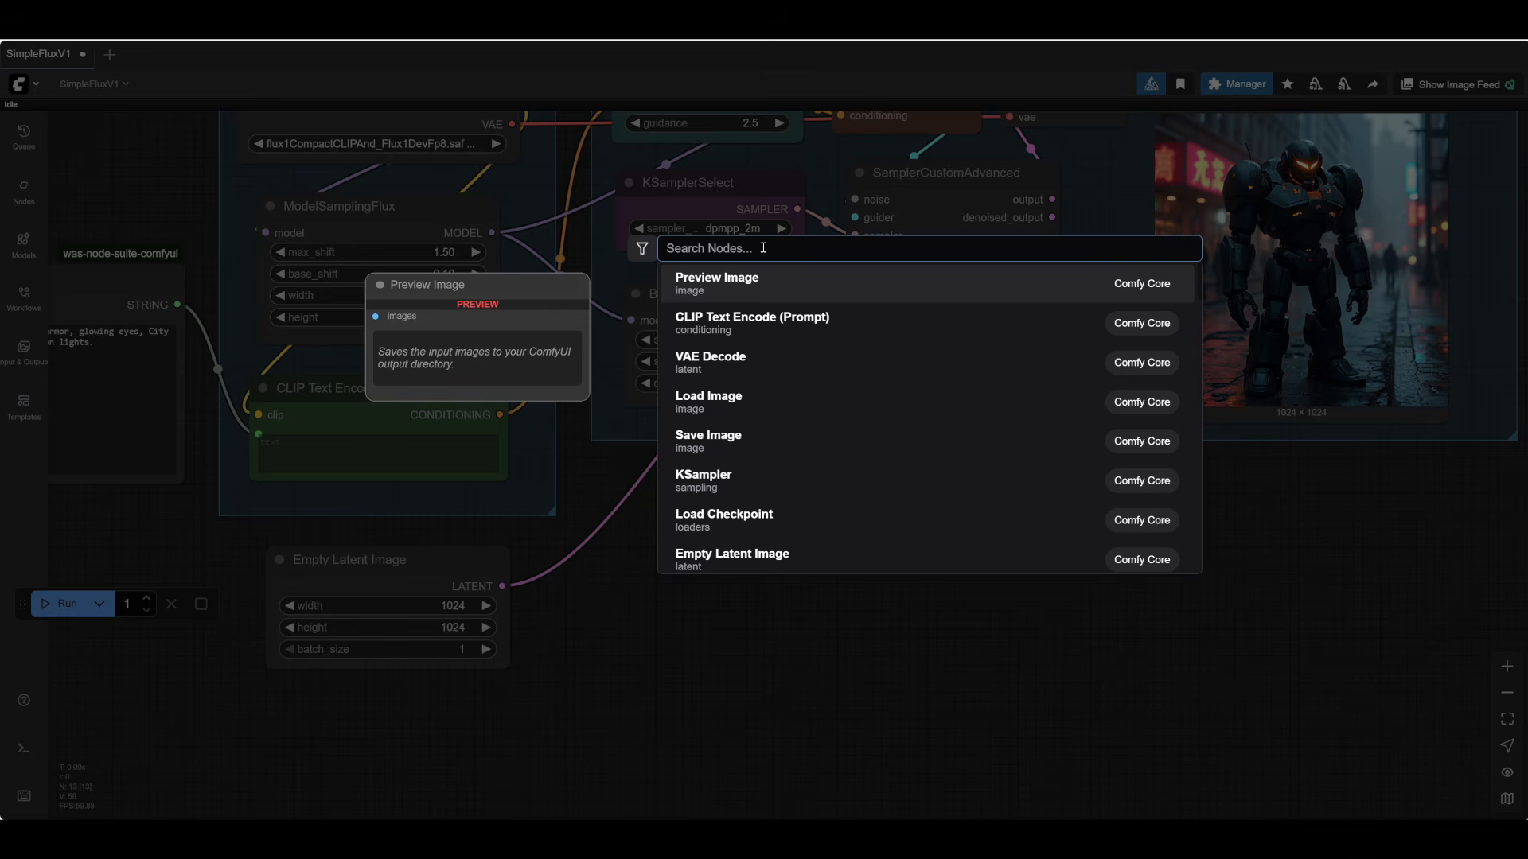
{"action": "type", "text": "sdxl"}
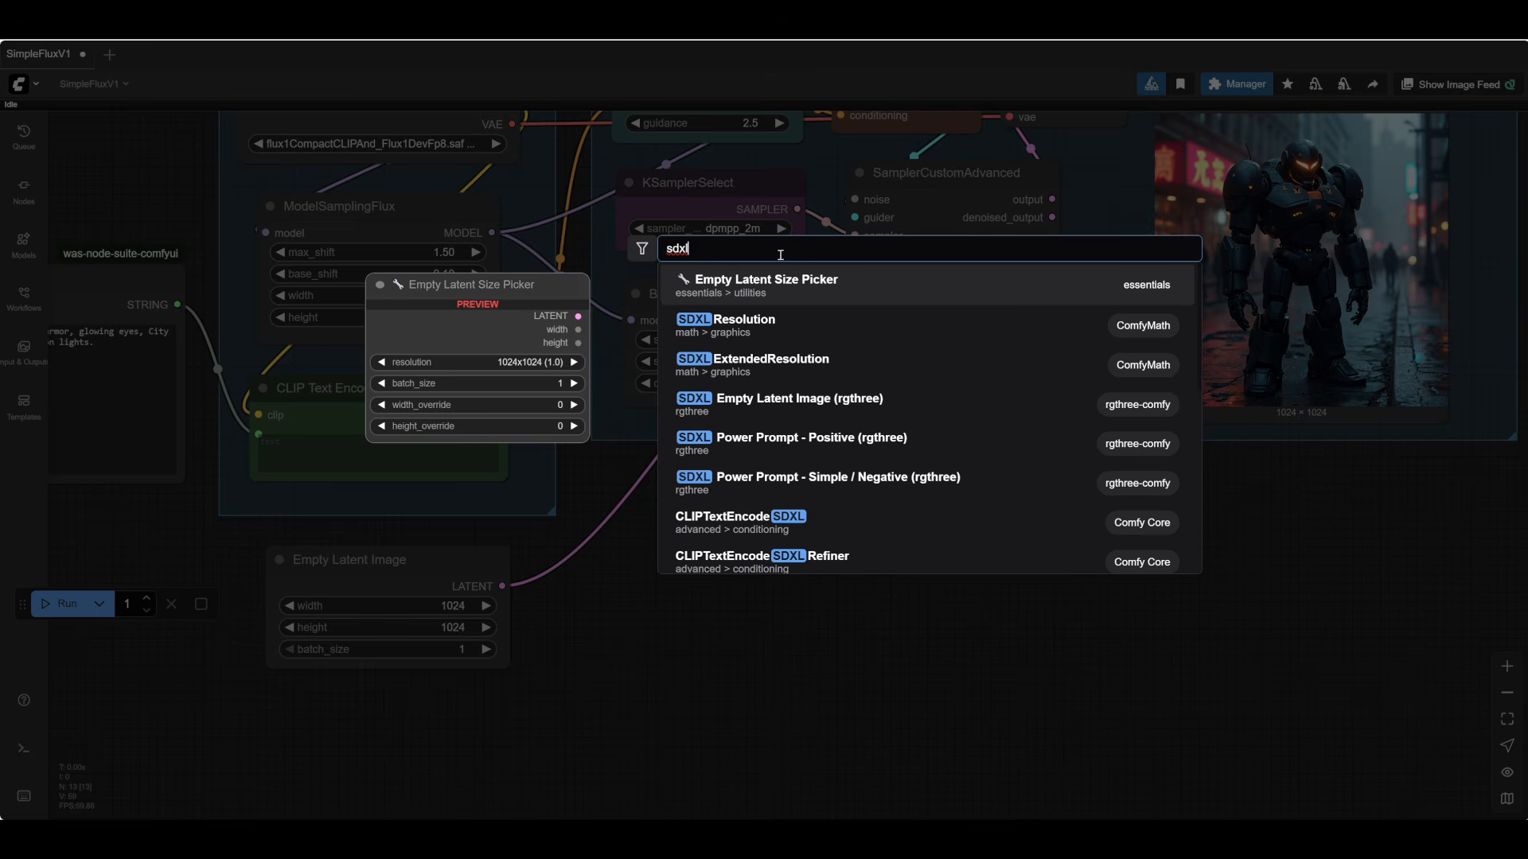
{"action": "left_click", "coordinate": [754, 288]}
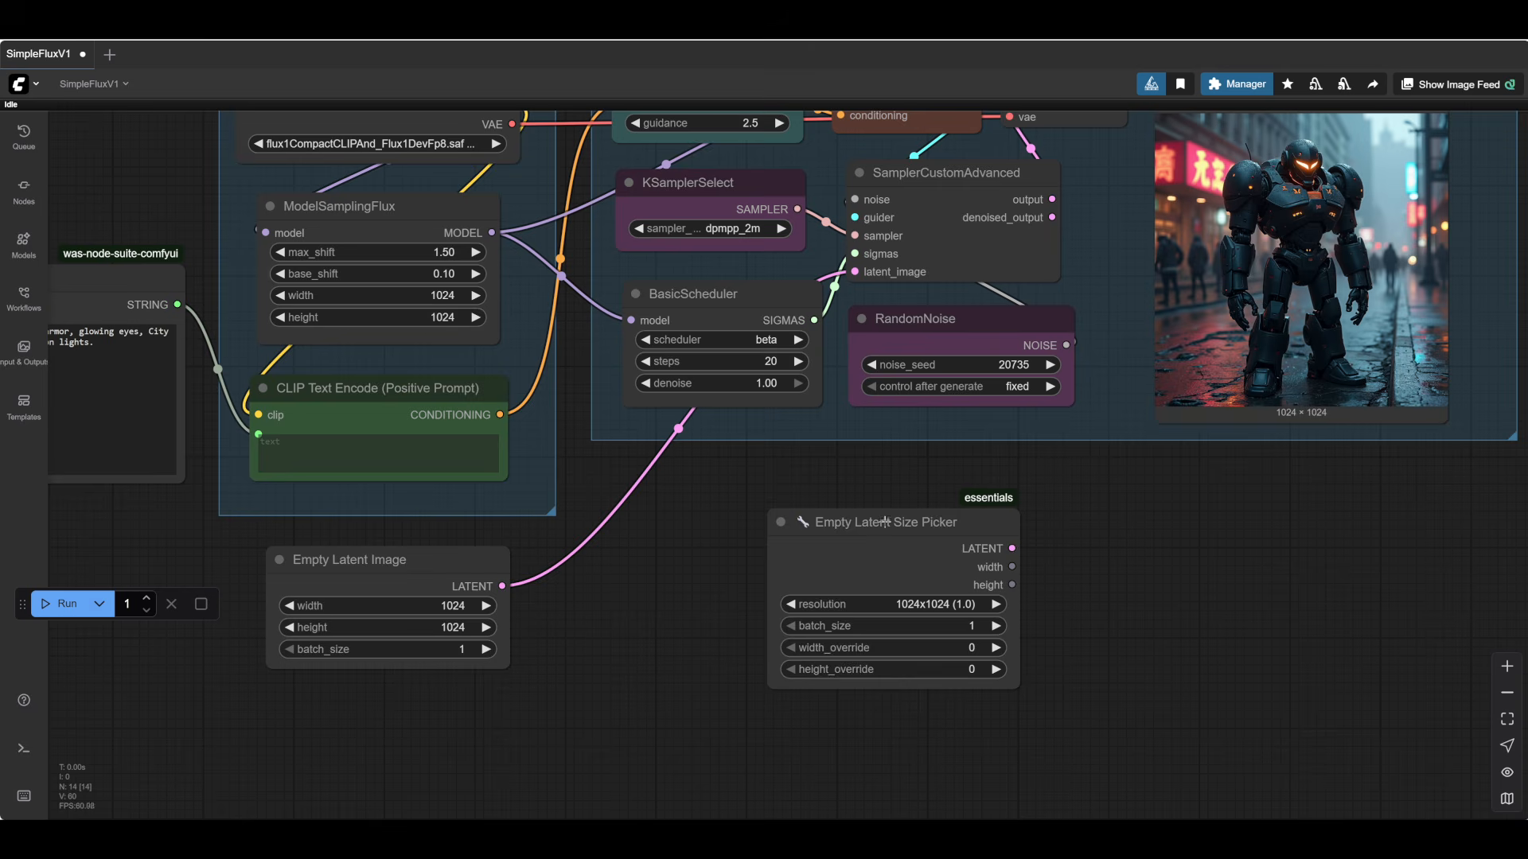
{"action": "left_click_drag", "start_coordinate": [1033, 553], "coordinate": [854, 273]}
- Bypass the Empty Latent Image node, turn the bypass off again and shift the node slightly
{"action": "left_click", "coordinate": [398, 567]}
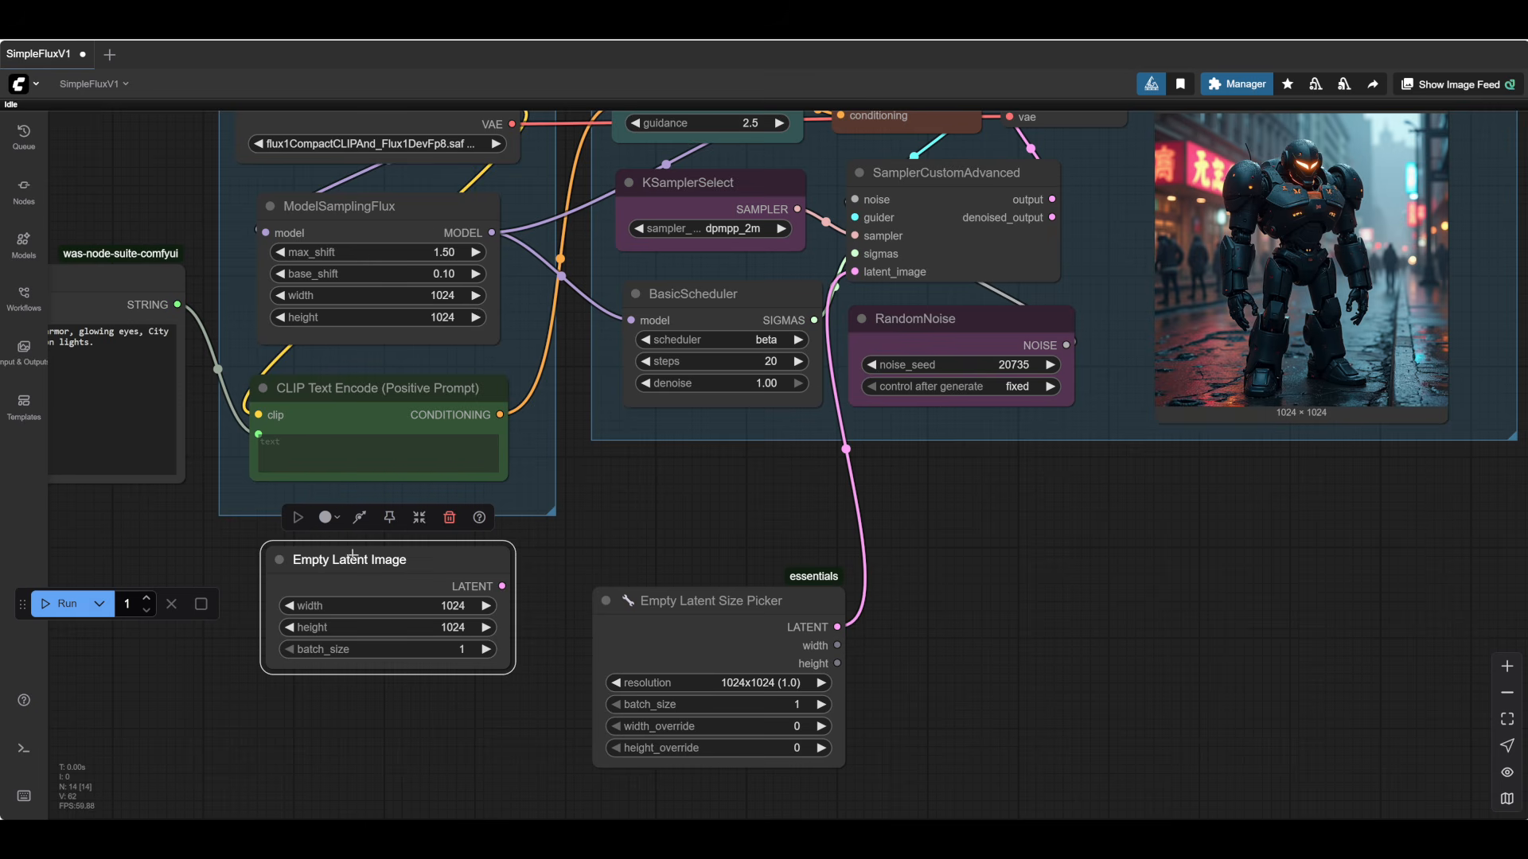
{"action": "left_click", "coordinate": [336, 520]}
{"action": "left_click", "coordinate": [359, 519]}
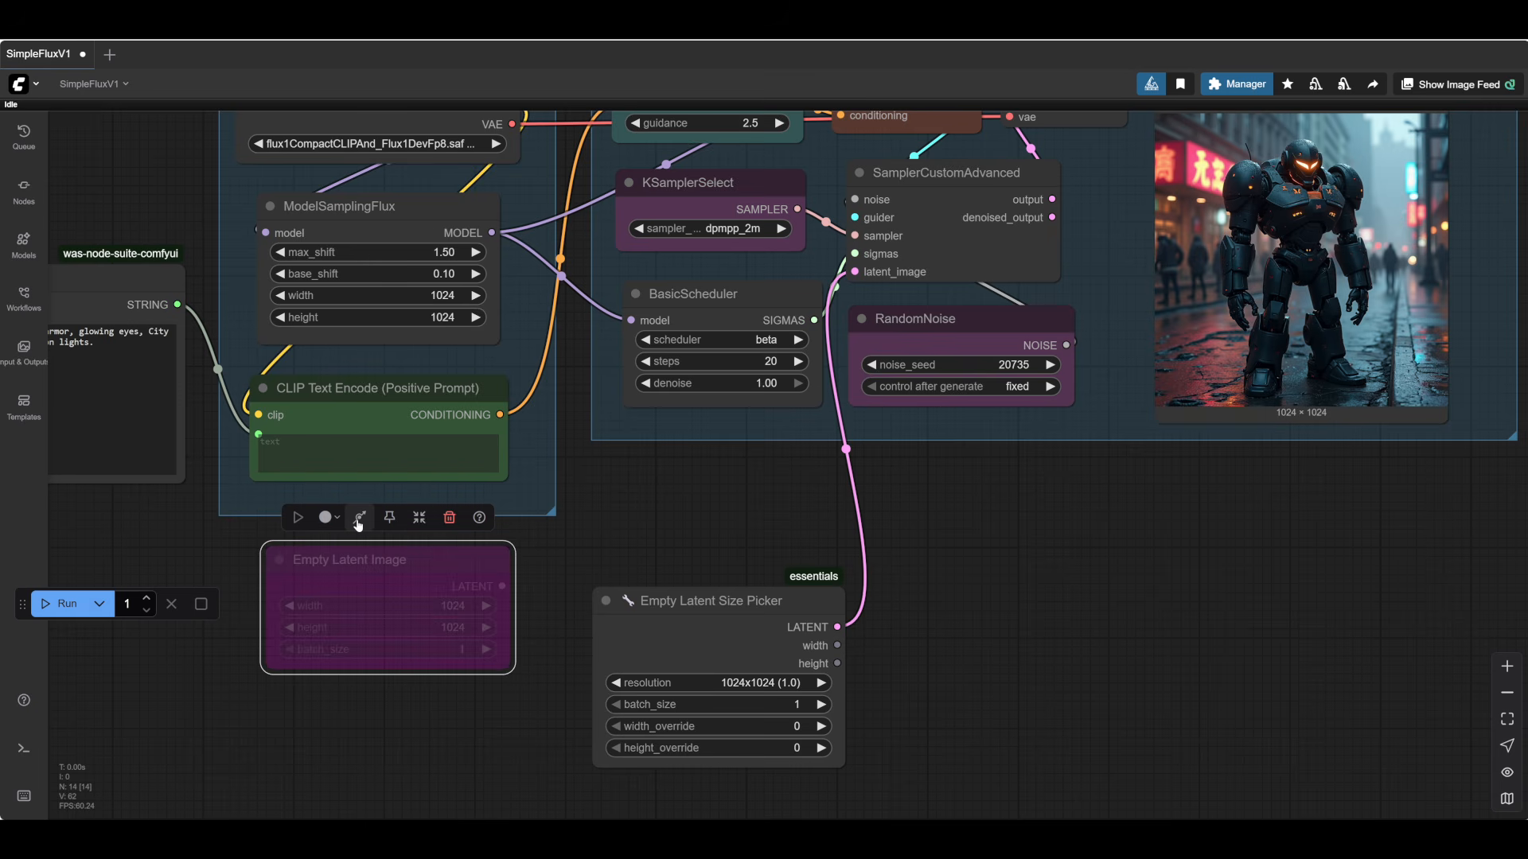
{"action": "left_click", "coordinate": [359, 519]}
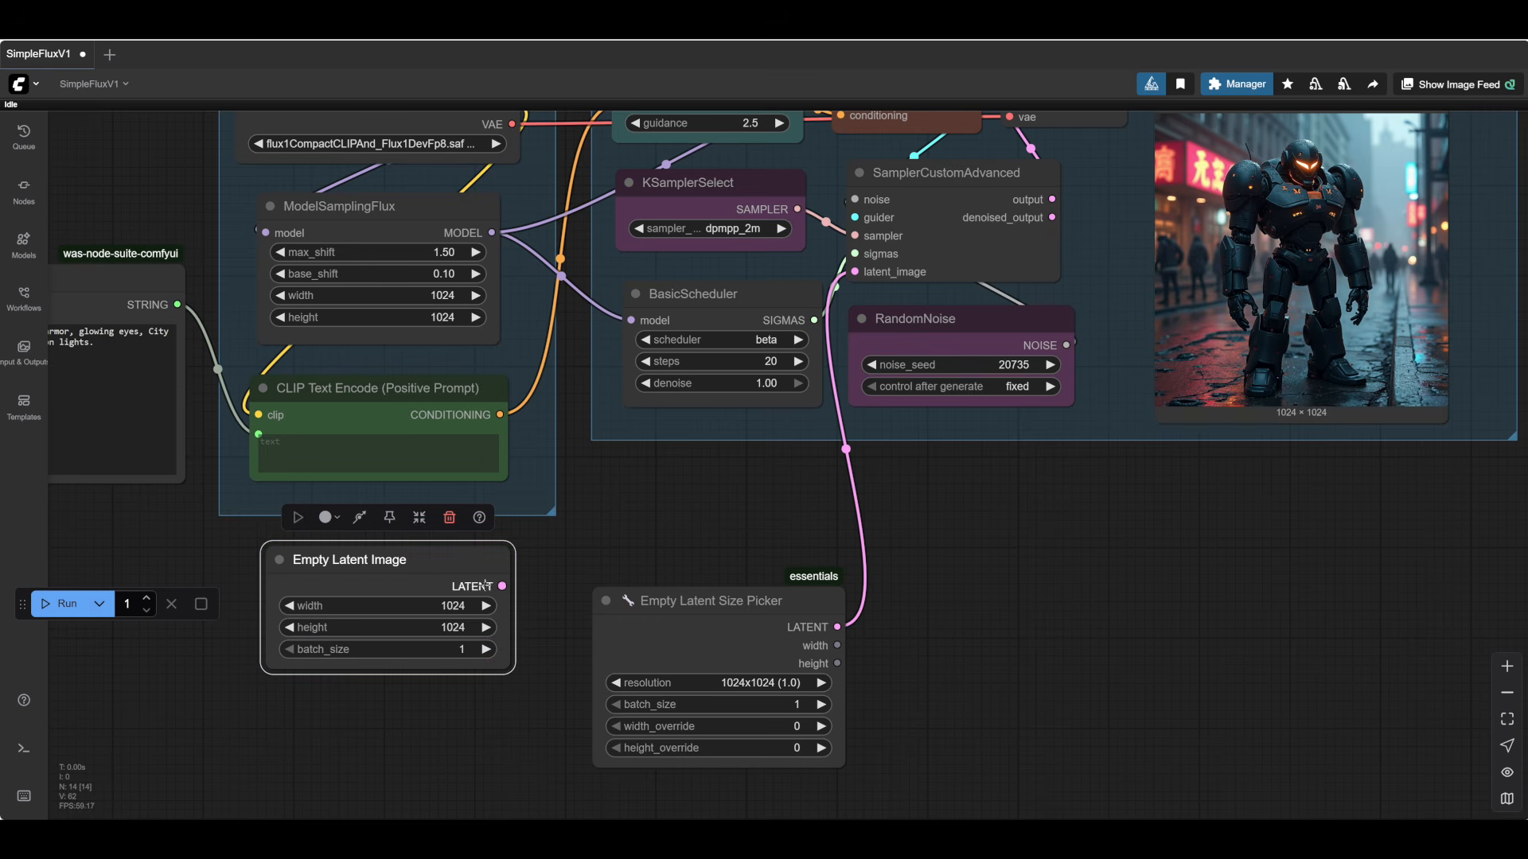
{"action": "left_click_drag", "start_coordinate": [444, 563], "coordinate": [441, 569]}
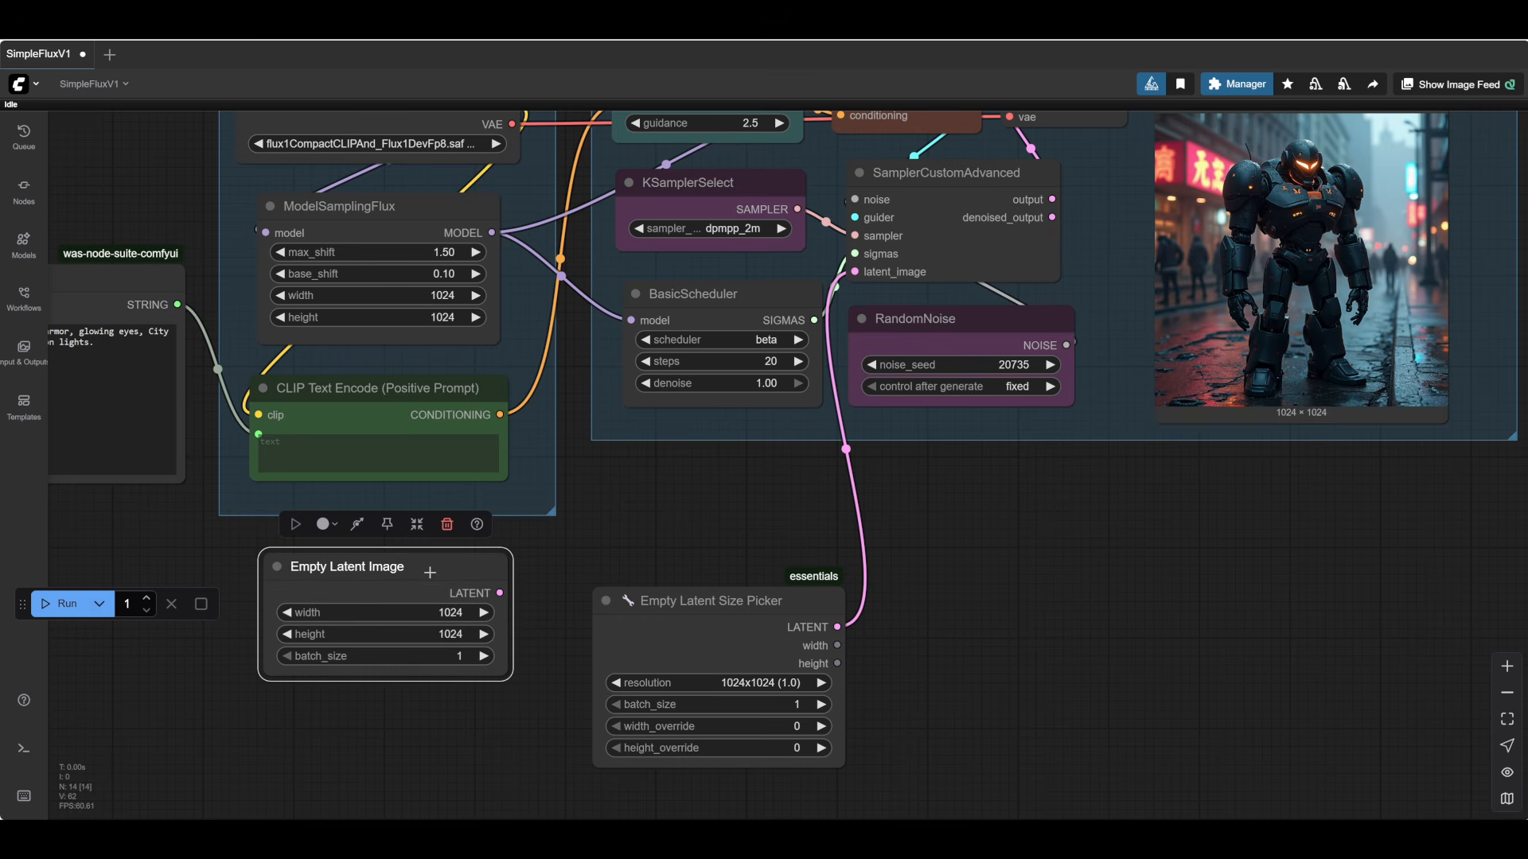
- Try converting the Empty Latent Image node to a subgraph, undo it, and look at the node's help information
{"action": "left_click", "coordinate": [387, 524]}
{"action": "left_click", "coordinate": [417, 524]}
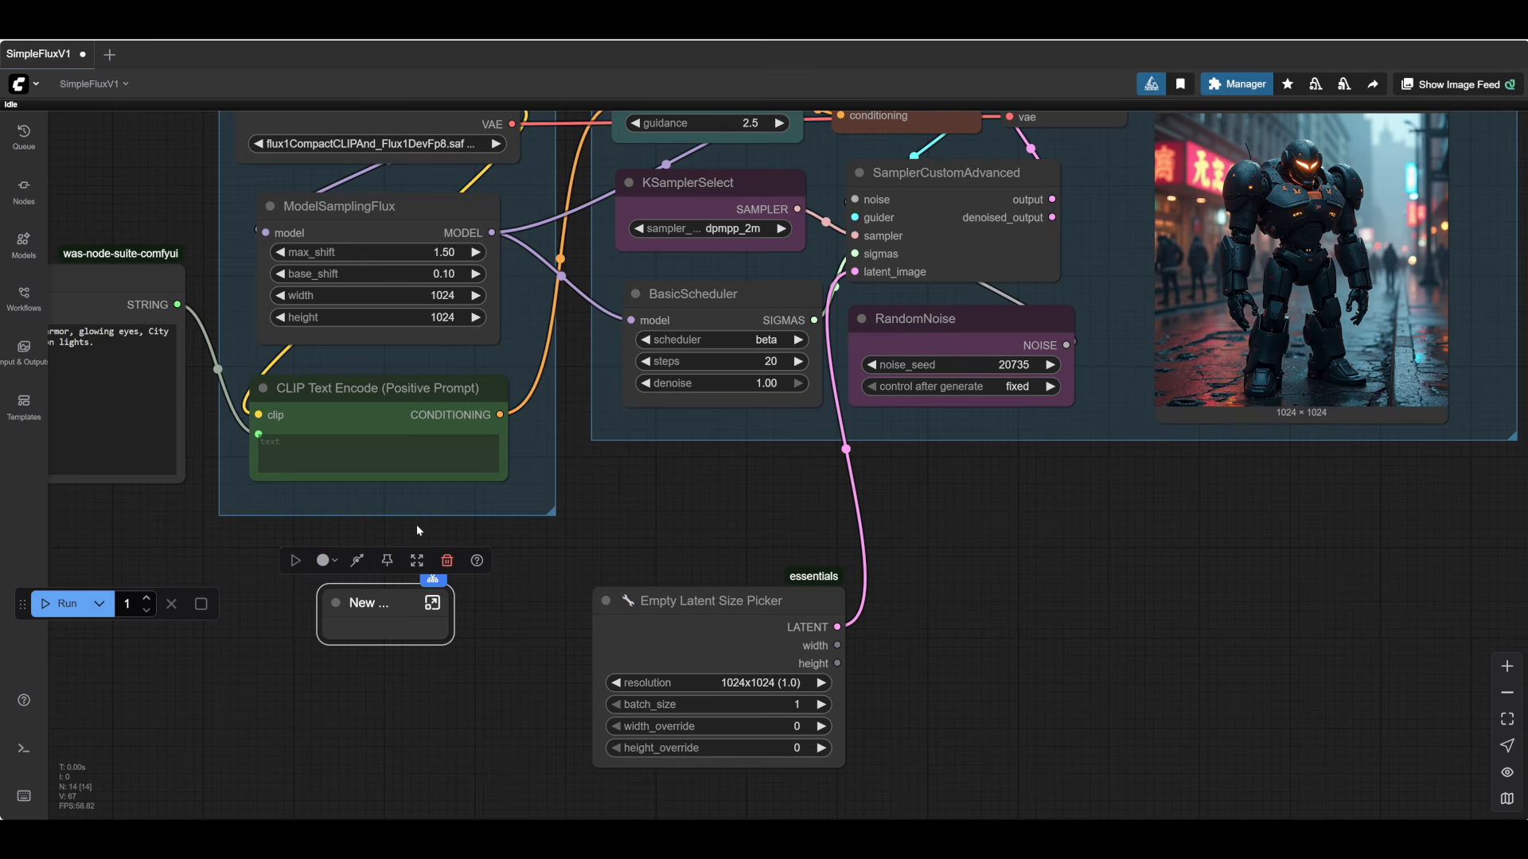
{"action": "key", "text": "ctrl+z"}
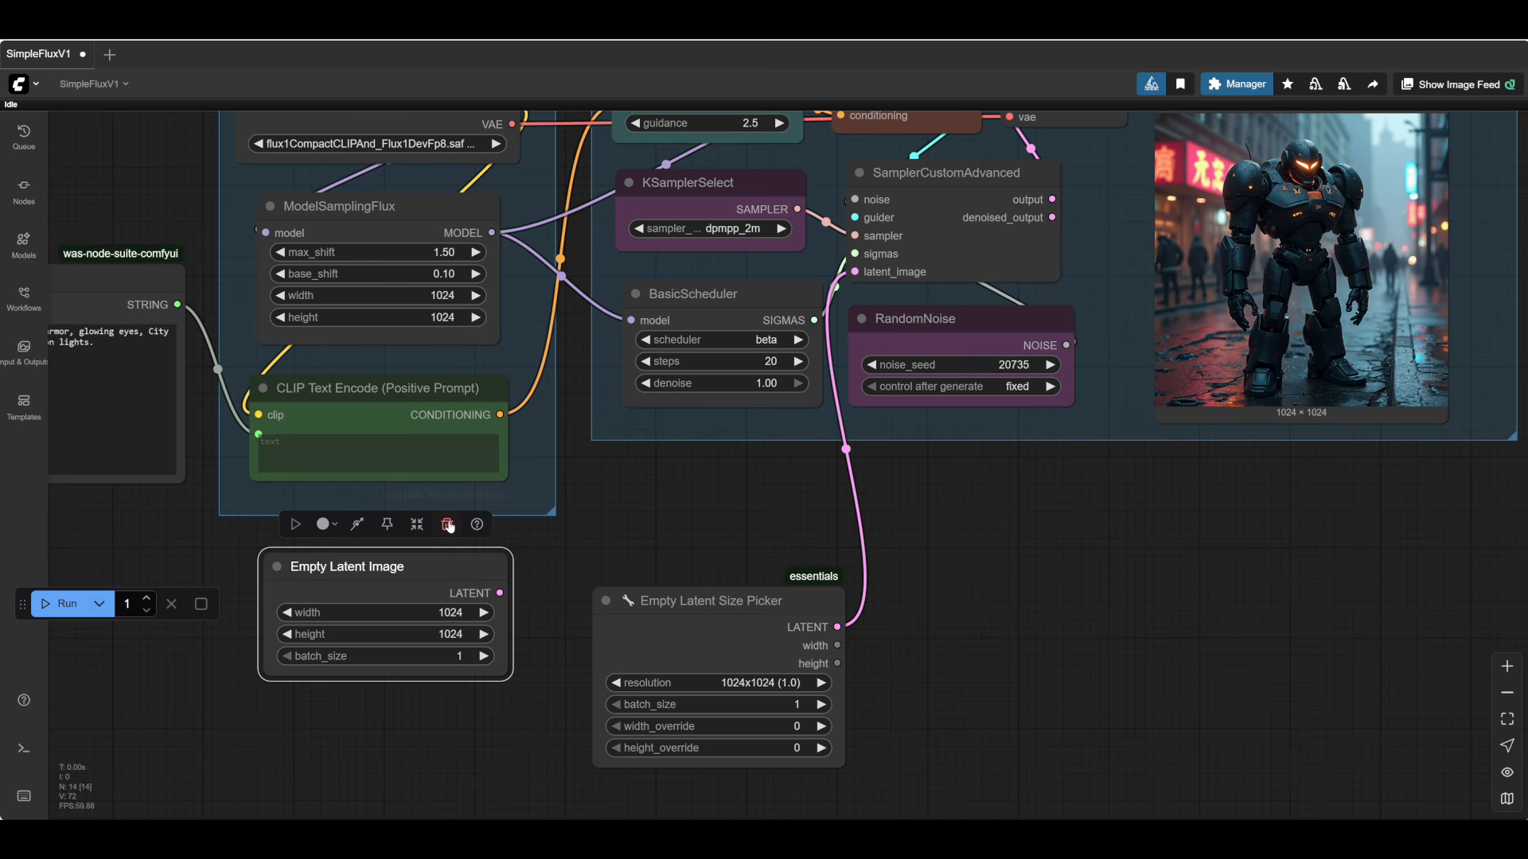
{"action": "left_click", "coordinate": [476, 524]}
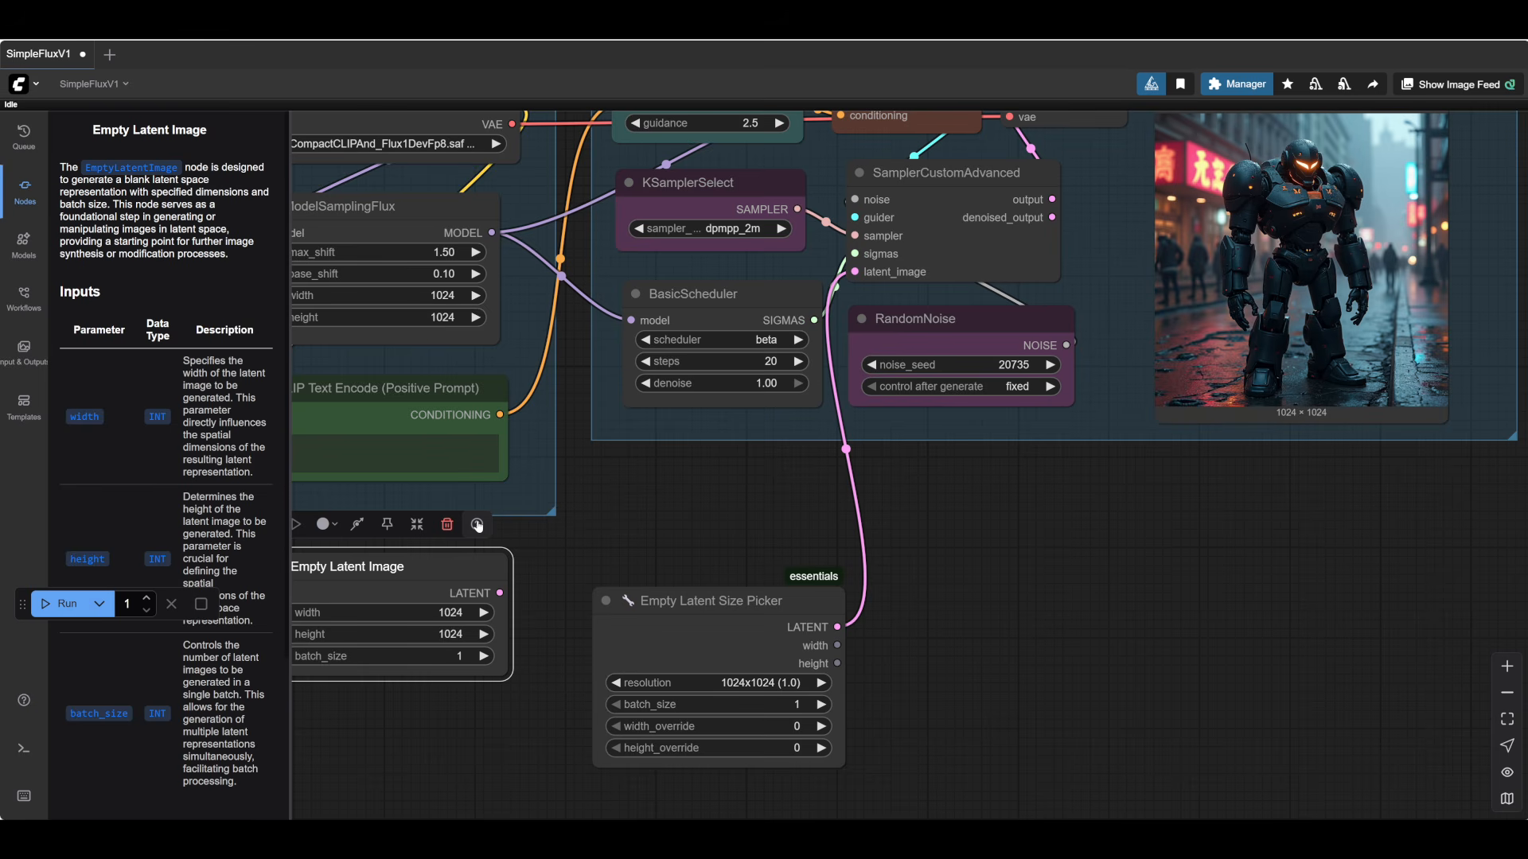
{"action": "left_click", "coordinate": [476, 524]}
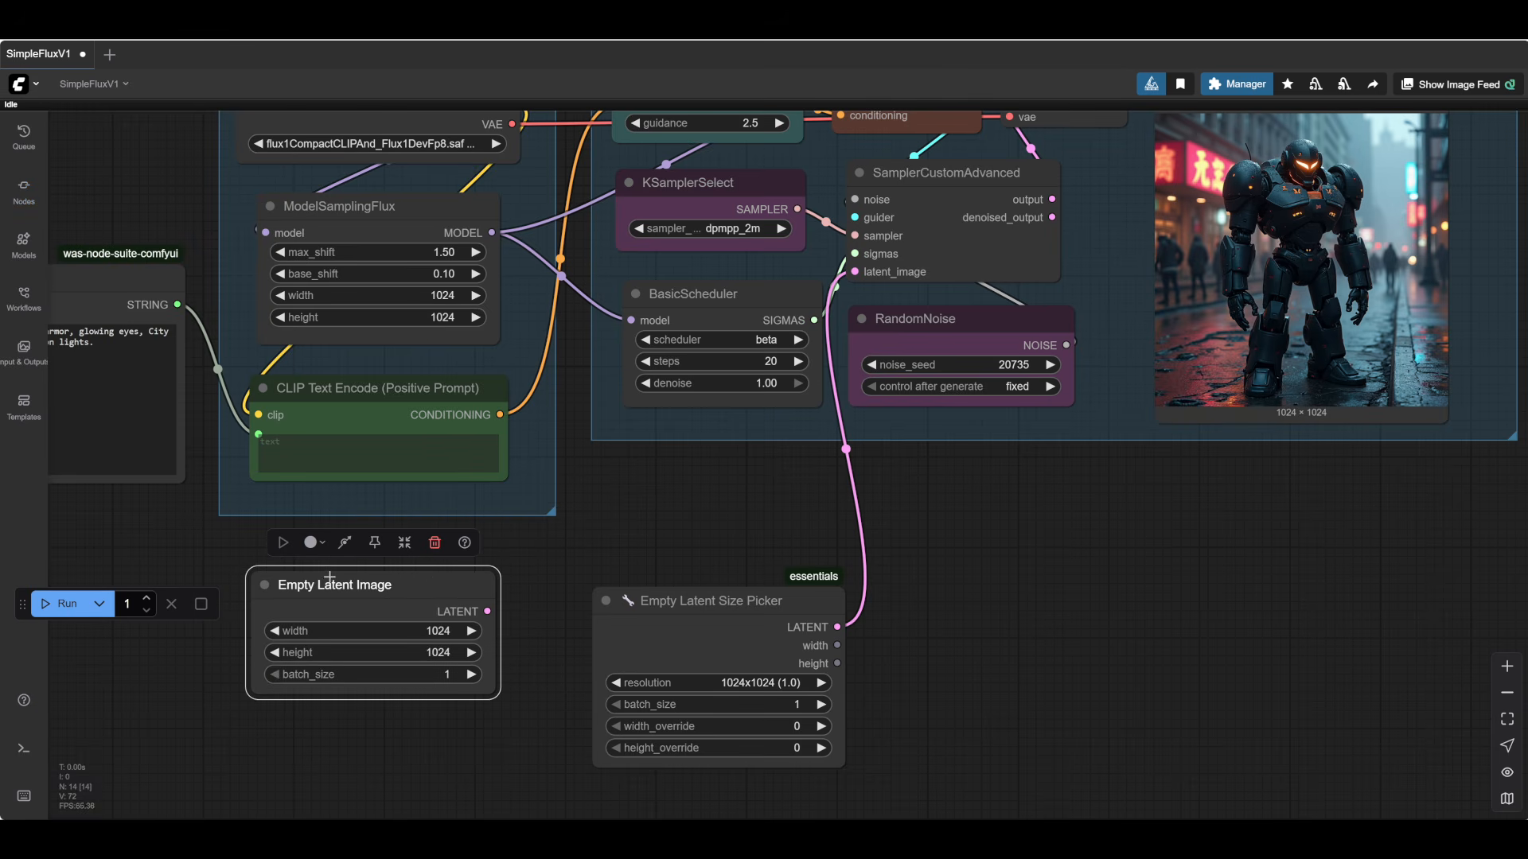
- Delete the Empty Latent Image node and move the Empty Latent Size Picker into its place below the Load group
{"action": "left_click", "coordinate": [435, 544]}
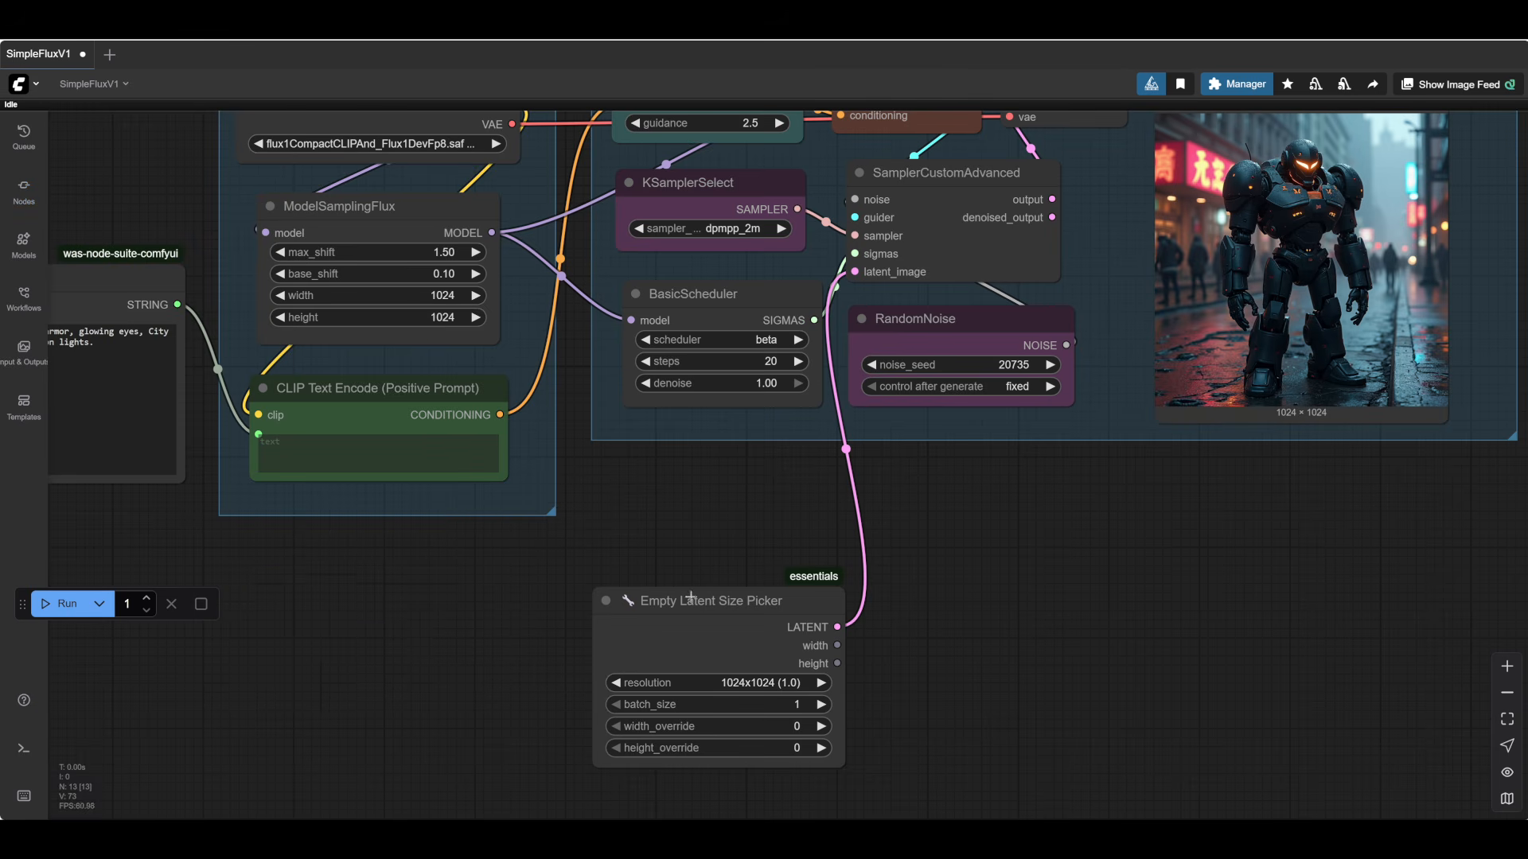
{"action": "left_click_drag", "start_coordinate": [720, 610], "coordinate": [358, 581]}
{"action": "left_click_drag", "start_coordinate": [607, 629], "coordinate": [647, 615]}
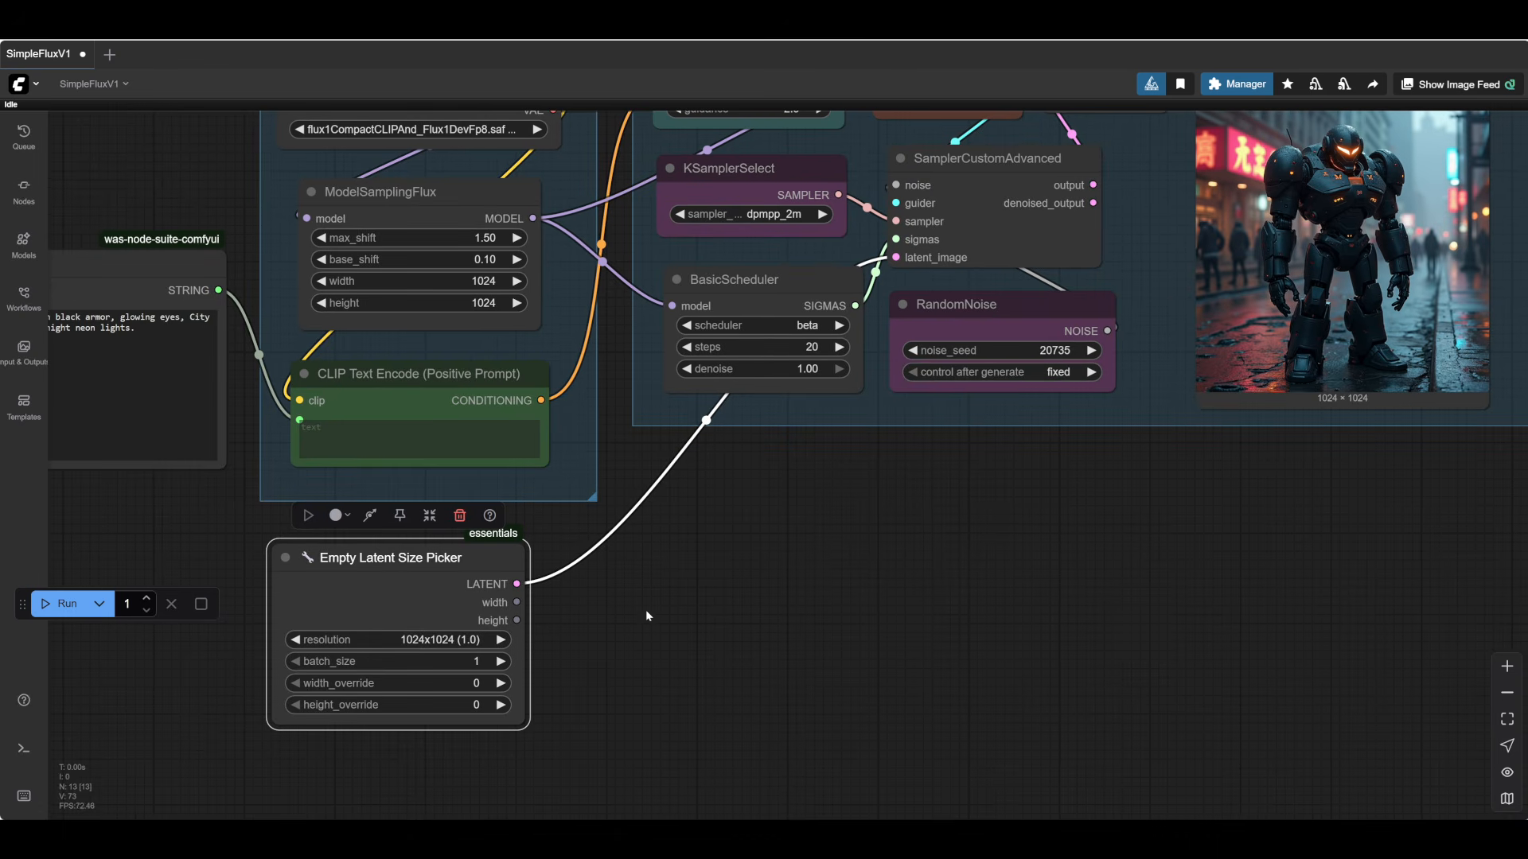
- Link the Empty Latent Size Picker's width and height outputs to the matching ModelSamplingFlux inputs, adjusting both nodes' positions slightly
{"action": "left_click_drag", "start_coordinate": [426, 195], "coordinate": [425, 188]}
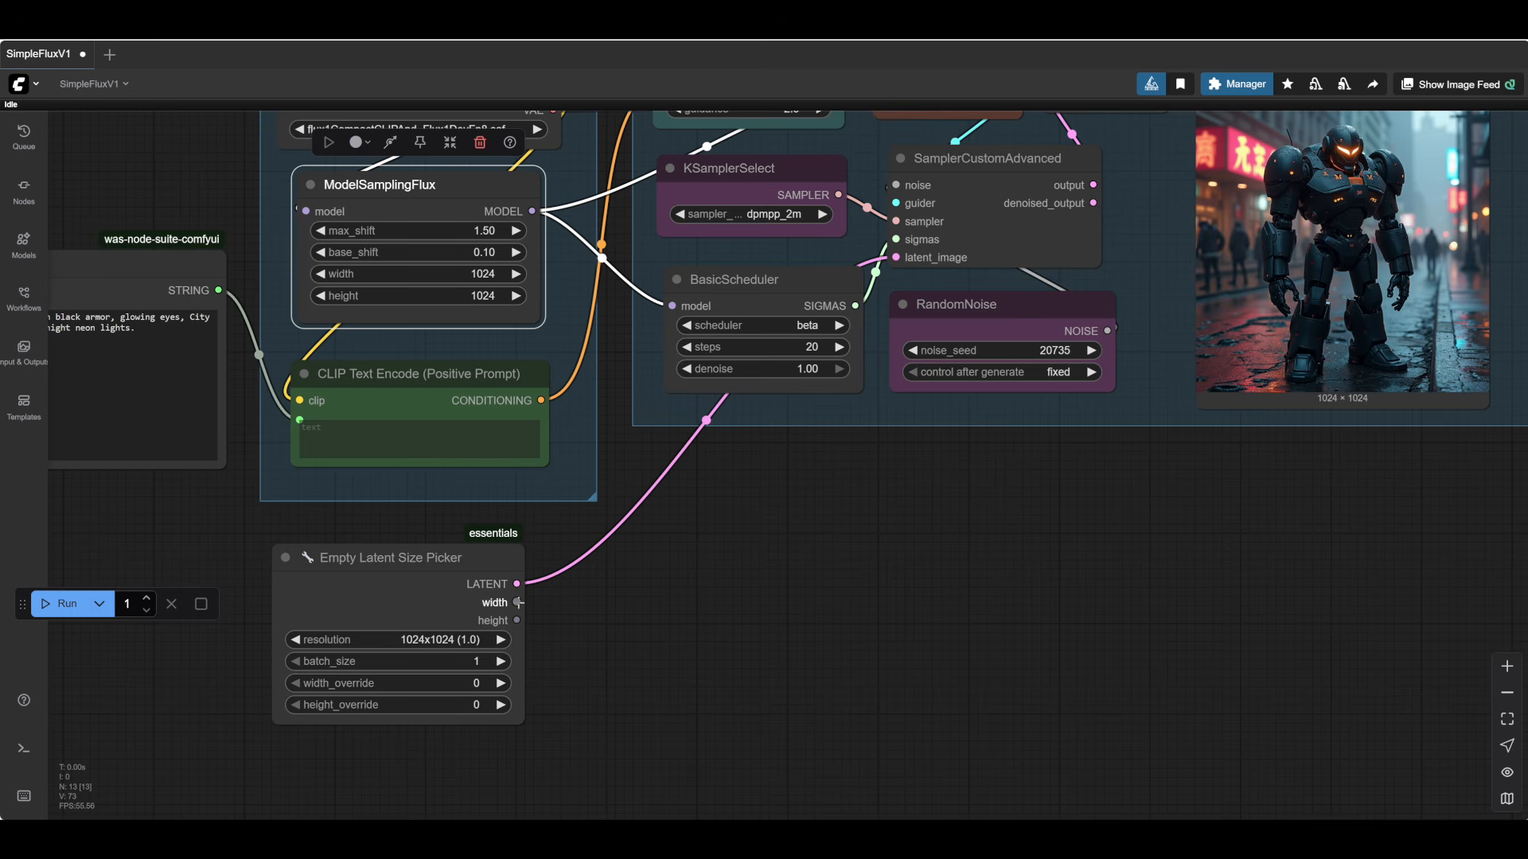
{"action": "left_click_drag", "start_coordinate": [518, 602], "coordinate": [358, 273]}
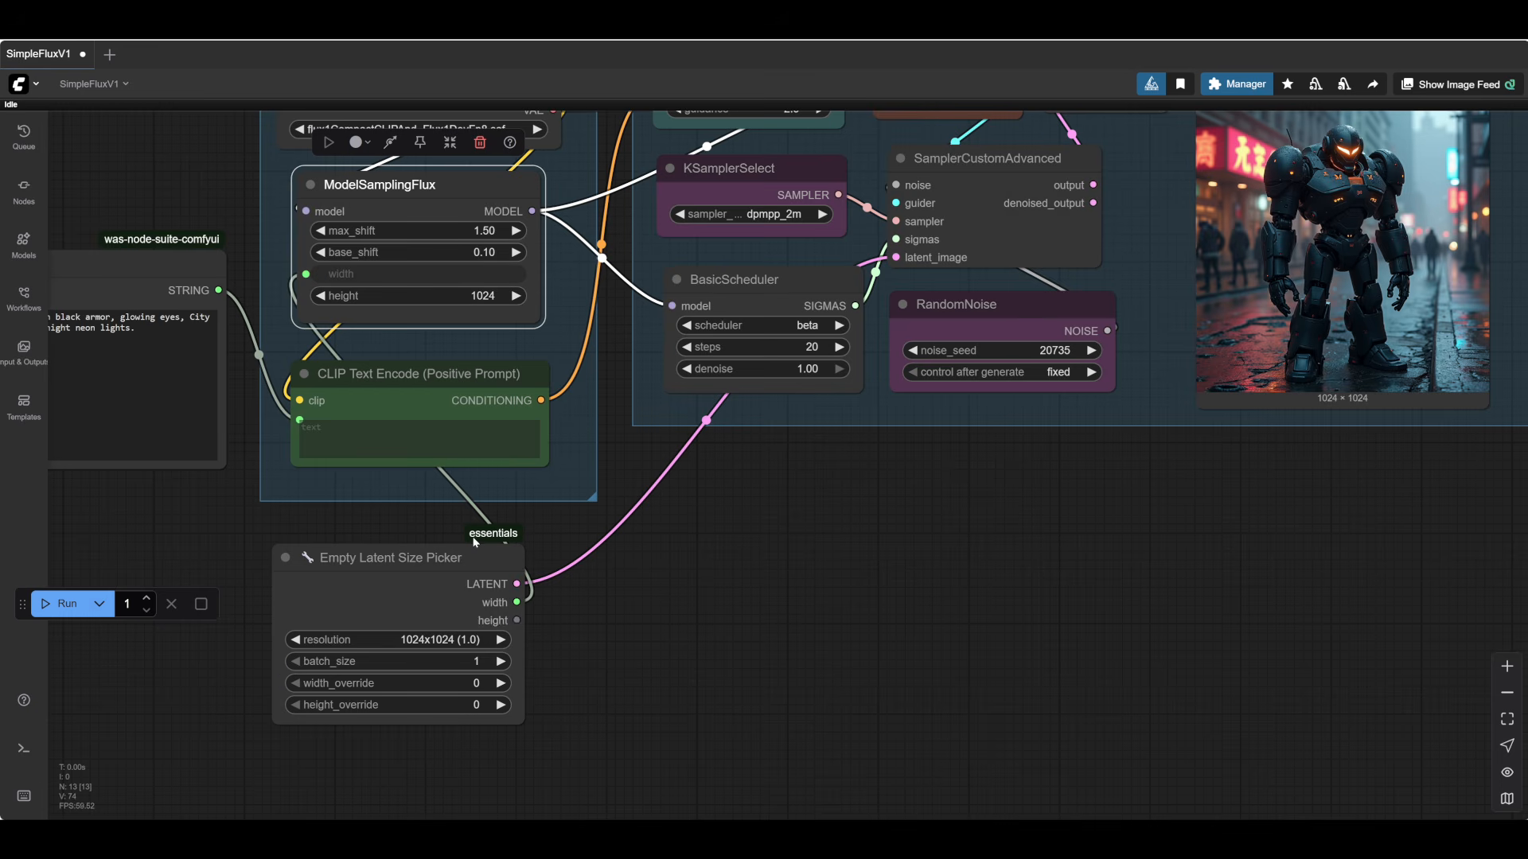
{"action": "left_click_drag", "start_coordinate": [510, 626], "coordinate": [326, 303]}
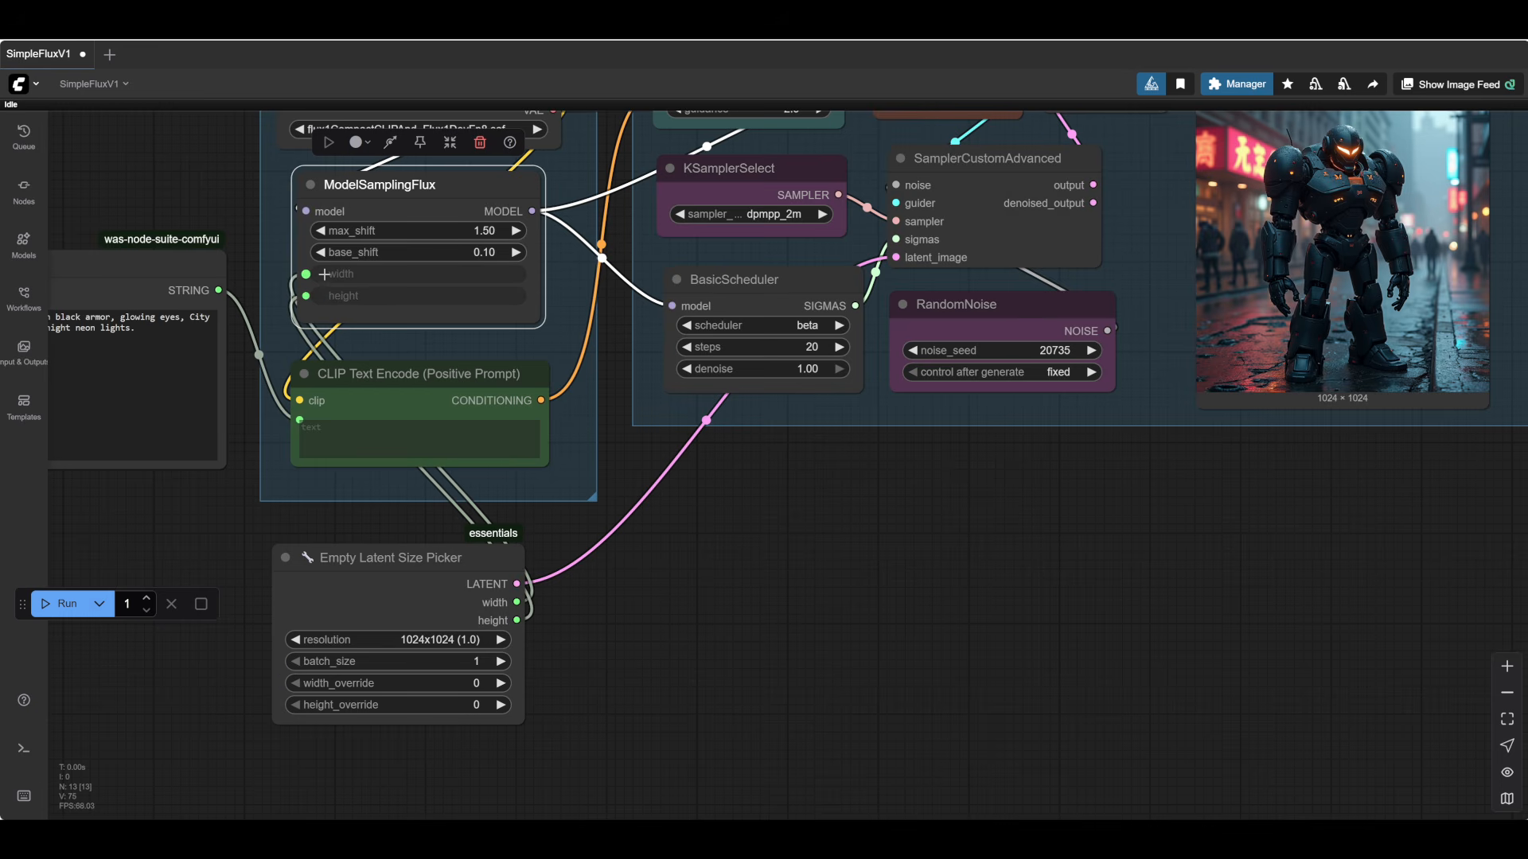
{"action": "left_click", "coordinate": [447, 578]}
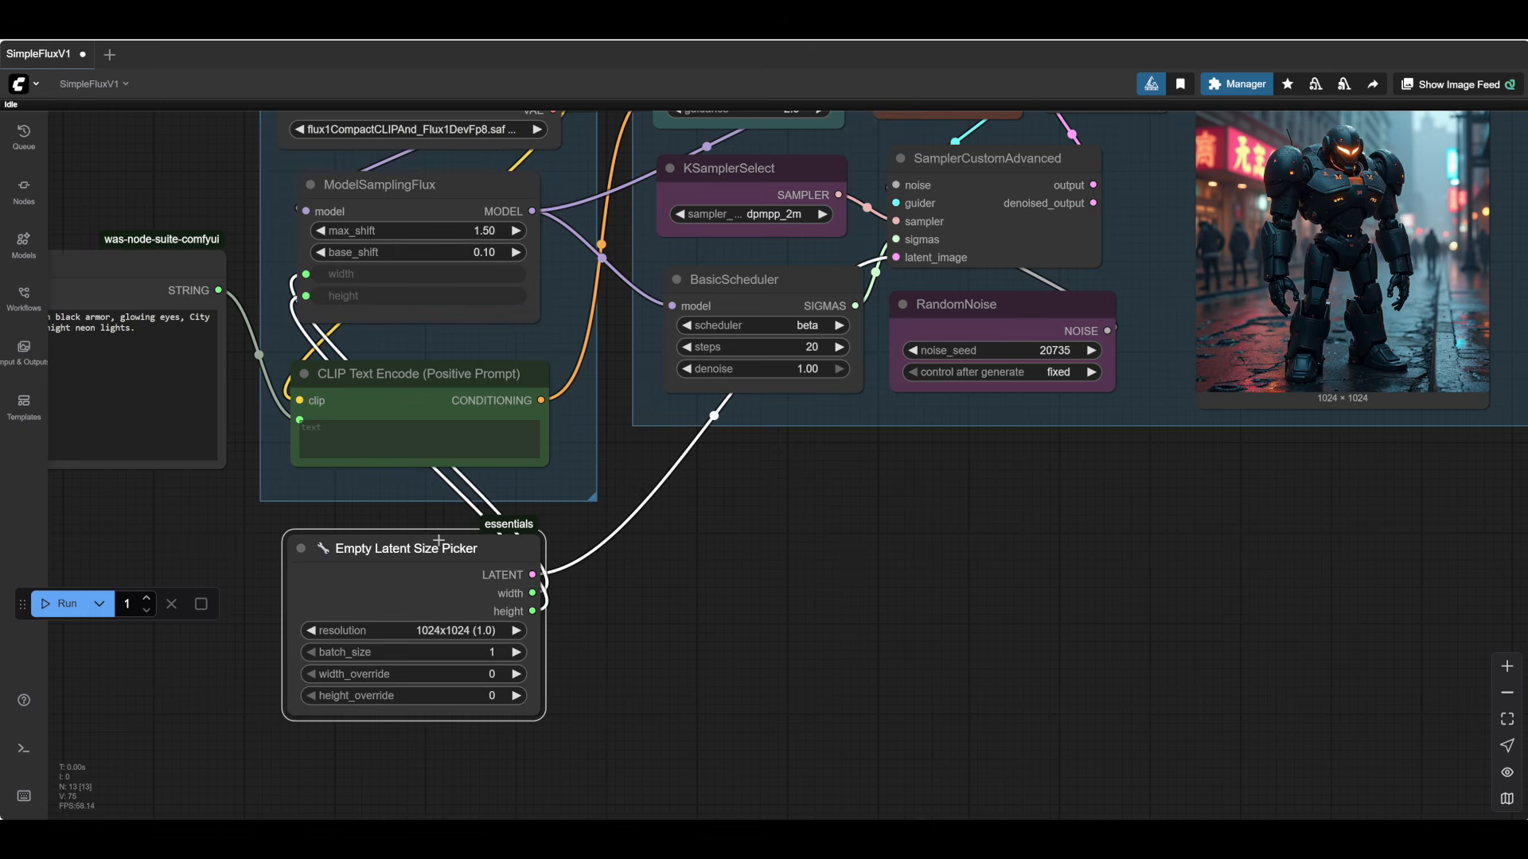
- Set the Empty Latent Size Picker's resolution to 1216x832 (1.46) and run the workflow
{"action": "scroll", "coordinate": [684, 681], "scroll_direction": "down", "scroll_amount": 1}
{"action": "scroll", "coordinate": [684, 682], "scroll_direction": "up", "scroll_amount": 4}
{"action": "left_click_drag", "start_coordinate": [684, 682], "coordinate": [705, 653]}
{"action": "scroll", "coordinate": [705, 654], "scroll_direction": "down", "scroll_amount": 1}
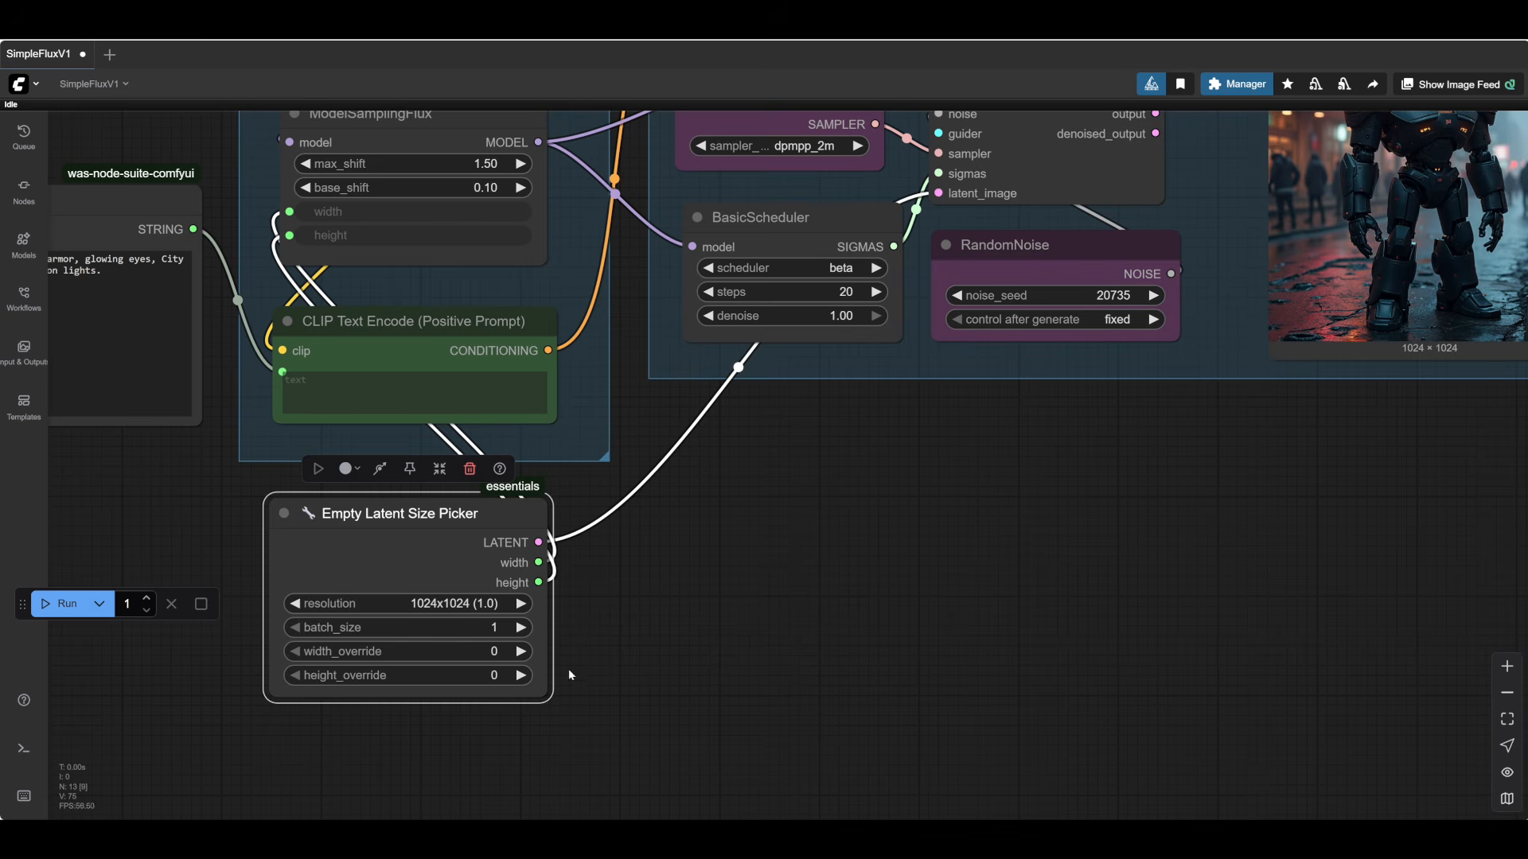
{"action": "left_click", "coordinate": [522, 604]}
{"action": "left_click", "coordinate": [523, 604]}
{"action": "scroll", "coordinate": [528, 604], "scroll_direction": "down", "scroll_amount": 3}
{"action": "key", "text": "ctrl+Return"}
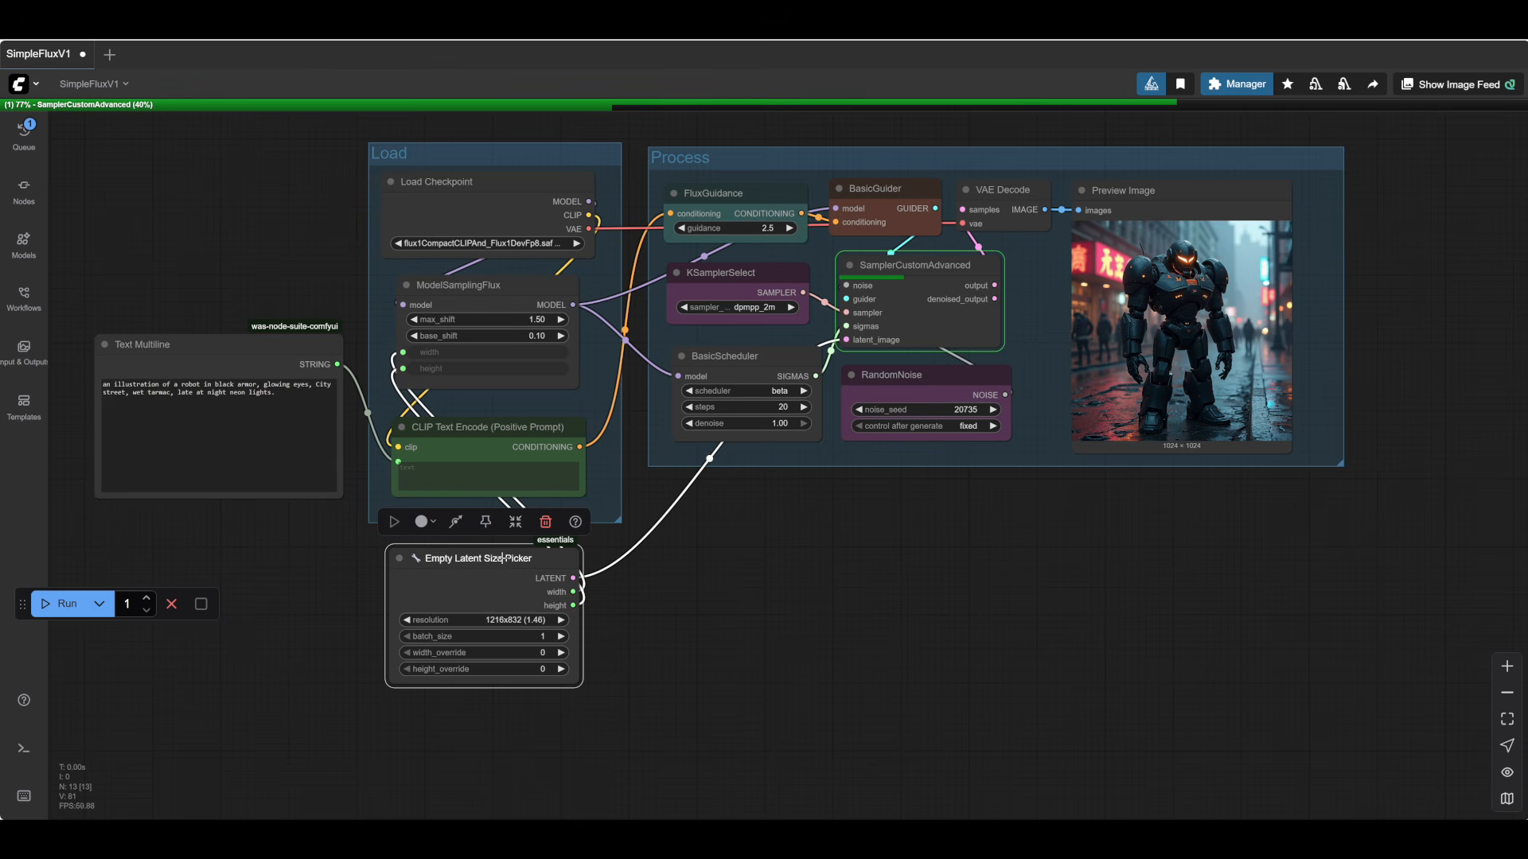
{"action": "left_click_drag", "start_coordinate": [504, 559], "coordinate": [485, 567]}
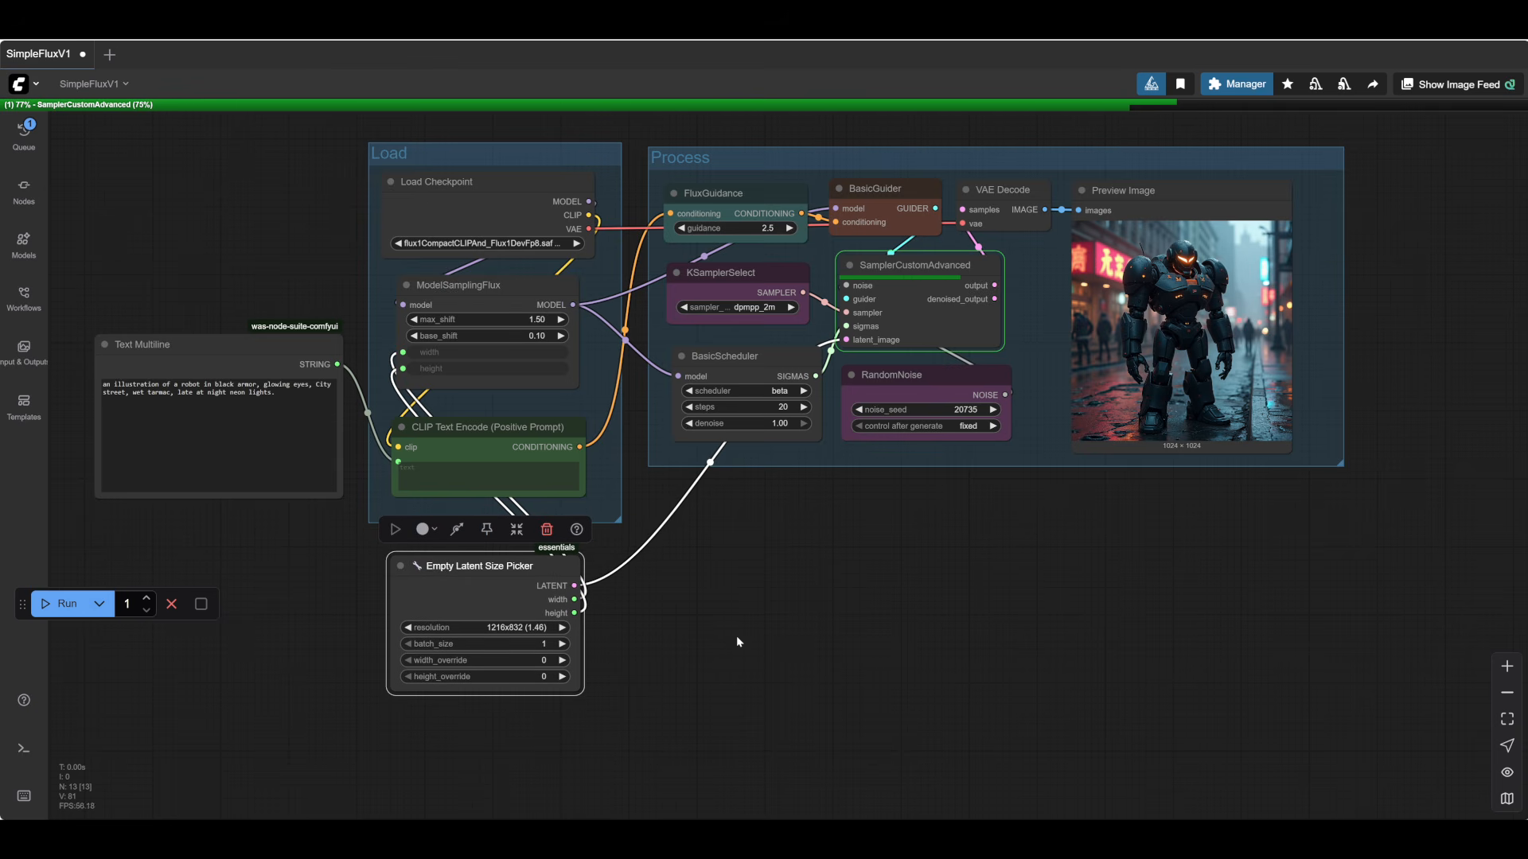
- Inspect the newly generated landscape image in the Preview Image node up close
{"action": "left_click_drag", "start_coordinate": [956, 621], "coordinate": [774, 652]}
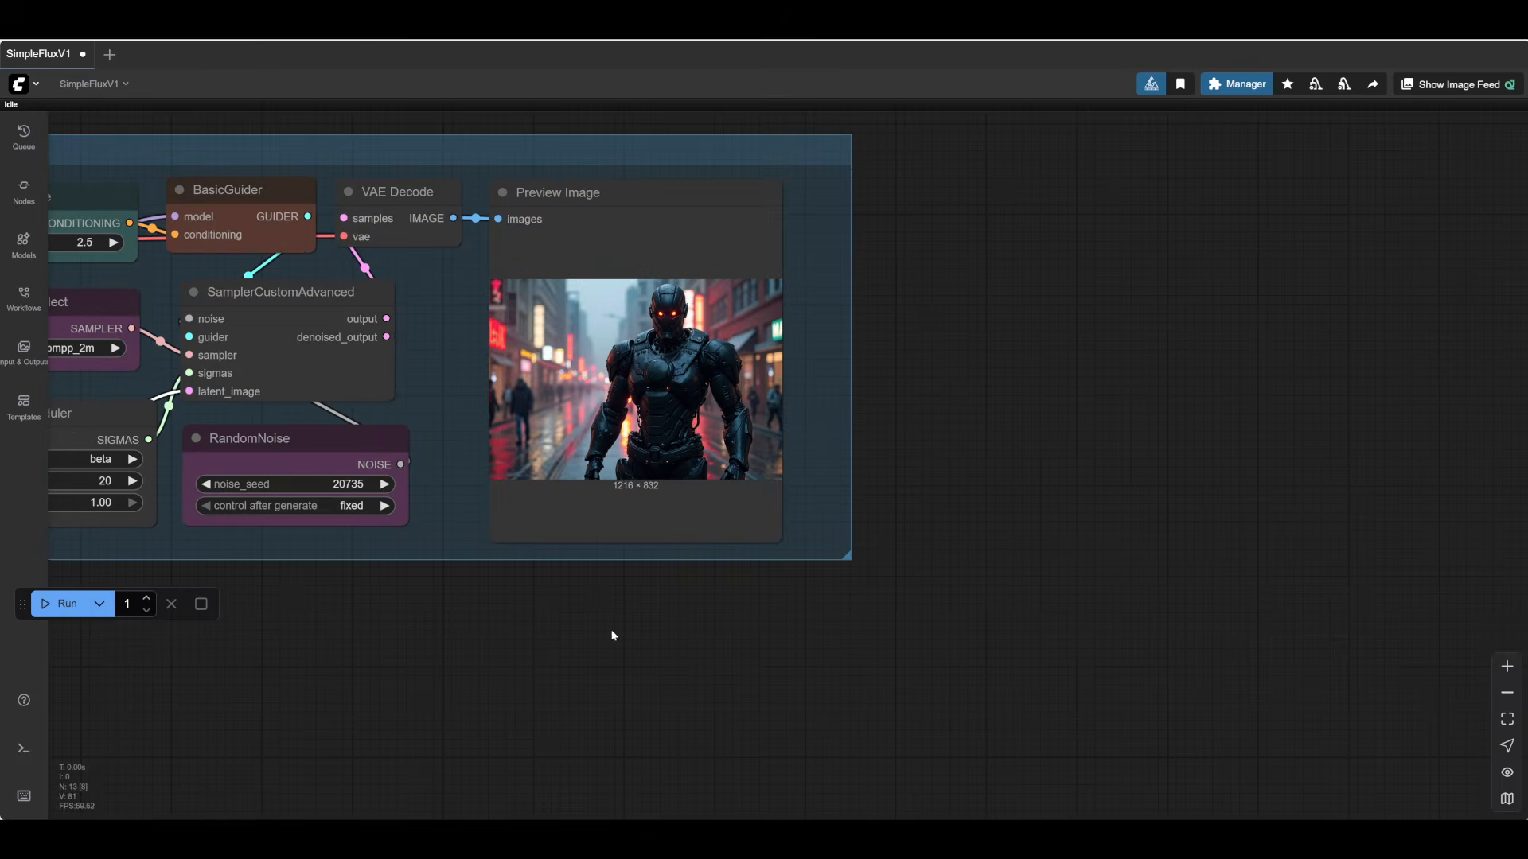
{"action": "scroll", "coordinate": [951, 442], "scroll_direction": "up", "scroll_amount": 7}
{"action": "left_click_drag", "start_coordinate": [806, 376], "coordinate": [1136, 473]}
{"action": "scroll", "coordinate": [925, 455], "scroll_direction": "up", "scroll_amount": 2}
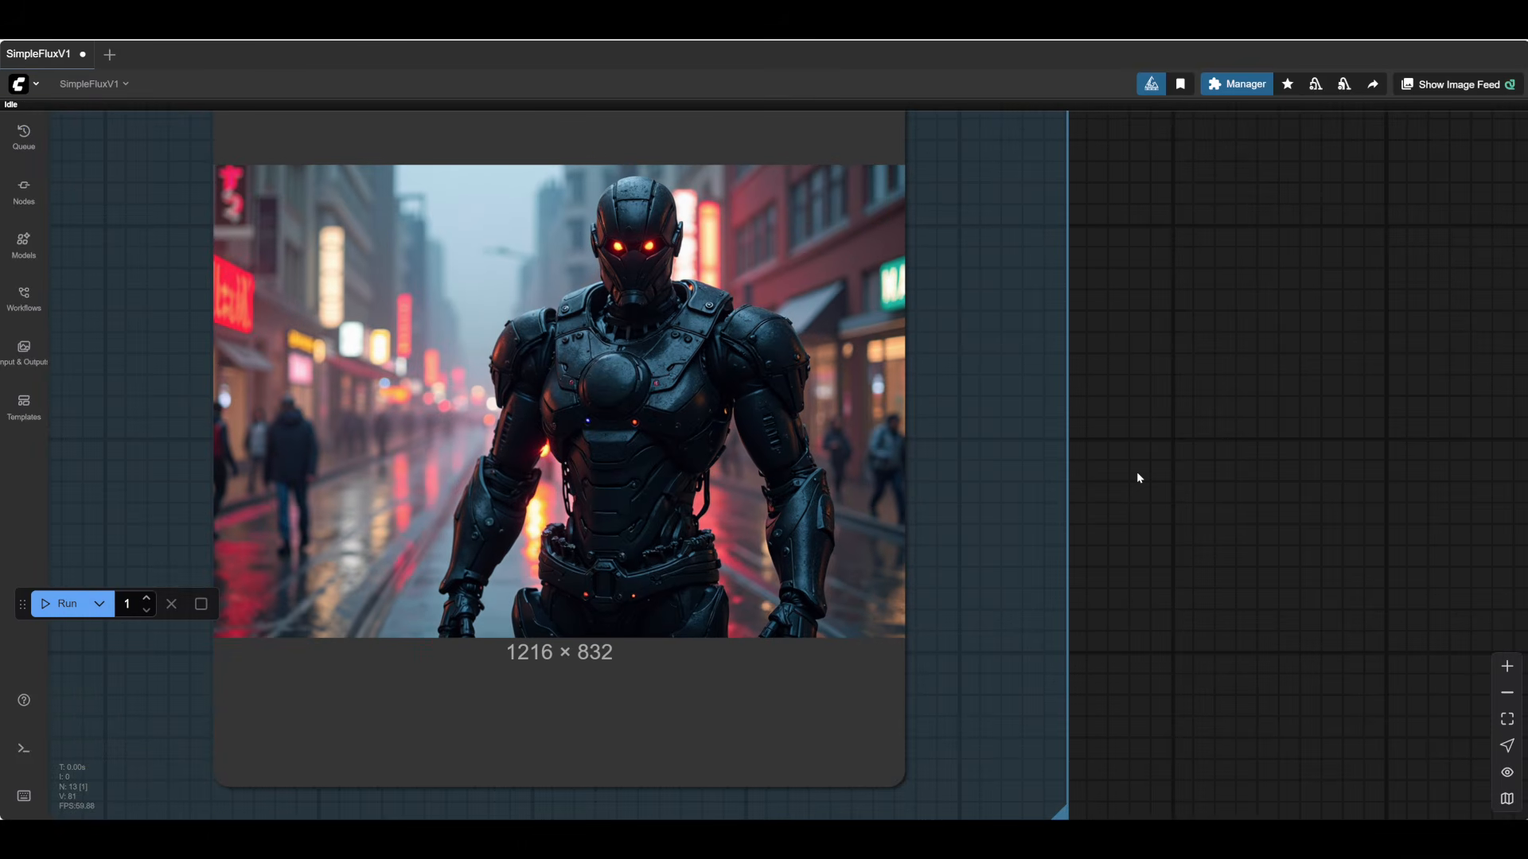
- Set the Empty Latent Size Picker's batch_size to 2 and noise_seed to 20736, then run the workflow
{"action": "scroll", "coordinate": [1136, 474], "scroll_direction": "down", "scroll_amount": 9}
{"action": "left_click_drag", "start_coordinate": [589, 635], "coordinate": [691, 544]}
{"action": "left_click_drag", "start_coordinate": [541, 613], "coordinate": [840, 522]}
{"action": "left_click_drag", "start_coordinate": [753, 573], "coordinate": [874, 526]}
{"action": "left_click_drag", "start_coordinate": [821, 581], "coordinate": [825, 501]}
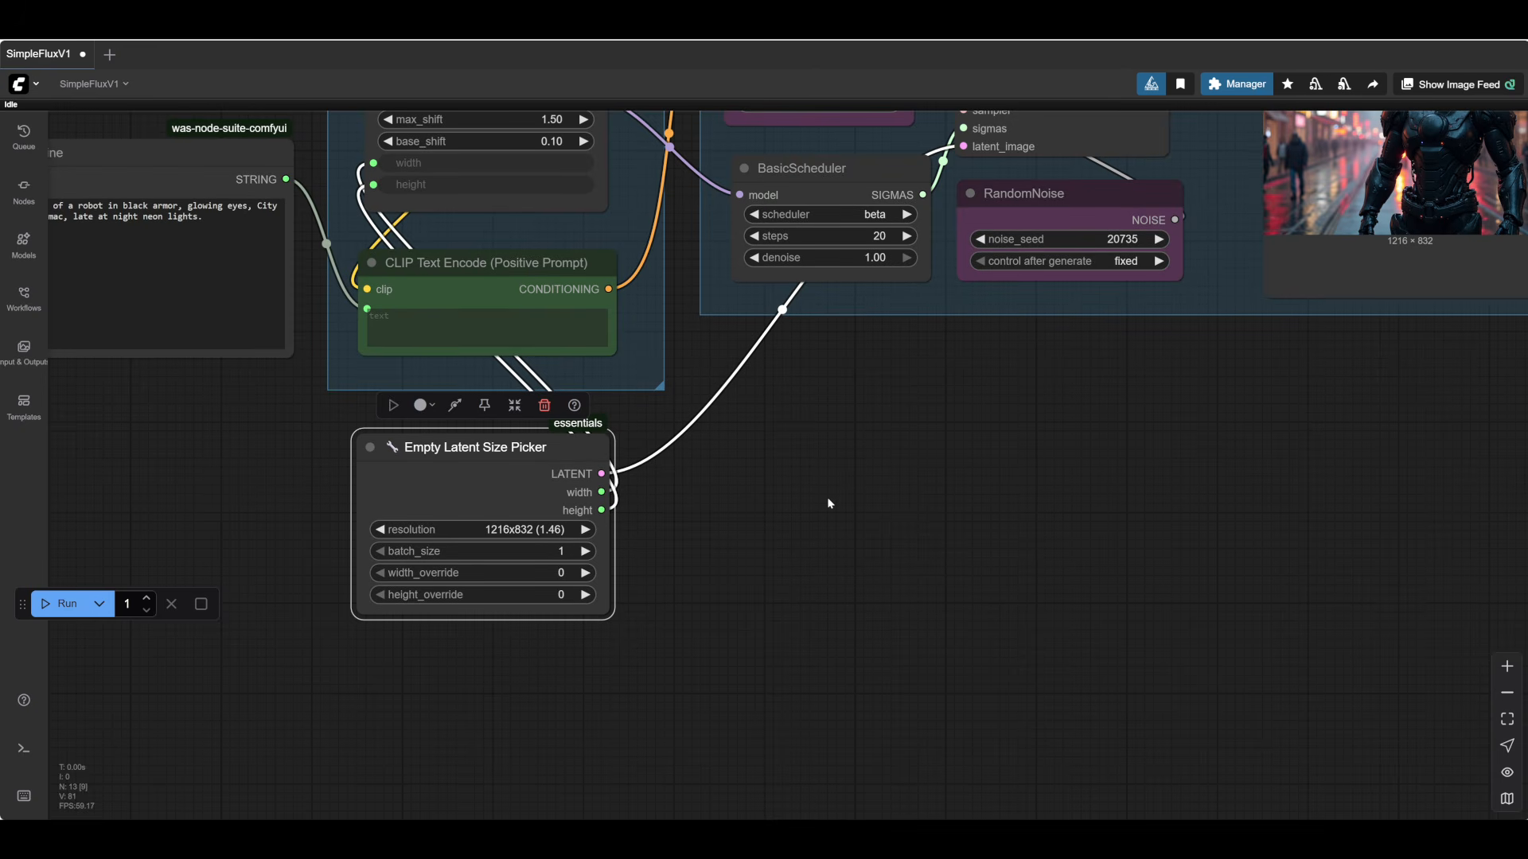
{"action": "left_click", "coordinate": [583, 551]}
{"action": "left_click", "coordinate": [583, 552]}
{"action": "left_click", "coordinate": [1159, 239]}
{"action": "left_click", "coordinate": [66, 604]}
- Examine the batch of generated images in the Preview Image node and review the whole node graph
{"action": "left_click_drag", "start_coordinate": [1143, 522], "coordinate": [900, 689]}
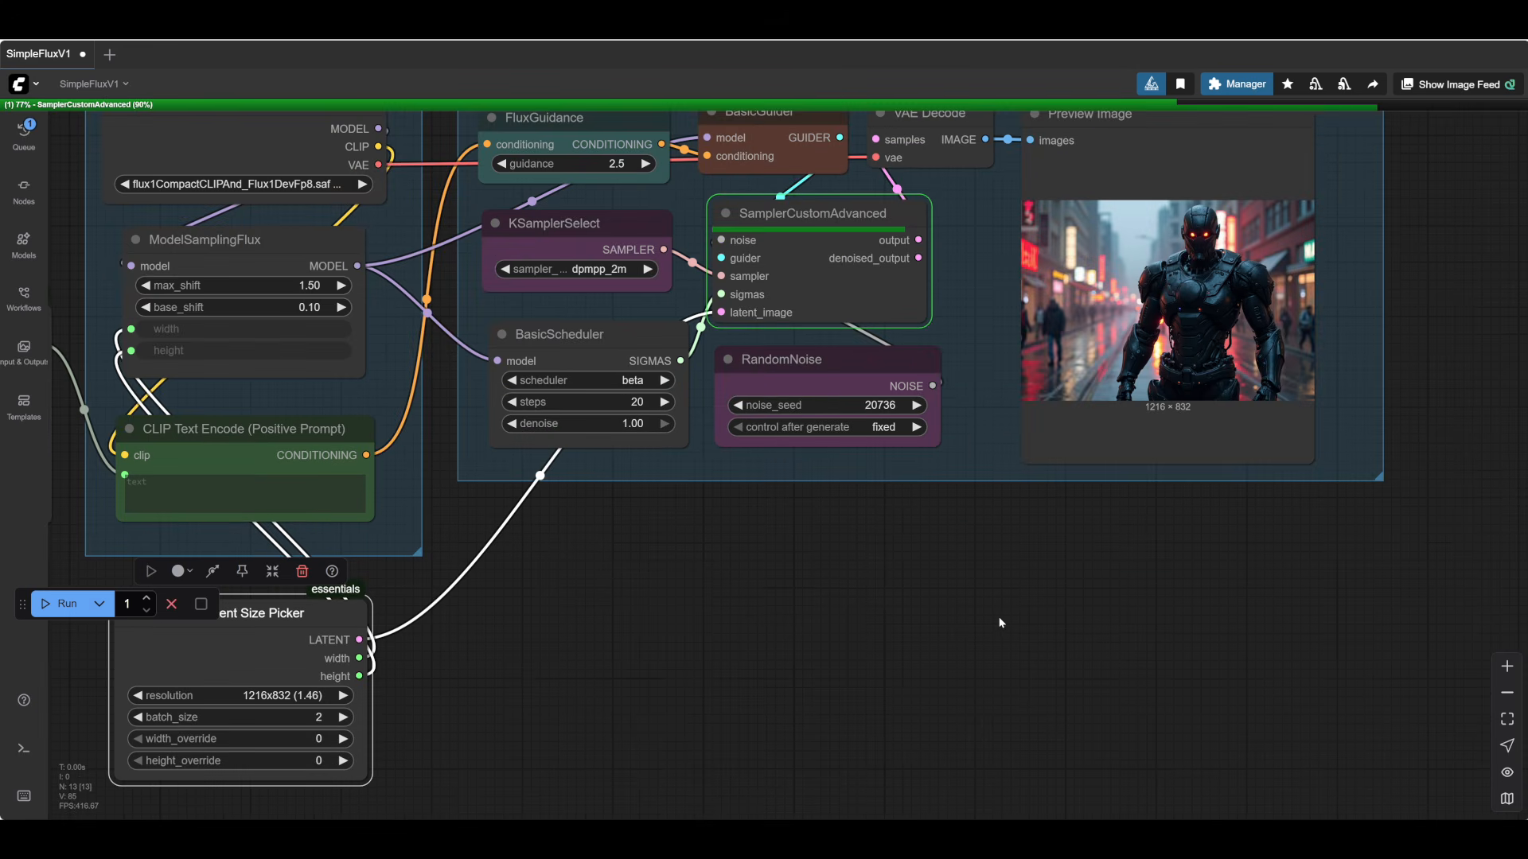
{"action": "left_click_drag", "start_coordinate": [1398, 549], "coordinate": [933, 682]}
{"action": "scroll", "coordinate": [985, 426], "scroll_direction": "up", "scroll_amount": 5}
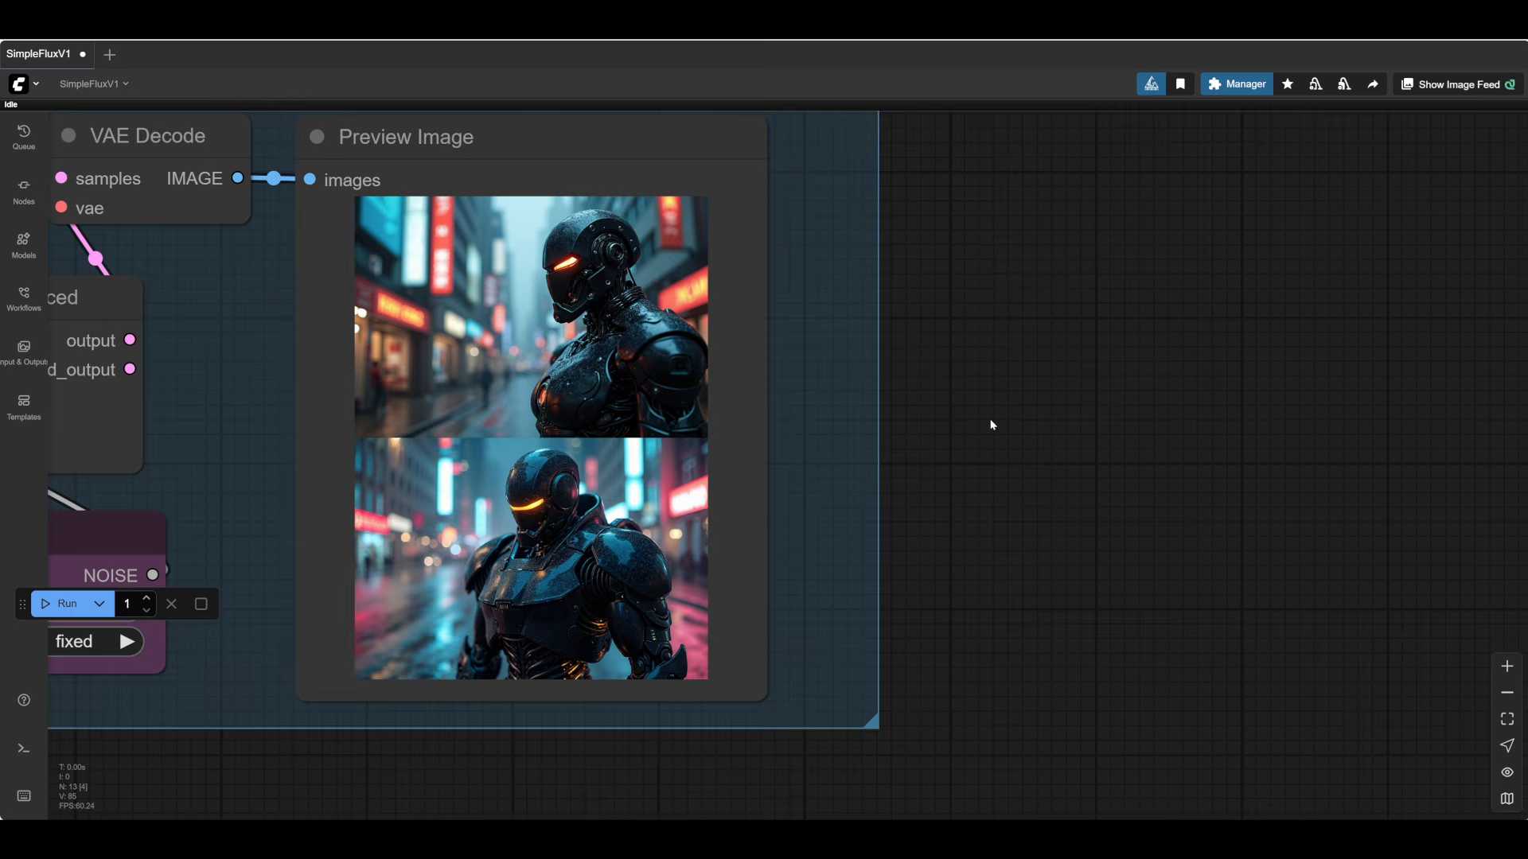
{"action": "scroll", "coordinate": [992, 425], "scroll_direction": "down", "scroll_amount": 9}
{"action": "left_click_drag", "start_coordinate": [711, 642], "coordinate": [955, 585]}
{"action": "scroll", "coordinate": [835, 604], "scroll_direction": "down", "scroll_amount": 2}
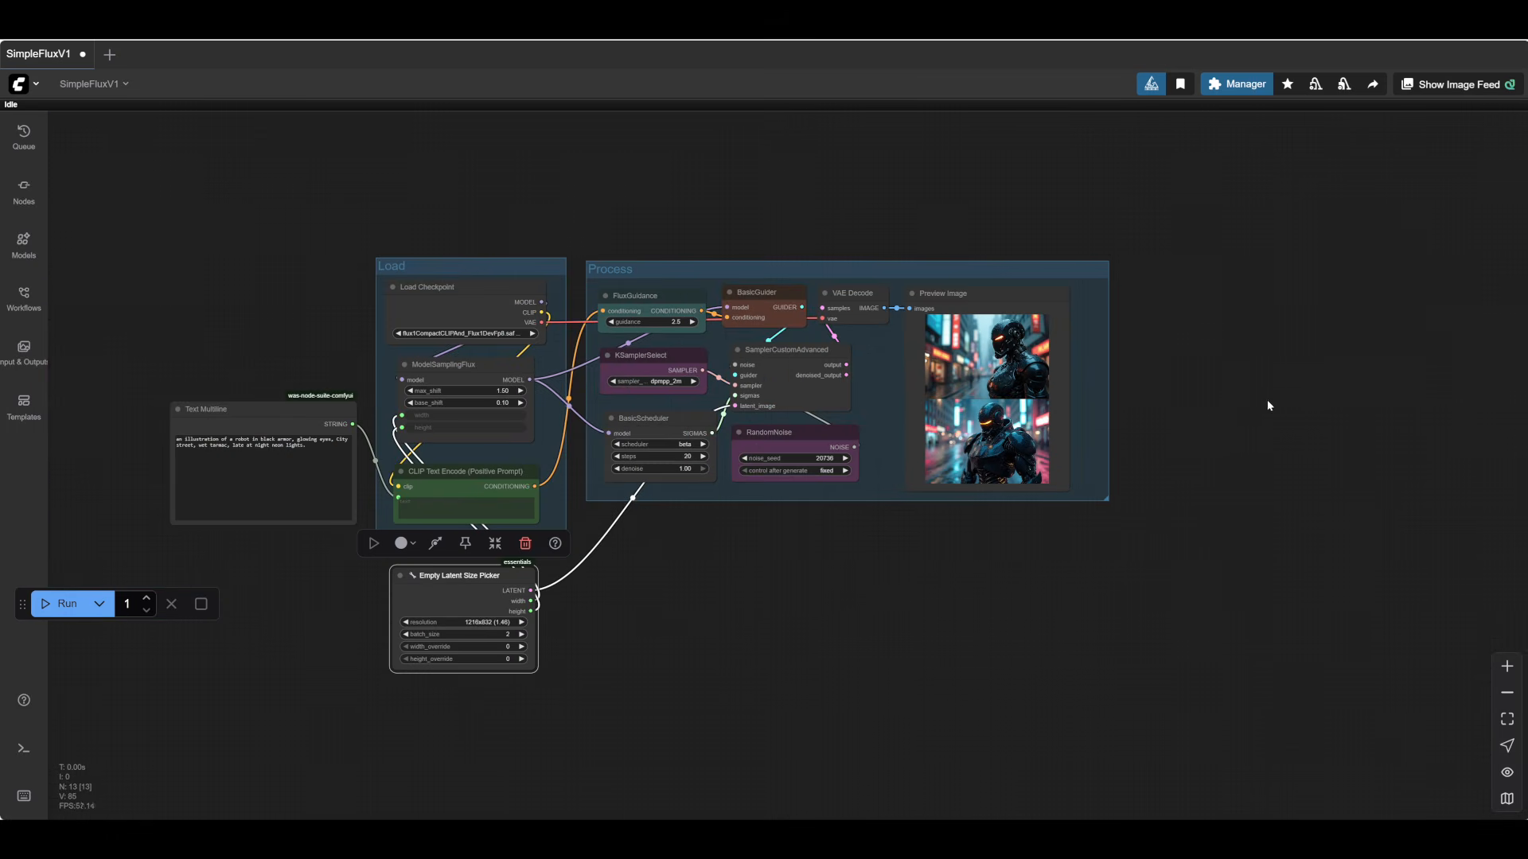
{"action": "scroll", "coordinate": [1267, 405], "scroll_direction": "up", "scroll_amount": 6}
{"action": "left_click_drag", "start_coordinate": [497, 674], "coordinate": [772, 634]}
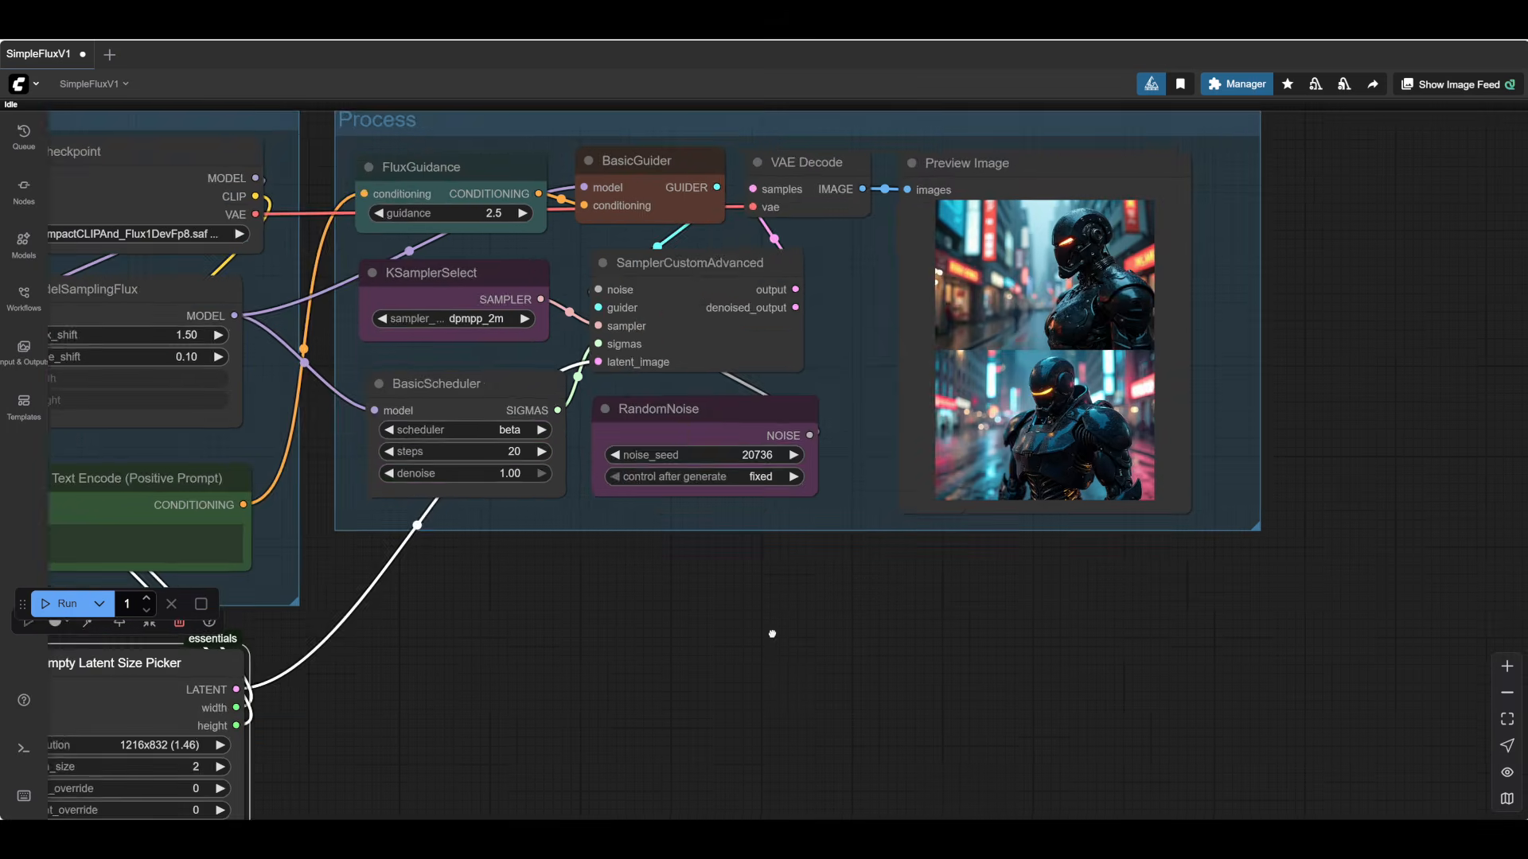
{"action": "scroll", "coordinate": [772, 633], "scroll_direction": "down", "scroll_amount": 4}
{"action": "left_click_drag", "start_coordinate": [686, 700], "coordinate": [1061, 602]}
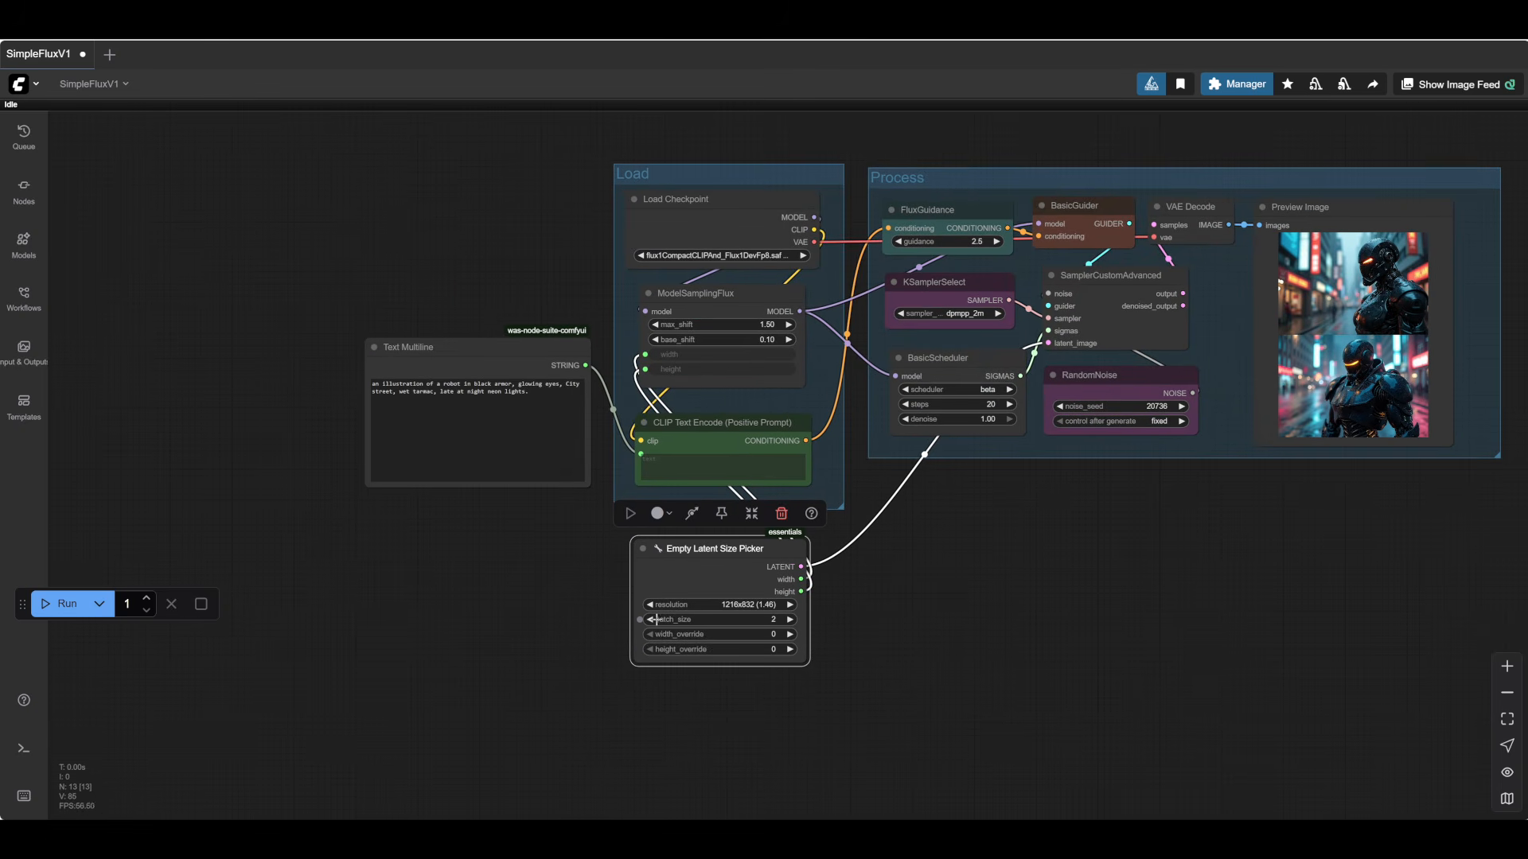
- Insert "hanging signs, " before "late at night neon lights" in the Text Multiline prompt
{"action": "scroll", "coordinate": [459, 386], "scroll_direction": "up", "scroll_amount": 9}
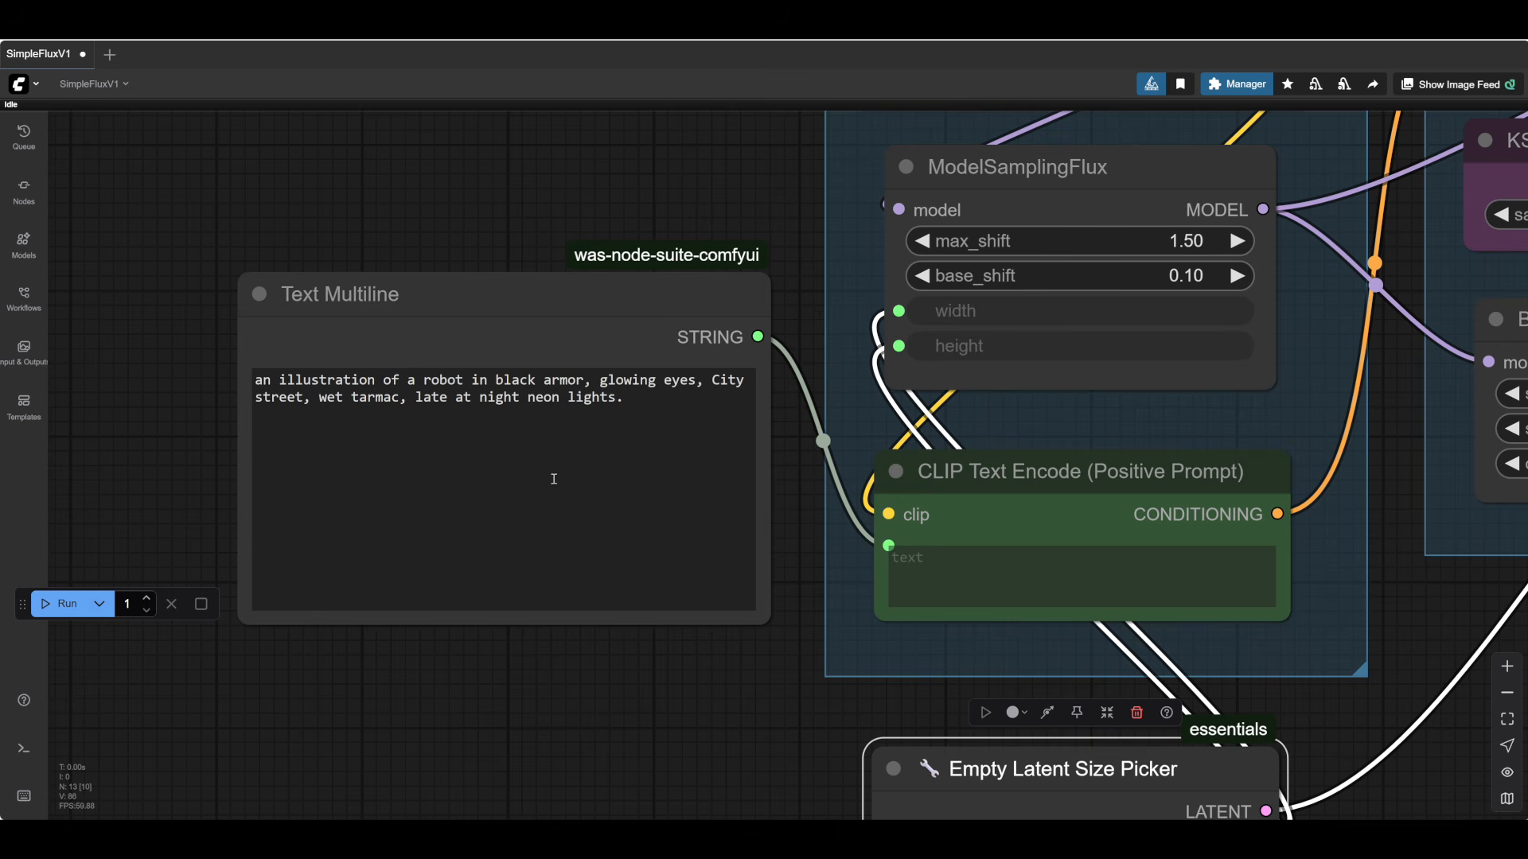
{"action": "left_click", "coordinate": [523, 495]}
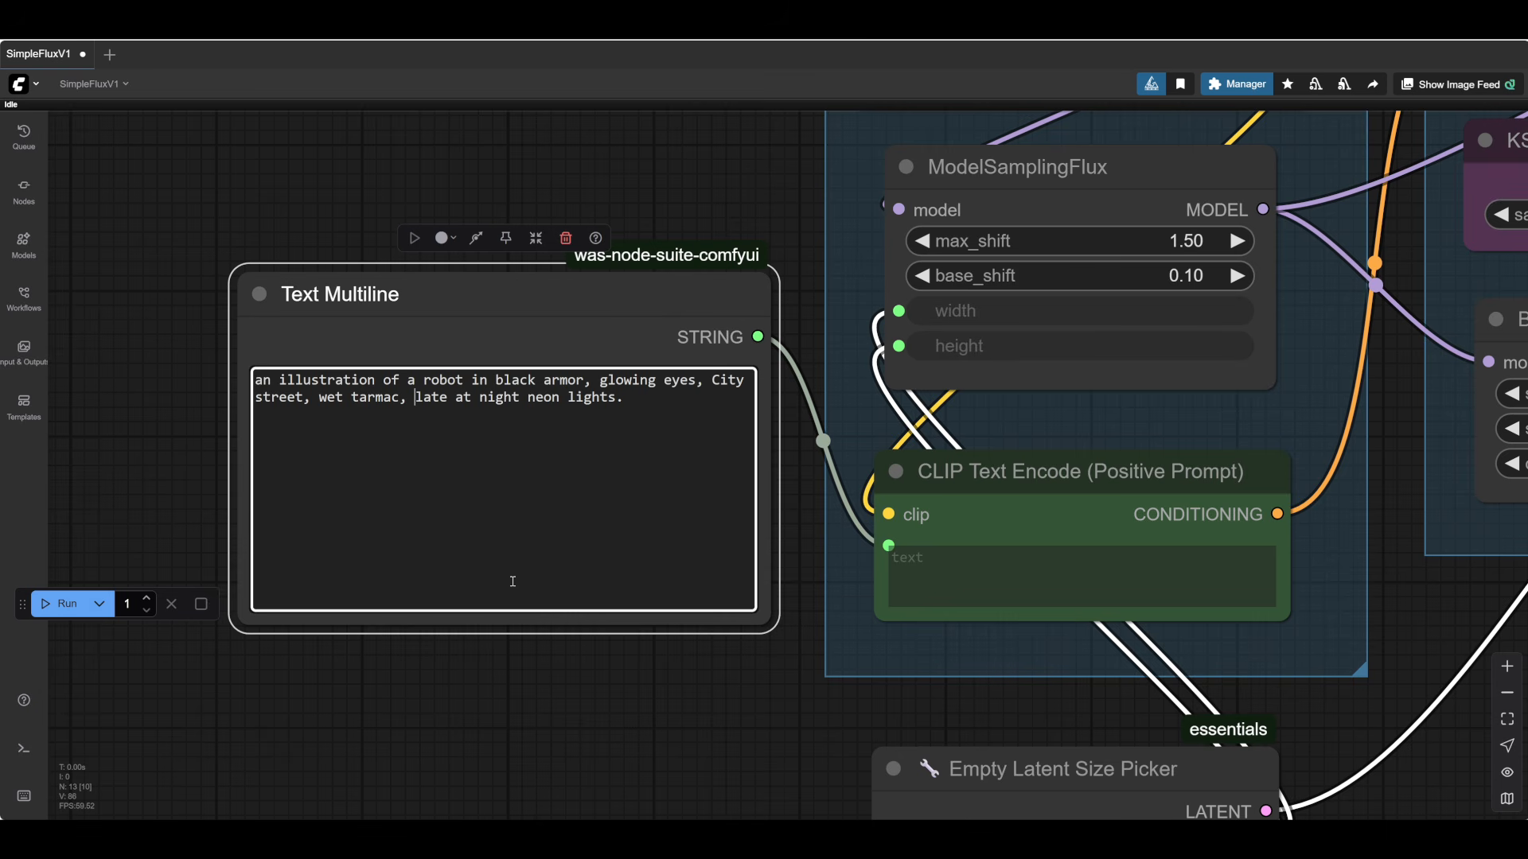
{"action": "type", "text": "hanging s"}
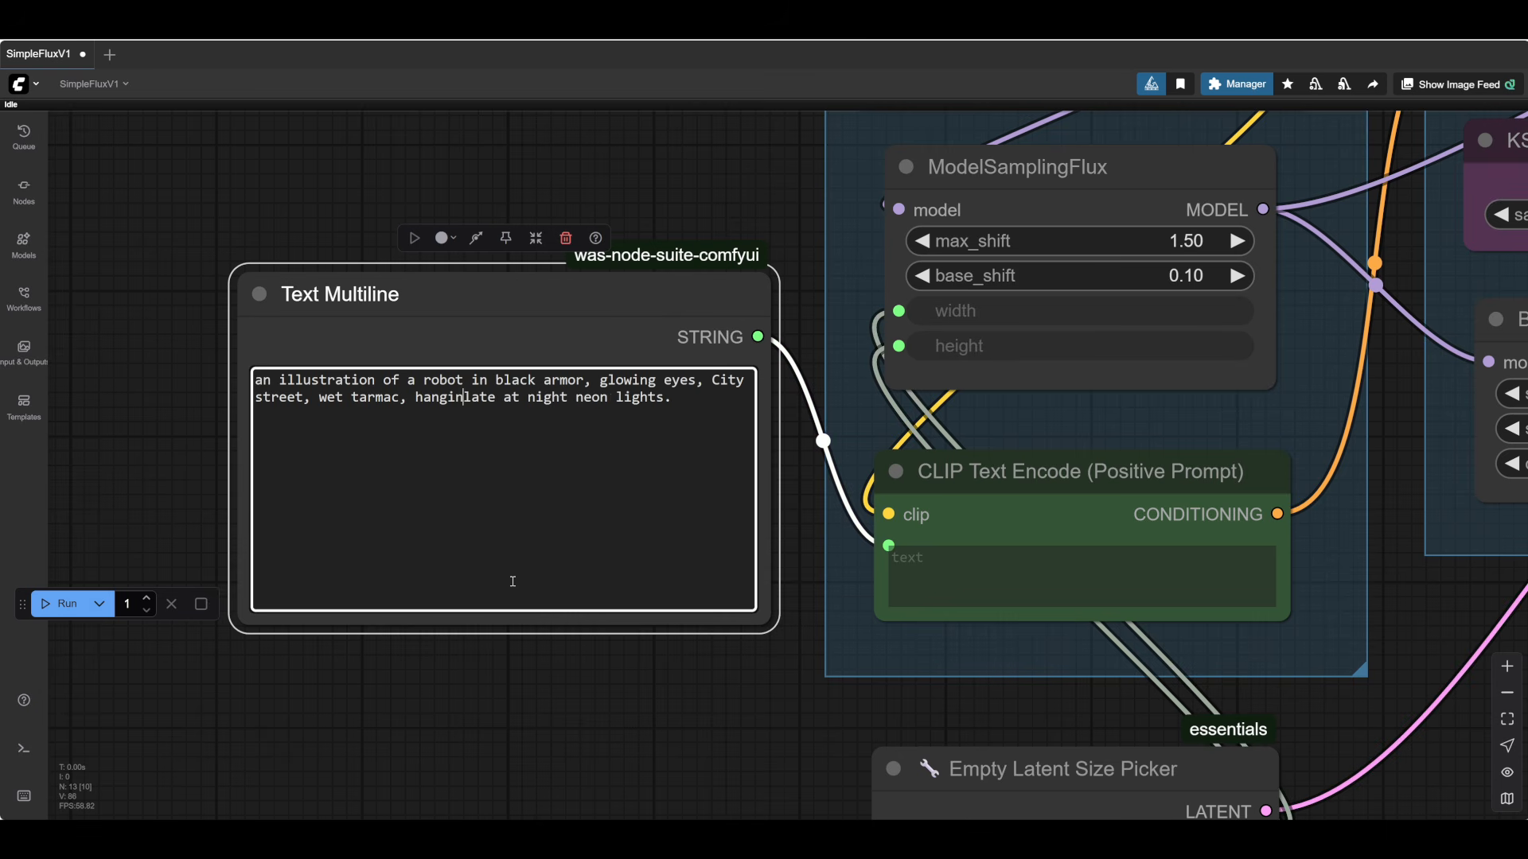
{"action": "type", "text": "igns"}
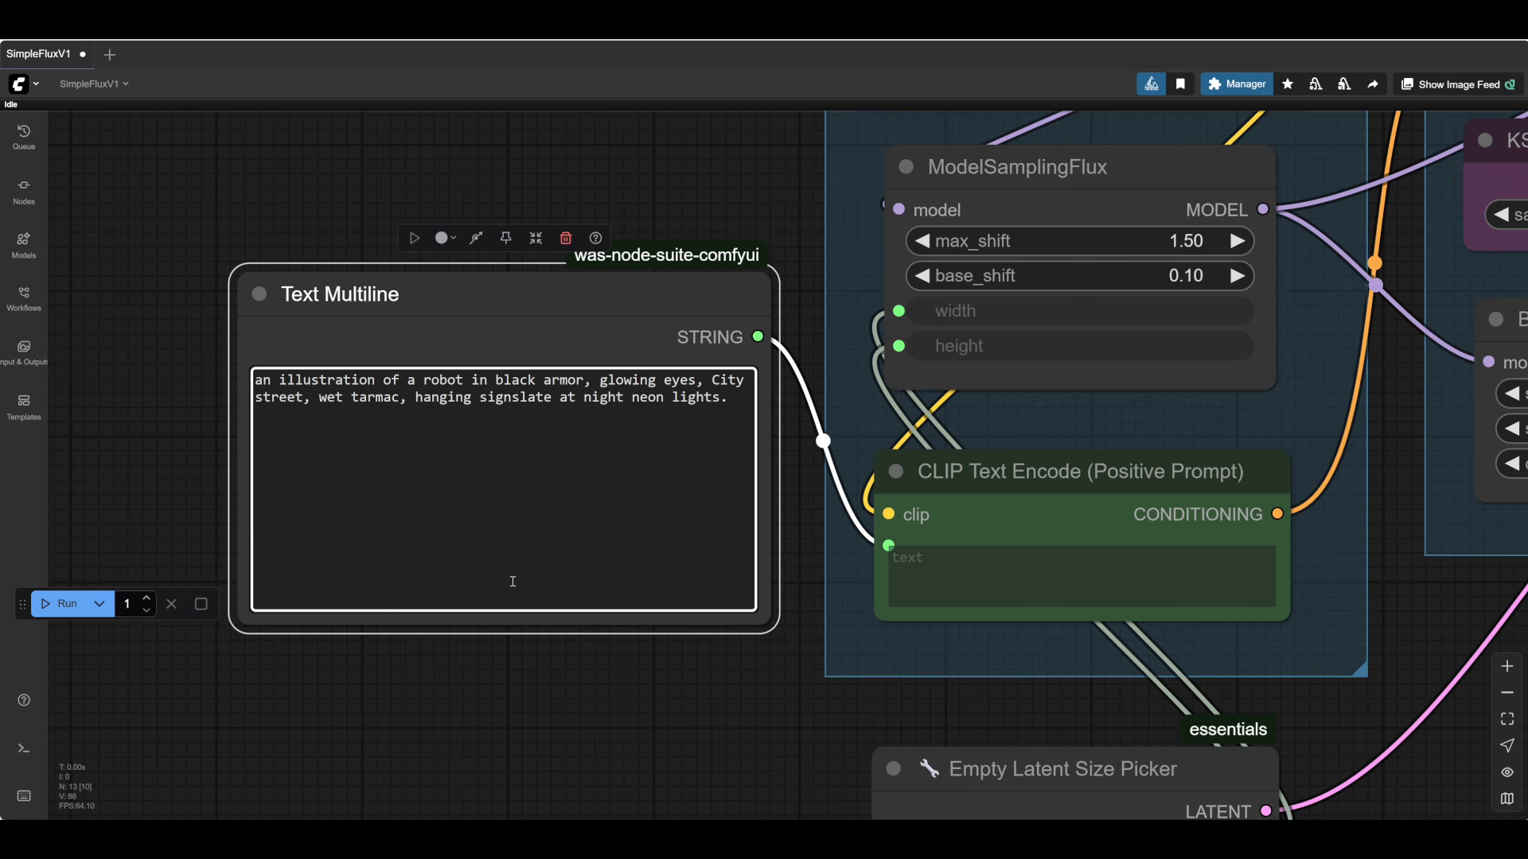
{"action": "type", "text": ", "}
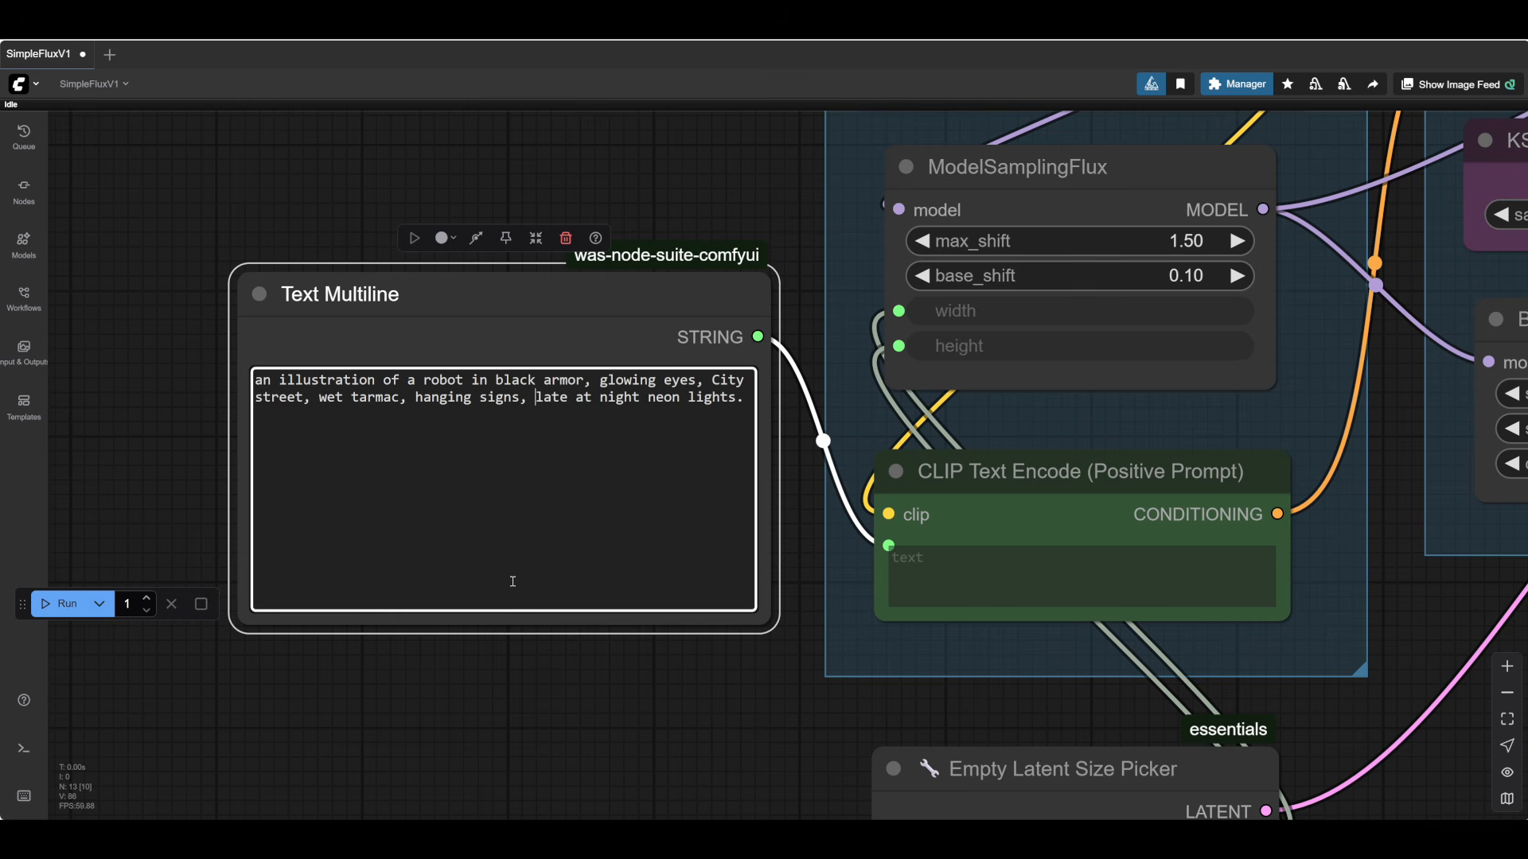
- Add "pedestrians" before "late at night" and append ", shop awnings, dumpster" to the Text Multiline prompt, then run the workflow
{"action": "type", "text": "pedestrians"}
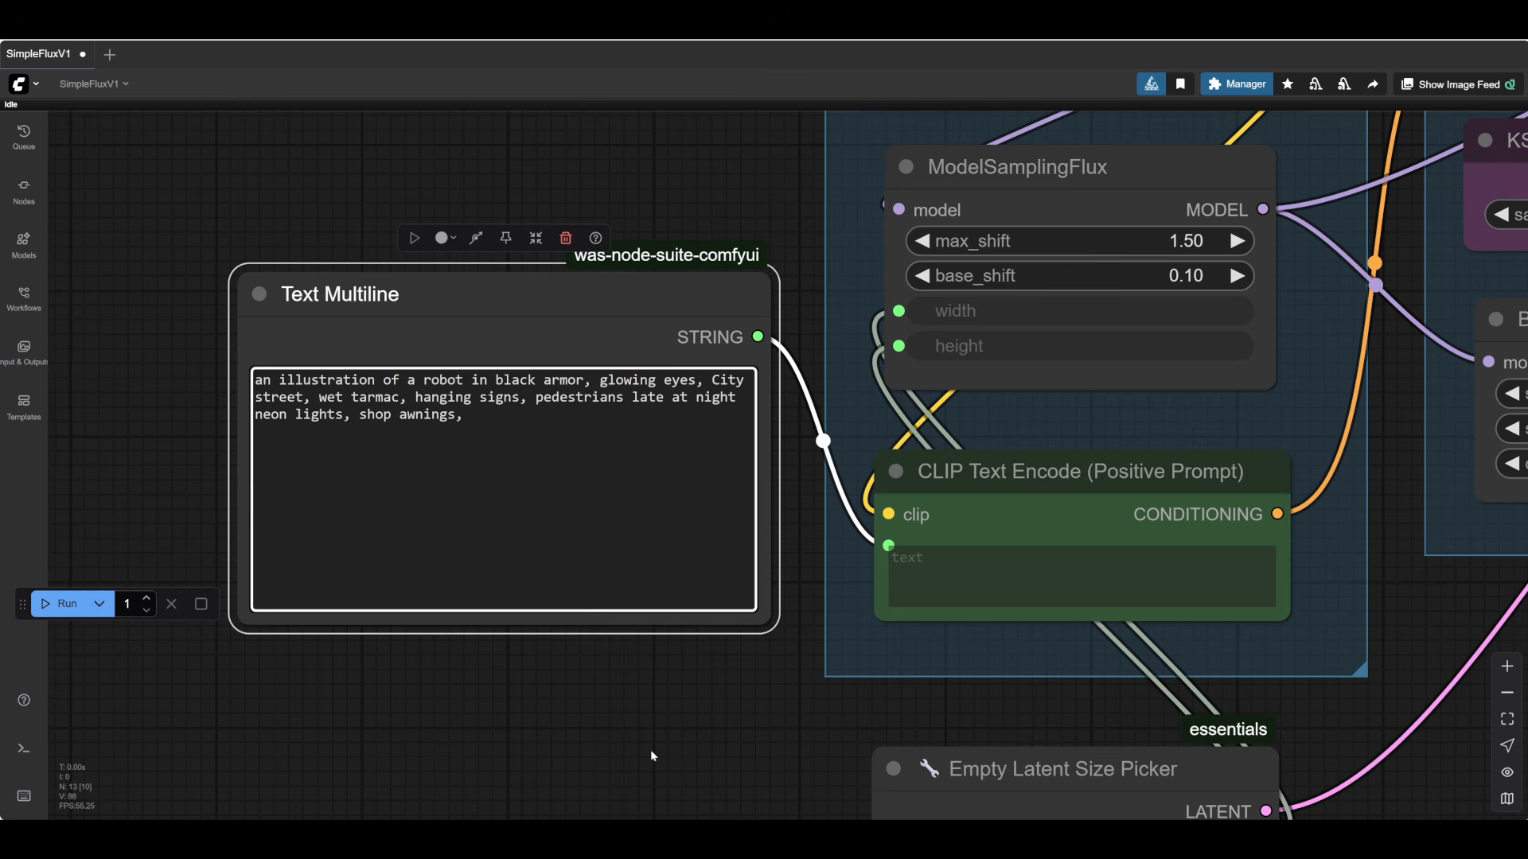
{"action": "type", "text": "dumpster"}
{"action": "left_click", "coordinate": [687, 729]}
{"action": "scroll", "coordinate": [688, 729], "scroll_direction": "down", "scroll_amount": 1}
{"action": "scroll", "coordinate": [689, 731], "scroll_direction": "down", "scroll_amount": 4}
{"action": "left_click_drag", "start_coordinate": [1467, 698], "coordinate": [450, 684]}
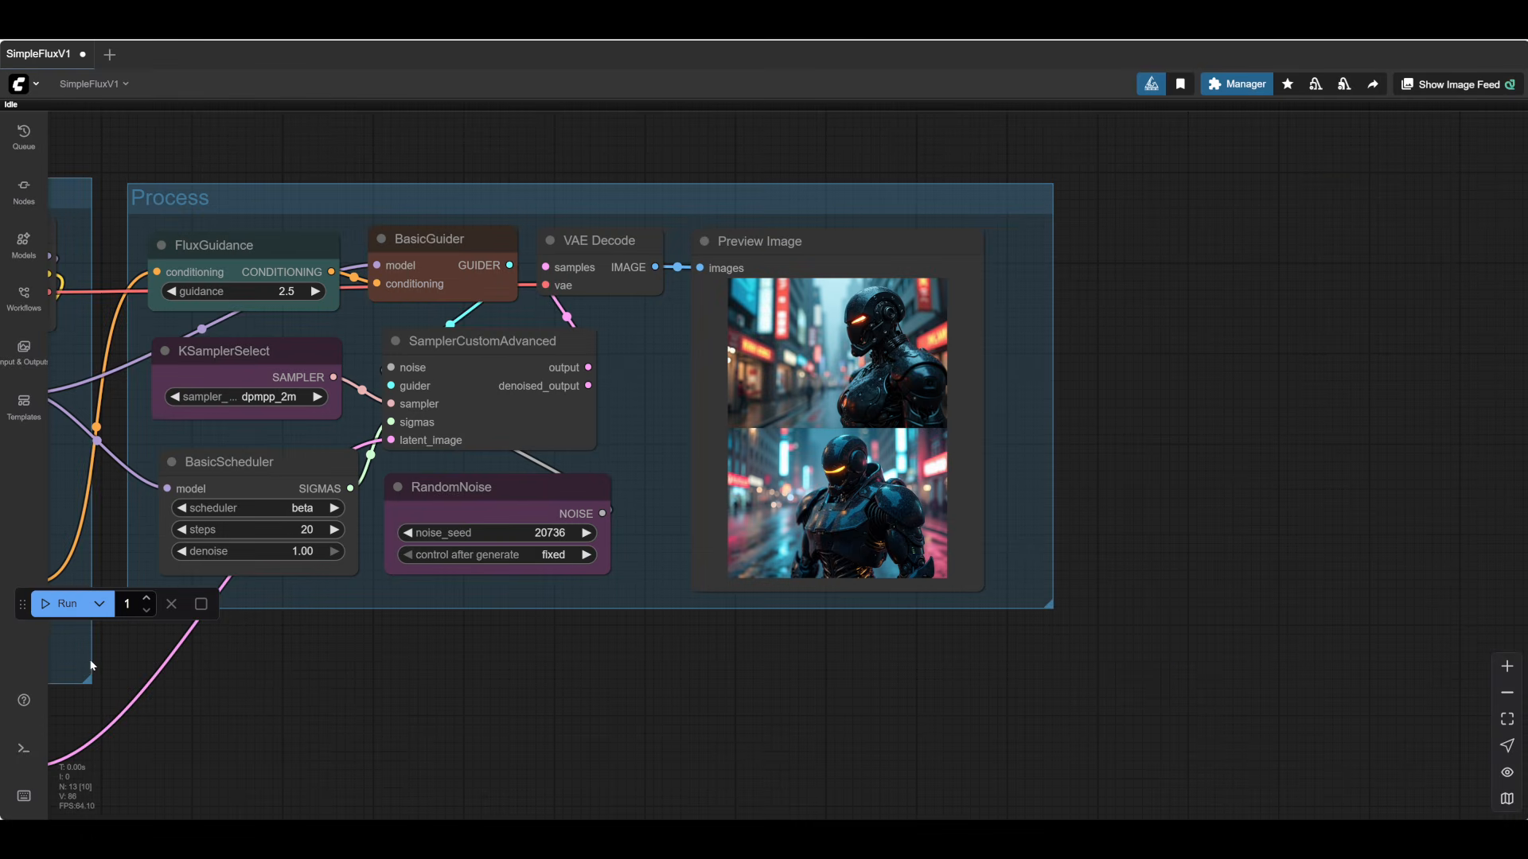
{"action": "left_click", "coordinate": [42, 606]}
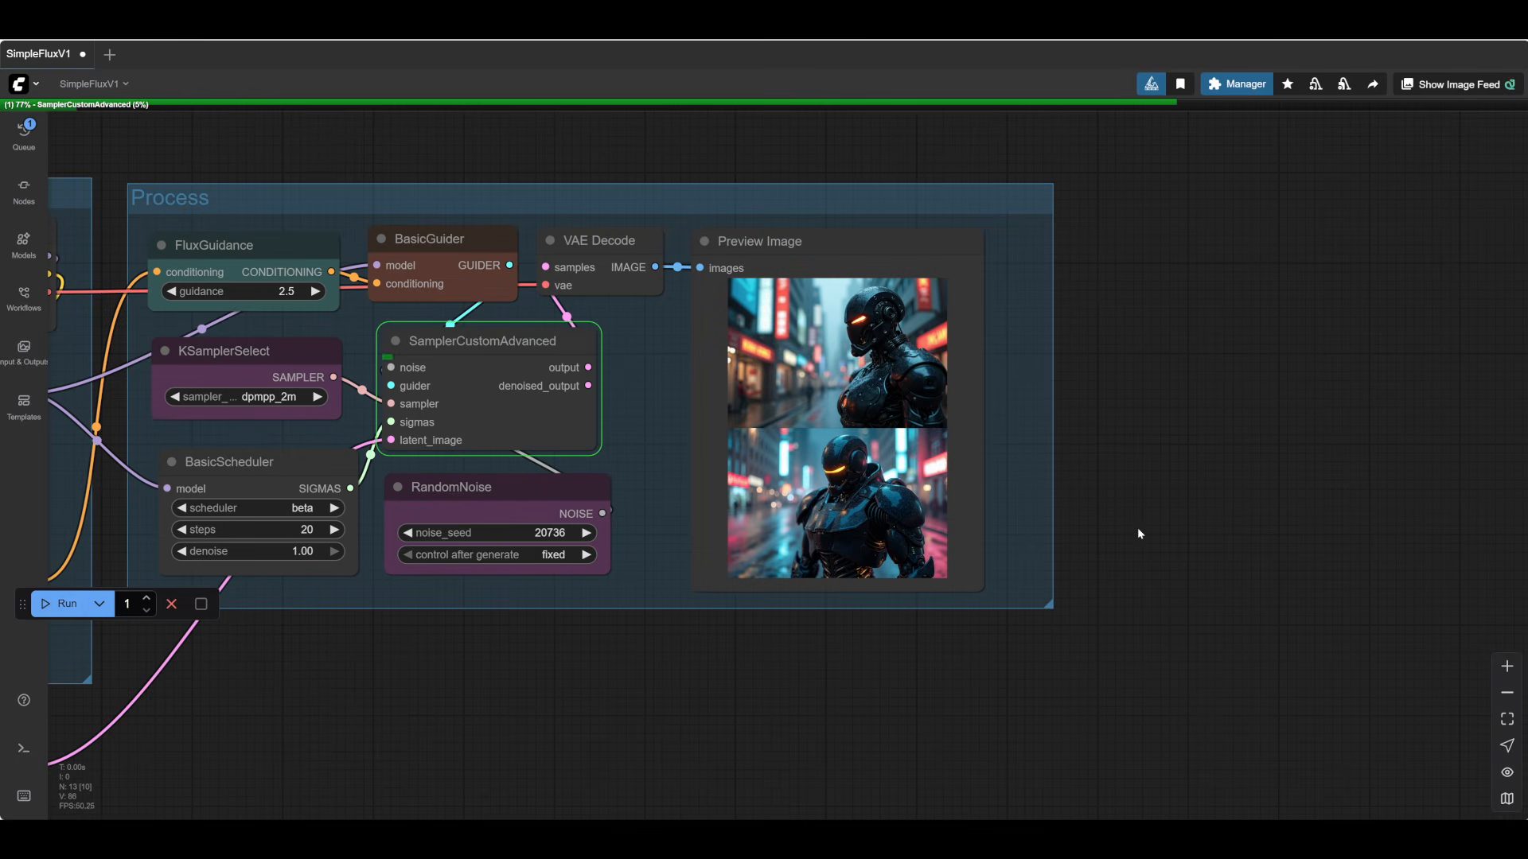
- Examine the generated street scene in the Preview Image node for the newly added prompt details
{"action": "mouse_move", "coordinate": [1138, 528]}
{"action": "left_mouse_down"}
{"action": "mouse_move", "coordinate": [1110, 544]}
{"action": "mouse_move", "coordinate": [1149, 500]}
{"action": "left_mouse_up"}
{"action": "scroll", "coordinate": [1124, 501], "scroll_direction": "up", "scroll_amount": 3}
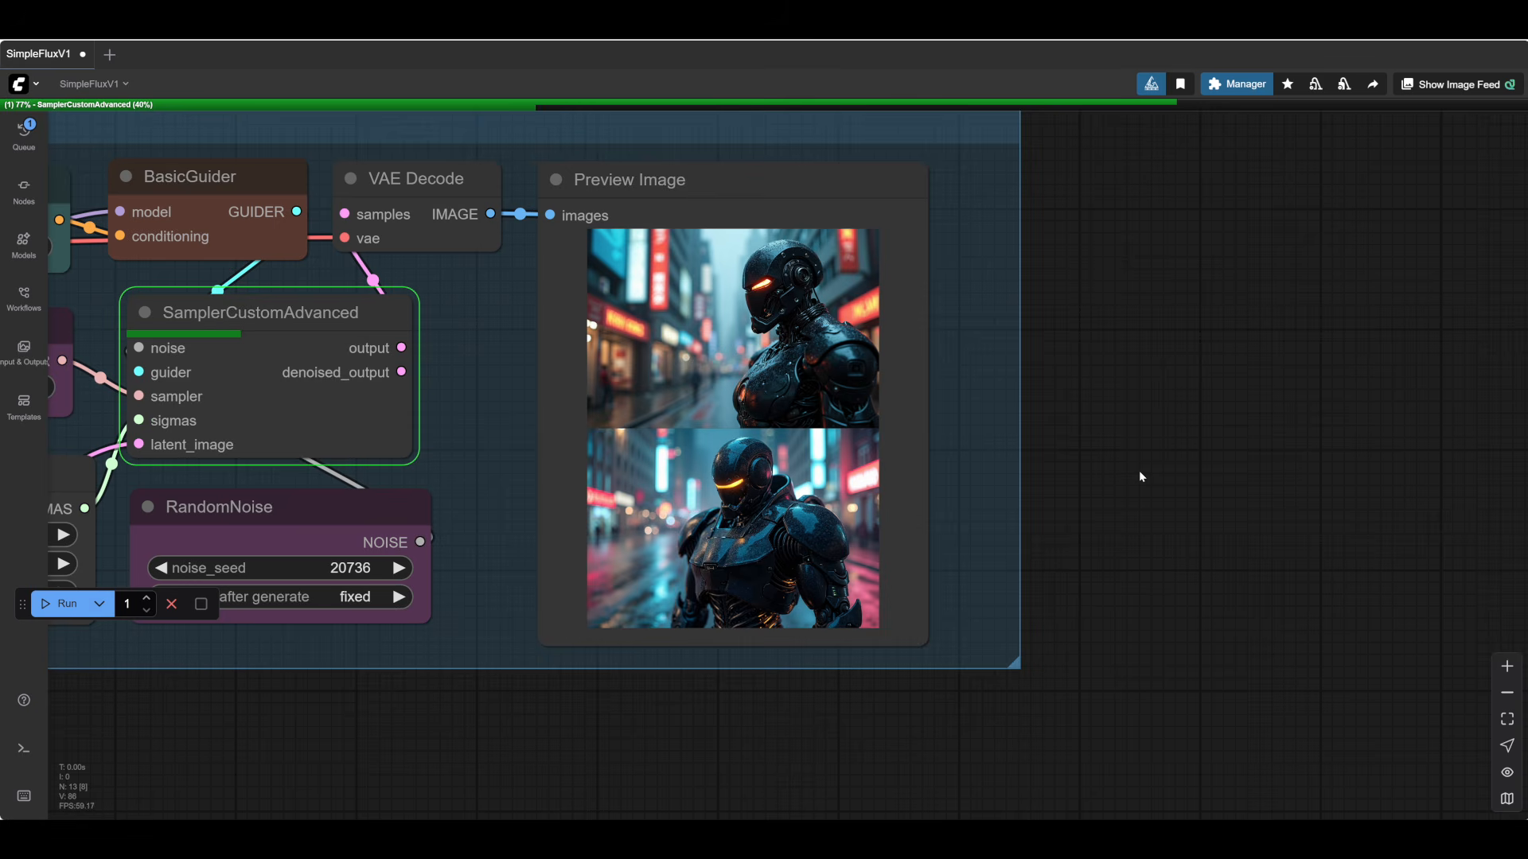
{"action": "scroll", "coordinate": [1115, 443], "scroll_direction": "up", "scroll_amount": 3}
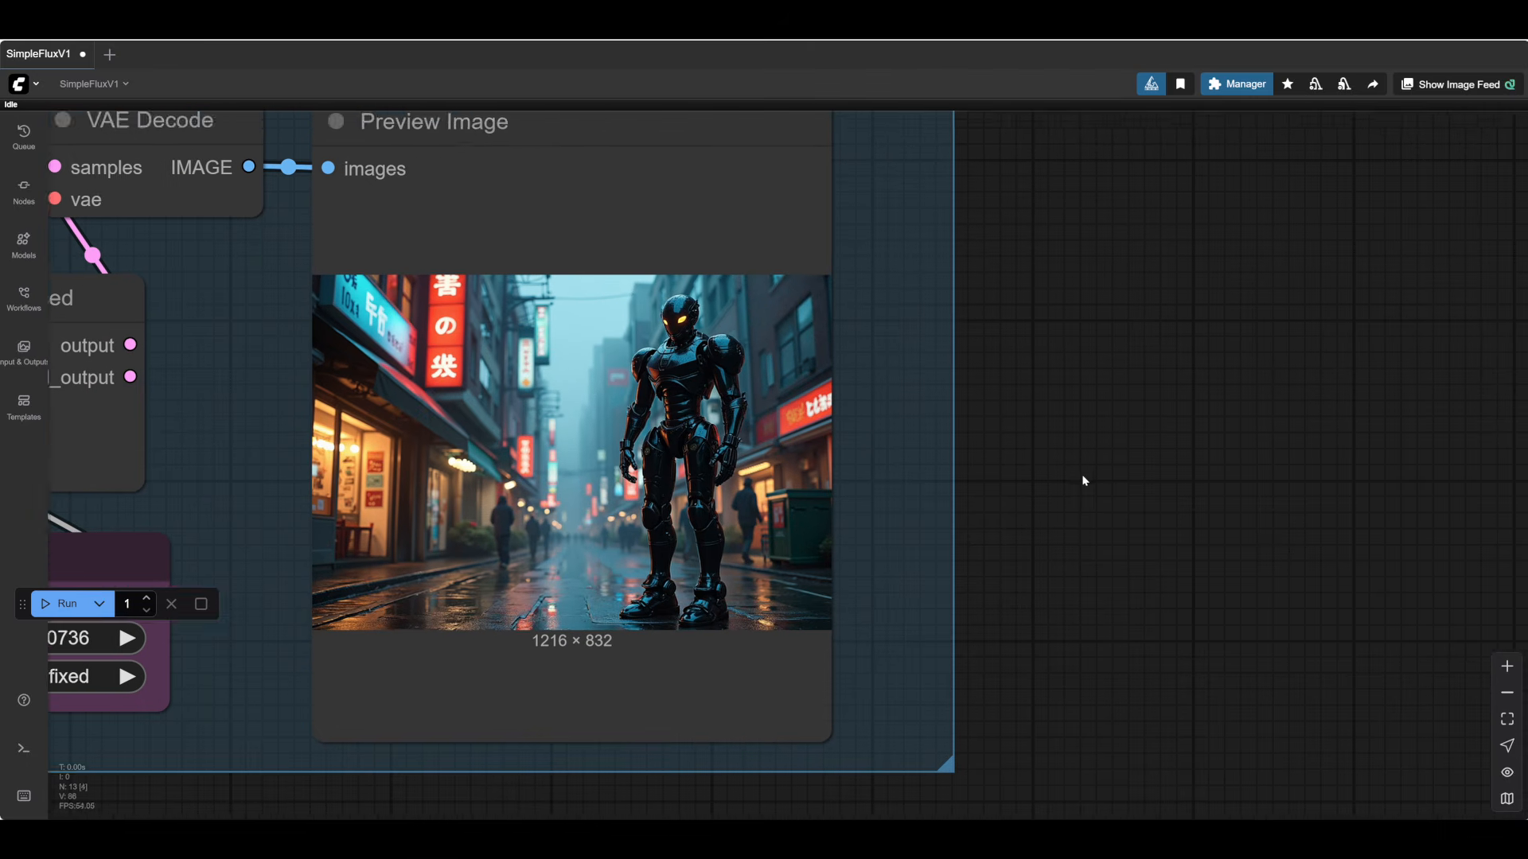
{"action": "left_click_drag", "start_coordinate": [1084, 477], "coordinate": [1187, 497]}
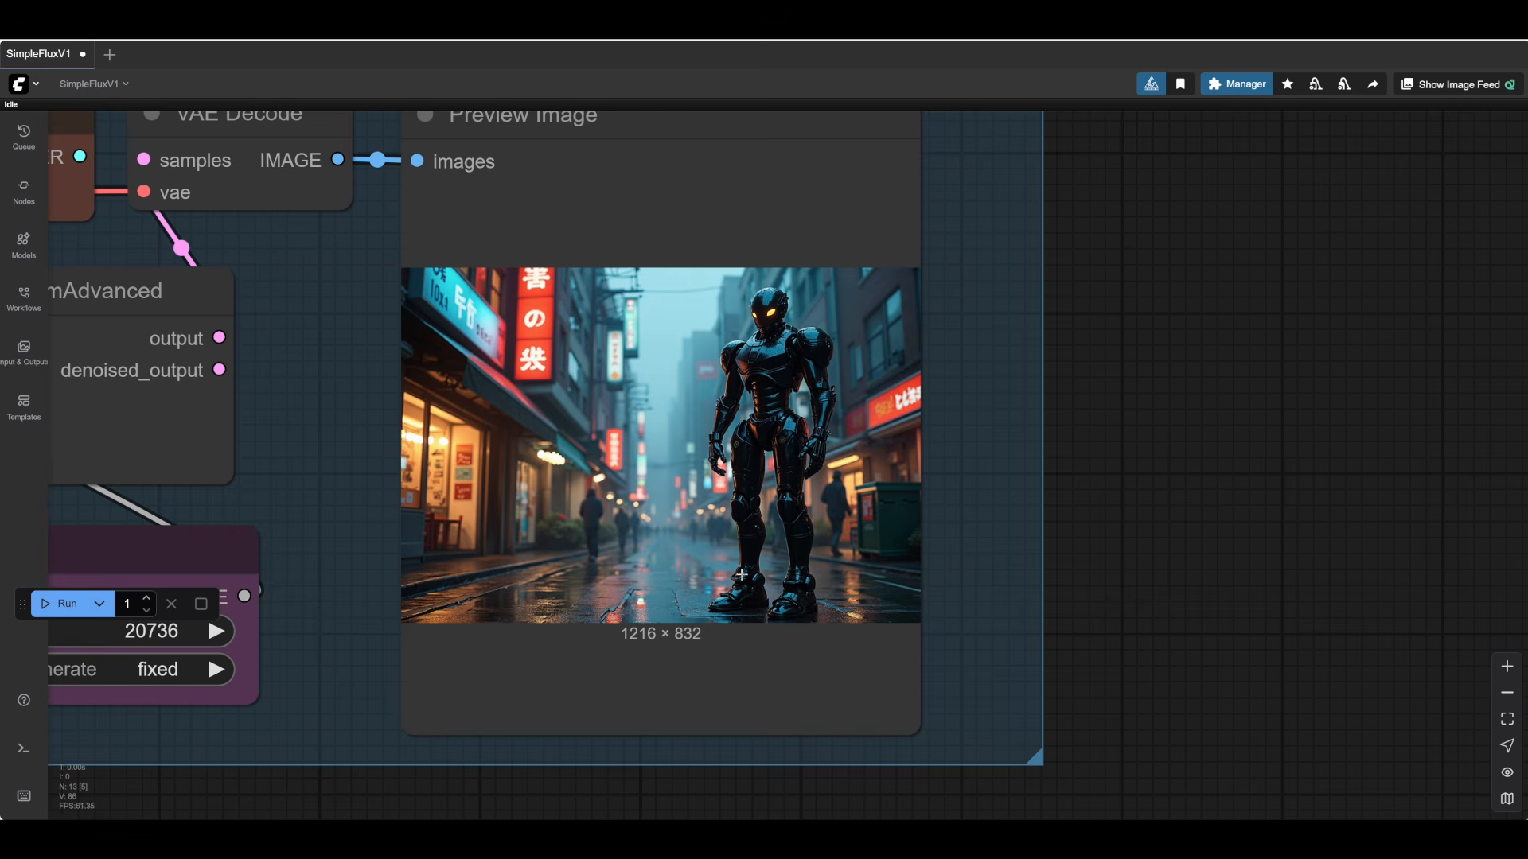
{"action": "scroll", "coordinate": [1222, 623], "scroll_direction": "down", "scroll_amount": 2}
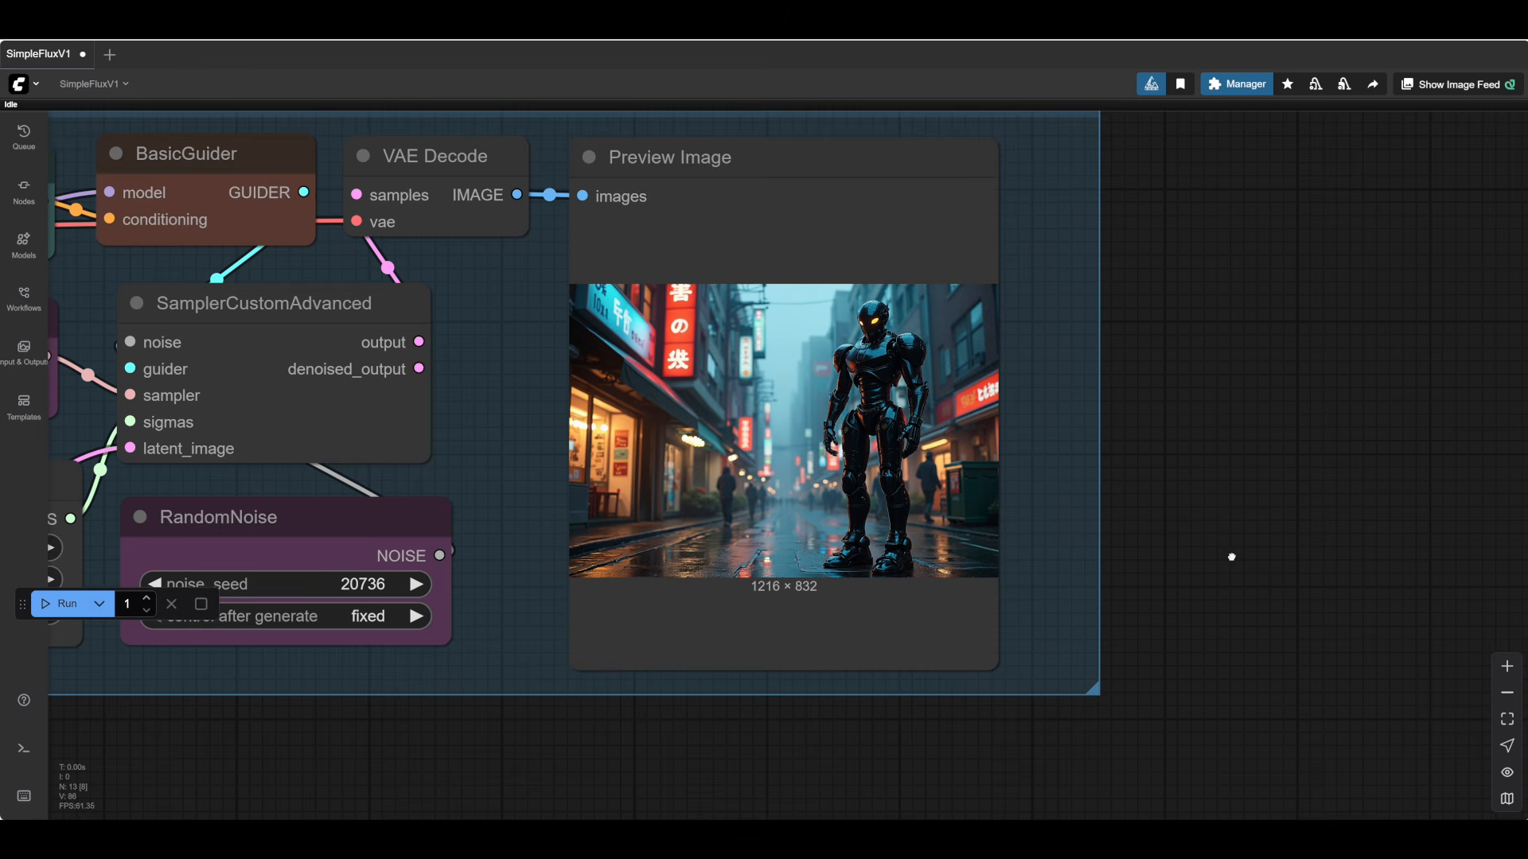
{"action": "left_click_drag", "start_coordinate": [1231, 556], "coordinate": [1195, 587]}
{"action": "left_click_drag", "start_coordinate": [1226, 658], "coordinate": [1304, 579]}
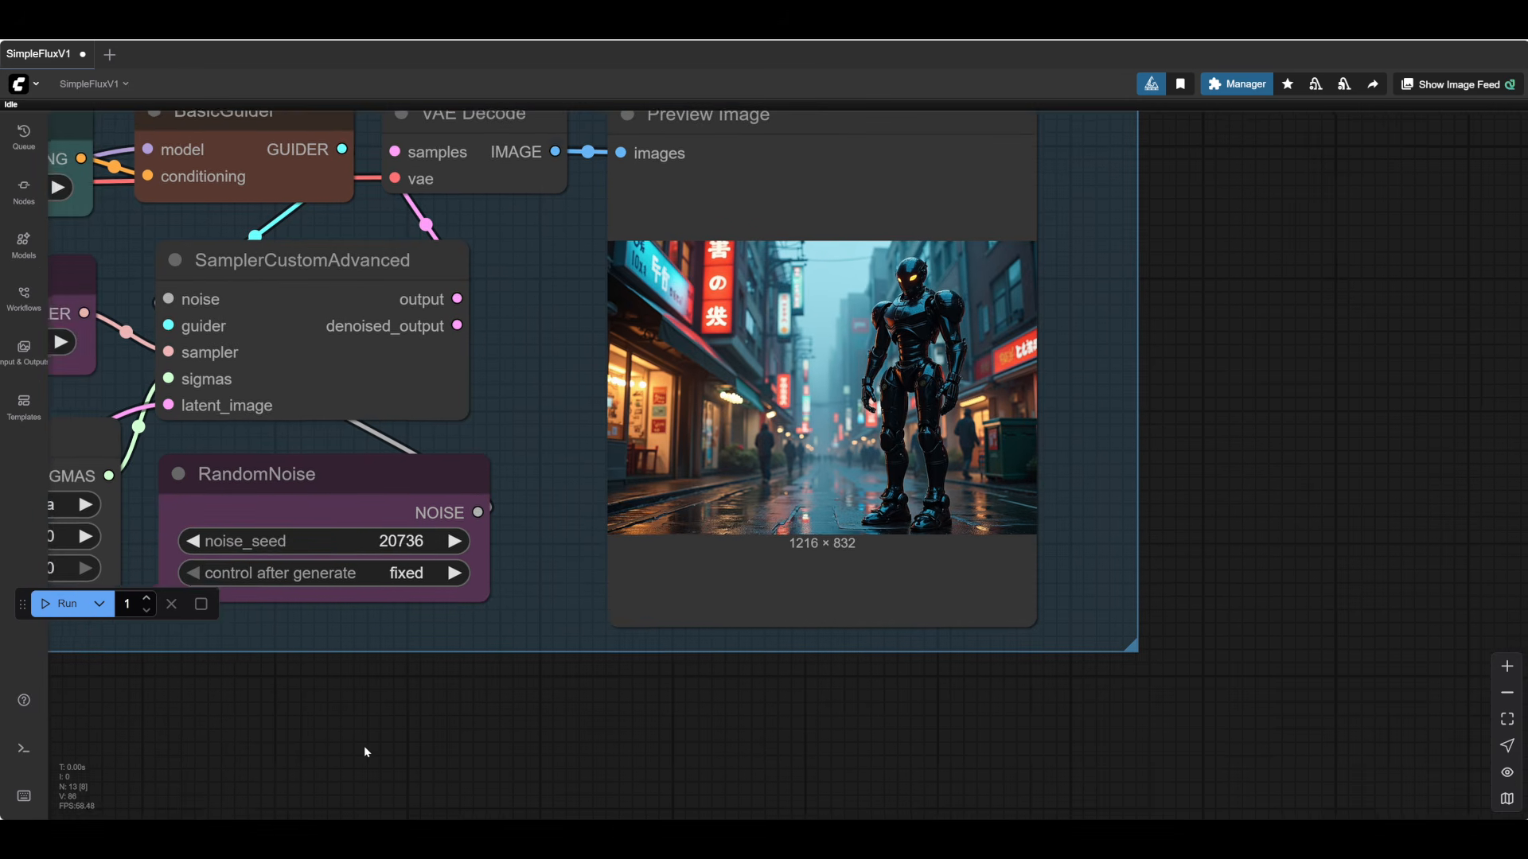
- Insert "belt with technical equipment and tools, " before "City street" in the Text Multiline prompt
{"action": "left_click_drag", "start_coordinate": [370, 741], "coordinate": [787, 715]}
{"action": "left_click_drag", "start_coordinate": [522, 739], "coordinate": [1323, 638]}
{"action": "left_click_drag", "start_coordinate": [369, 702], "coordinate": [514, 737]}
{"action": "scroll", "coordinate": [555, 766], "scroll_direction": "down", "scroll_amount": 1}
{"action": "scroll", "coordinate": [555, 761], "scroll_direction": "down", "scroll_amount": 1}
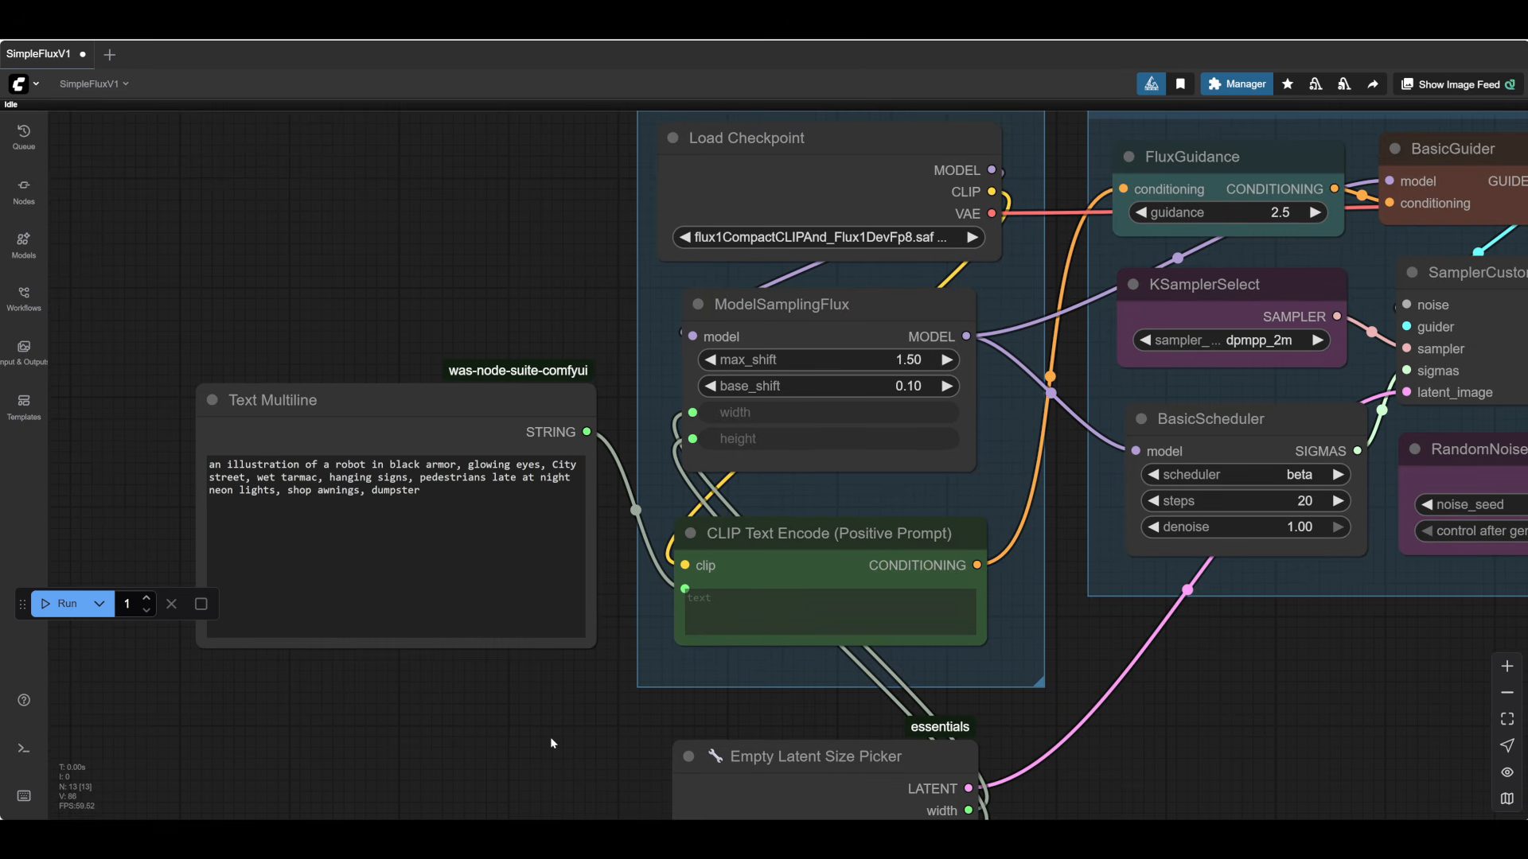
{"action": "mouse_move", "coordinate": [550, 738]}
{"action": "left_mouse_down"}
{"action": "mouse_move", "coordinate": [563, 740]}
{"action": "mouse_move", "coordinate": [553, 754]}
{"action": "left_mouse_up"}
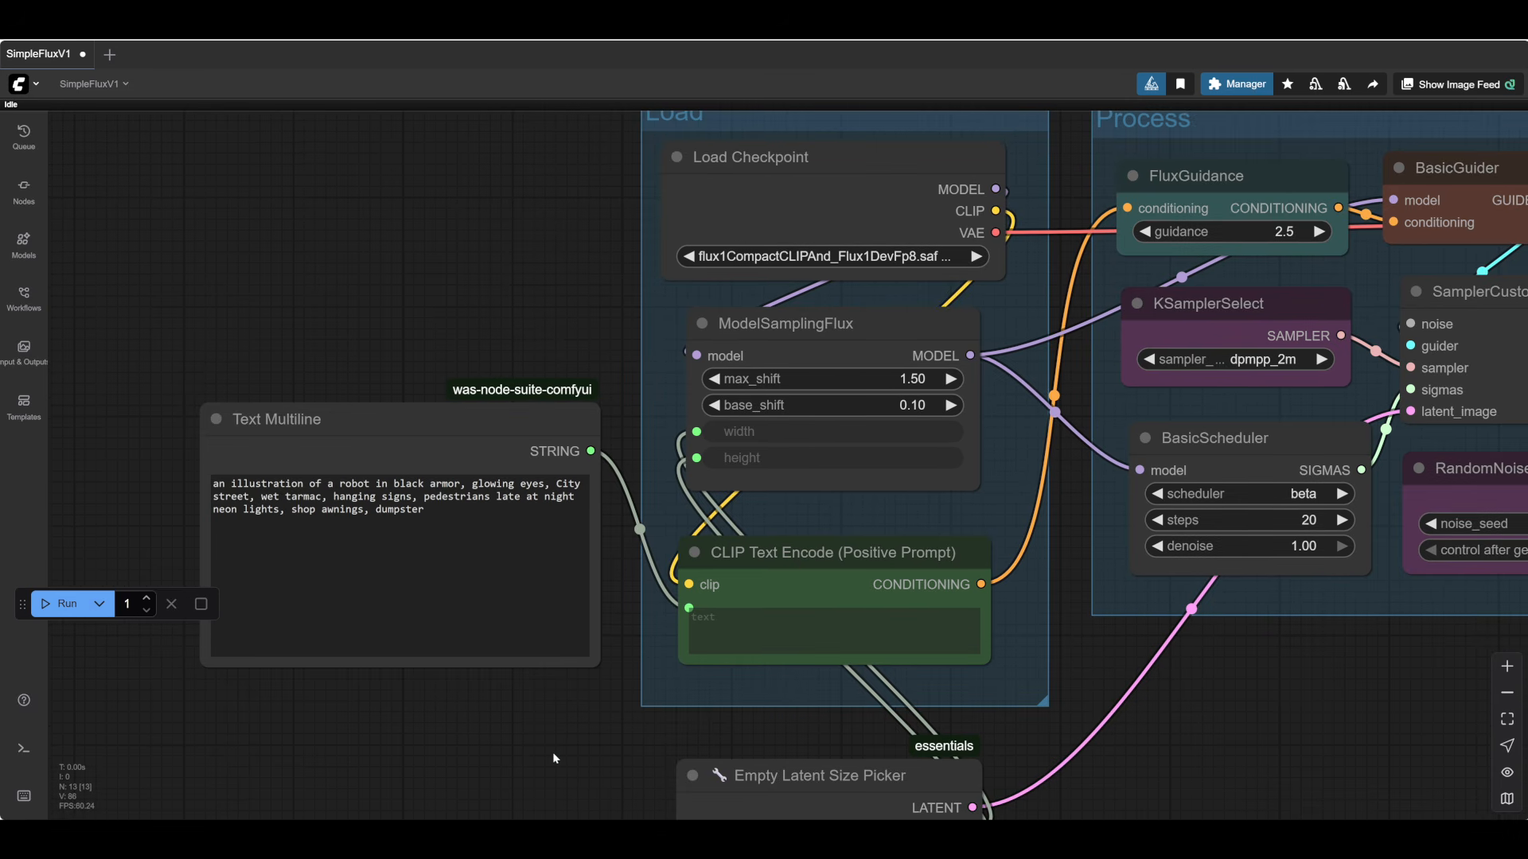
{"action": "scroll", "coordinate": [305, 647], "scroll_direction": "up", "scroll_amount": 5}
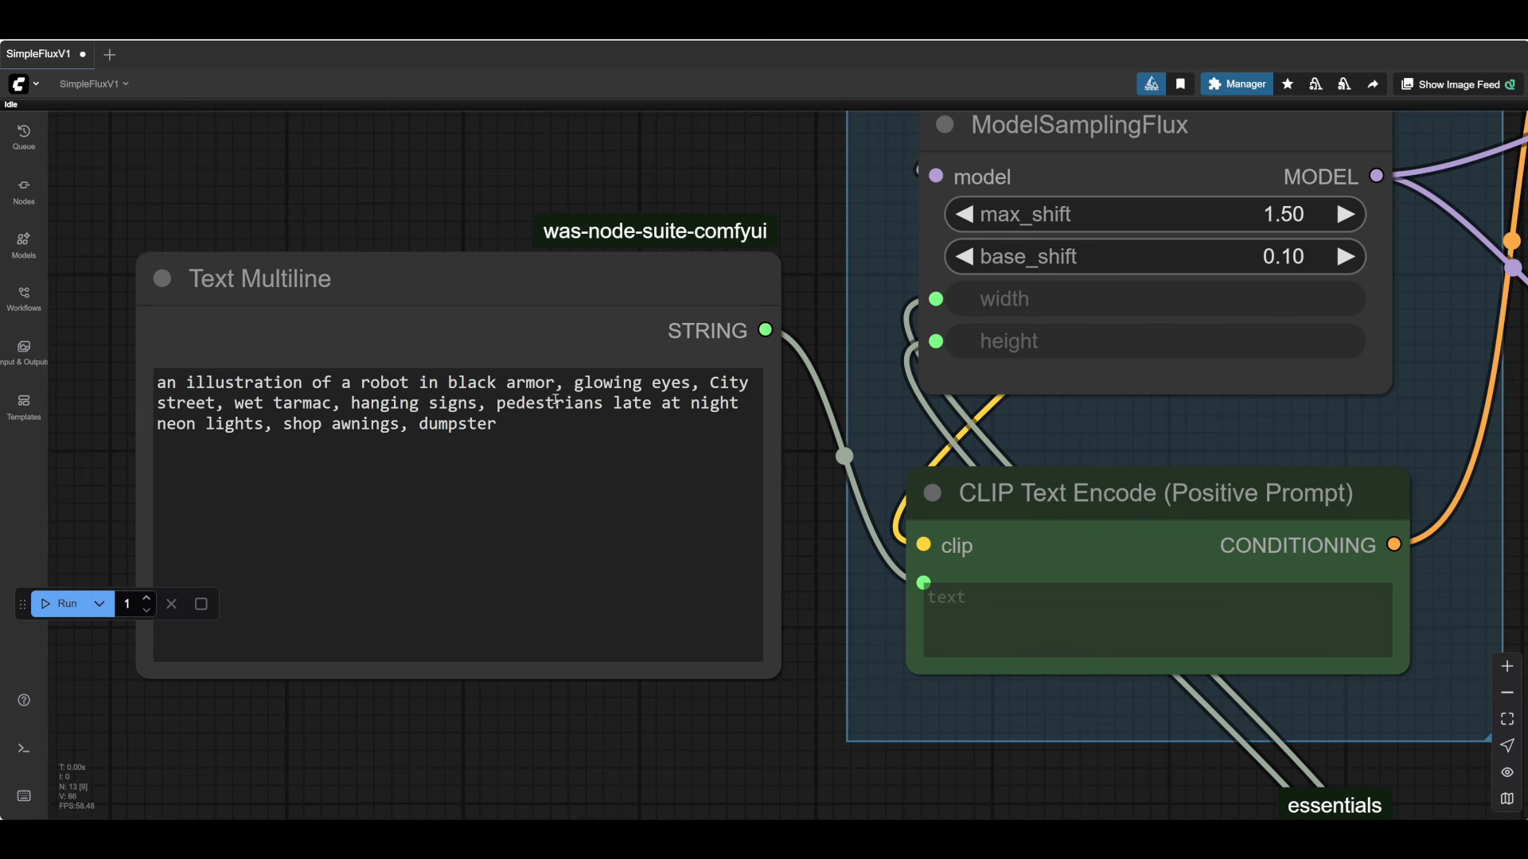
{"action": "left_click", "coordinate": [706, 386]}
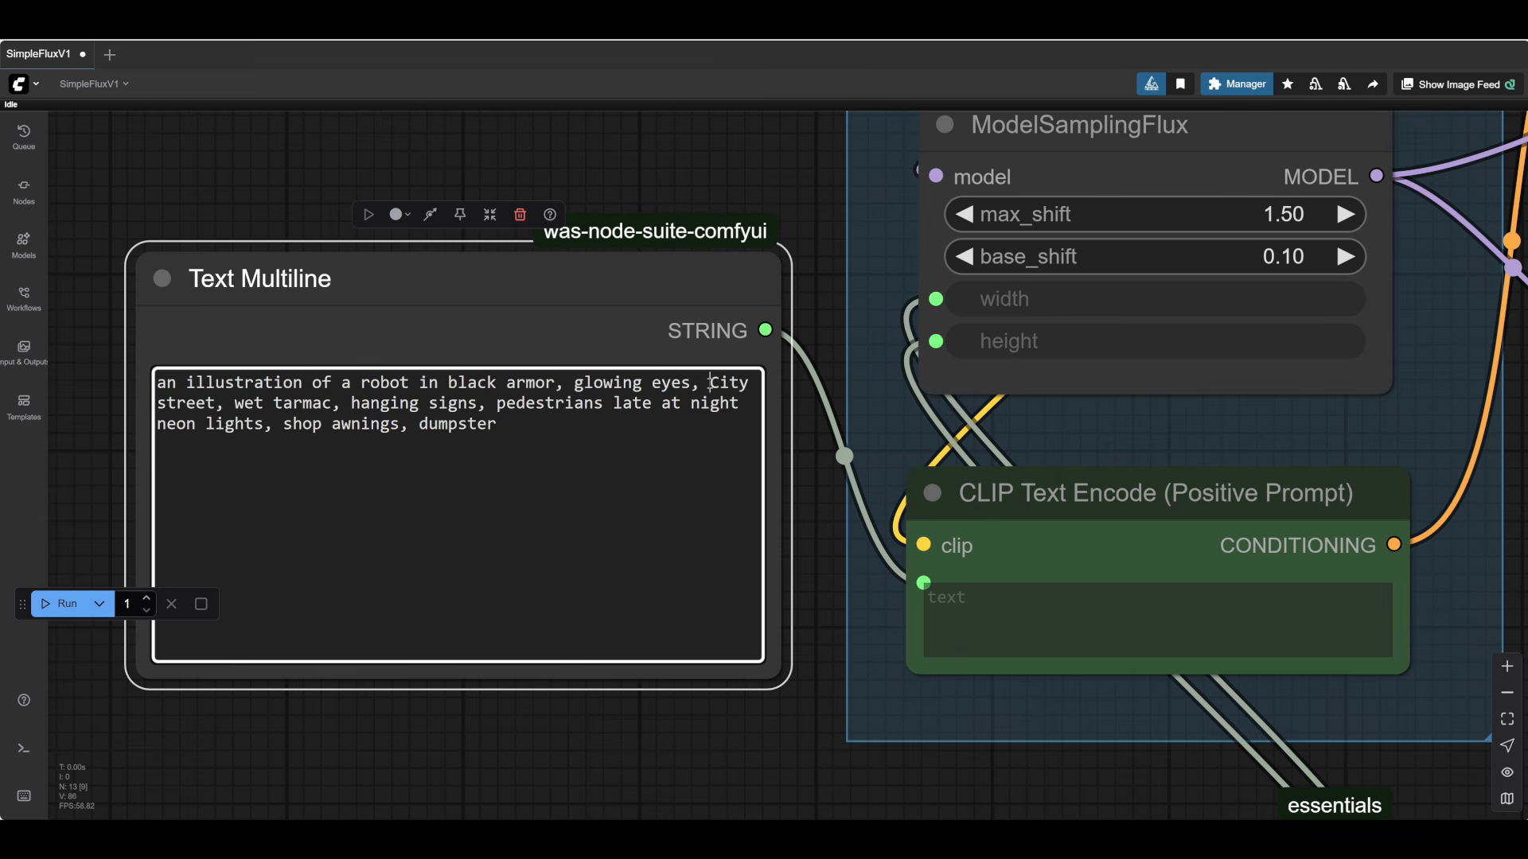
{"action": "type", "text": "belt with technical equipment and tools"}
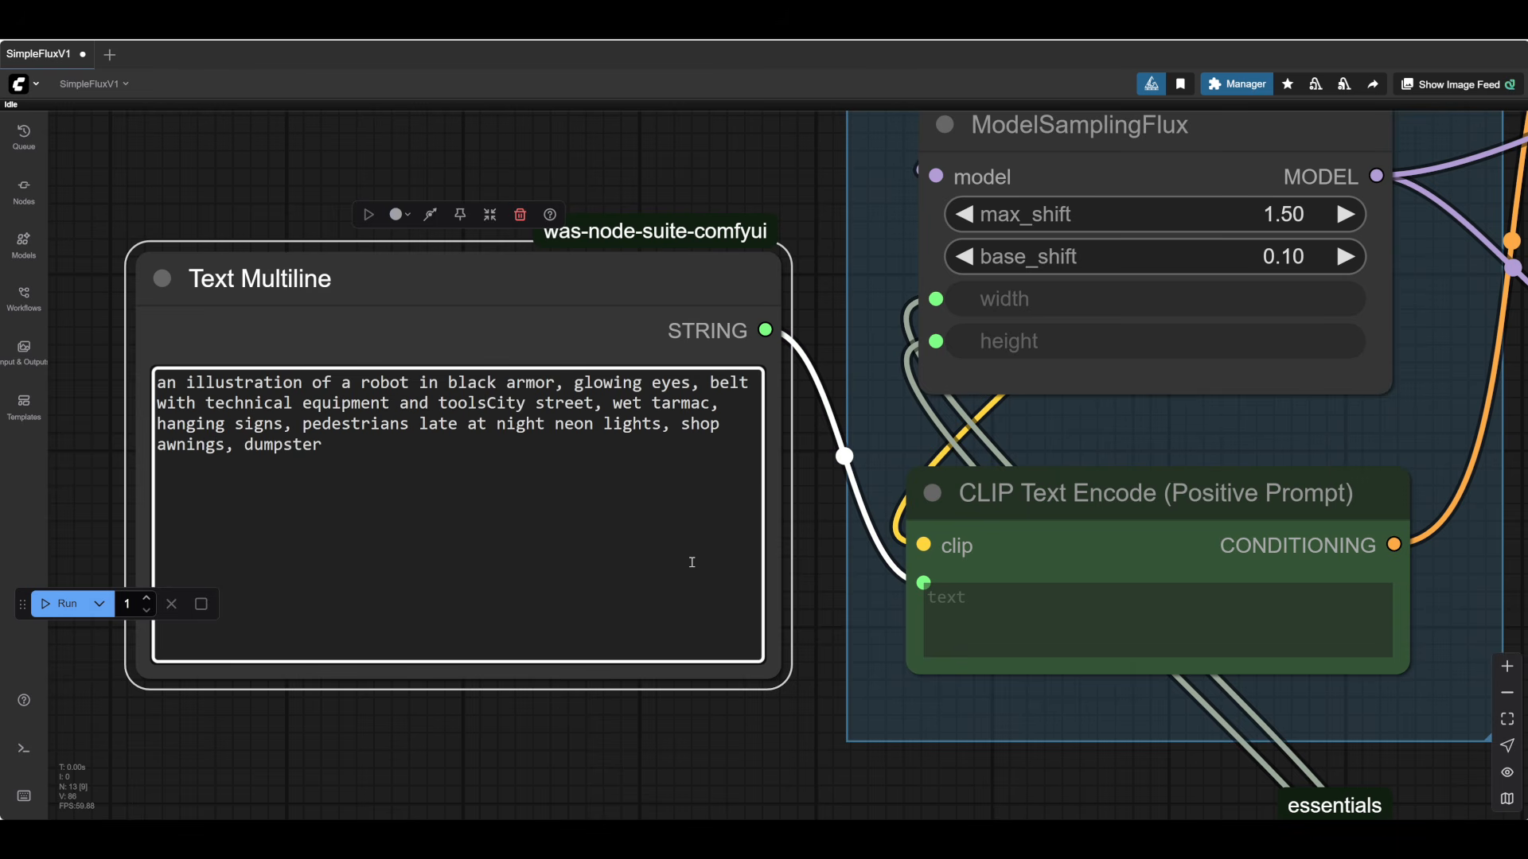
{"action": "type", "text": ","}
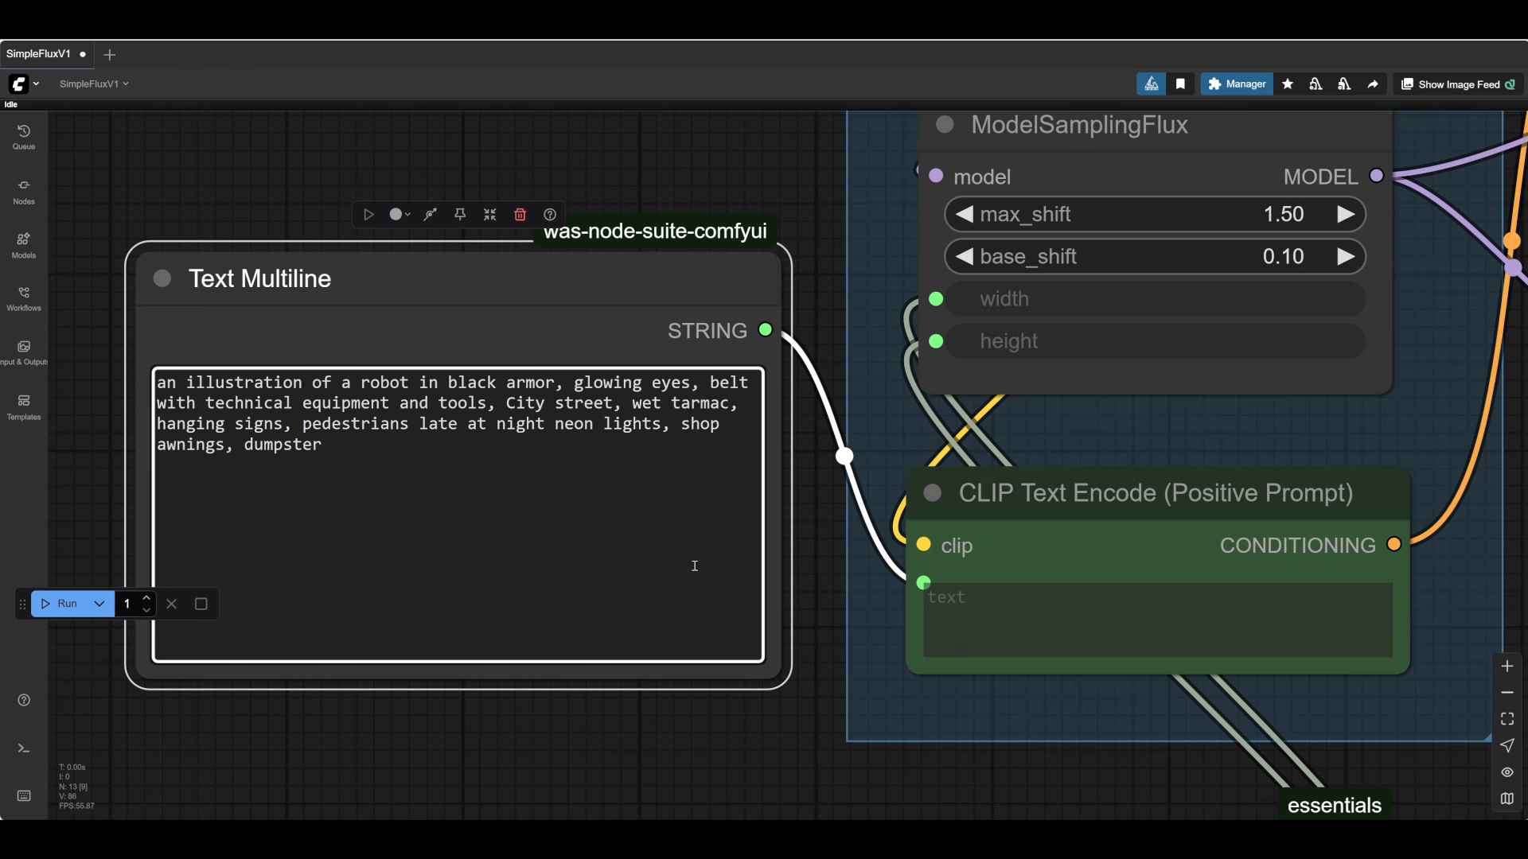
- Run the workflow with the expanded robot description
{"action": "scroll", "coordinate": [750, 757], "scroll_direction": "down", "scroll_amount": 2}
{"action": "left_click_drag", "start_coordinate": [749, 758], "coordinate": [231, 605]}
{"action": "left_click_drag", "start_coordinate": [1448, 678], "coordinate": [334, 811]}
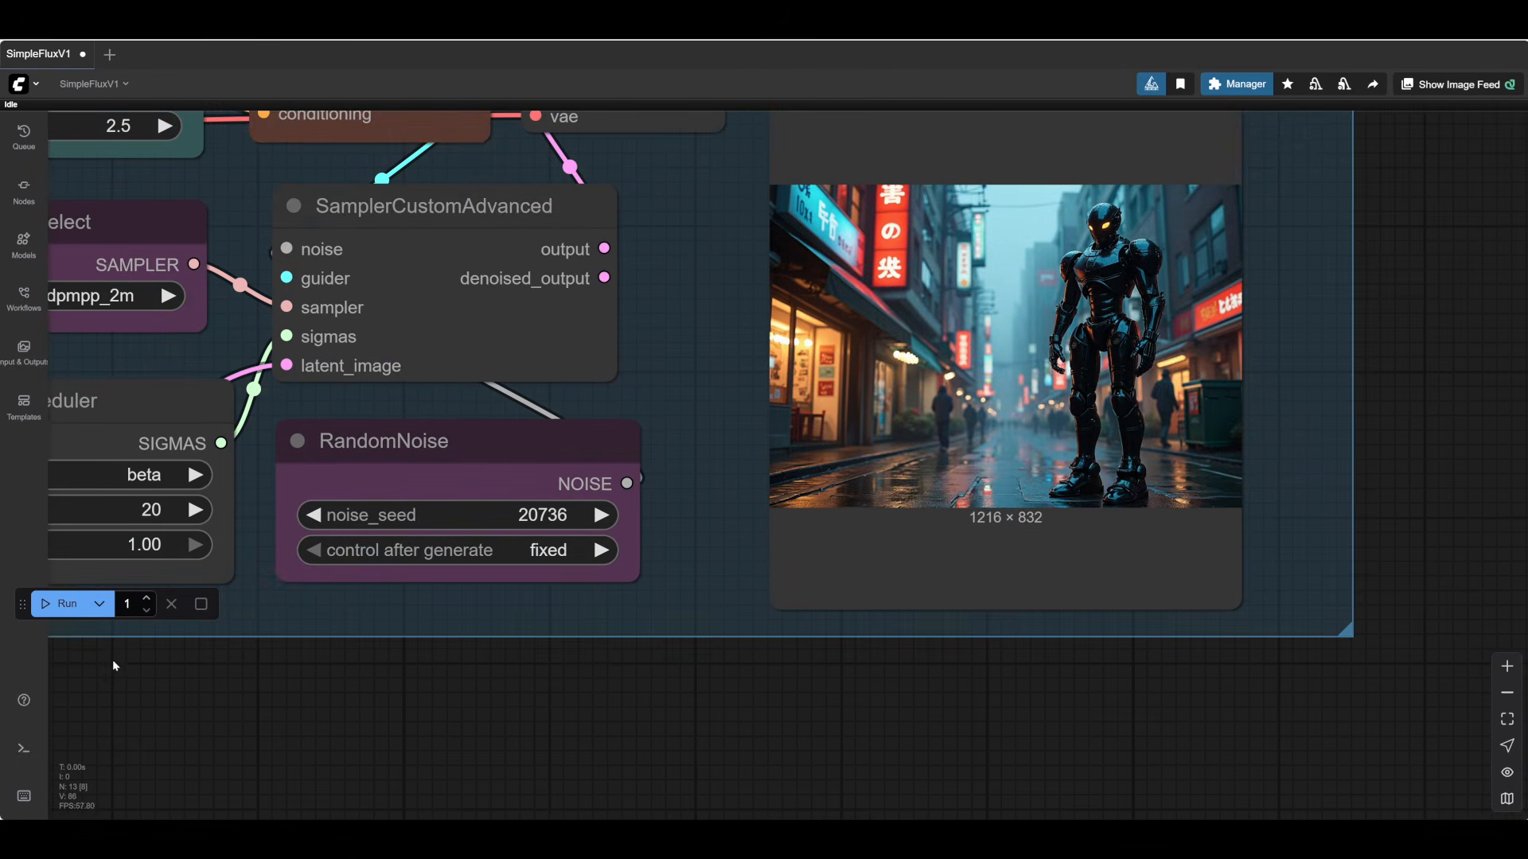
{"action": "left_click", "coordinate": [68, 605]}
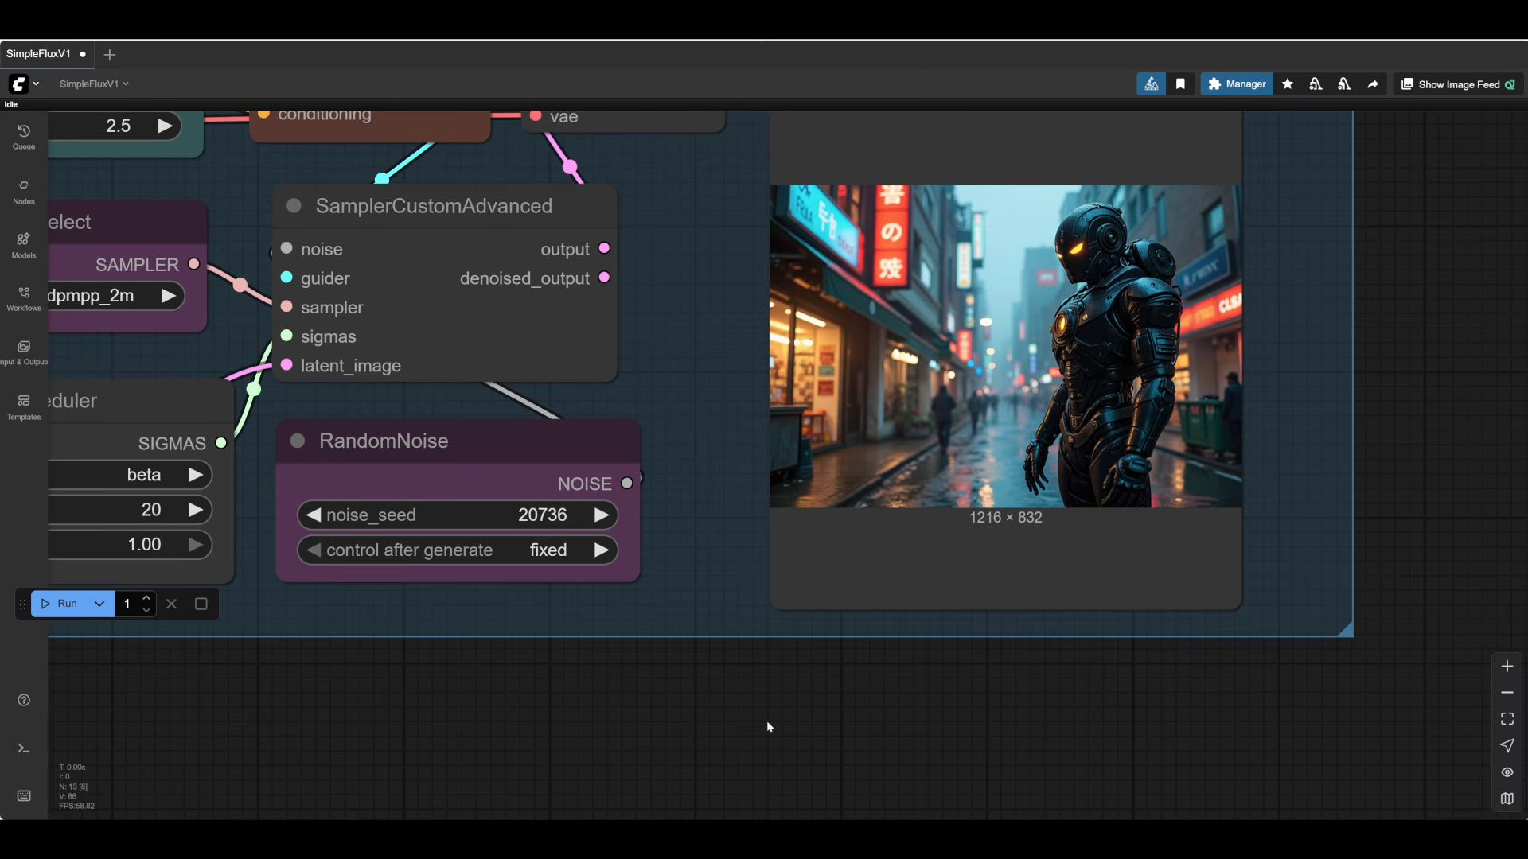
- Inspect the robot and street details of the regenerated image in the Preview Image node up close
{"action": "scroll", "coordinate": [775, 719], "scroll_direction": "down", "scroll_amount": 3}
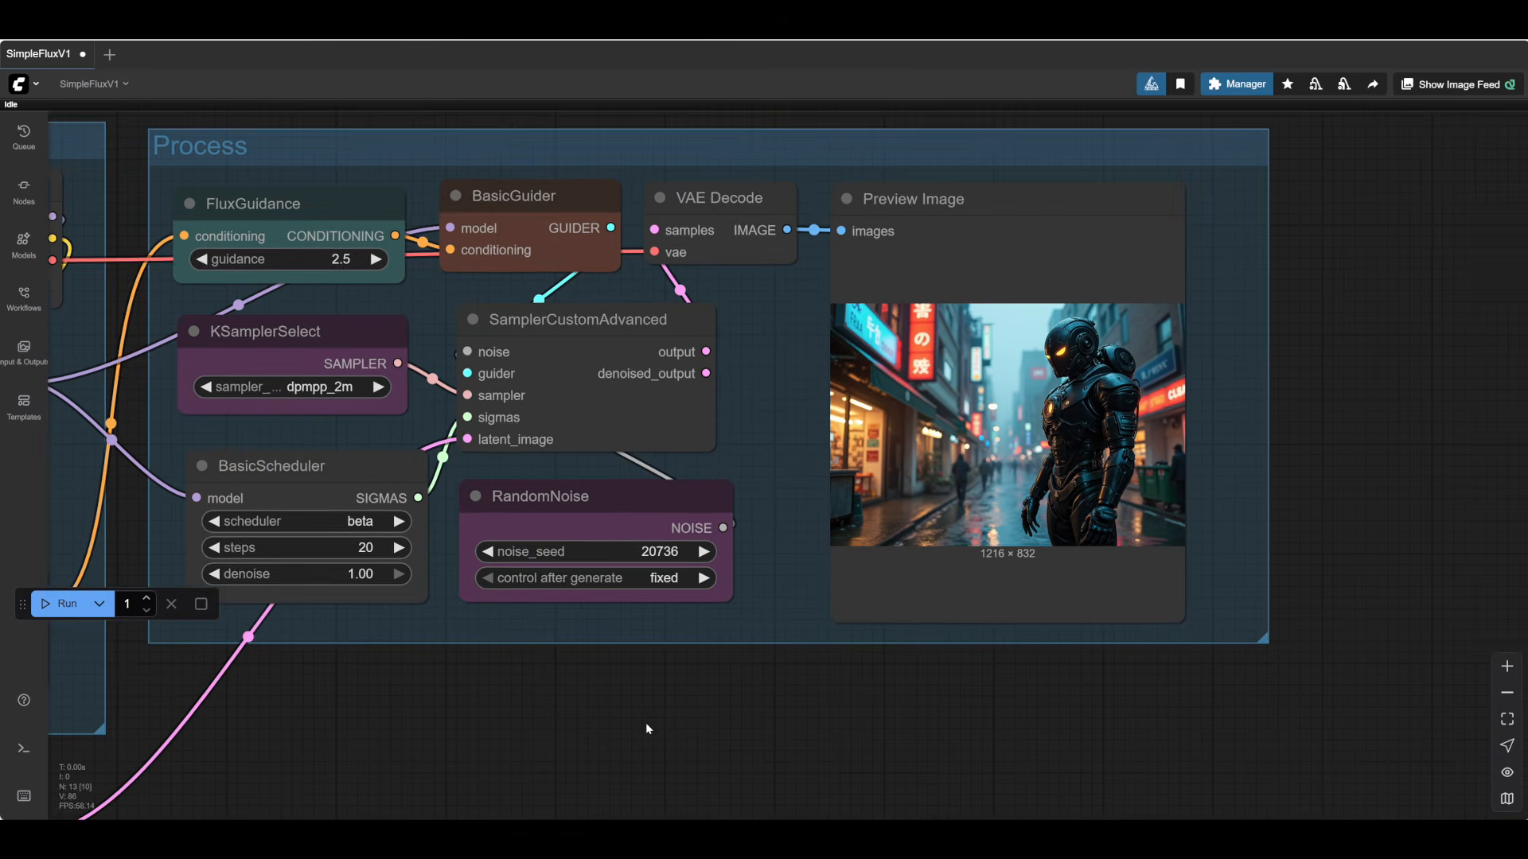
{"action": "left_click_drag", "start_coordinate": [646, 725], "coordinate": [700, 706]}
{"action": "scroll", "coordinate": [795, 680], "scroll_direction": "up", "scroll_amount": 3}
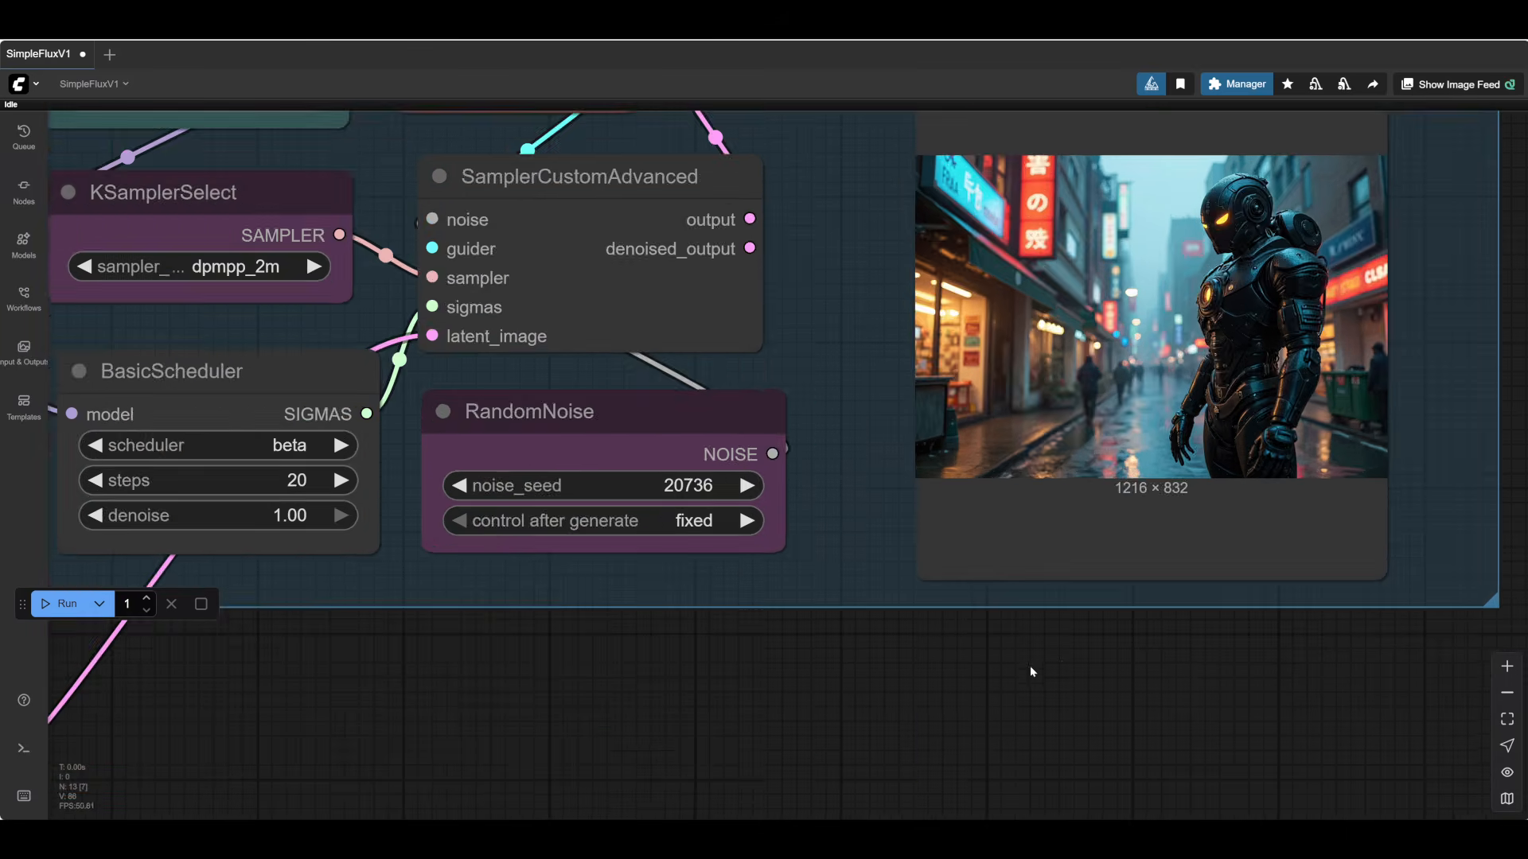
{"action": "left_click_drag", "start_coordinate": [1116, 599], "coordinate": [535, 787]}
{"action": "scroll", "coordinate": [443, 519], "scroll_direction": "up", "scroll_amount": 5}
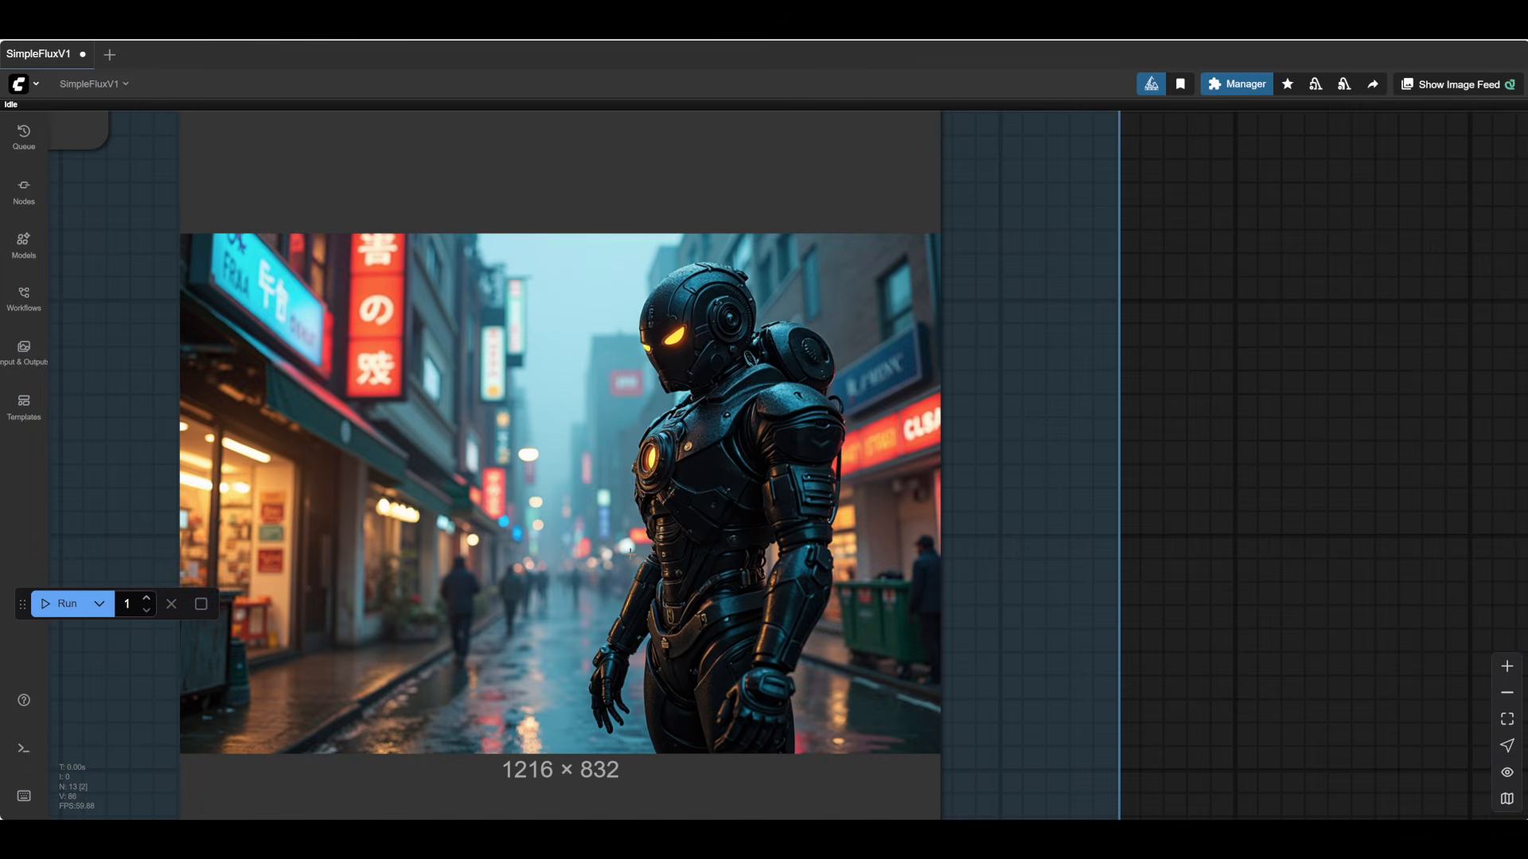
{"action": "scroll", "coordinate": [1241, 643], "scroll_direction": "down", "scroll_amount": 2}
{"action": "left_click_drag", "start_coordinate": [1262, 641], "coordinate": [1314, 600]}
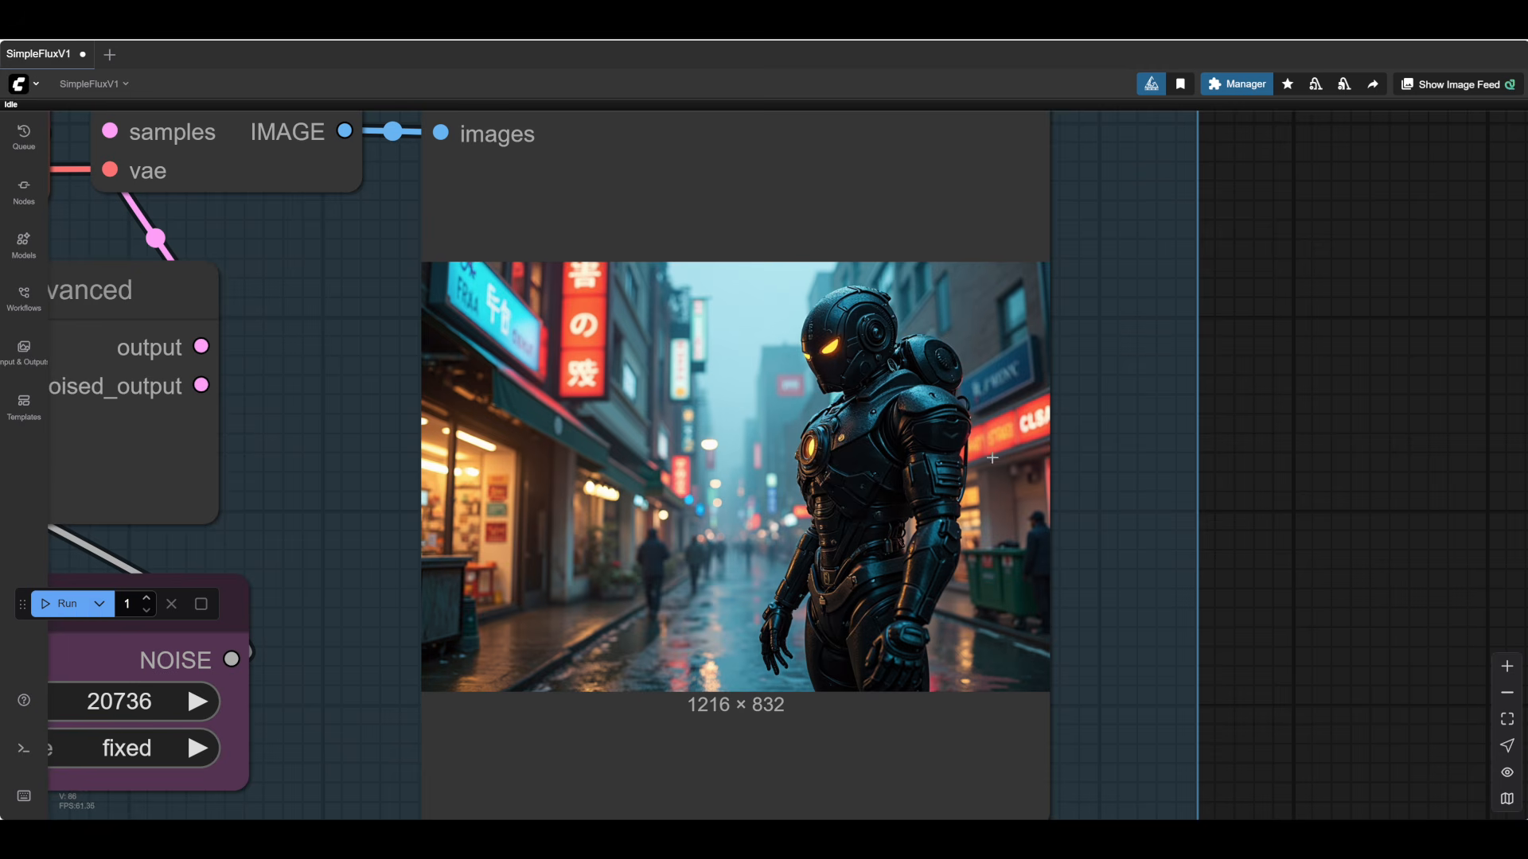
{"action": "scroll", "coordinate": [1325, 593], "scroll_direction": "down", "scroll_amount": 1}
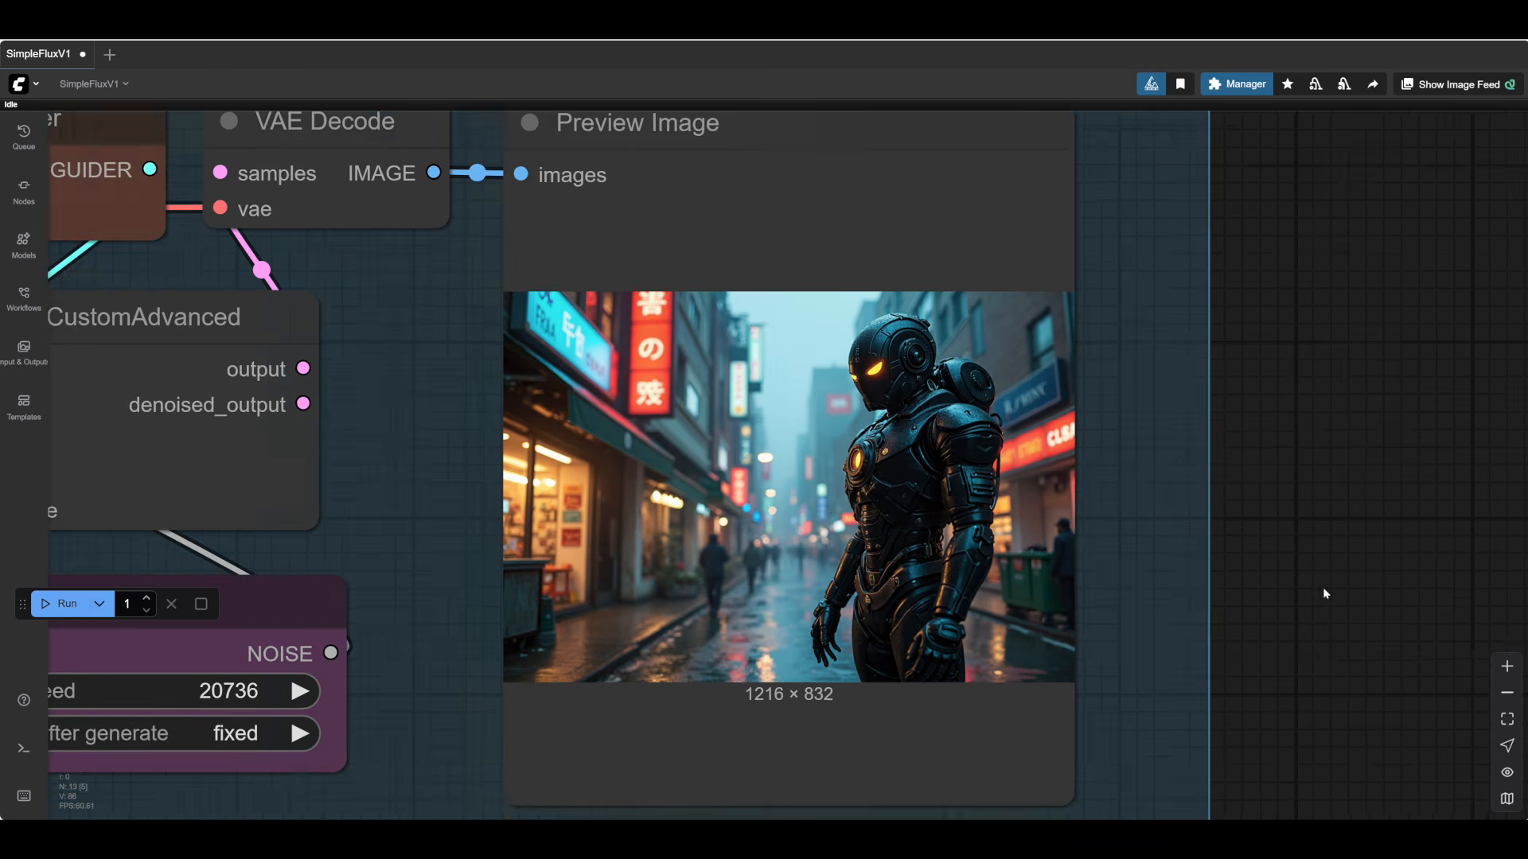
{"action": "scroll", "coordinate": [1322, 593], "scroll_direction": "down", "scroll_amount": 3}
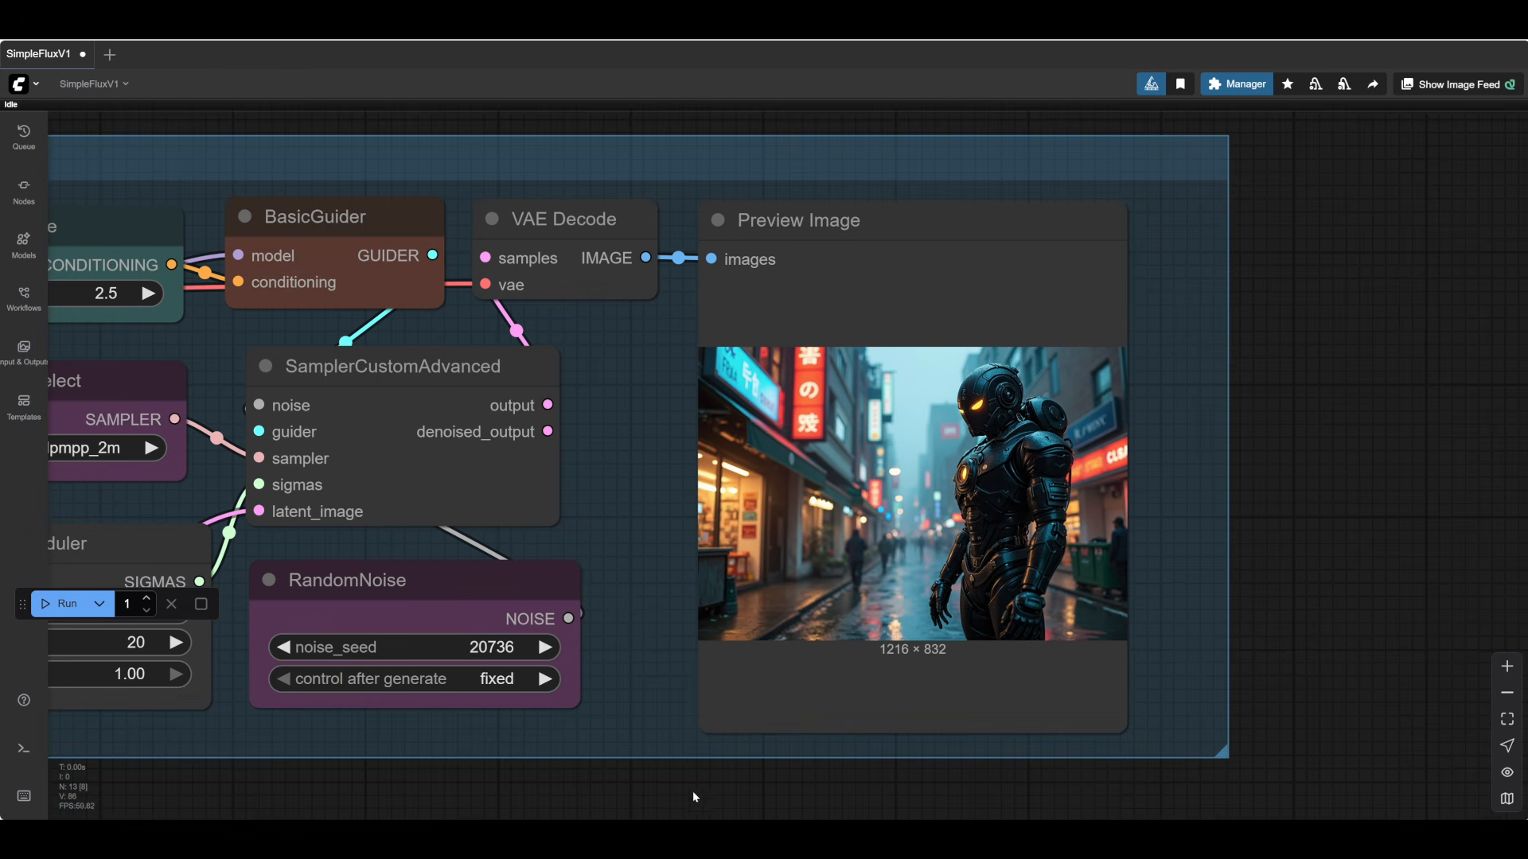
- Review the node graph from the Empty Latent Size Picker and Text Multiline prompt through to the Process group
{"action": "left_click_drag", "start_coordinate": [692, 791], "coordinate": [798, 747]}
{"action": "scroll", "coordinate": [806, 723], "scroll_direction": "down", "scroll_amount": 2}
{"action": "left_click_drag", "start_coordinate": [391, 766], "coordinate": [916, 630]}
{"action": "scroll", "coordinate": [863, 646], "scroll_direction": "down", "scroll_amount": 1}
{"action": "left_click_drag", "start_coordinate": [787, 749], "coordinate": [839, 644]}
{"action": "left_click_drag", "start_coordinate": [696, 681], "coordinate": [783, 594]}
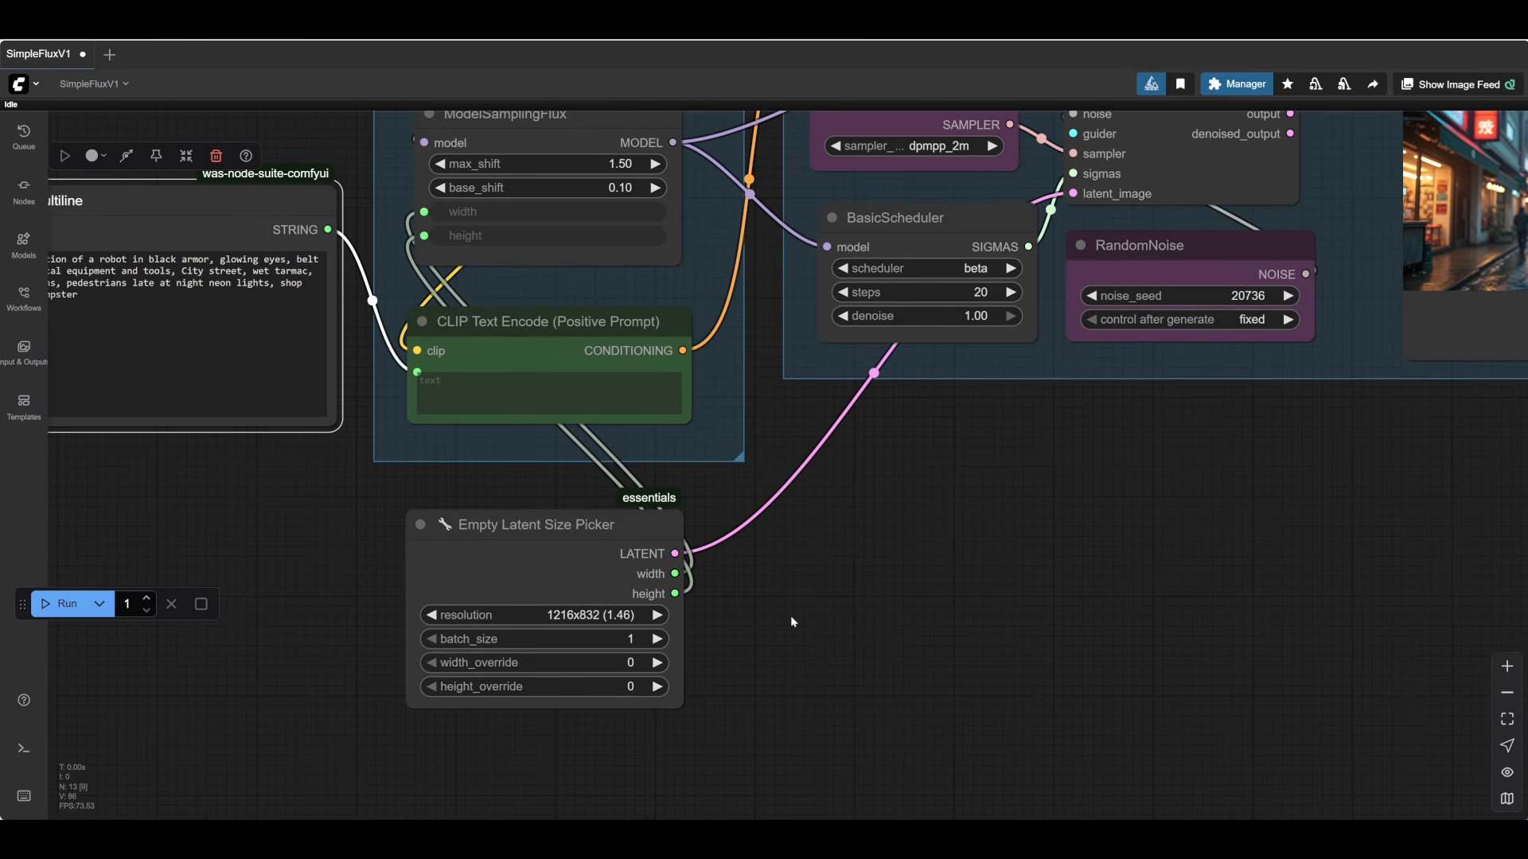
{"action": "left_click_drag", "start_coordinate": [313, 549], "coordinate": [629, 629]}
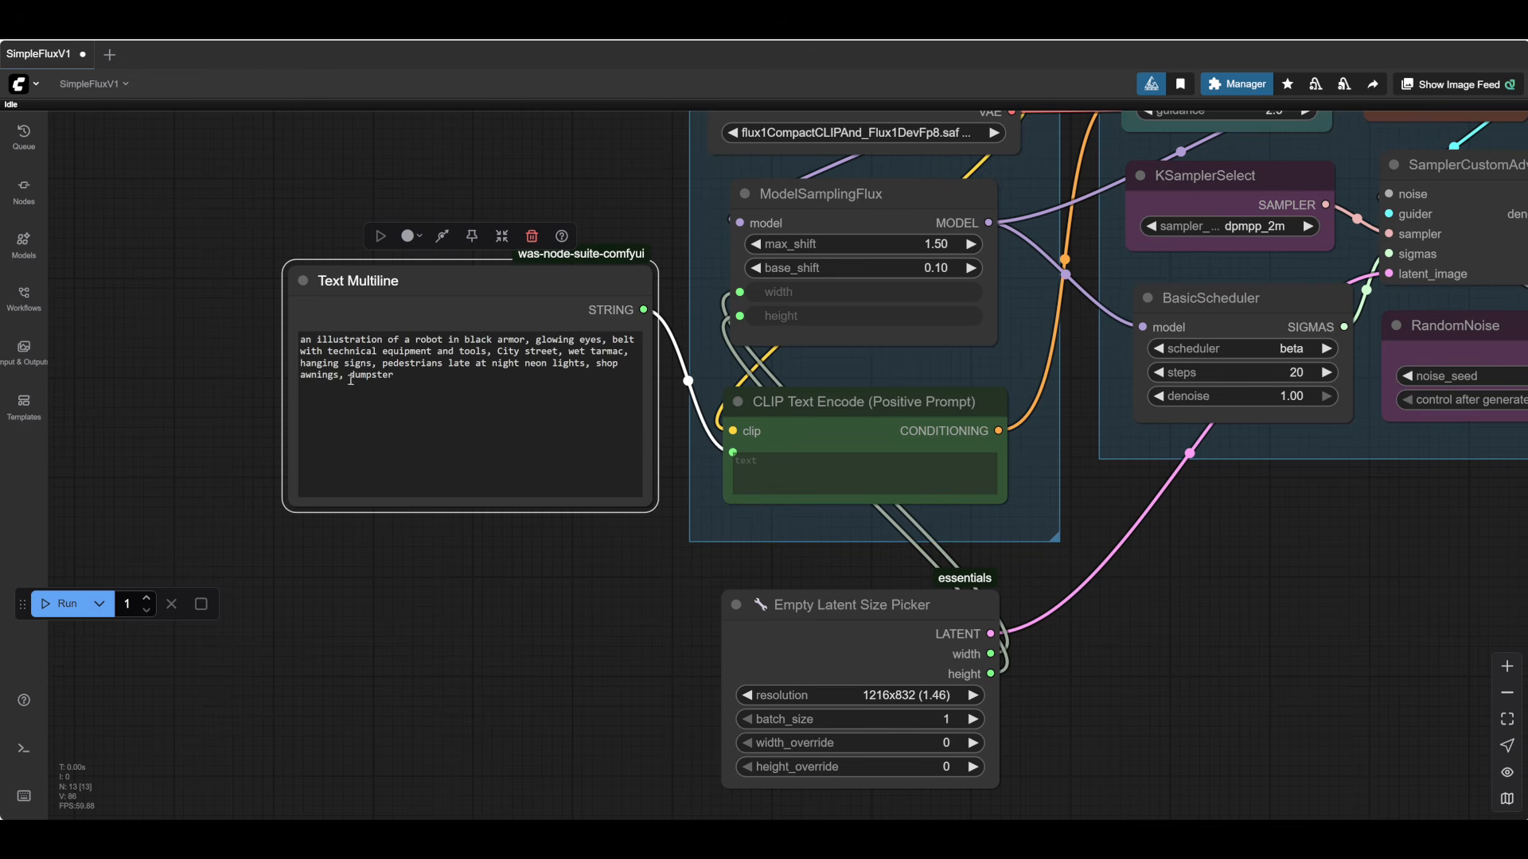
{"action": "left_click_drag", "start_coordinate": [538, 659], "coordinate": [116, 631]}
{"action": "scroll", "coordinate": [1022, 656], "scroll_direction": "down", "scroll_amount": 3}
{"action": "left_click_drag", "start_coordinate": [1127, 647], "coordinate": [1060, 678]}
{"action": "left_click_drag", "start_coordinate": [895, 700], "coordinate": [1003, 654]}
{"action": "scroll", "coordinate": [918, 678], "scroll_direction": "up", "scroll_amount": 1}
{"action": "scroll", "coordinate": [919, 678], "scroll_direction": "down", "scroll_amount": 1}
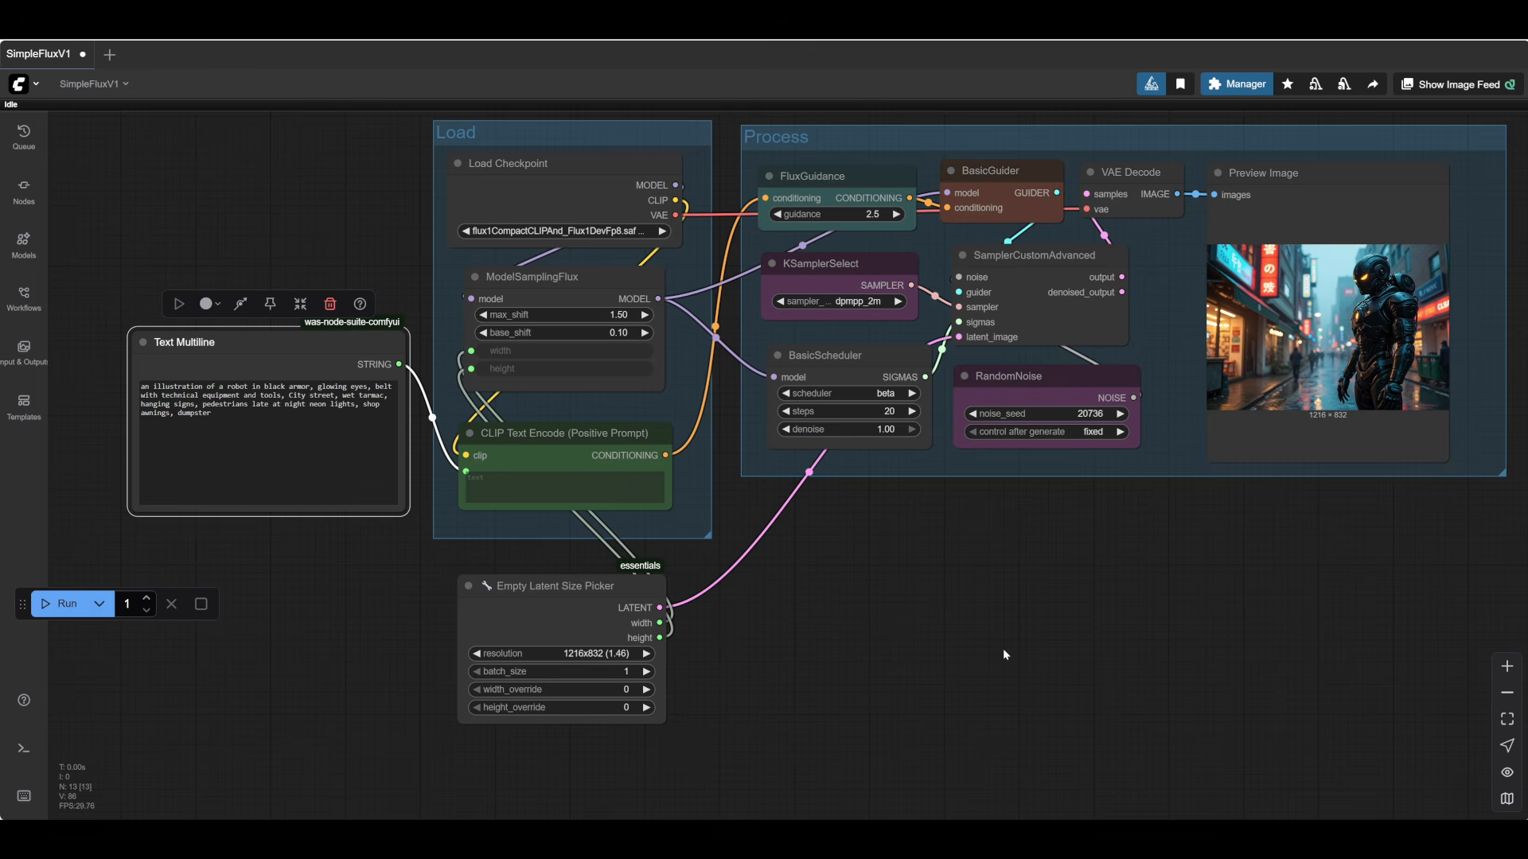
- Add a Load Image node in the empty space below the Text Multiline node
{"action": "left_click_drag", "start_coordinate": [1039, 603], "coordinate": [1040, 603]}
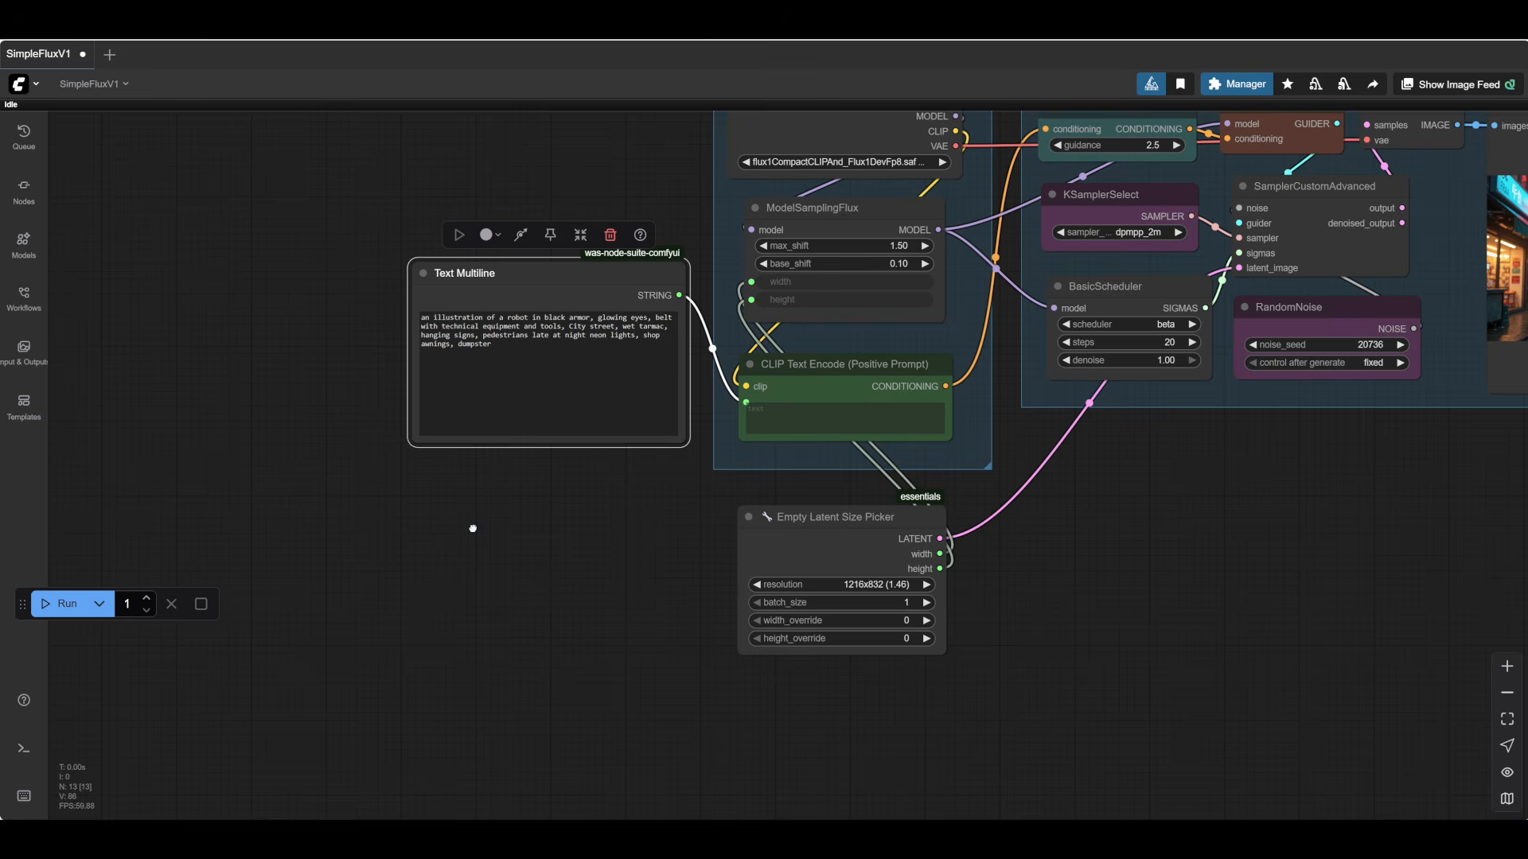
{"action": "double_click", "coordinate": [473, 529]}
{"action": "left_click", "coordinate": [735, 399]}
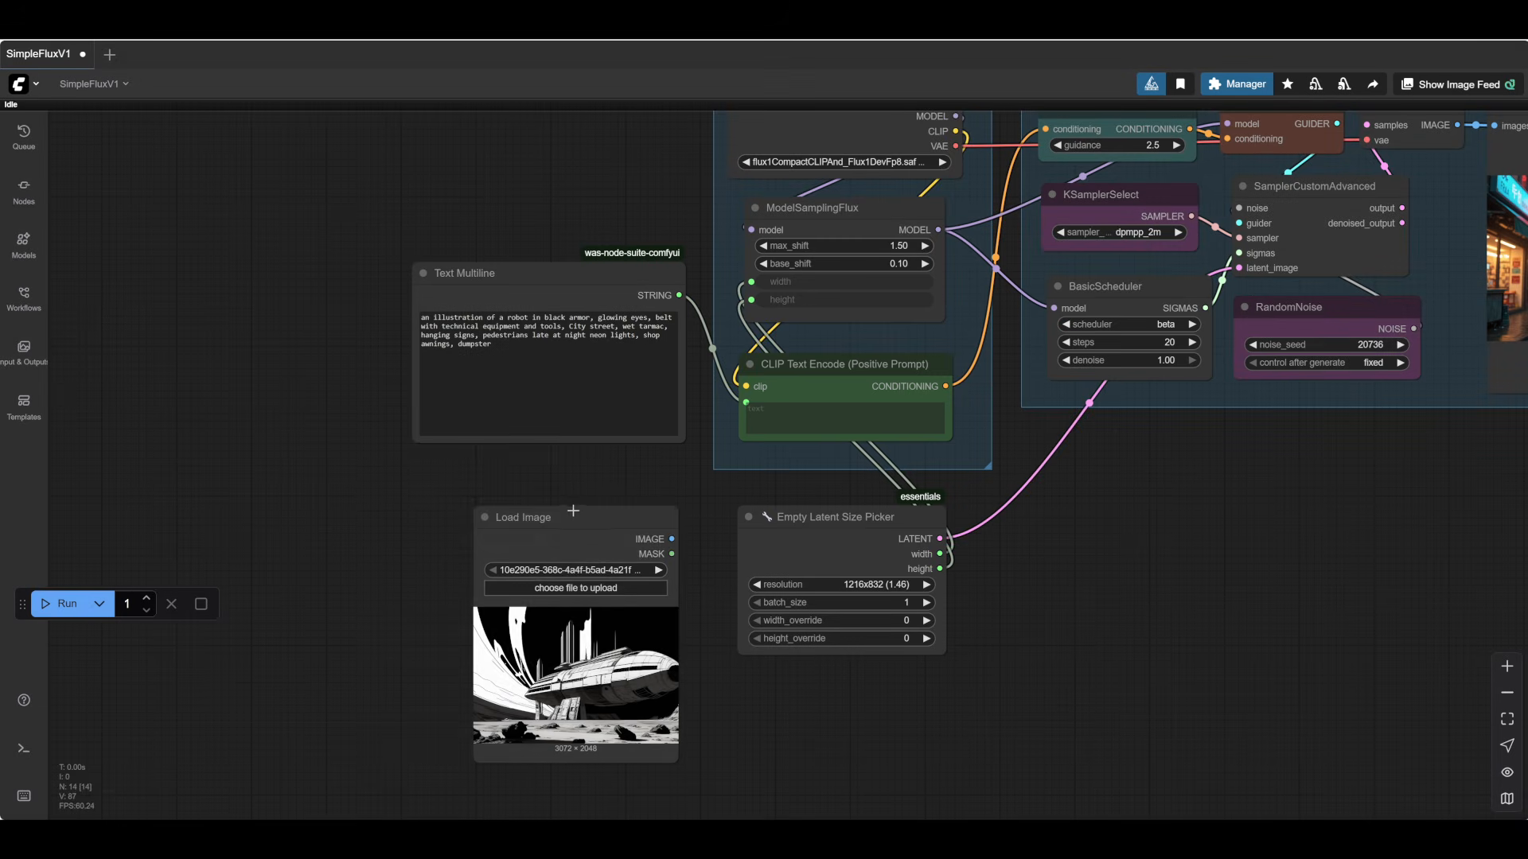
{"action": "left_click_drag", "start_coordinate": [711, 670], "coordinate": [721, 605]}
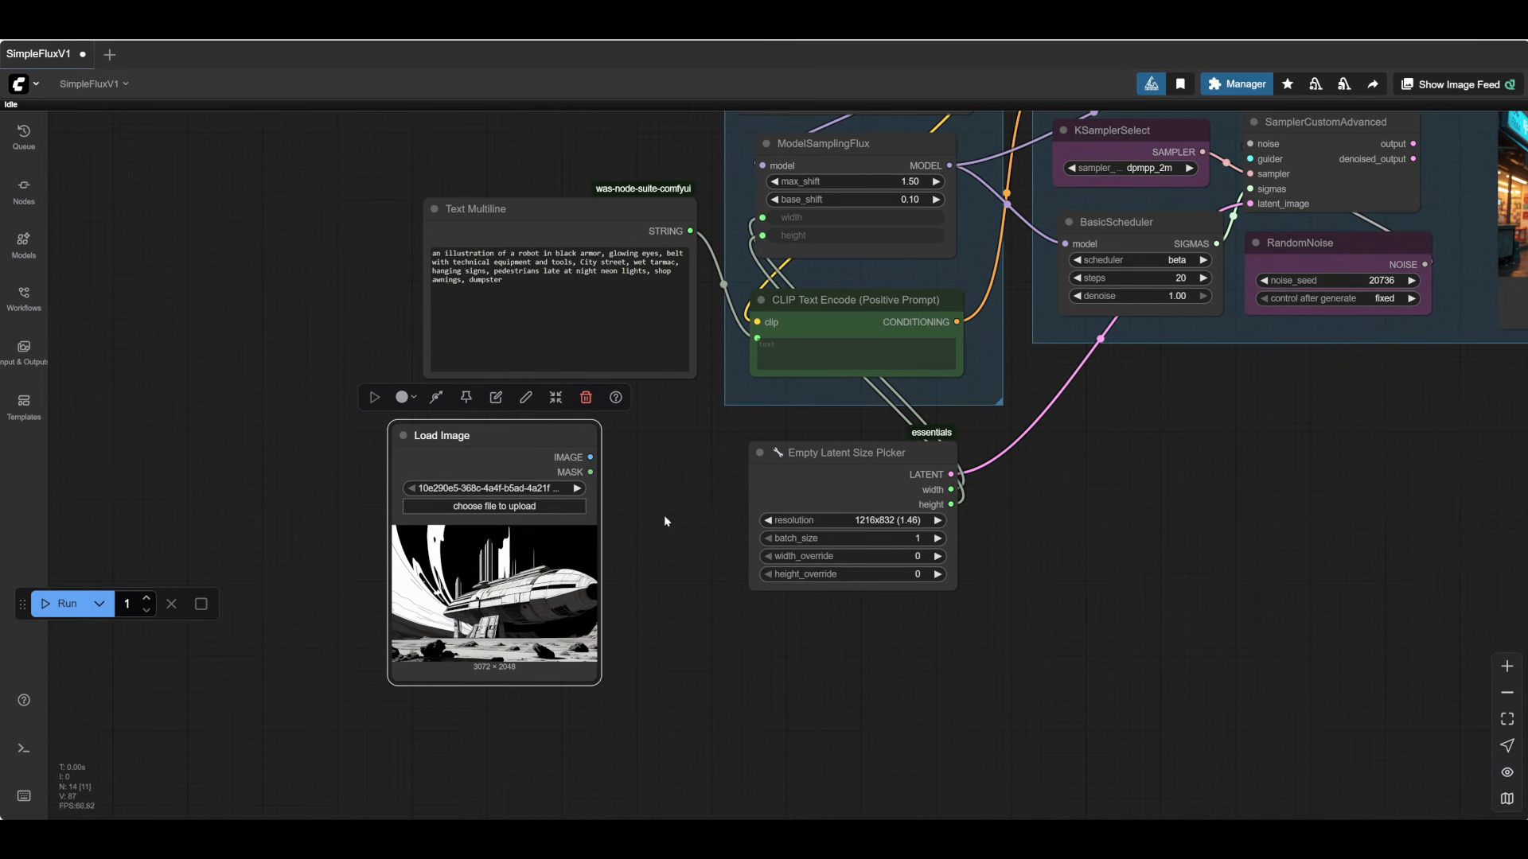
- Create a VAE Encode node from the Load Image node's IMAGE output and move it beneath the Process group
{"action": "left_click_drag", "start_coordinate": [589, 456], "coordinate": [843, 634]}
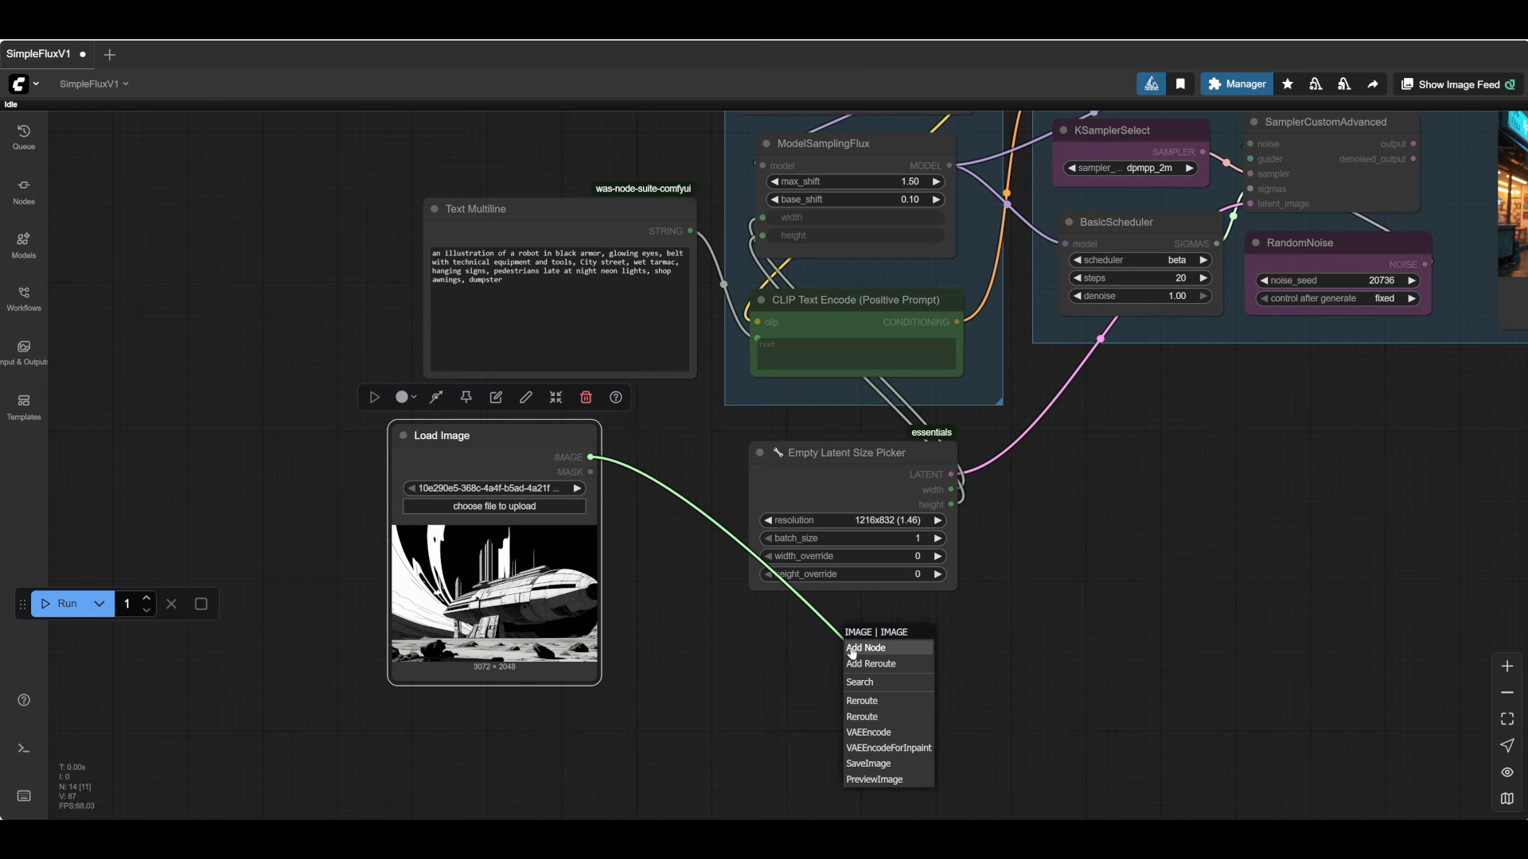
{"action": "left_click", "coordinate": [857, 733]}
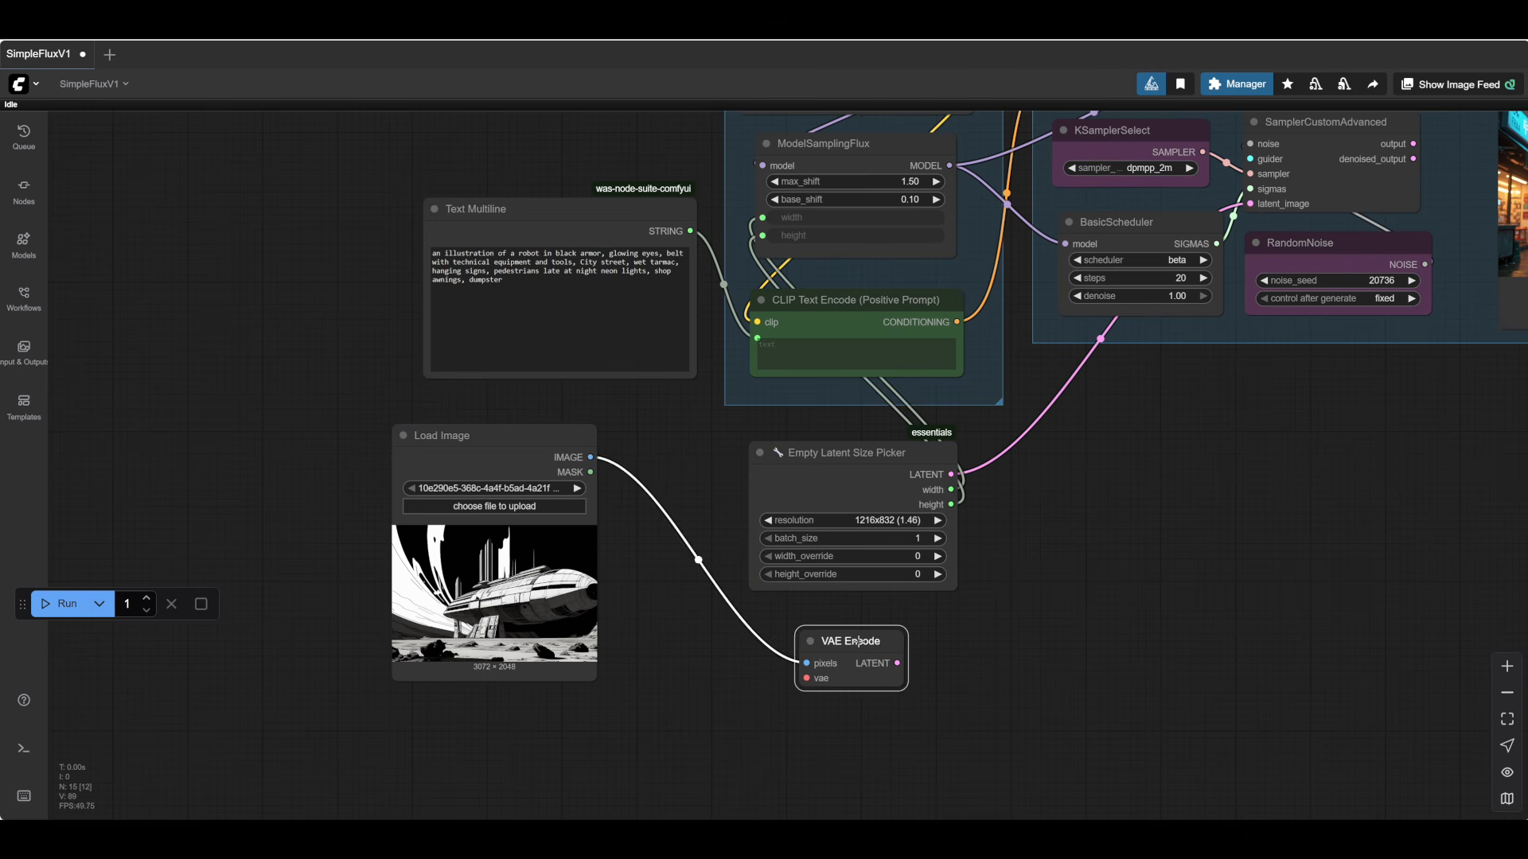
{"action": "left_click_drag", "start_coordinate": [856, 633], "coordinate": [1122, 399]}
- Extend the Process group downward to hold the VAE Encode node below BasicScheduler, nudging the RandomNoise node and the group into place
{"action": "left_click_drag", "start_coordinate": [1192, 439], "coordinate": [545, 807]}
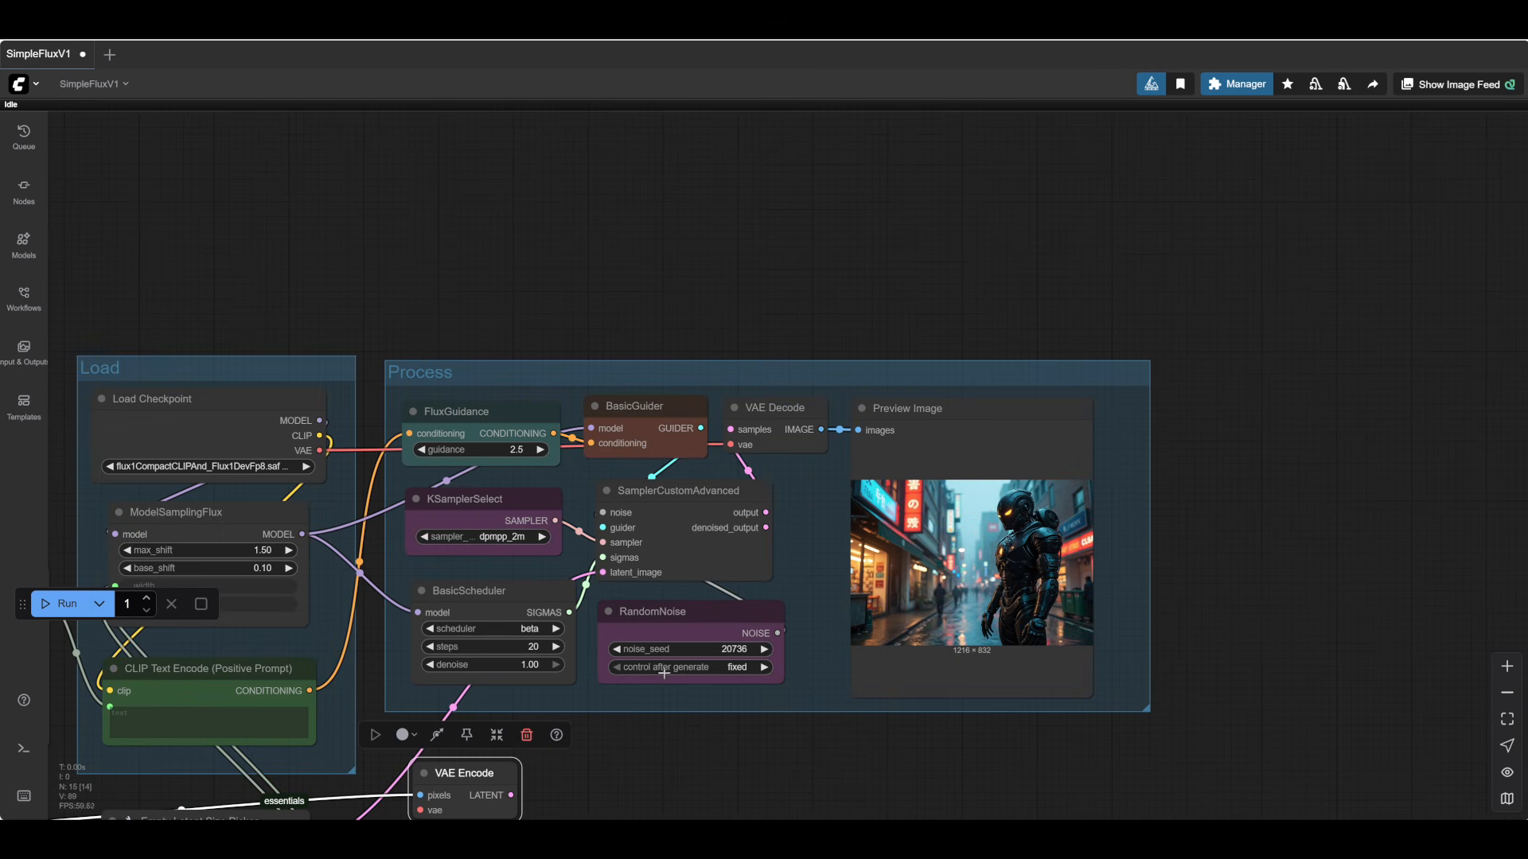
{"action": "left_click_drag", "start_coordinate": [701, 612], "coordinate": [719, 613]}
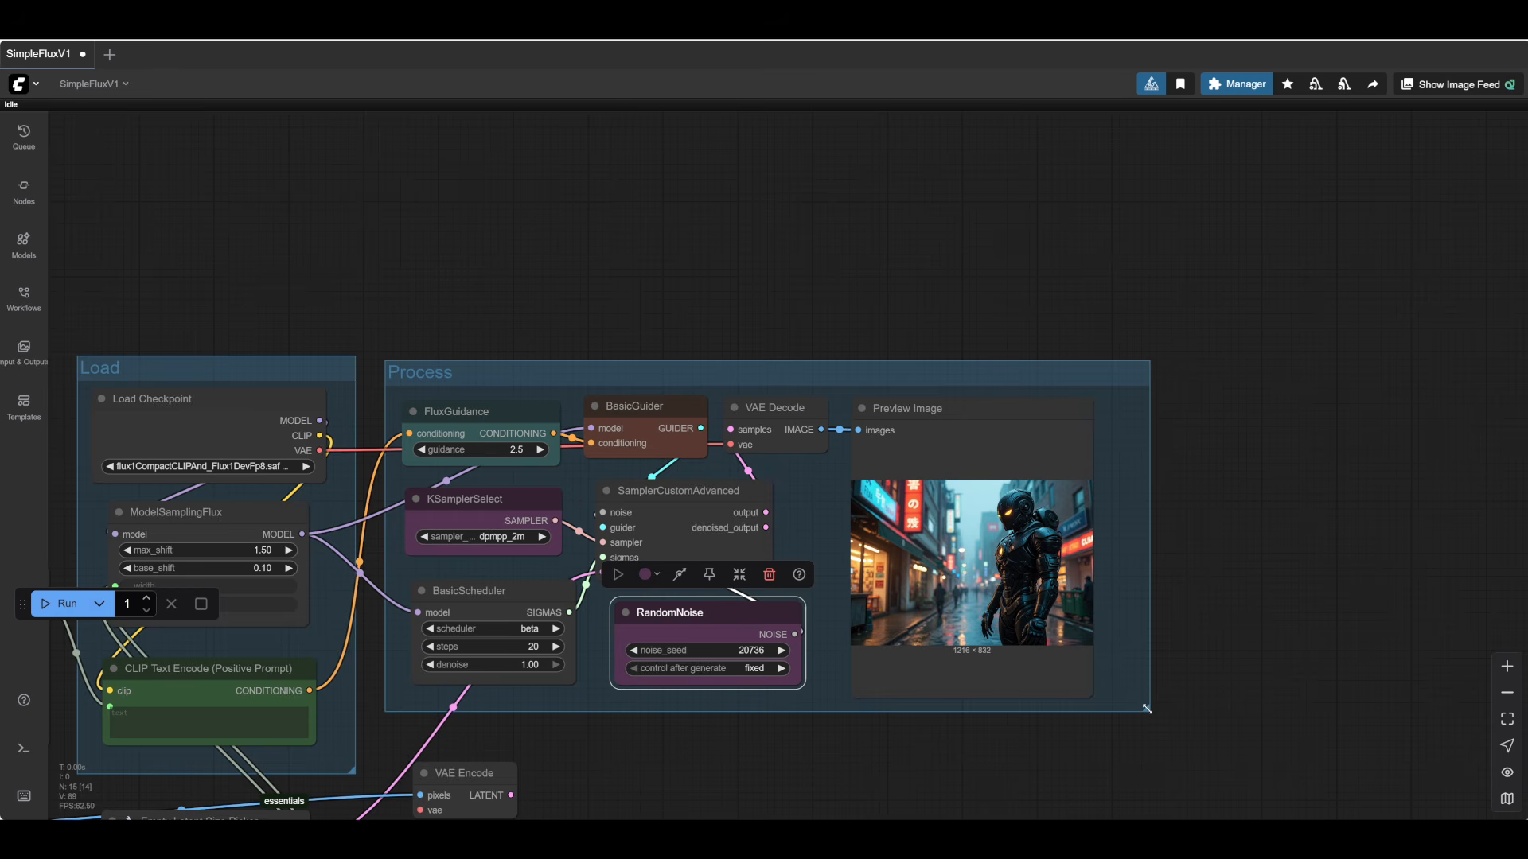
{"action": "left_click_drag", "start_coordinate": [1143, 710], "coordinate": [1155, 769]}
{"action": "left_click_drag", "start_coordinate": [1156, 769], "coordinate": [1157, 776]}
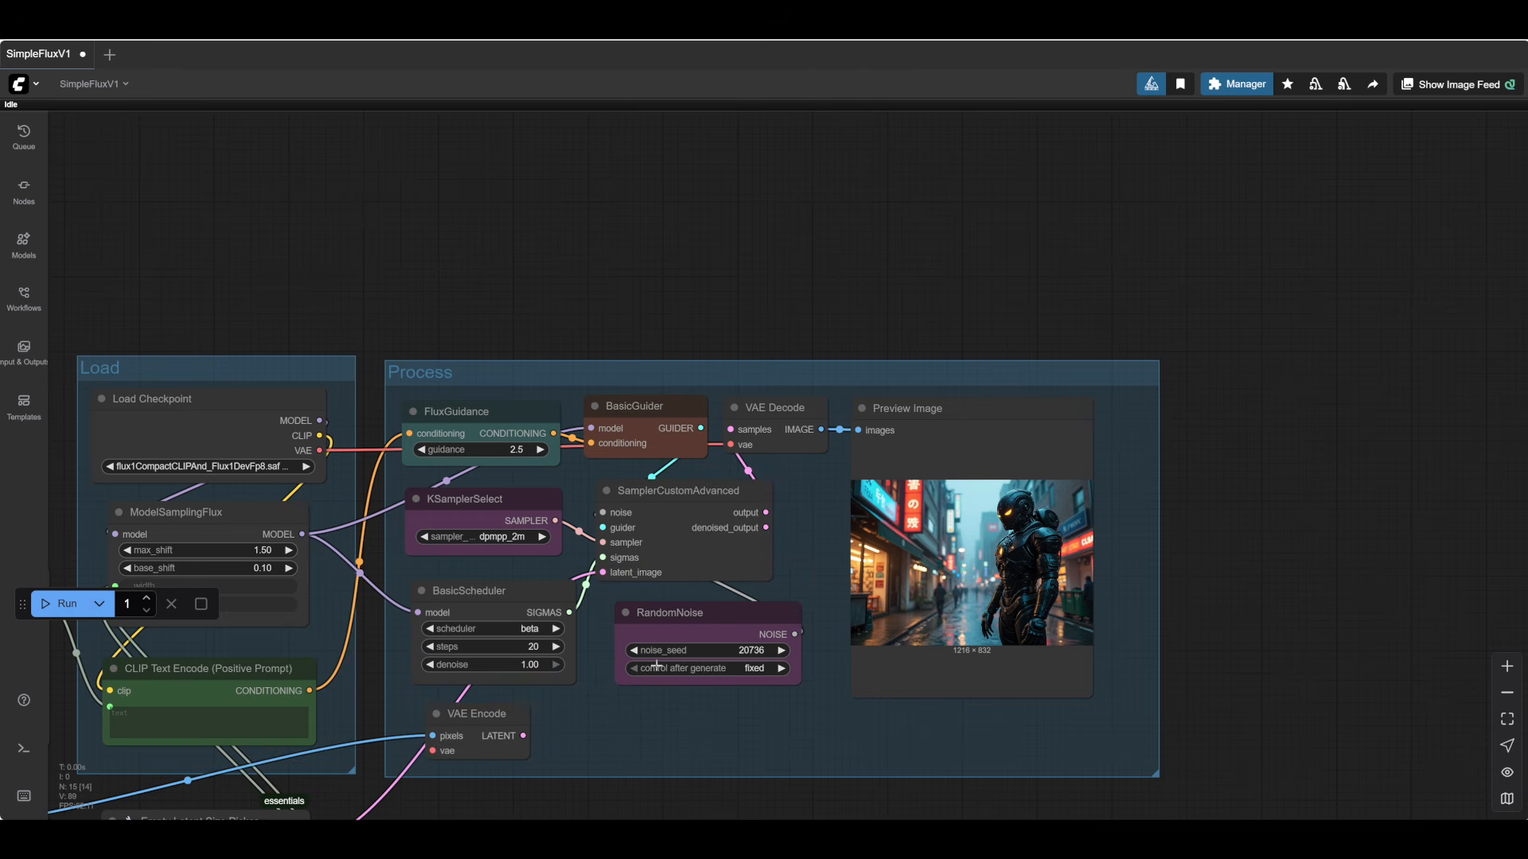
{"action": "left_click", "coordinate": [514, 369]}
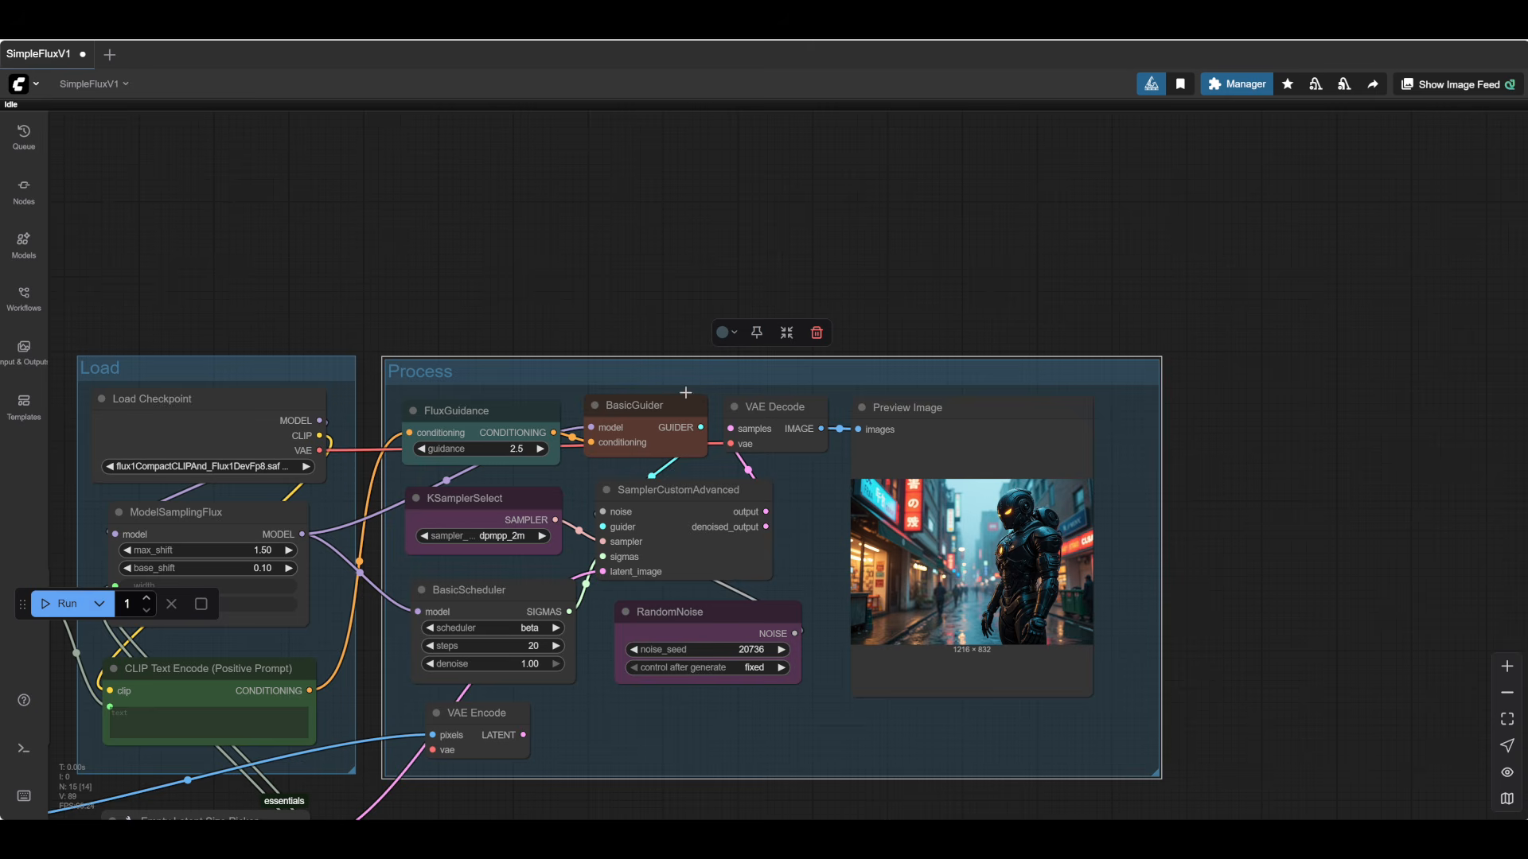
{"action": "left_click_drag", "start_coordinate": [674, 383], "coordinate": [670, 382]}
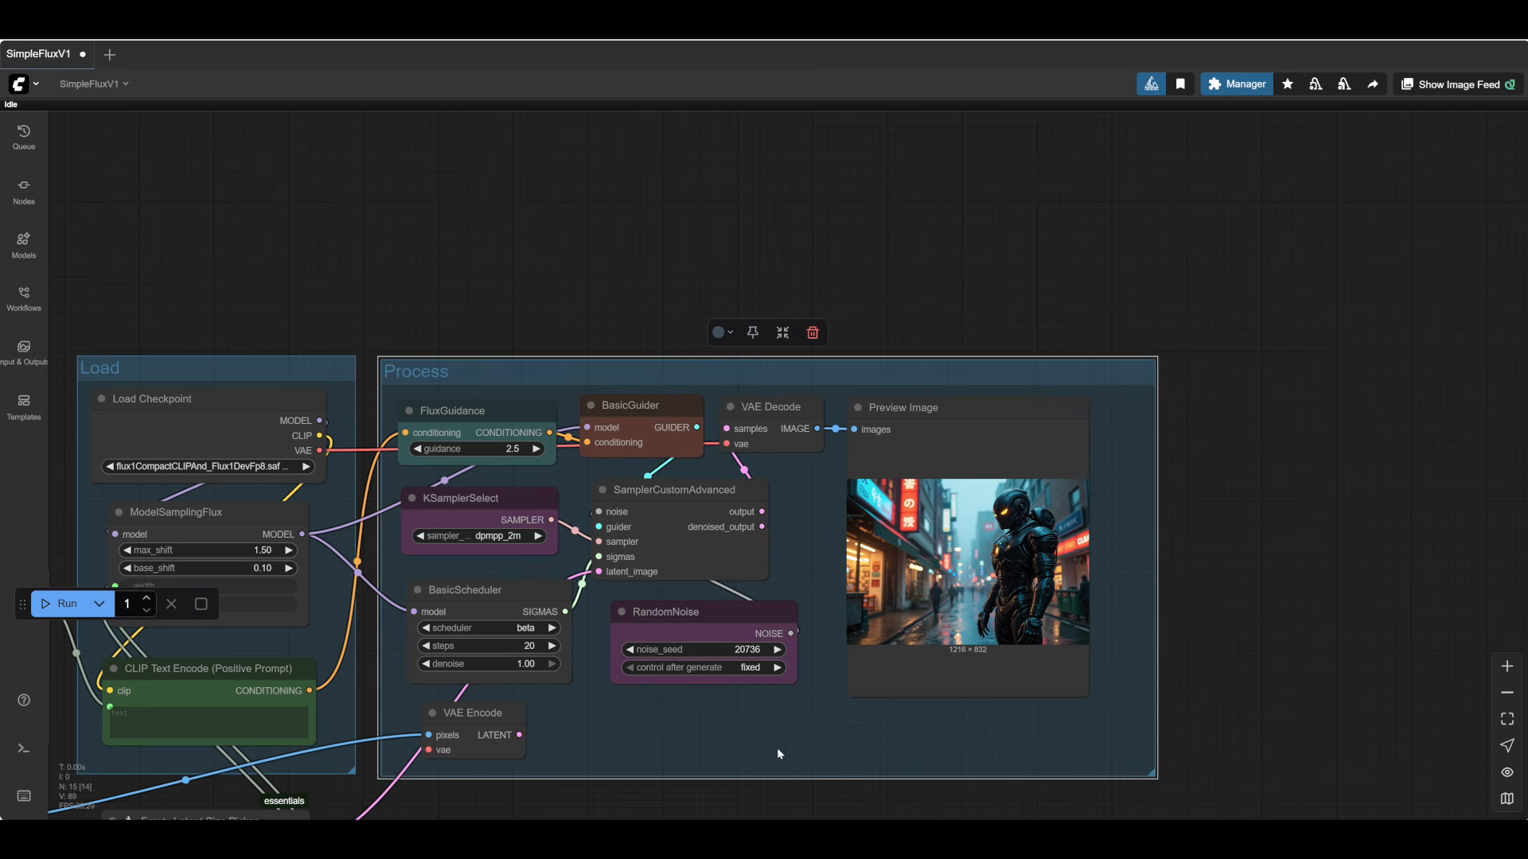
- Disable all nodes in the Process group by setting them to Never, and re-enable them by setting them to Always
{"action": "right_click", "coordinate": [729, 725]}
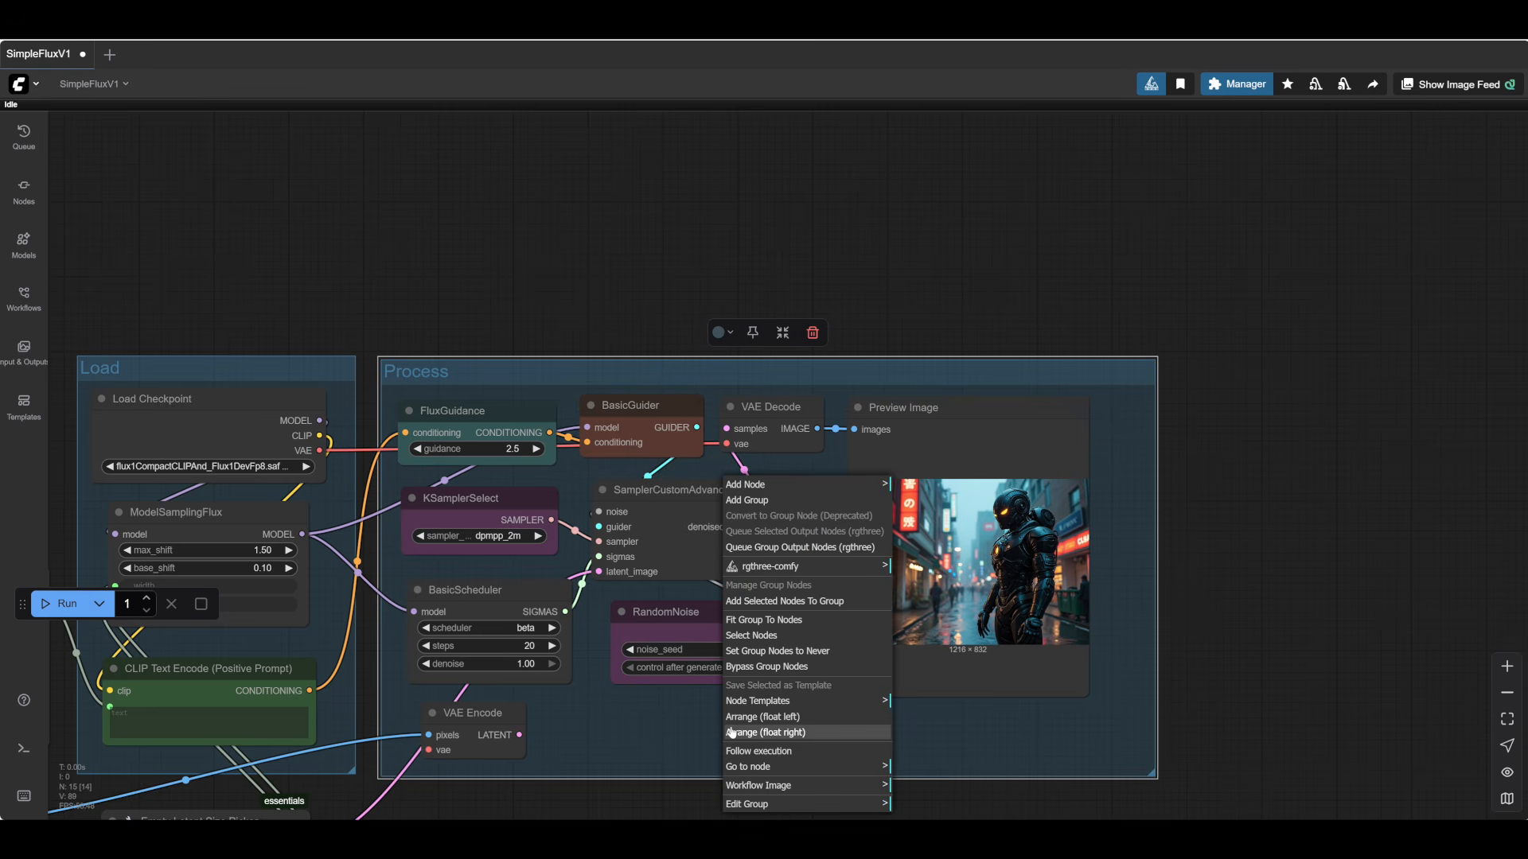
{"action": "left_click", "coordinate": [795, 654]}
{"action": "right_click", "coordinate": [729, 720]}
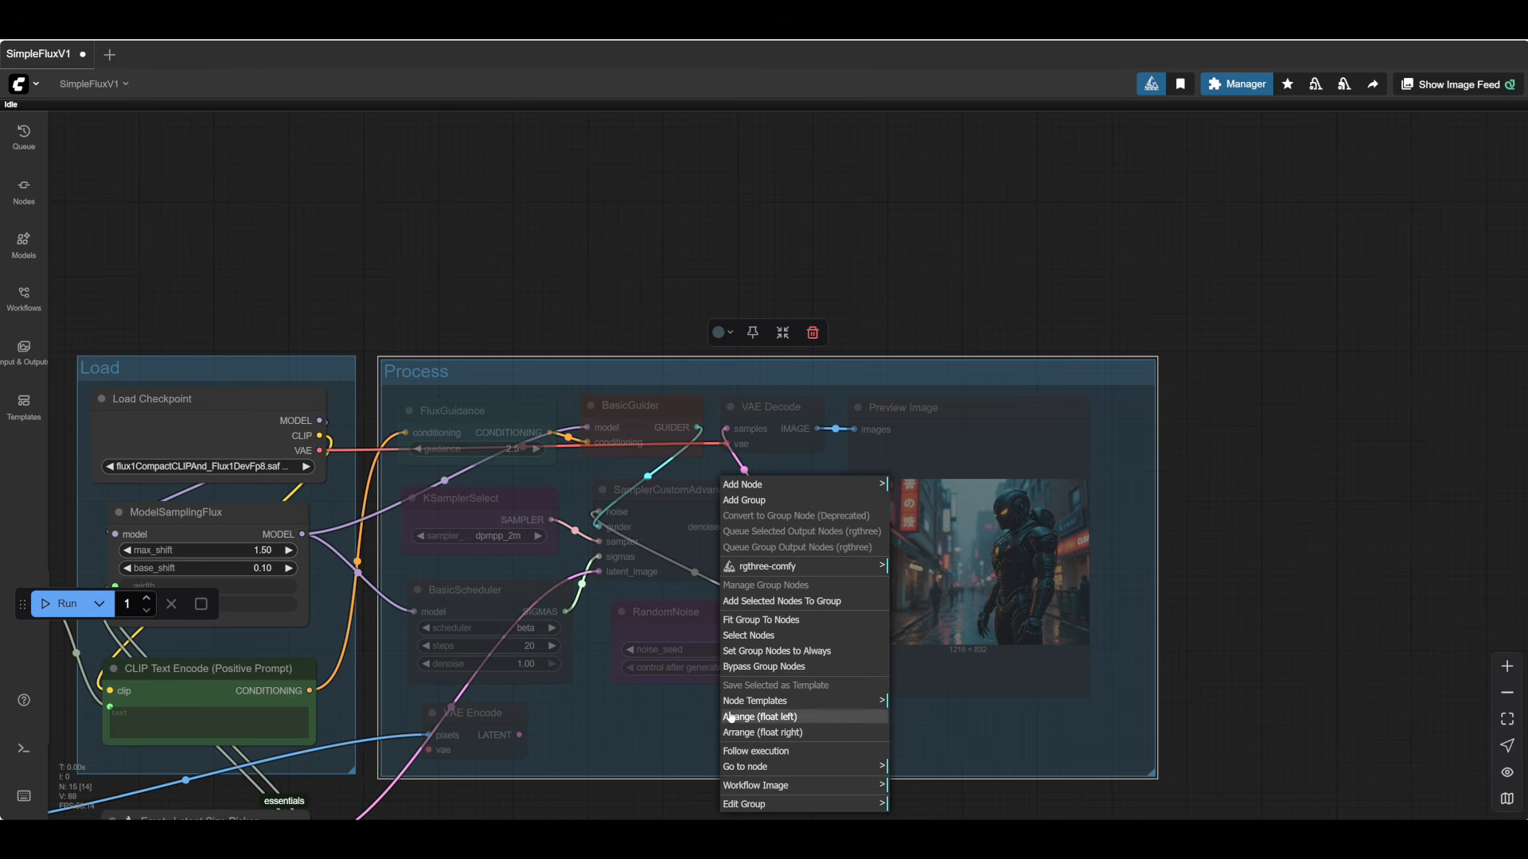
{"action": "left_click", "coordinate": [796, 654]}
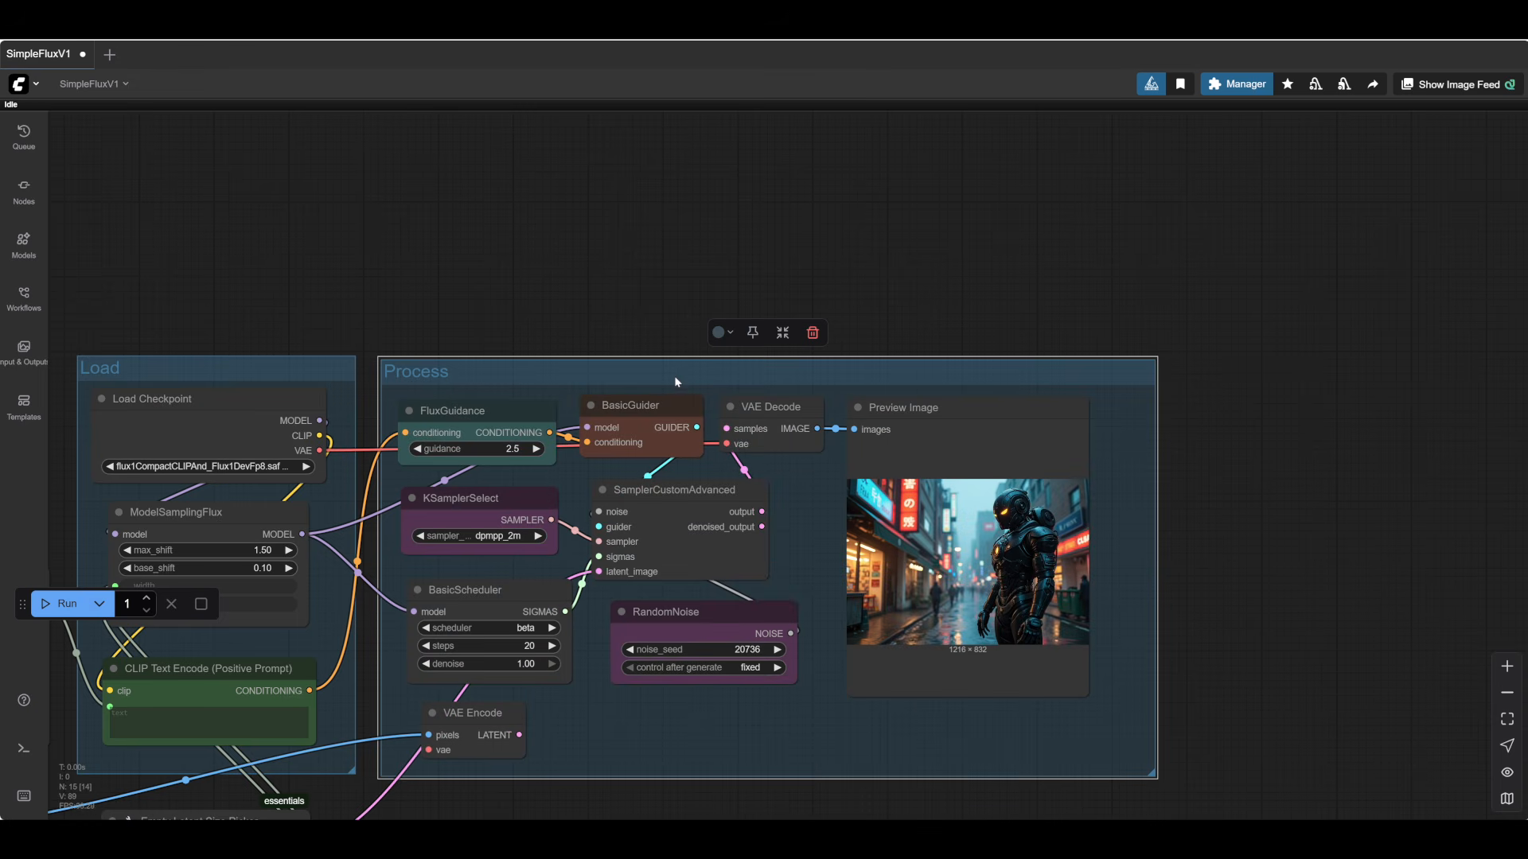
- Nudge the Process group with its nodes into line beside the Load group and deselect it
{"action": "left_click_drag", "start_coordinate": [674, 378], "coordinate": [679, 373]}
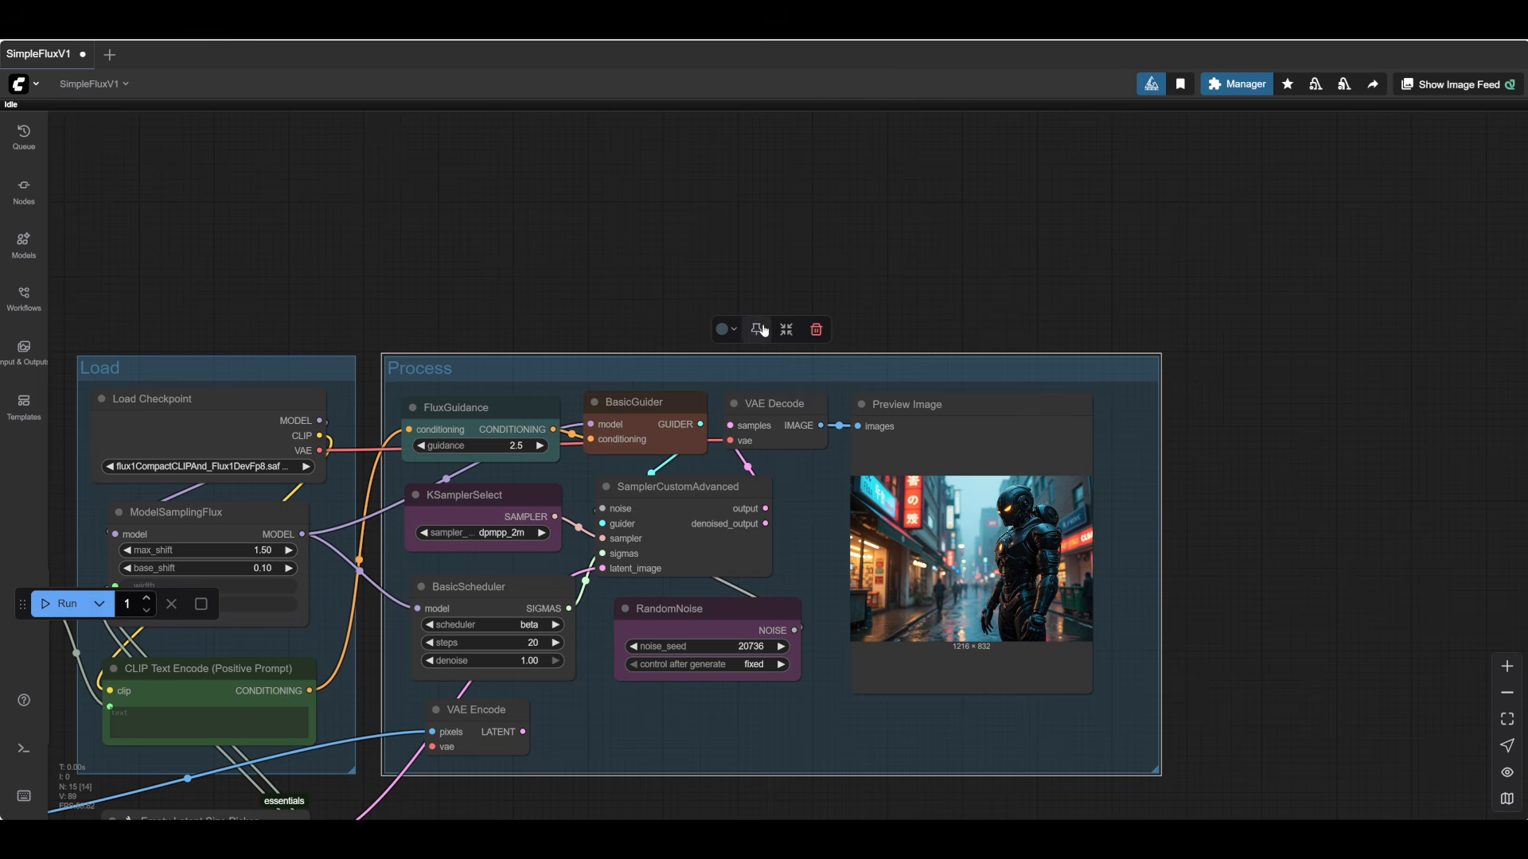
{"action": "left_click_drag", "start_coordinate": [648, 372], "coordinate": [647, 376]}
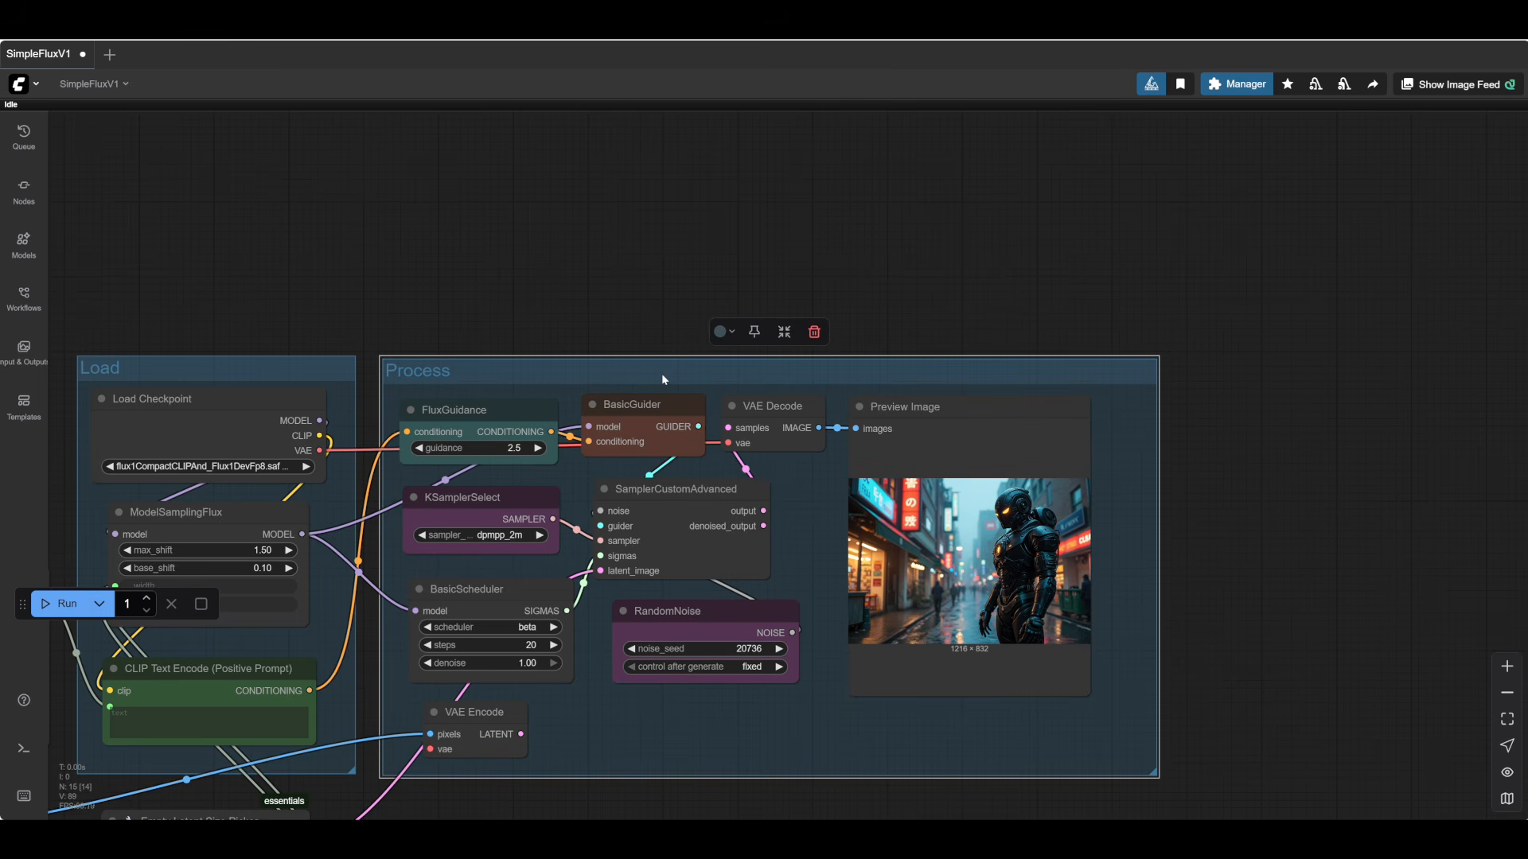
{"action": "left_click", "coordinate": [597, 209]}
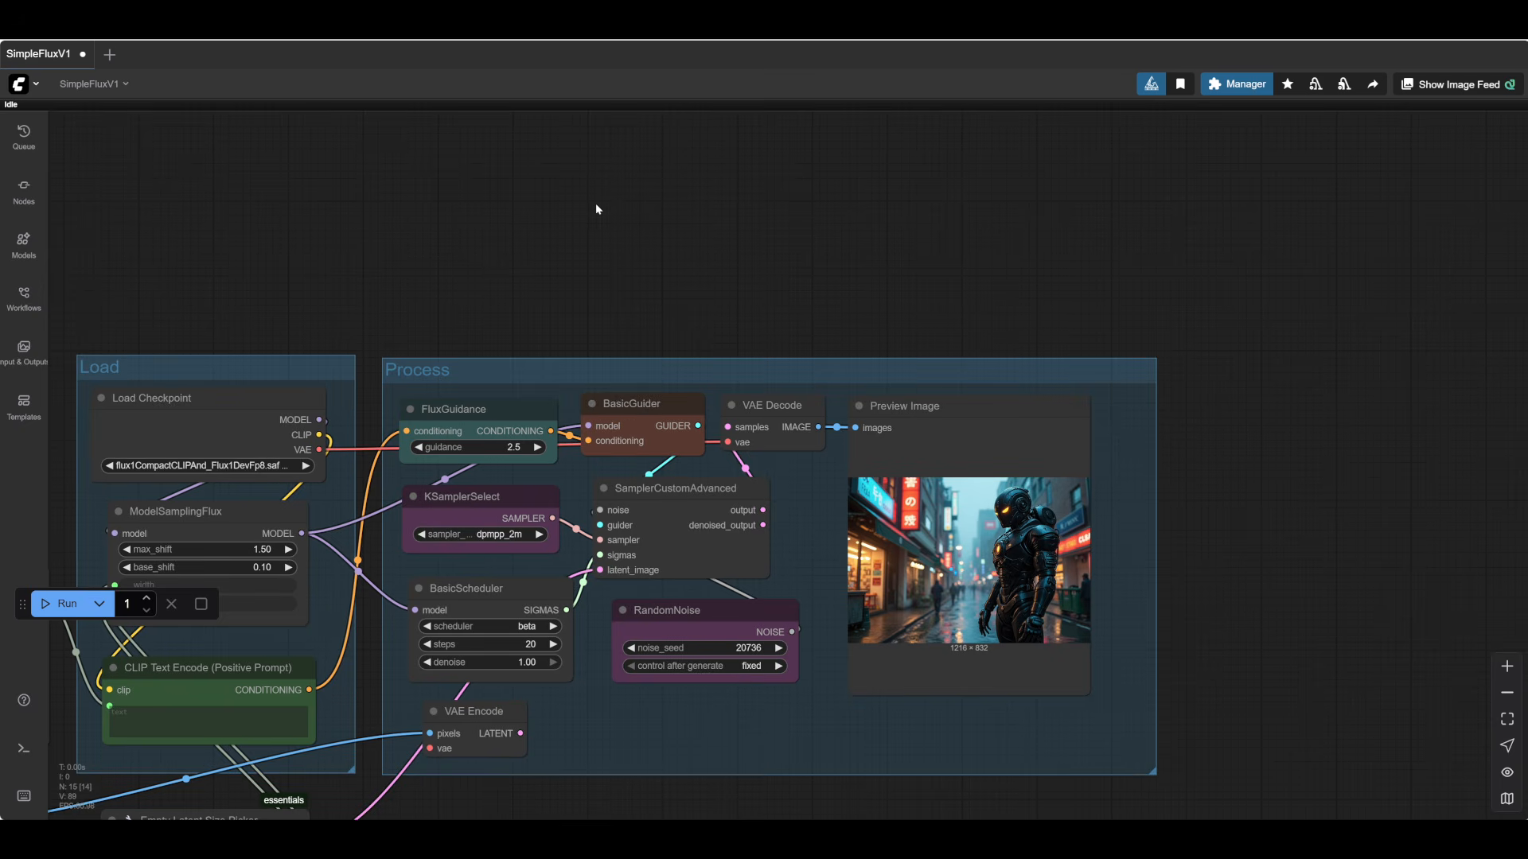
{"action": "right_click", "coordinate": [572, 187]}
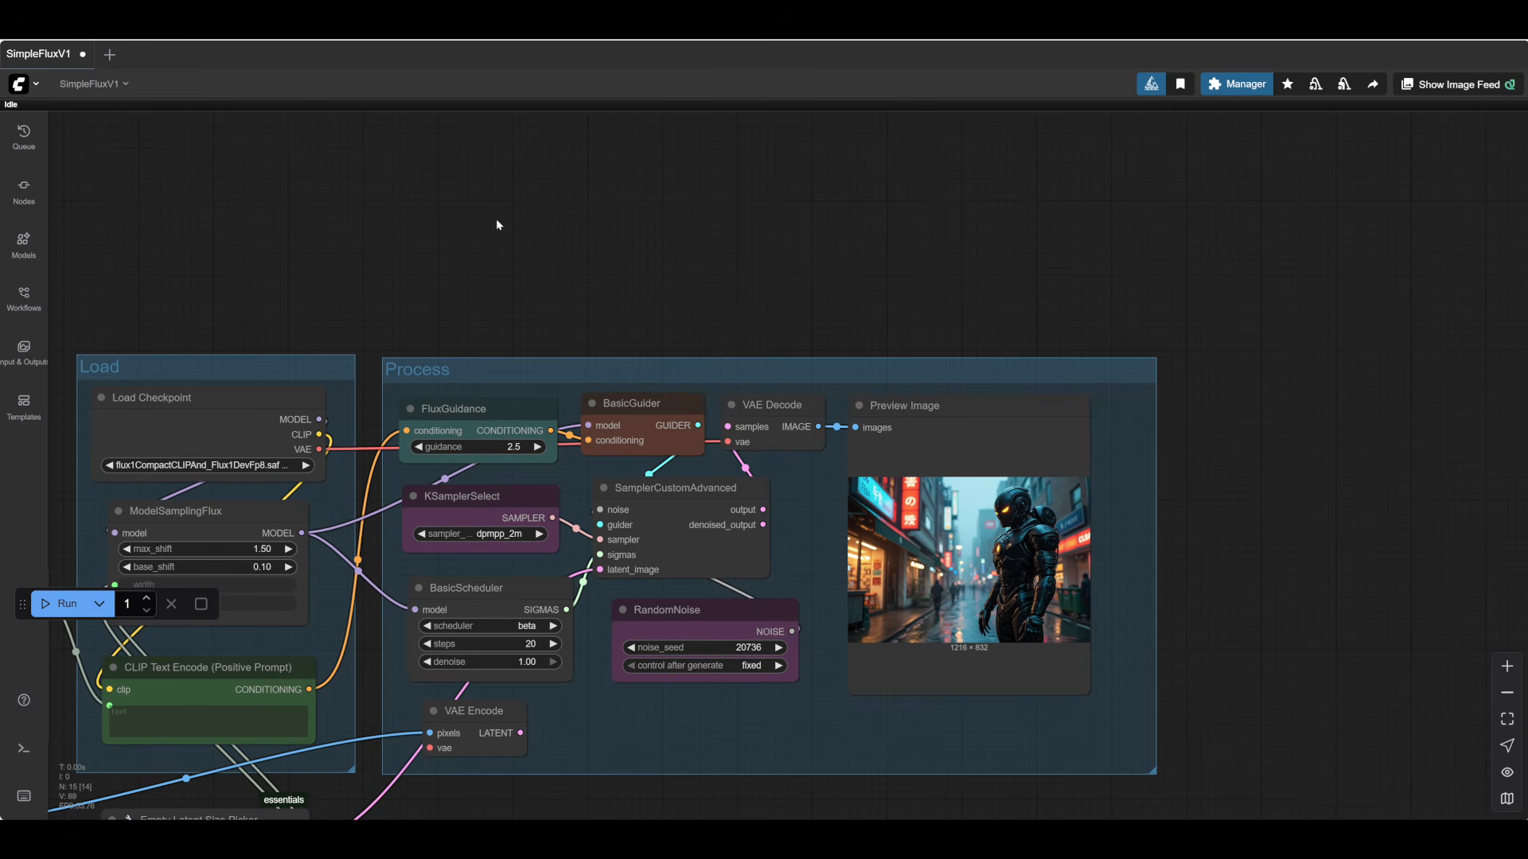
- Connect the VAE Encode node's LATENT output to the latent_image input of SamplerCustomAdvanced
{"action": "scroll", "coordinate": [605, 288], "scroll_direction": "down", "scroll_amount": 4}
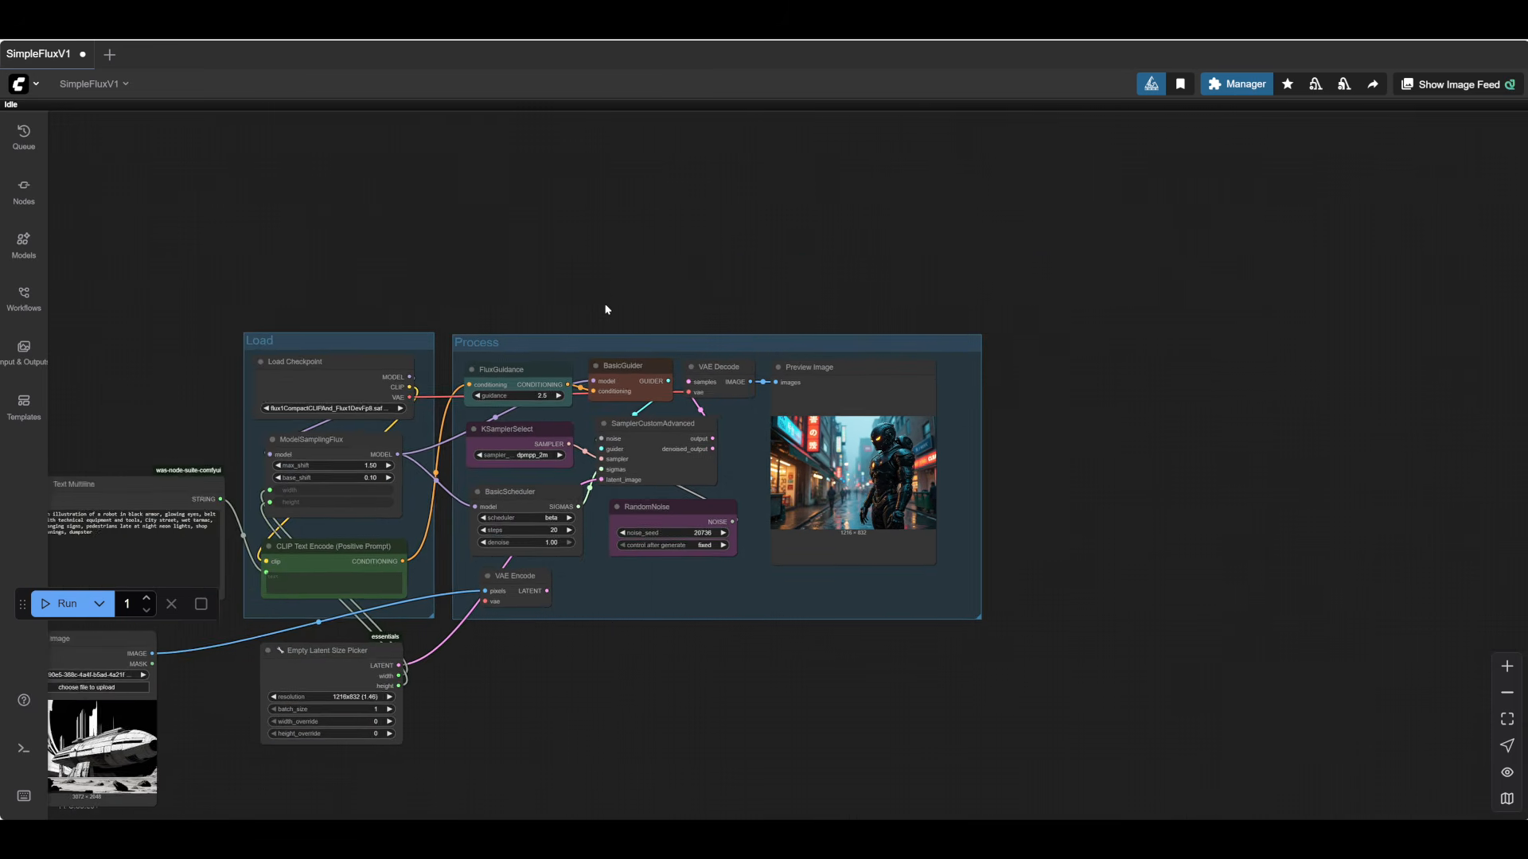
{"action": "left_click_drag", "start_coordinate": [580, 728], "coordinate": [661, 649]}
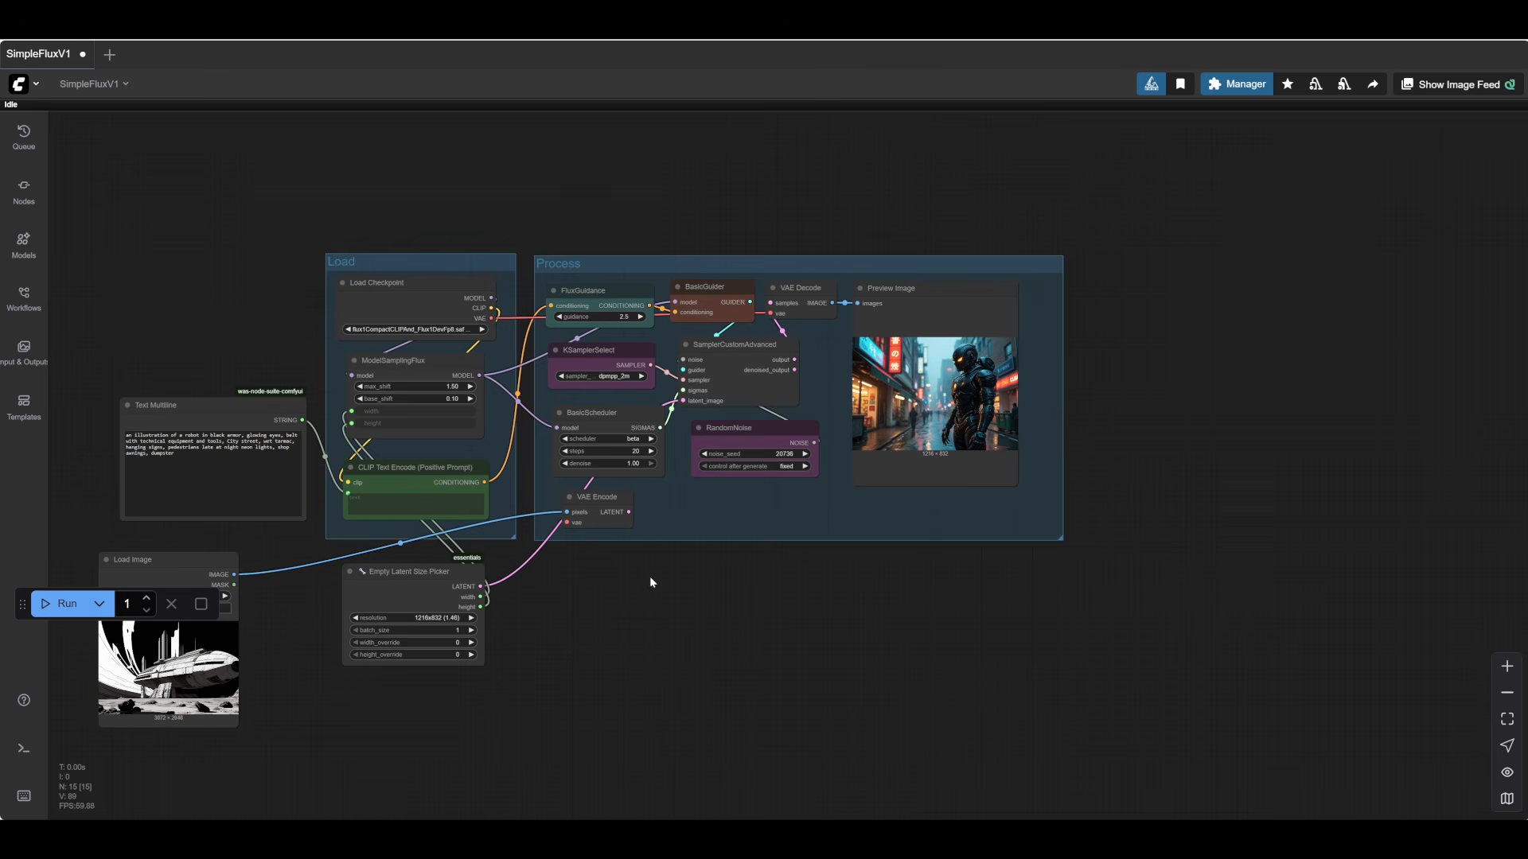
{"action": "left_click_drag", "start_coordinate": [628, 516], "coordinate": [684, 400]}
- Connect the VAE output of Load Checkpoint to the vae input of the VAE Encode node
{"action": "left_click_drag", "start_coordinate": [716, 652], "coordinate": [902, 610]}
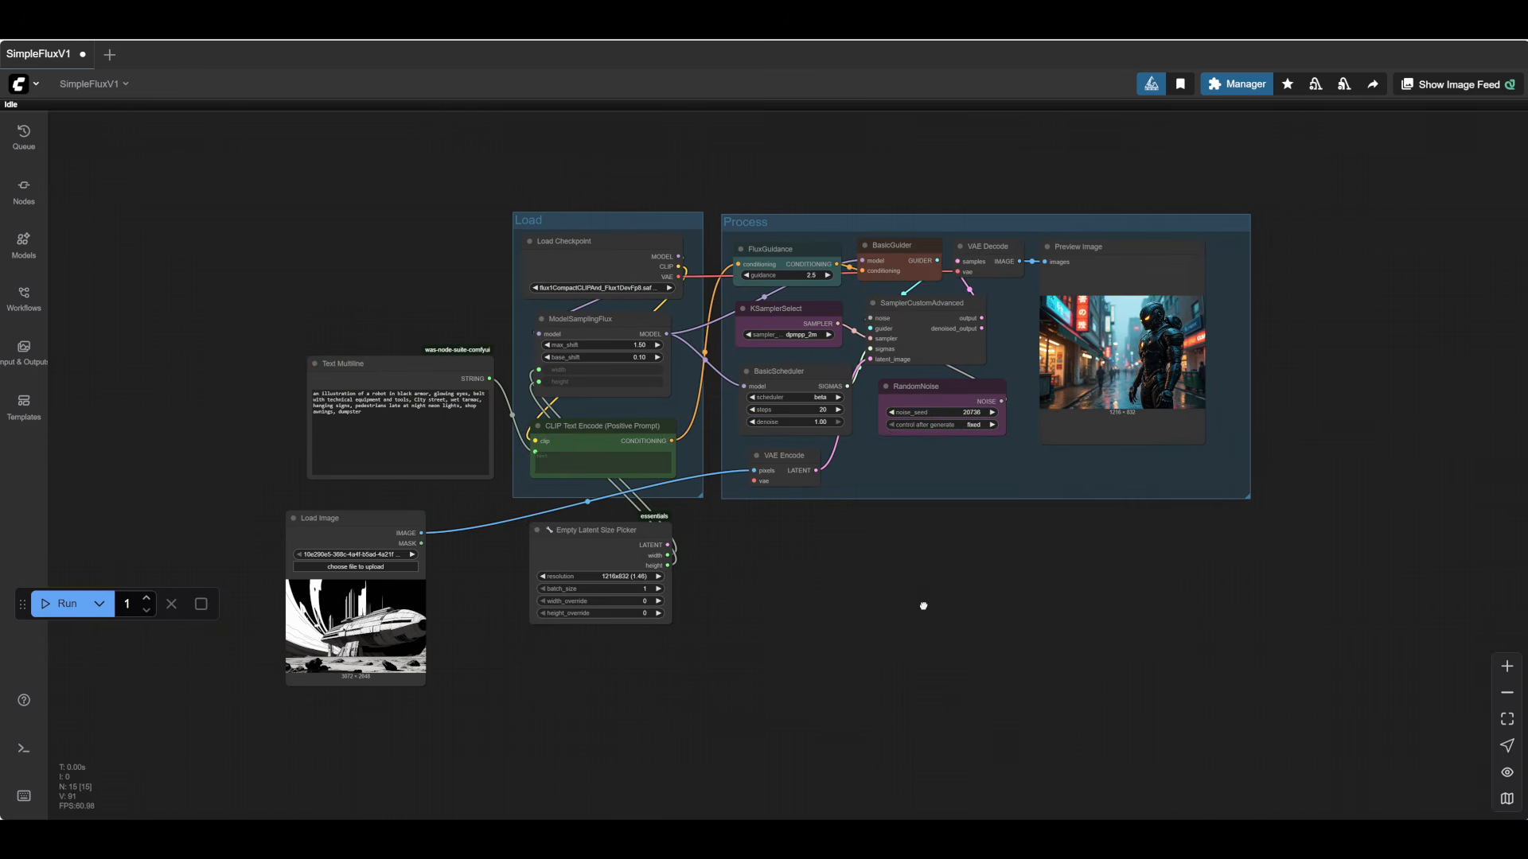
{"action": "left_click_drag", "start_coordinate": [602, 711], "coordinate": [703, 697]}
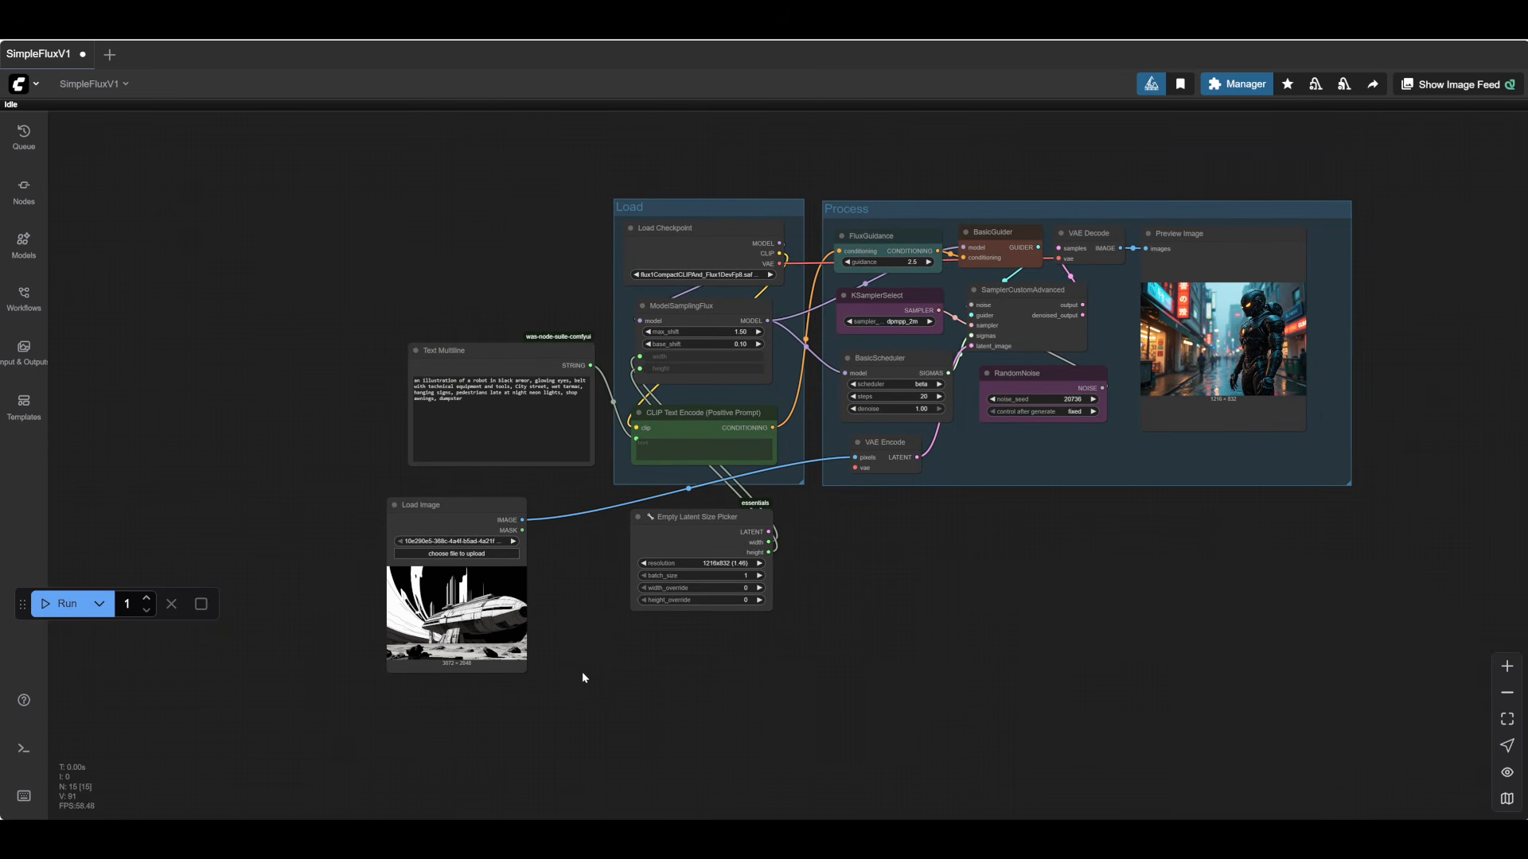
{"action": "left_click_drag", "start_coordinate": [583, 678], "coordinate": [372, 703]}
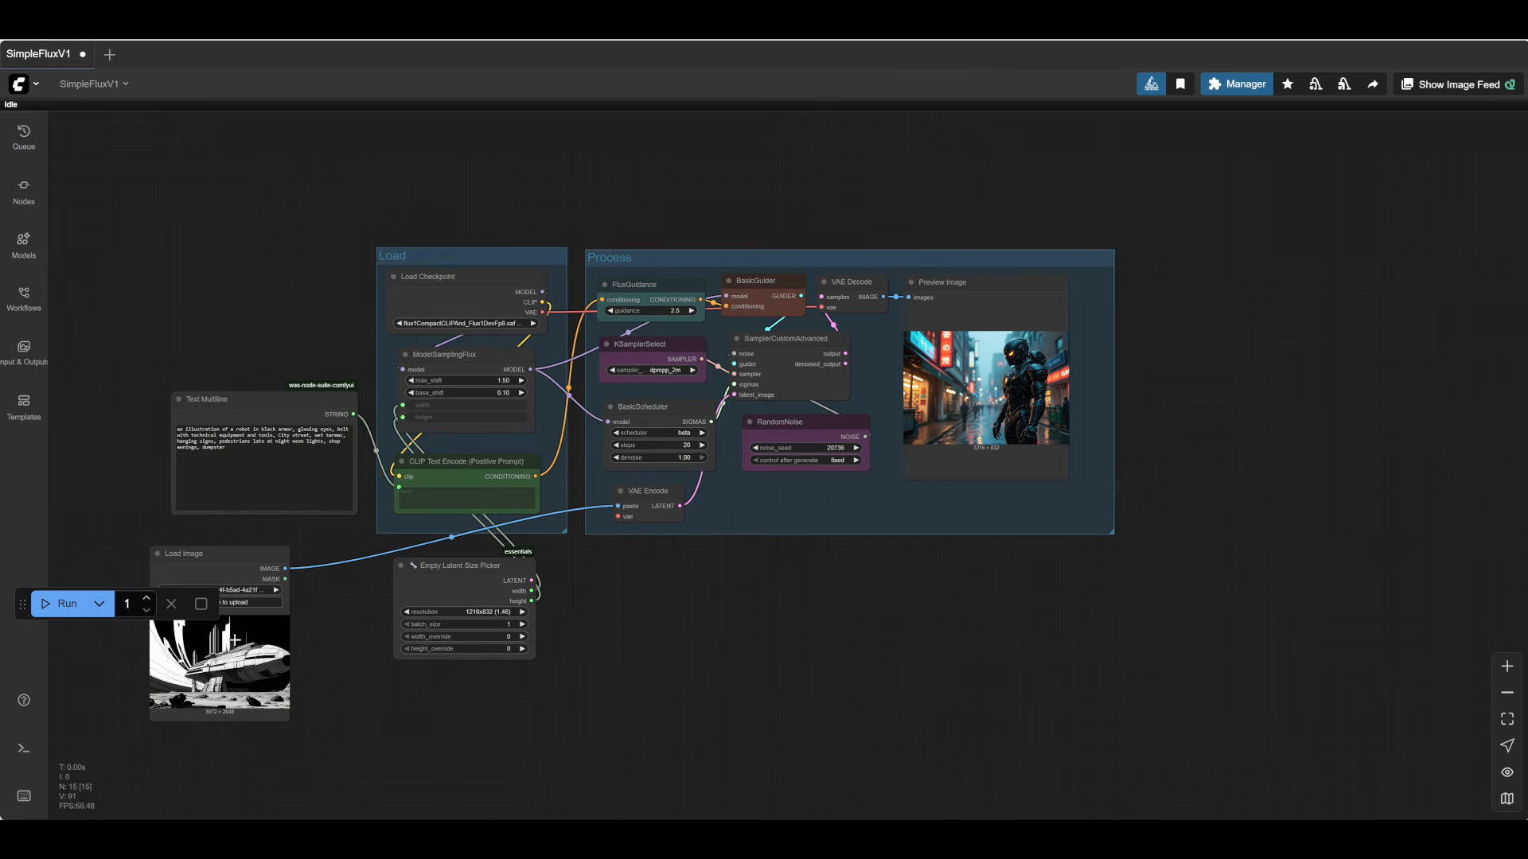
{"action": "left_click_drag", "start_coordinate": [826, 650], "coordinate": [671, 713]}
{"action": "scroll", "coordinate": [653, 685], "scroll_direction": "up", "scroll_amount": 1}
{"action": "scroll", "coordinate": [654, 688], "scroll_direction": "up", "scroll_amount": 1}
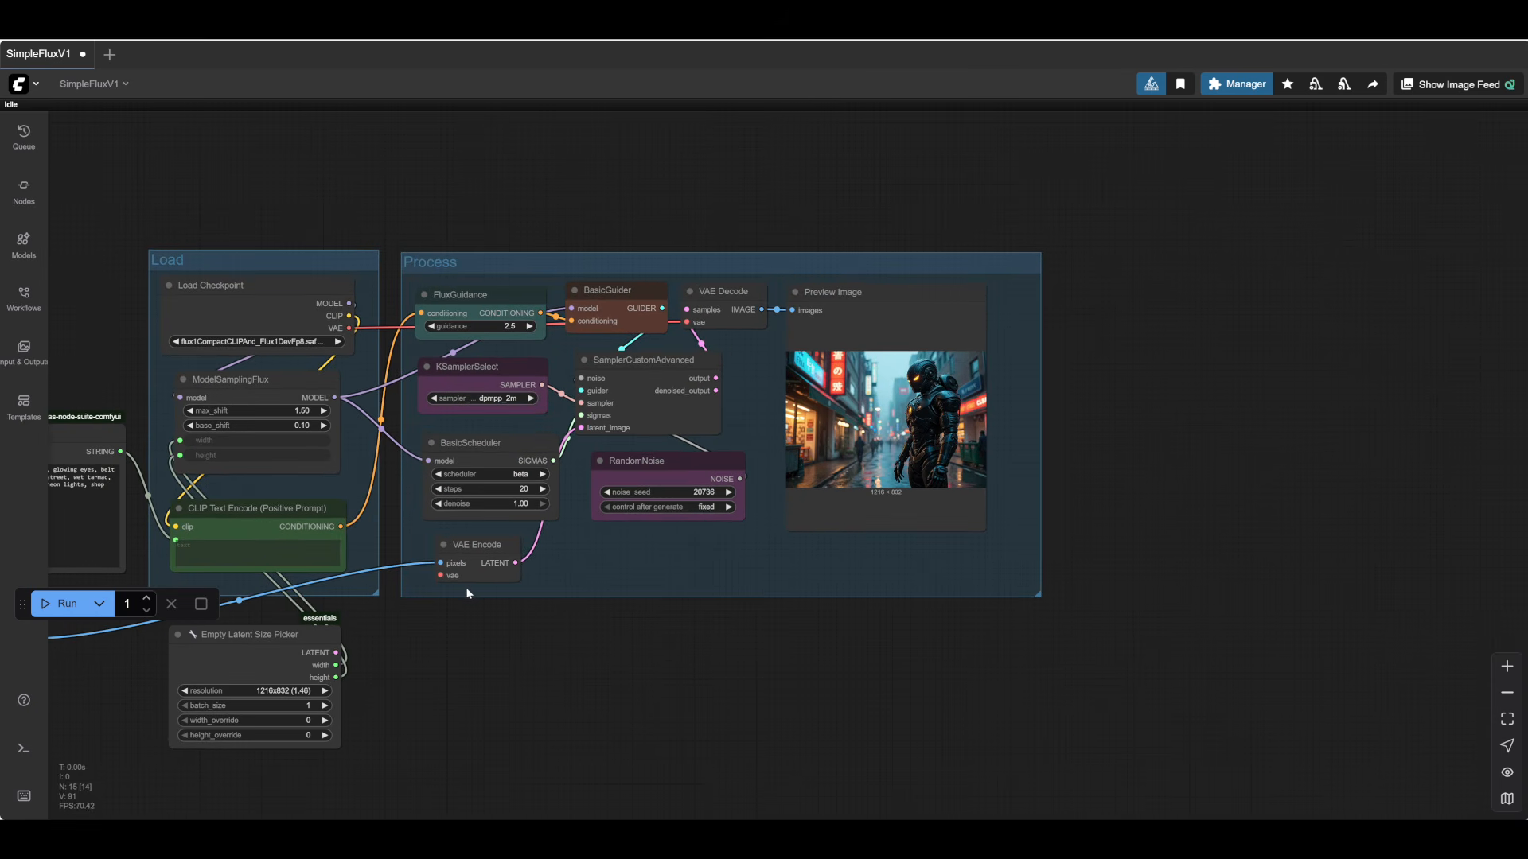
{"action": "left_click_drag", "start_coordinate": [350, 328], "coordinate": [440, 575]}
- Queue a run of the image-to-image workflow and cancel it during sampling
{"action": "key", "text": "ctrl+Return"}
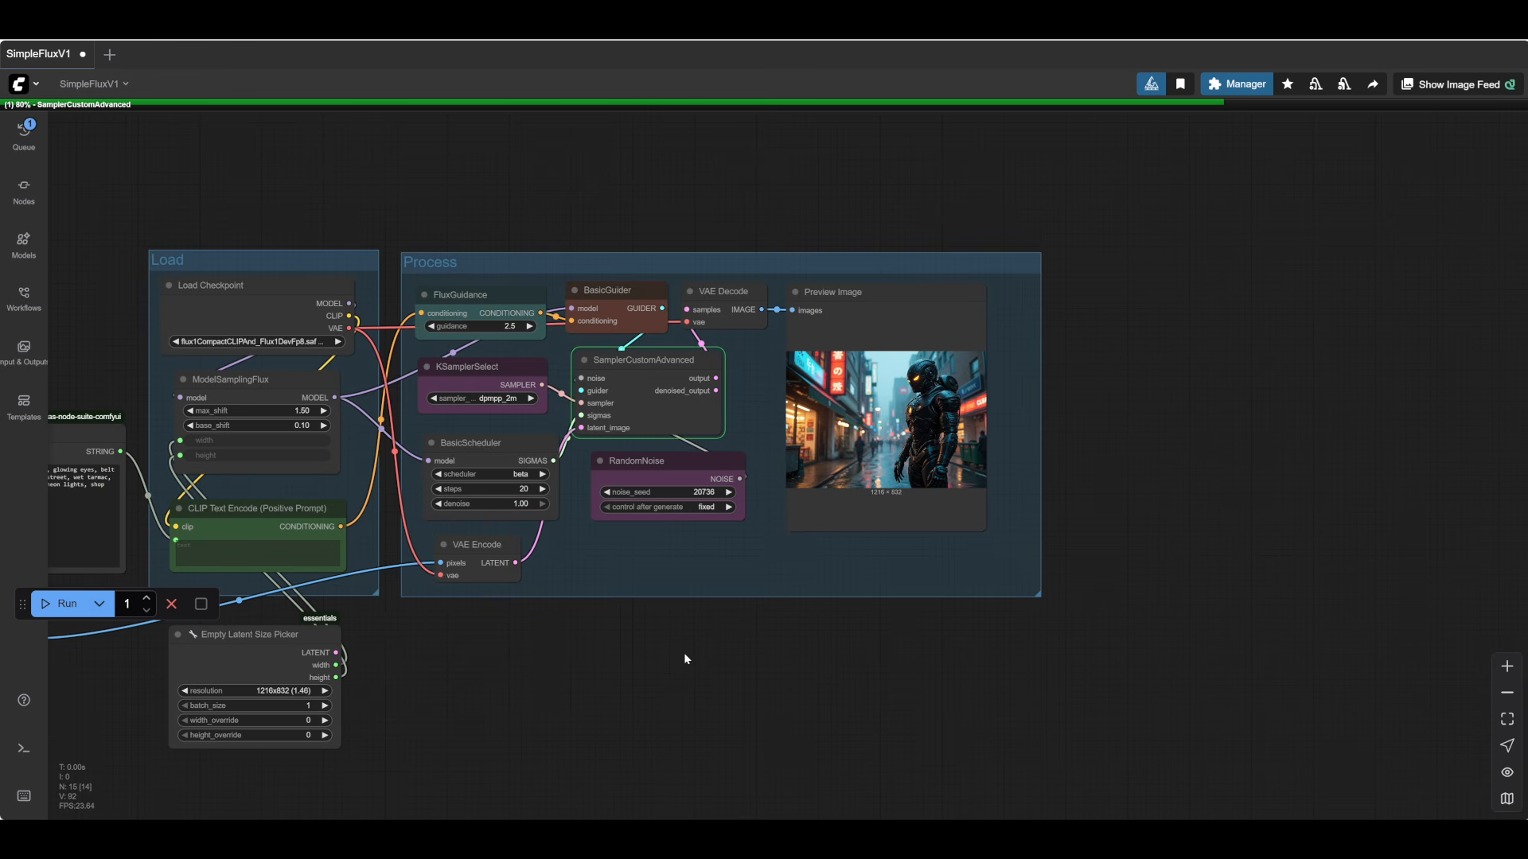
{"action": "scroll", "coordinate": [700, 661], "scroll_direction": "down", "scroll_amount": 2}
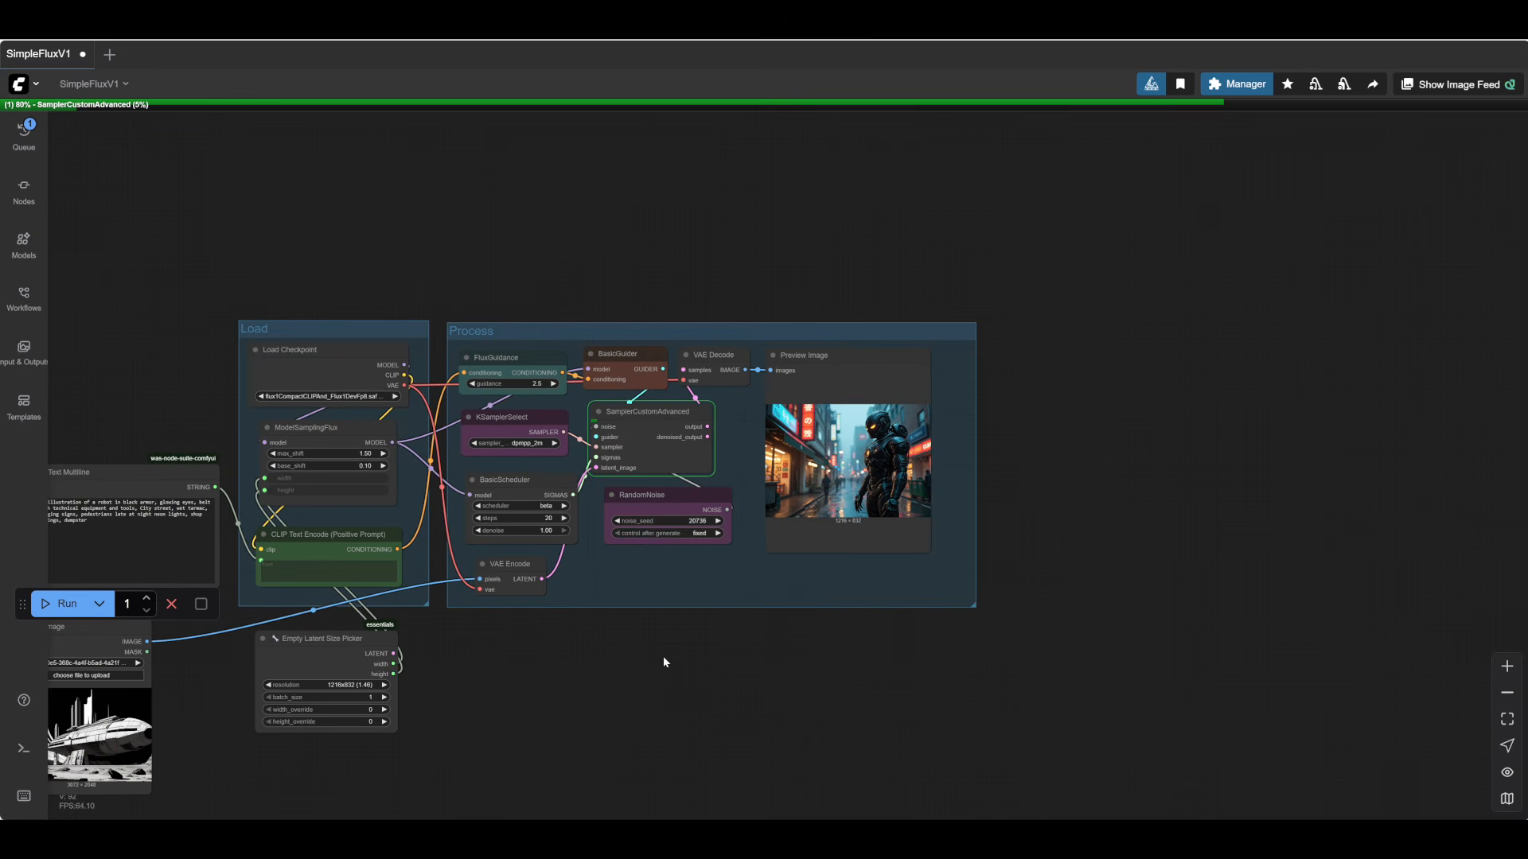
{"action": "left_click", "coordinate": [172, 606]}
- Search for "size" from the Load Image node's IMAGE output and add the was-node-suite-comfyui Image Resize node
{"action": "scroll", "coordinate": [818, 629], "scroll_direction": "down", "scroll_amount": 3}
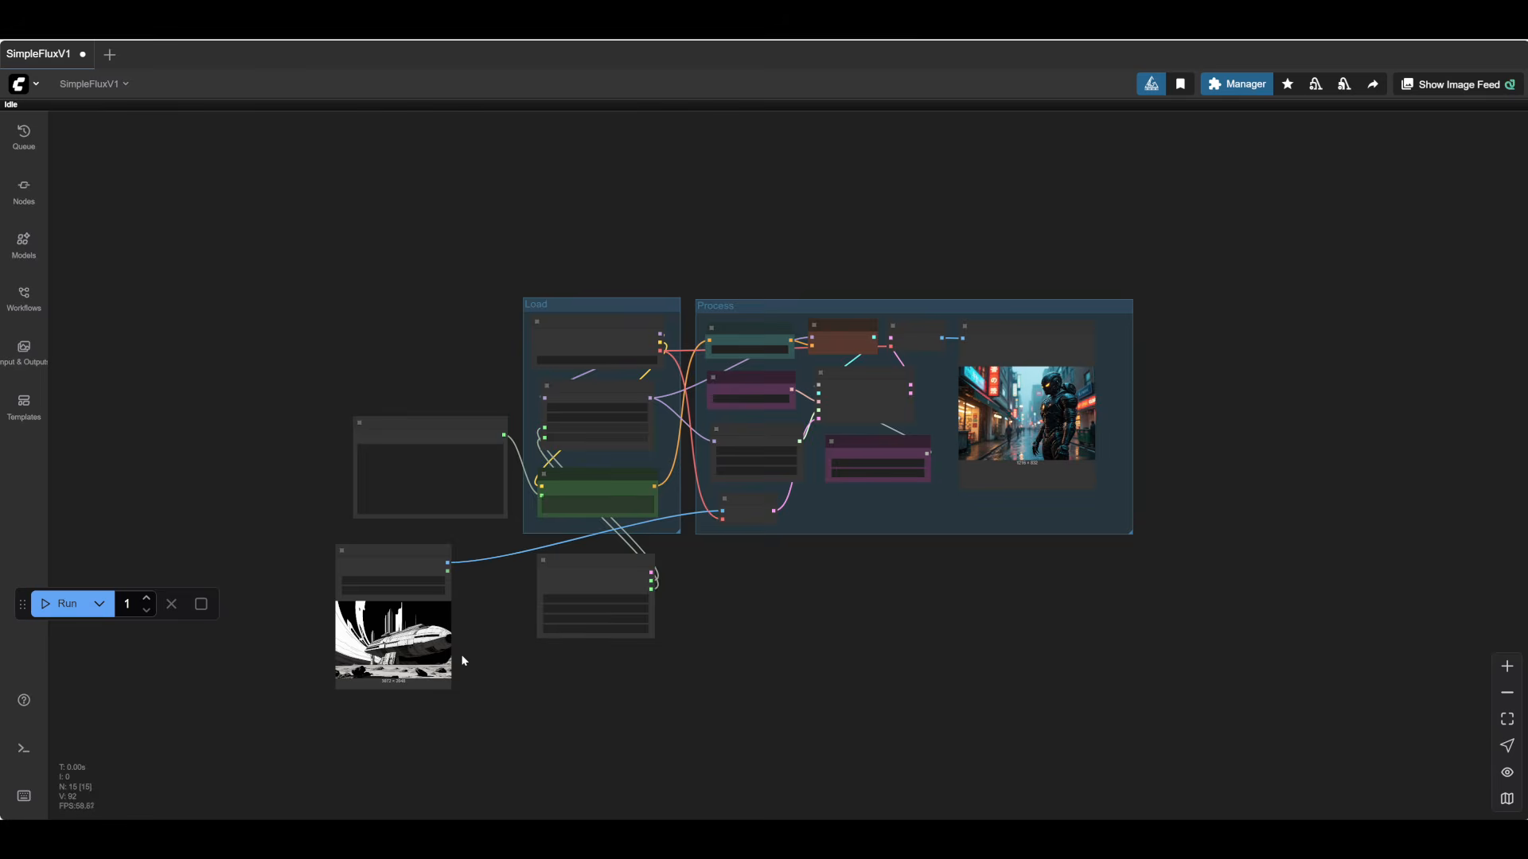
{"action": "scroll", "coordinate": [477, 660], "scroll_direction": "up", "scroll_amount": 8}
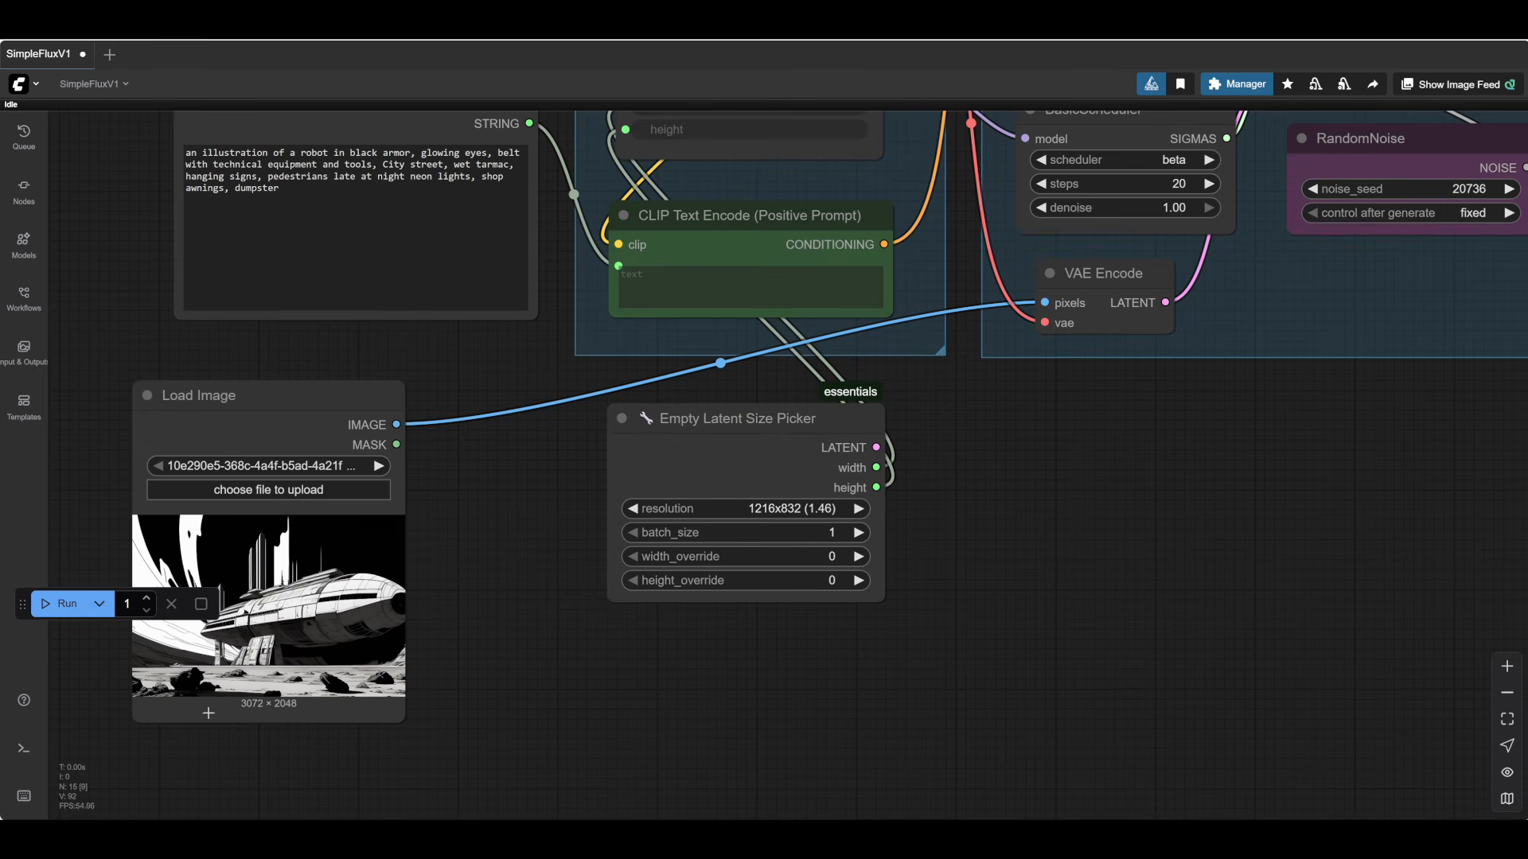
{"action": "left_click_drag", "start_coordinate": [913, 750], "coordinate": [845, 732]}
{"action": "scroll", "coordinate": [876, 766], "scroll_direction": "down", "scroll_amount": 3}
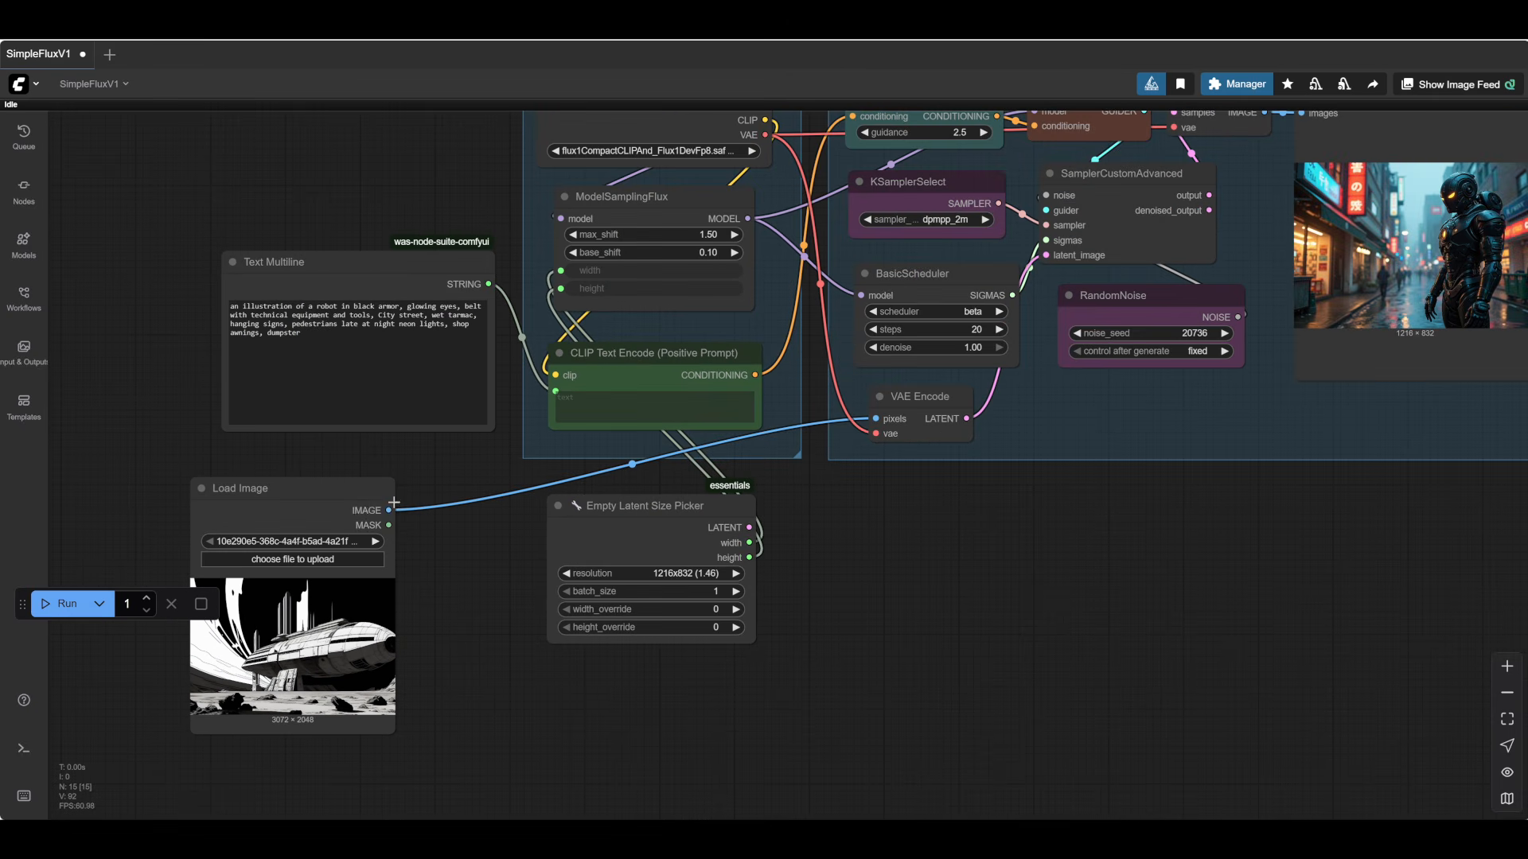
{"action": "left_click_drag", "start_coordinate": [387, 511], "coordinate": [1006, 643]}
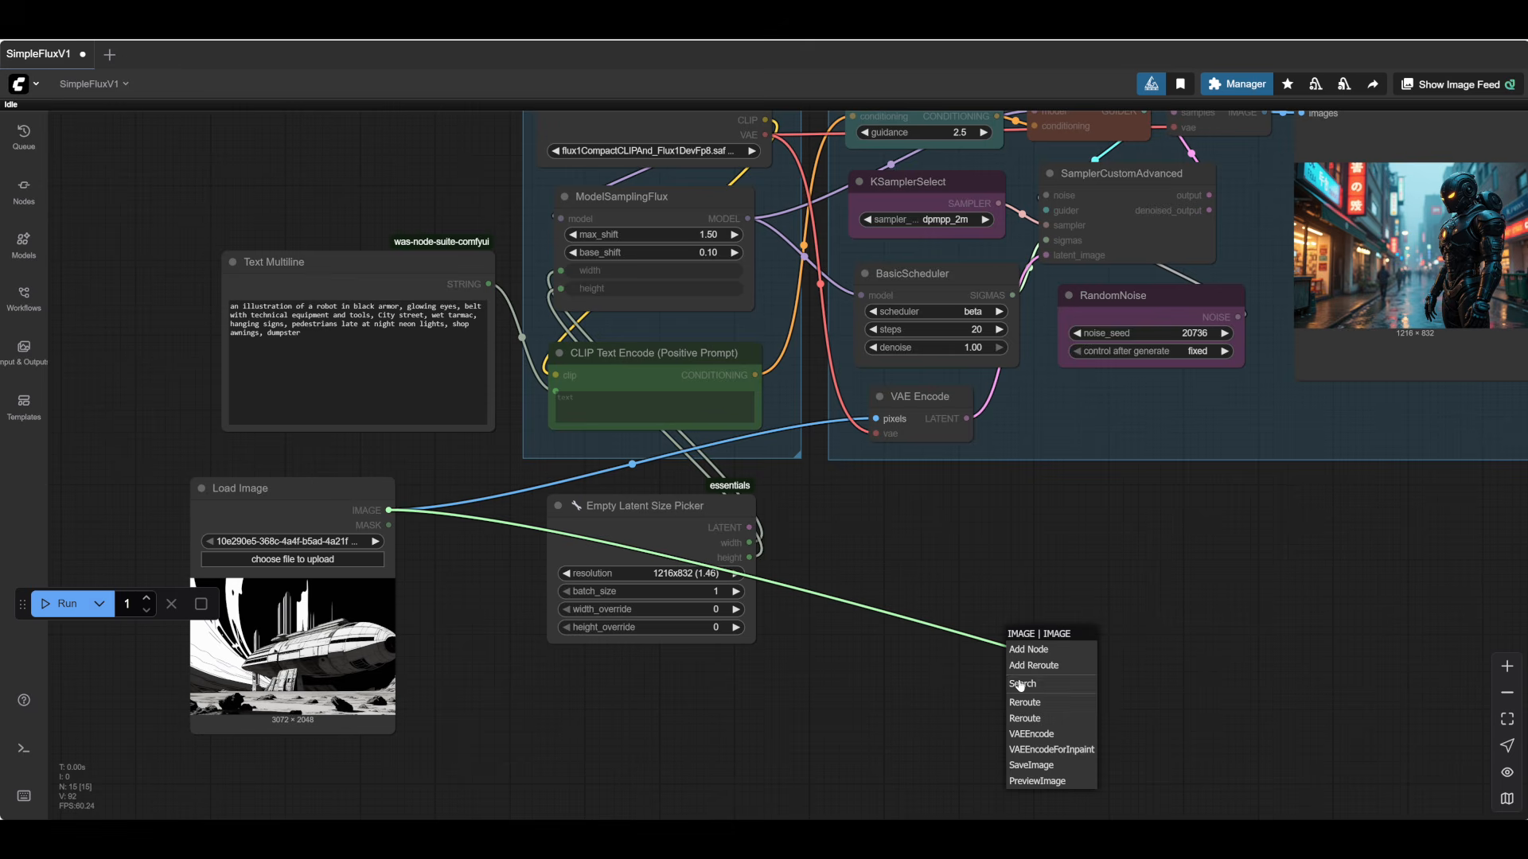
{"action": "left_click", "coordinate": [1017, 686]}
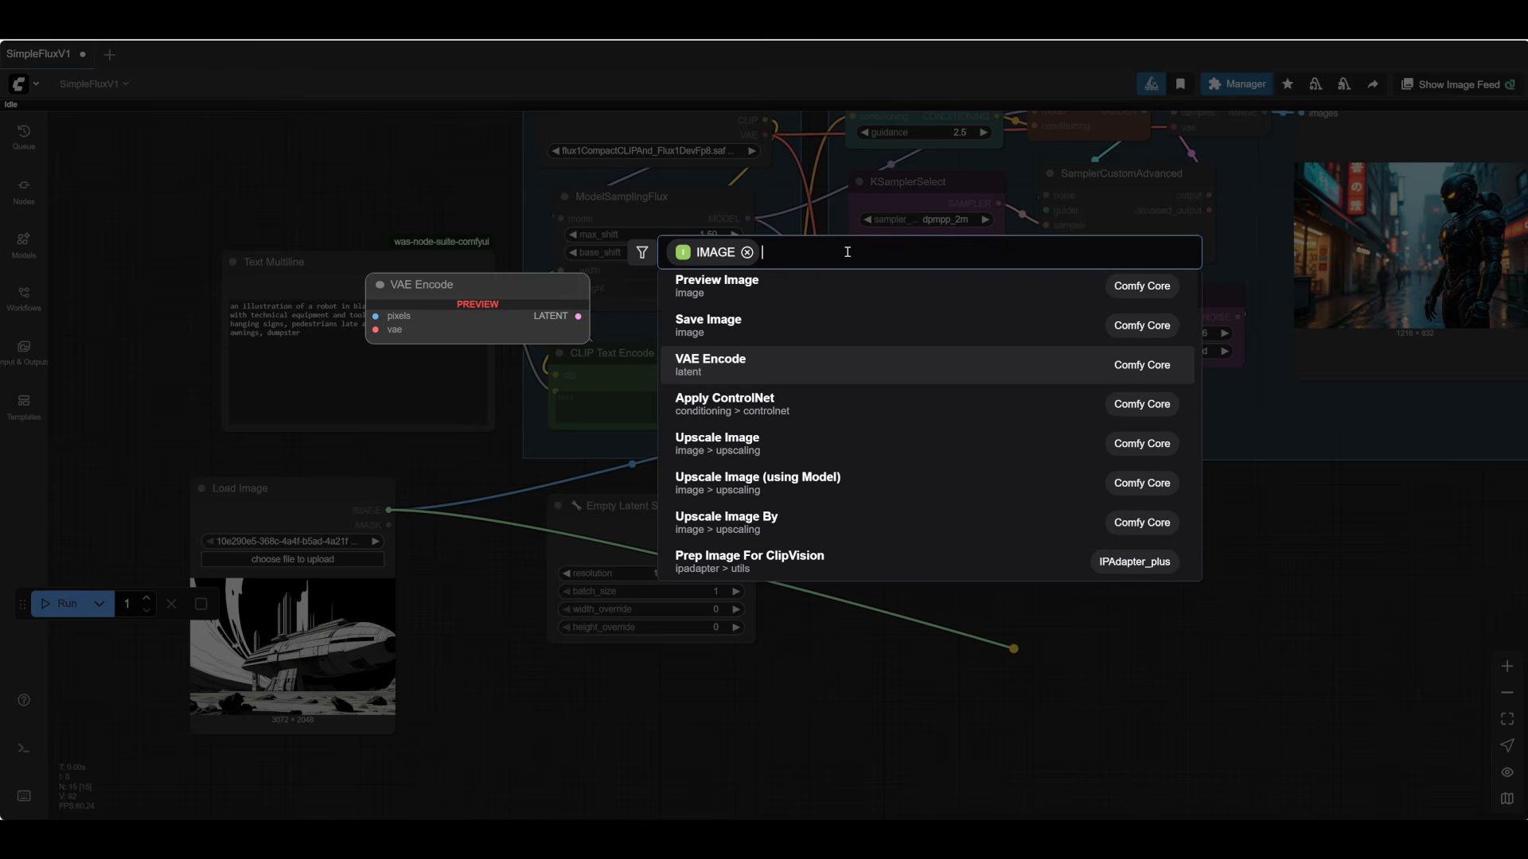
{"action": "type", "text": "size"}
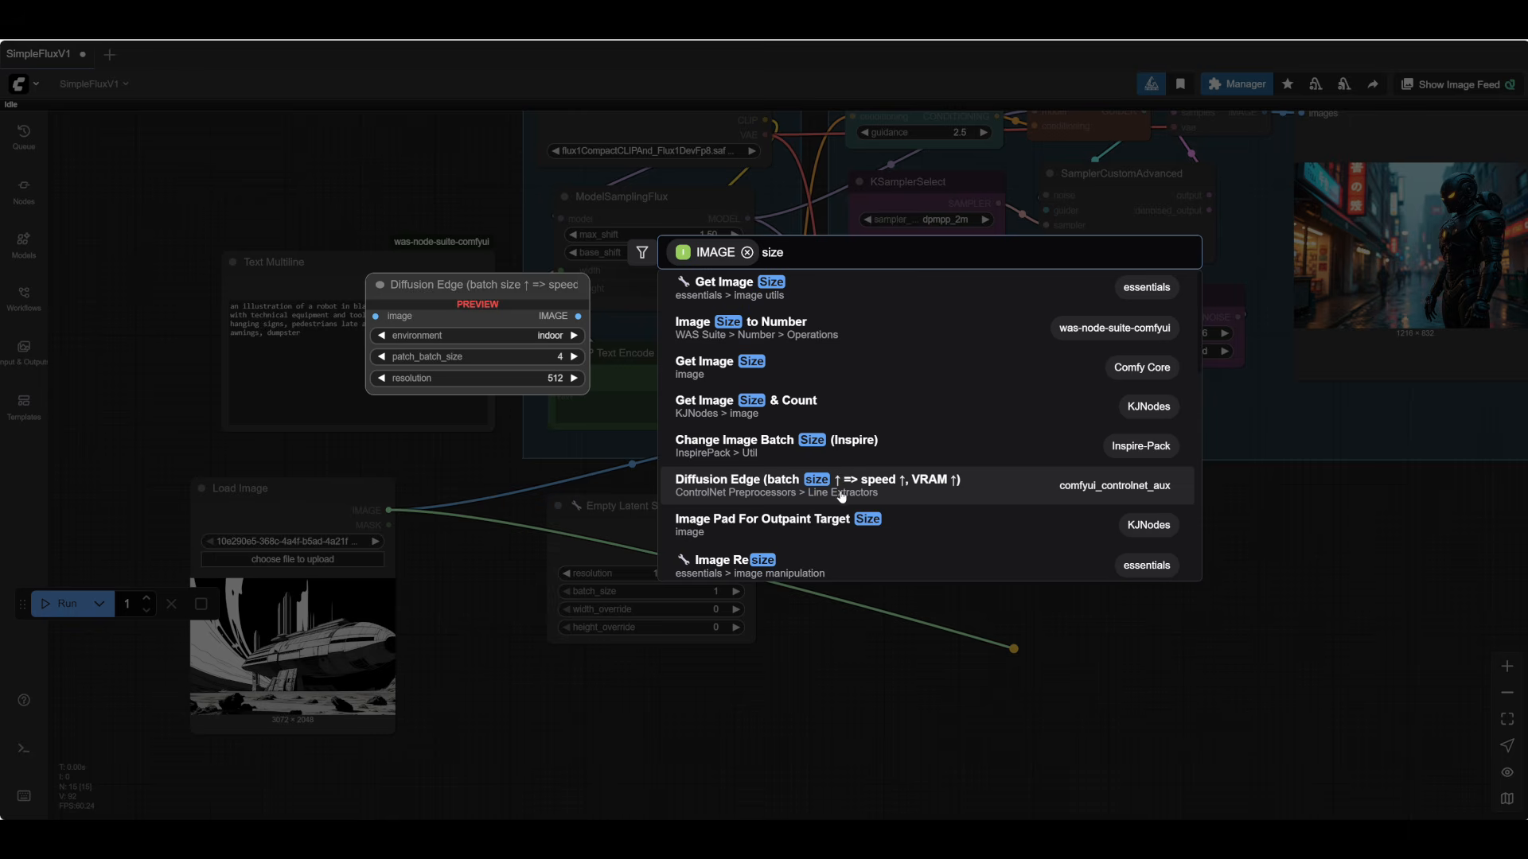
{"action": "scroll", "coordinate": [840, 454], "scroll_direction": "down", "scroll_amount": 2}
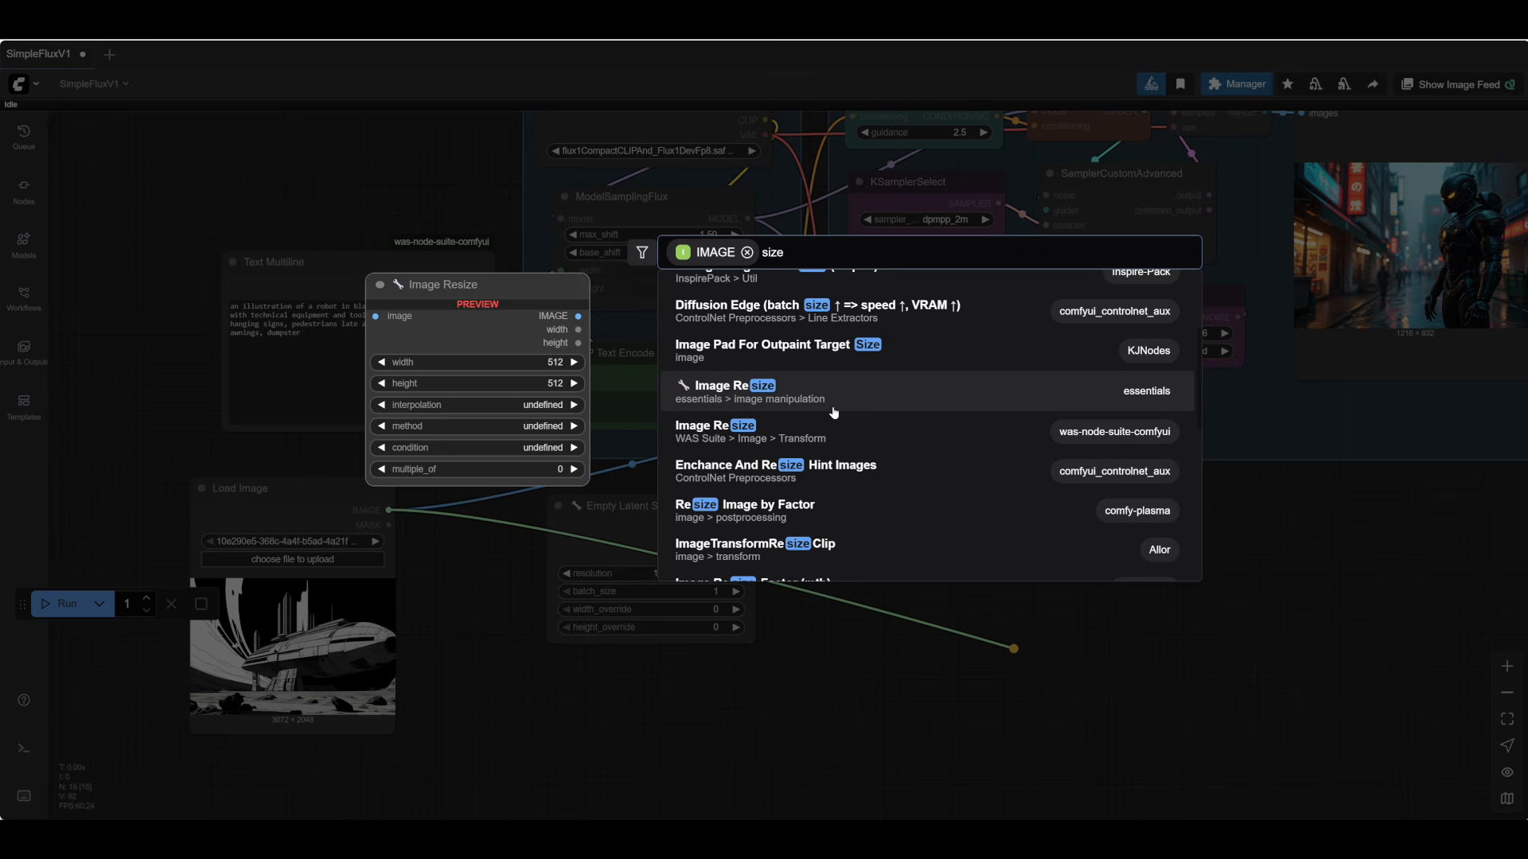
{"action": "scroll", "coordinate": [875, 458], "scroll_direction": "down", "scroll_amount": 6}
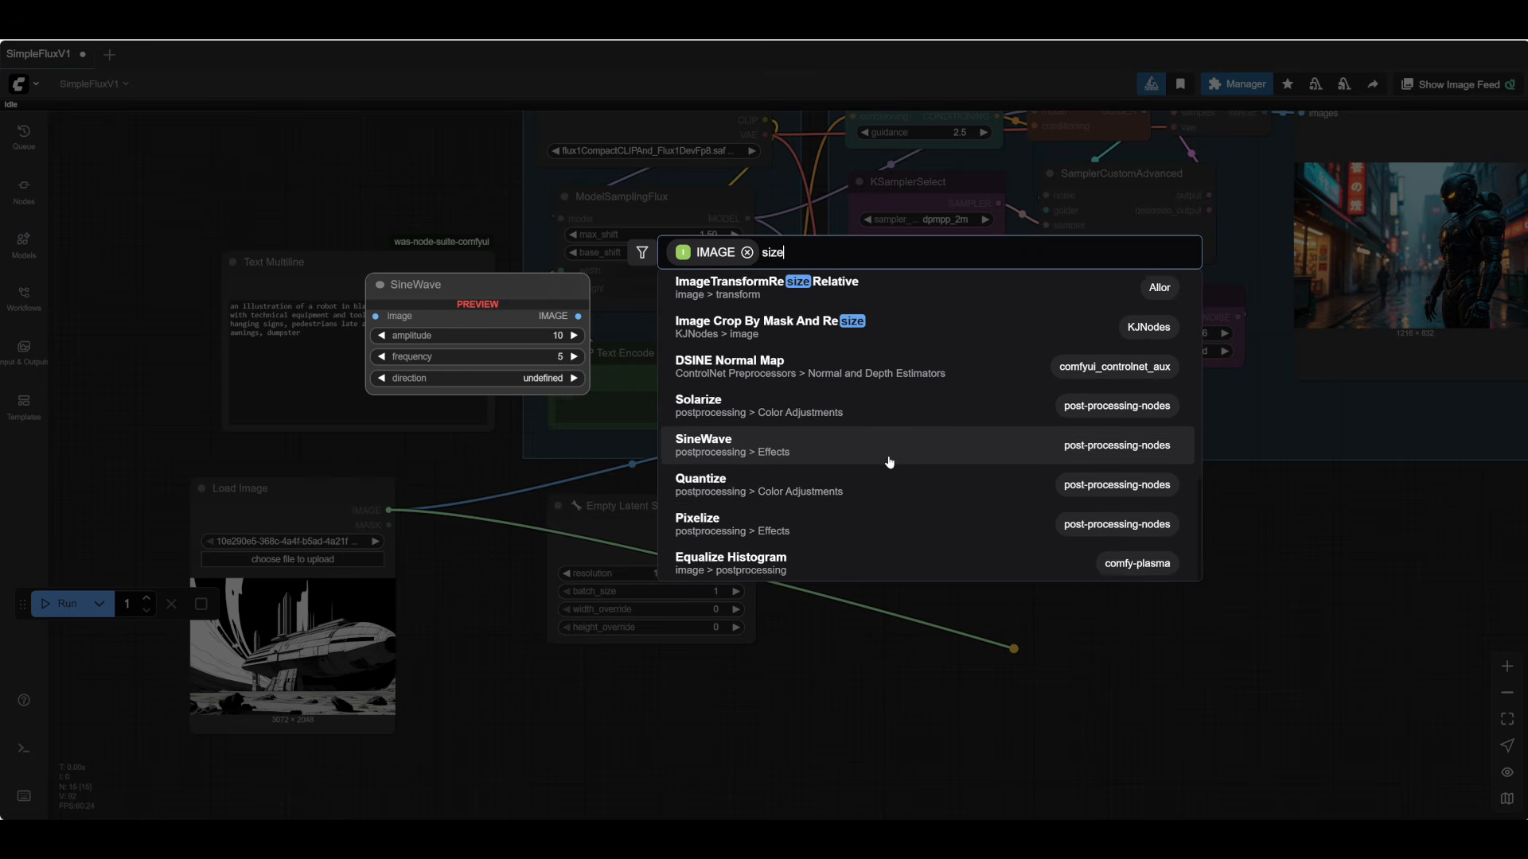
{"action": "scroll", "coordinate": [889, 462], "scroll_direction": "up", "scroll_amount": 5}
{"action": "left_click", "coordinate": [867, 383]}
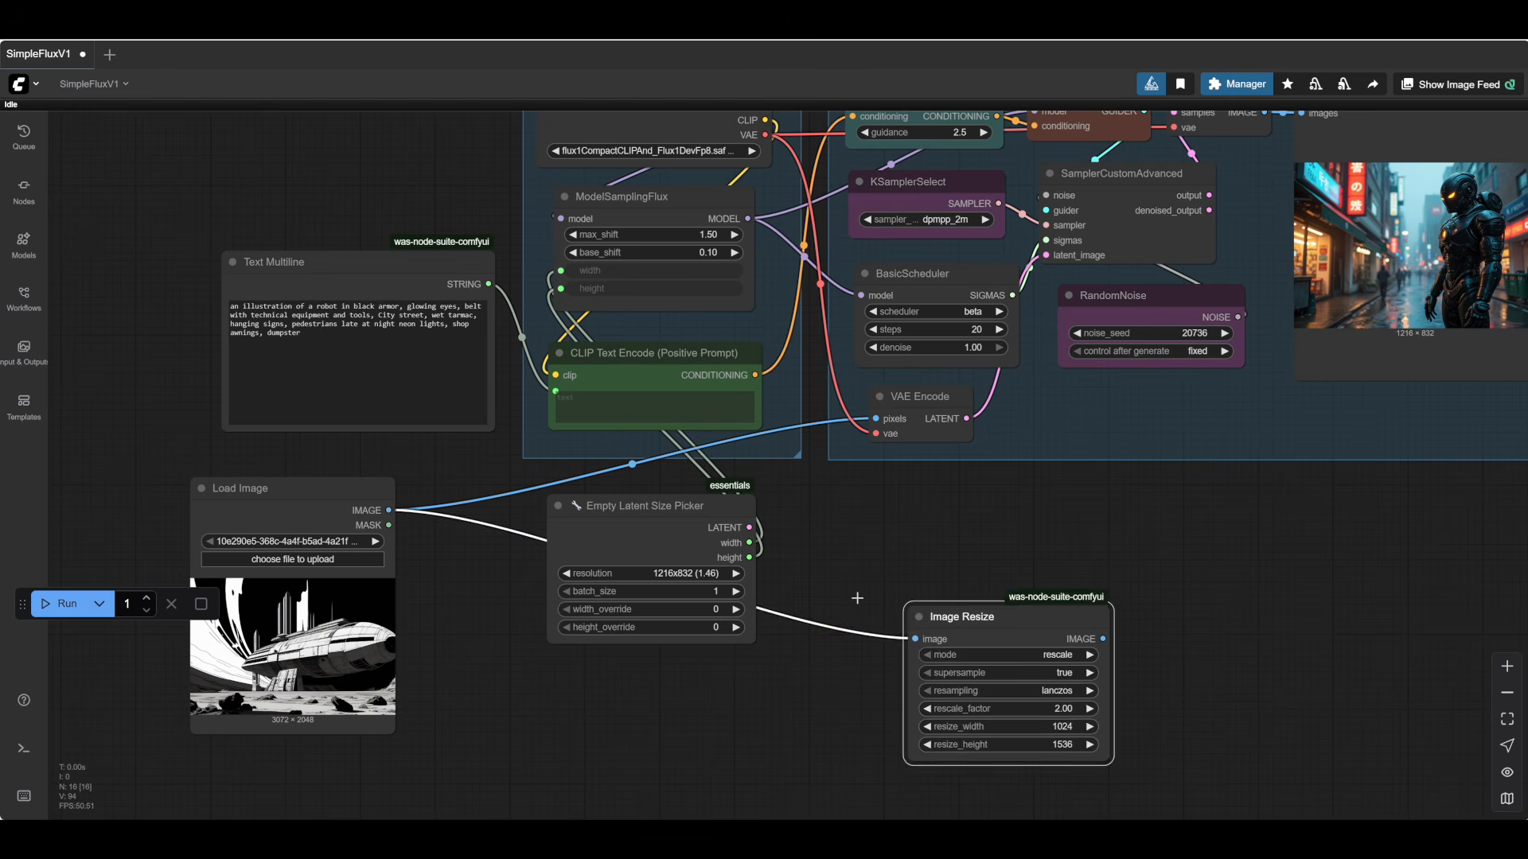
- Move Image Resize beside the Load Image node and connect its IMAGE output to the pixels input of VAE Encode
{"action": "left_click_drag", "start_coordinate": [989, 618], "coordinate": [522, 583]}
{"action": "left_click_drag", "start_coordinate": [614, 640], "coordinate": [858, 455]}
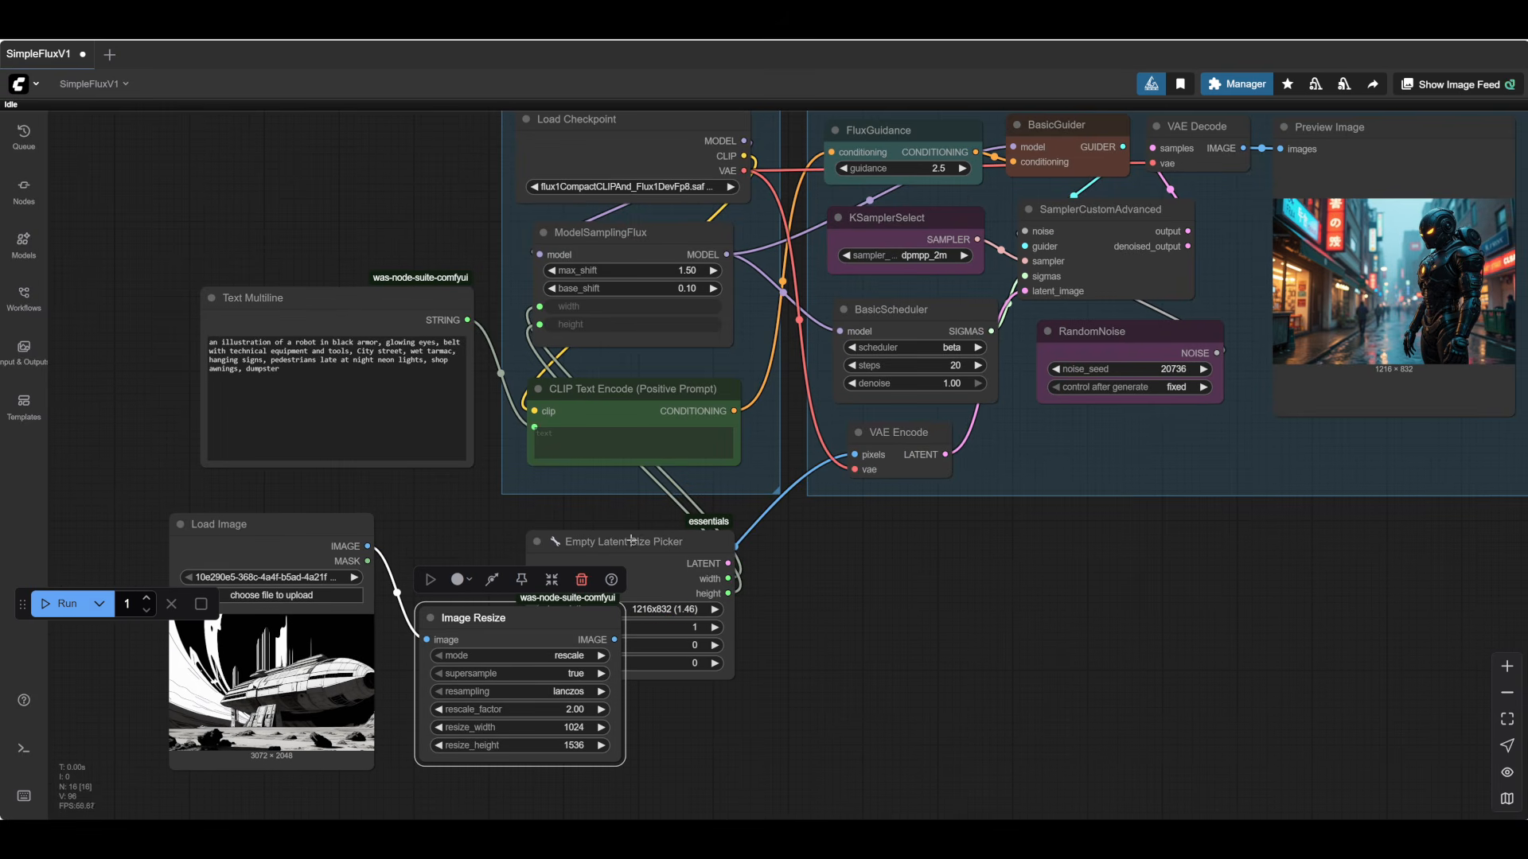
- Arrange Image Resize and Empty Latent Size Picker without overlap in a row beside Load Image, below the Load group
{"action": "left_click_drag", "start_coordinate": [629, 544], "coordinate": [903, 578]}
{"action": "scroll", "coordinate": [553, 602], "scroll_direction": "down", "scroll_amount": 2}
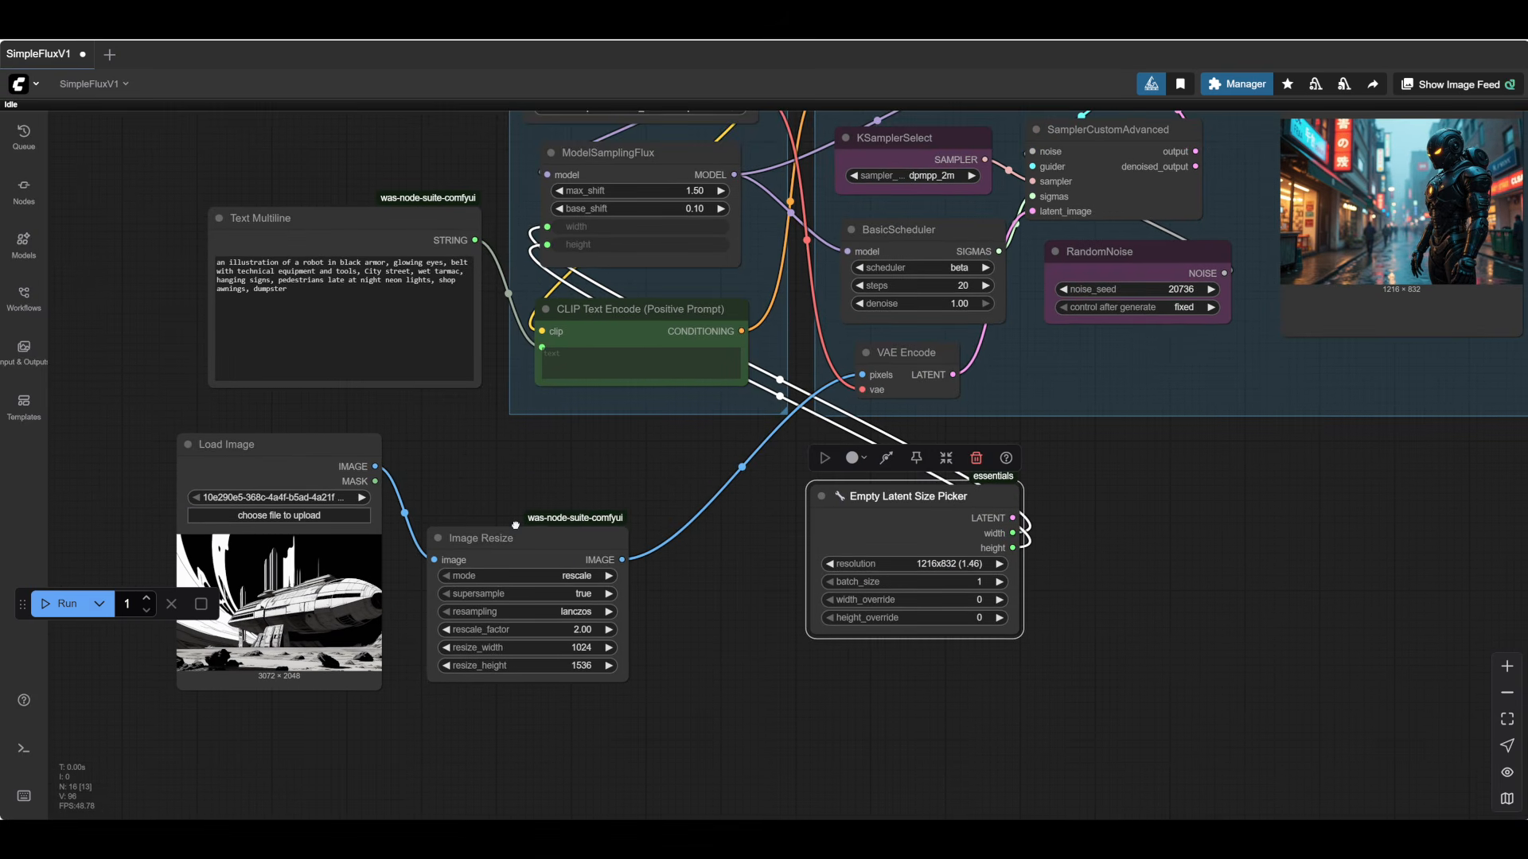
{"action": "left_click_drag", "start_coordinate": [505, 536], "coordinate": [533, 451]}
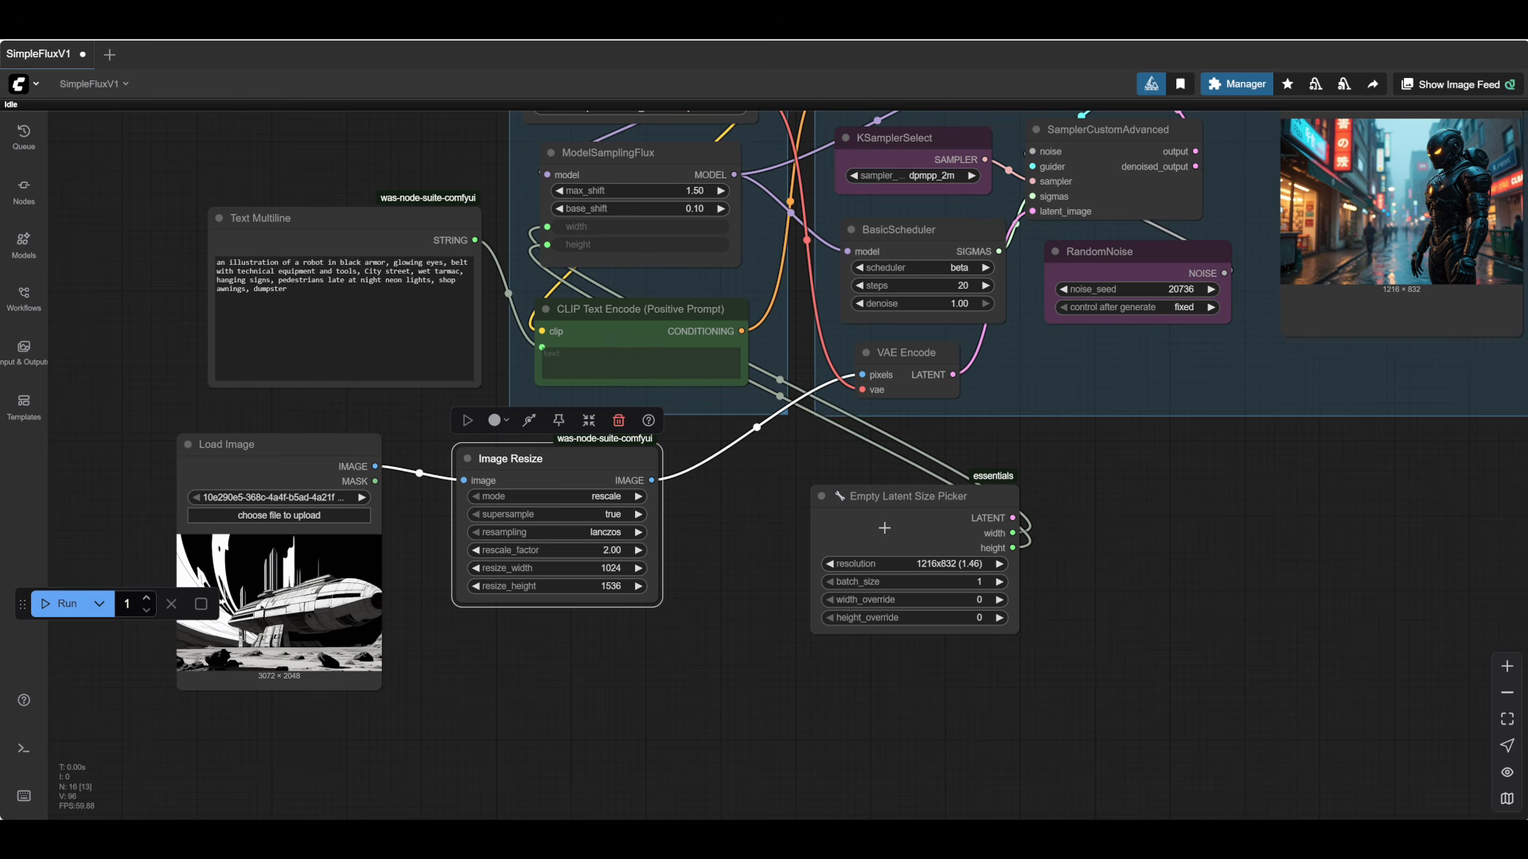
{"action": "left_click_drag", "start_coordinate": [859, 489], "coordinate": [744, 455]}
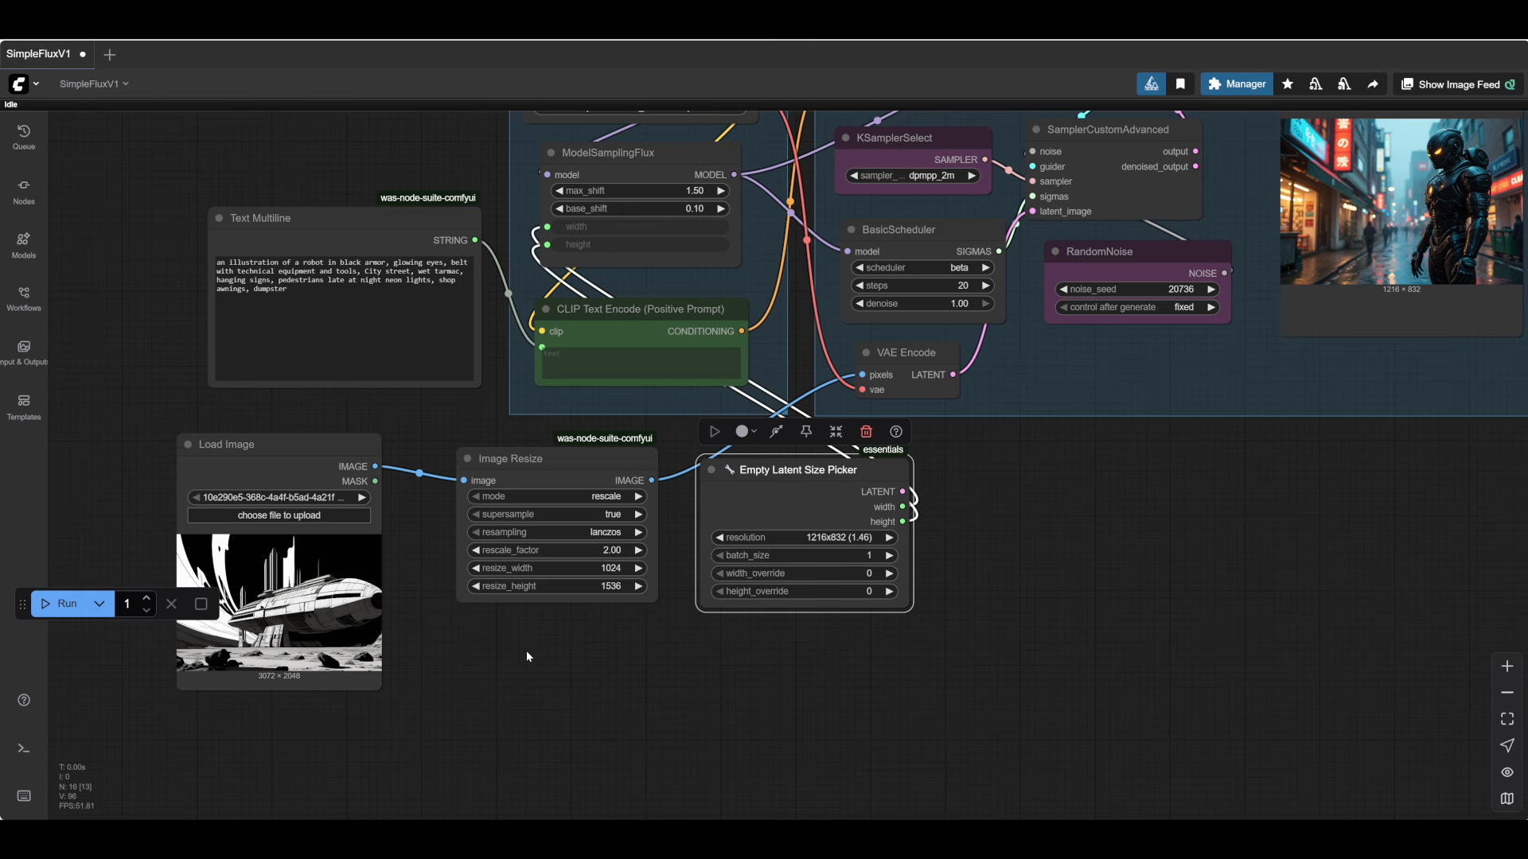
- Set Image Resize's mode to resize and connect Empty Latent Size Picker's width and height outputs to resize_width and resize_height
{"action": "scroll", "coordinate": [527, 653], "scroll_direction": "down", "scroll_amount": 1}
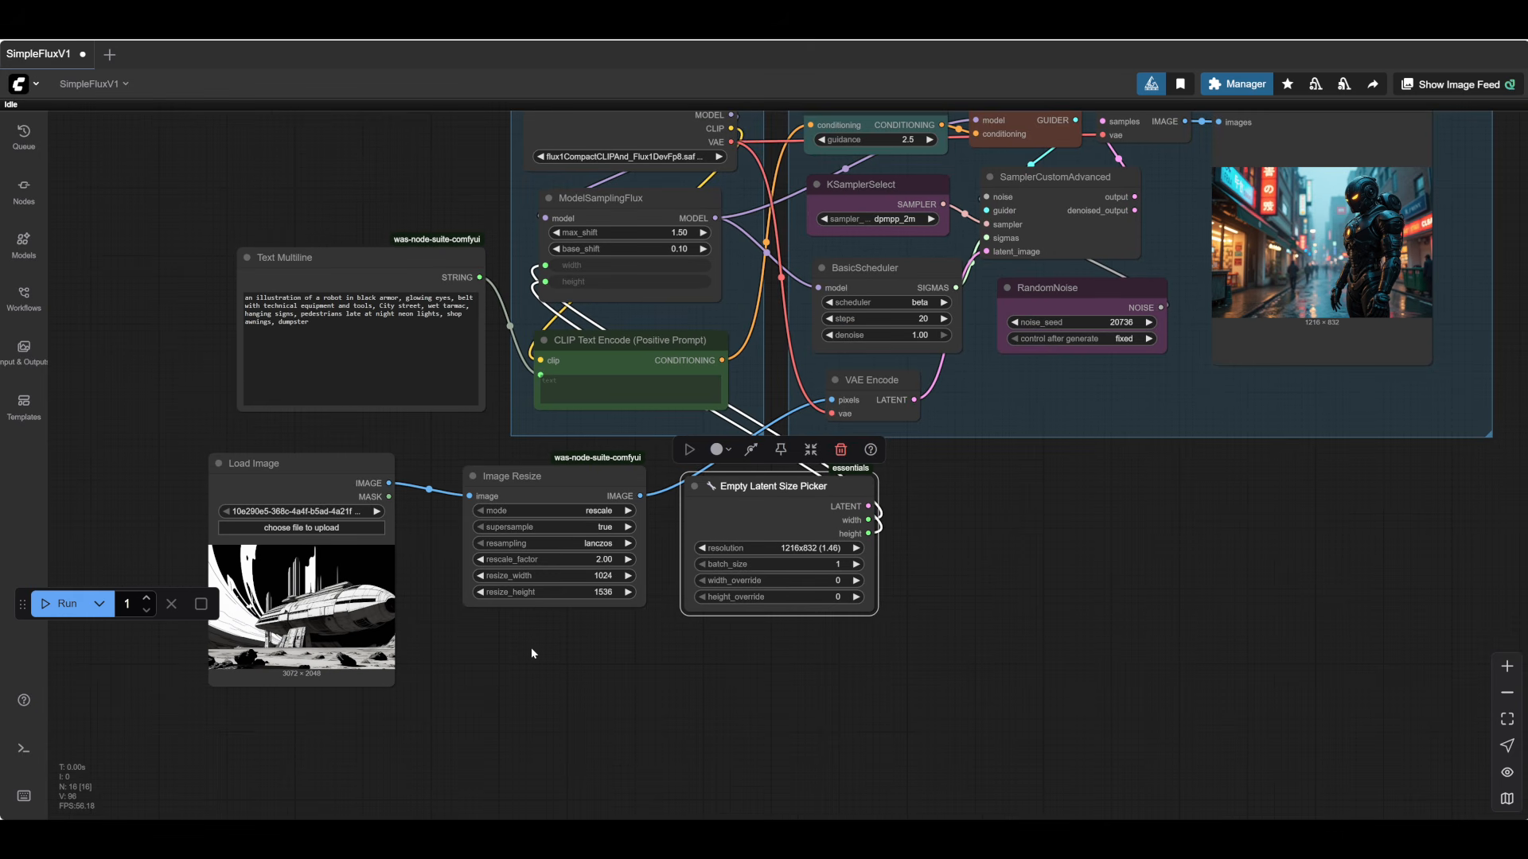
{"action": "left_click", "coordinate": [628, 509]}
{"action": "scroll", "coordinate": [628, 521], "scroll_direction": "up", "scroll_amount": 6}
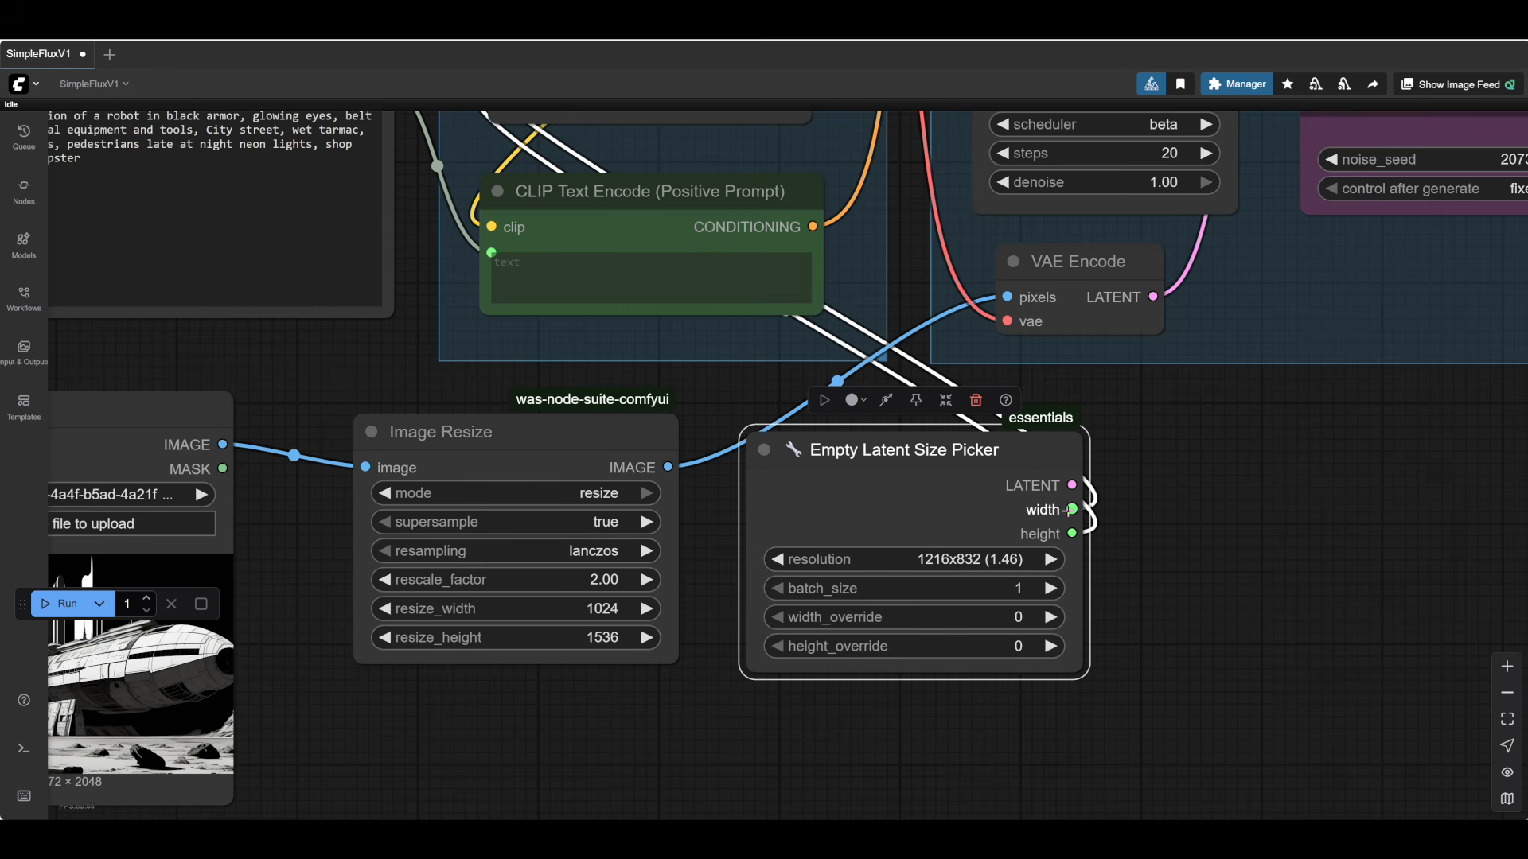
{"action": "left_click_drag", "start_coordinate": [1072, 509], "coordinate": [365, 637]}
{"action": "left_click_drag", "start_coordinate": [706, 671], "coordinate": [829, 585]}
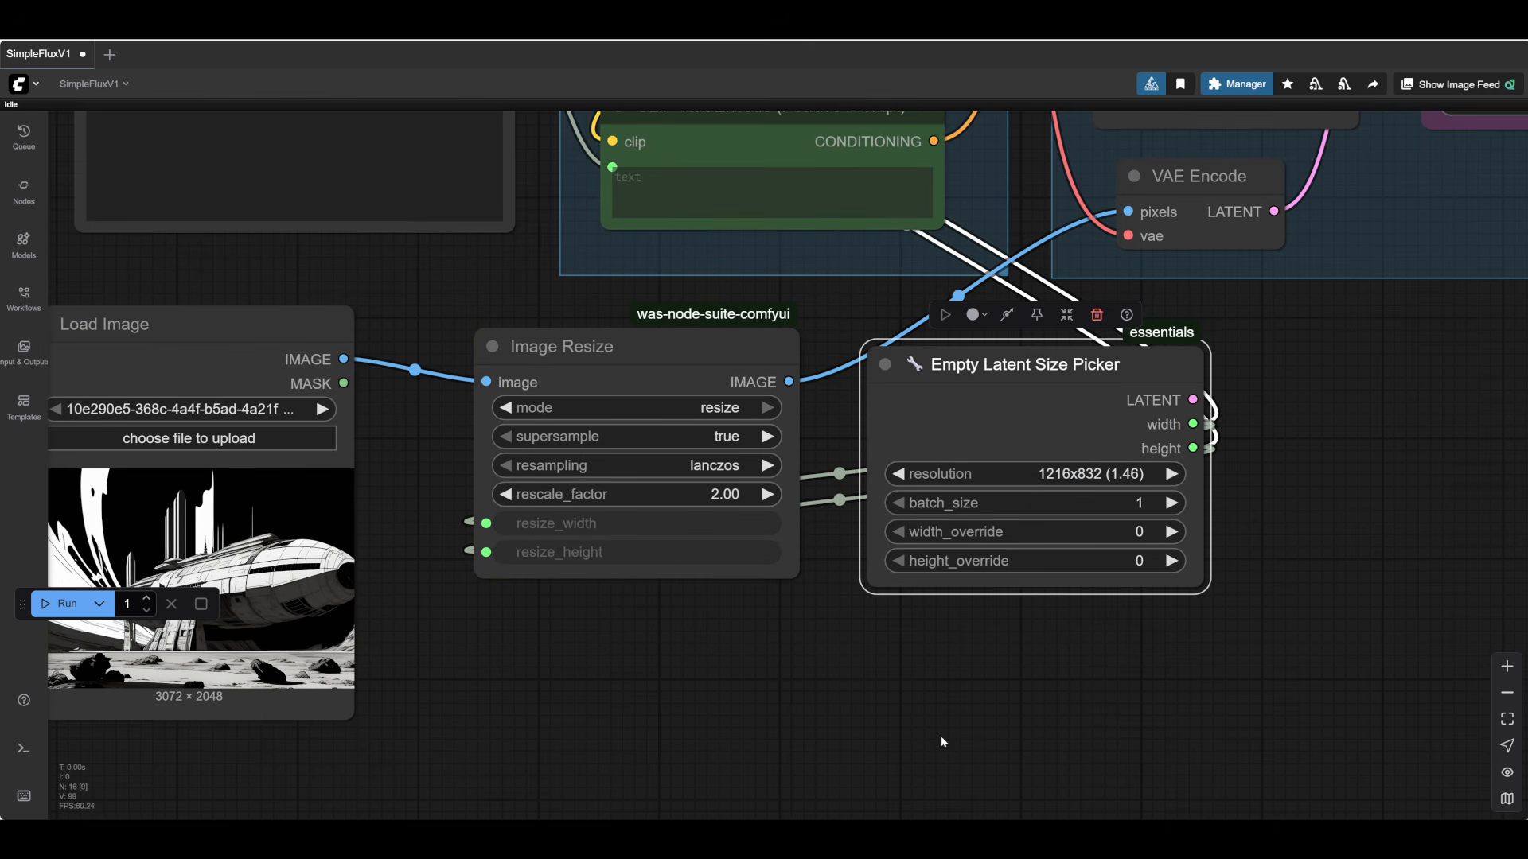
- Move the Empty Latent Size Picker node directly beneath the Image Resize node
{"action": "left_click_drag", "start_coordinate": [939, 730], "coordinate": [553, 804]}
{"action": "left_click_drag", "start_coordinate": [839, 587], "coordinate": [784, 621]}
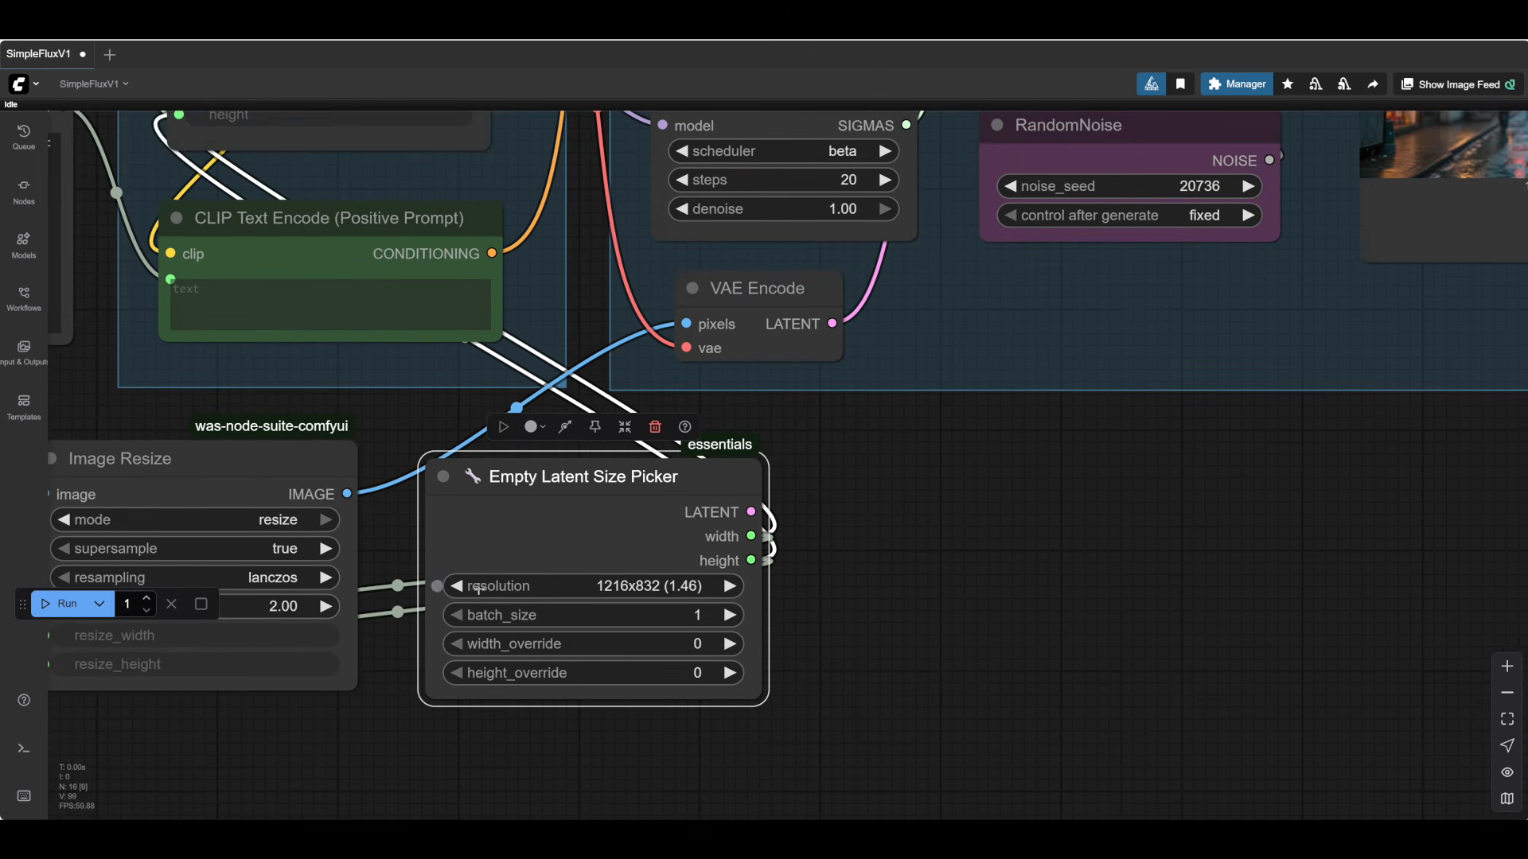
{"action": "left_click_drag", "start_coordinate": [975, 581], "coordinate": [968, 609]}
{"action": "scroll", "coordinate": [969, 612], "scroll_direction": "down", "scroll_amount": 5}
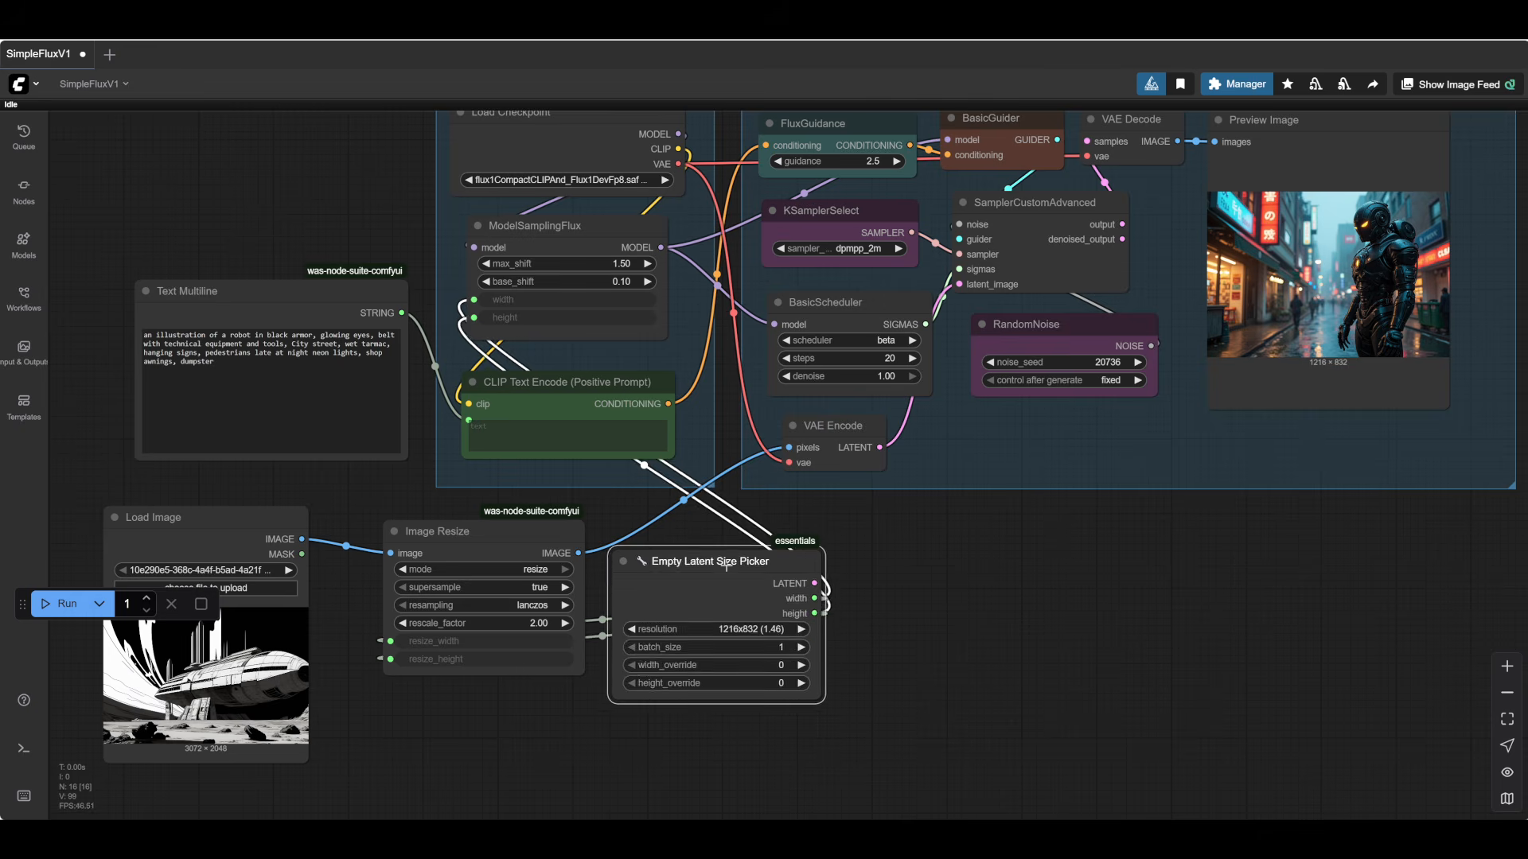
{"action": "left_click_drag", "start_coordinate": [723, 546], "coordinate": [474, 708]}
{"action": "left_click_drag", "start_coordinate": [768, 672], "coordinate": [851, 600]}
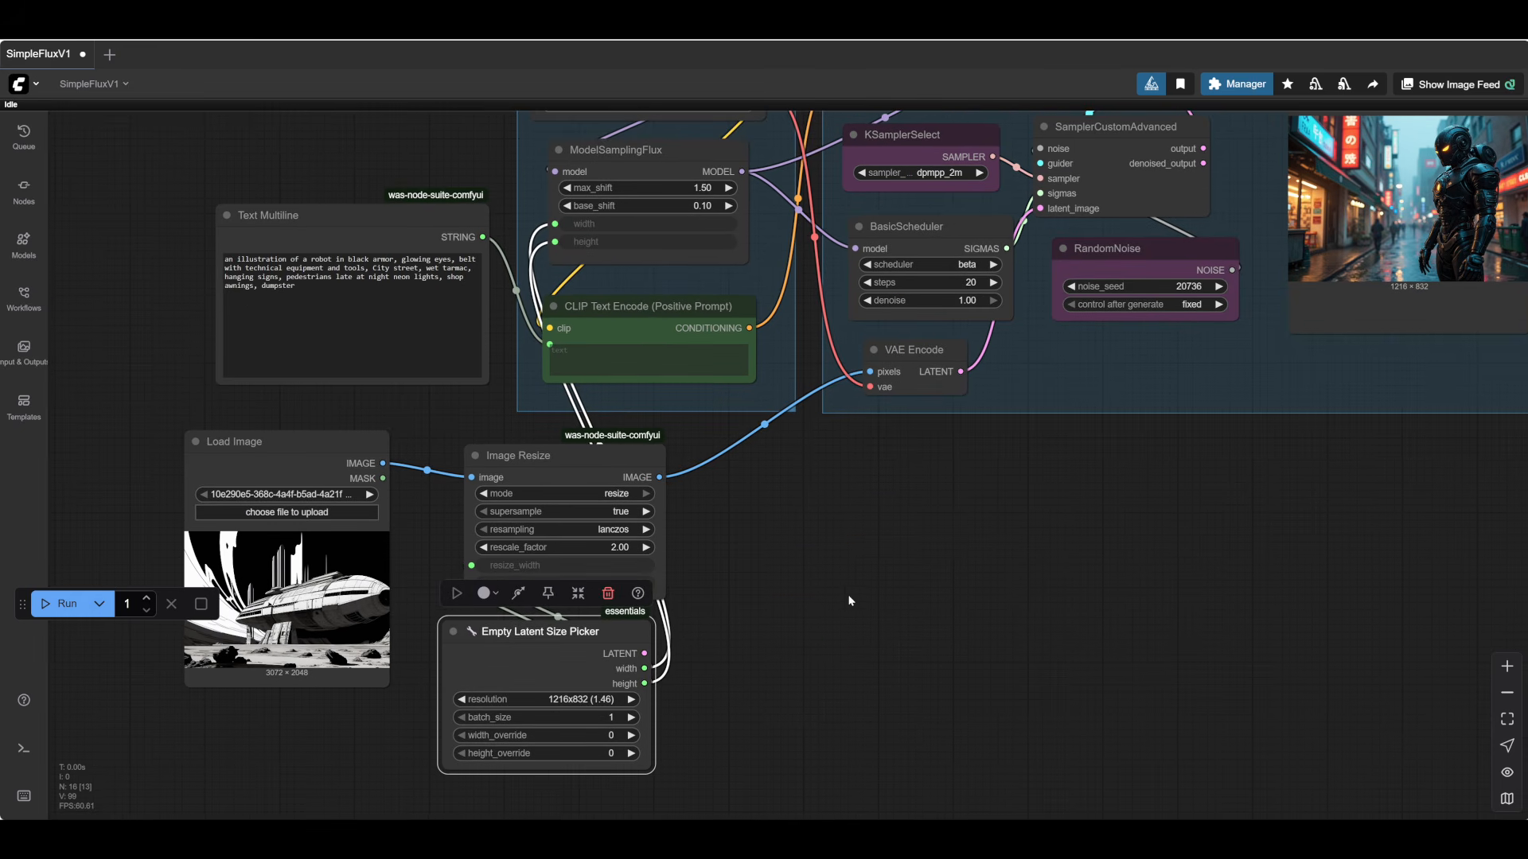
{"action": "left_click_drag", "start_coordinate": [557, 634], "coordinate": [561, 655]}
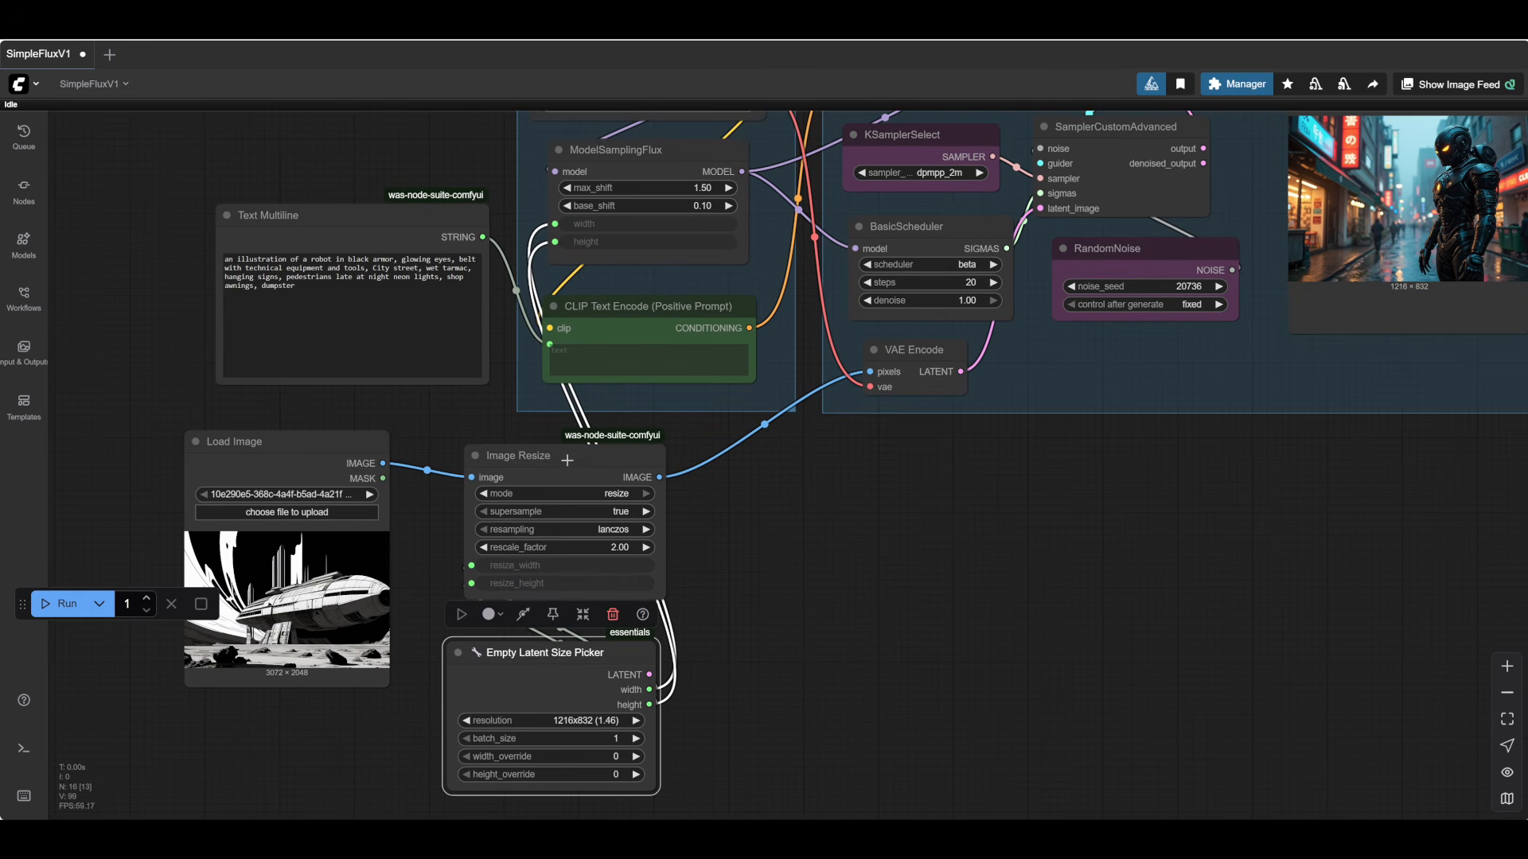
- Nudge the Image Resize node and move Load Image closer beside it so the two nodes line up
{"action": "left_click_drag", "start_coordinate": [568, 463], "coordinate": [565, 471]}
{"action": "left_click_drag", "start_coordinate": [330, 450], "coordinate": [364, 477]}
{"action": "left_click_drag", "start_coordinate": [918, 603], "coordinate": [1339, 608]}
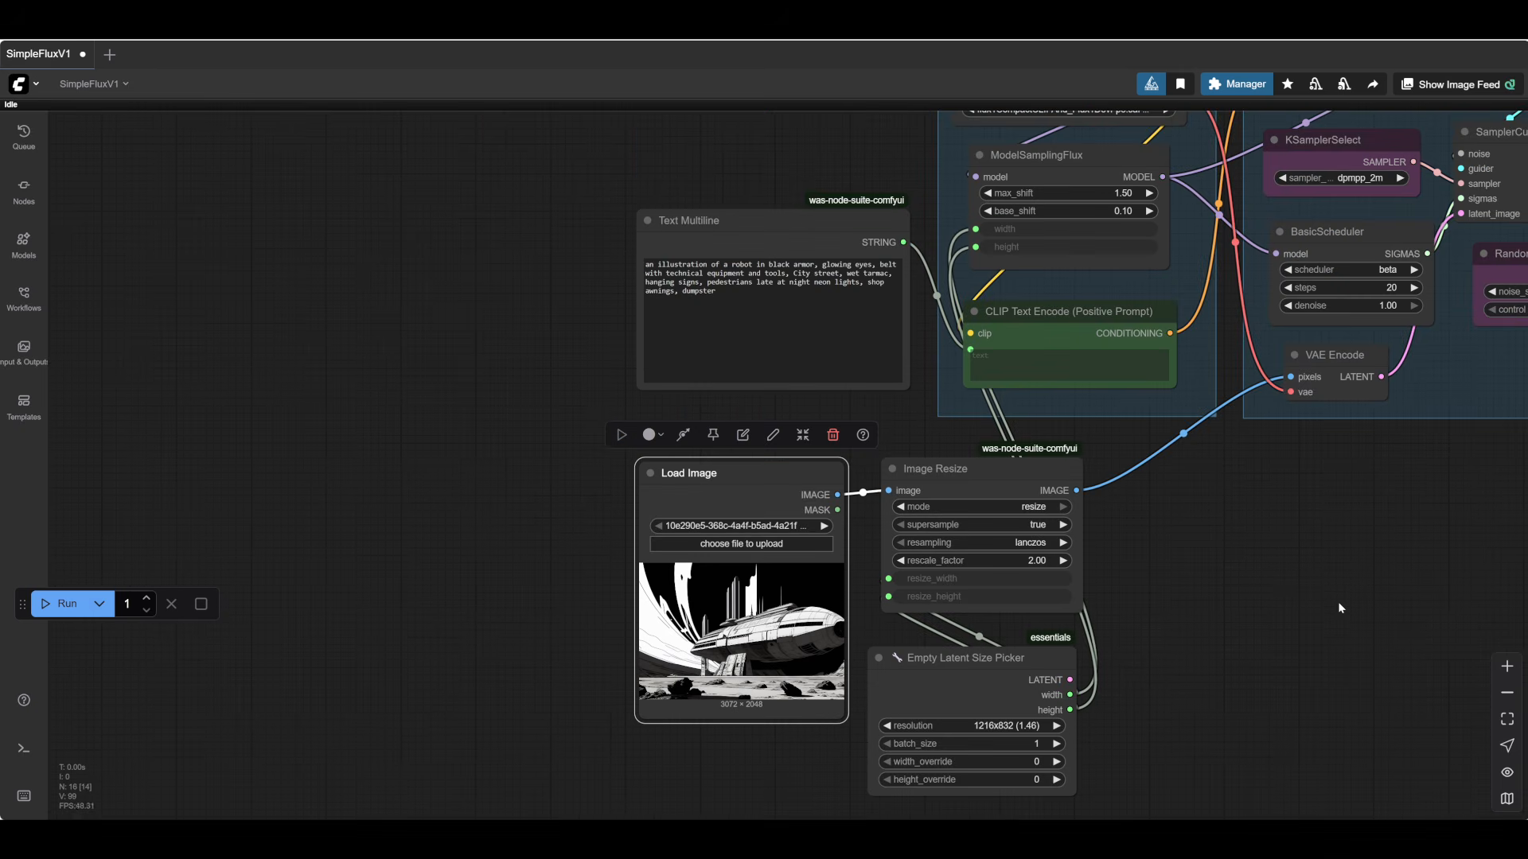
- Add a new group on the empty canvas beside the Load Image node and title it ImageInput
{"action": "left_click", "coordinate": [310, 467]}
{"action": "right_click", "coordinate": [358, 436]}
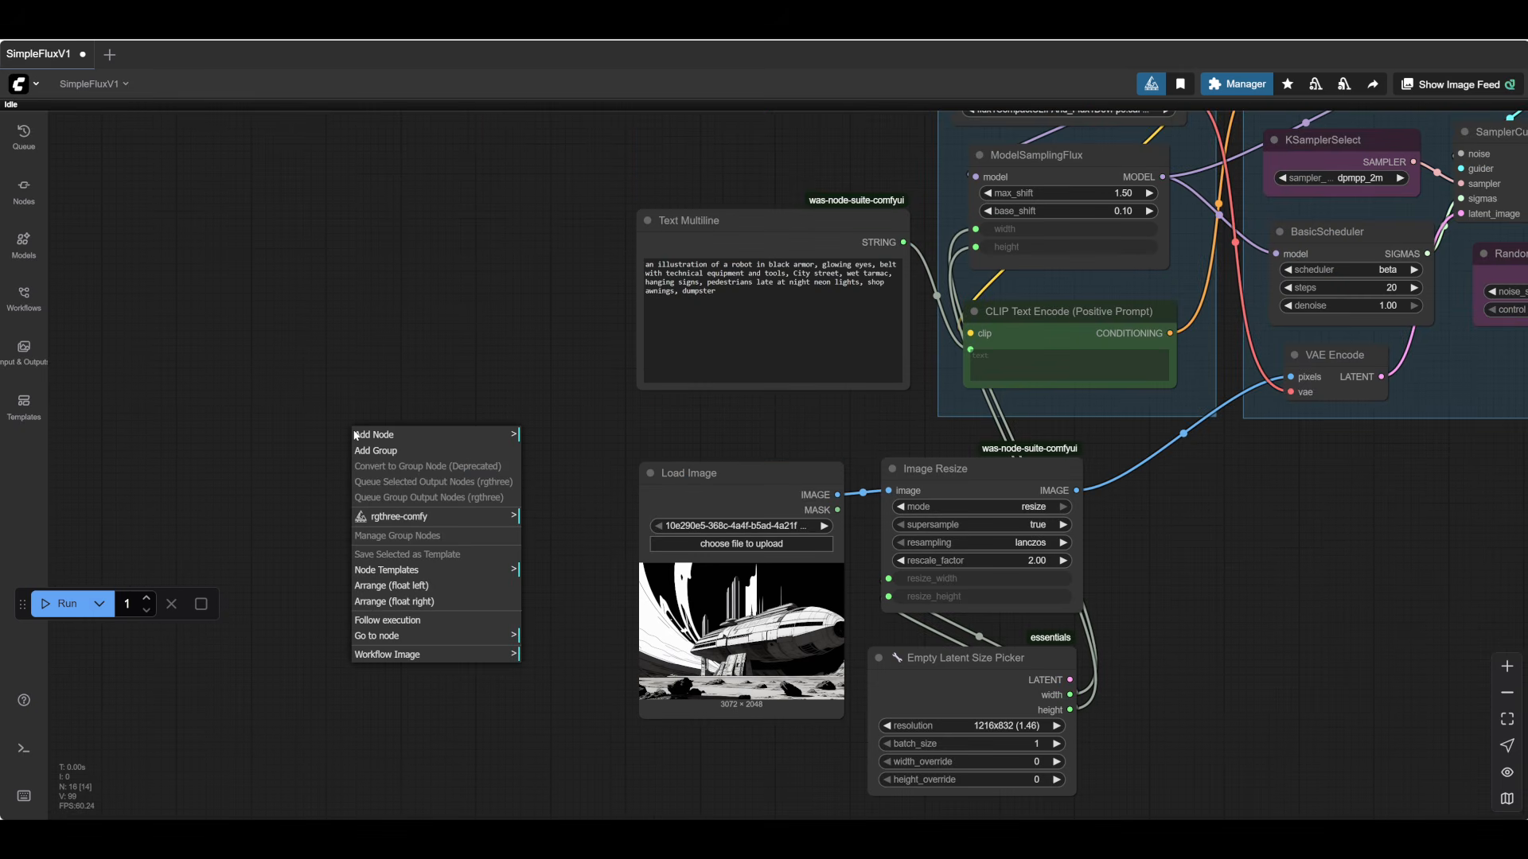
{"action": "left_click", "coordinate": [363, 451]}
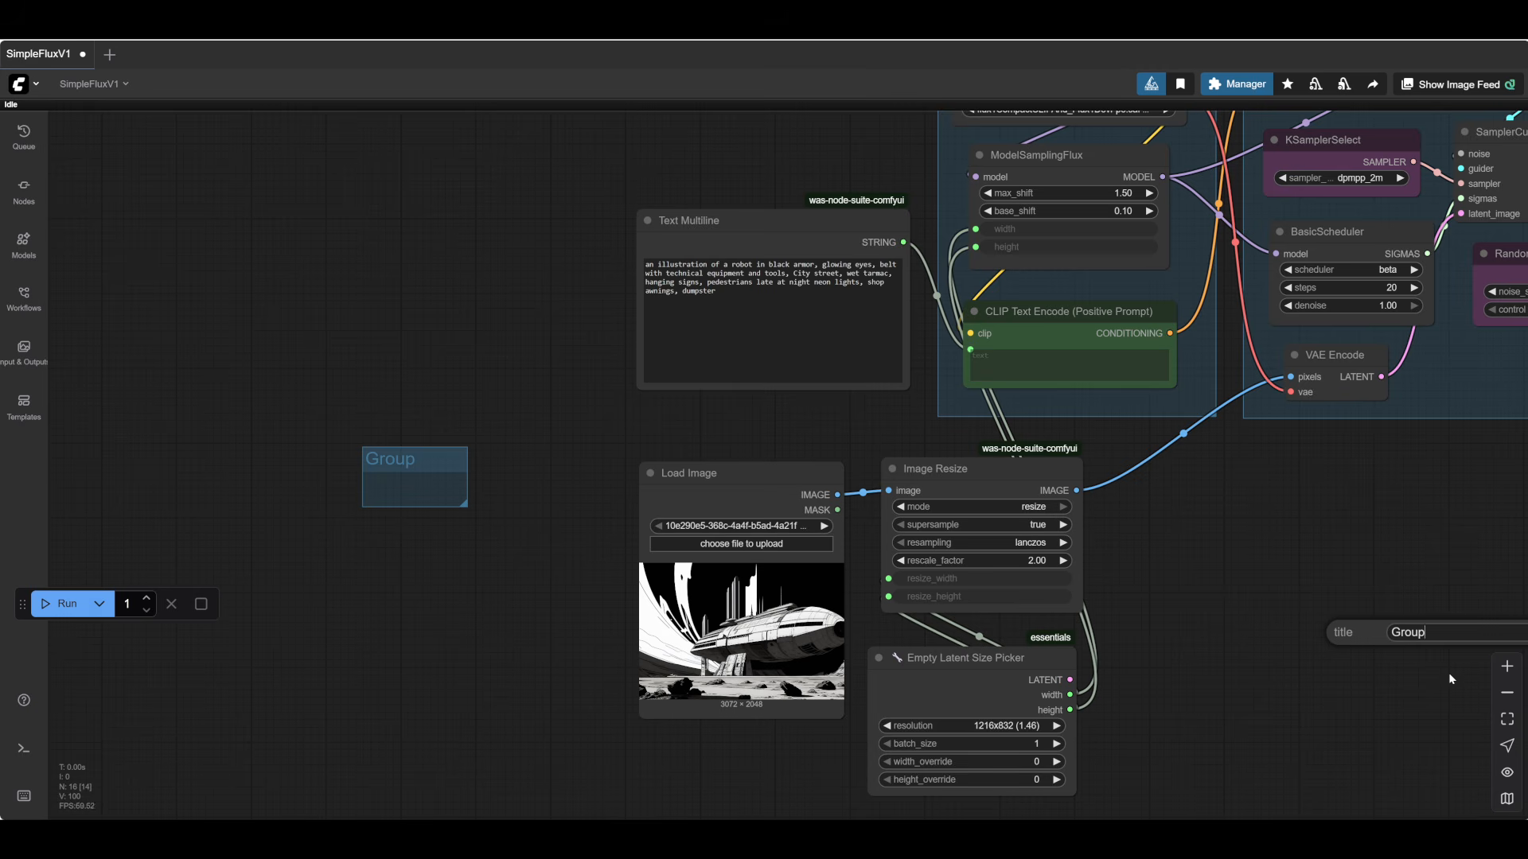
{"action": "left_click_drag", "start_coordinate": [1461, 634], "coordinate": [1368, 629]}
{"action": "type", "text": "ImageInput"}
{"action": "key", "text": "Return"}
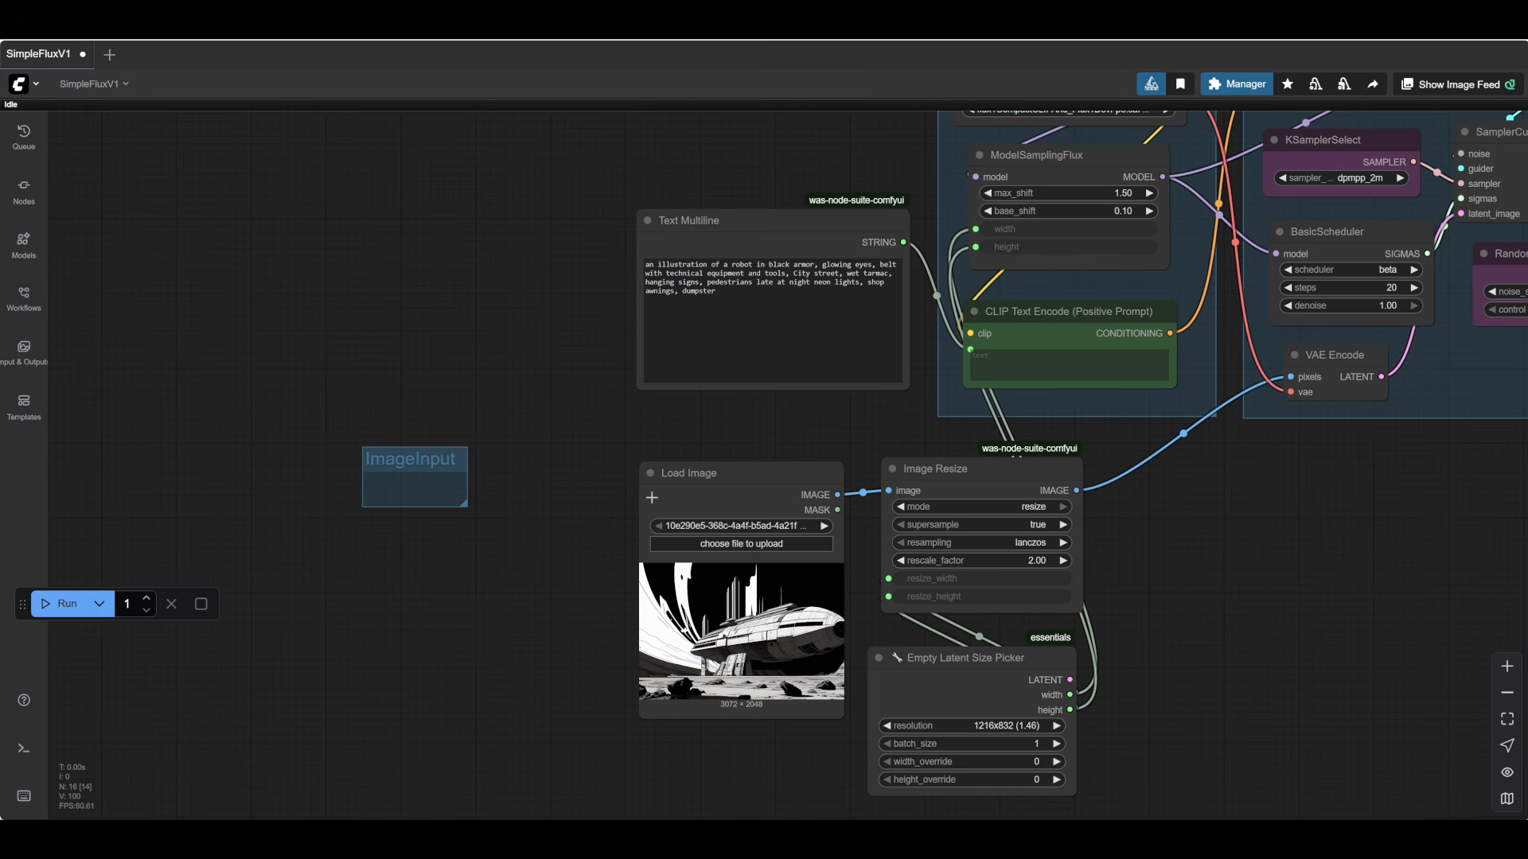
- Enclose Load Image, Image Resize and Empty Latent Size Picker in the ImageInput group and fit the group to its nodes
{"action": "left_click_drag", "start_coordinate": [449, 458], "coordinate": [612, 459]}
{"action": "left_click_drag", "start_coordinate": [636, 513], "coordinate": [1185, 802]}
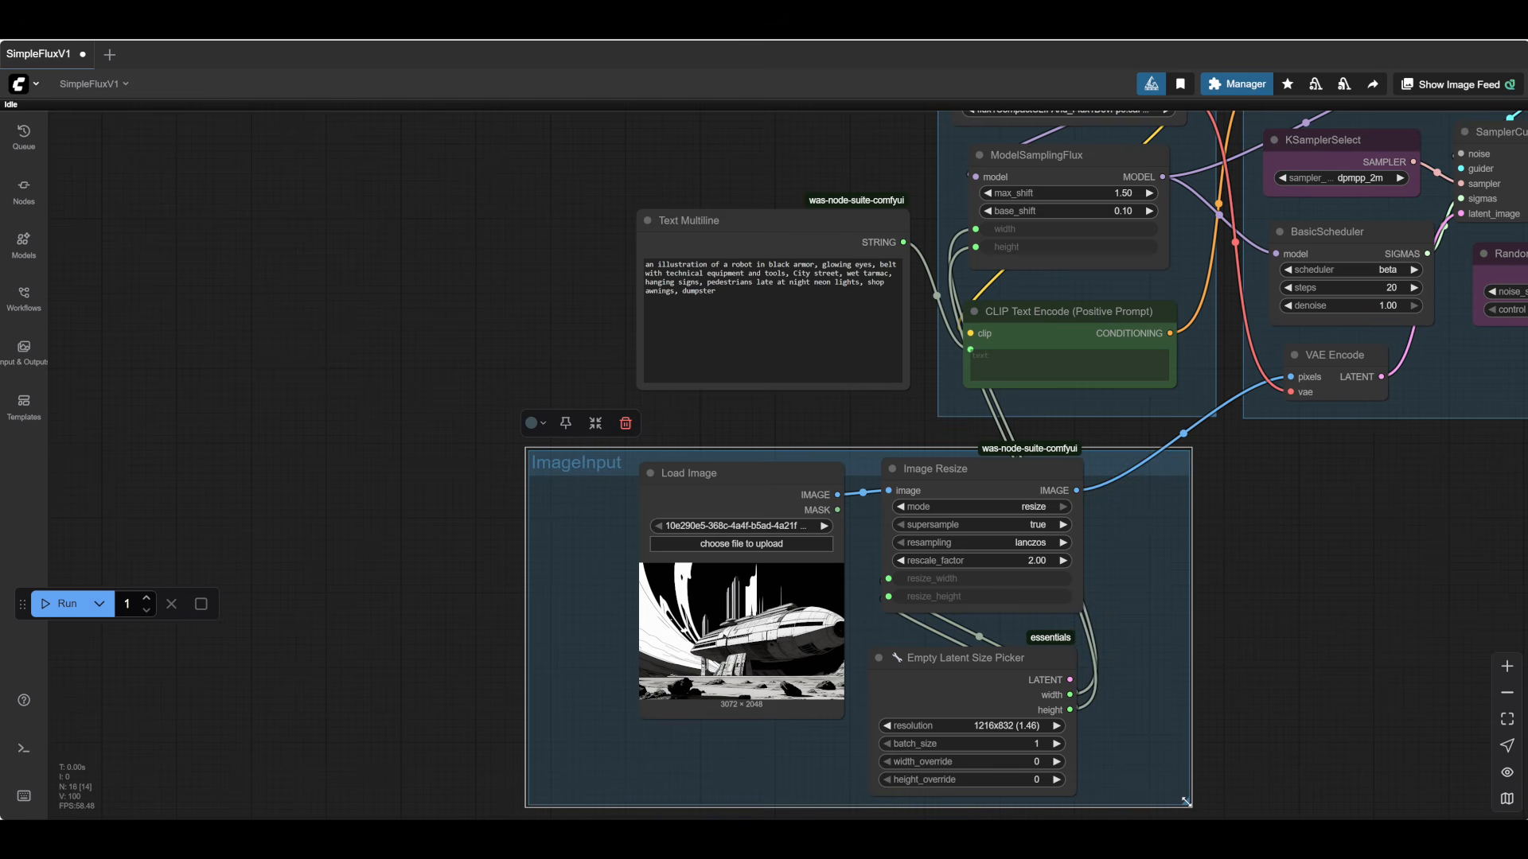
{"action": "right_click", "coordinate": [598, 620]}
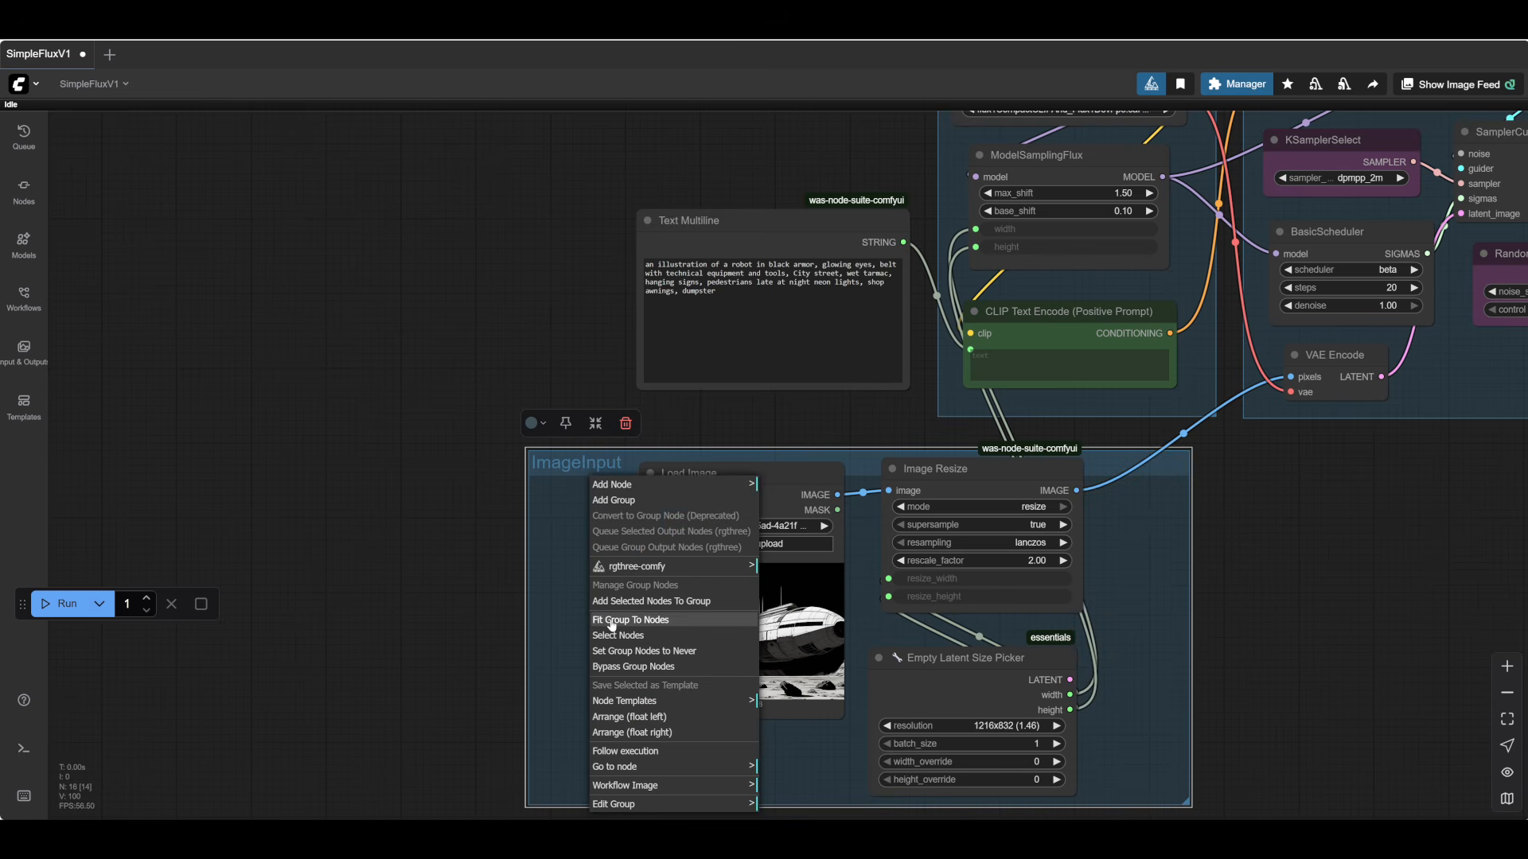
{"action": "left_click", "coordinate": [613, 621]}
- Position the ImageInput group directly beneath the Load group, with the right edges of both groups aligned
{"action": "left_click_drag", "start_coordinate": [760, 433], "coordinate": [890, 450]}
{"action": "left_click_drag", "start_coordinate": [1351, 597], "coordinate": [785, 576]}
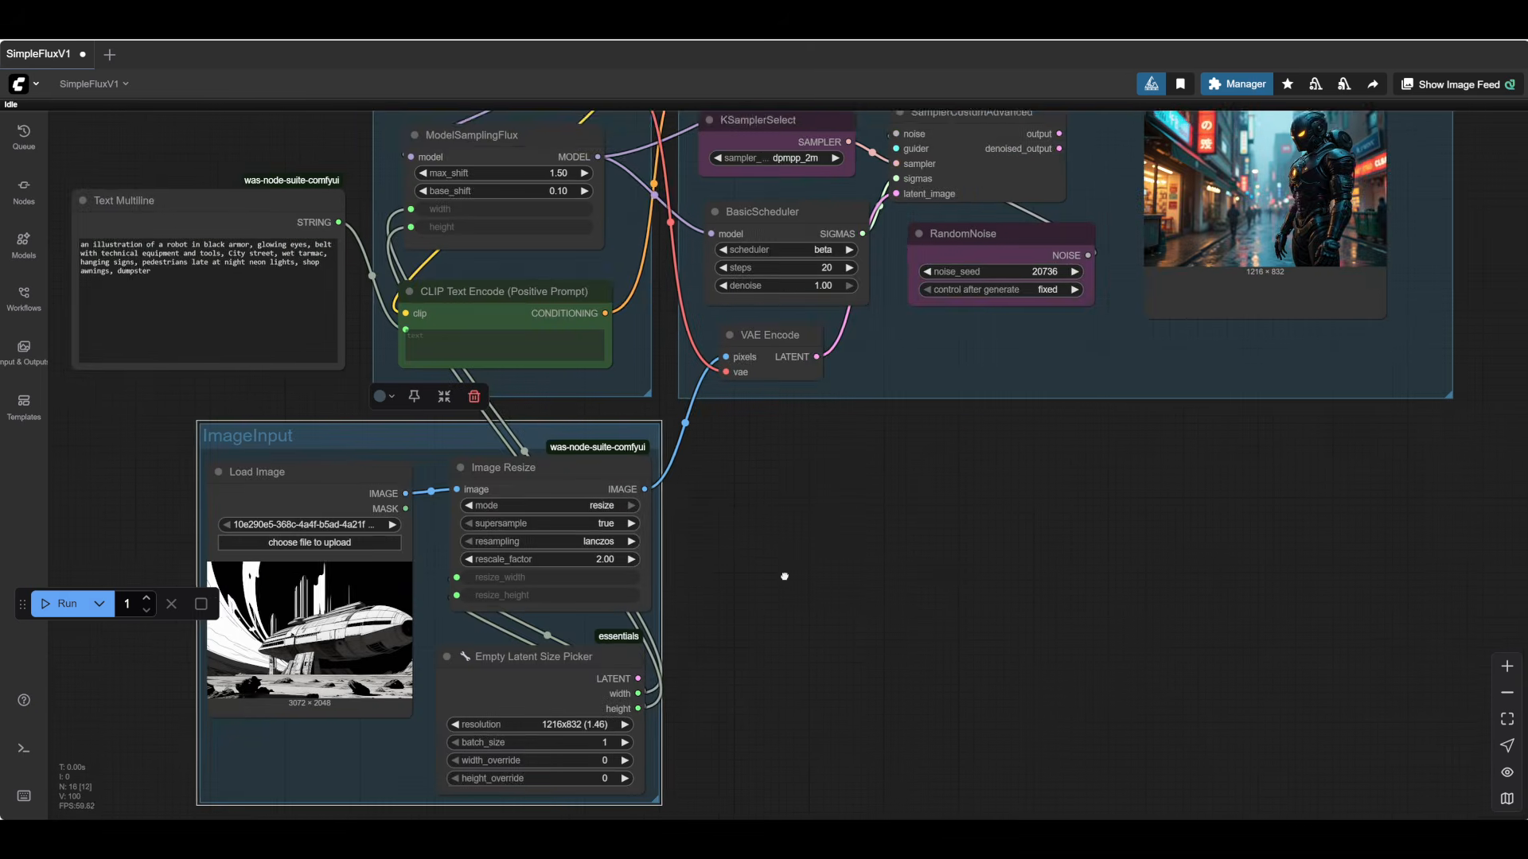
{"action": "scroll", "coordinate": [784, 576], "scroll_direction": "down", "scroll_amount": 4}
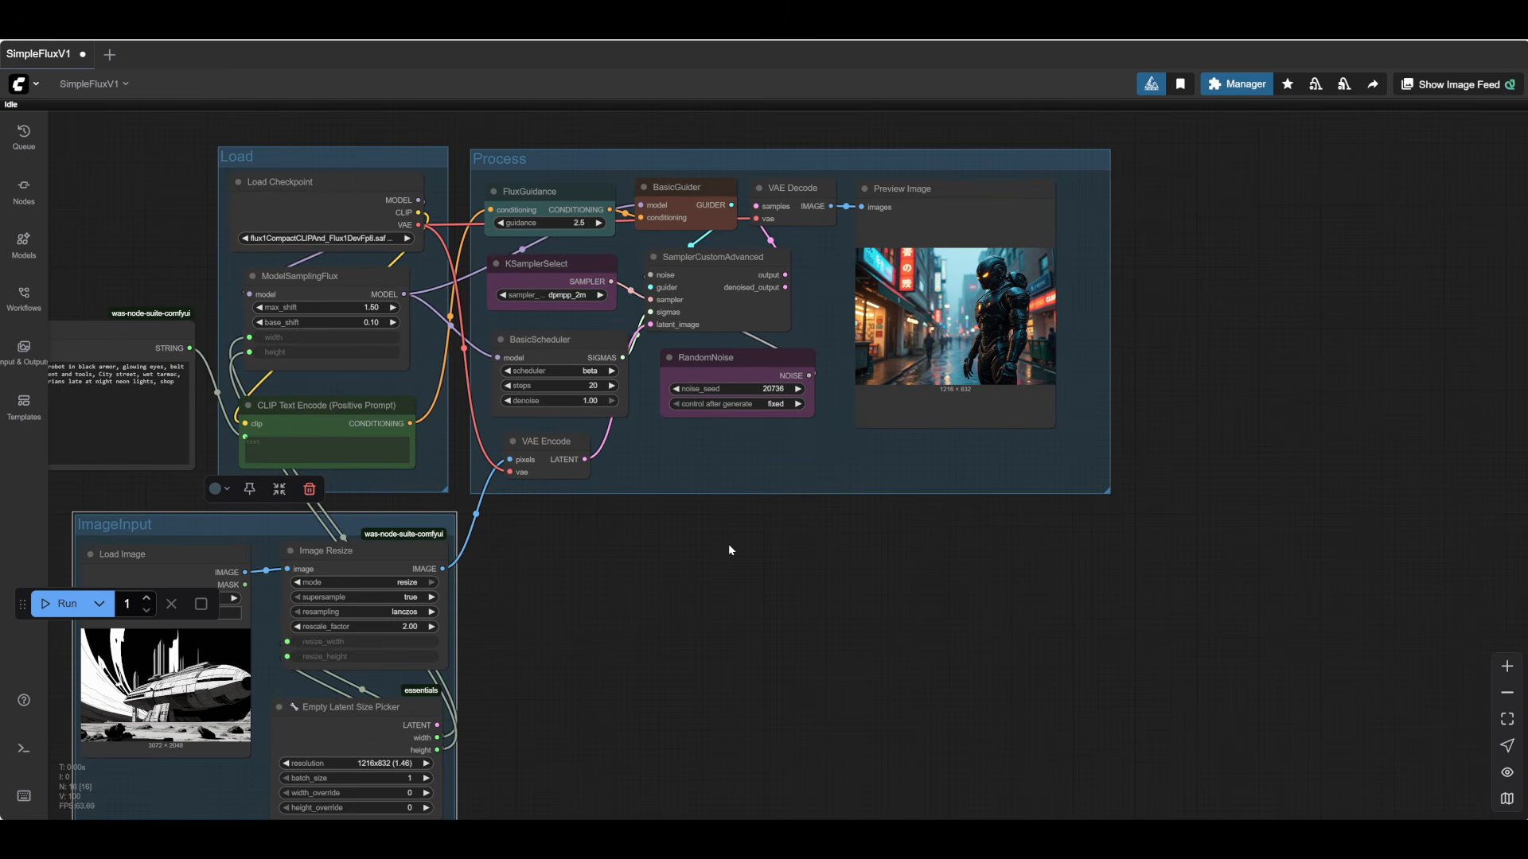
{"action": "left_click_drag", "start_coordinate": [394, 526], "coordinate": [388, 528]}
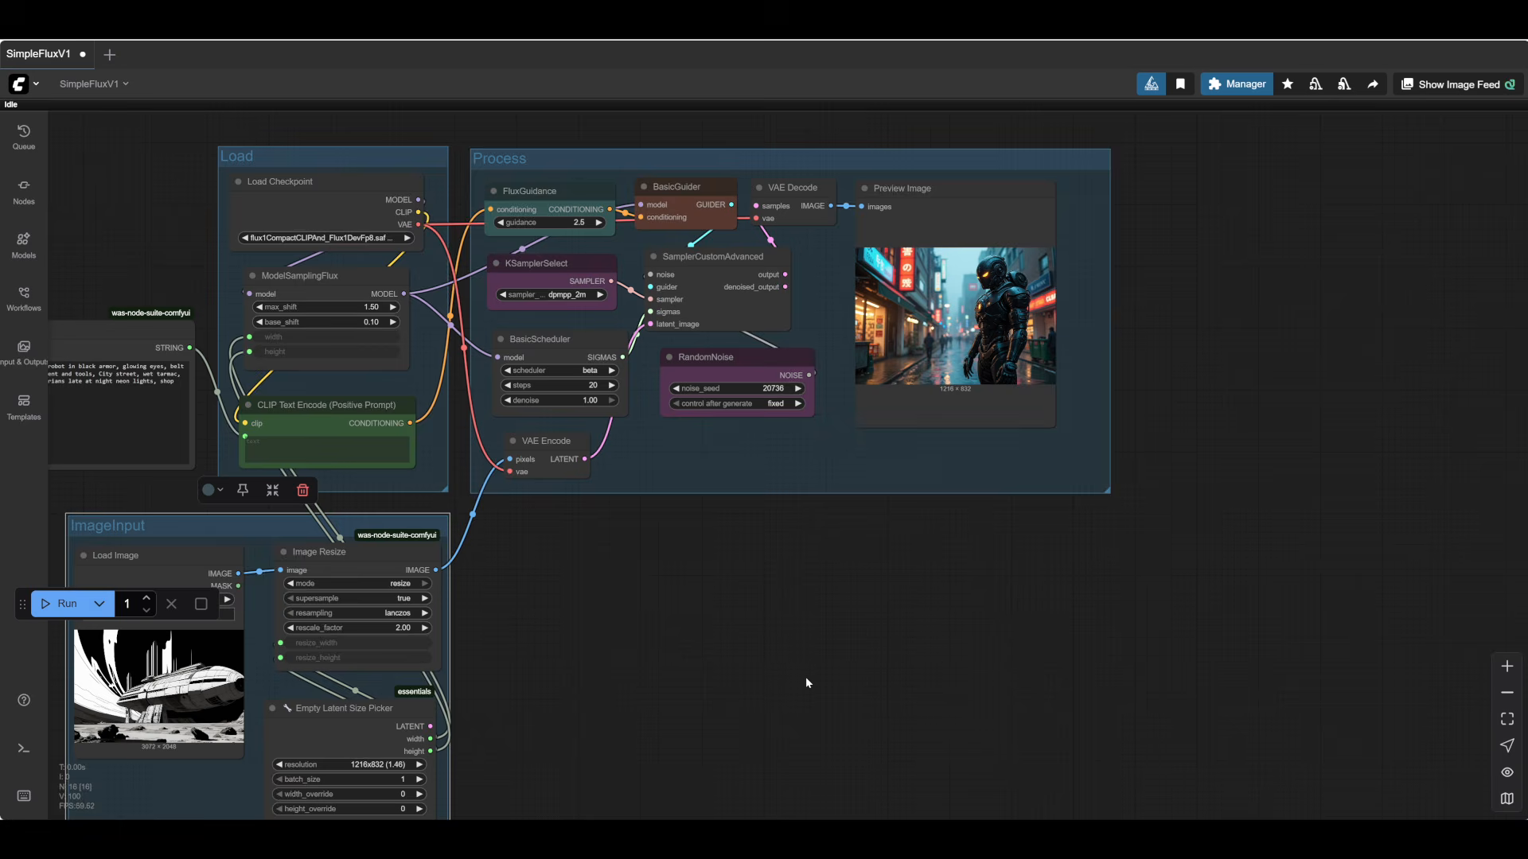
{"action": "scroll", "coordinate": [815, 654], "scroll_direction": "down", "scroll_amount": 3}
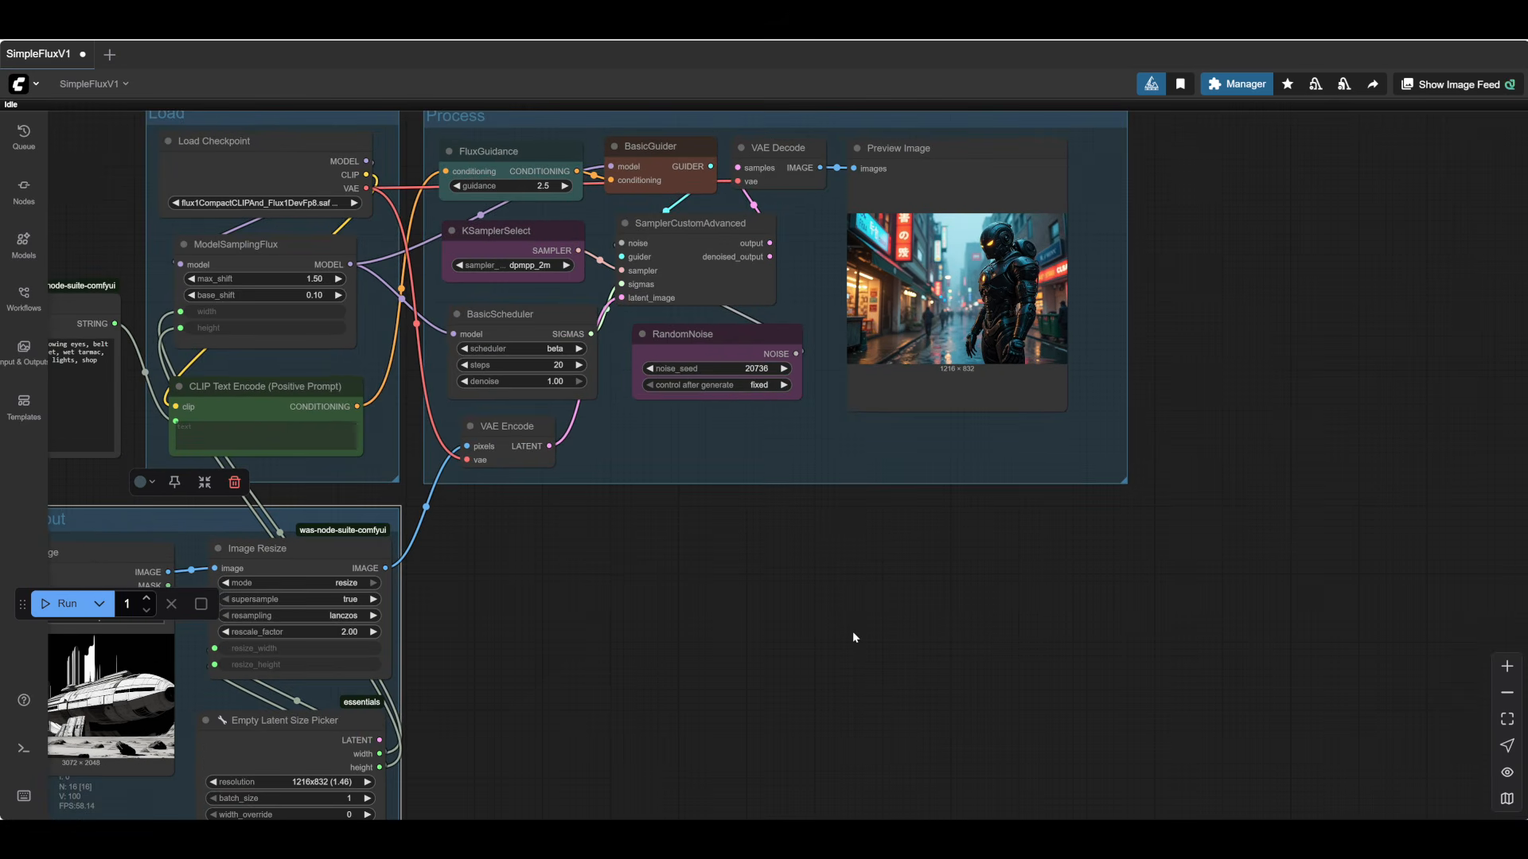
{"action": "scroll", "coordinate": [725, 623], "scroll_direction": "up", "scroll_amount": 3}
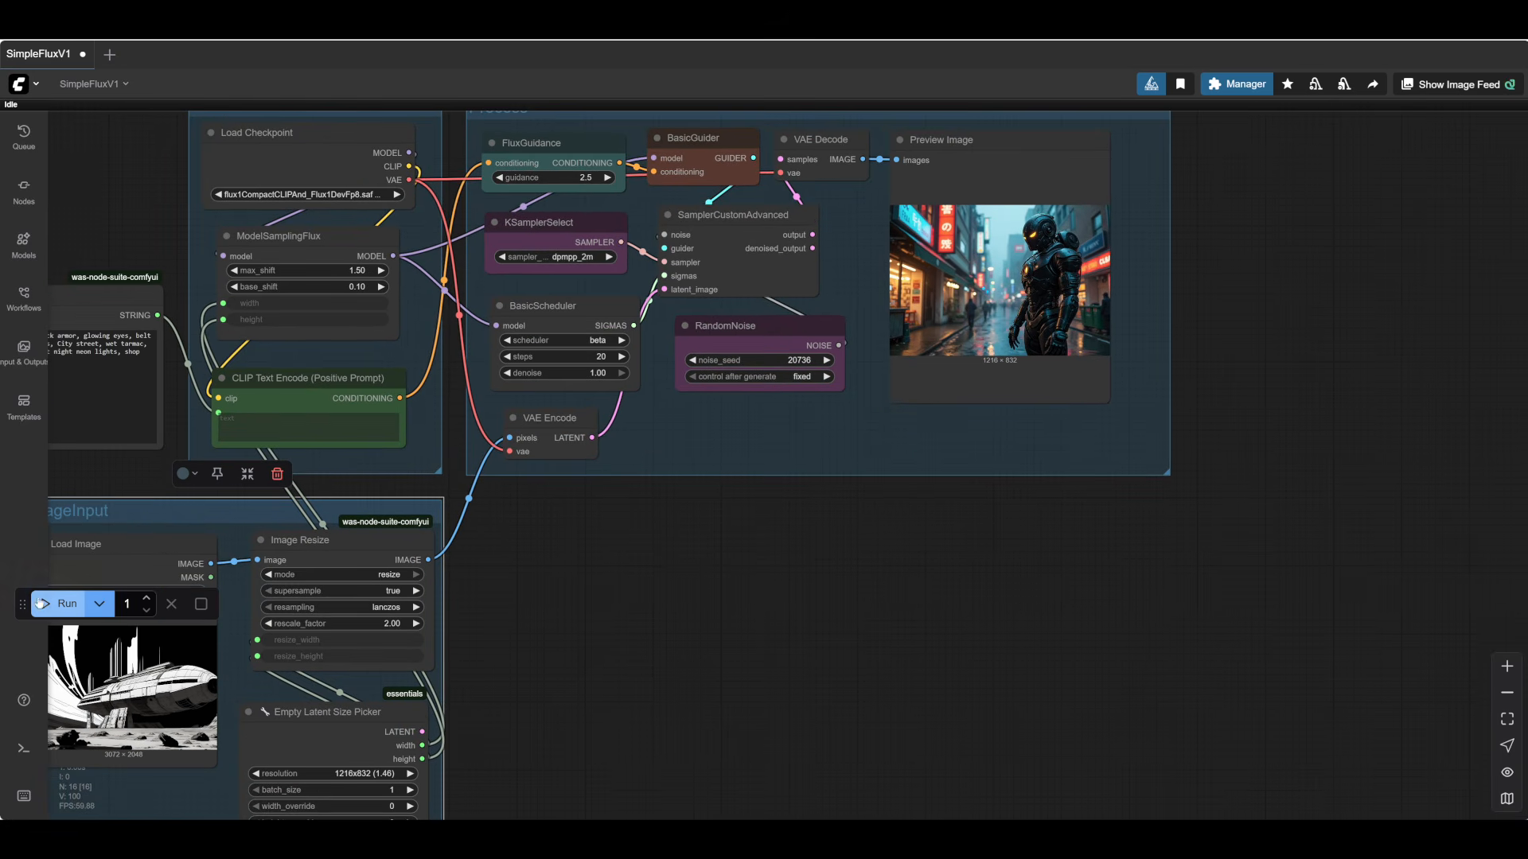
- Run the workflow and examine how Image Resize feeds the VAE Encode node
{"action": "left_click", "coordinate": [62, 604]}
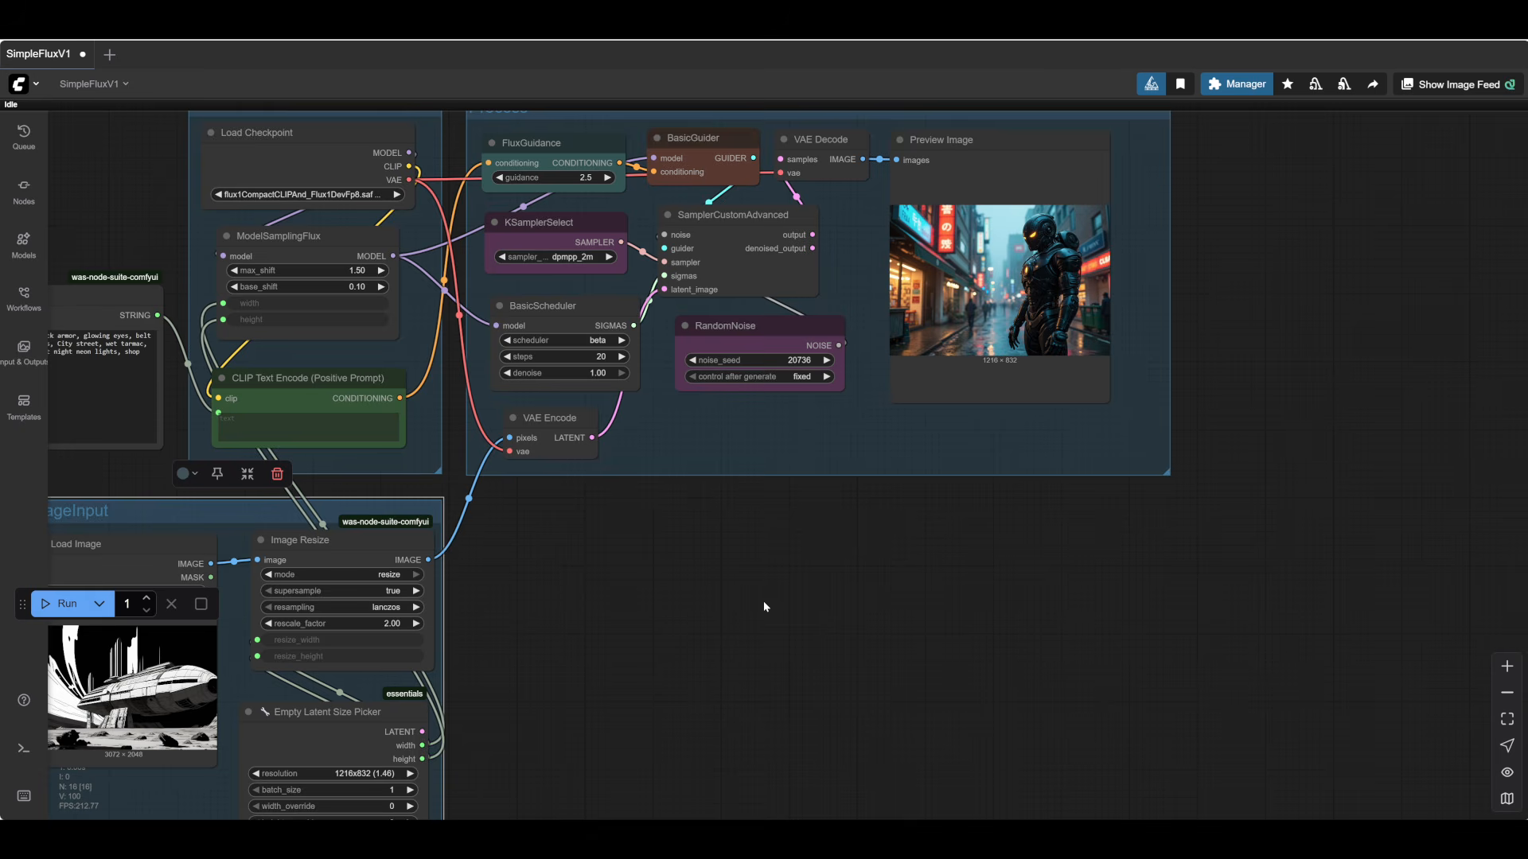
{"action": "scroll", "coordinate": [662, 552], "scroll_direction": "up", "scroll_amount": 6}
{"action": "scroll", "coordinate": [810, 599], "scroll_direction": "up", "scroll_amount": 4}
{"action": "left_click_drag", "start_coordinate": [732, 359], "coordinate": [958, 626]}
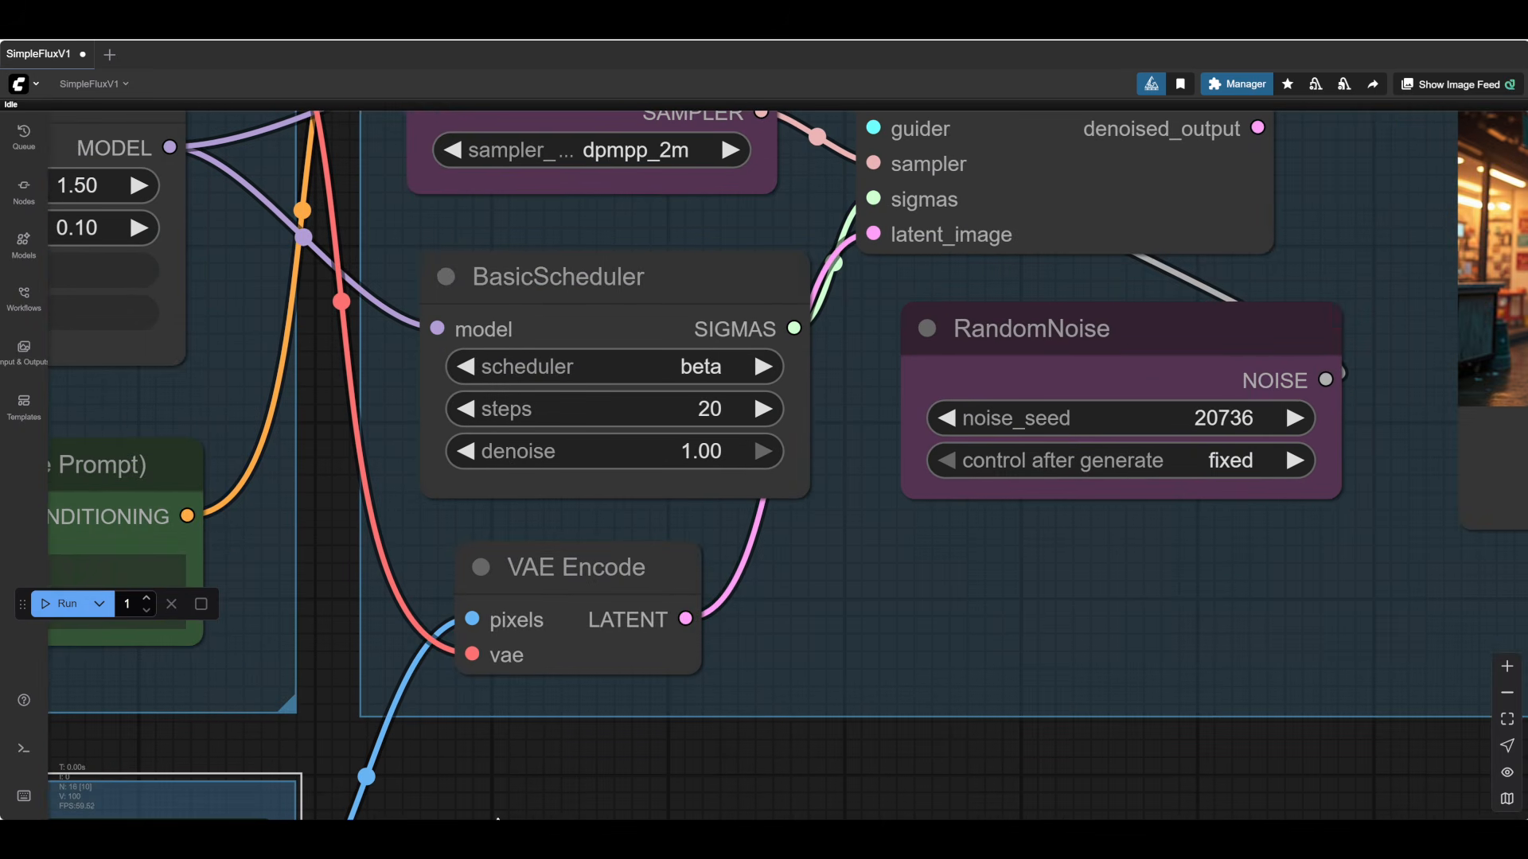
{"action": "left_click_drag", "start_coordinate": [548, 704], "coordinate": [802, 373]}
{"action": "left_click_drag", "start_coordinate": [723, 572], "coordinate": [837, 440]}
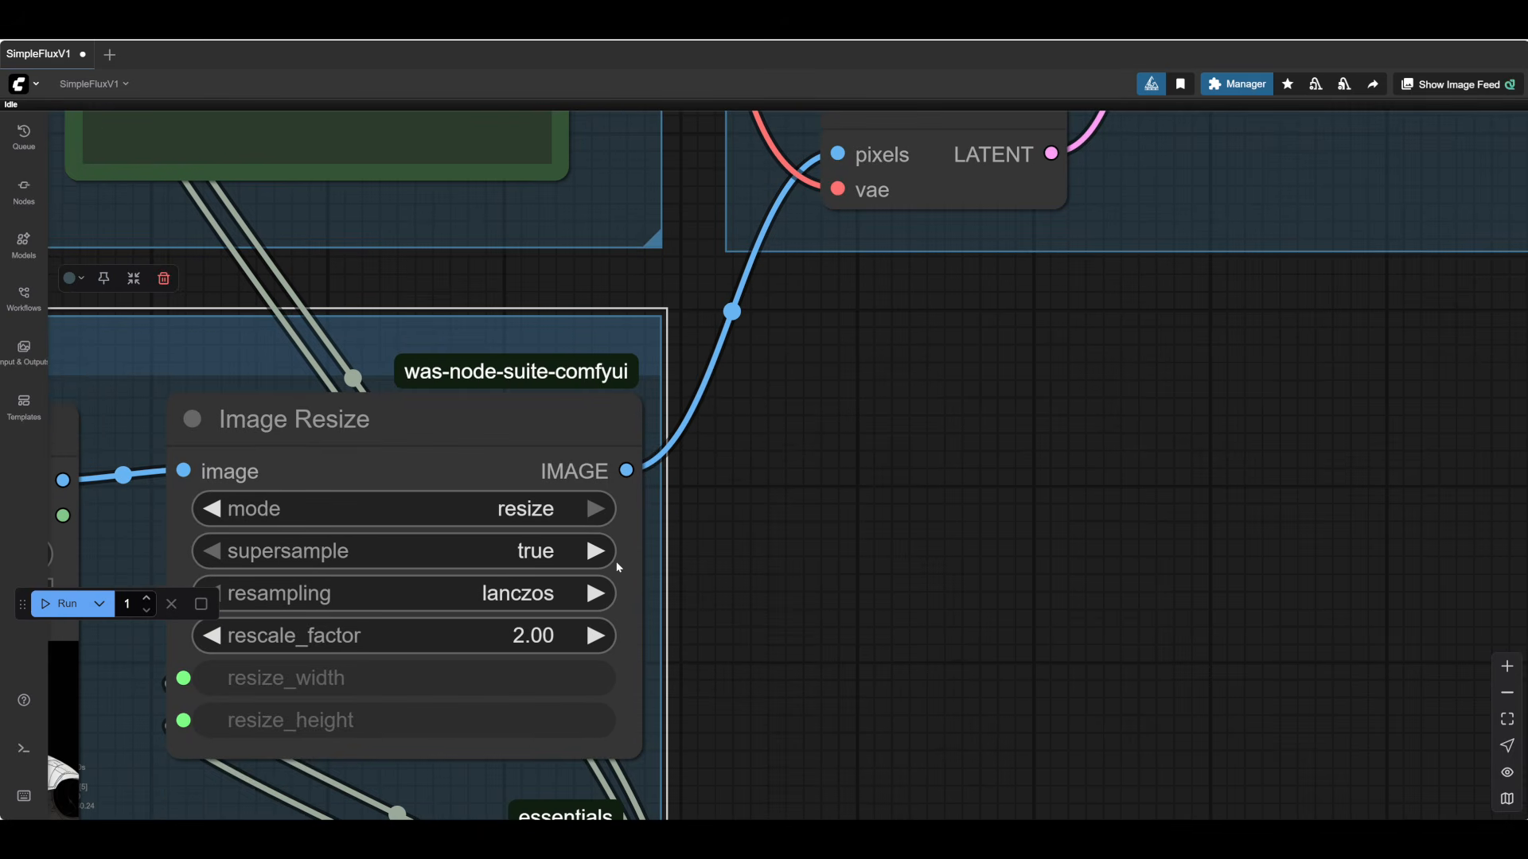
{"action": "left_click_drag", "start_coordinate": [849, 644], "coordinate": [1216, 490]}
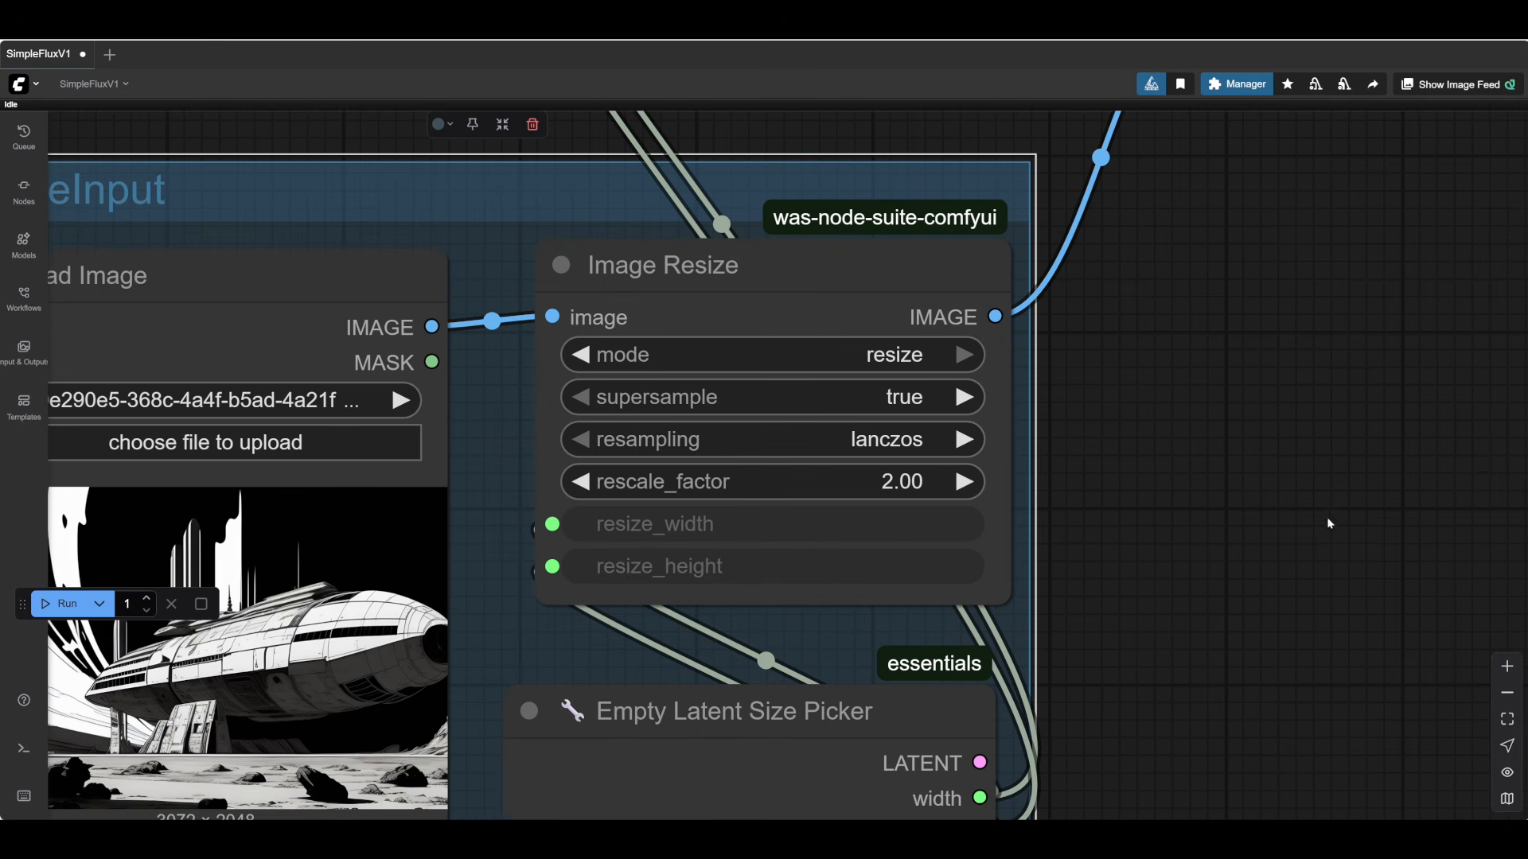
- Set the denoise value of the BasicScheduler node to 0.75
{"action": "left_click_drag", "start_coordinate": [1328, 524], "coordinate": [635, 750]}
{"action": "left_click_drag", "start_coordinate": [465, 738], "coordinate": [462, 747]}
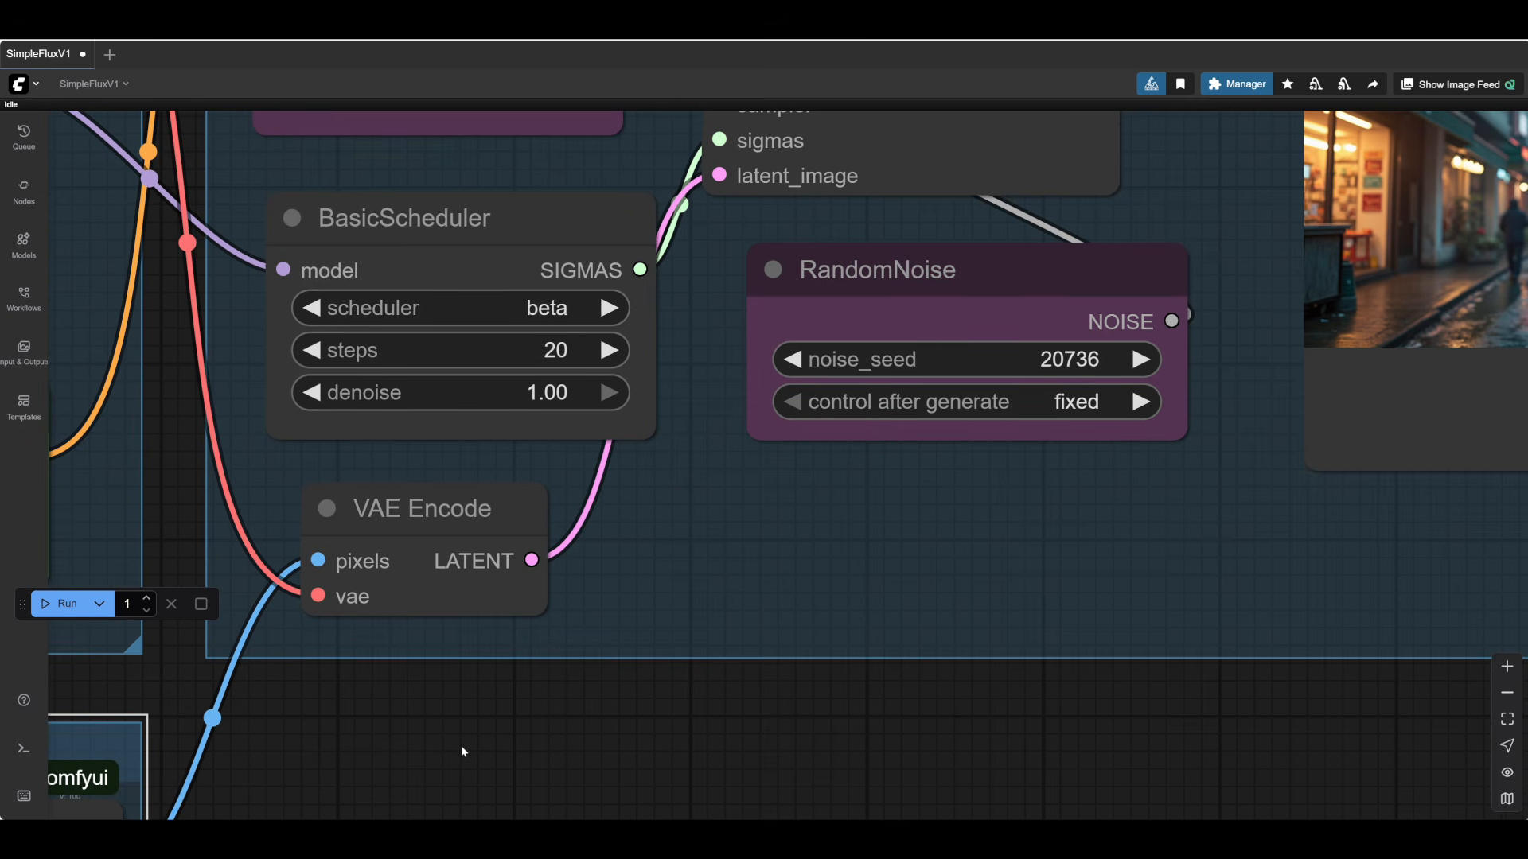
{"action": "left_click", "coordinate": [313, 393]}
{"action": "left_click", "coordinate": [312, 392]}
{"action": "left_click", "coordinate": [313, 392]}
{"action": "left_click", "coordinate": [313, 392]}
{"action": "left_click", "coordinate": [318, 392]}
{"action": "left_click", "coordinate": [317, 392]}
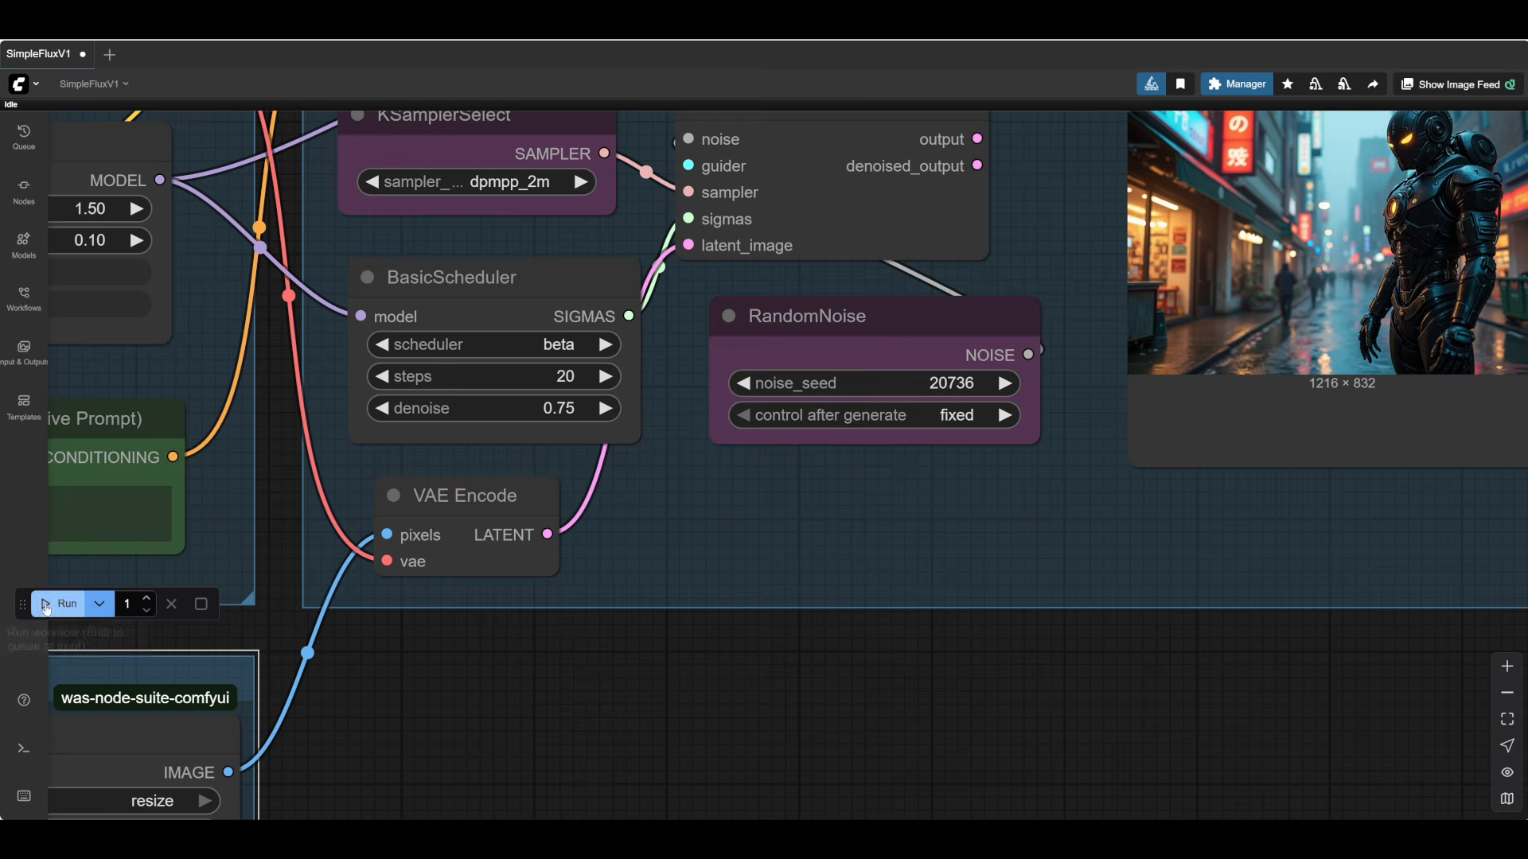
- Run the workflow and compare the generated preview with the source picture in Load Image
{"action": "left_click", "coordinate": [46, 608]}
{"action": "scroll", "coordinate": [708, 732], "scroll_direction": "down", "scroll_amount": 5}
{"action": "scroll", "coordinate": [1325, 390], "scroll_direction": "up", "scroll_amount": 6}
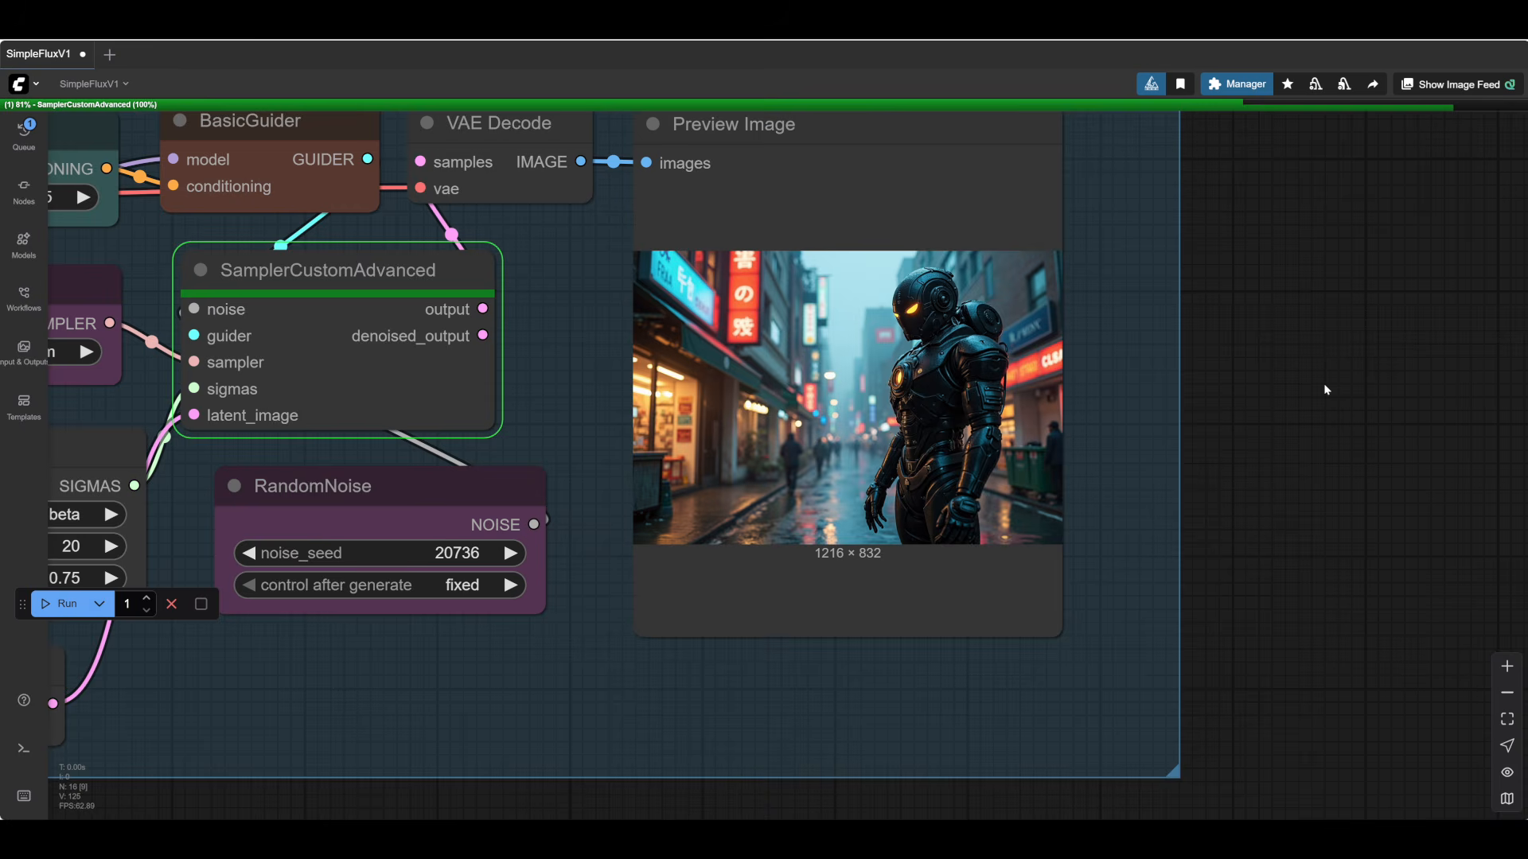
{"action": "scroll", "coordinate": [1325, 390], "scroll_direction": "down", "scroll_amount": 1}
{"action": "scroll", "coordinate": [1327, 390], "scroll_direction": "up", "scroll_amount": 3}
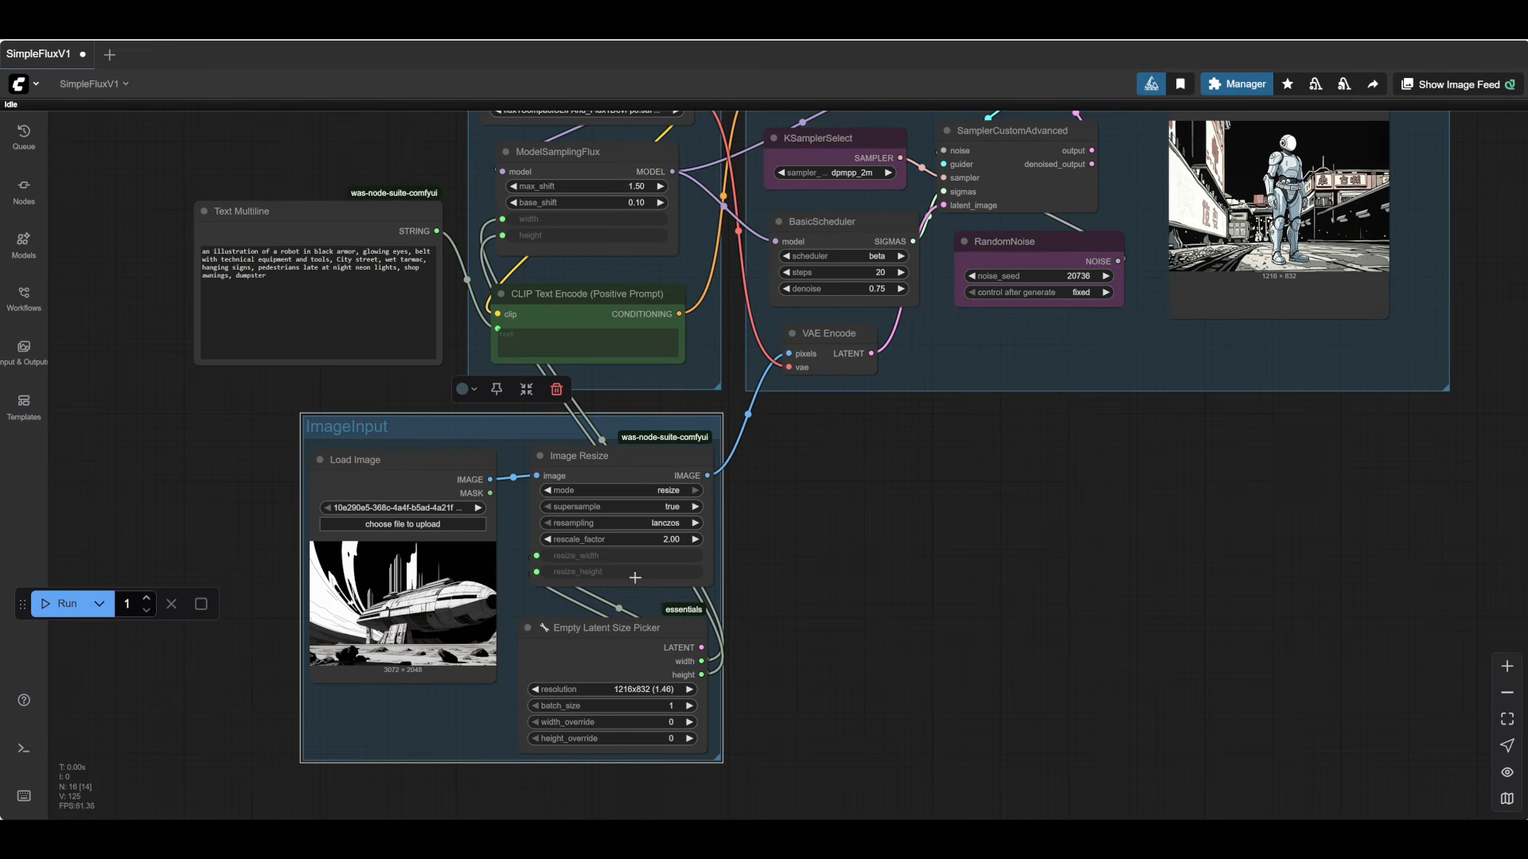
{"action": "left_click_drag", "start_coordinate": [1283, 522], "coordinate": [1239, 564]}
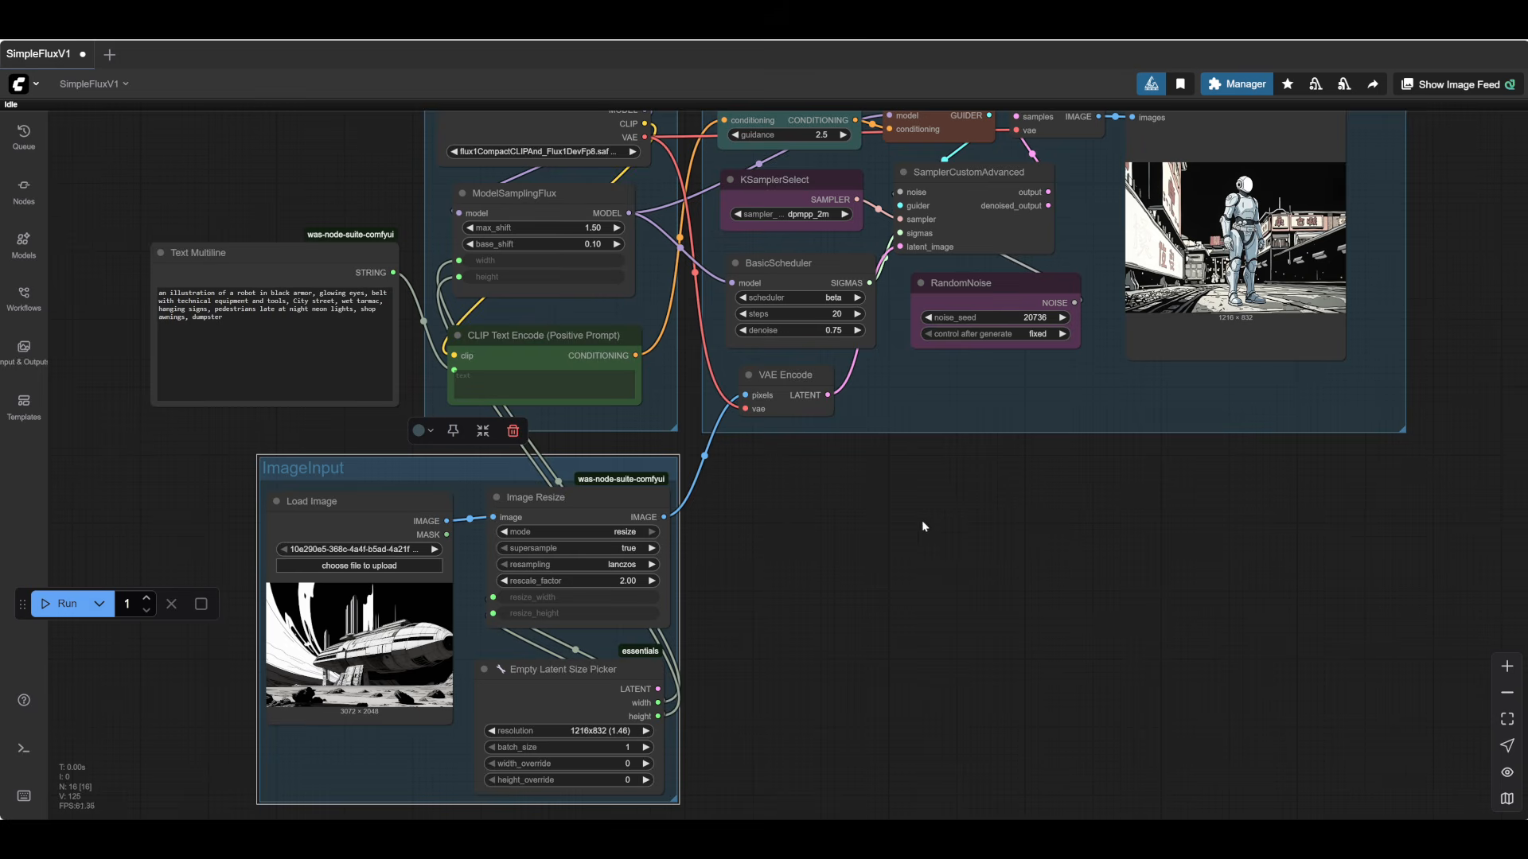
- Set BasicScheduler's denoise to 0.85 and run the workflow again
{"action": "left_click_drag", "start_coordinate": [970, 522], "coordinate": [873, 575]}
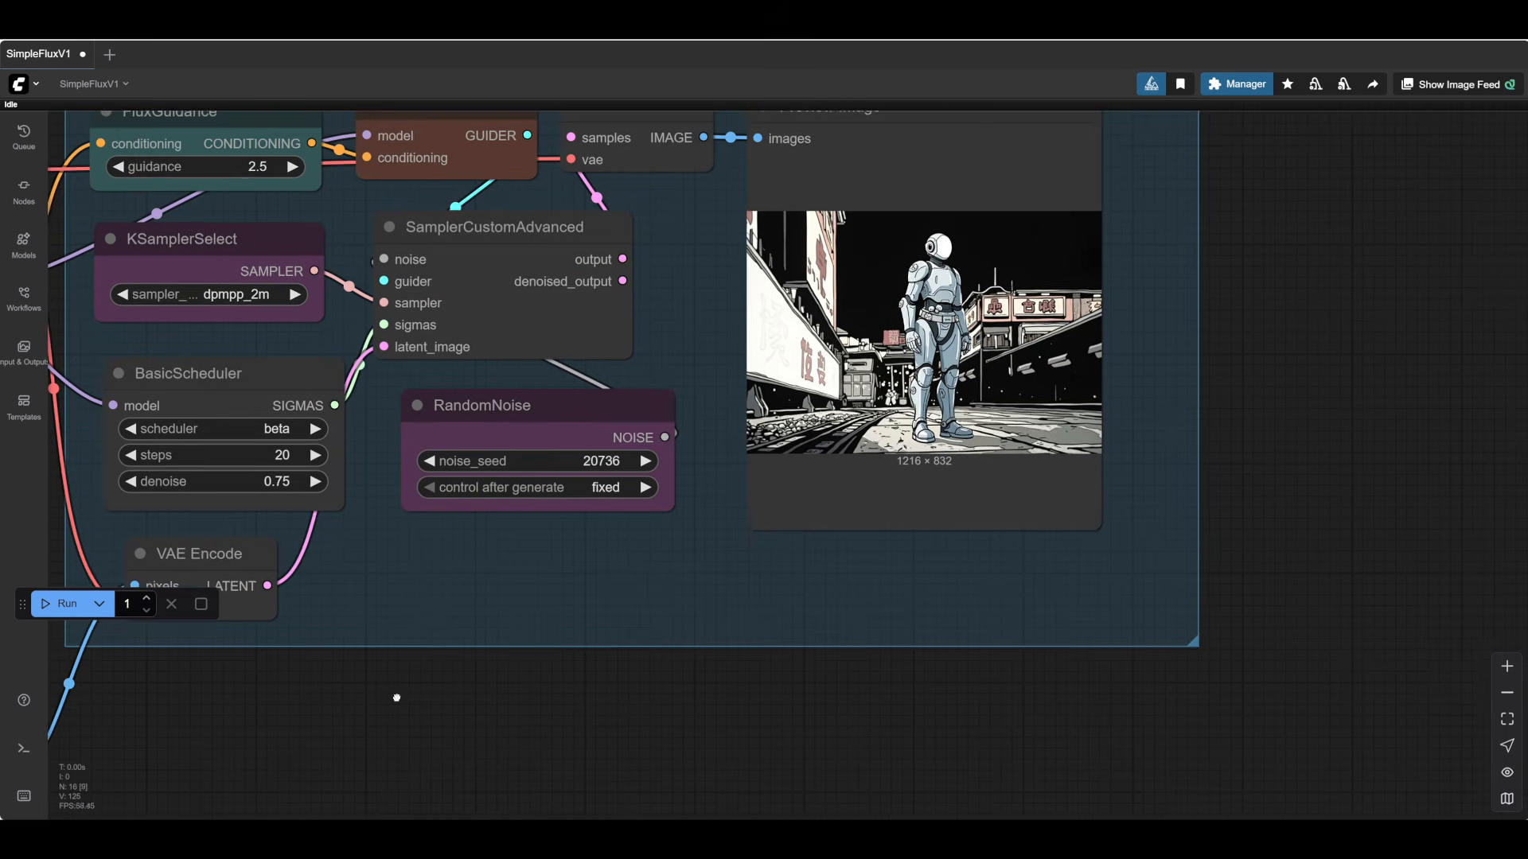
{"action": "left_click_drag", "start_coordinate": [394, 699], "coordinate": [459, 707]}
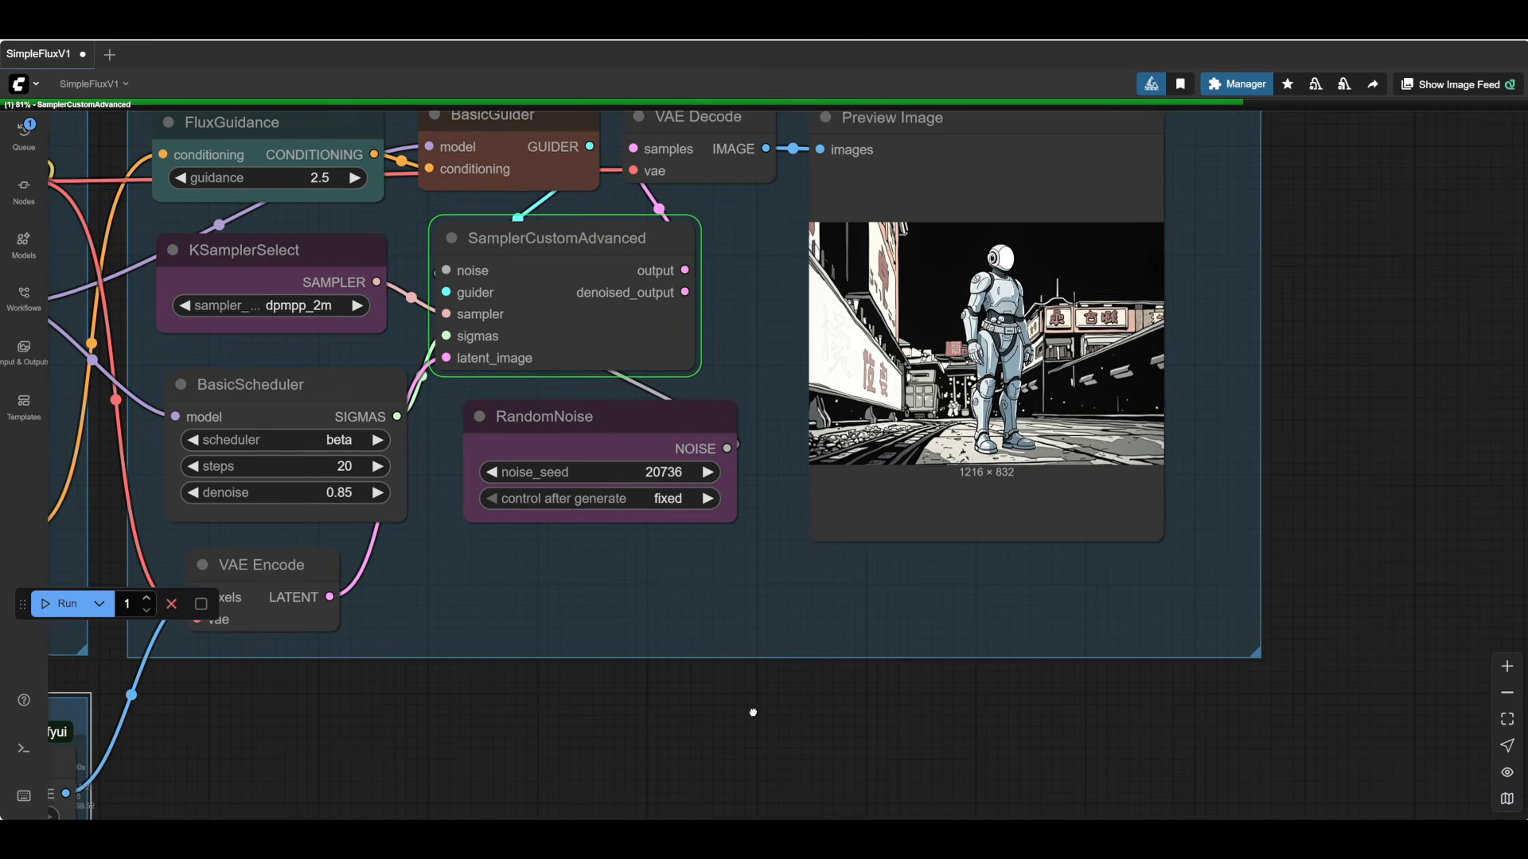
{"action": "left_click_drag", "start_coordinate": [755, 711], "coordinate": [471, 792]}
- Examine the newly generated robot picture in the Preview Image node up close
{"action": "left_click_drag", "start_coordinate": [1241, 499], "coordinate": [1207, 524]}
{"action": "scroll", "coordinate": [1106, 508], "scroll_direction": "up", "scroll_amount": 3}
{"action": "left_click_drag", "start_coordinate": [1101, 505], "coordinate": [1160, 481]}
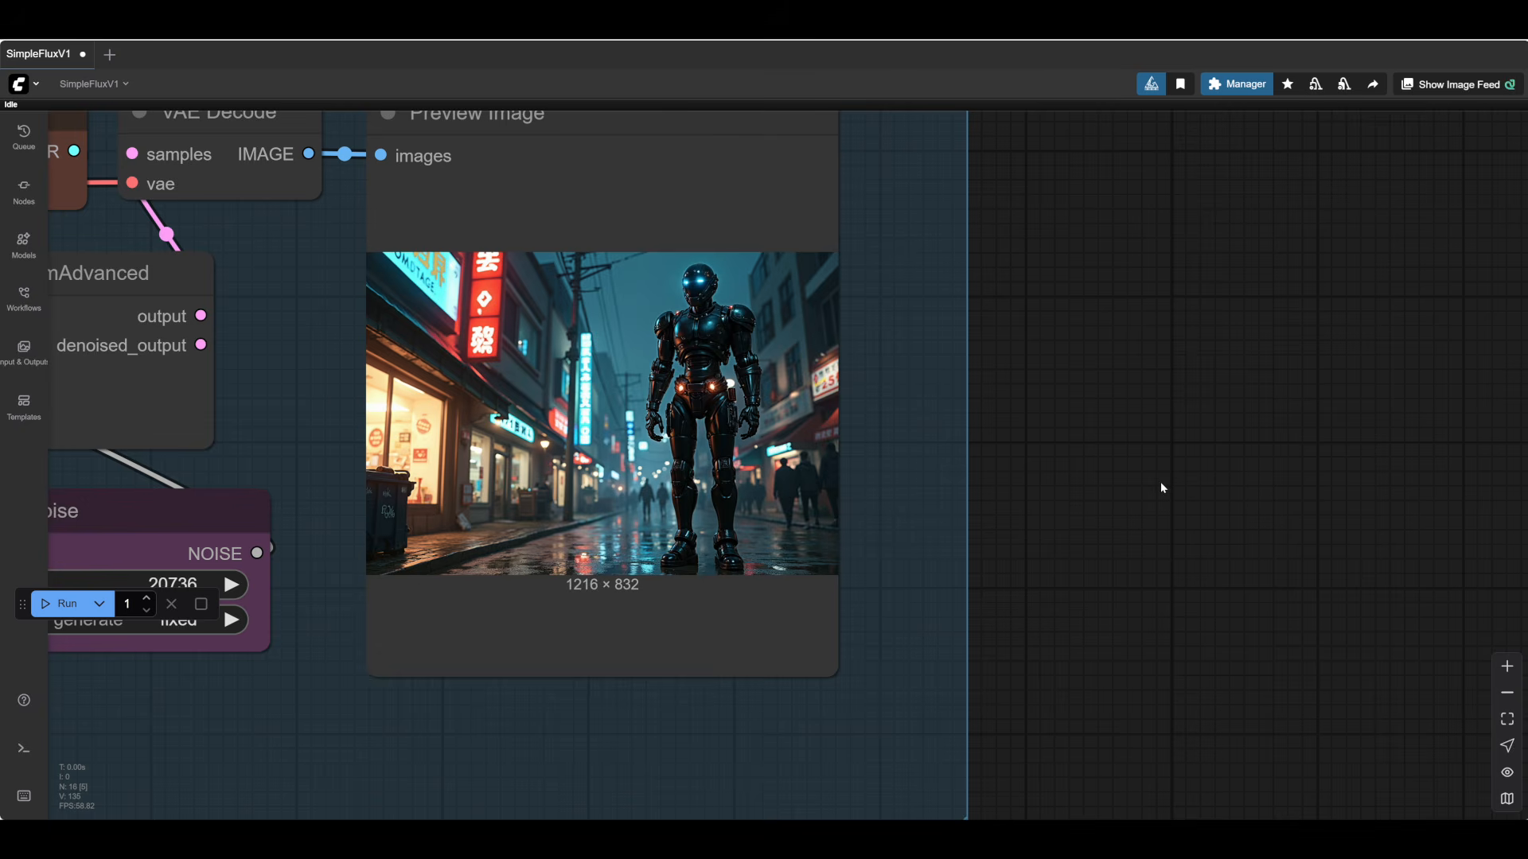
{"action": "scroll", "coordinate": [1160, 480], "scroll_direction": "down", "scroll_amount": 3}
{"action": "scroll", "coordinate": [1091, 493], "scroll_direction": "up", "scroll_amount": 4}
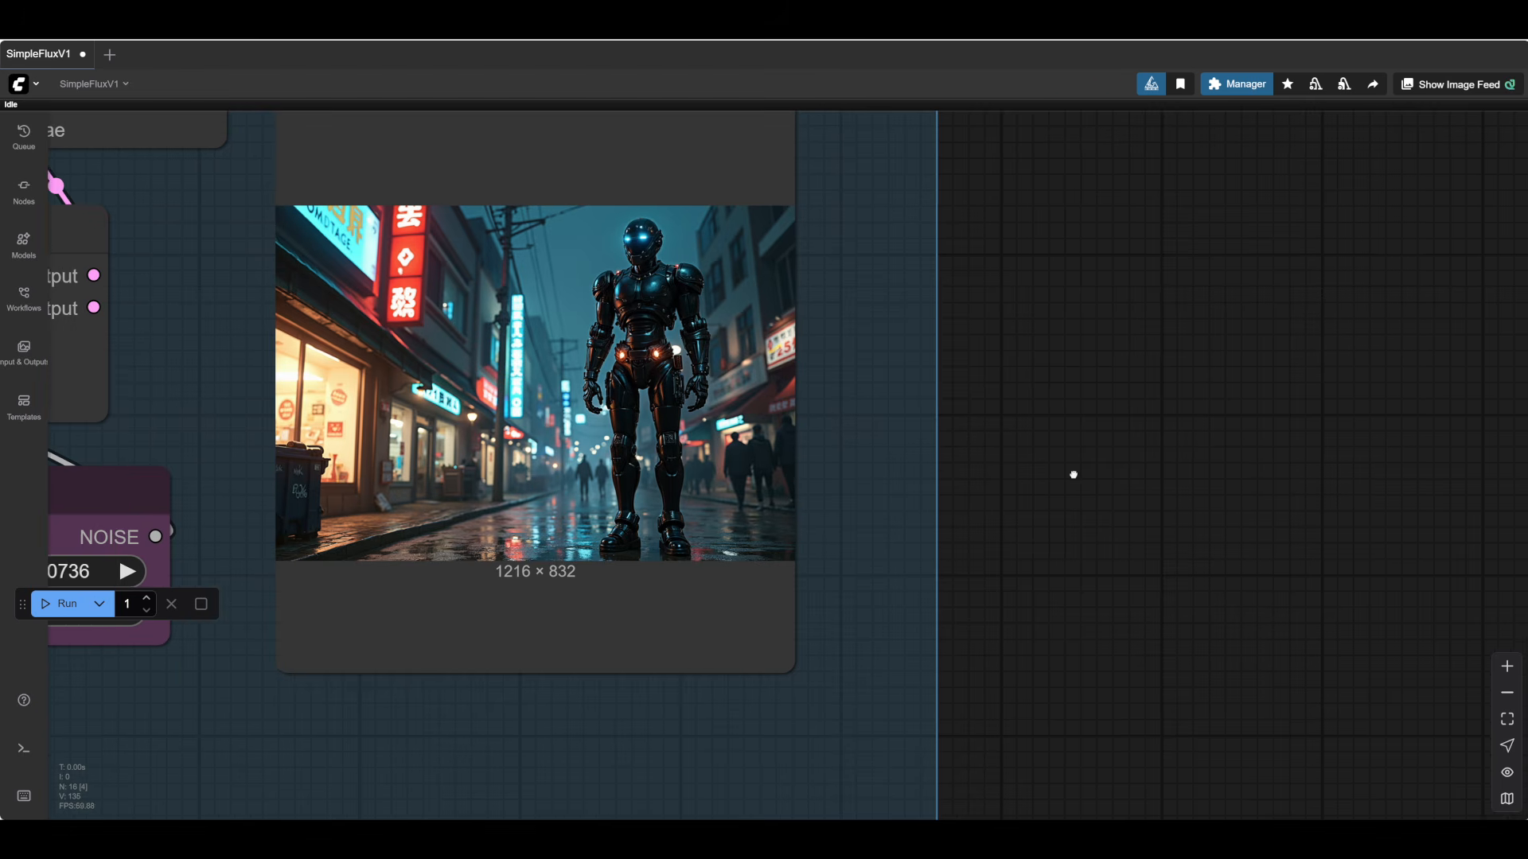
{"action": "scroll", "coordinate": [1309, 481], "scroll_direction": "down", "scroll_amount": 5}
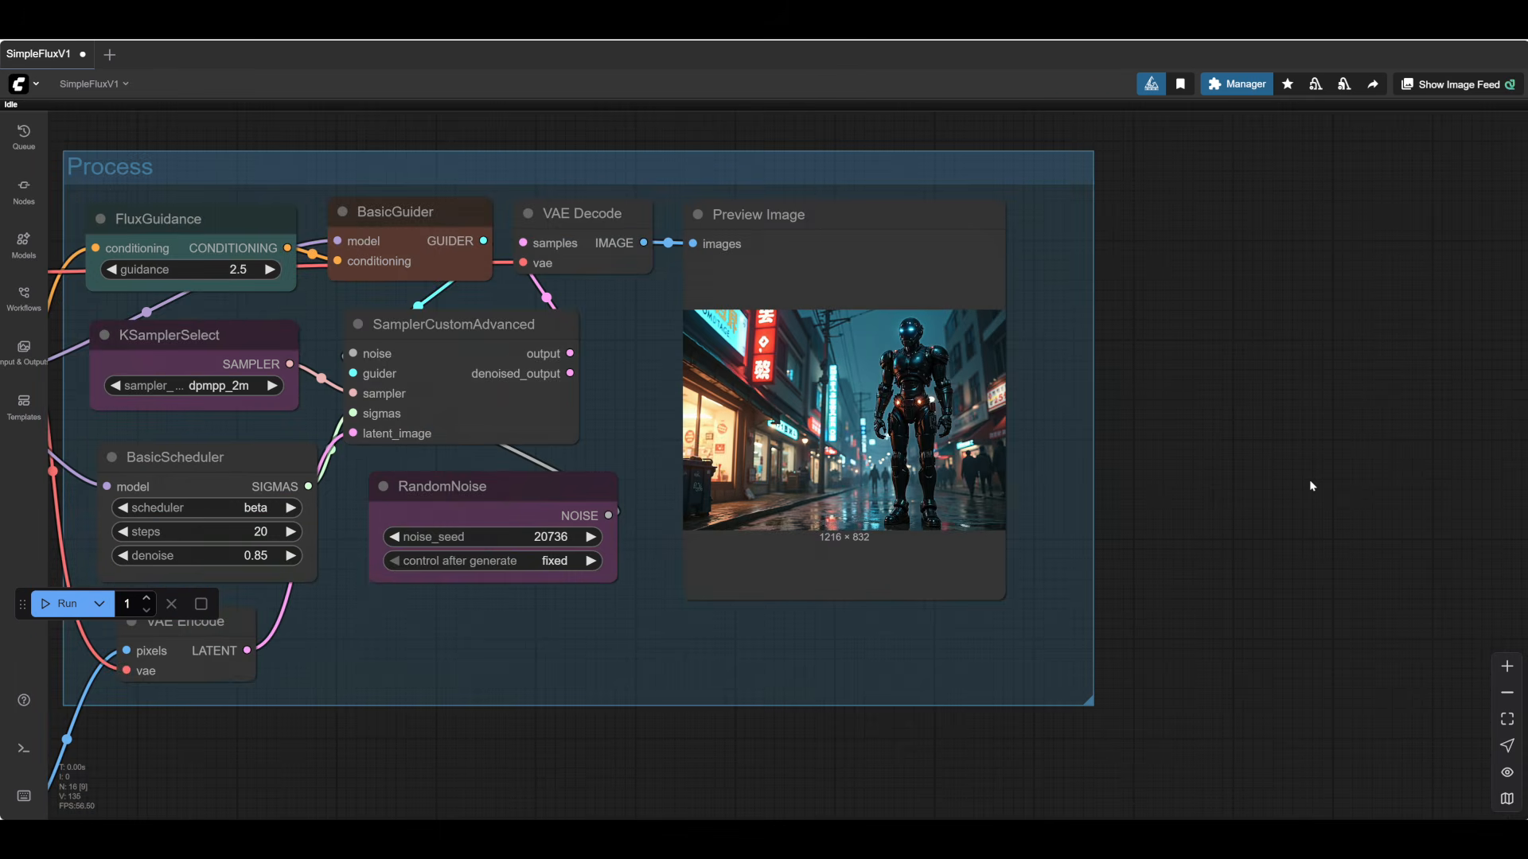
- In the Text Multiline prompt, replace "an illustration" with "a comicstrip drawing, black outlines pen and ink,"
{"action": "scroll", "coordinate": [1309, 482], "scroll_direction": "down", "scroll_amount": 4}
{"action": "left_click_drag", "start_coordinate": [551, 694], "coordinate": [1140, 646]}
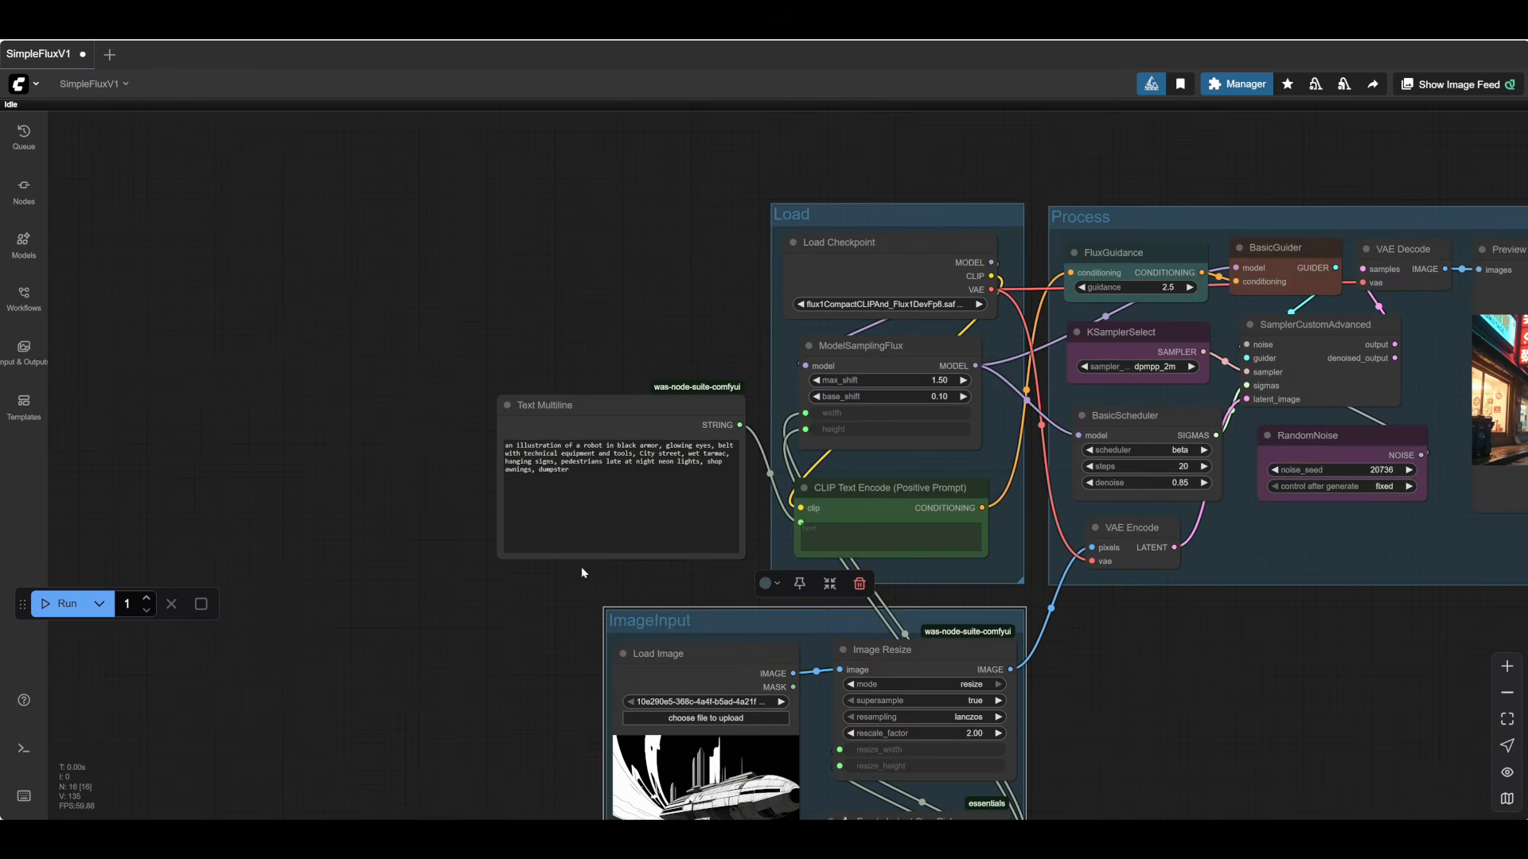
{"action": "scroll", "coordinate": [572, 567], "scroll_direction": "up", "scroll_amount": 5}
{"action": "left_click_drag", "start_coordinate": [477, 437], "coordinate": [381, 438]}
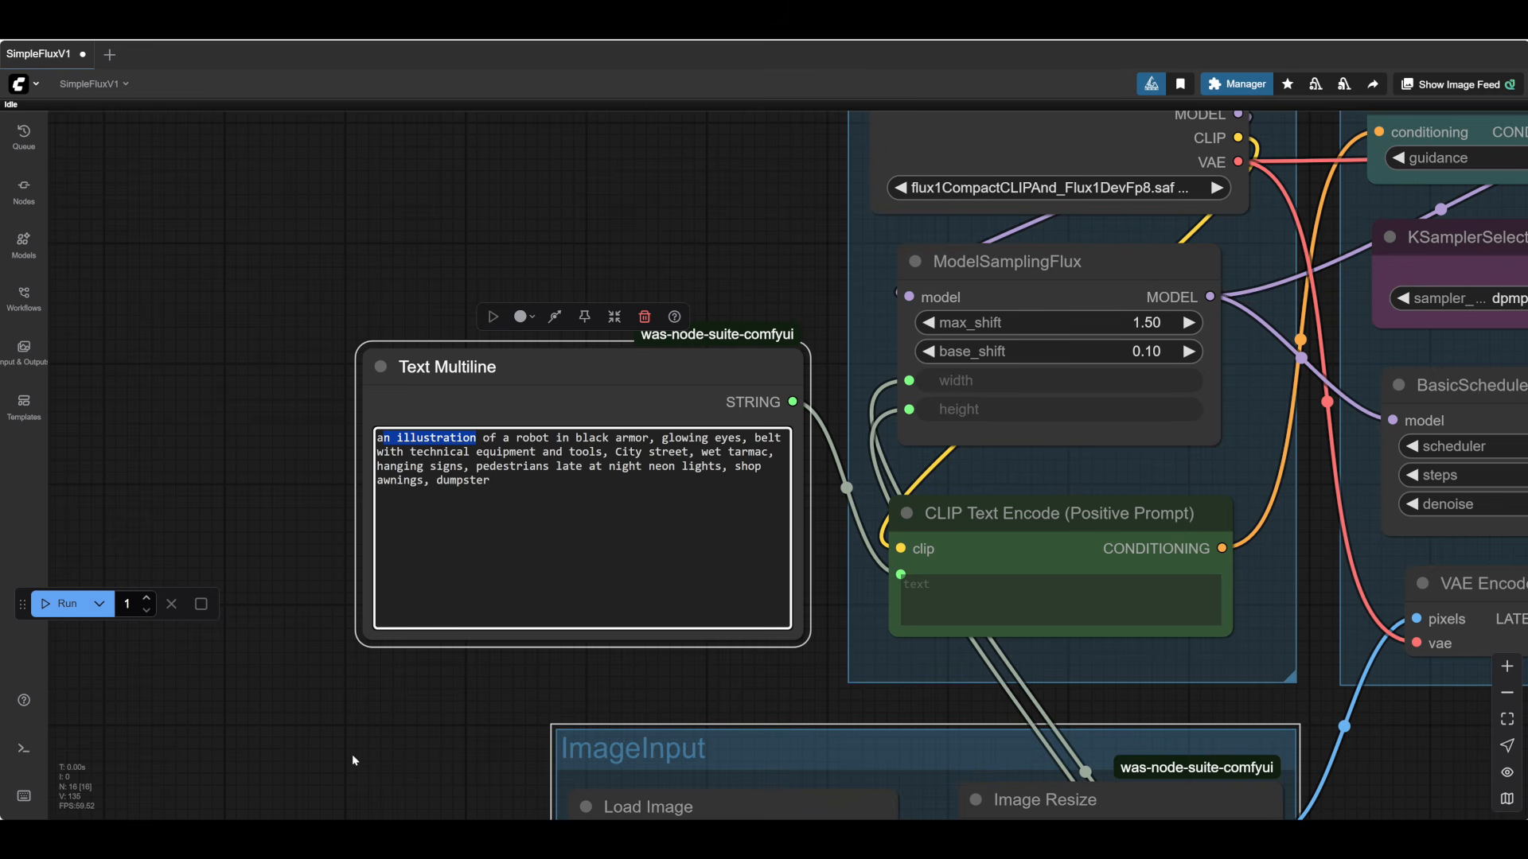
{"action": "type", "text": "a comicstrip drawing"}
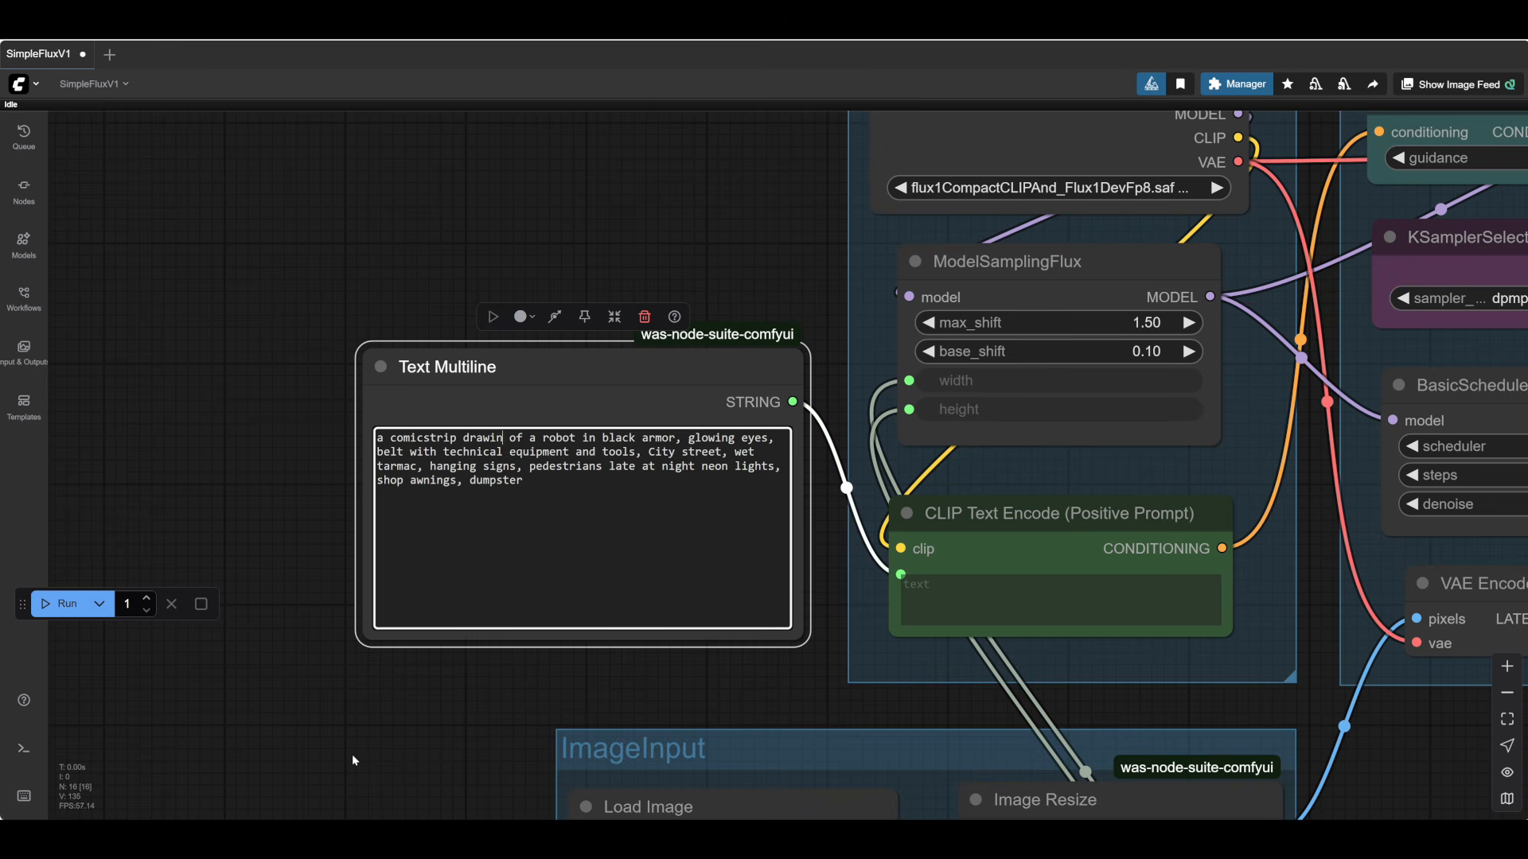
{"action": "type", "text": ", bl"}
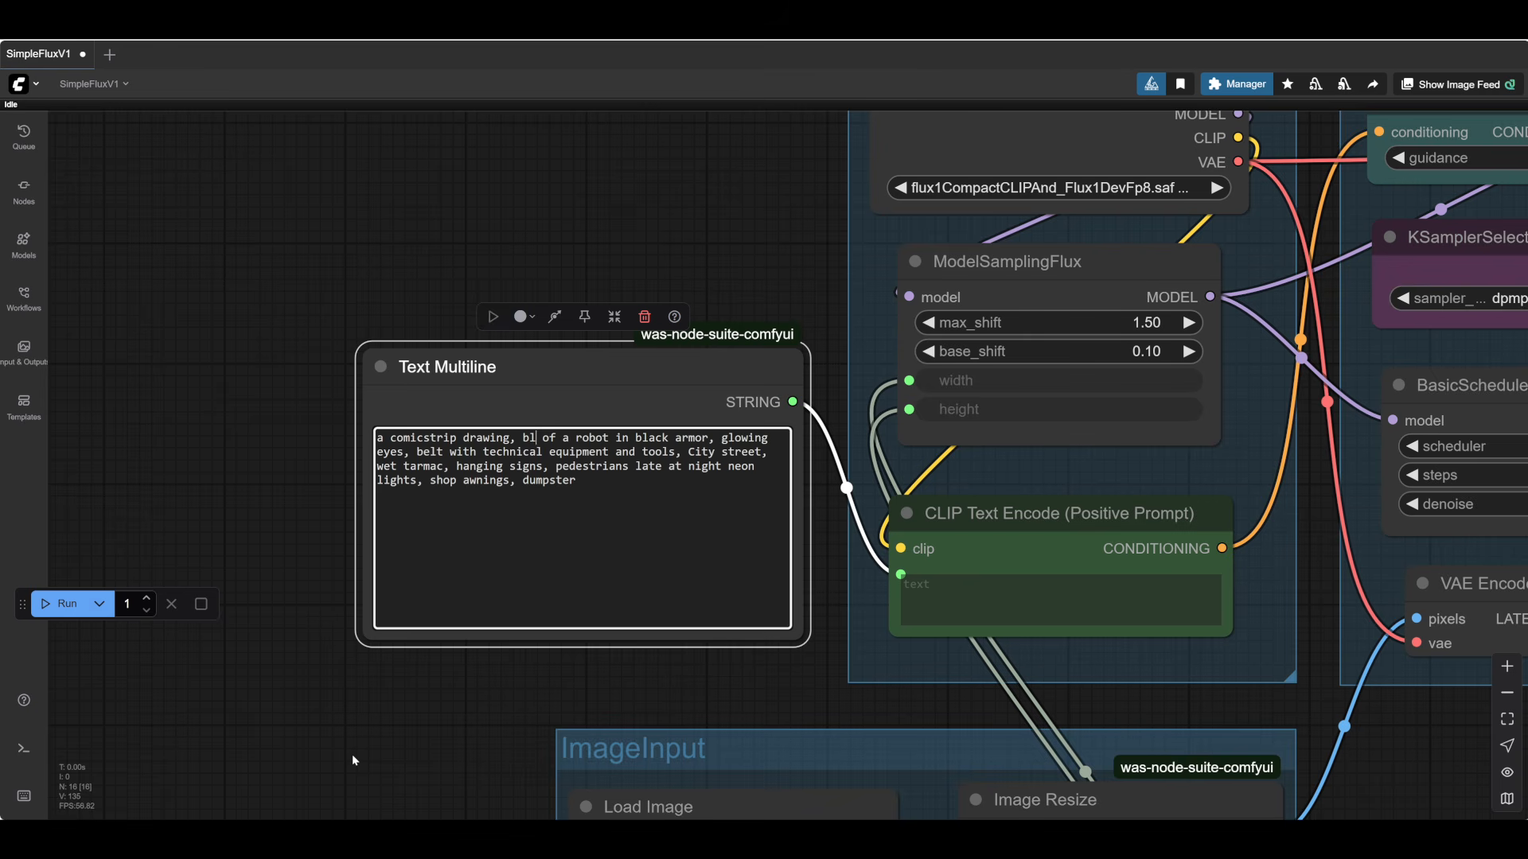
{"action": "type", "text": "ack outlines pen and ink,"}
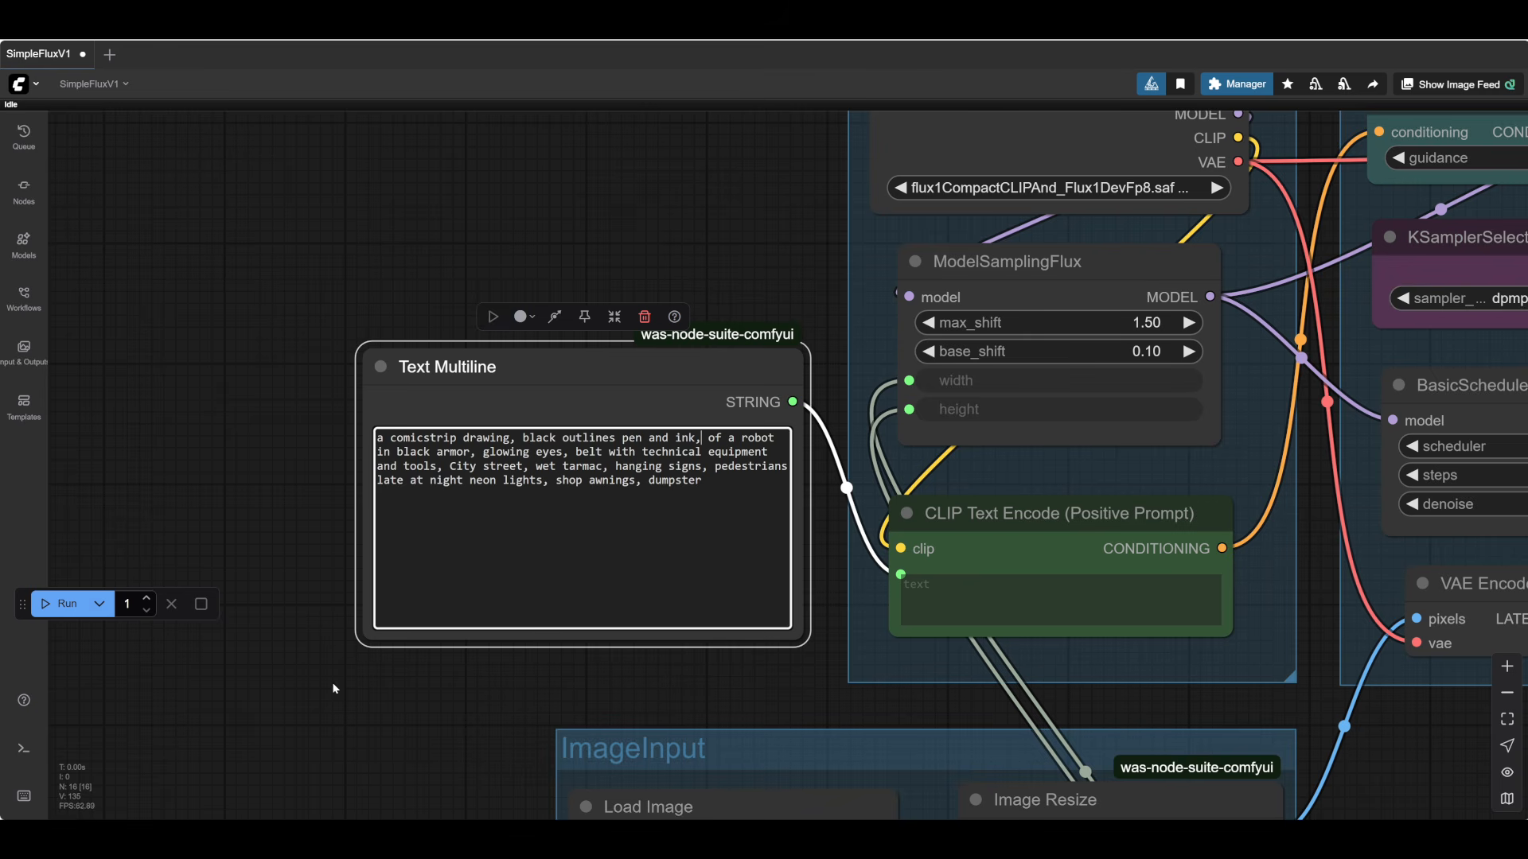
- Run the workflow with the revised comic-strip prompt
{"action": "left_click_drag", "start_coordinate": [726, 706], "coordinate": [3, 528]}
{"action": "scroll", "coordinate": [932, 679], "scroll_direction": "down", "scroll_amount": 3}
{"action": "left_click_drag", "start_coordinate": [933, 681], "coordinate": [270, 759]}
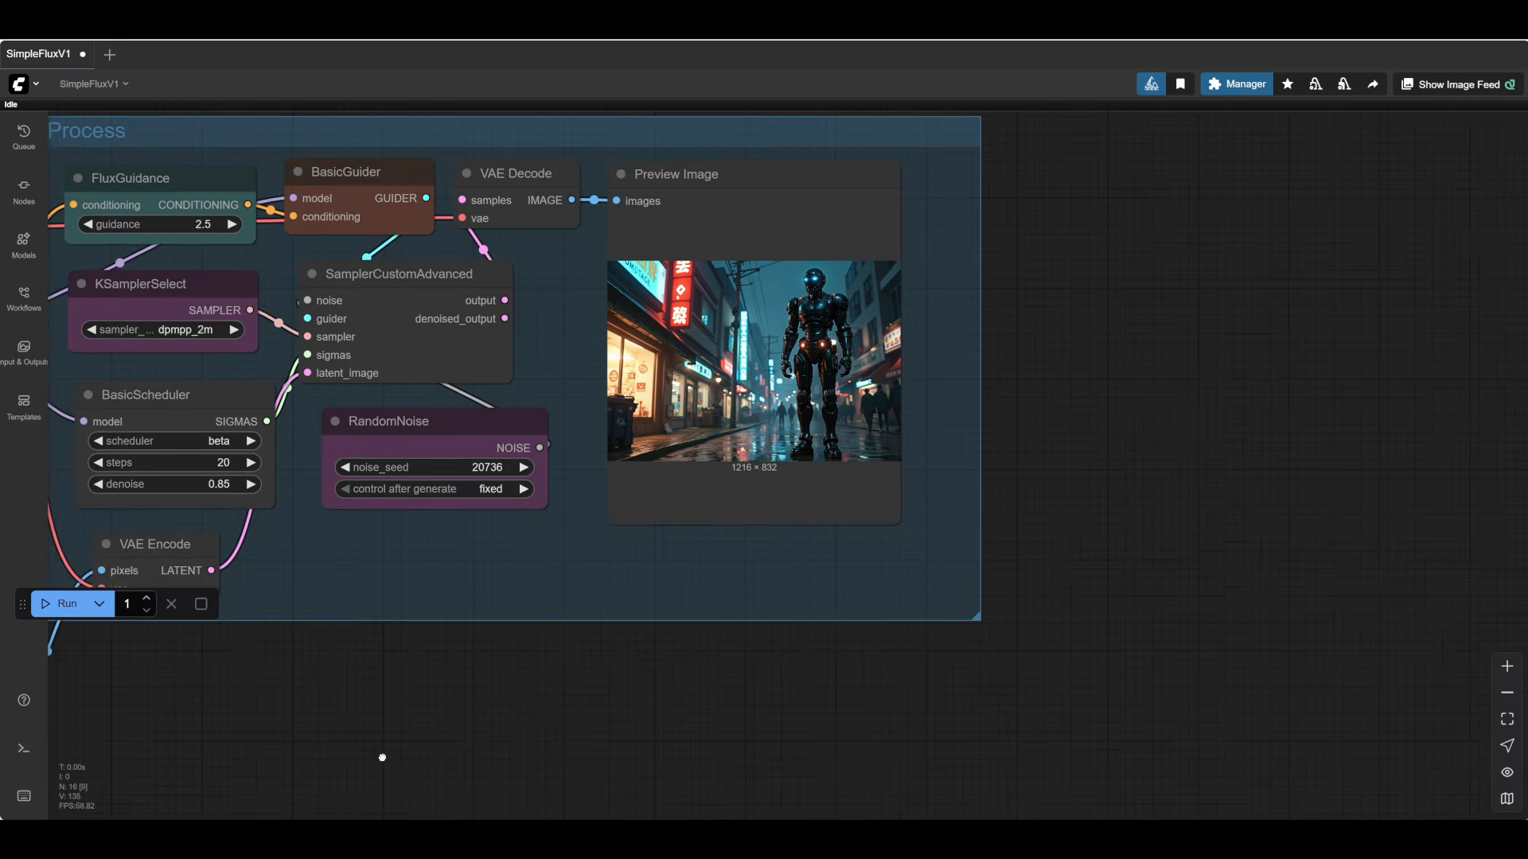
{"action": "left_click_drag", "start_coordinate": [460, 716], "coordinate": [457, 783]}
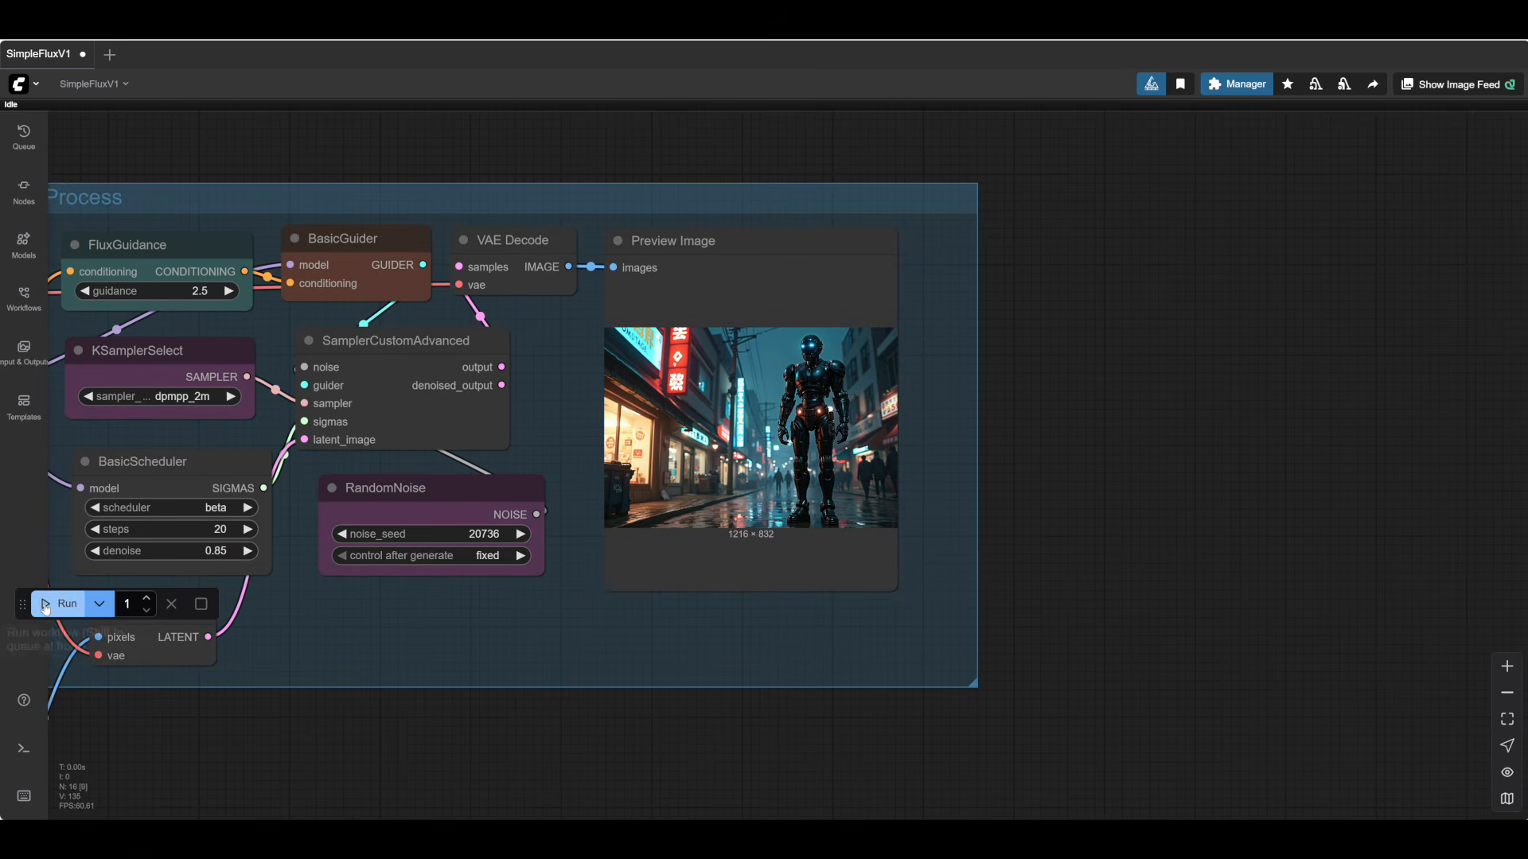
{"action": "left_click_drag", "start_coordinate": [188, 719], "coordinate": [924, 552]}
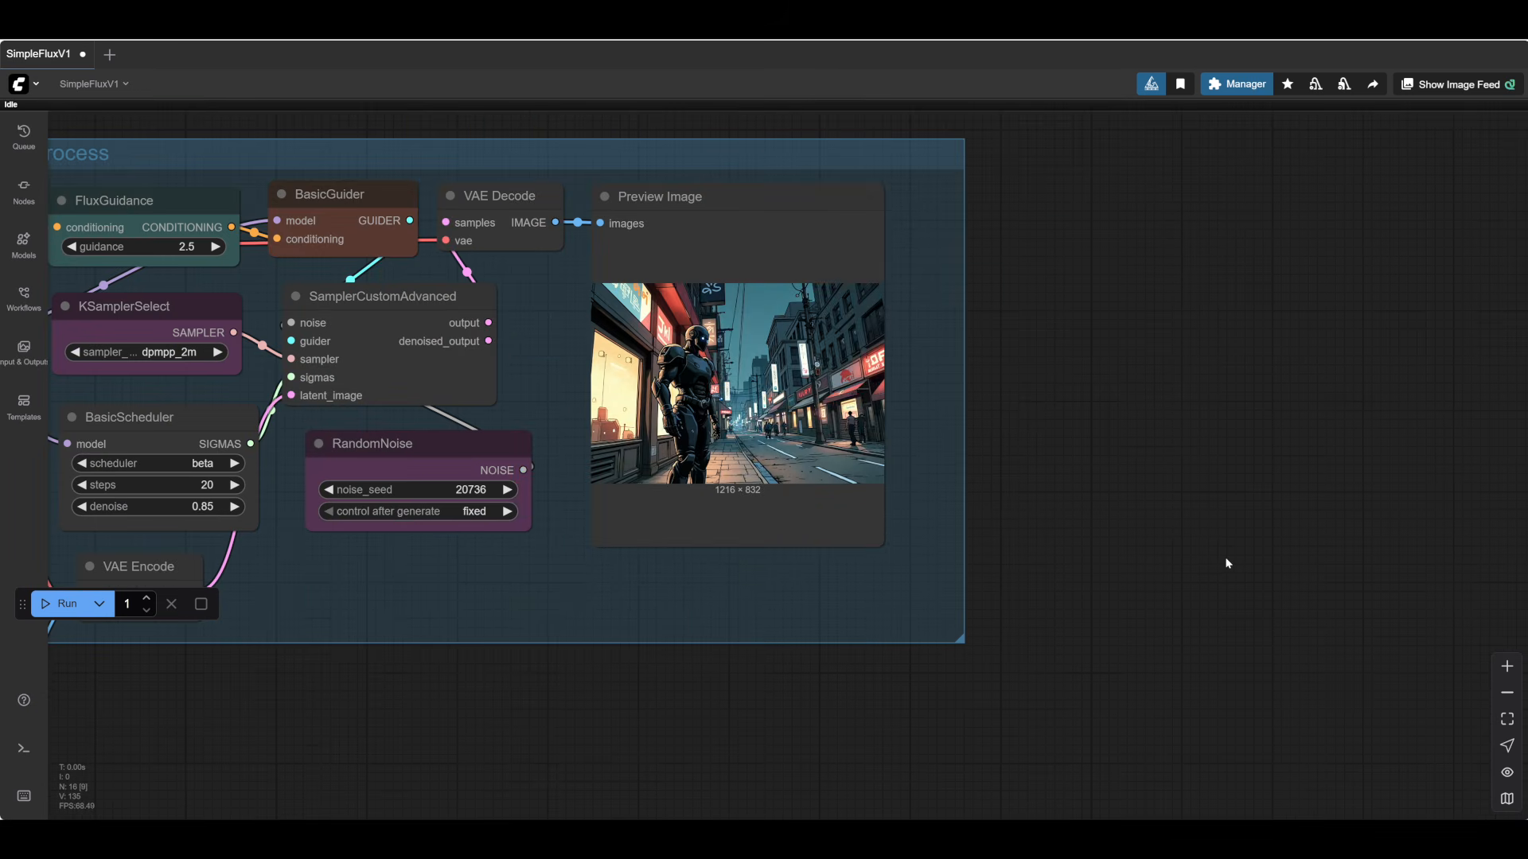
- Examine the comic-style result in Preview Image and review the complete image-to-image node layout
{"action": "scroll", "coordinate": [1027, 382], "scroll_direction": "up", "scroll_amount": 8}
{"action": "left_click_drag", "start_coordinate": [1026, 382], "coordinate": [1170, 456]}
{"action": "scroll", "coordinate": [1143, 452], "scroll_direction": "up", "scroll_amount": 3}
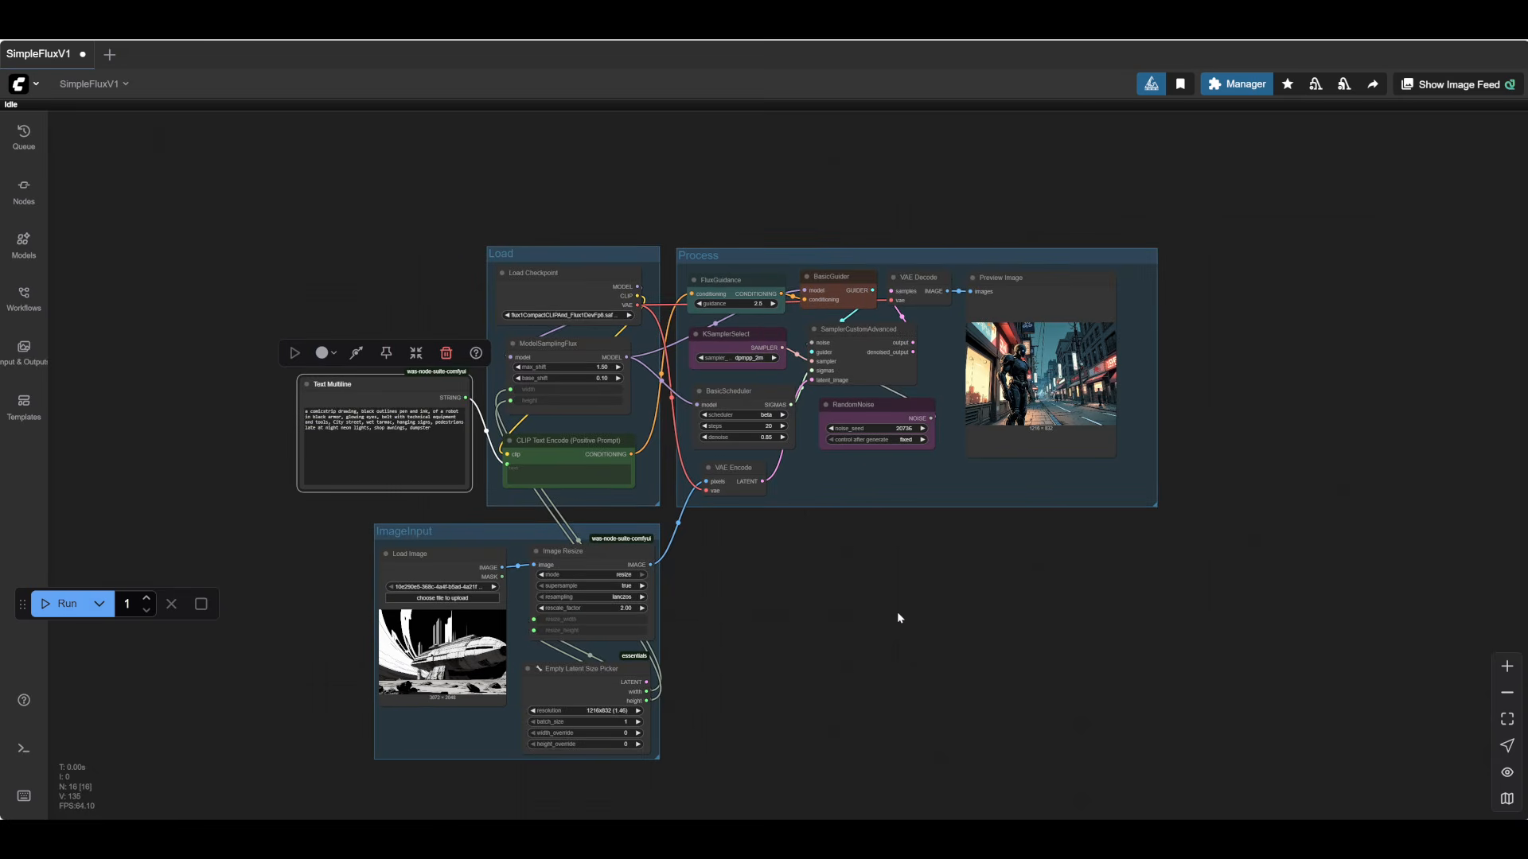
{"action": "scroll", "coordinate": [897, 613], "scroll_direction": "up", "scroll_amount": 2}
{"action": "left_click_drag", "start_coordinate": [738, 486], "coordinate": [542, 673]}
{"action": "scroll", "coordinate": [535, 616], "scroll_direction": "up", "scroll_amount": 3}
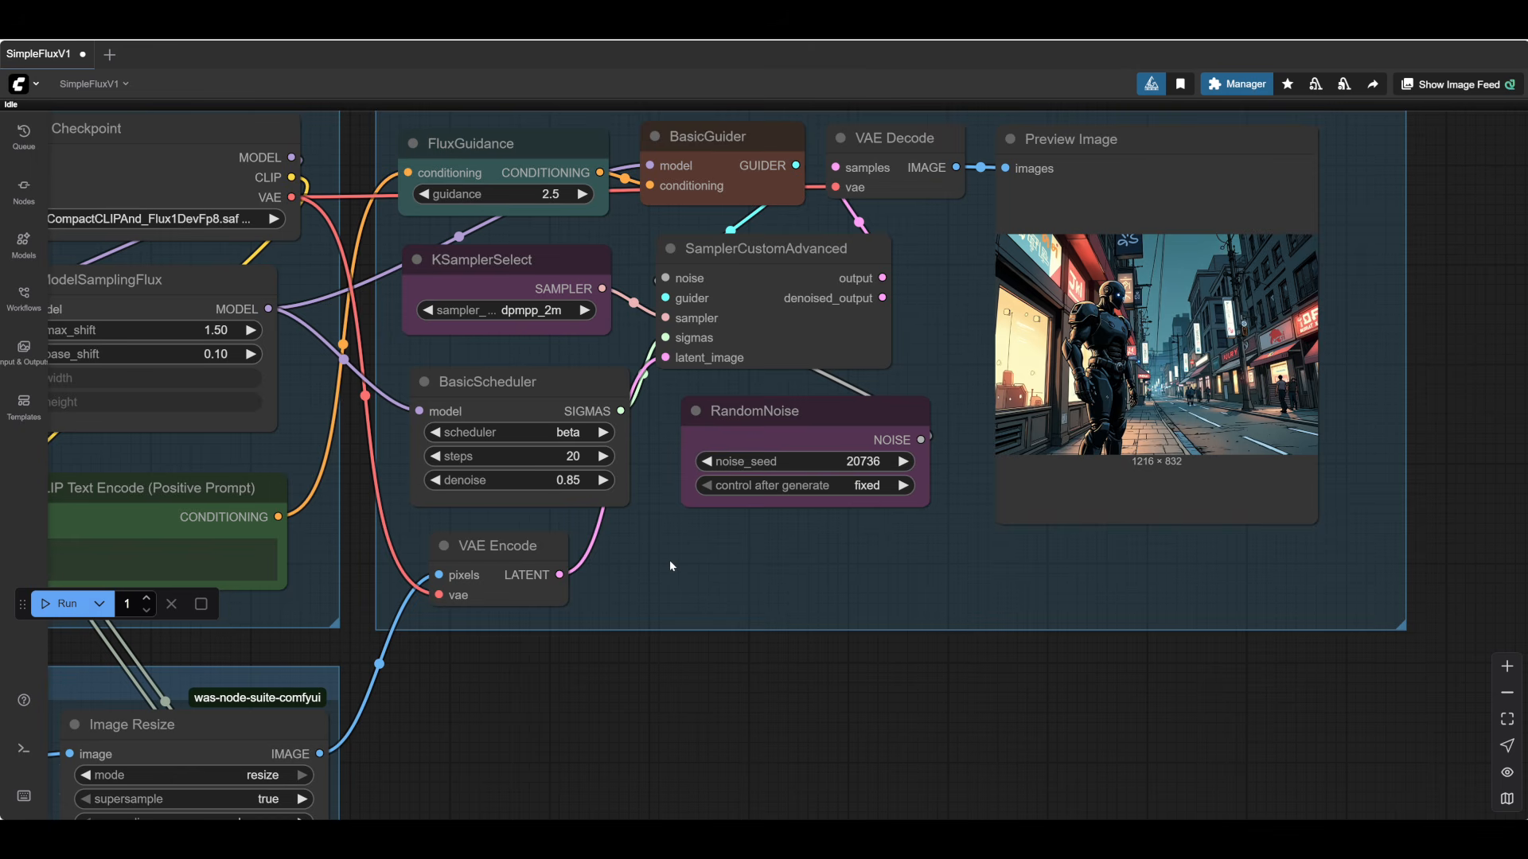
- Set the BasicScheduler denoise to 0.80
{"action": "left_click_drag", "start_coordinate": [577, 480], "coordinate": [390, 466]}
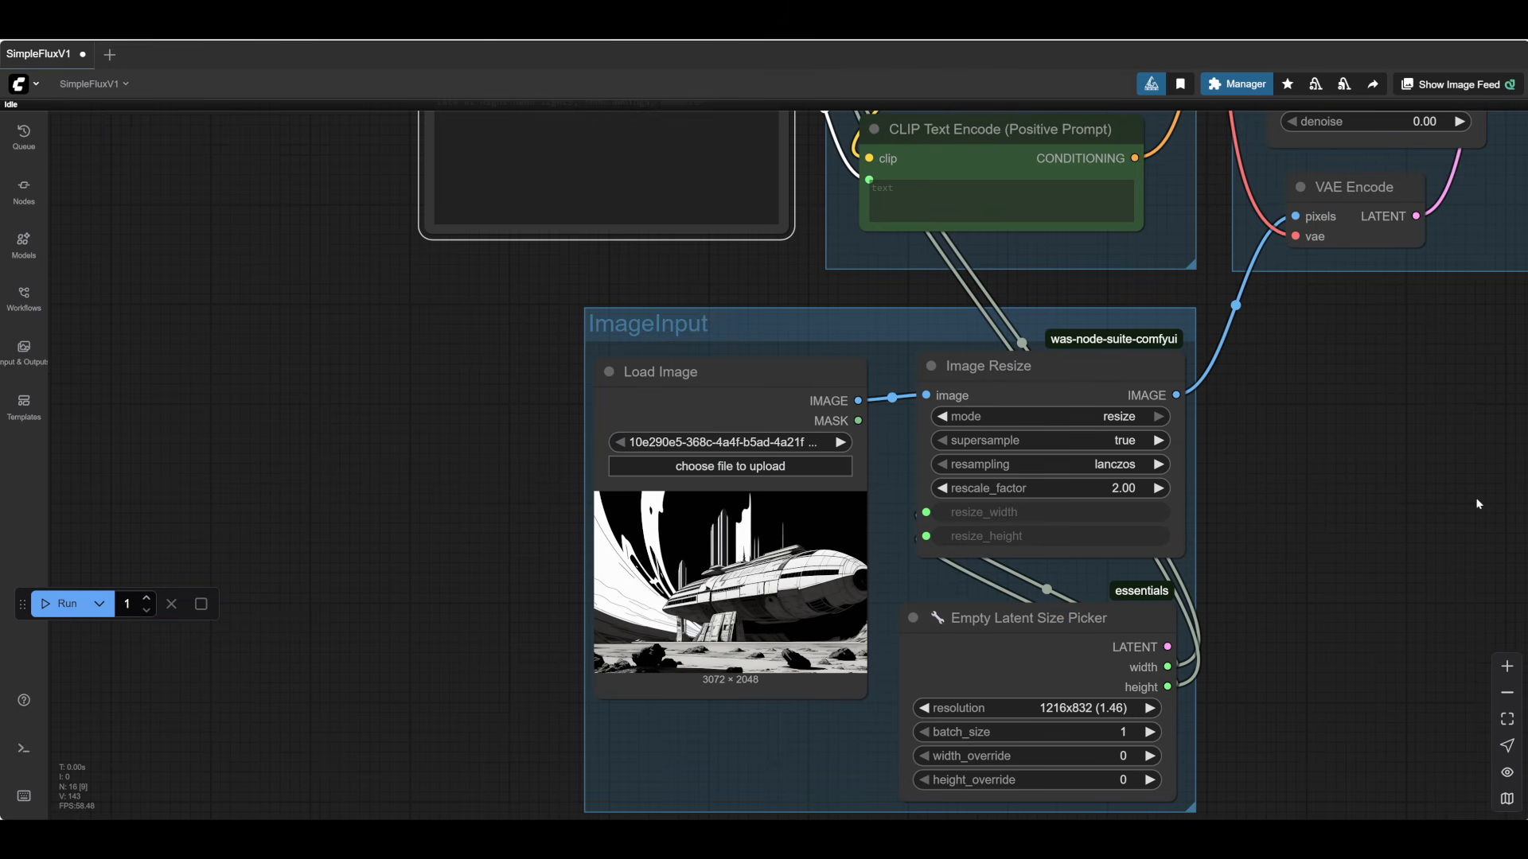
{"action": "left_click_drag", "start_coordinate": [1197, 560], "coordinate": [507, 728]}
{"action": "left_click_drag", "start_coordinate": [753, 672], "coordinate": [569, 823]}
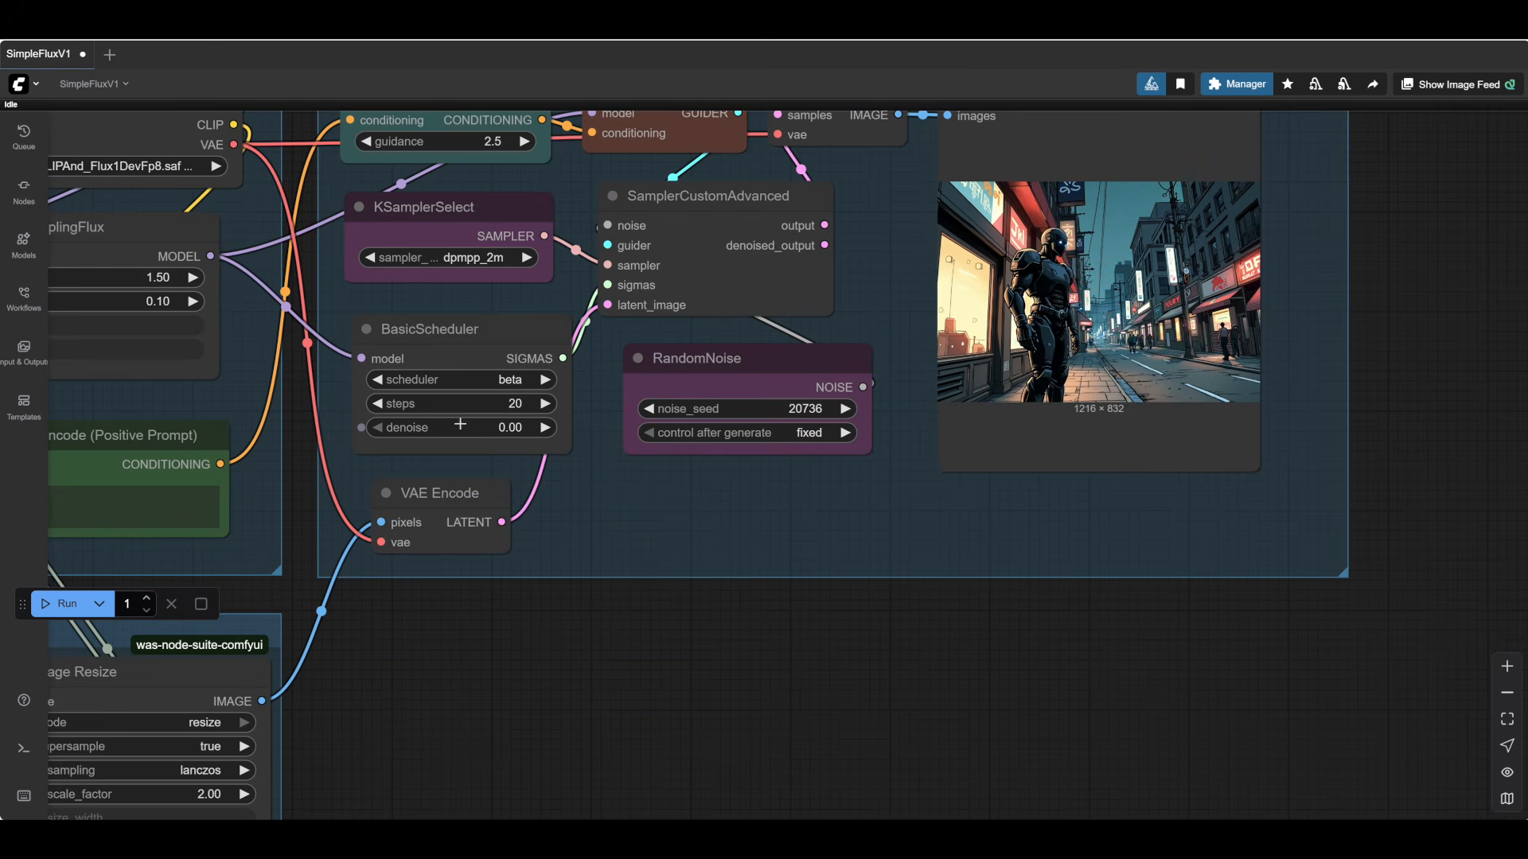
{"action": "left_click_drag", "start_coordinate": [460, 423], "coordinate": [484, 426]}
{"action": "left_click", "coordinate": [545, 427]}
{"action": "left_click", "coordinate": [546, 427]}
{"action": "left_click", "coordinate": [546, 426]}
- Set the RandomNoise seed to 20737 and run the workflow
{"action": "left_click", "coordinate": [850, 409]}
{"action": "left_click", "coordinate": [62, 603]}
{"action": "scroll", "coordinate": [148, 586], "scroll_direction": "down", "scroll_amount": 3}
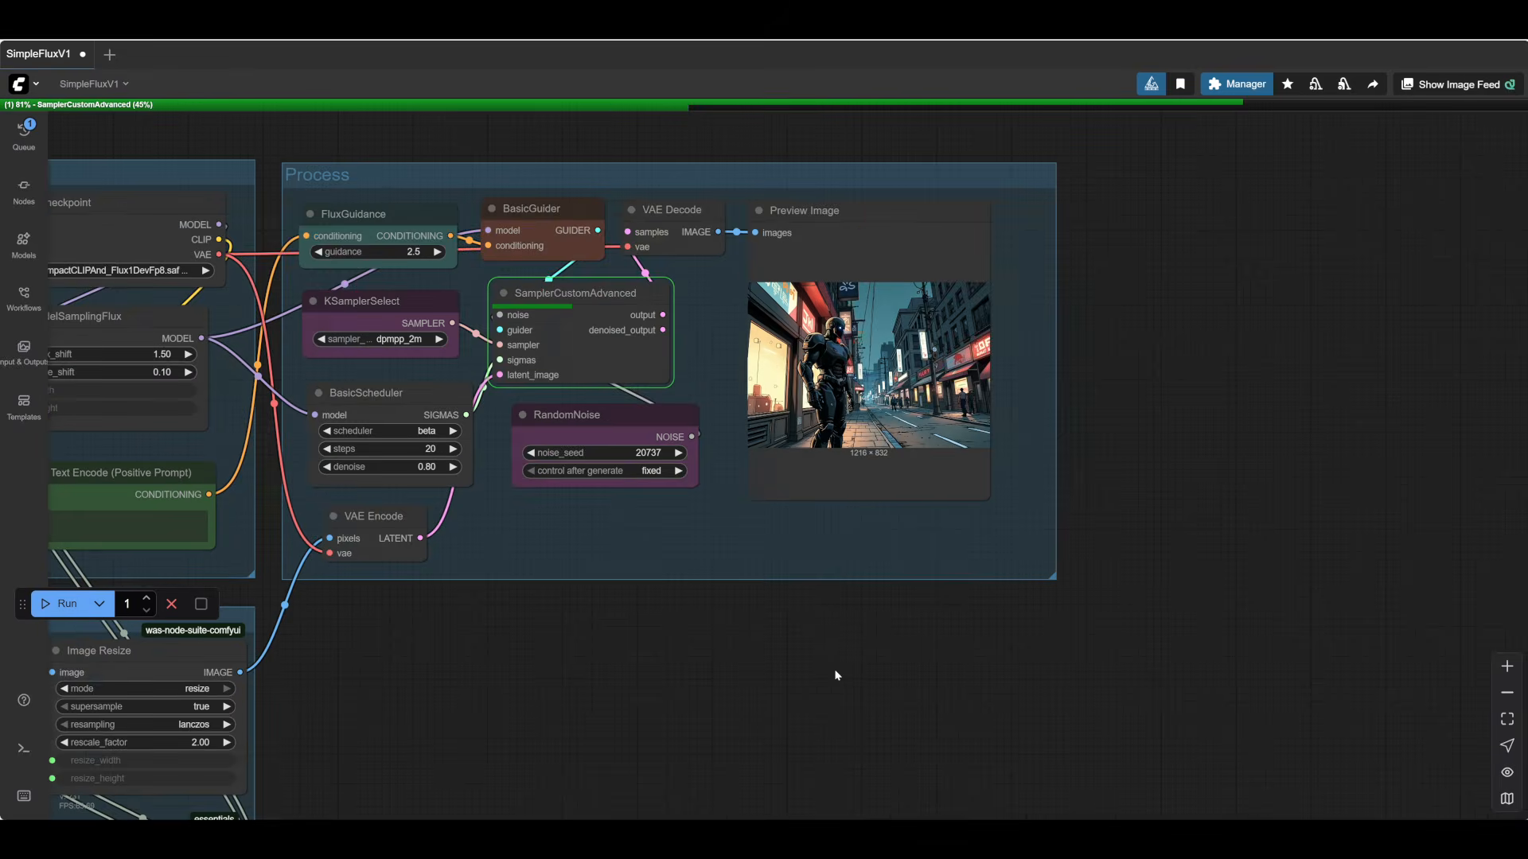
{"action": "left_click_drag", "start_coordinate": [835, 670], "coordinate": [672, 741]}
{"action": "scroll", "coordinate": [892, 449], "scroll_direction": "up", "scroll_amount": 10}
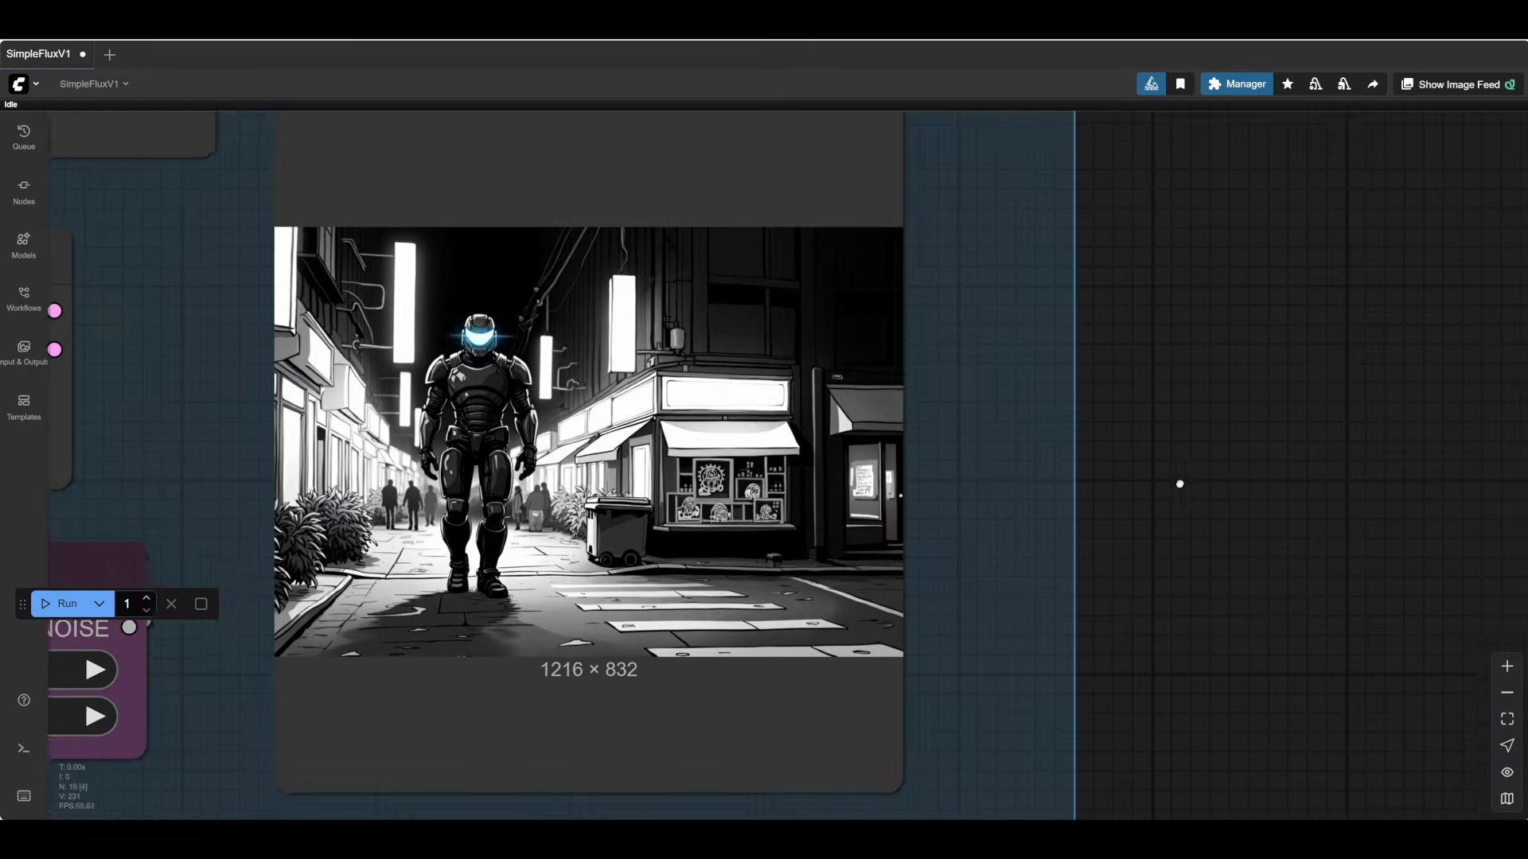
{"action": "scroll", "coordinate": [1180, 481], "scroll_direction": "down", "scroll_amount": 1}
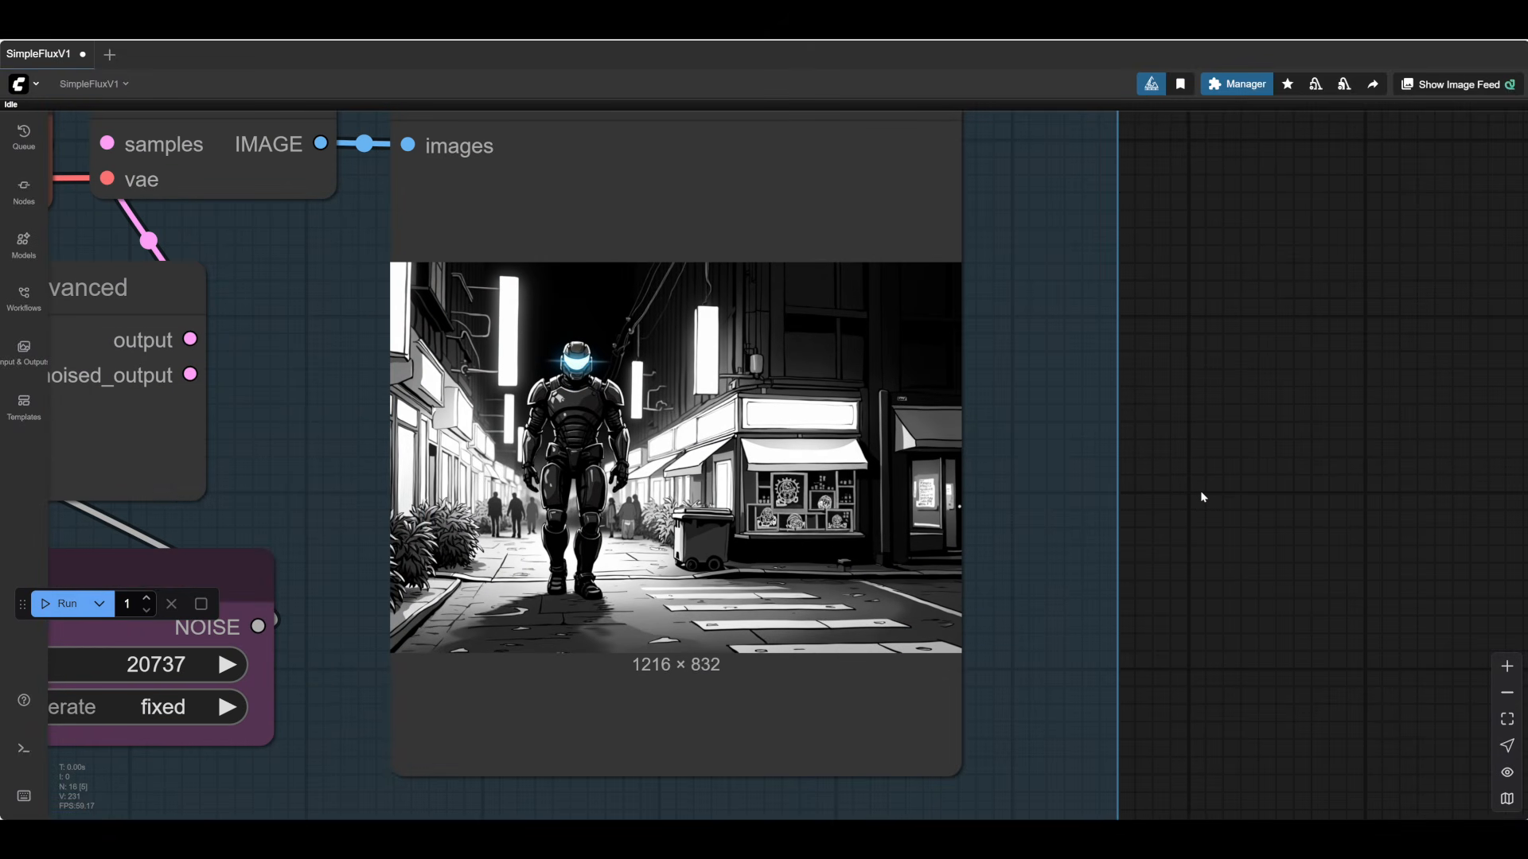
{"action": "scroll", "coordinate": [1217, 501], "scroll_direction": "down", "scroll_amount": 1}
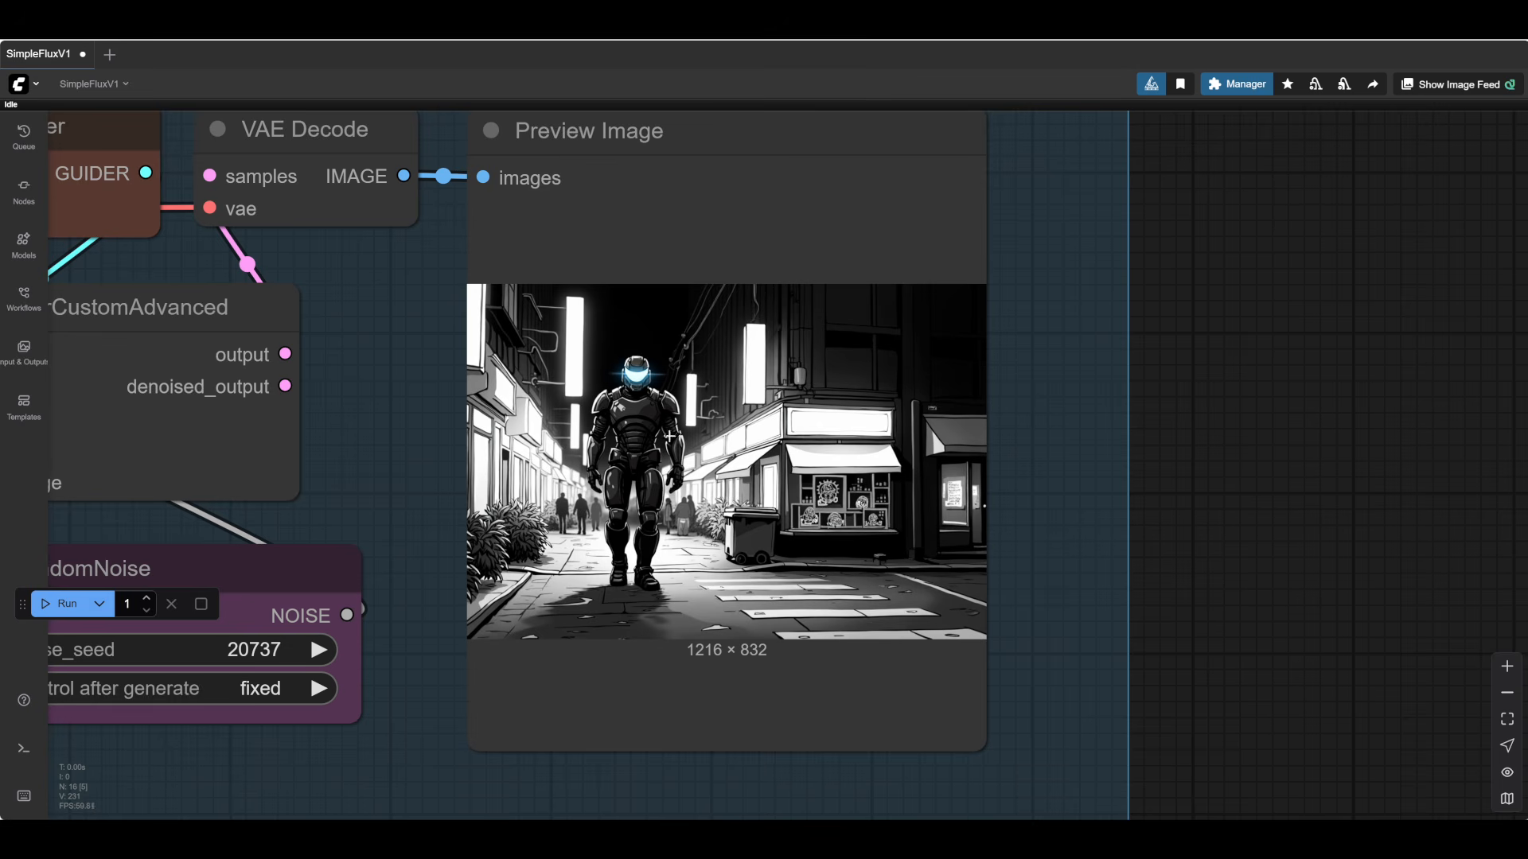
- Load ComfyUI_temp_hvdyd_00002_.png into the Load Image node and run the workflow with this new source image
{"action": "scroll", "coordinate": [1261, 513], "scroll_direction": "down", "scroll_amount": 6}
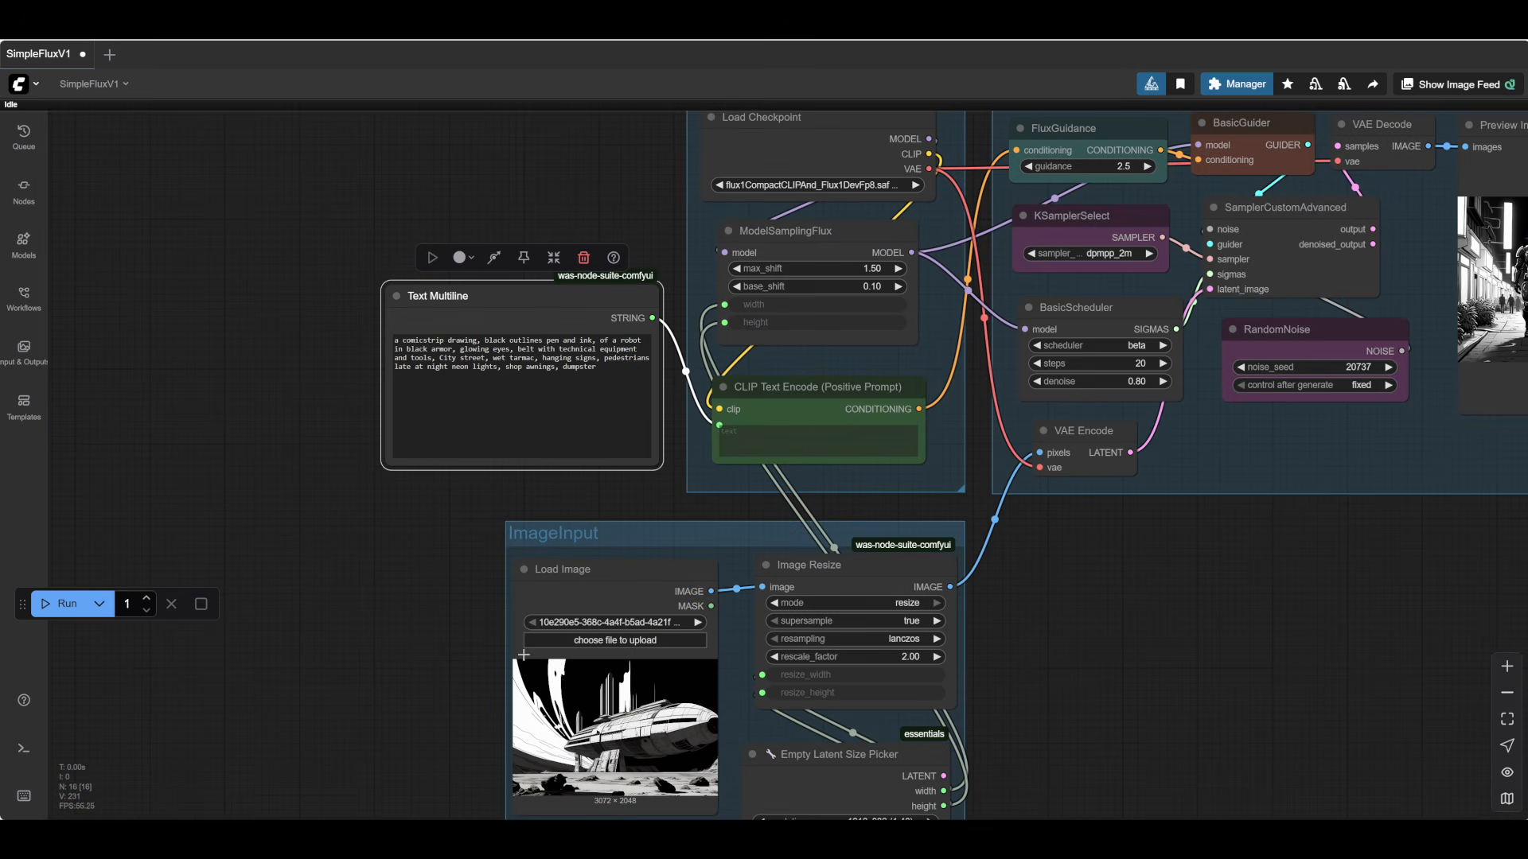
{"action": "scroll", "coordinate": [524, 655], "scroll_direction": "down", "scroll_amount": 3}
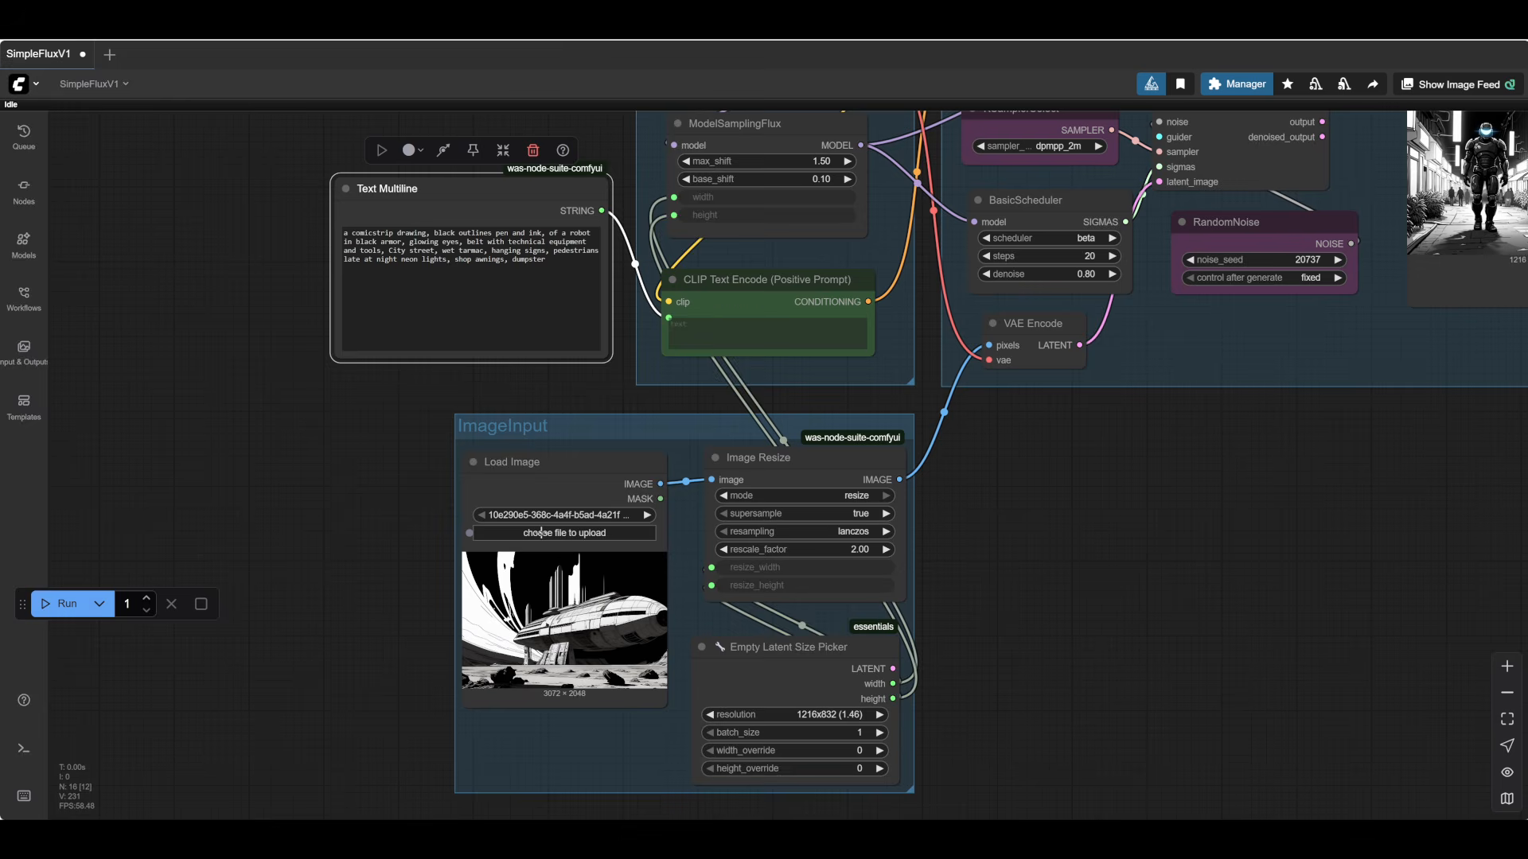
{"action": "left_click", "coordinate": [541, 533]}
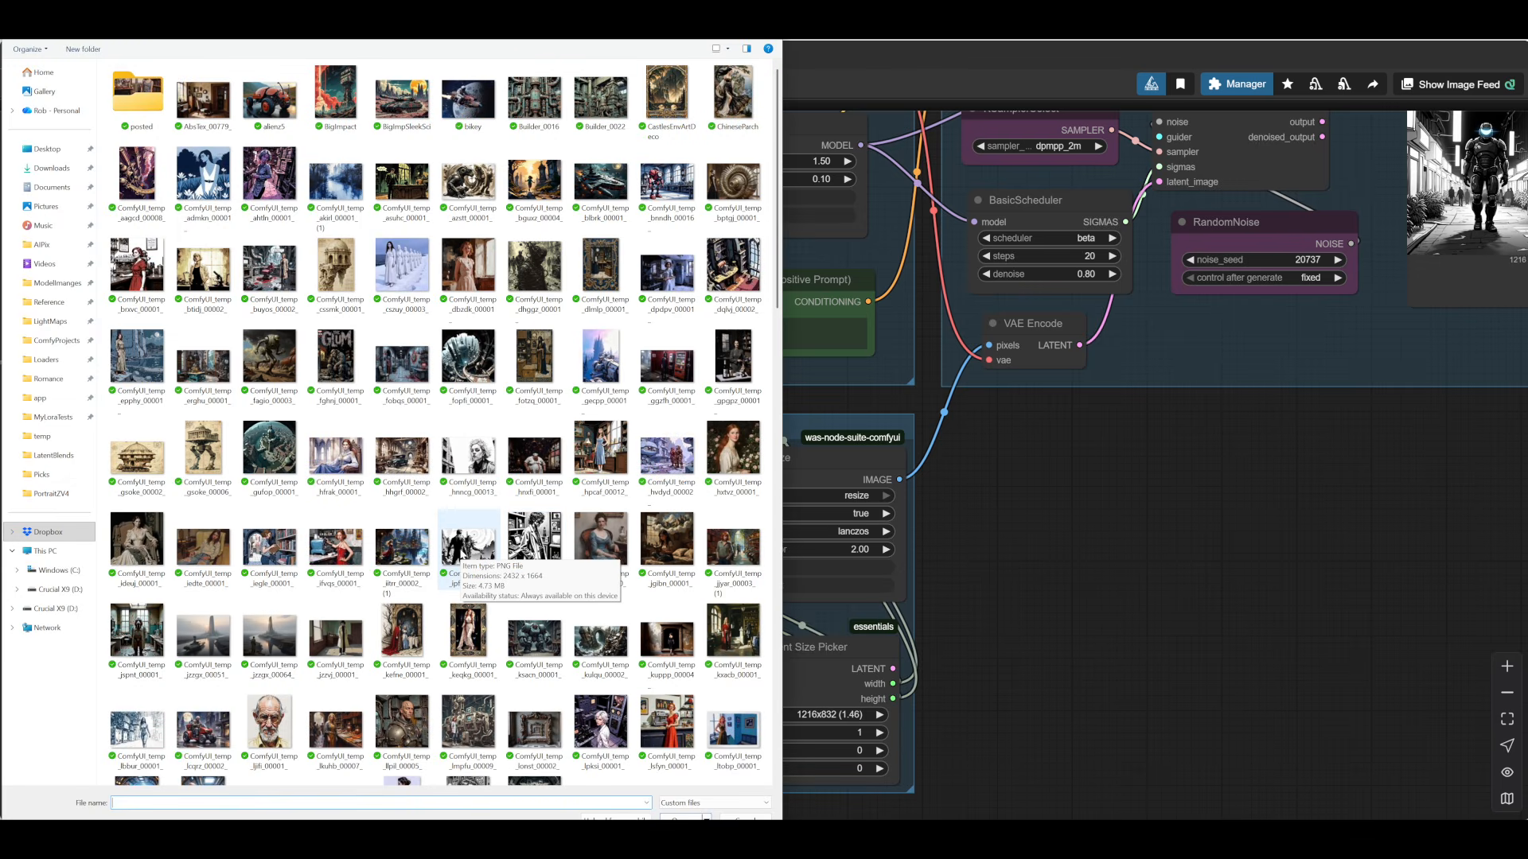
{"action": "left_click", "coordinate": [667, 462]}
{"action": "left_click", "coordinate": [680, 818]}
{"action": "left_click_drag", "start_coordinate": [1472, 657], "coordinate": [983, 626]}
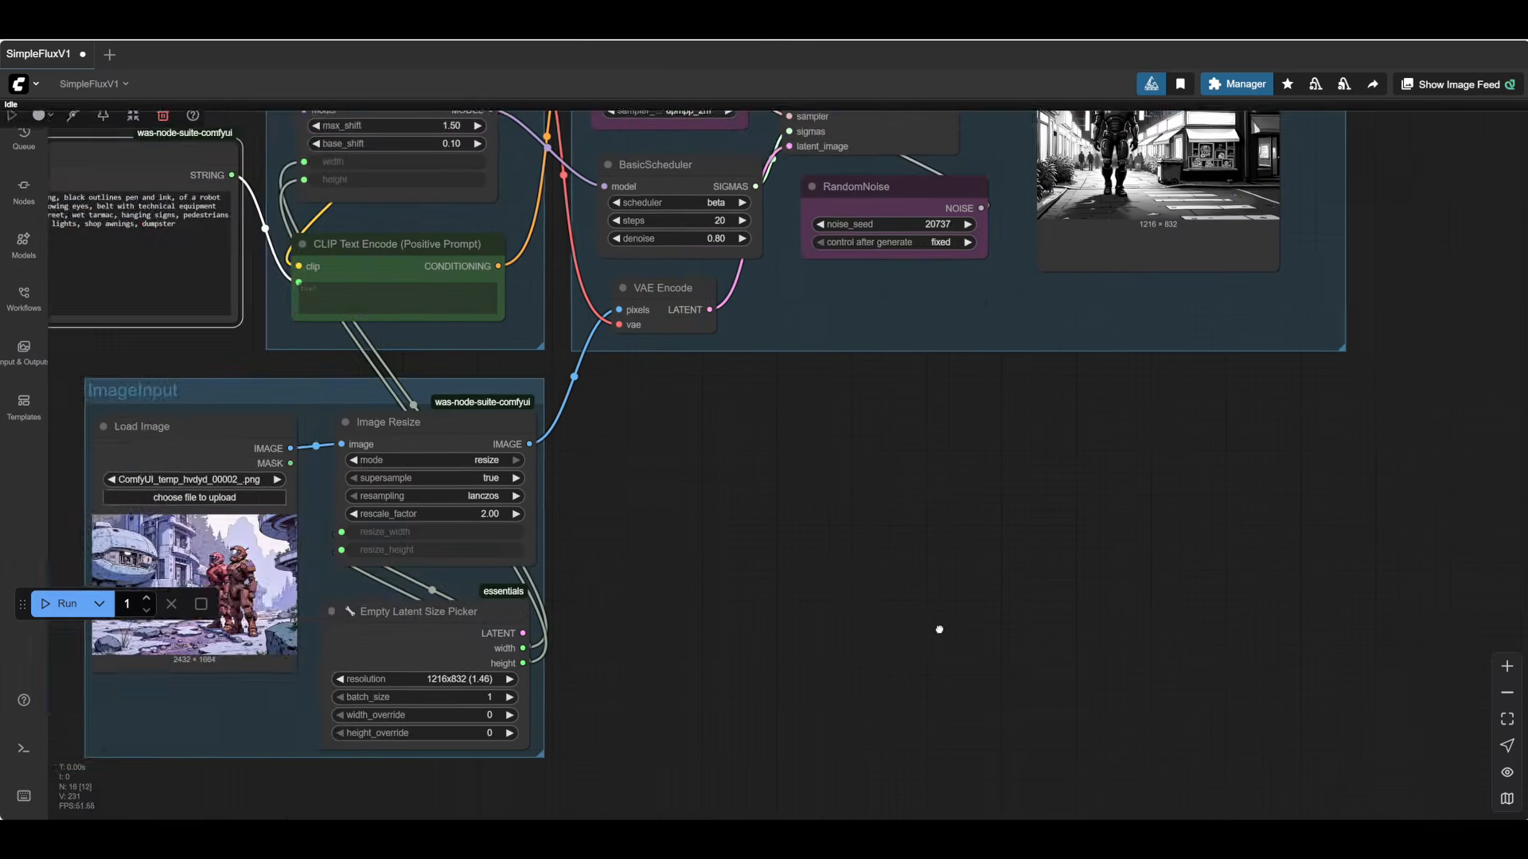
{"action": "scroll", "coordinate": [845, 638], "scroll_direction": "down", "scroll_amount": 1}
{"action": "scroll", "coordinate": [845, 643], "scroll_direction": "down", "scroll_amount": 2}
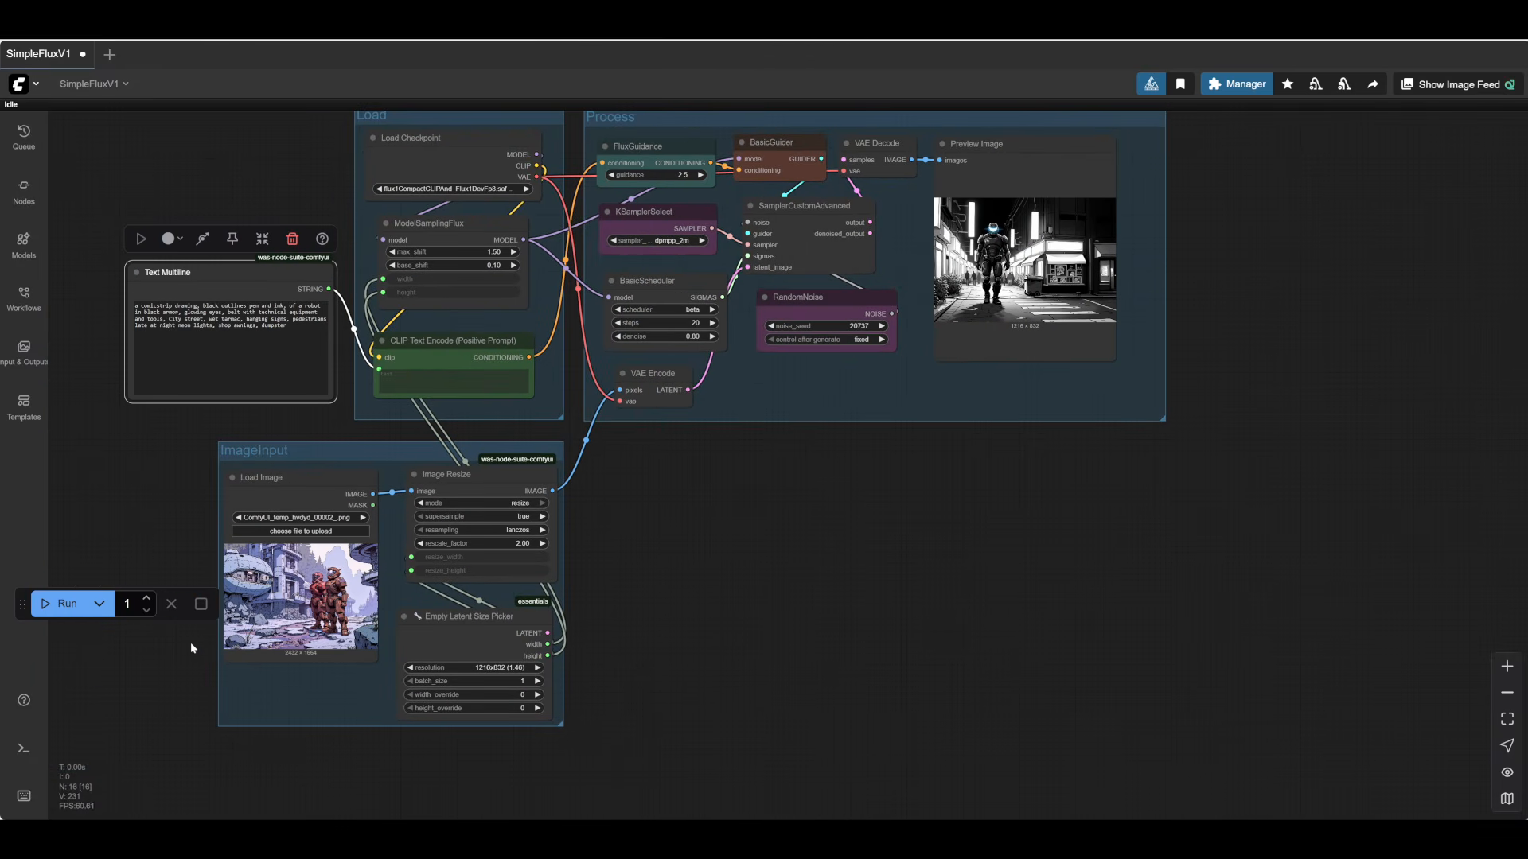
{"action": "left_click", "coordinate": [58, 607]}
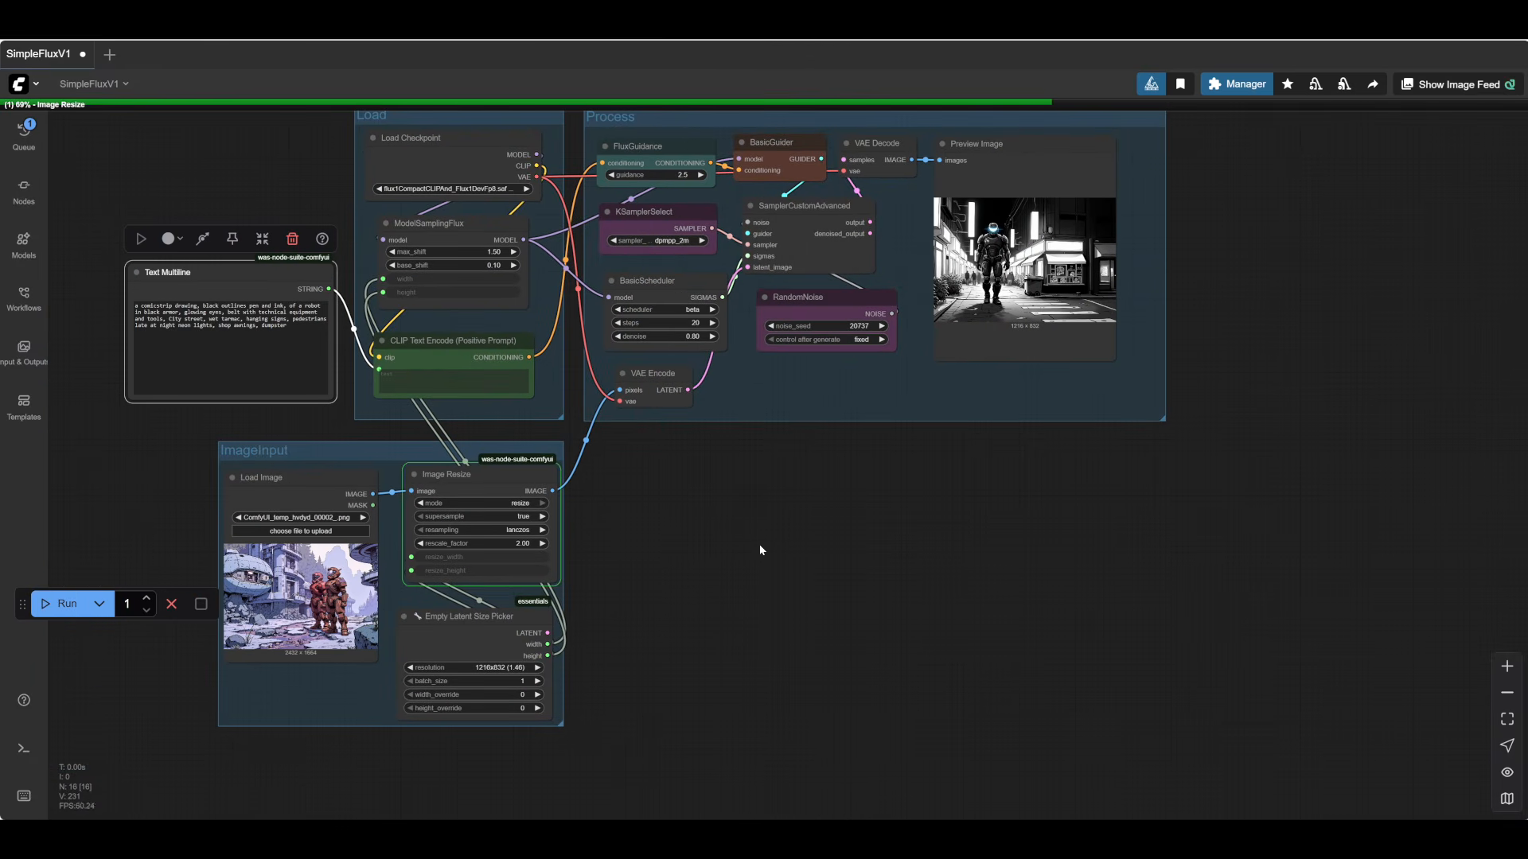
- Examine the newly generated picture in Preview Image up close and compare it with the source image in the ImageInput group
{"action": "left_click_drag", "start_coordinate": [807, 588], "coordinate": [630, 715]}
{"action": "scroll", "coordinate": [1088, 335], "scroll_direction": "up", "scroll_amount": 7}
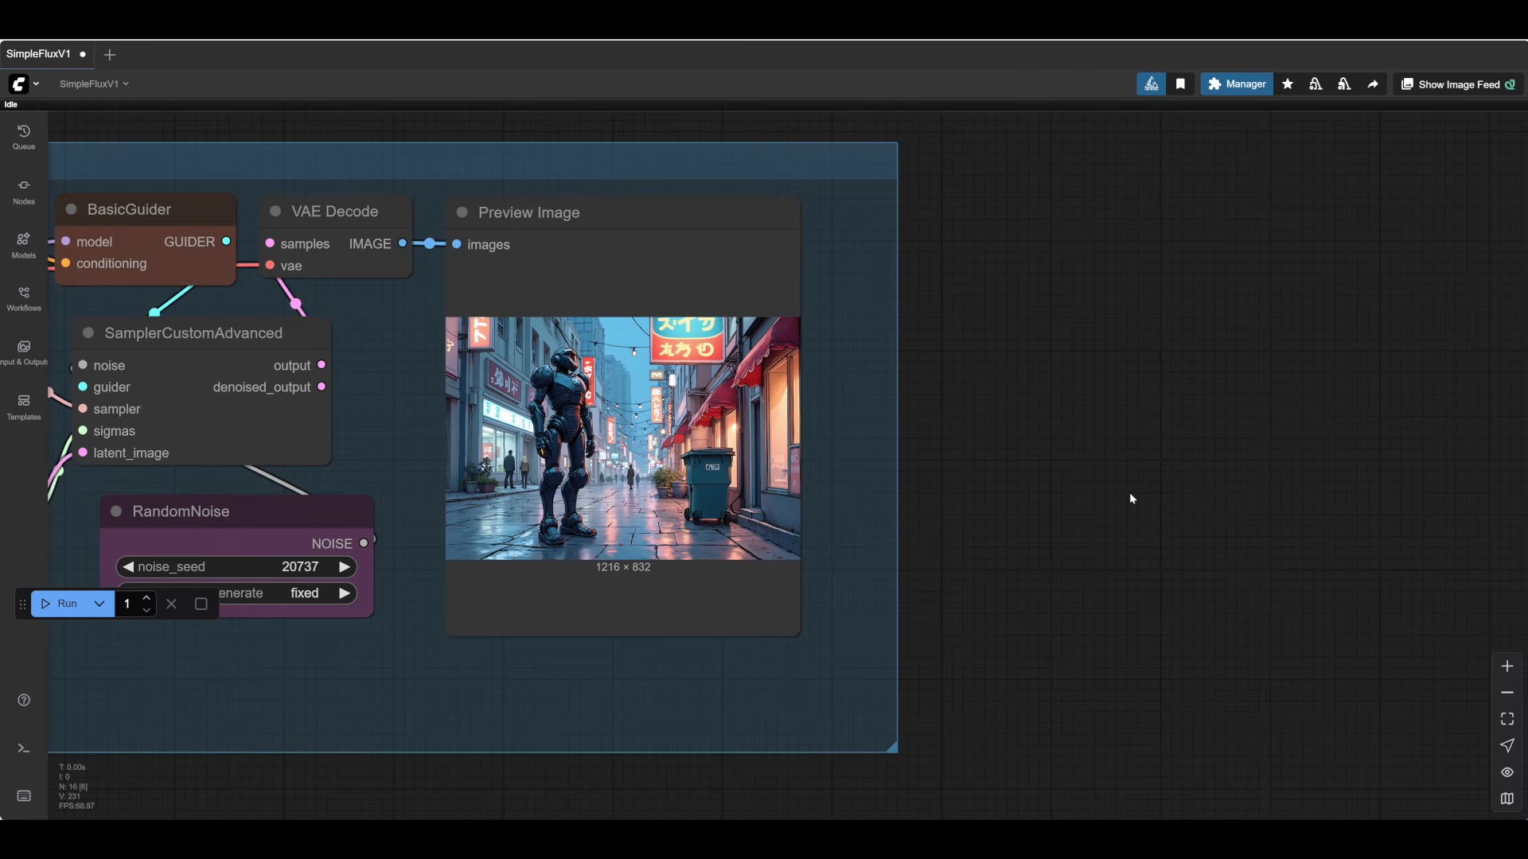
{"action": "scroll", "coordinate": [1129, 492], "scroll_direction": "down", "scroll_amount": 6}
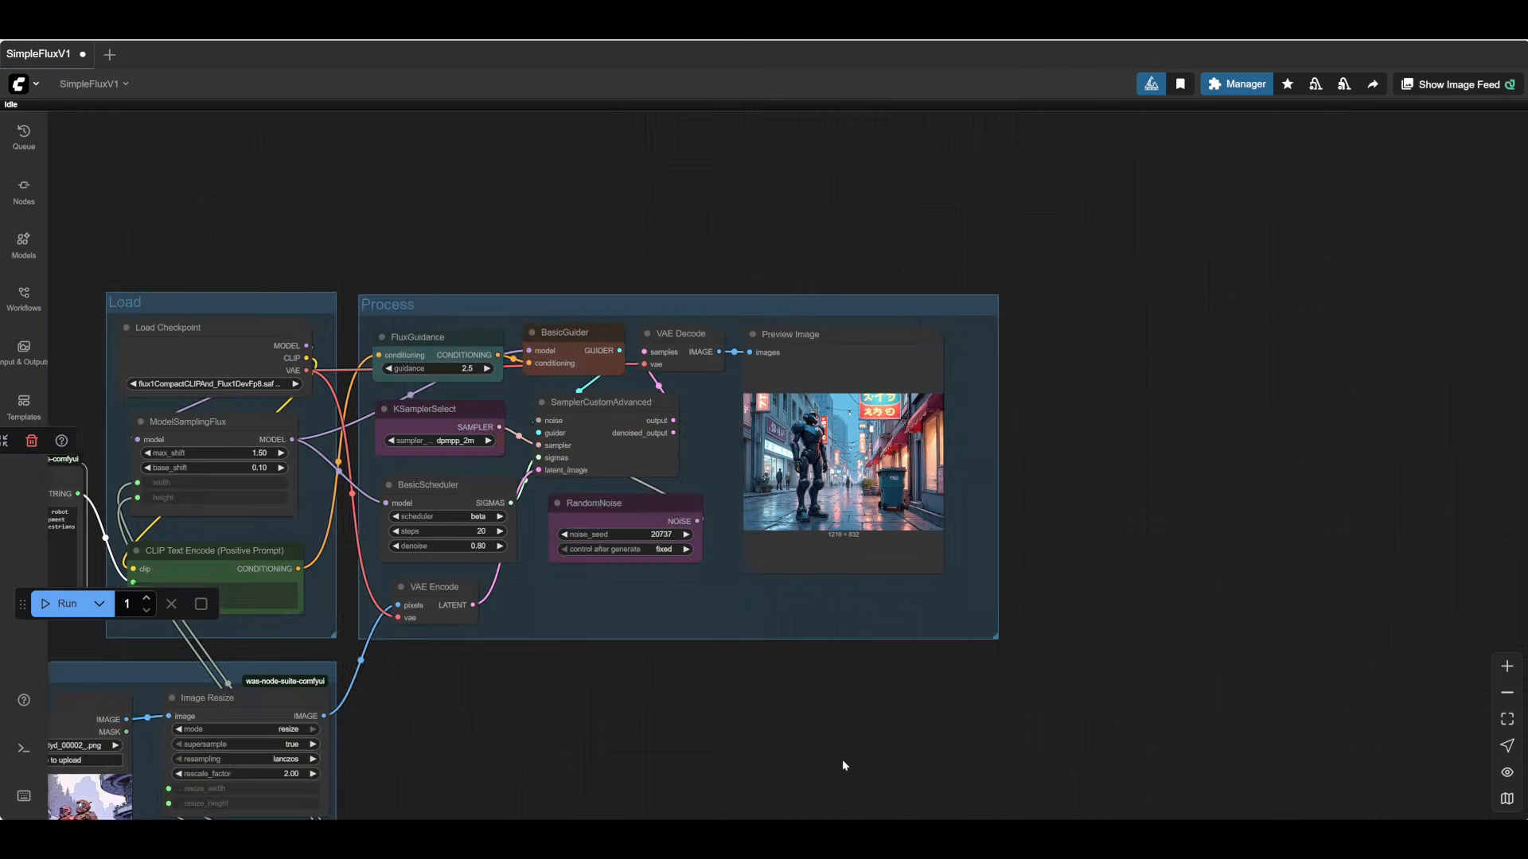
{"action": "left_click_drag", "start_coordinate": [744, 776], "coordinate": [1011, 547]}
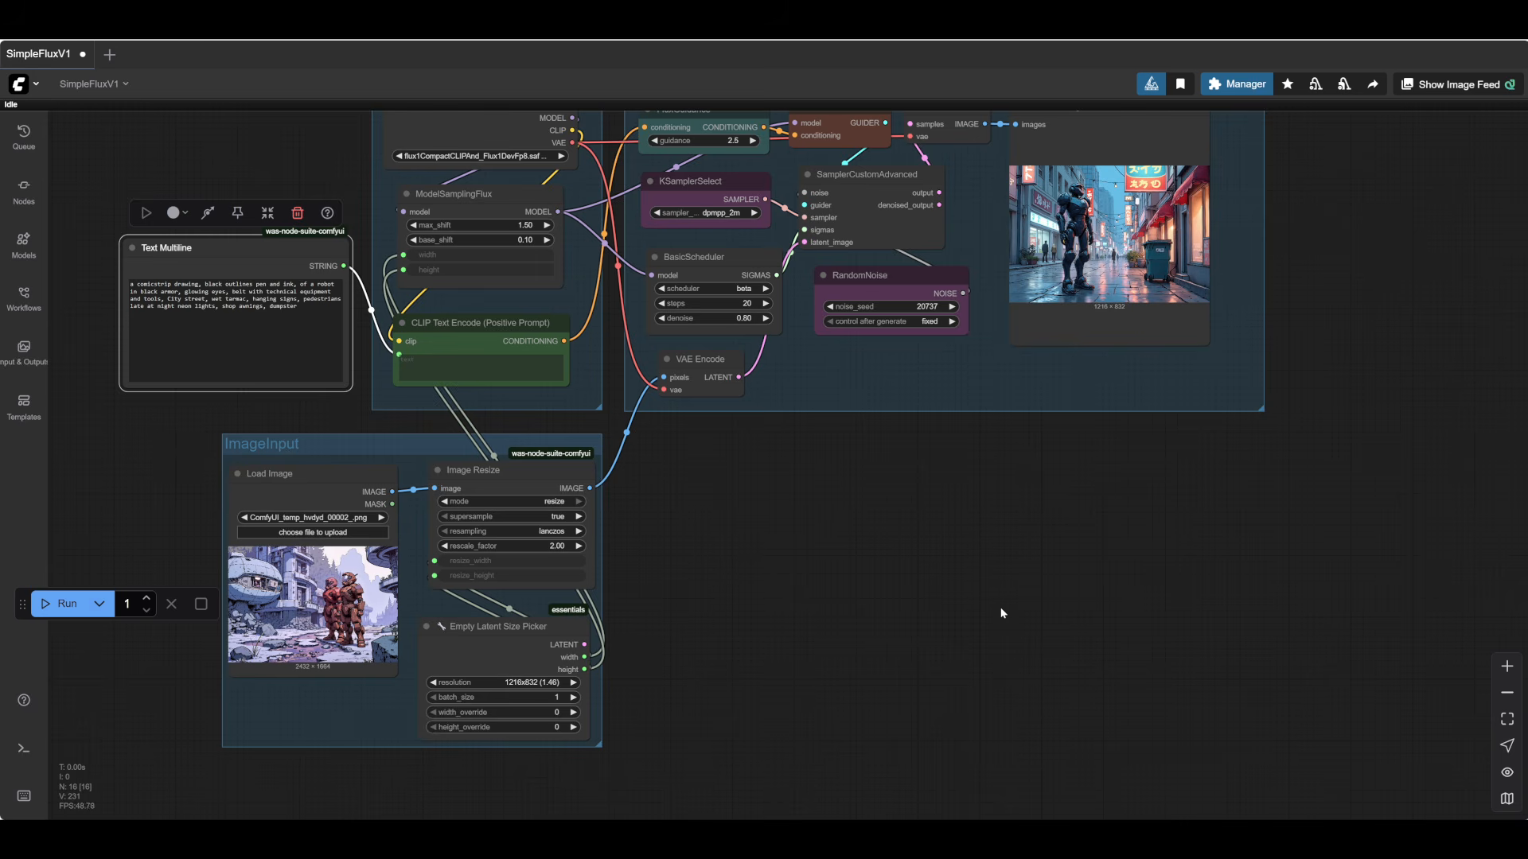
{"action": "left_click_drag", "start_coordinate": [829, 610], "coordinate": [405, 767]}
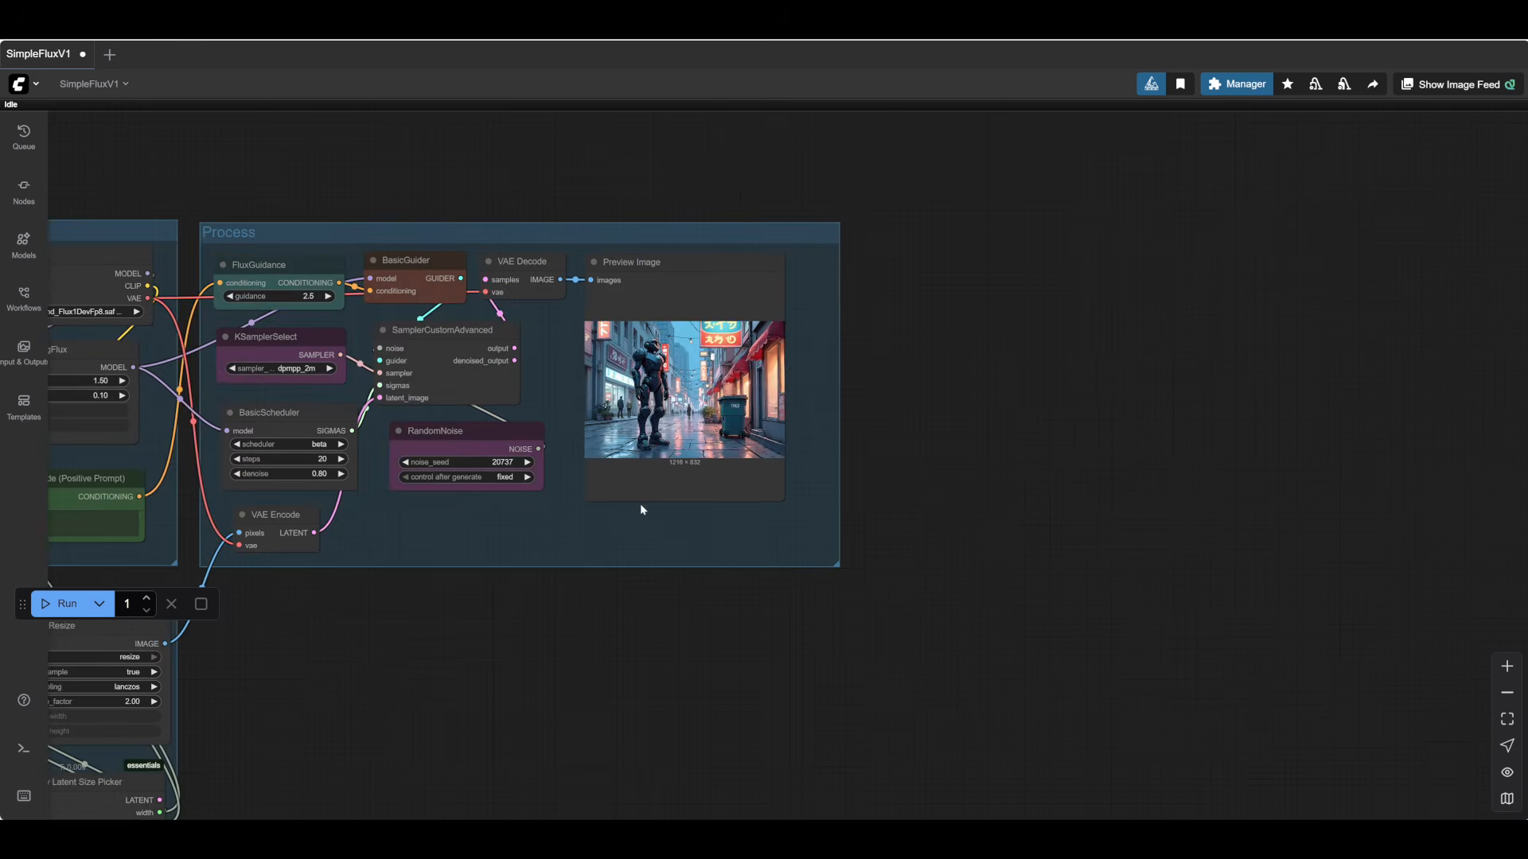
{"action": "scroll", "coordinate": [686, 479], "scroll_direction": "up", "scroll_amount": 9}
{"action": "scroll", "coordinate": [813, 415], "scroll_direction": "up", "scroll_amount": 1}
{"action": "left_click_drag", "start_coordinate": [1179, 343], "coordinate": [1418, 519]}
{"action": "scroll", "coordinate": [1202, 490], "scroll_direction": "up", "scroll_amount": 4}
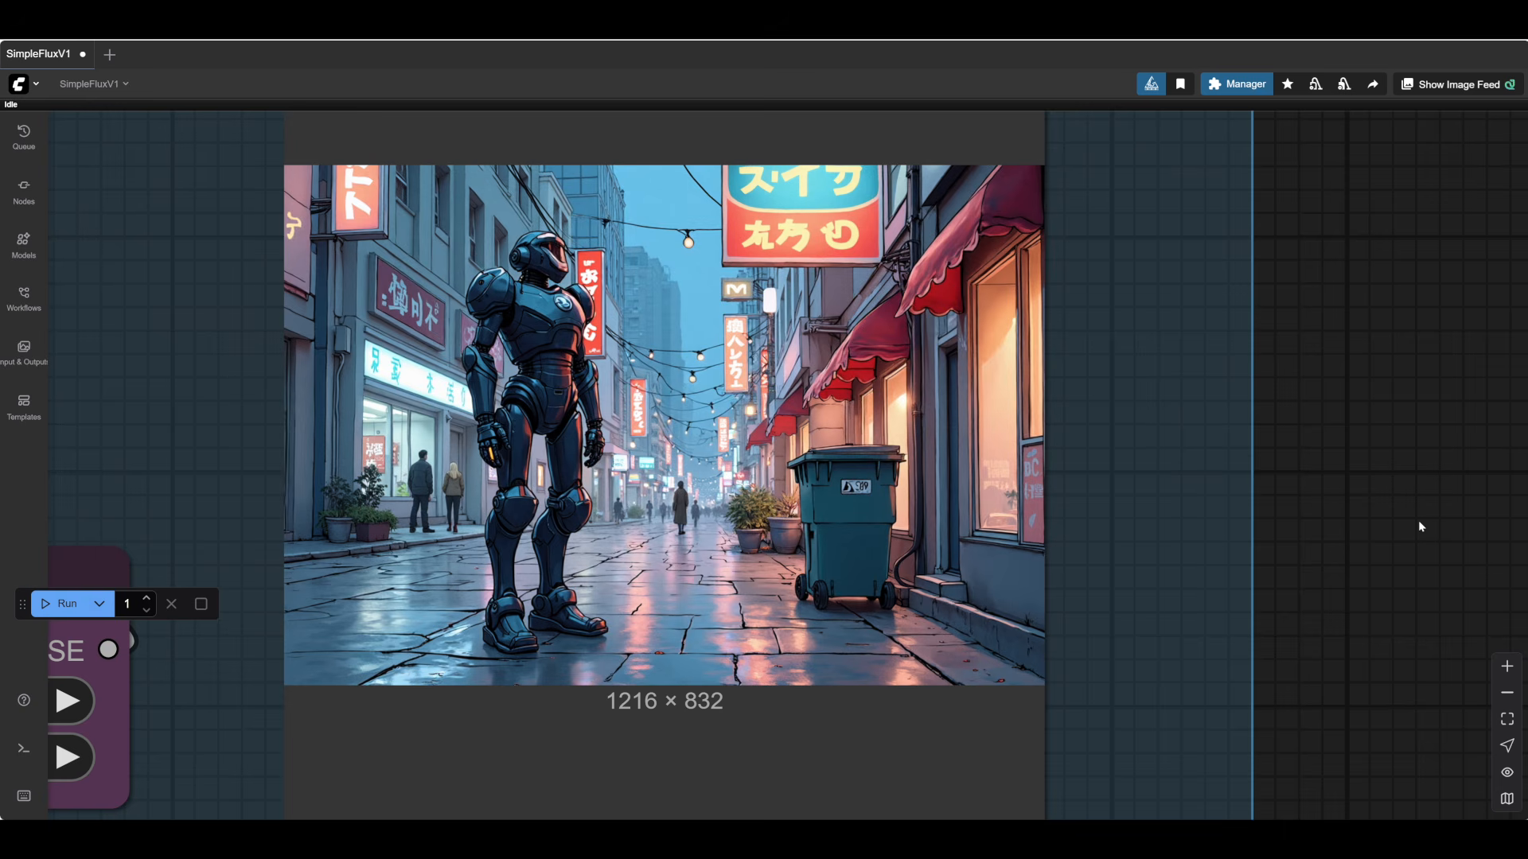
{"action": "scroll", "coordinate": [1422, 501], "scroll_direction": "down", "scroll_amount": 13}
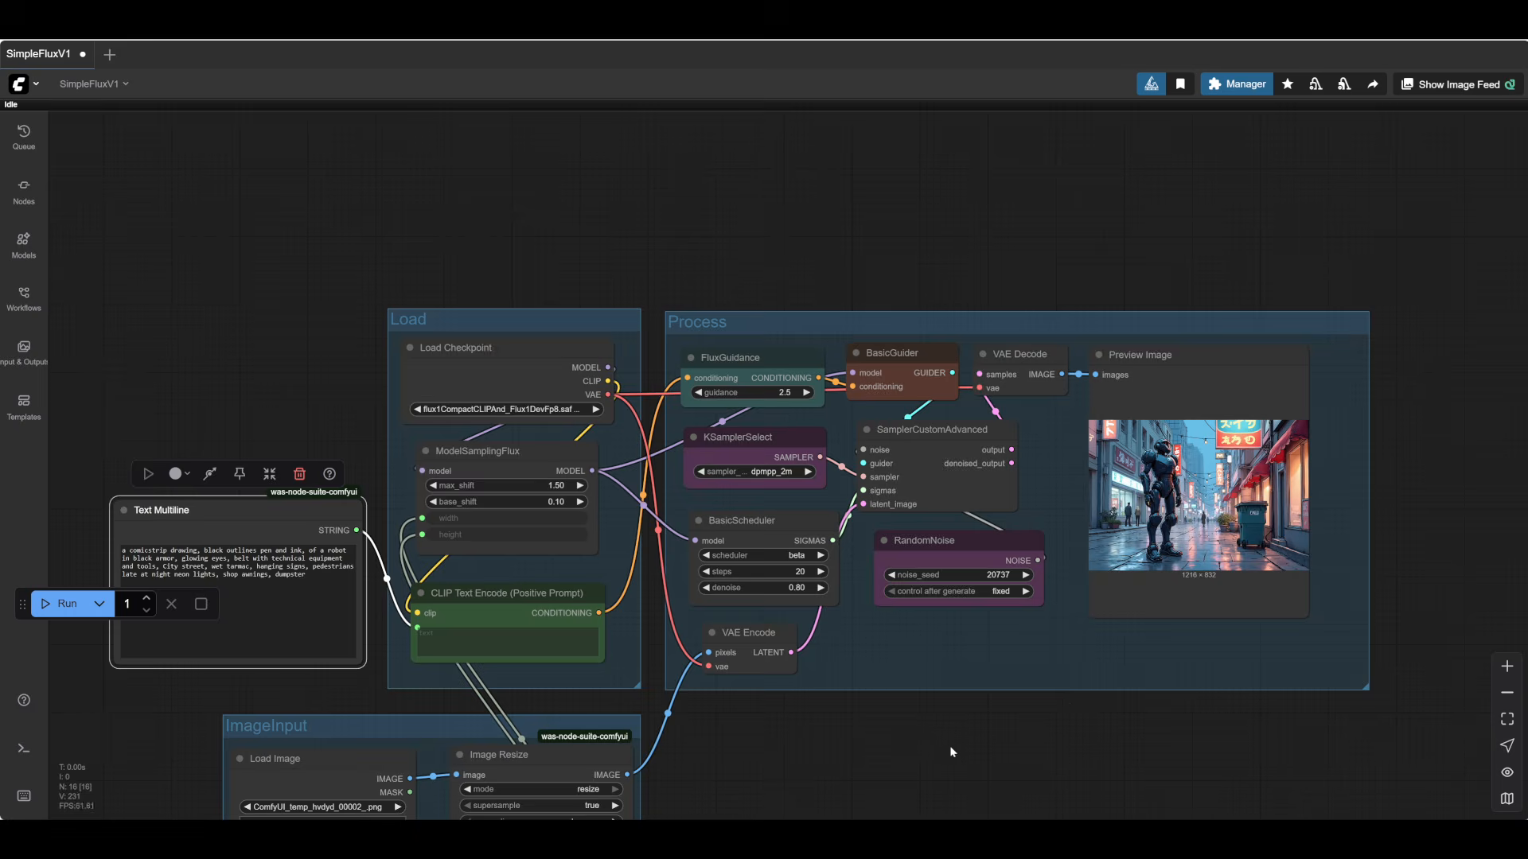
{"action": "left_click_drag", "start_coordinate": [927, 740], "coordinate": [835, 617]}
{"action": "scroll", "coordinate": [922, 639], "scroll_direction": "down", "scroll_amount": 1}
{"action": "scroll", "coordinate": [835, 618], "scroll_direction": "down", "scroll_amount": 1}
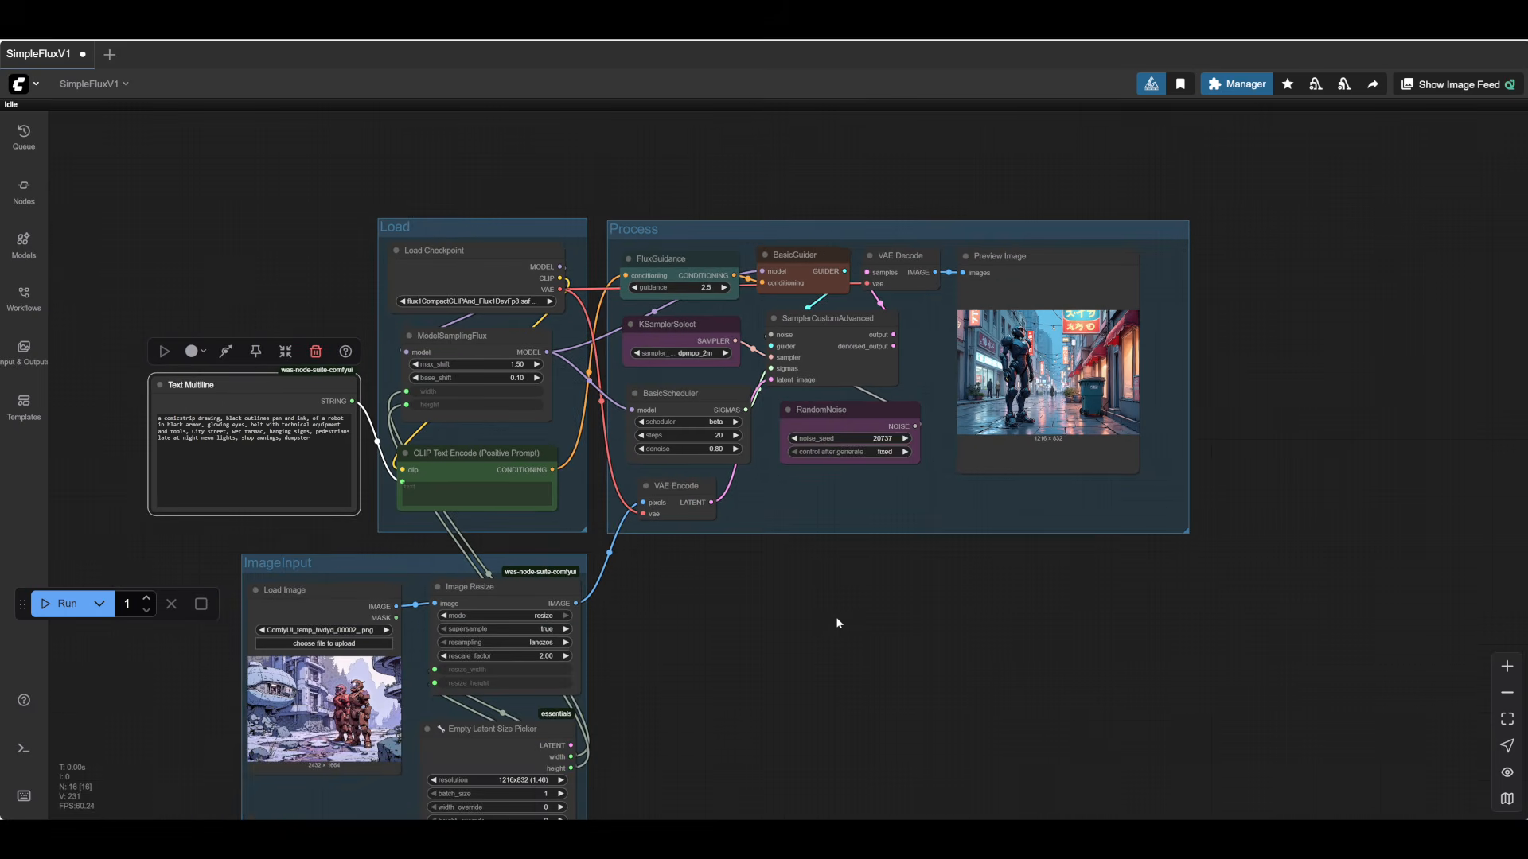
- Move the Process group to the right to open a wide gap between it and the Load group
{"action": "scroll", "coordinate": [896, 603], "scroll_direction": "up", "scroll_amount": 2}
{"action": "scroll", "coordinate": [900, 600], "scroll_direction": "down", "scroll_amount": 2}
{"action": "left_click_drag", "start_coordinate": [791, 229], "coordinate": [1047, 233]}
{"action": "left_click_drag", "start_coordinate": [1070, 698], "coordinate": [850, 663]}
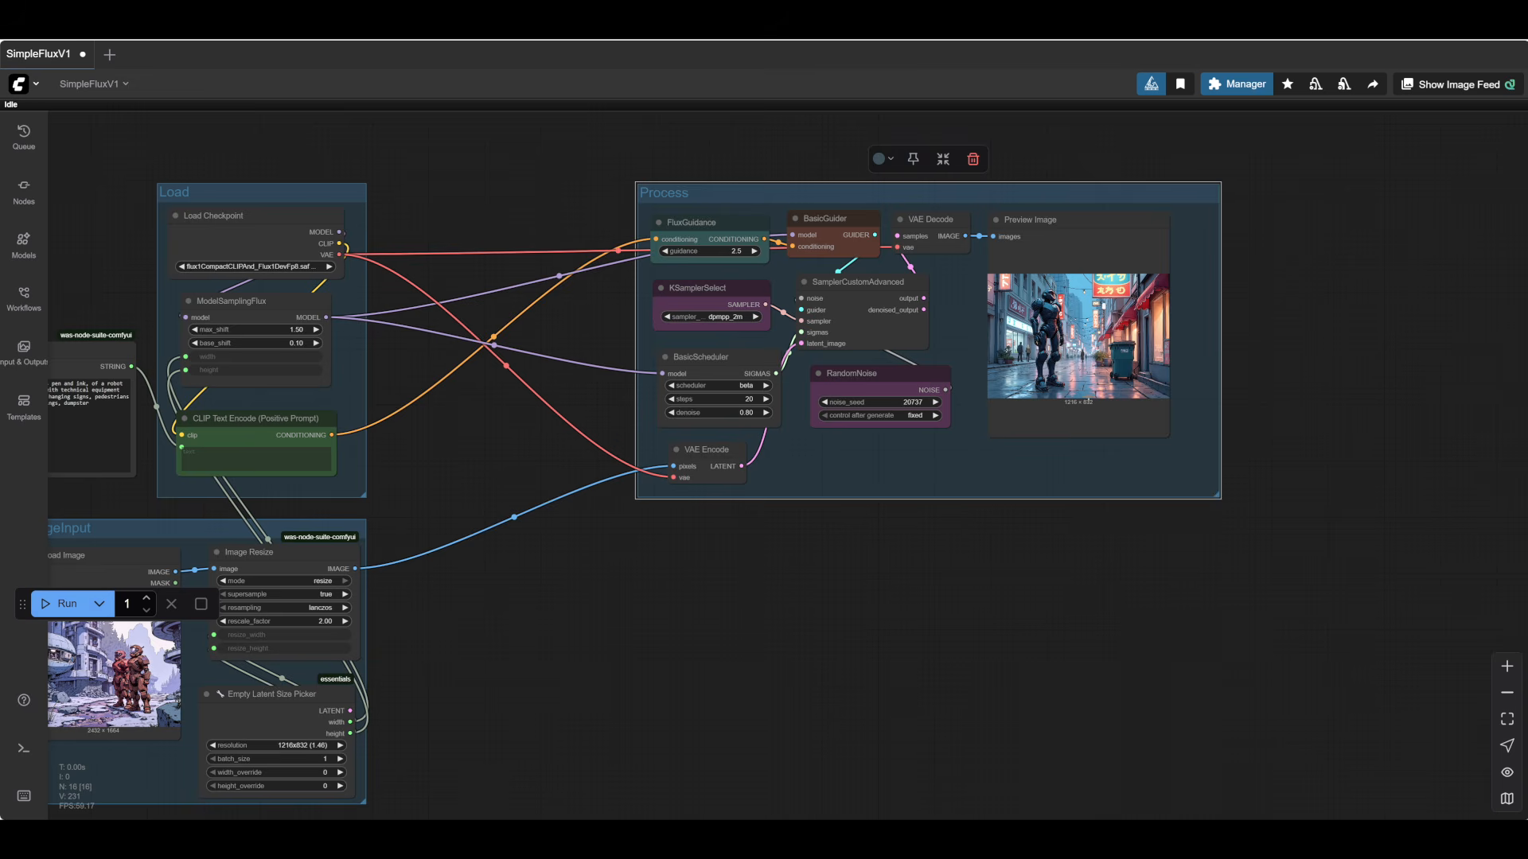
{"action": "left_click", "coordinate": [797, 593]}
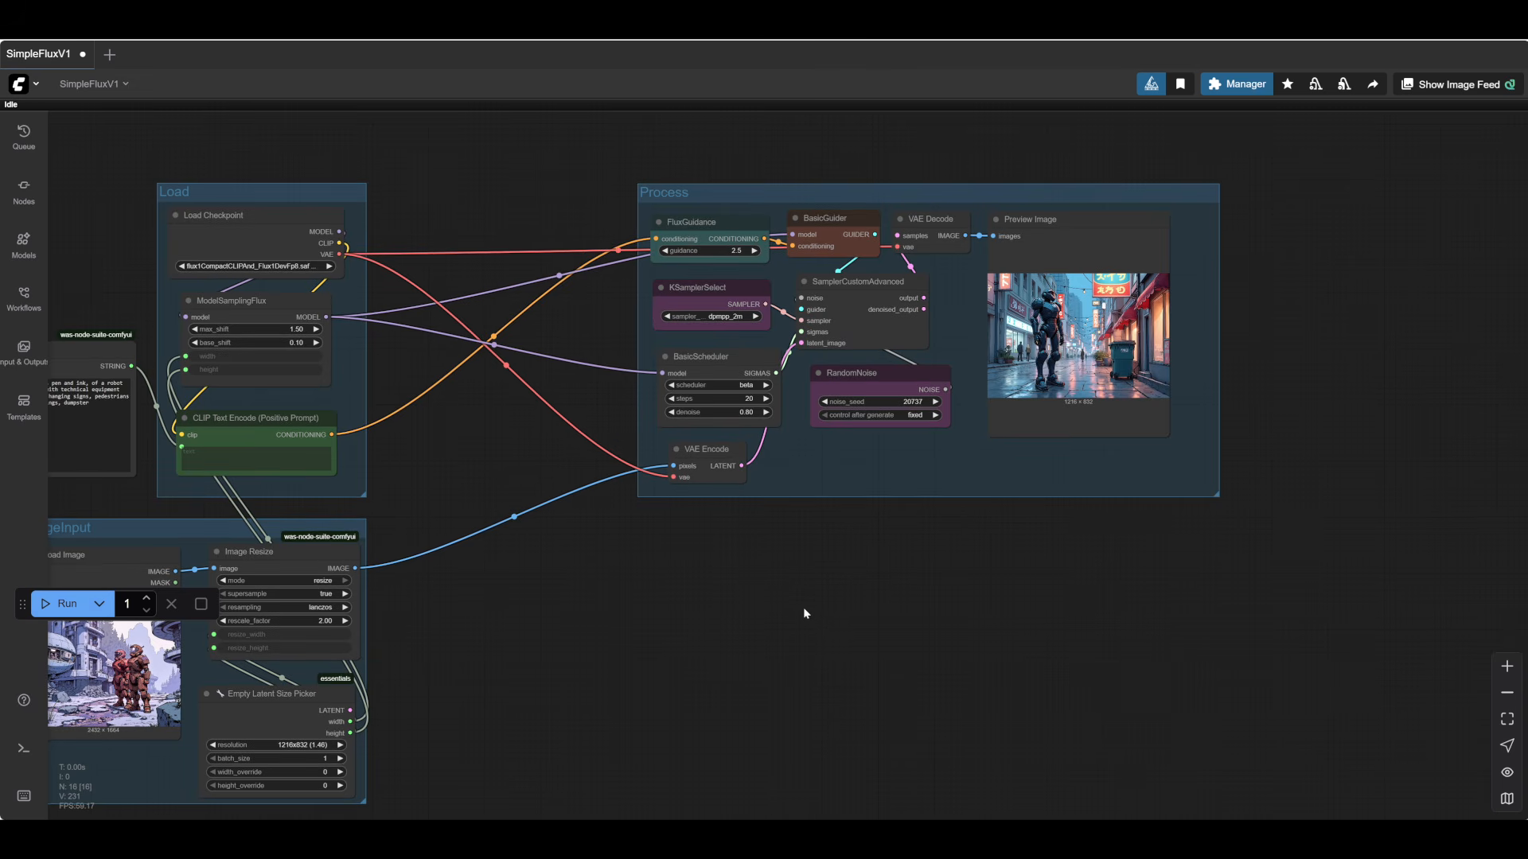
- Add a Power Lora Loader (rgthree) node from ModelSamplingFlux's MODEL output and place it between the Load and Process groups
{"action": "mouse_move", "coordinate": [339, 232]}
{"action": "left_mouse_down"}
{"action": "mouse_move", "coordinate": [382, 265]}
{"action": "mouse_move", "coordinate": [337, 231]}
{"action": "left_mouse_up"}
{"action": "left_click_drag", "start_coordinate": [326, 317], "coordinate": [608, 585]}
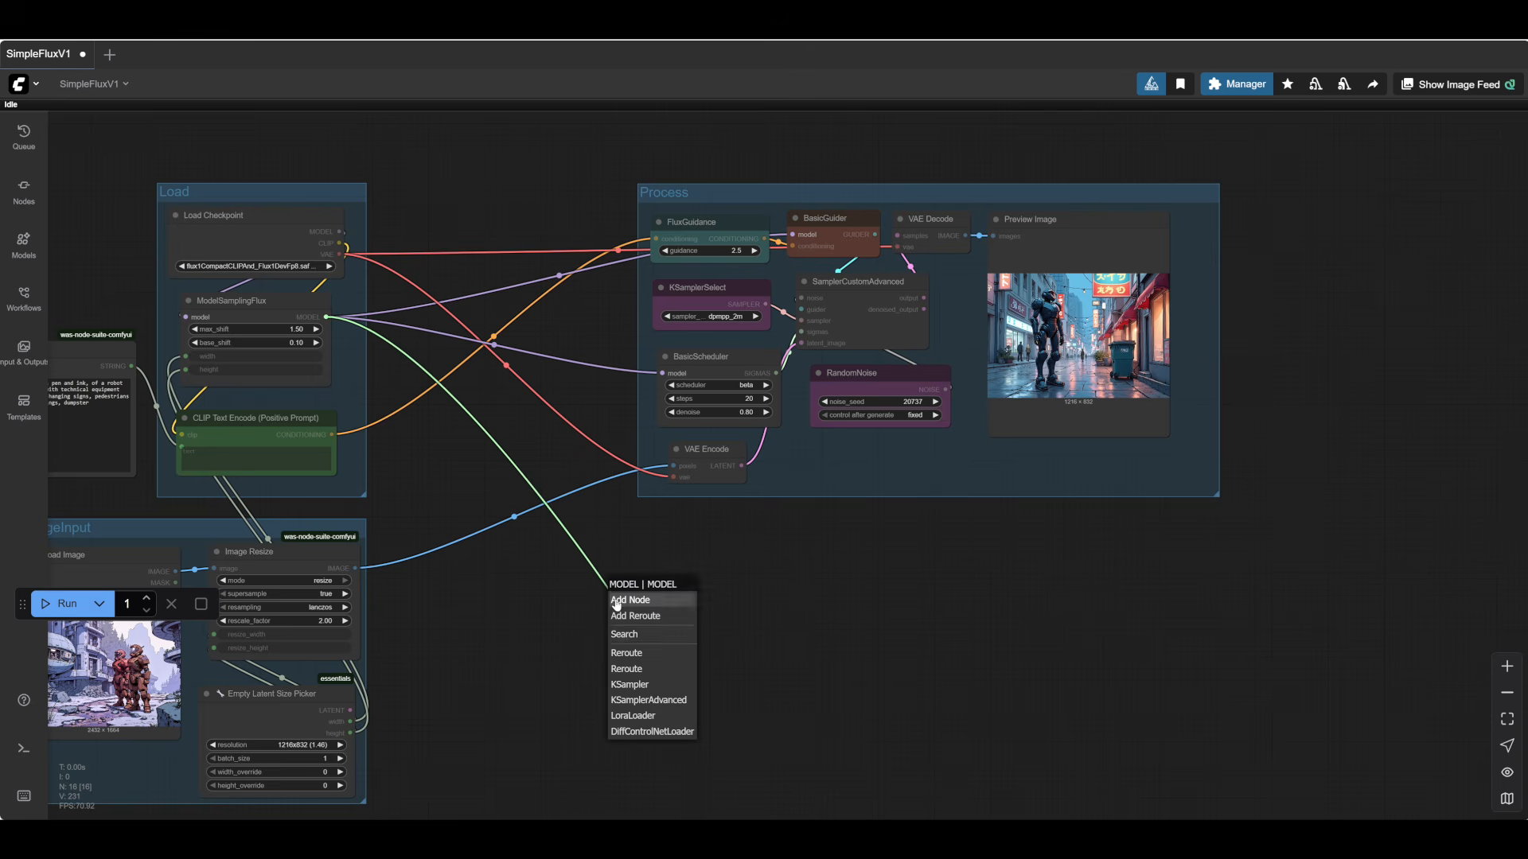
{"action": "left_click", "coordinate": [624, 634]}
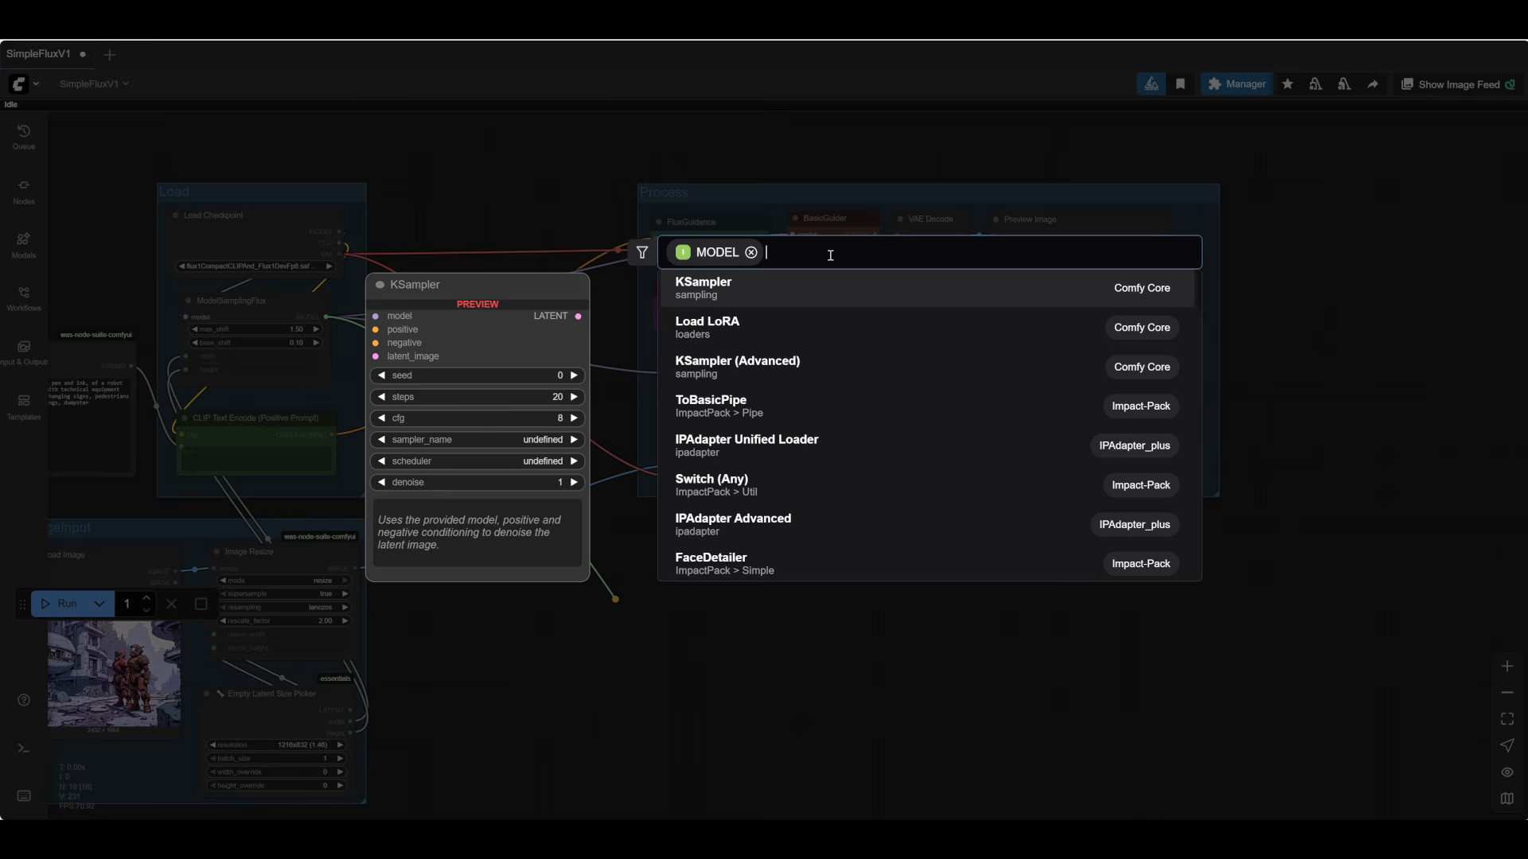
{"action": "type", "text": "lora"}
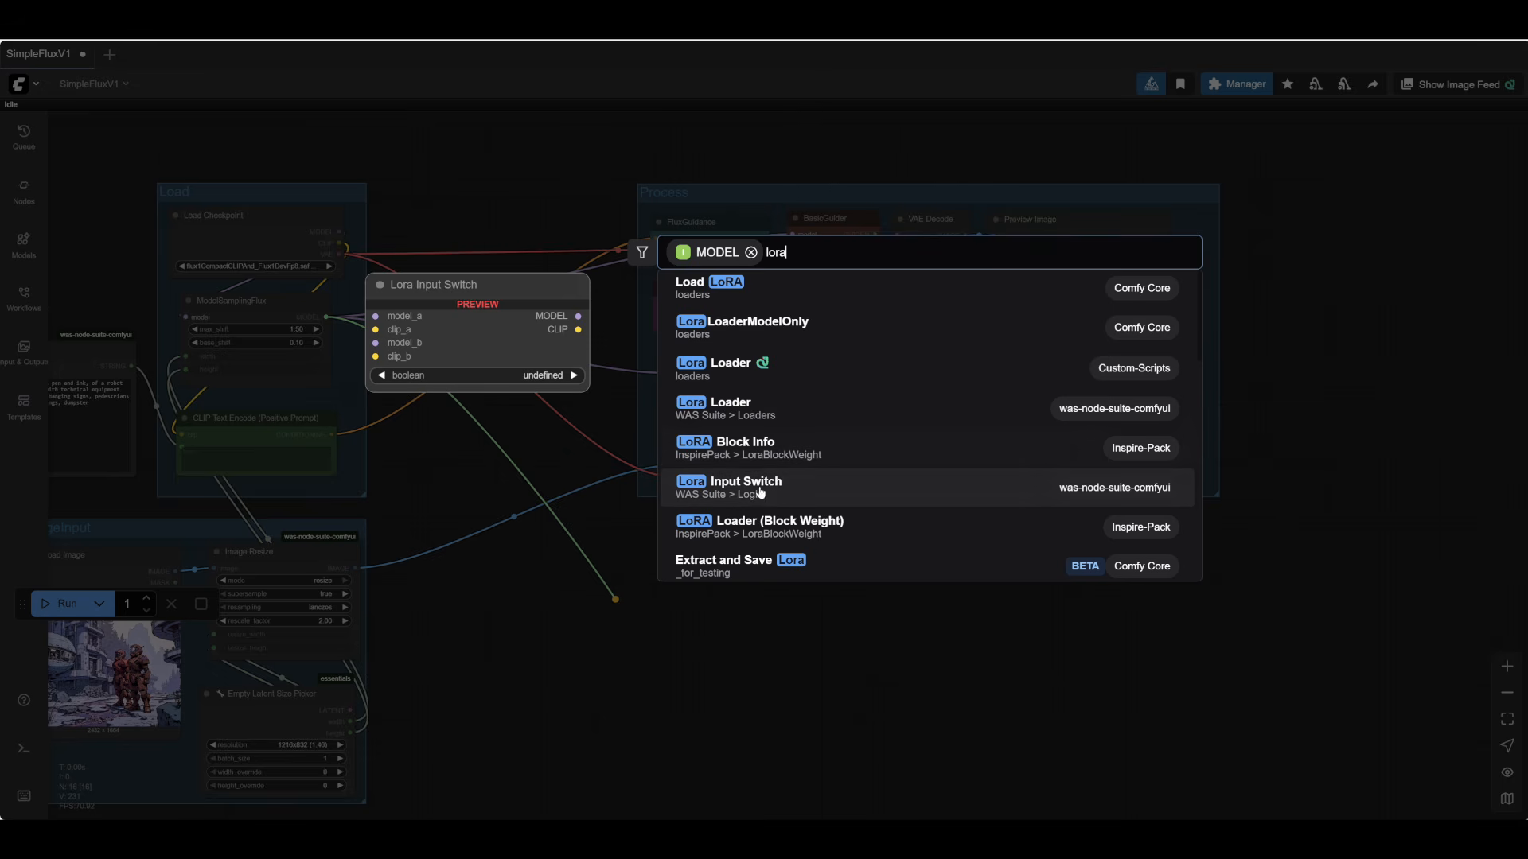
{"action": "scroll", "coordinate": [760, 497], "scroll_direction": "down", "scroll_amount": 5}
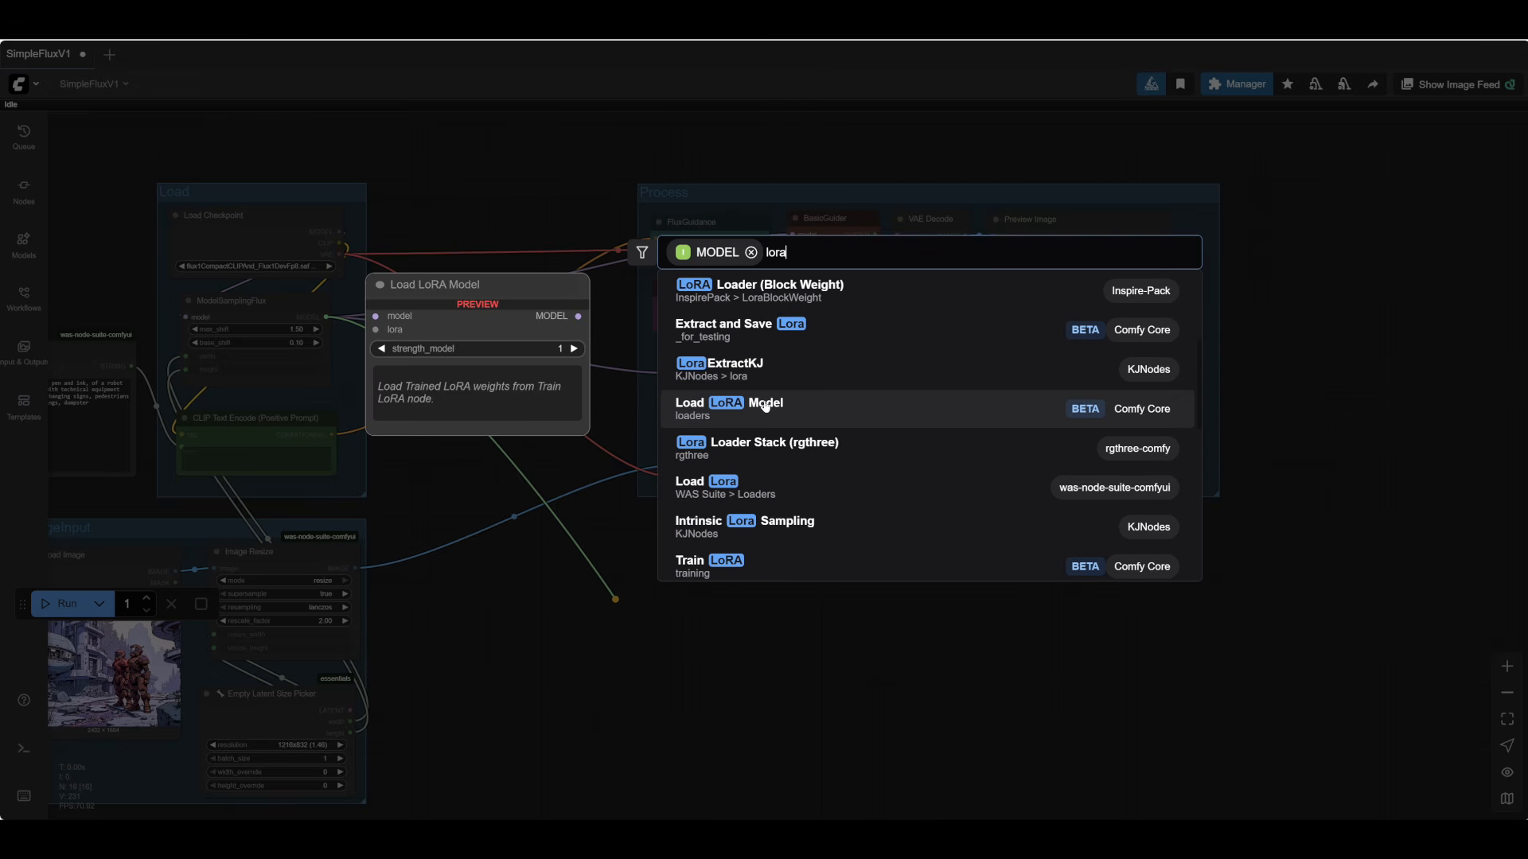
{"action": "scroll", "coordinate": [775, 486], "scroll_direction": "down", "scroll_amount": 3}
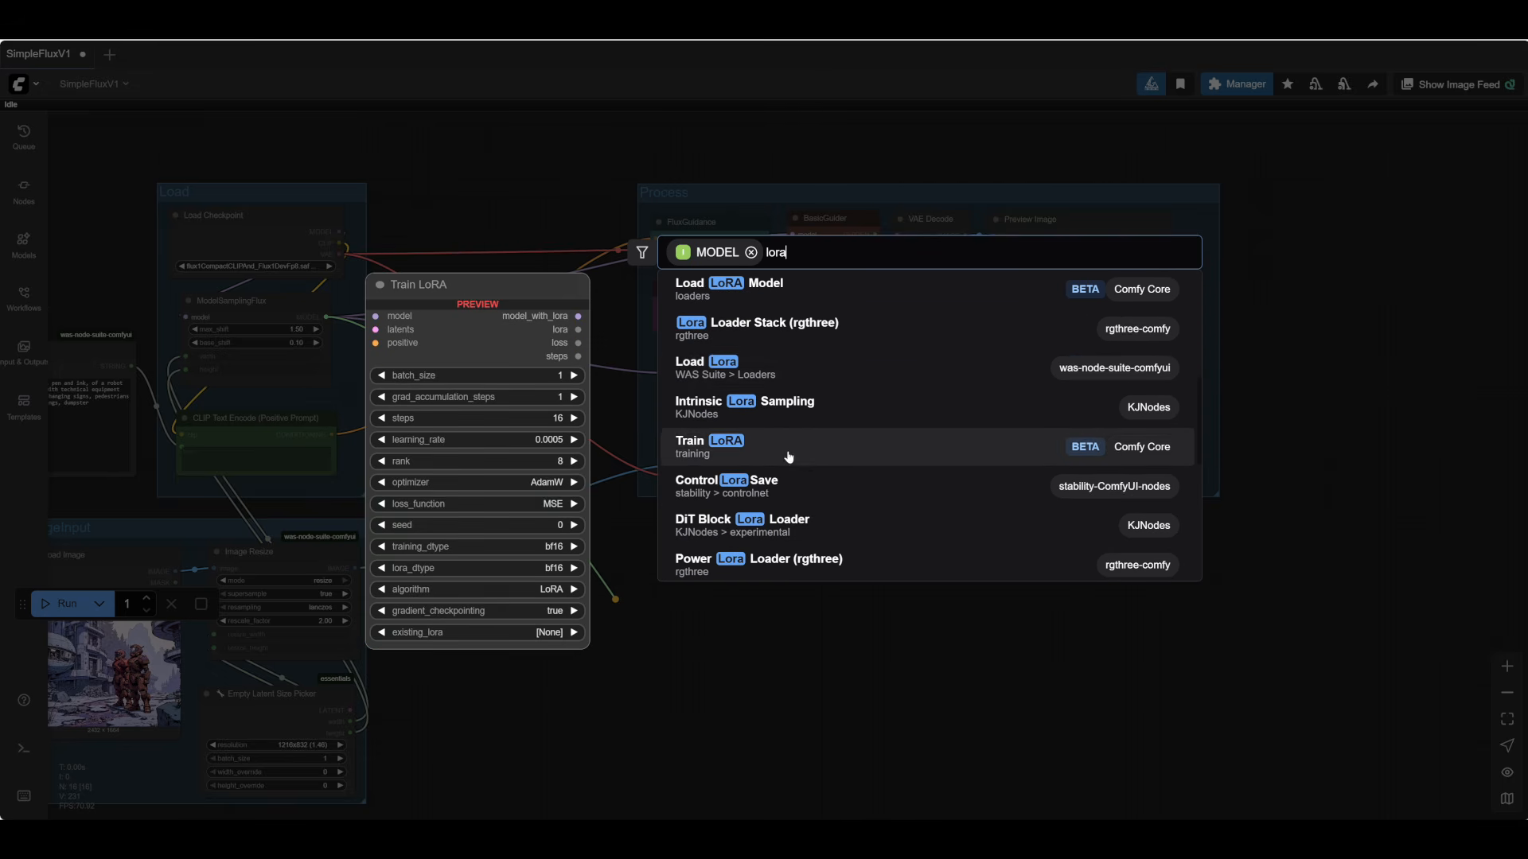
{"action": "scroll", "coordinate": [787, 446], "scroll_direction": "down", "scroll_amount": 4}
{"action": "left_click", "coordinate": [802, 382]}
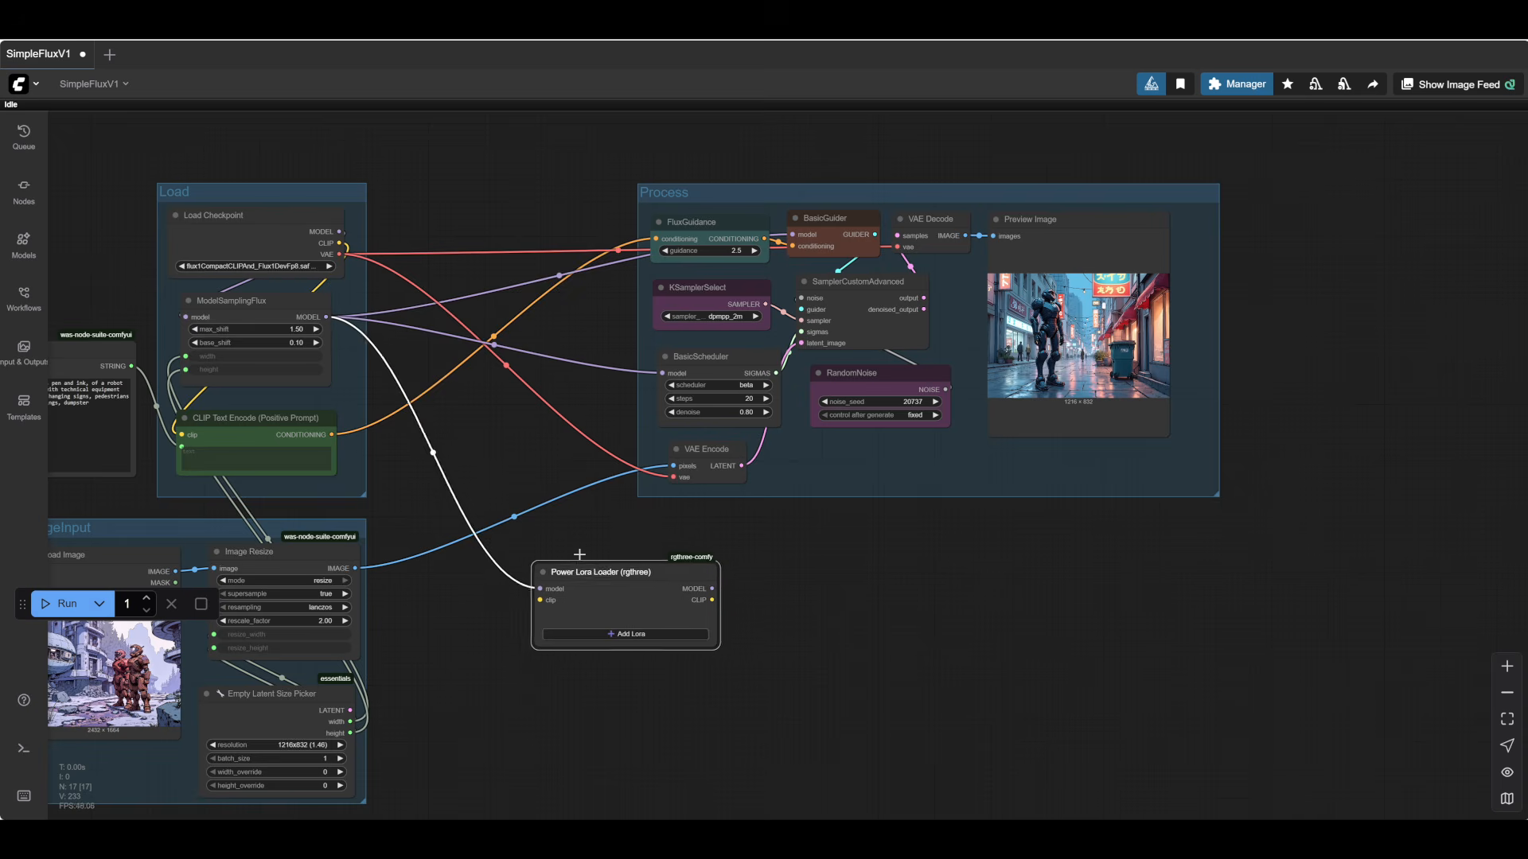
{"action": "left_click_drag", "start_coordinate": [617, 569], "coordinate": [501, 241]}
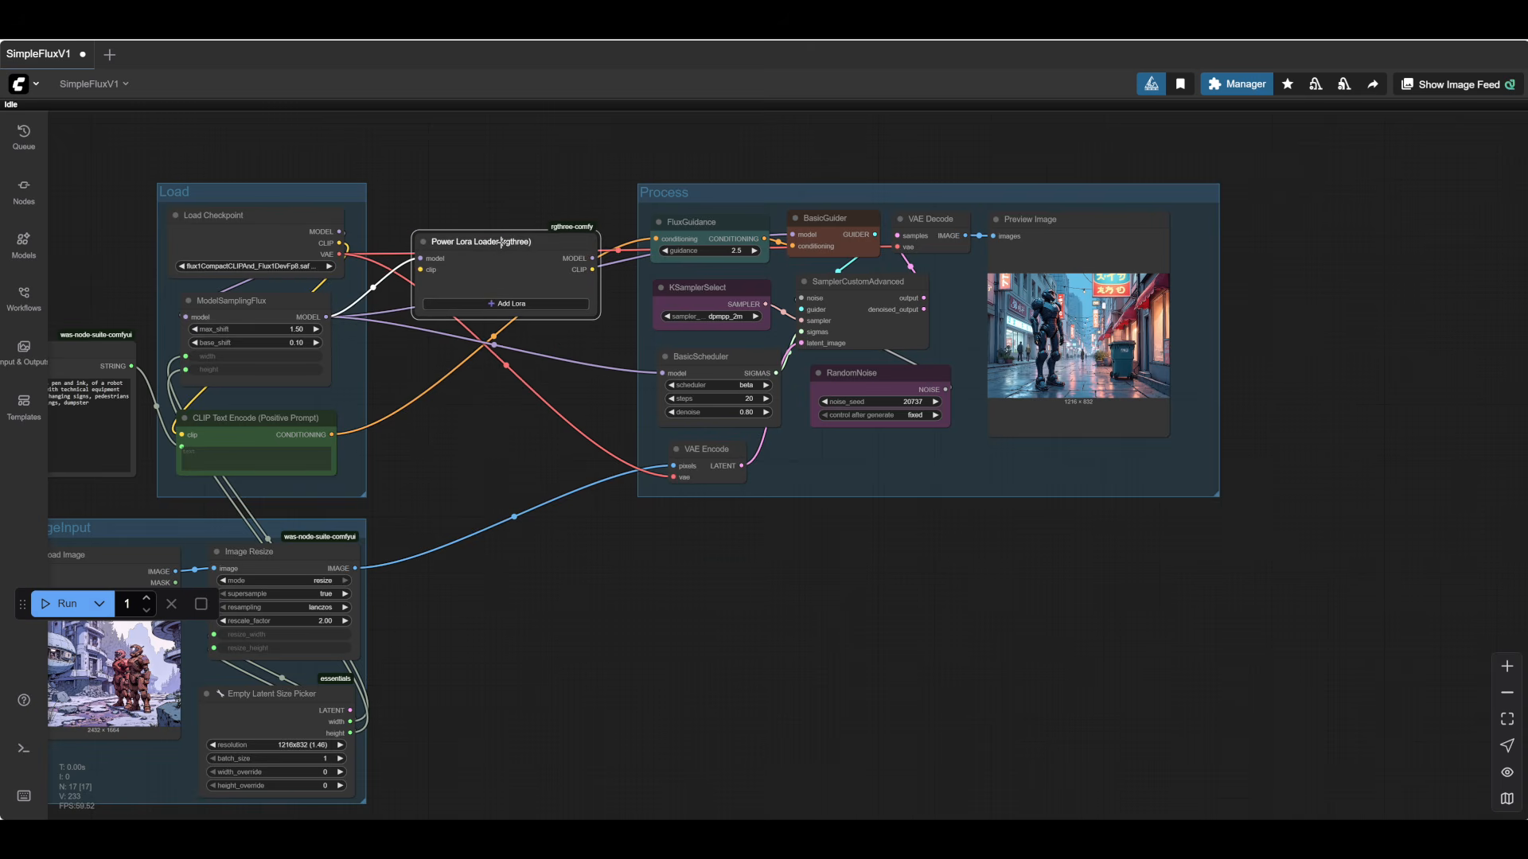
- Connect Load Checkpoint's CLIP to the Power Lora Loader, and the loader's MODEL output to the model inputs of BasicScheduler and BasicGuider
{"action": "scroll", "coordinate": [400, 338], "scroll_direction": "up", "scroll_amount": 2}
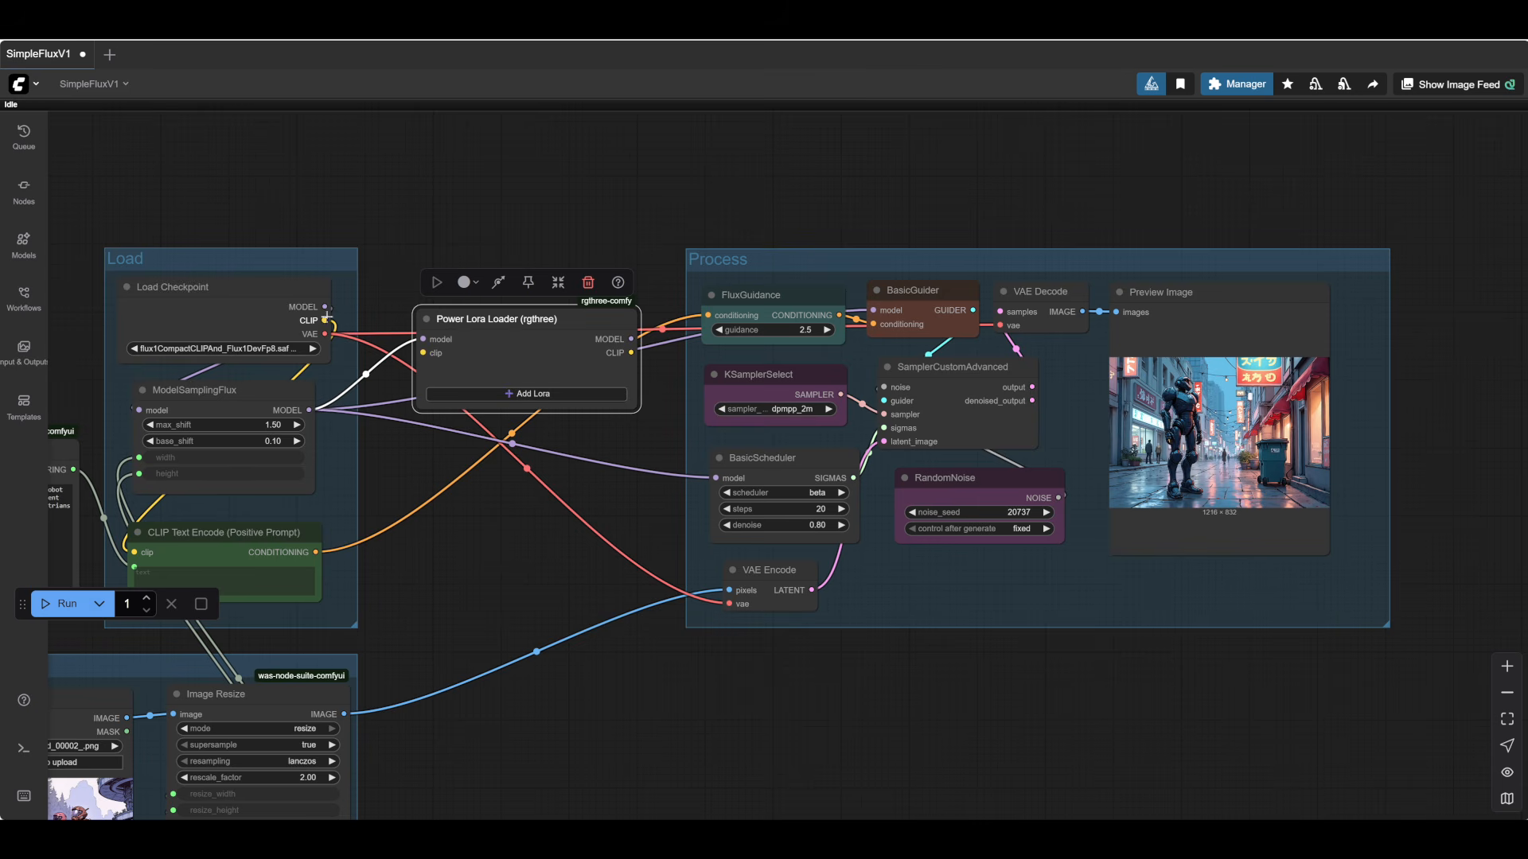
{"action": "left_click_drag", "start_coordinate": [601, 472], "coordinate": [310, 471]}
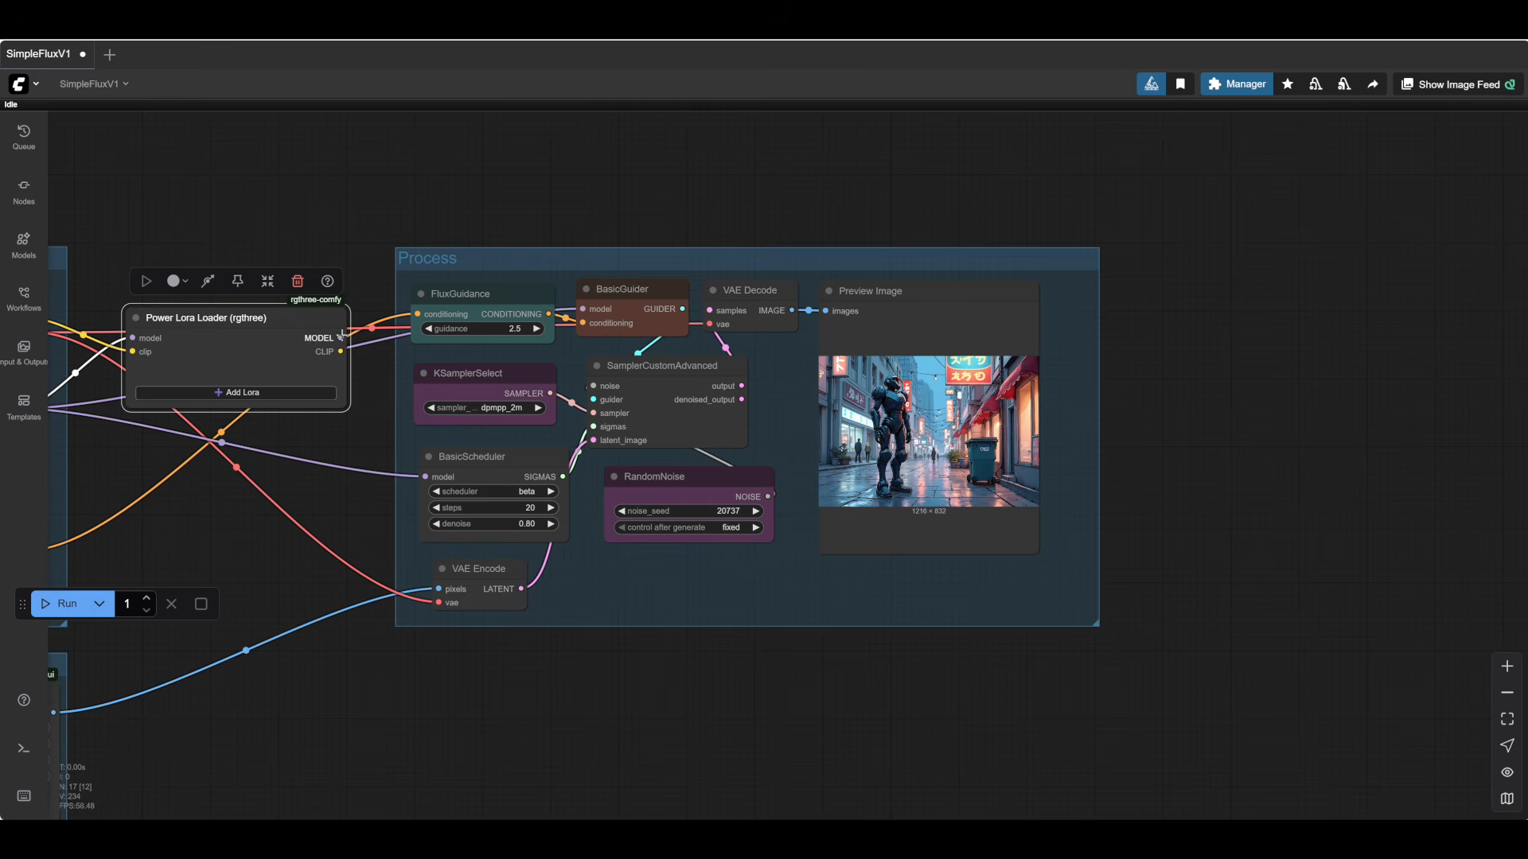
{"action": "left_click_drag", "start_coordinate": [340, 337], "coordinate": [422, 469]}
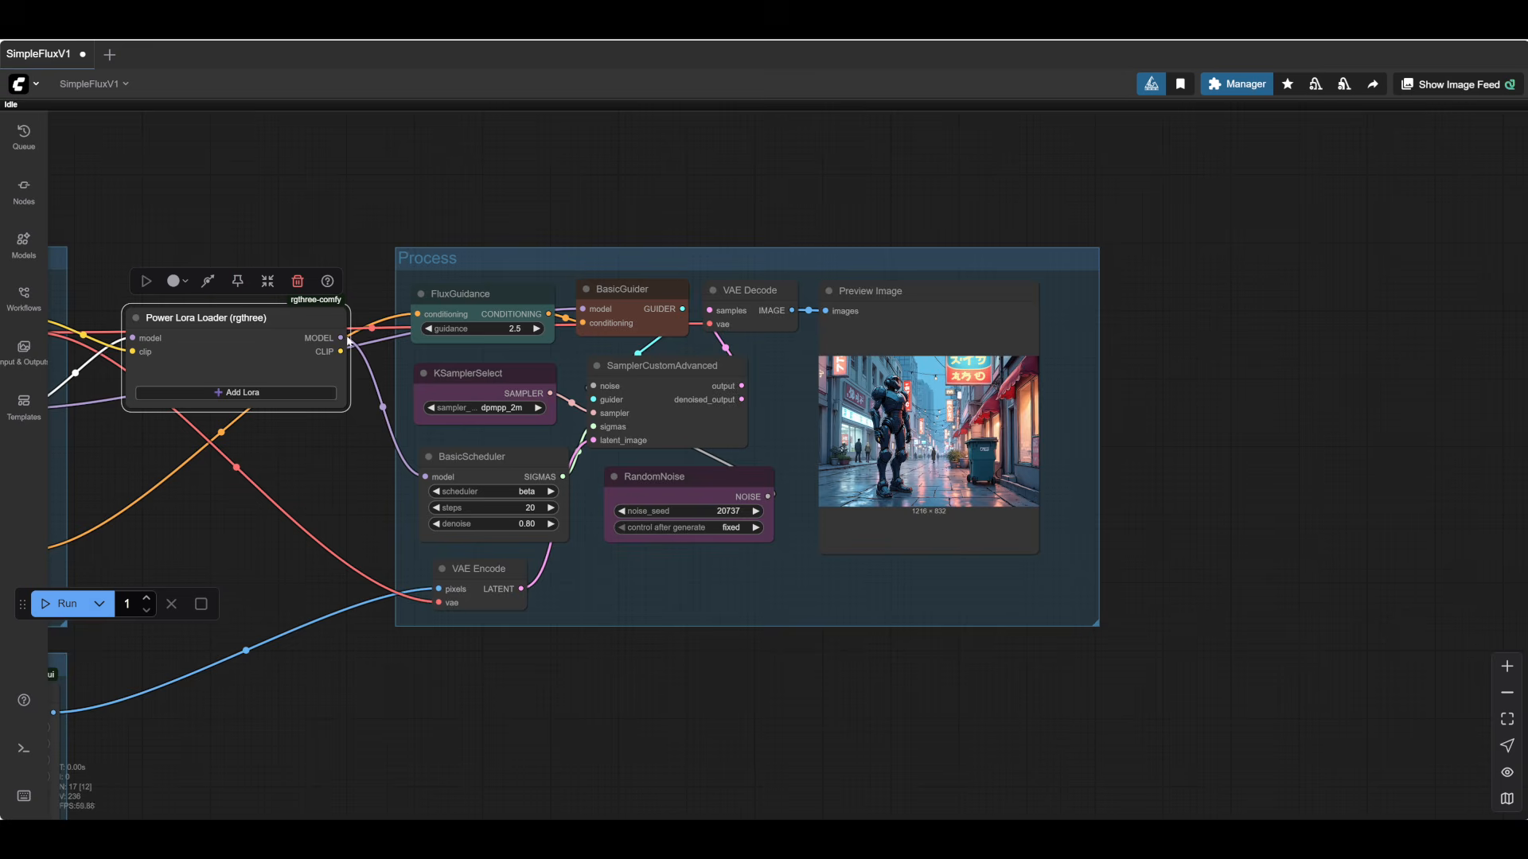
{"action": "left_click_drag", "start_coordinate": [341, 337], "coordinate": [340, 335]}
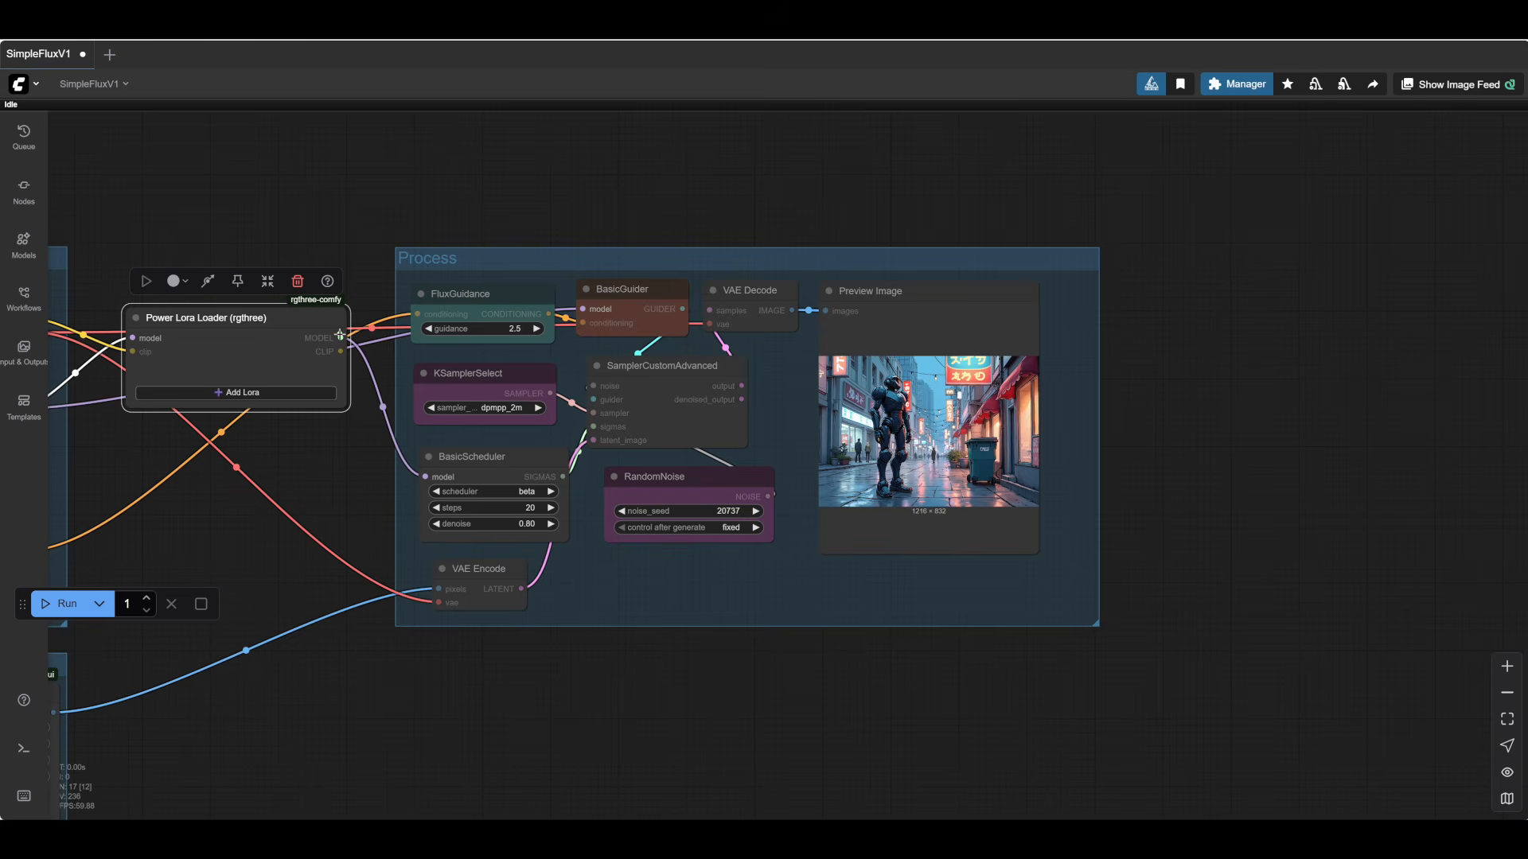
{"action": "left_click_drag", "start_coordinate": [340, 335], "coordinate": [583, 309]}
- Connect the Power Lora Loader's CLIP output to CLIP Text Encode's clip input, and enlarge the loader node downward
{"action": "left_click_drag", "start_coordinate": [396, 432], "coordinate": [750, 370]}
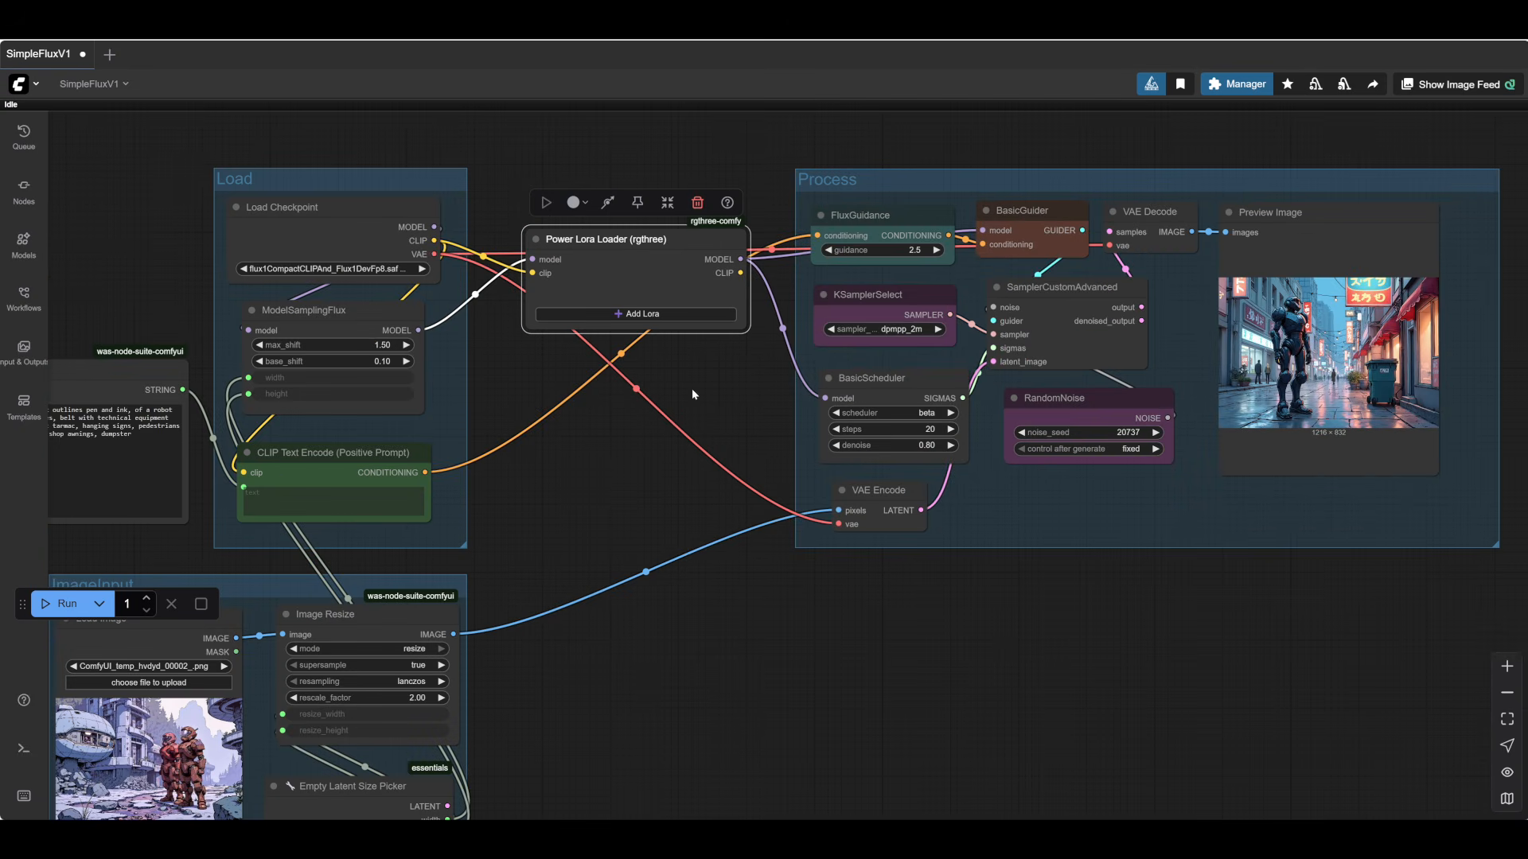
{"action": "left_click_drag", "start_coordinate": [740, 273], "coordinate": [333, 461]}
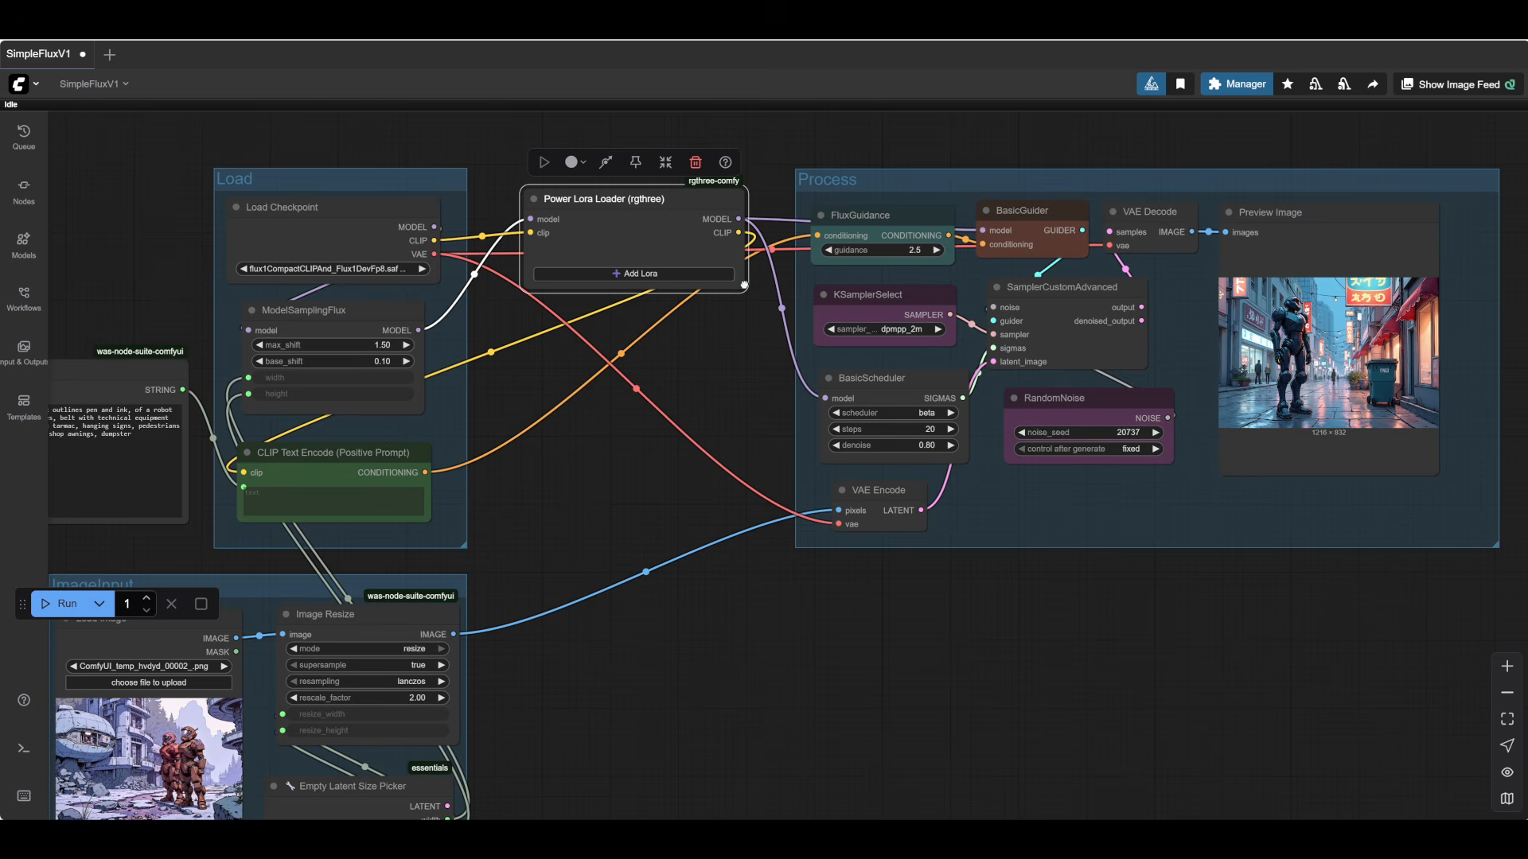
{"action": "left_click_drag", "start_coordinate": [744, 285], "coordinate": [672, 503]}
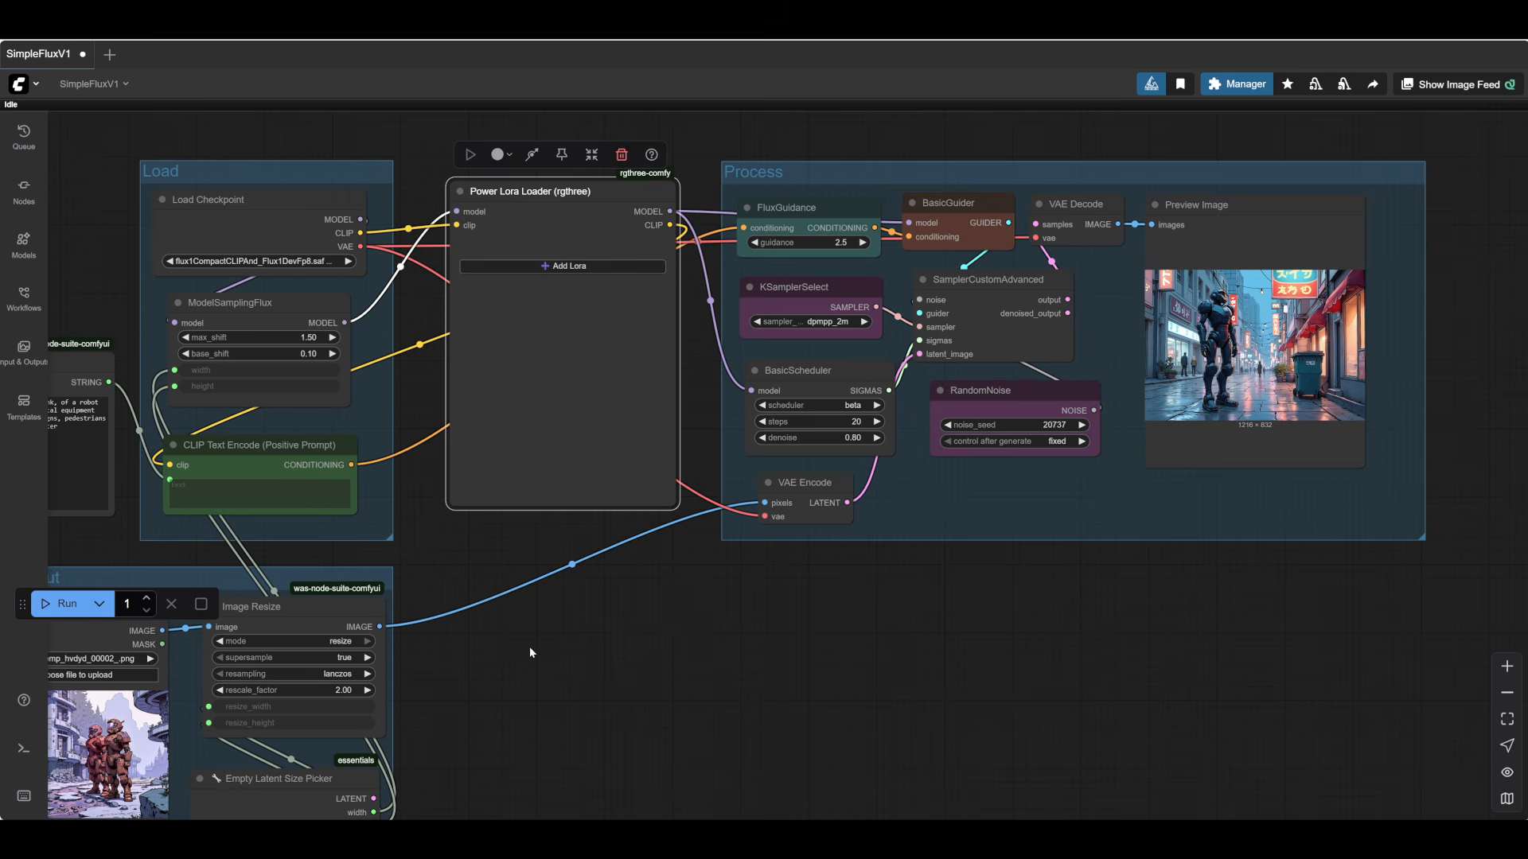
- Move the Power Lora Loader up slightly between the Load and Process groups and look over its list of available LoRAs
{"action": "left_click", "coordinate": [678, 708]}
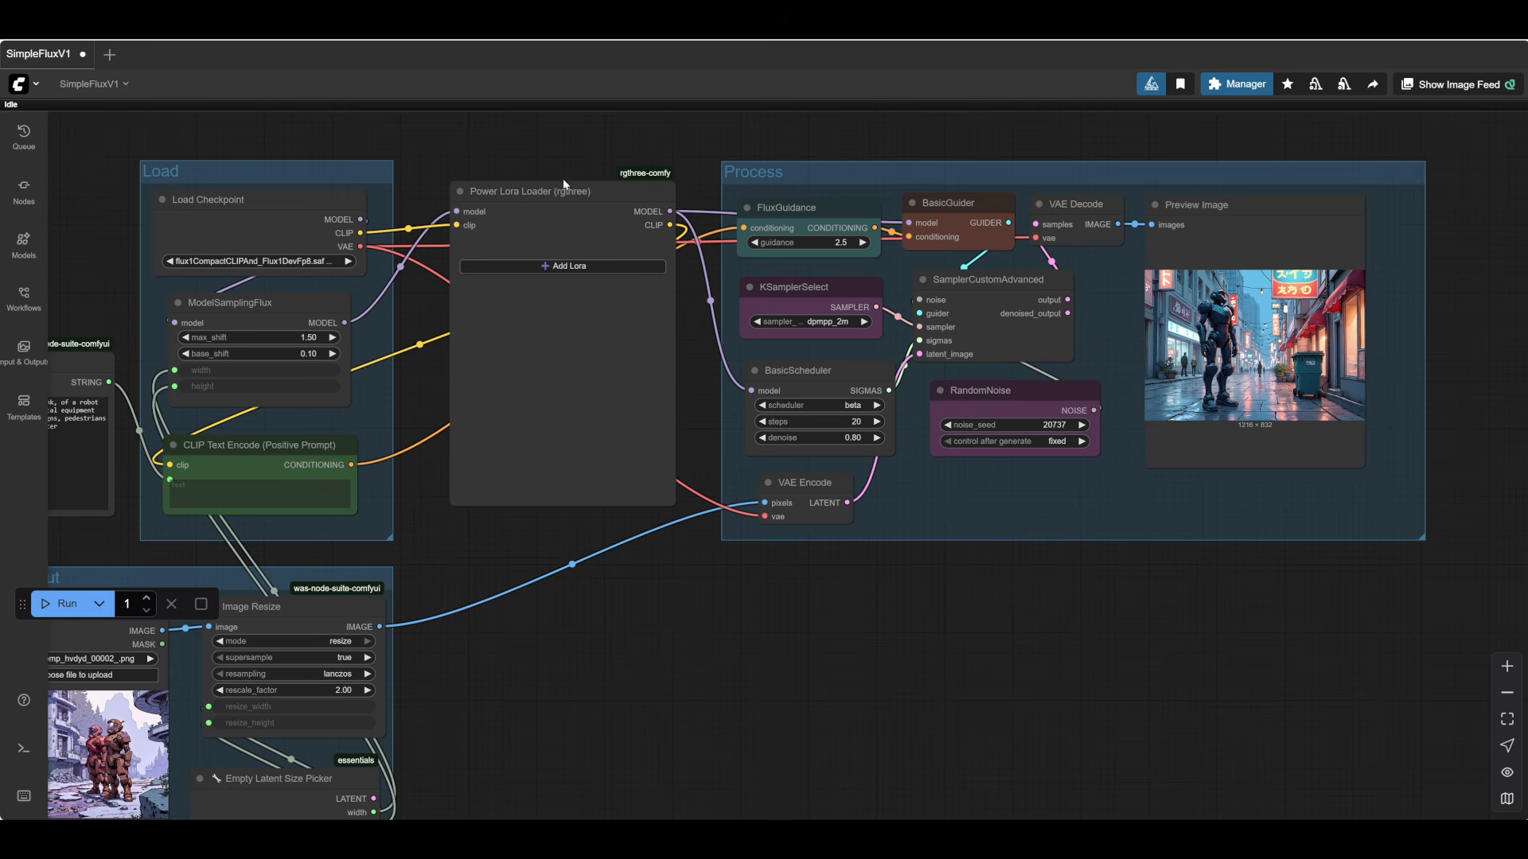
{"action": "left_click_drag", "start_coordinate": [554, 186], "coordinate": [554, 167]}
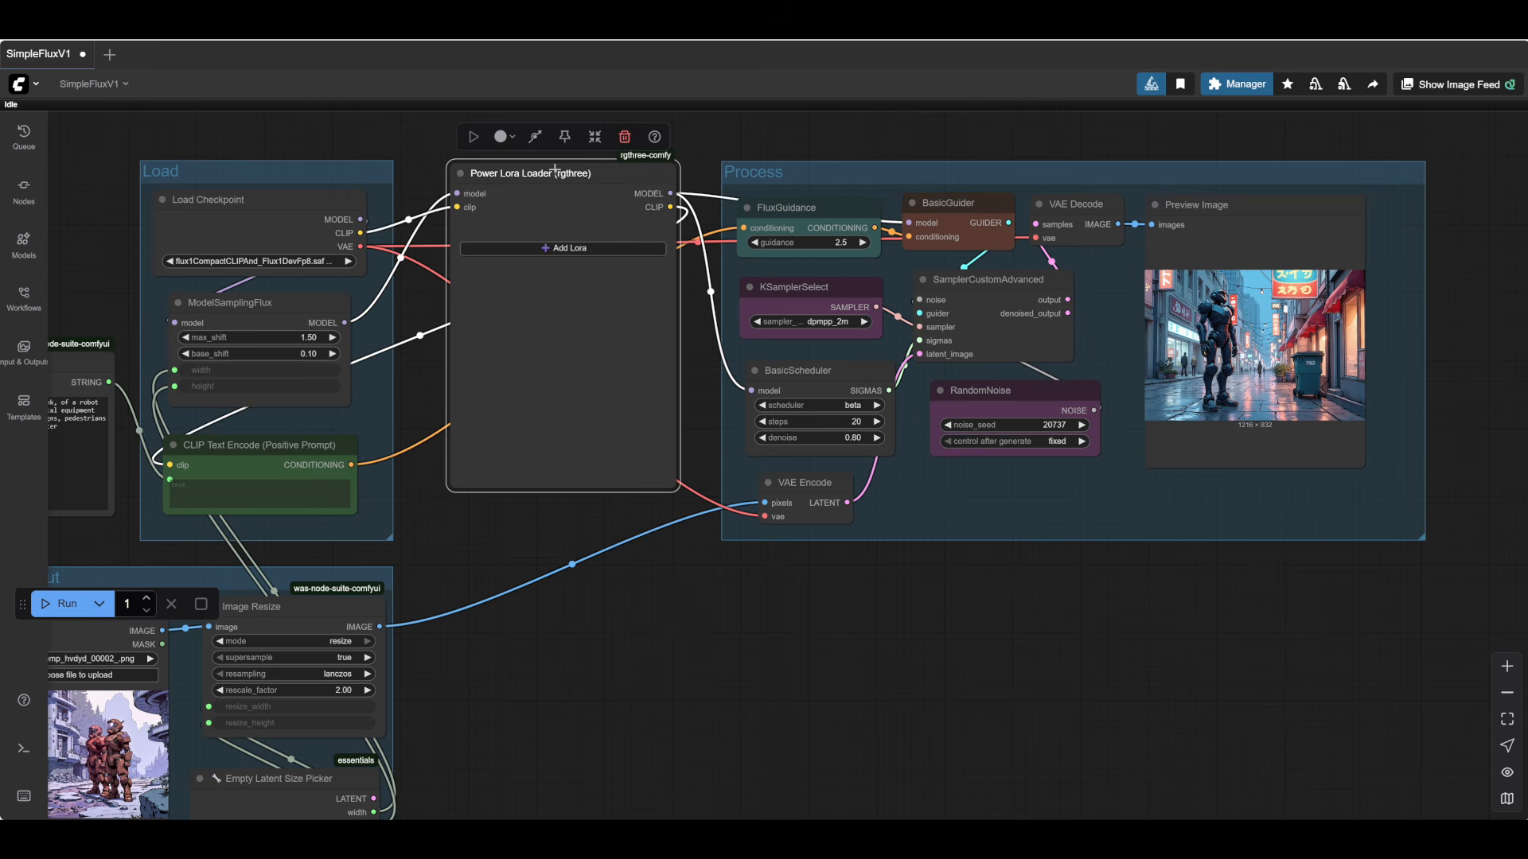
{"action": "left_click", "coordinate": [569, 248]}
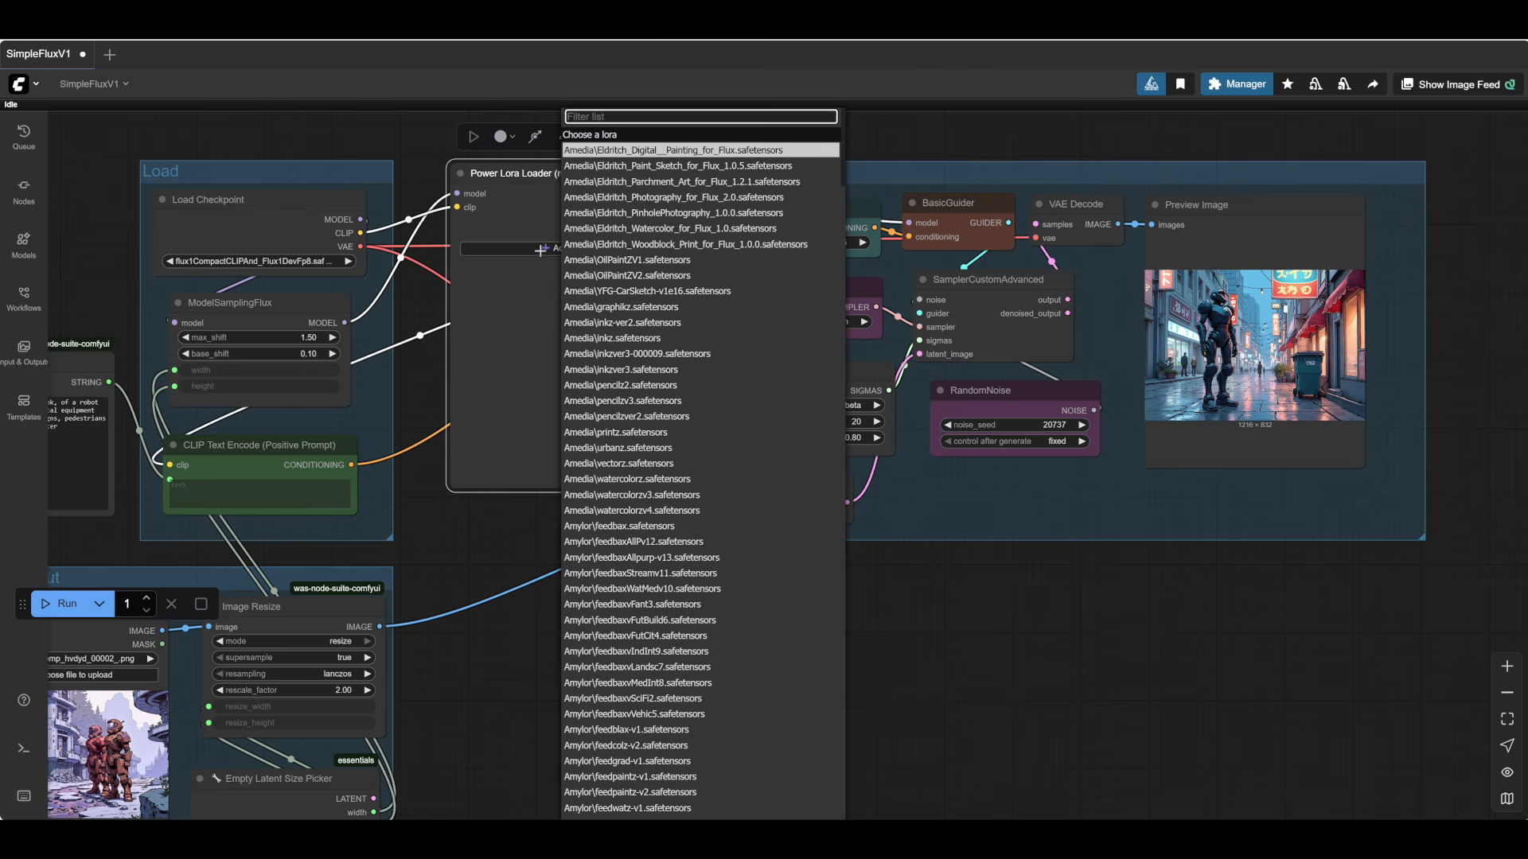
{"action": "left_click", "coordinate": [491, 558]}
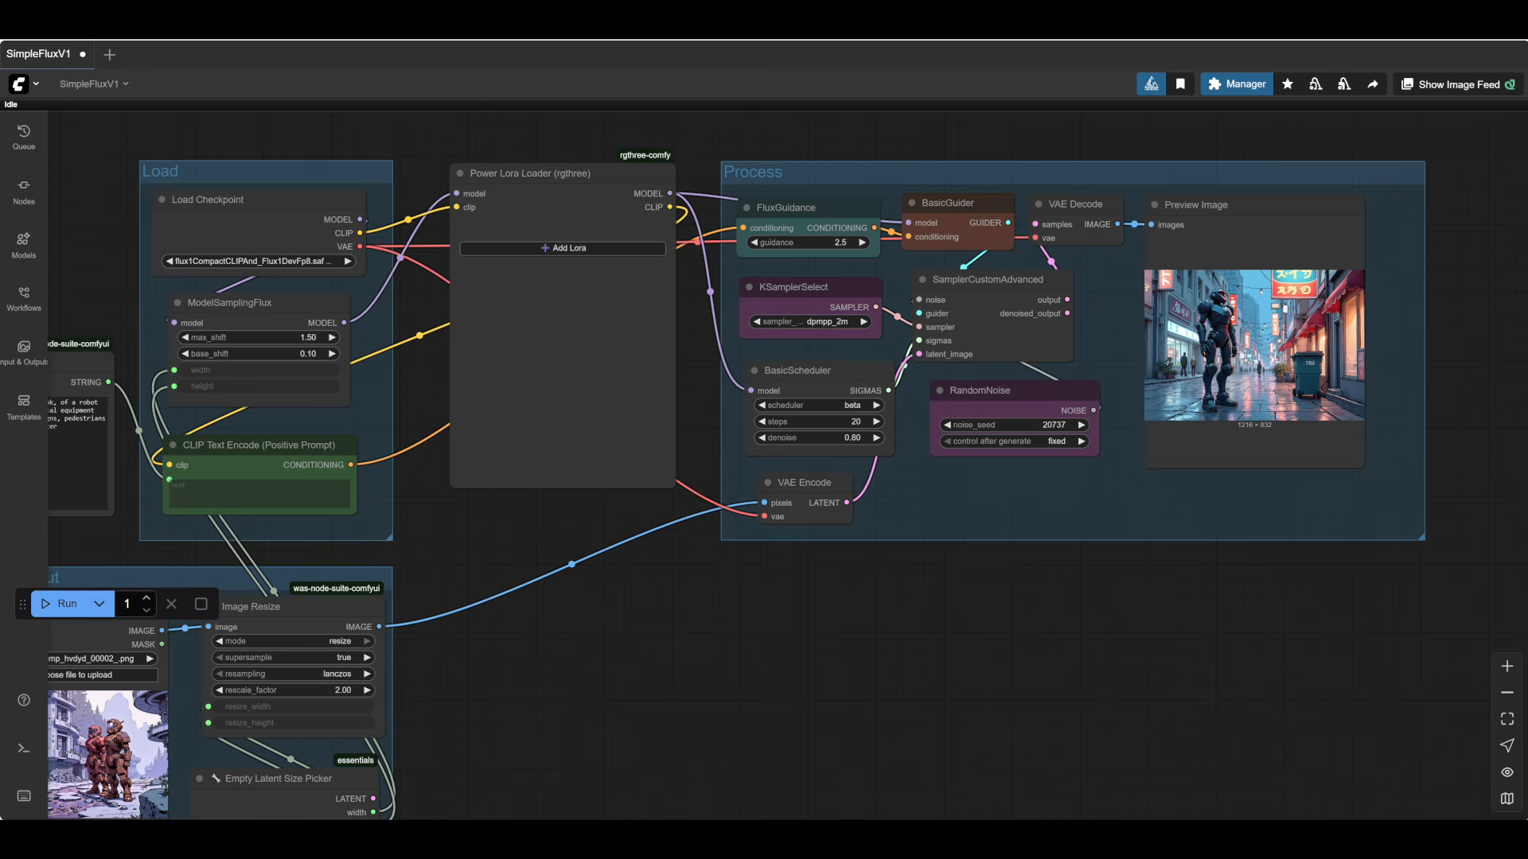
- View the models\loras folder of the ComfyUI app directory in File Explorer, then close the window
{"action": "key", "text": "super+e"}
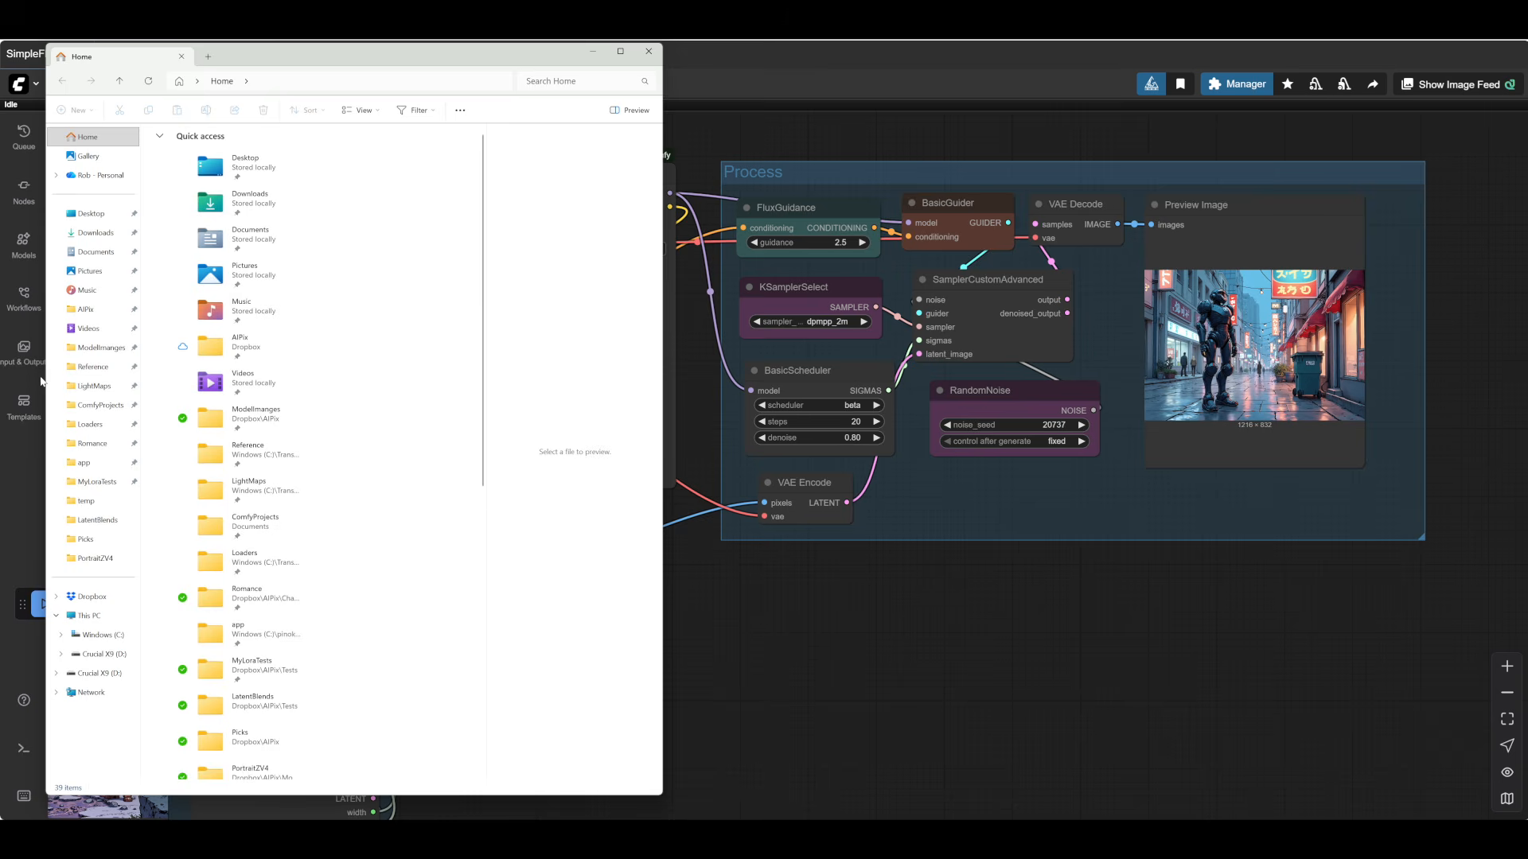
{"action": "left_click", "coordinate": [109, 466]}
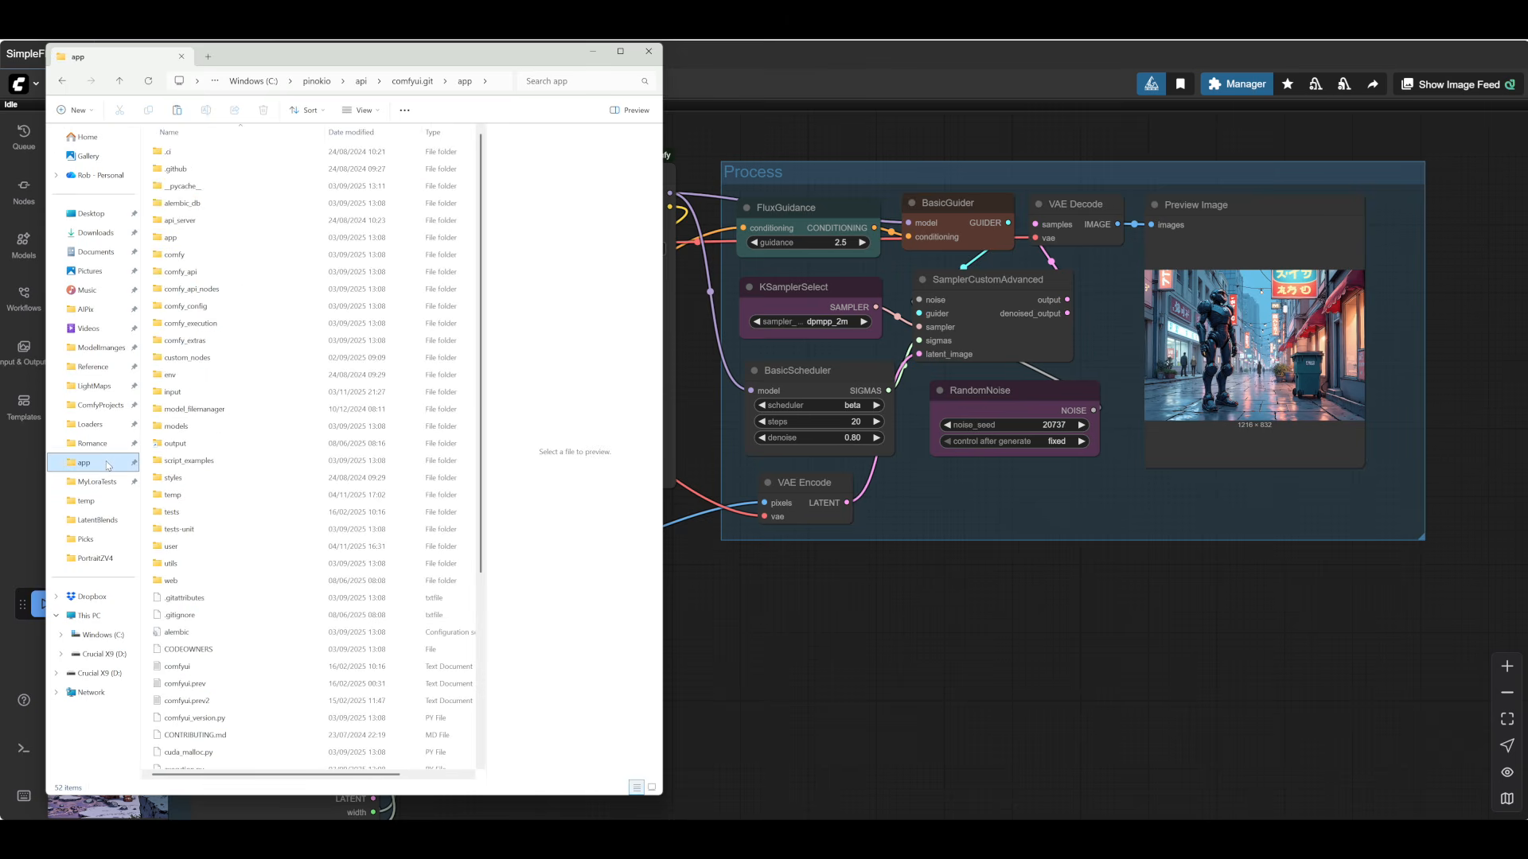
{"action": "double_click", "coordinate": [176, 427]}
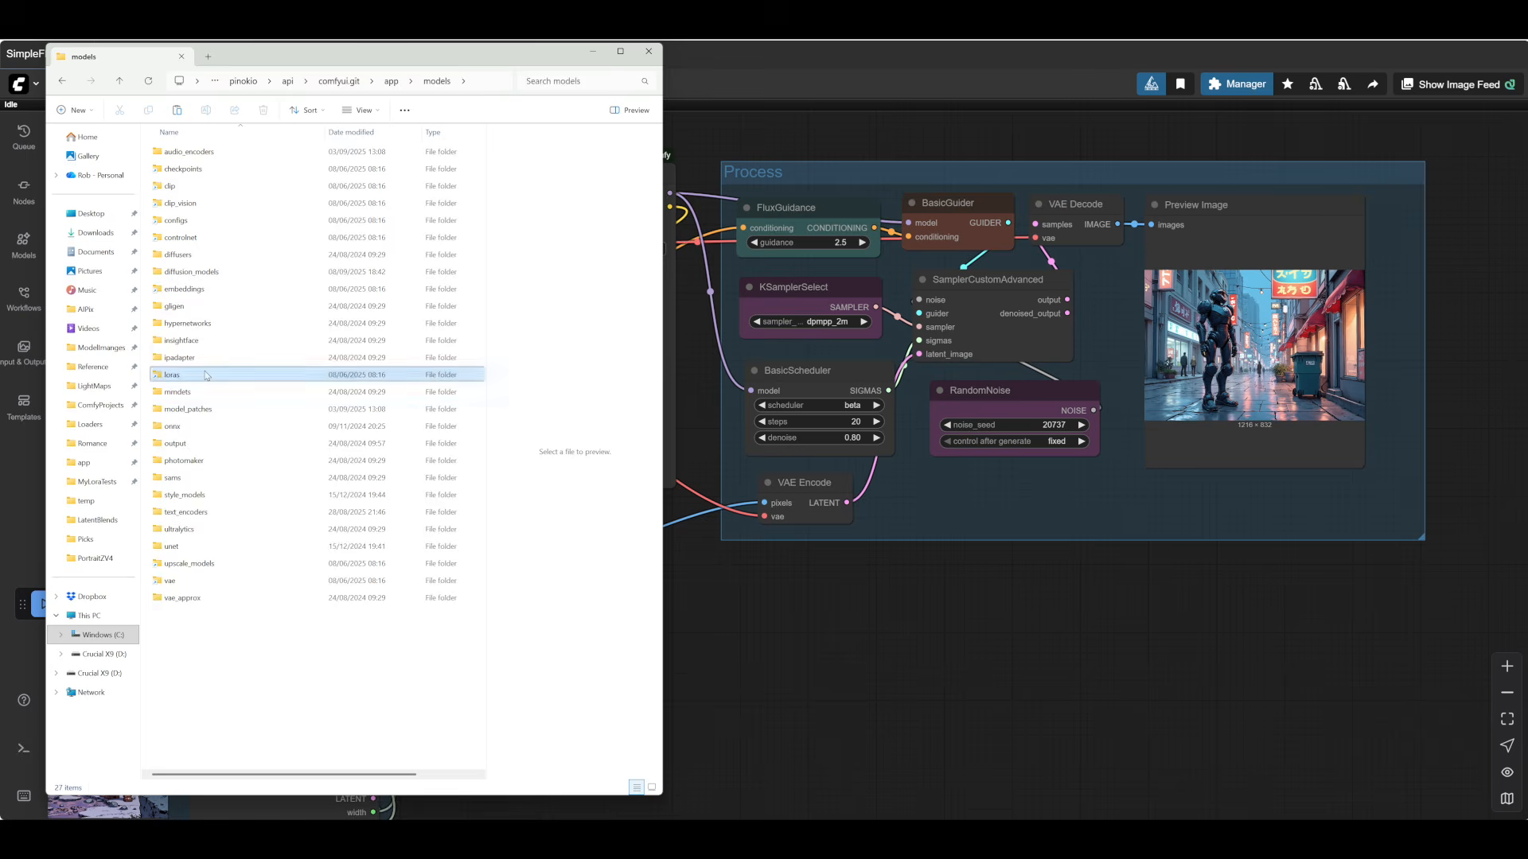
{"action": "double_click", "coordinate": [179, 374]}
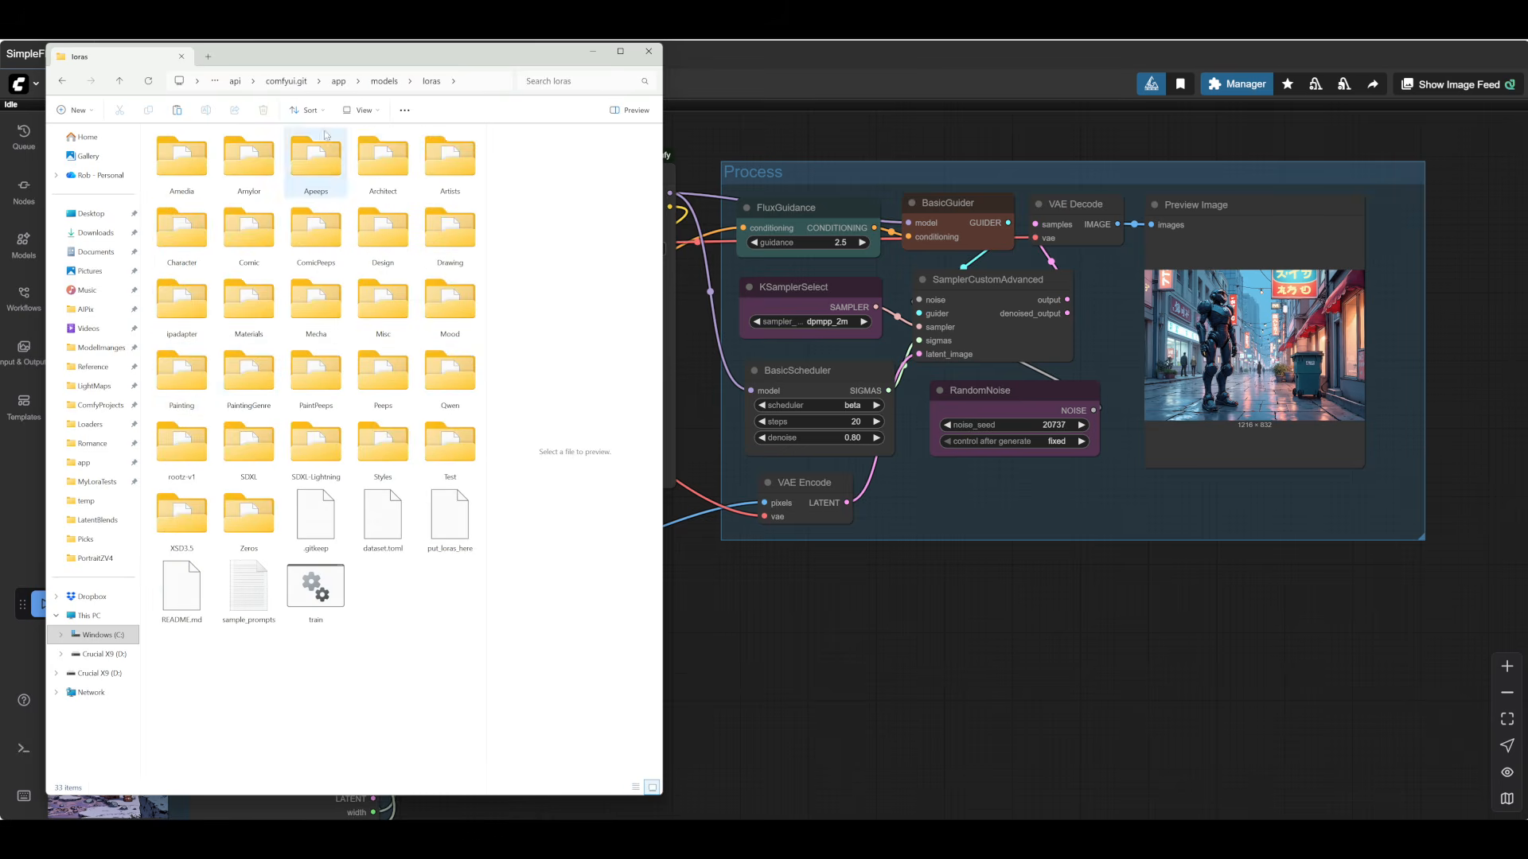
{"action": "left_click", "coordinate": [648, 51]}
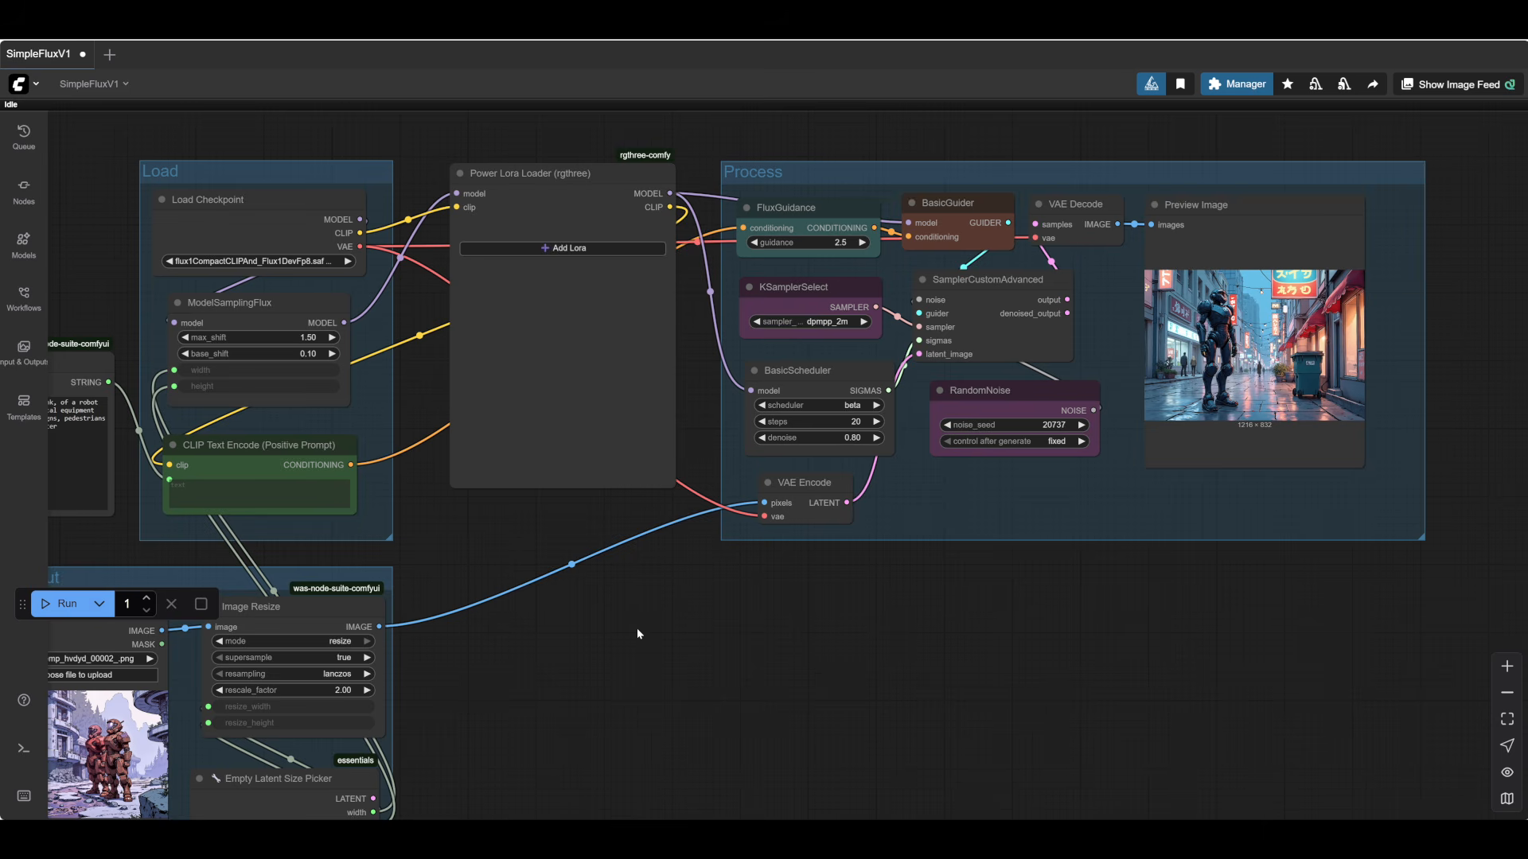
- Add the Comic\comtiltzv3.safetensors LoRA to the Power Lora Loader and set its strength to 0.75
{"action": "left_click", "coordinate": [566, 249]}
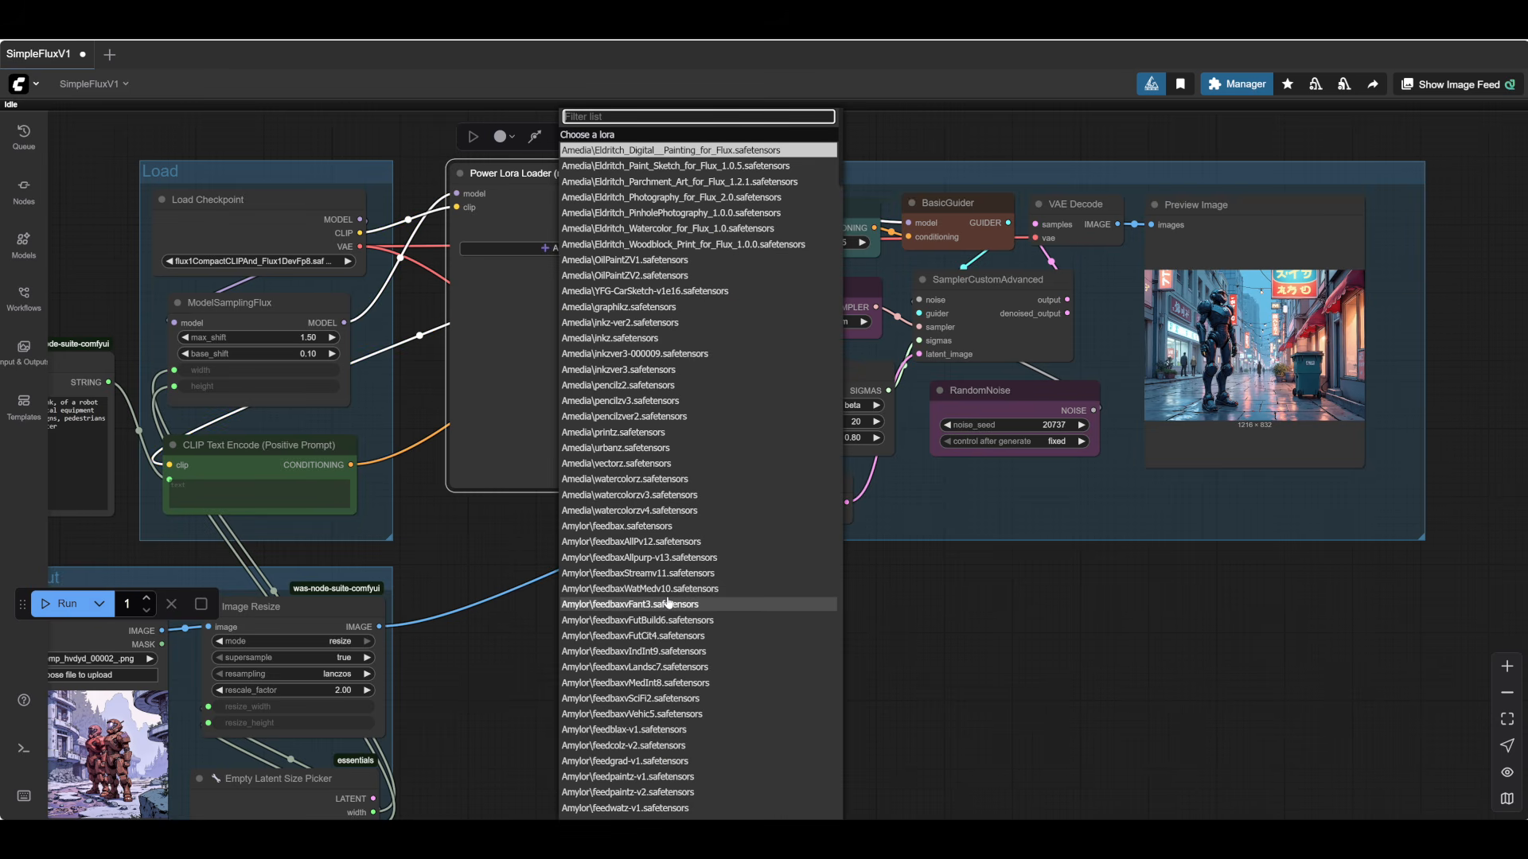
{"action": "scroll", "coordinate": [669, 603], "scroll_direction": "down", "scroll_amount": 3}
{"action": "scroll", "coordinate": [666, 595], "scroll_direction": "down", "scroll_amount": 10}
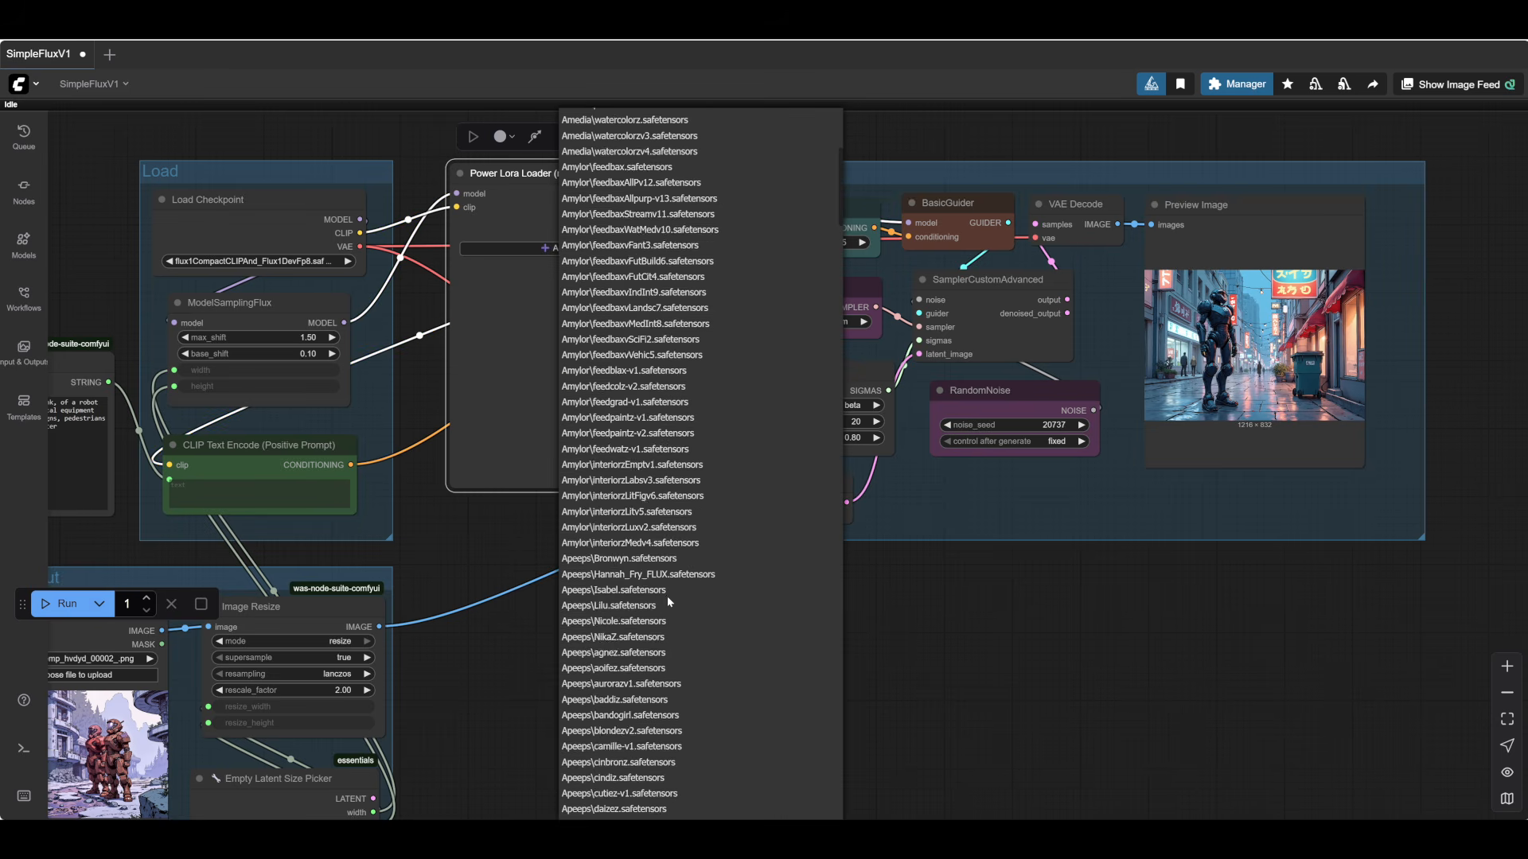
{"action": "left_click", "coordinate": [666, 595]}
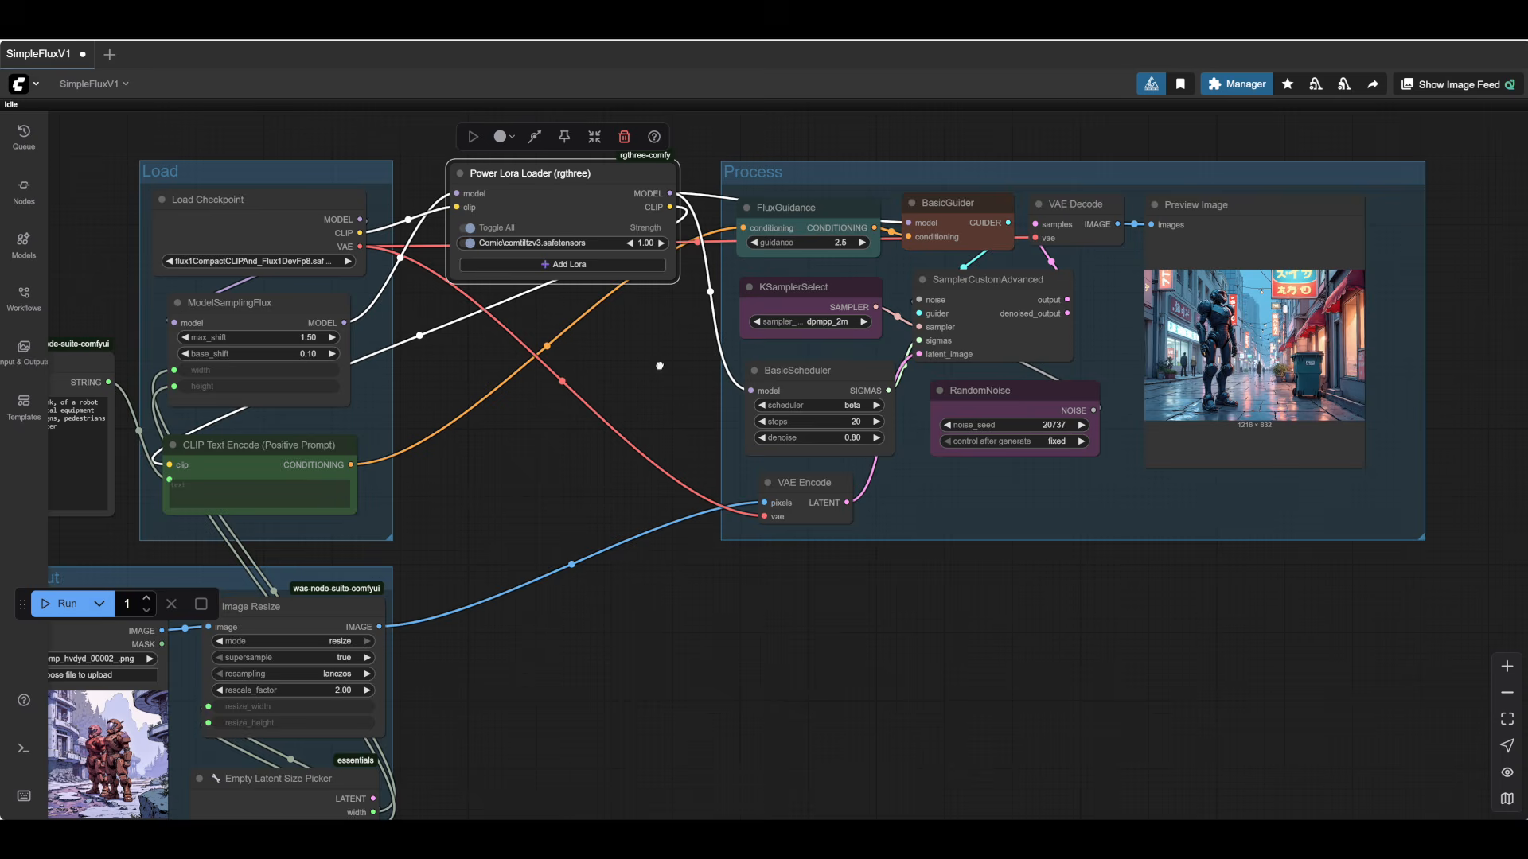
{"action": "left_click_drag", "start_coordinate": [659, 366], "coordinate": [580, 678]}
{"action": "scroll", "coordinate": [598, 580], "scroll_direction": "up", "scroll_amount": 7}
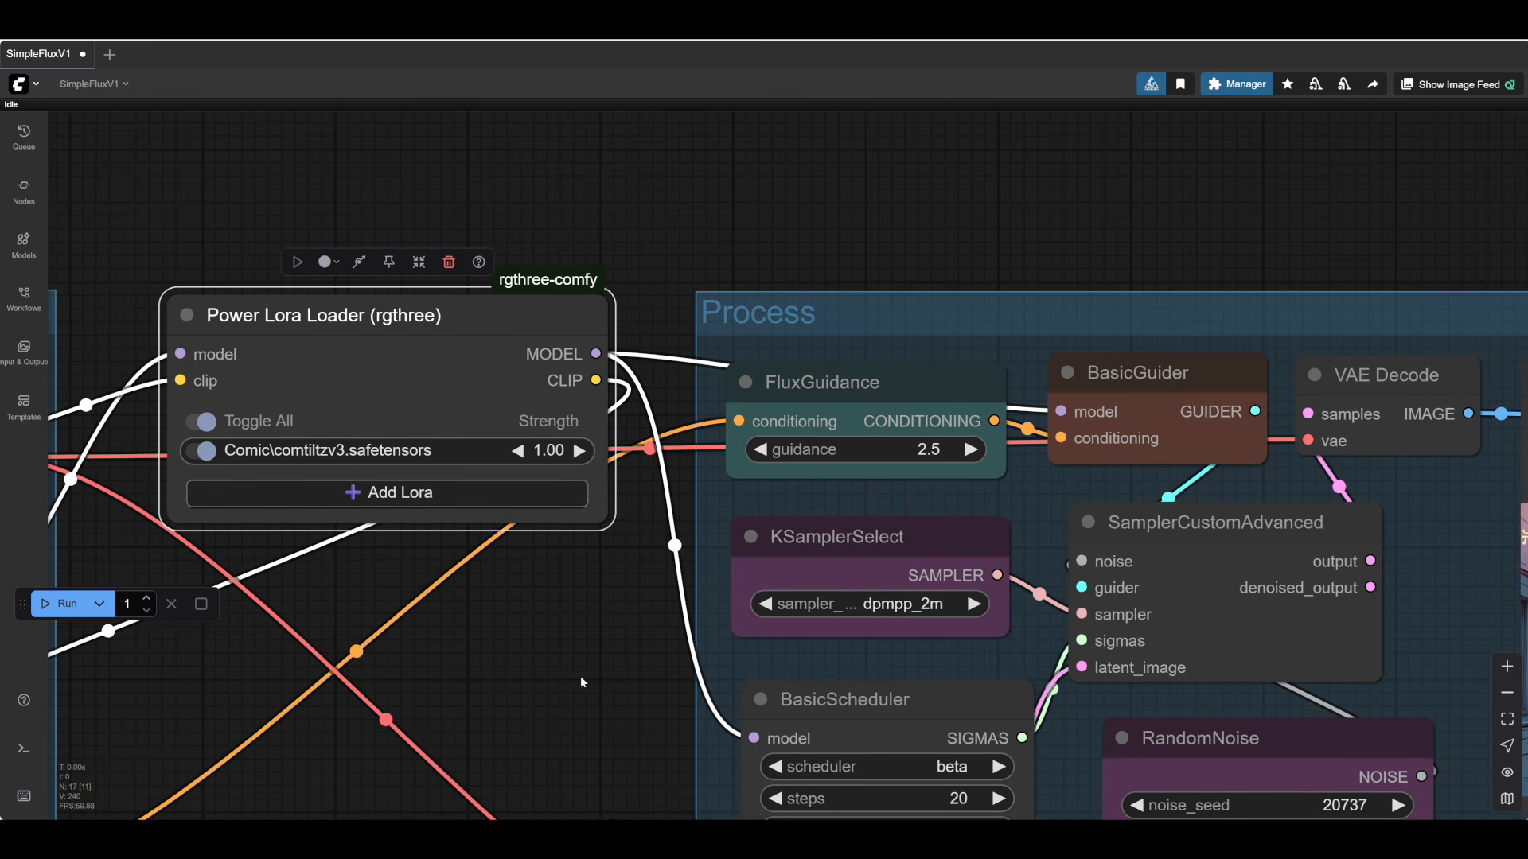
{"action": "left_click_drag", "start_coordinate": [523, 450], "coordinate": [564, 454]}
- Run the workflow with the comtiltzv3 LoRA and examine the generated image in the Preview Image node
{"action": "left_click_drag", "start_coordinate": [559, 682], "coordinate": [490, 495]}
{"action": "scroll", "coordinate": [499, 523], "scroll_direction": "down", "scroll_amount": 4}
{"action": "left_click_drag", "start_coordinate": [907, 766], "coordinate": [386, 737]}
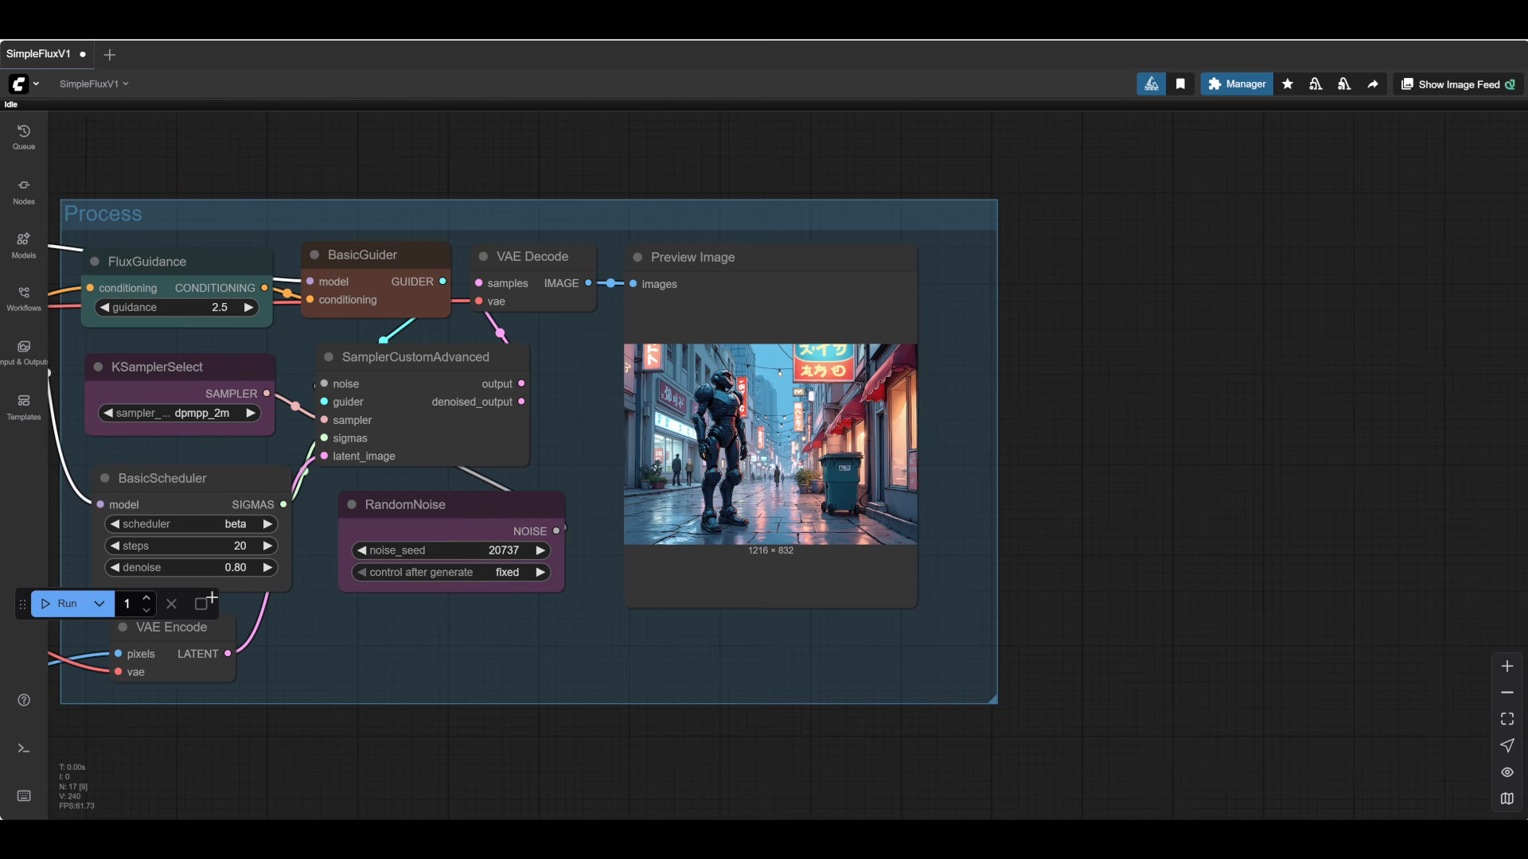
{"action": "left_click", "coordinate": [60, 604]}
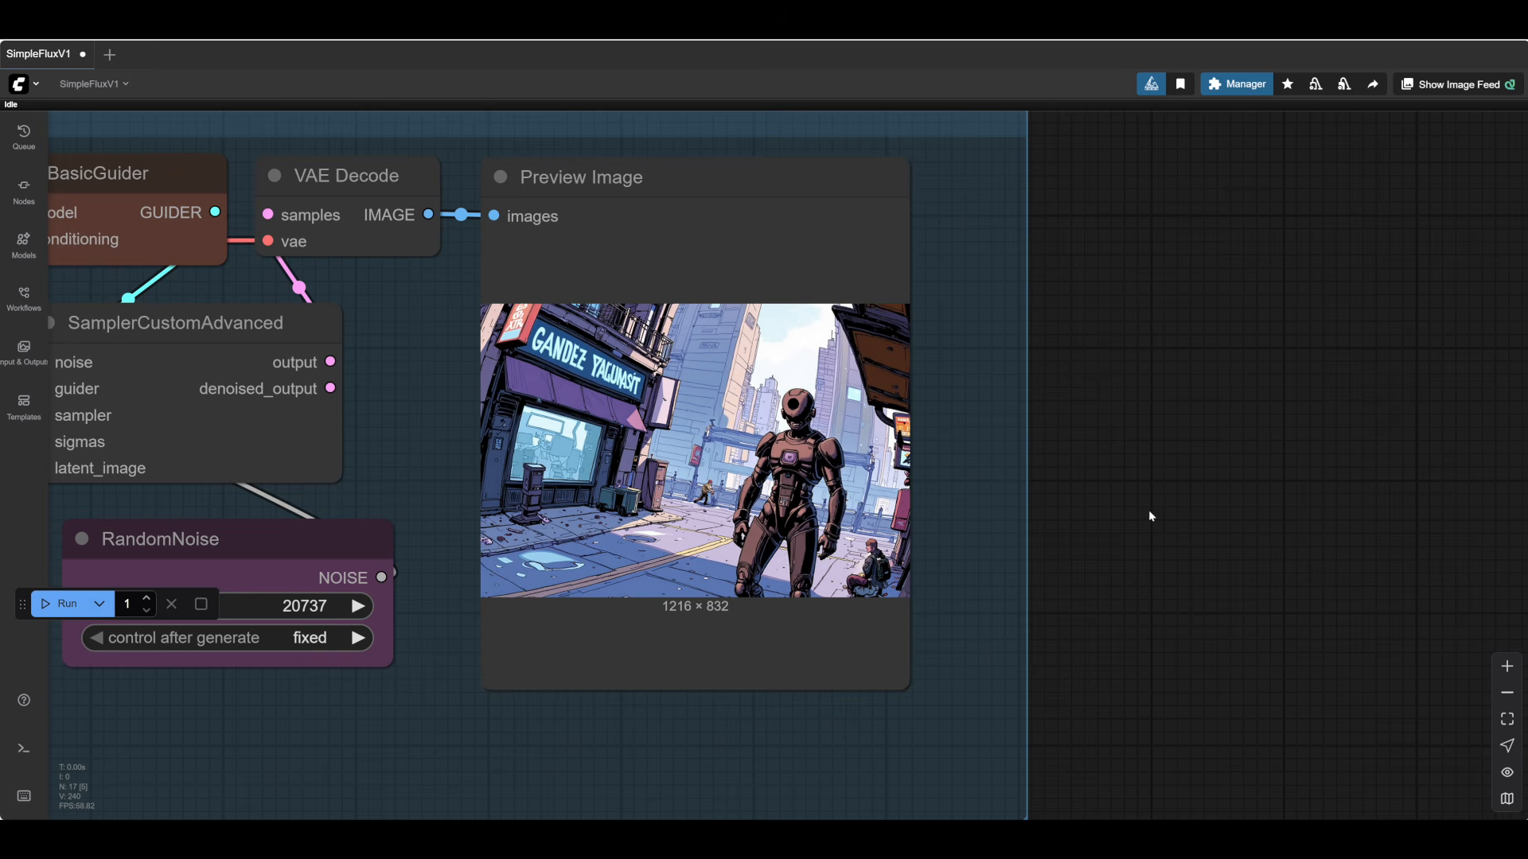
{"action": "scroll", "coordinate": [1105, 451], "scroll_direction": "up", "scroll_amount": 5}
{"action": "scroll", "coordinate": [1104, 451], "scroll_direction": "down", "scroll_amount": 1}
{"action": "scroll", "coordinate": [1105, 451], "scroll_direction": "down", "scroll_amount": 5}
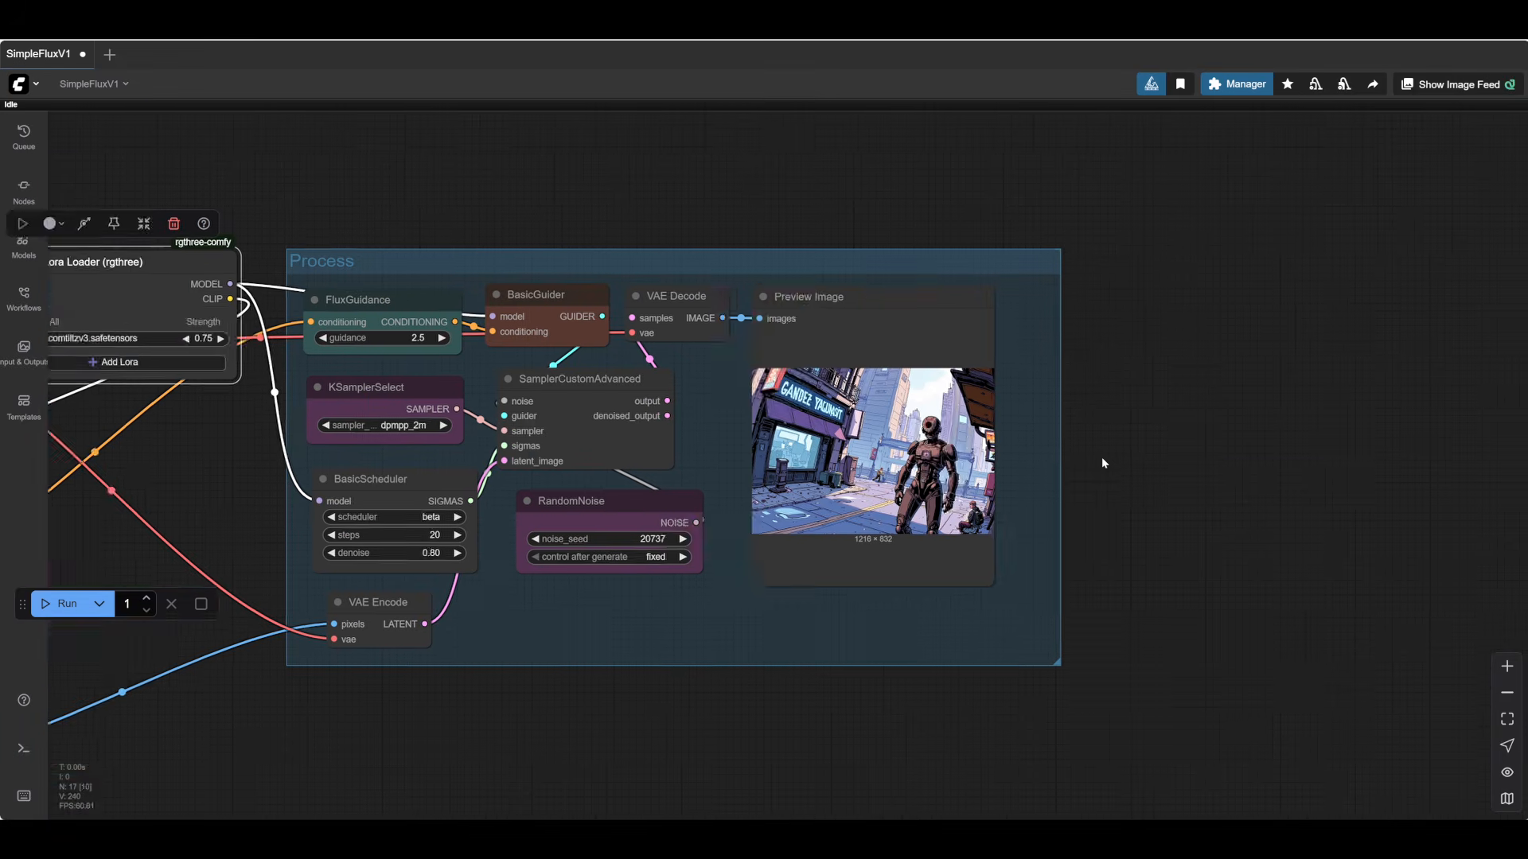
- Set the comtiltzv3 LoRA's strength to 0.45 and RandomNoise's noise_seed to 20738
{"action": "left_click", "coordinate": [511, 375]}
{"action": "left_click", "coordinate": [511, 375]}
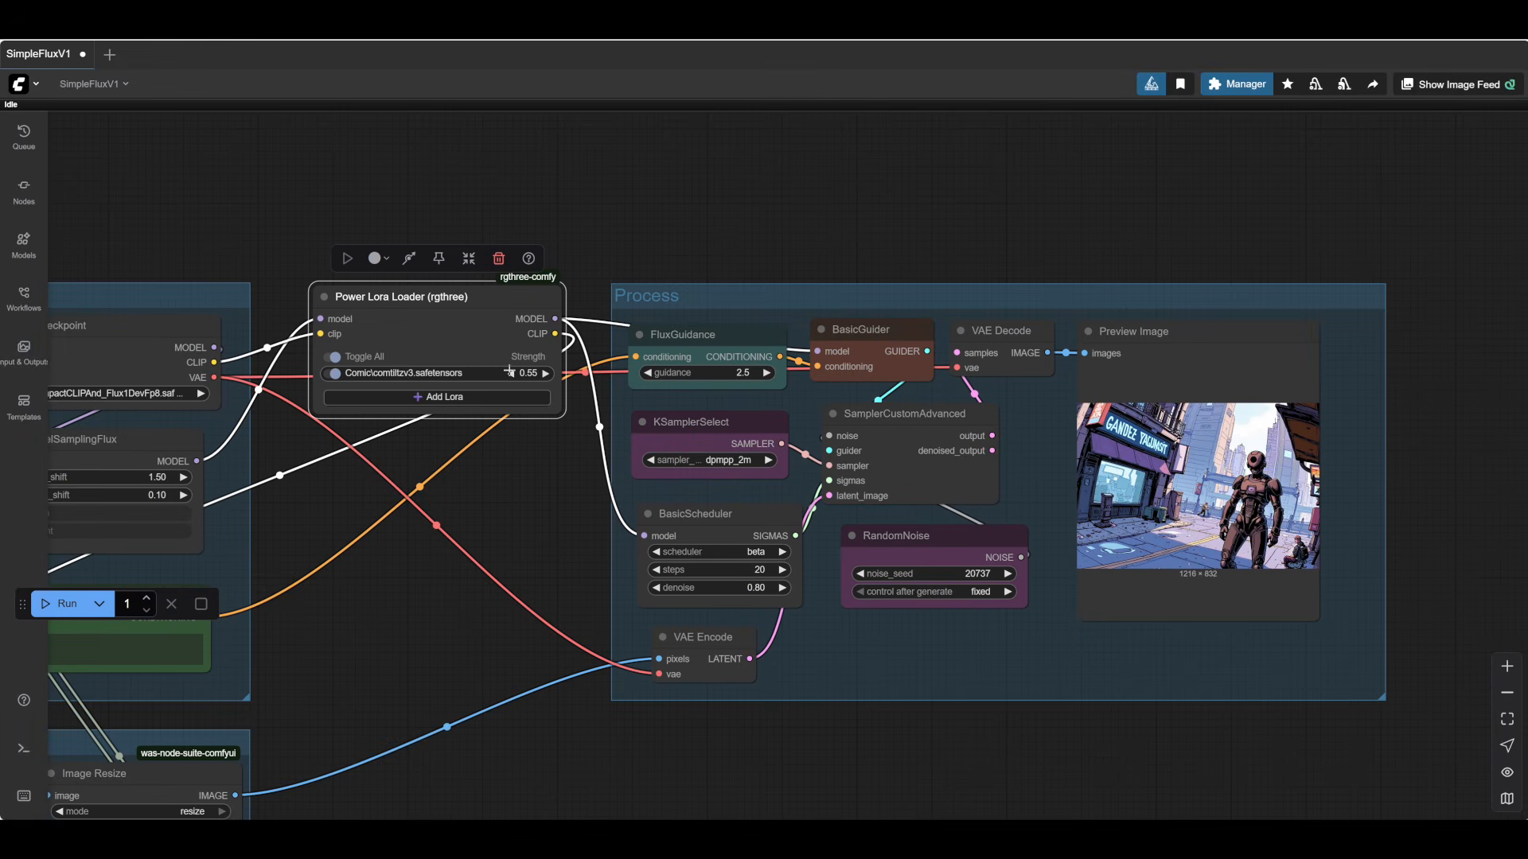
{"action": "left_click", "coordinate": [511, 374]}
{"action": "left_click", "coordinate": [511, 374]}
{"action": "left_click", "coordinate": [511, 375]}
{"action": "left_click", "coordinate": [511, 375]}
{"action": "left_click", "coordinate": [1008, 574]}
- Run the workflow with the reduced LoRA strength and new seed, and inspect the resulting robot image up close
{"action": "left_click", "coordinate": [64, 603]}
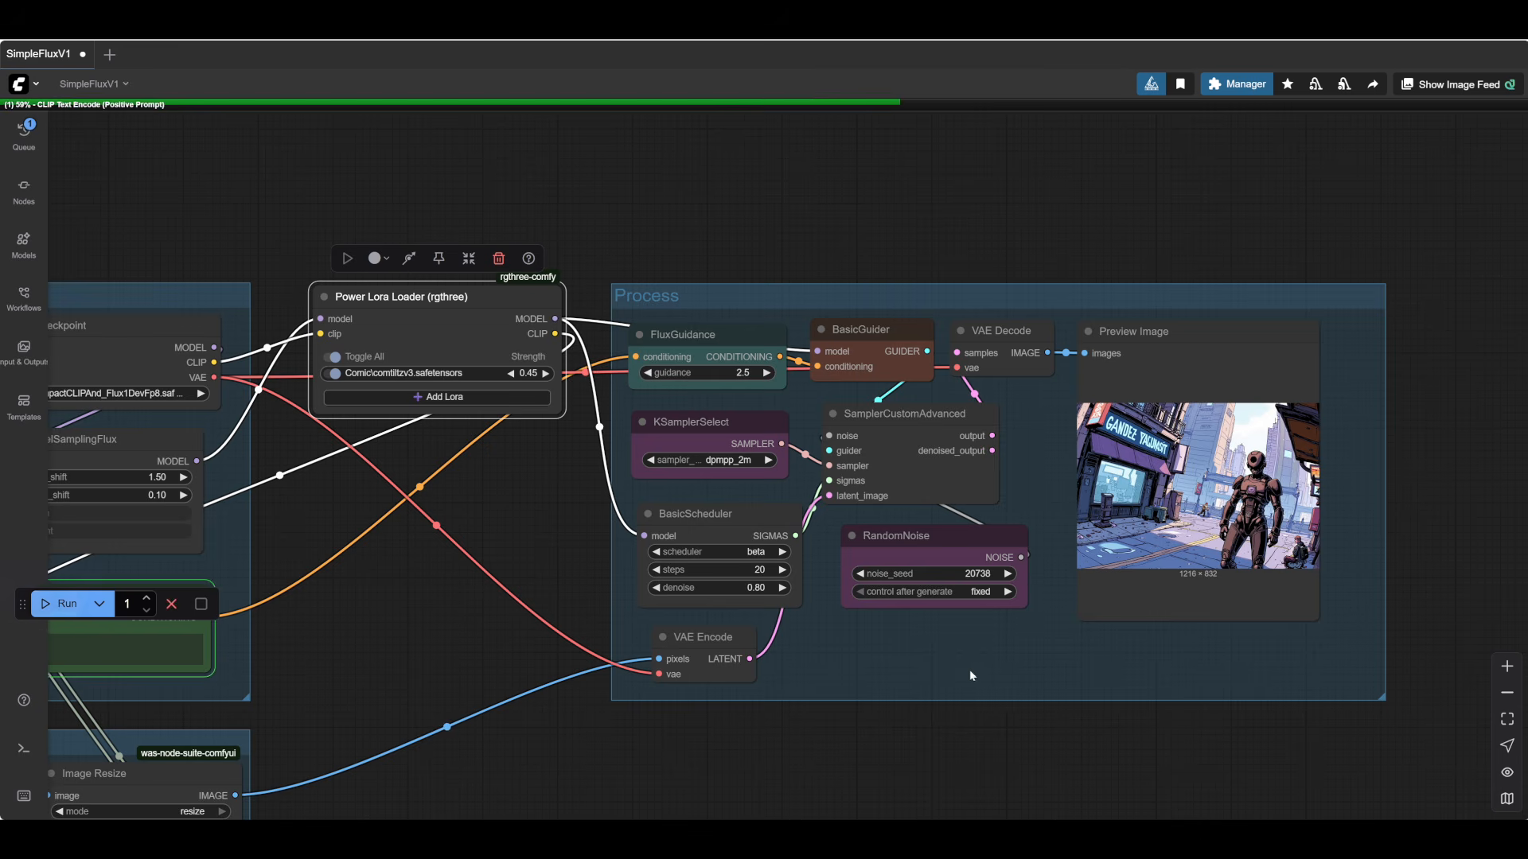
{"action": "scroll", "coordinate": [970, 675], "scroll_direction": "up", "scroll_amount": 7}
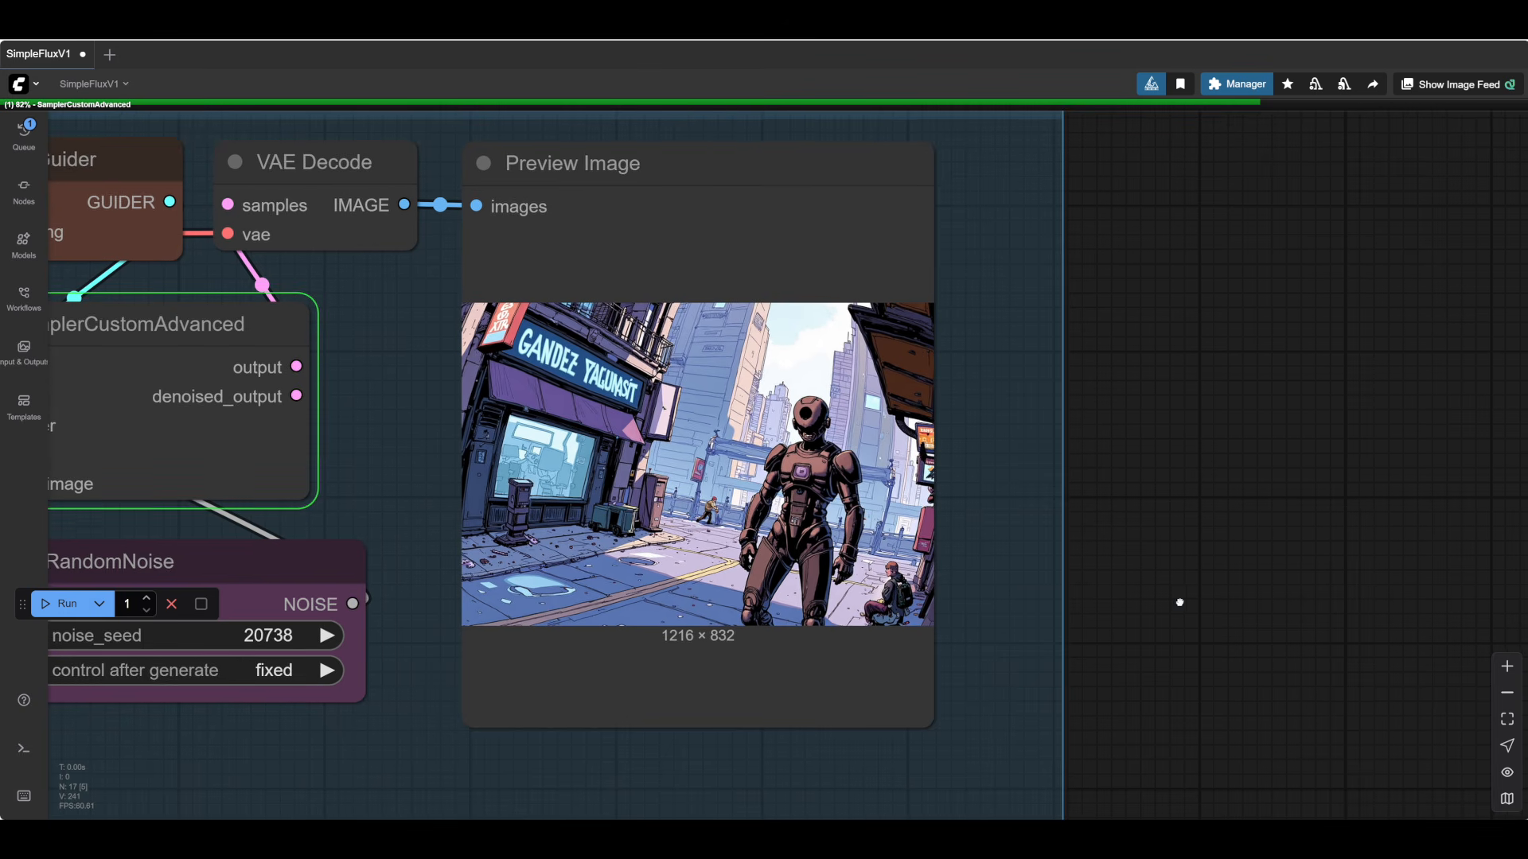
{"action": "left_click_drag", "start_coordinate": [1180, 602], "coordinate": [1128, 631]}
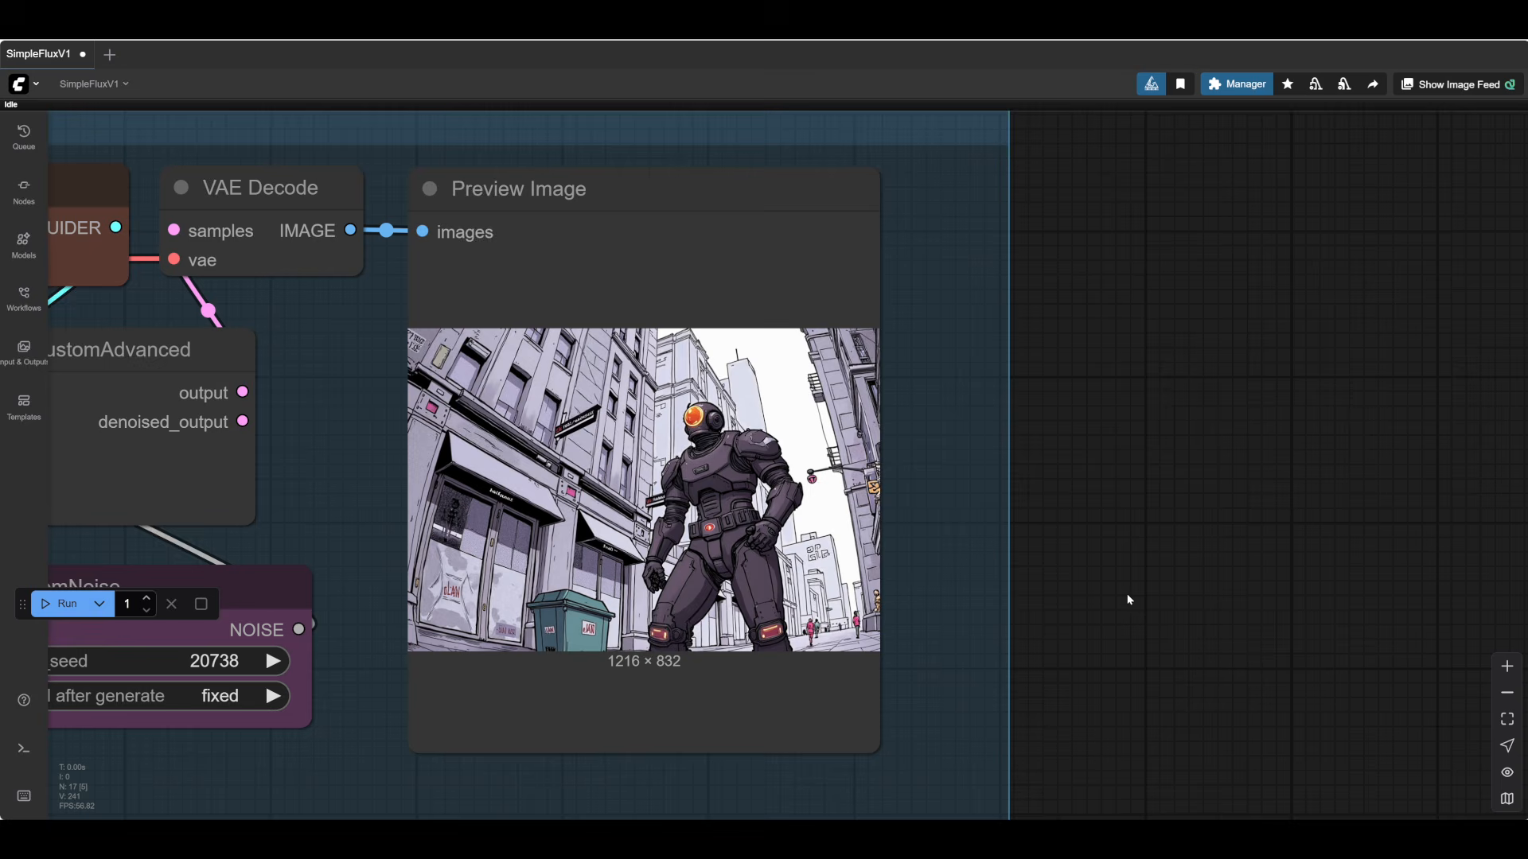
{"action": "scroll", "coordinate": [1128, 600], "scroll_direction": "up", "scroll_amount": 3}
{"action": "scroll", "coordinate": [1112, 591], "scroll_direction": "down", "scroll_amount": 1}
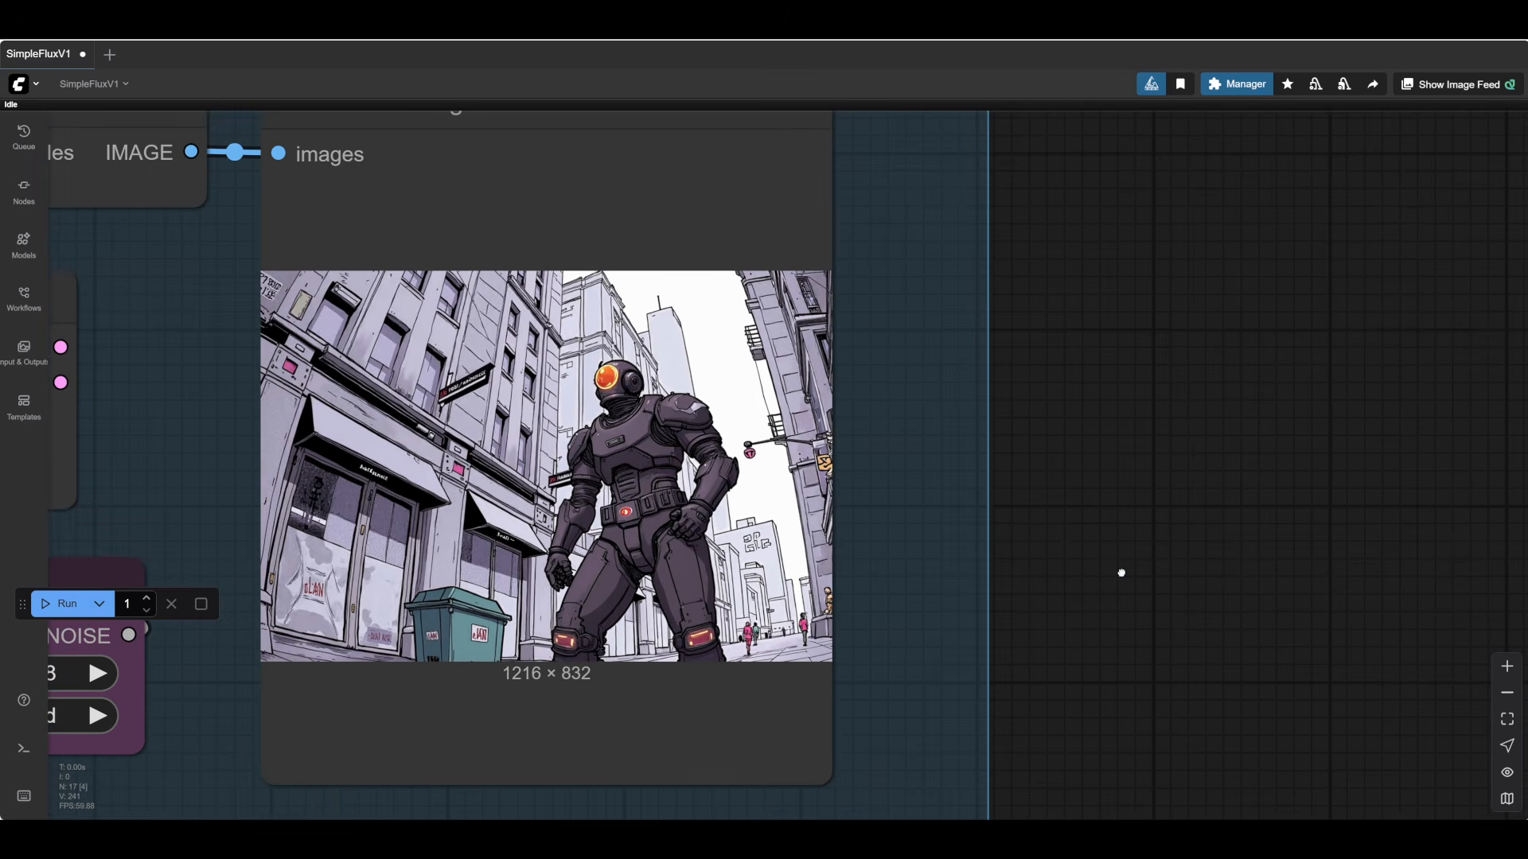
{"action": "left_click_drag", "start_coordinate": [1121, 573], "coordinate": [1176, 584]}
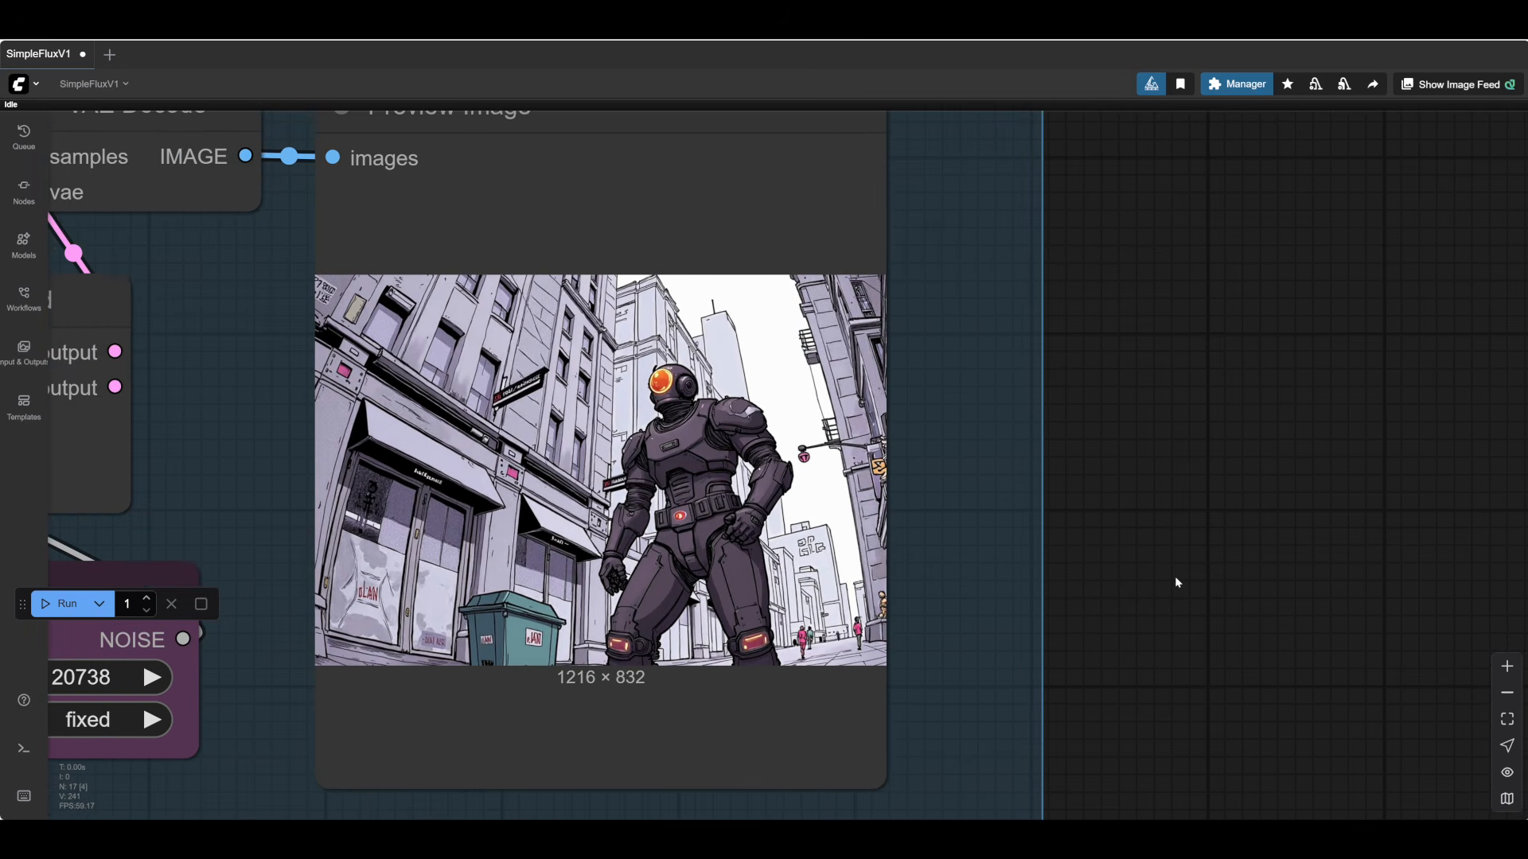
{"action": "scroll", "coordinate": [1254, 604], "scroll_direction": "down", "scroll_amount": 1}
{"action": "scroll", "coordinate": [1253, 608], "scroll_direction": "down", "scroll_amount": 2}
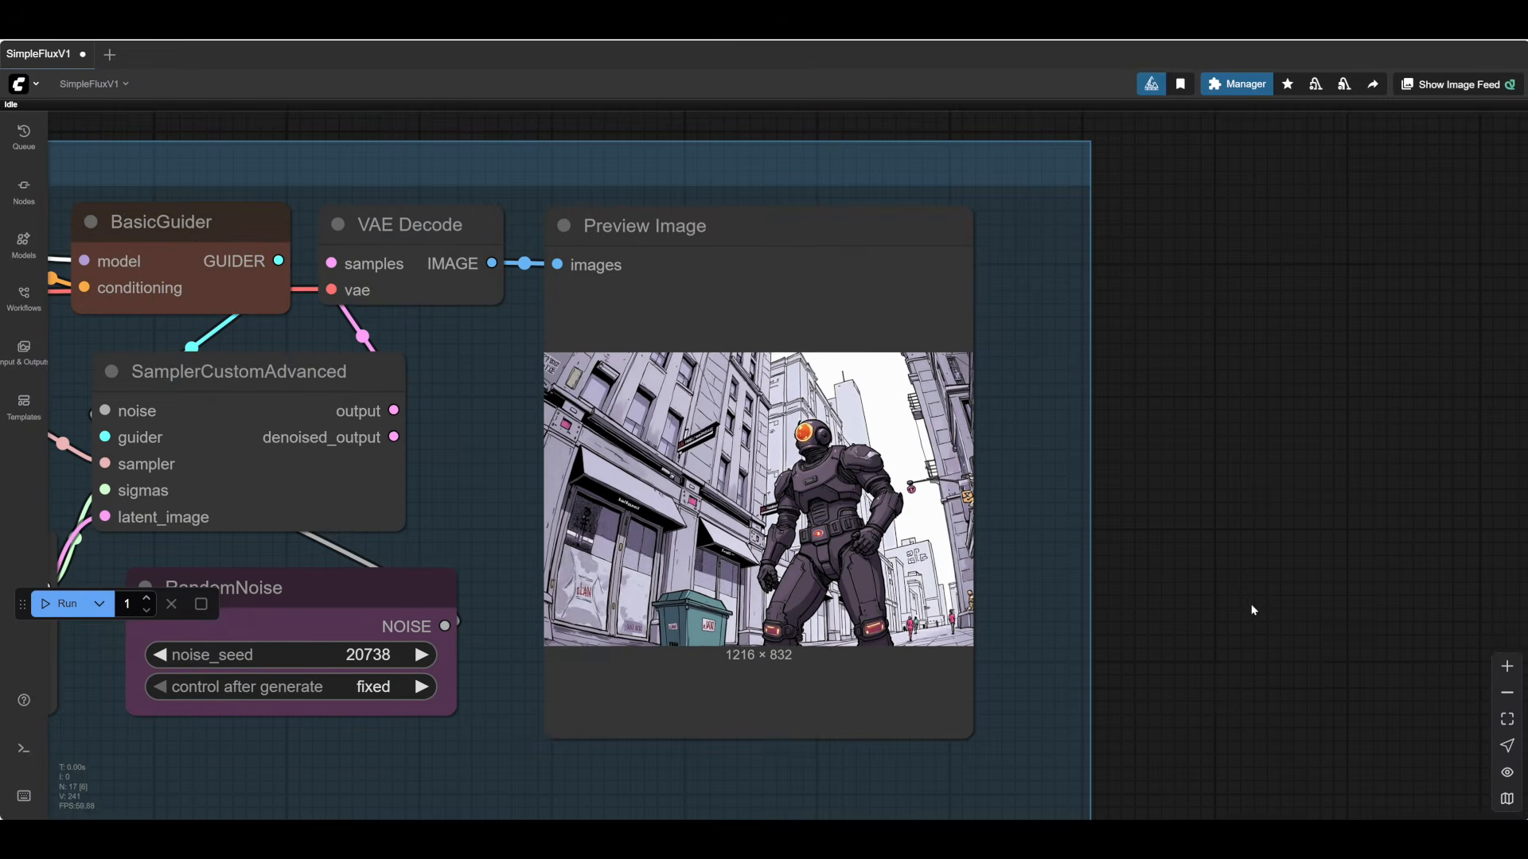
- Add the Amylor\feedbax.safetensors LoRA as a second entry in the Power Lora Loader and set its strength to 0.45
{"action": "scroll", "coordinate": [1253, 610], "scroll_direction": "down", "scroll_amount": 5}
{"action": "left_click_drag", "start_coordinate": [770, 728], "coordinate": [947, 664]}
{"action": "left_click_drag", "start_coordinate": [467, 760], "coordinate": [188, 729]}
{"action": "left_click_drag", "start_coordinate": [645, 639], "coordinate": [1062, 746]}
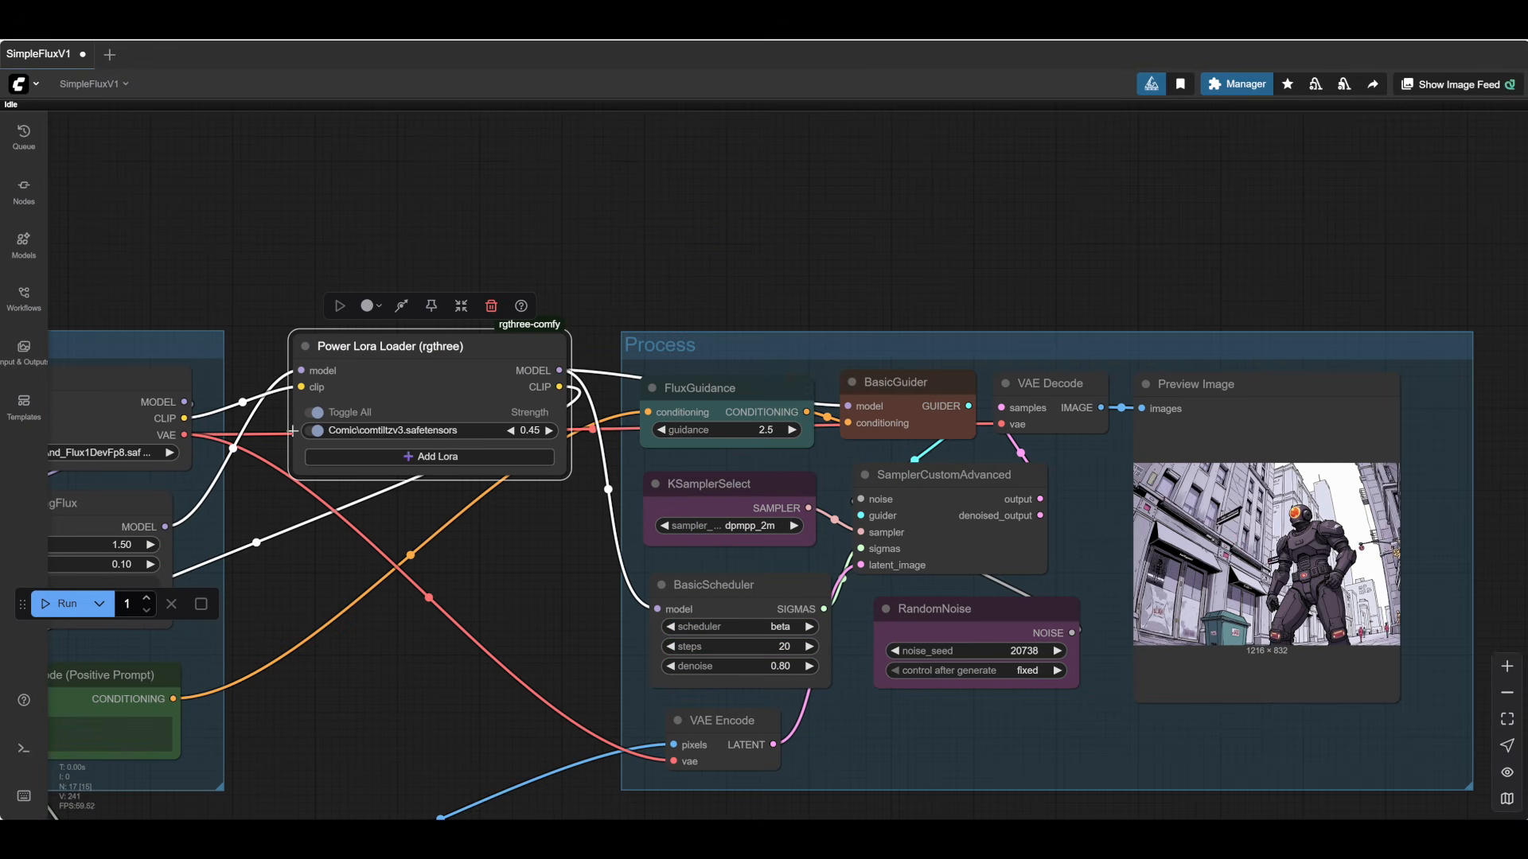
{"action": "left_click", "coordinate": [422, 457]}
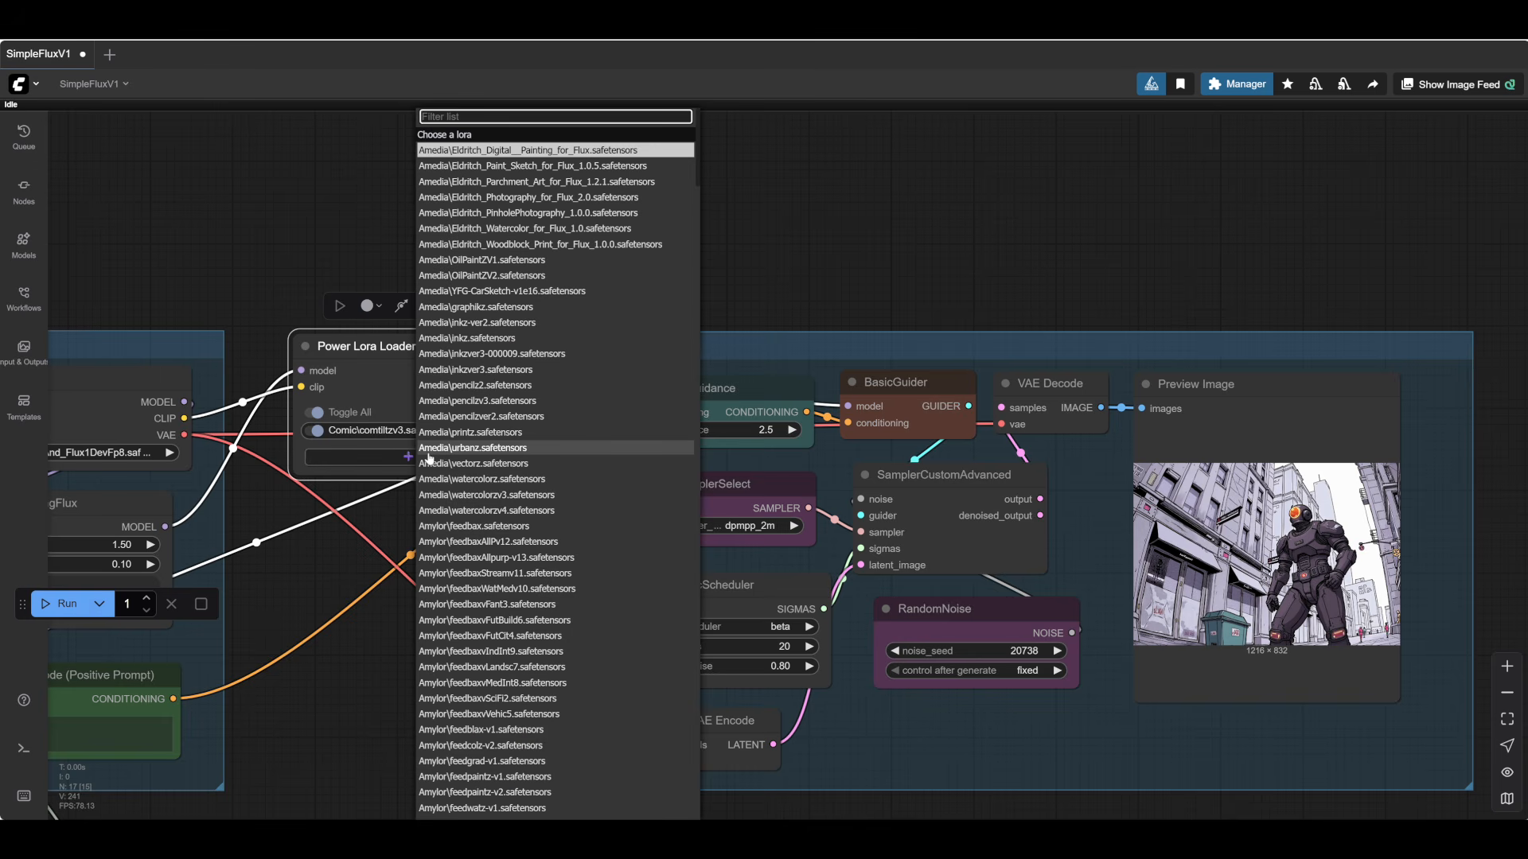
{"action": "left_click", "coordinate": [471, 526]}
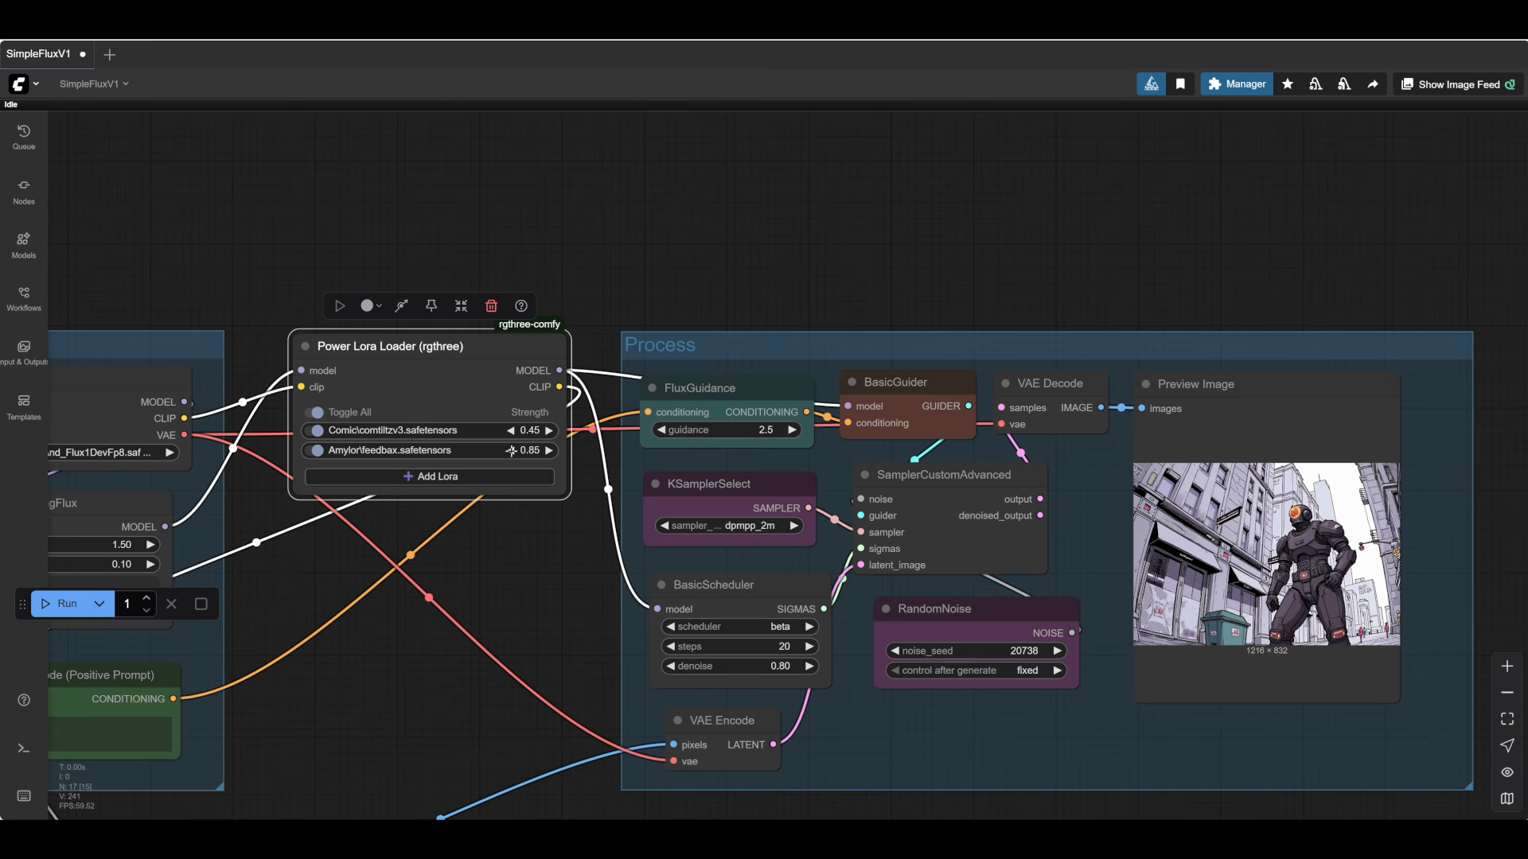
{"action": "left_click", "coordinate": [511, 451]}
{"action": "left_click", "coordinate": [510, 451]}
{"action": "left_click", "coordinate": [511, 451]}
{"action": "left_click", "coordinate": [511, 451]}
{"action": "left_click", "coordinate": [510, 451]}
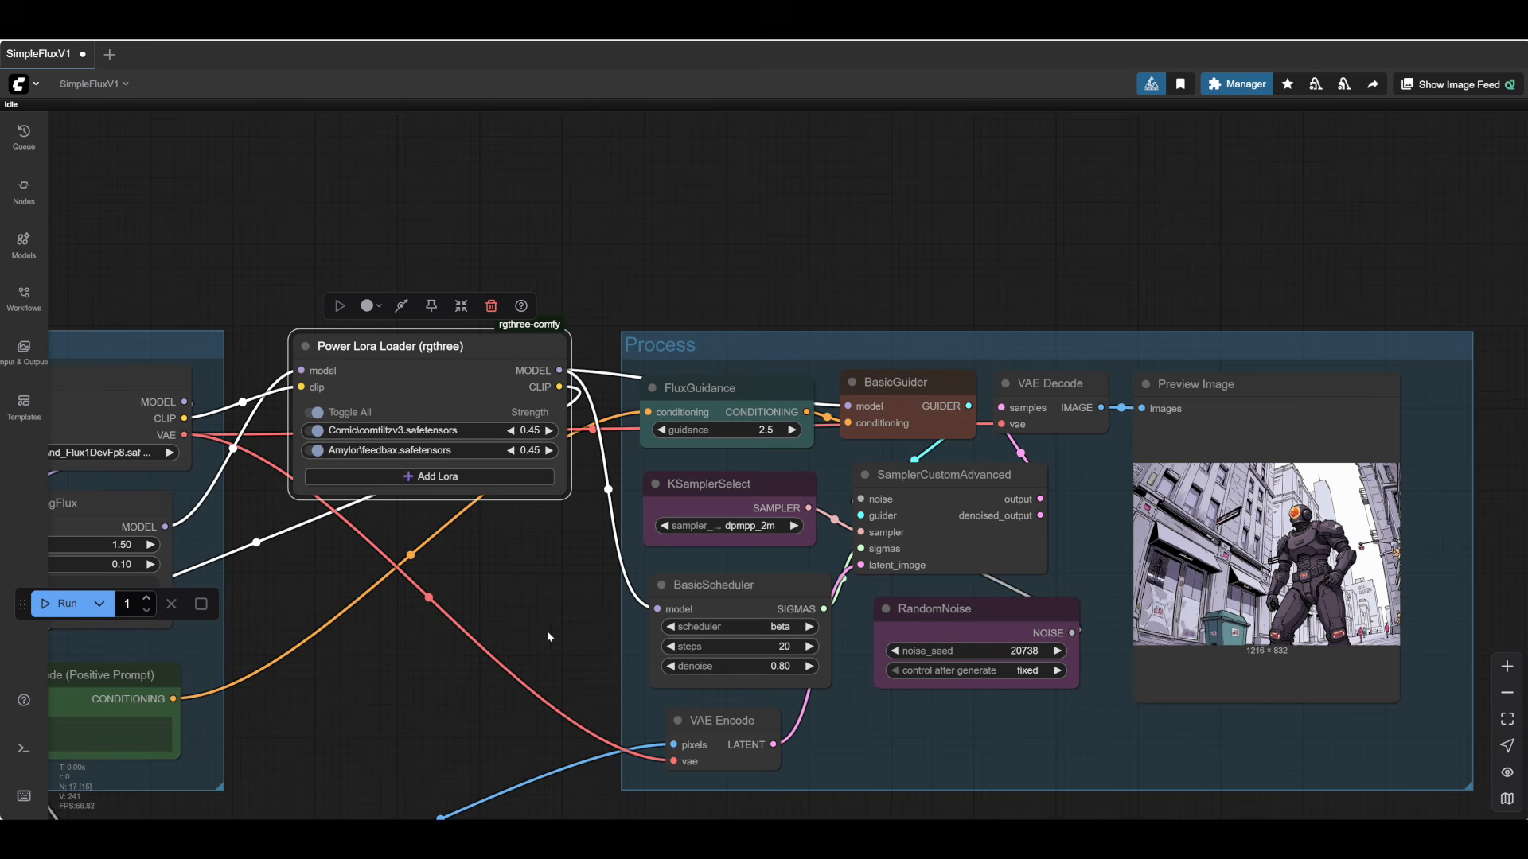
- Run the workflow with both LoRAs enabled and examine the details of the image in the Preview Image node
{"action": "left_click_drag", "start_coordinate": [547, 631], "coordinate": [499, 590]}
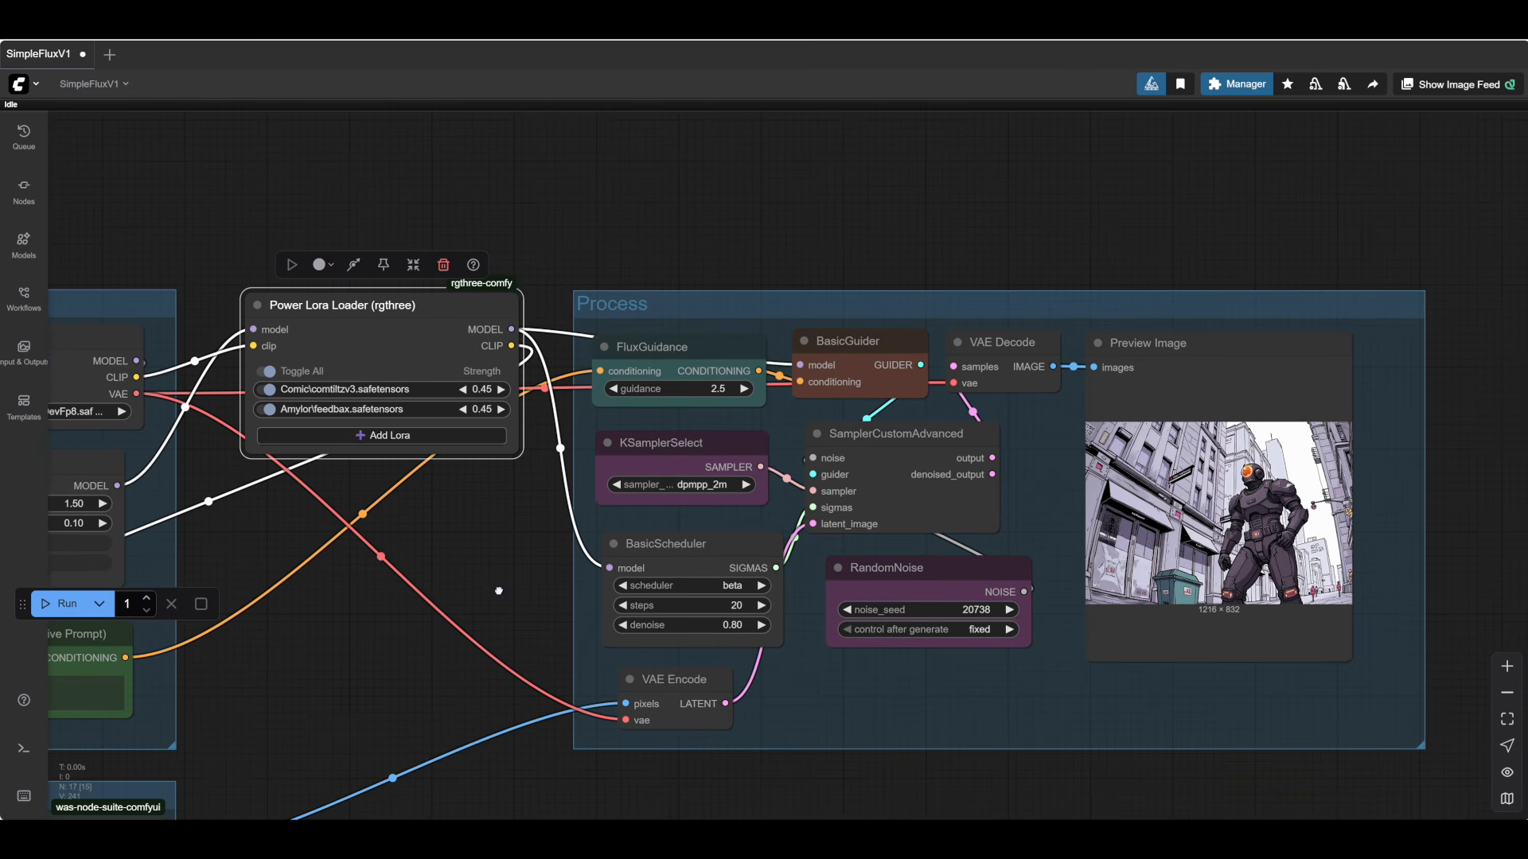
{"action": "left_click", "coordinate": [62, 603]}
{"action": "left_click_drag", "start_coordinate": [860, 699], "coordinate": [340, 691]}
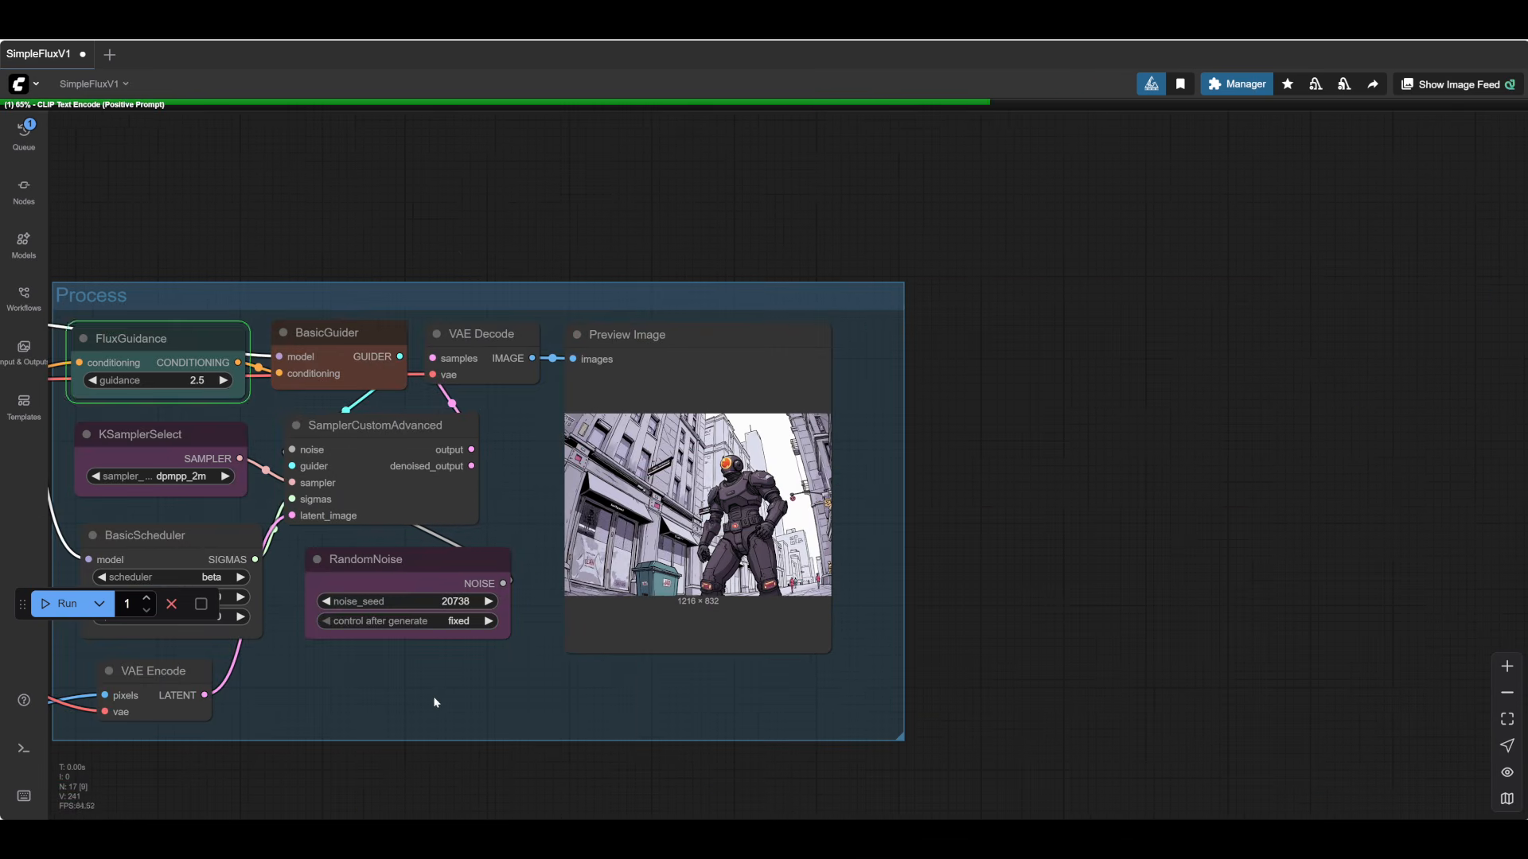
{"action": "scroll", "coordinate": [542, 681], "scroll_direction": "up", "scroll_amount": 3}
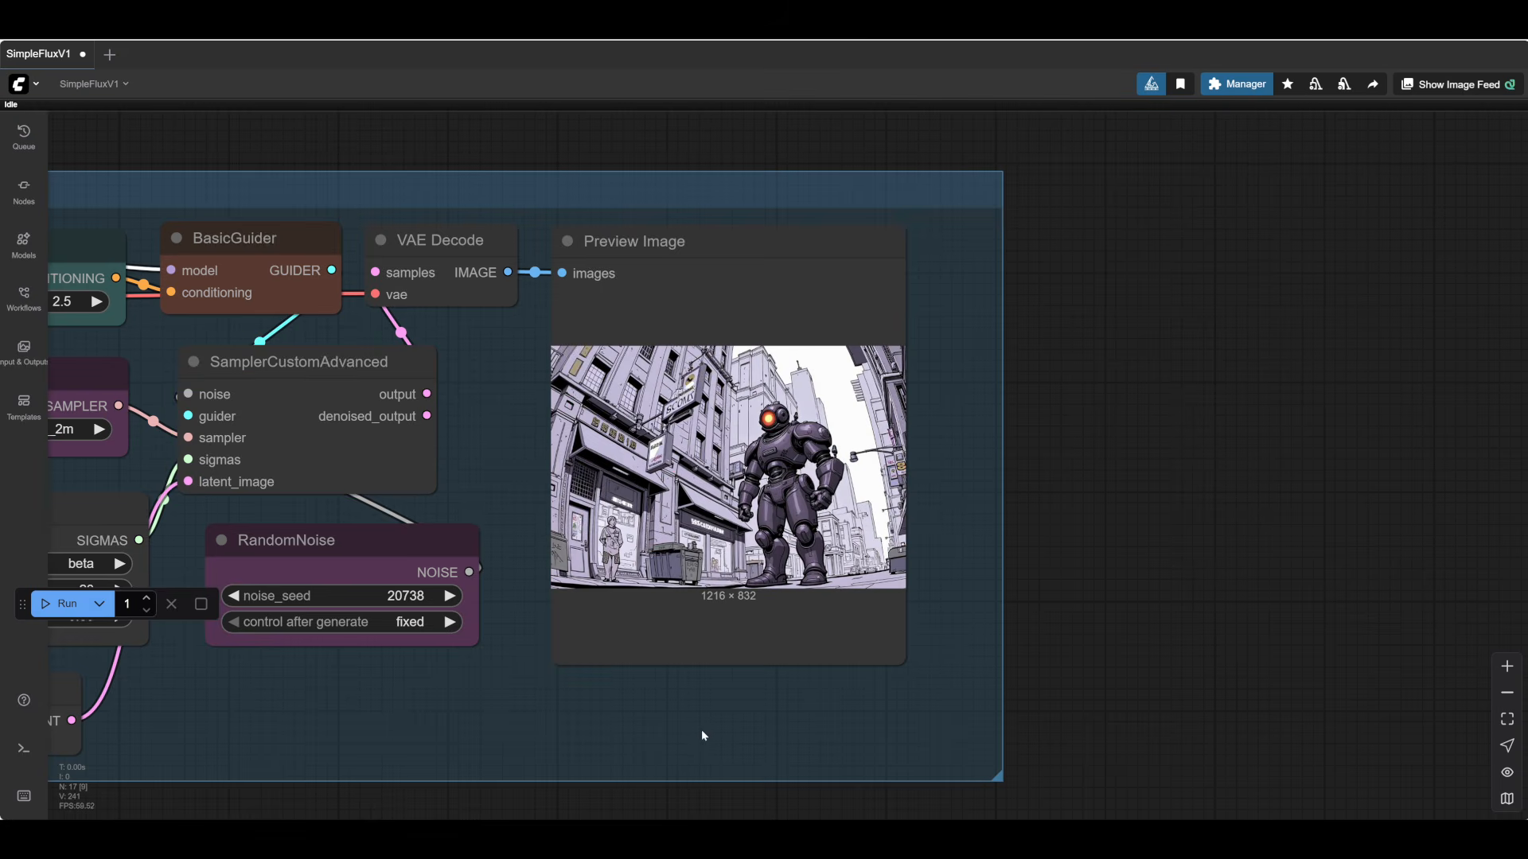
{"action": "scroll", "coordinate": [867, 463], "scroll_direction": "up", "scroll_amount": 5}
{"action": "scroll", "coordinate": [867, 463], "scroll_direction": "up", "scroll_amount": 3}
{"action": "scroll", "coordinate": [867, 463], "scroll_direction": "down", "scroll_amount": 11}
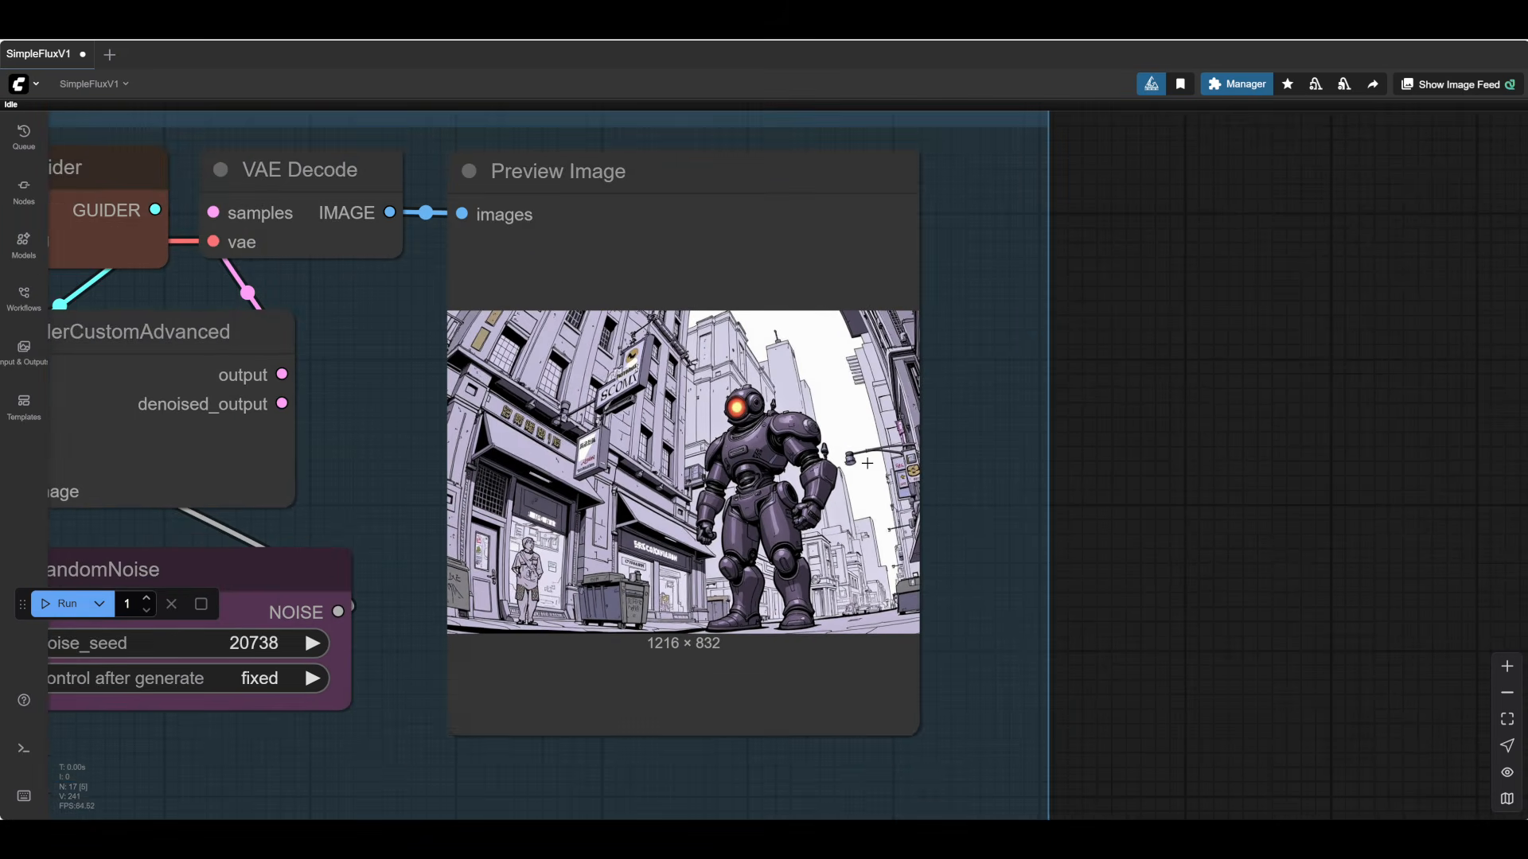
- Enlarge the Power Lora Loader node downward to make room for more LoRA entries
{"action": "left_click_drag", "start_coordinate": [362, 780], "coordinate": [924, 790]}
{"action": "left_click_drag", "start_coordinate": [565, 492], "coordinate": [444, 492]}
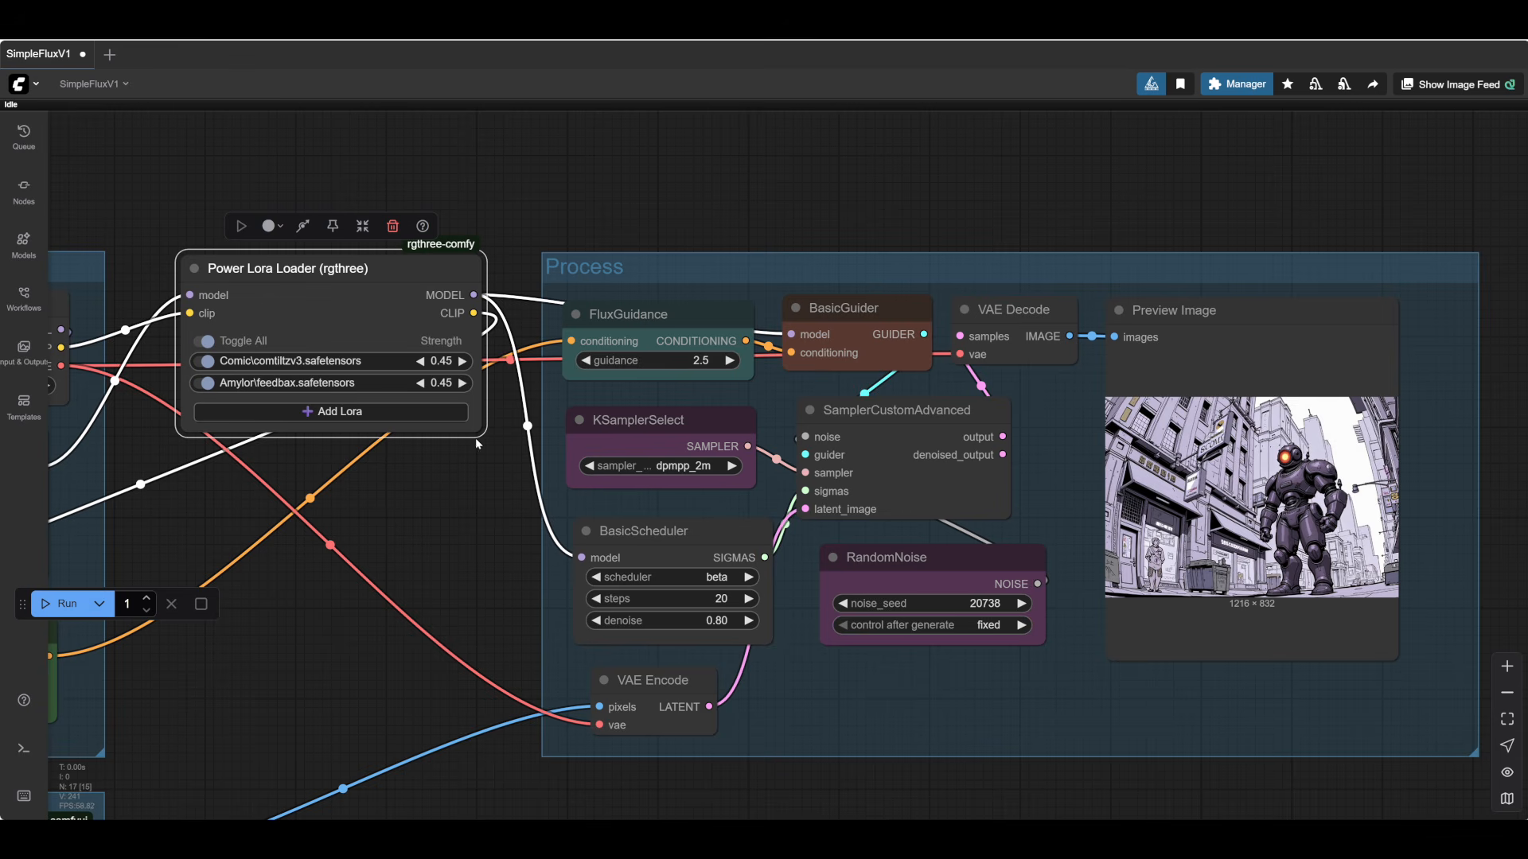
{"action": "left_click_drag", "start_coordinate": [481, 429], "coordinate": [478, 644]}
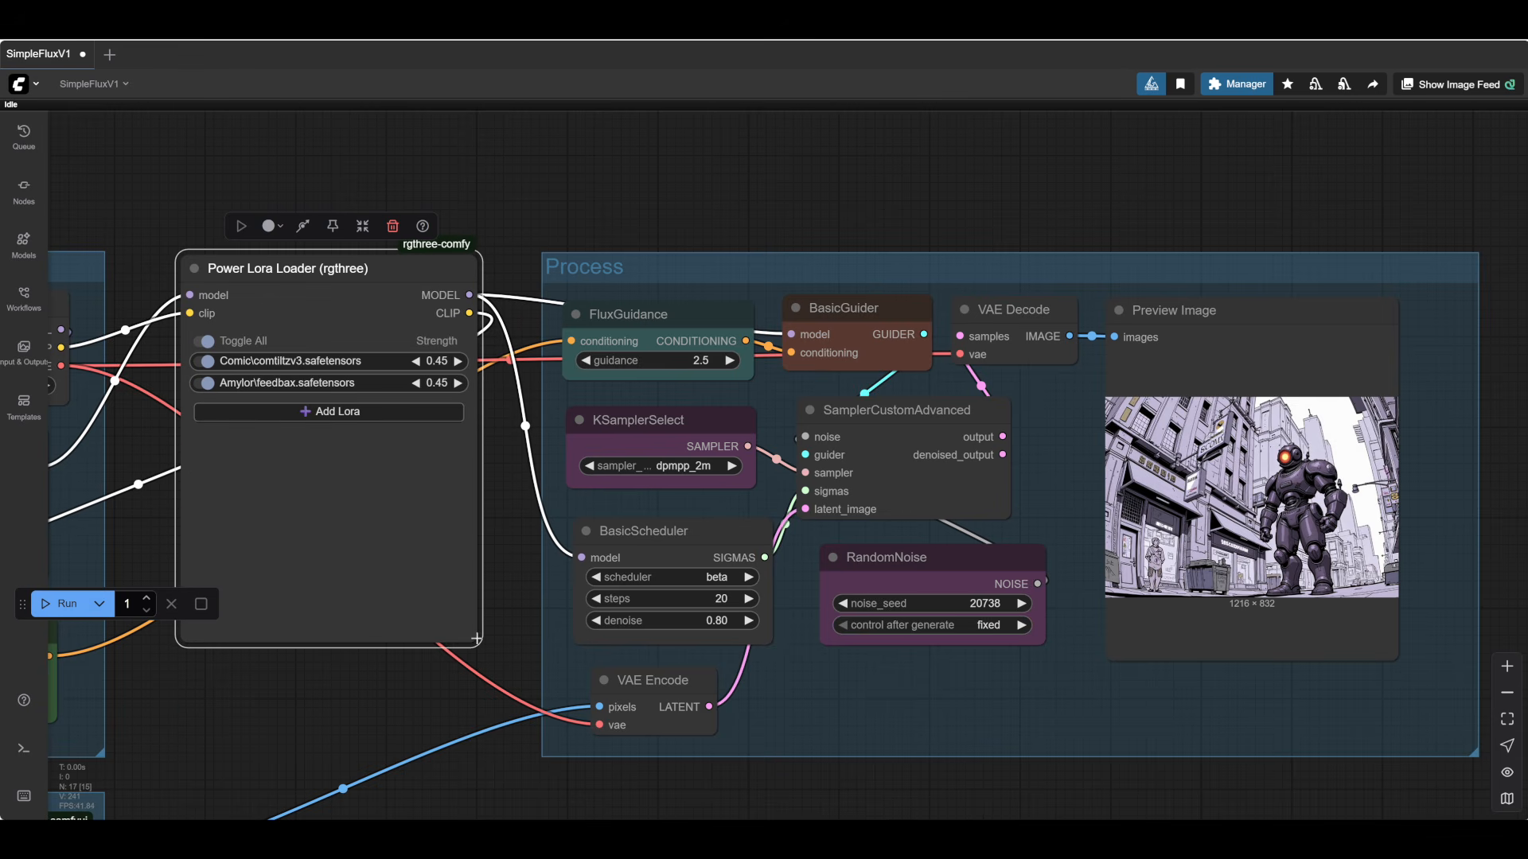
- Add the Mecha\robotzv6.safetensors LoRA as a third entry in the Power Lora Loader and set its strength to 0.45
{"action": "left_click", "coordinate": [338, 411]}
{"action": "scroll", "coordinate": [452, 570], "scroll_direction": "down", "scroll_amount": 15}
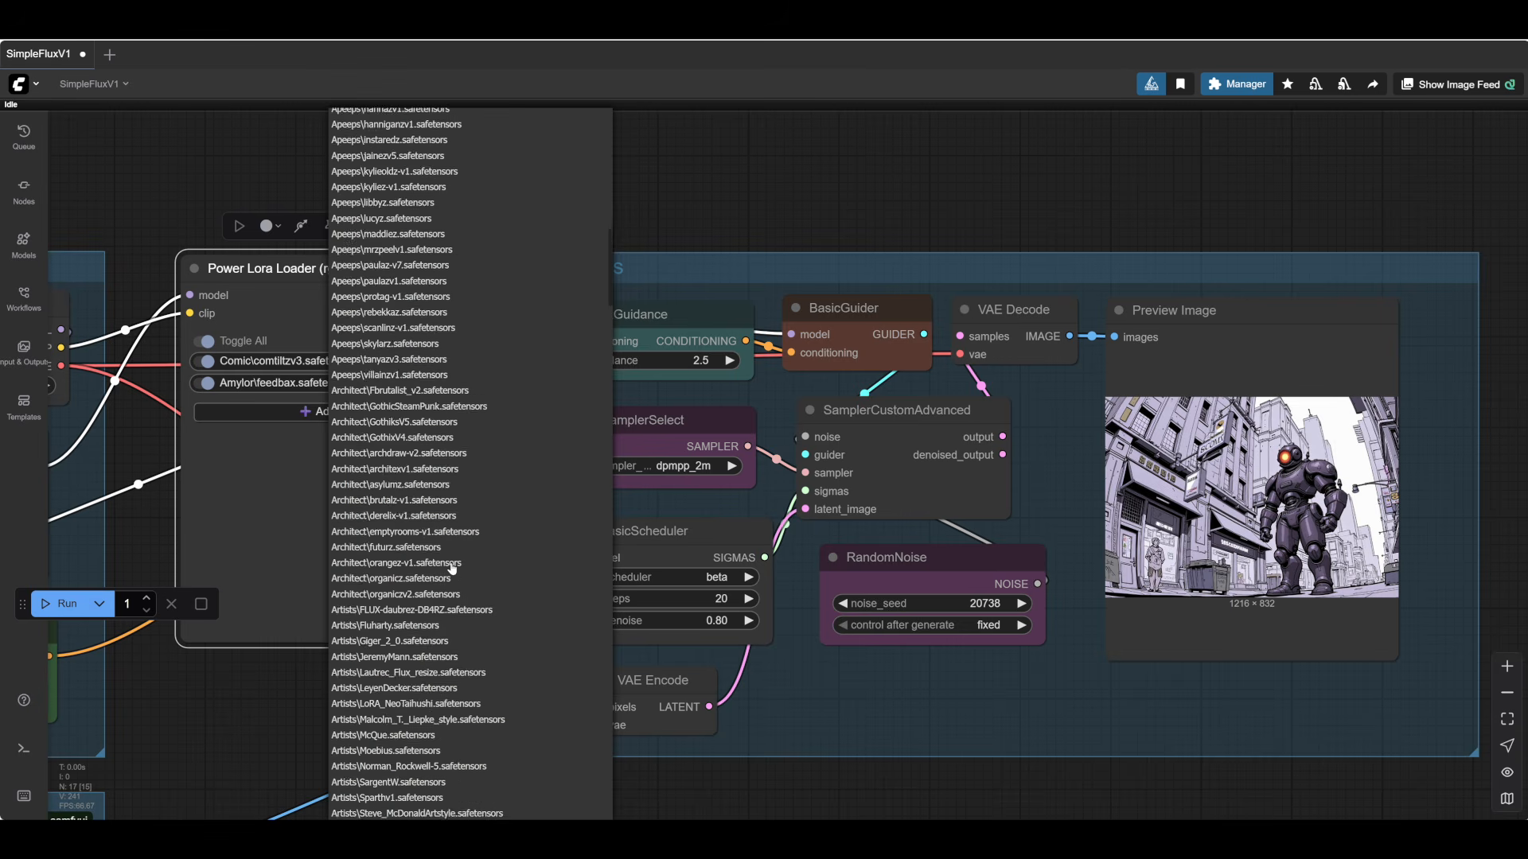
{"action": "scroll", "coordinate": [452, 570], "scroll_direction": "down", "scroll_amount": 3}
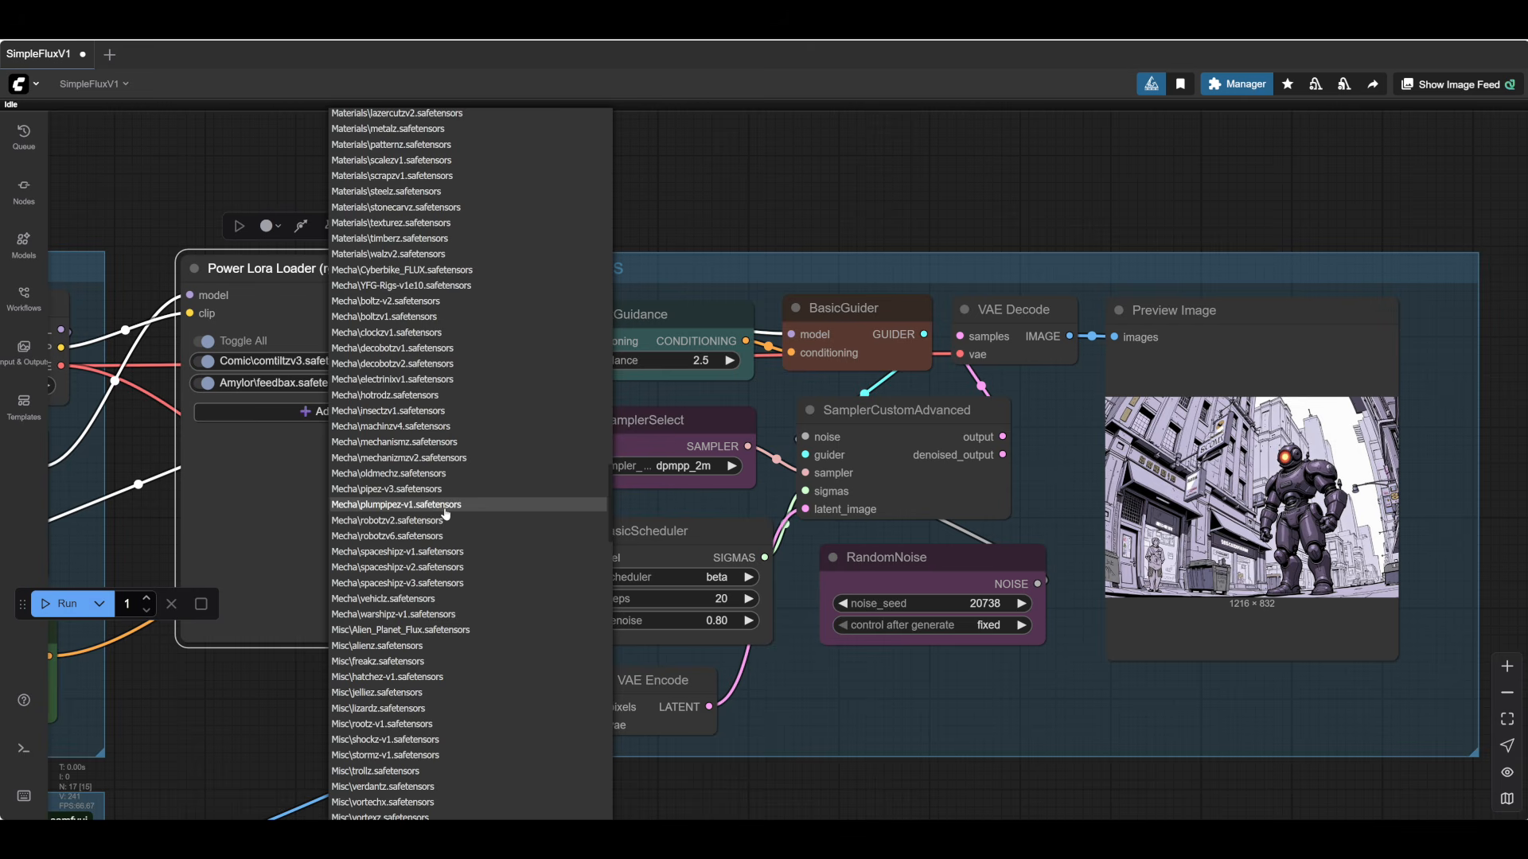
{"action": "left_click", "coordinate": [392, 535]}
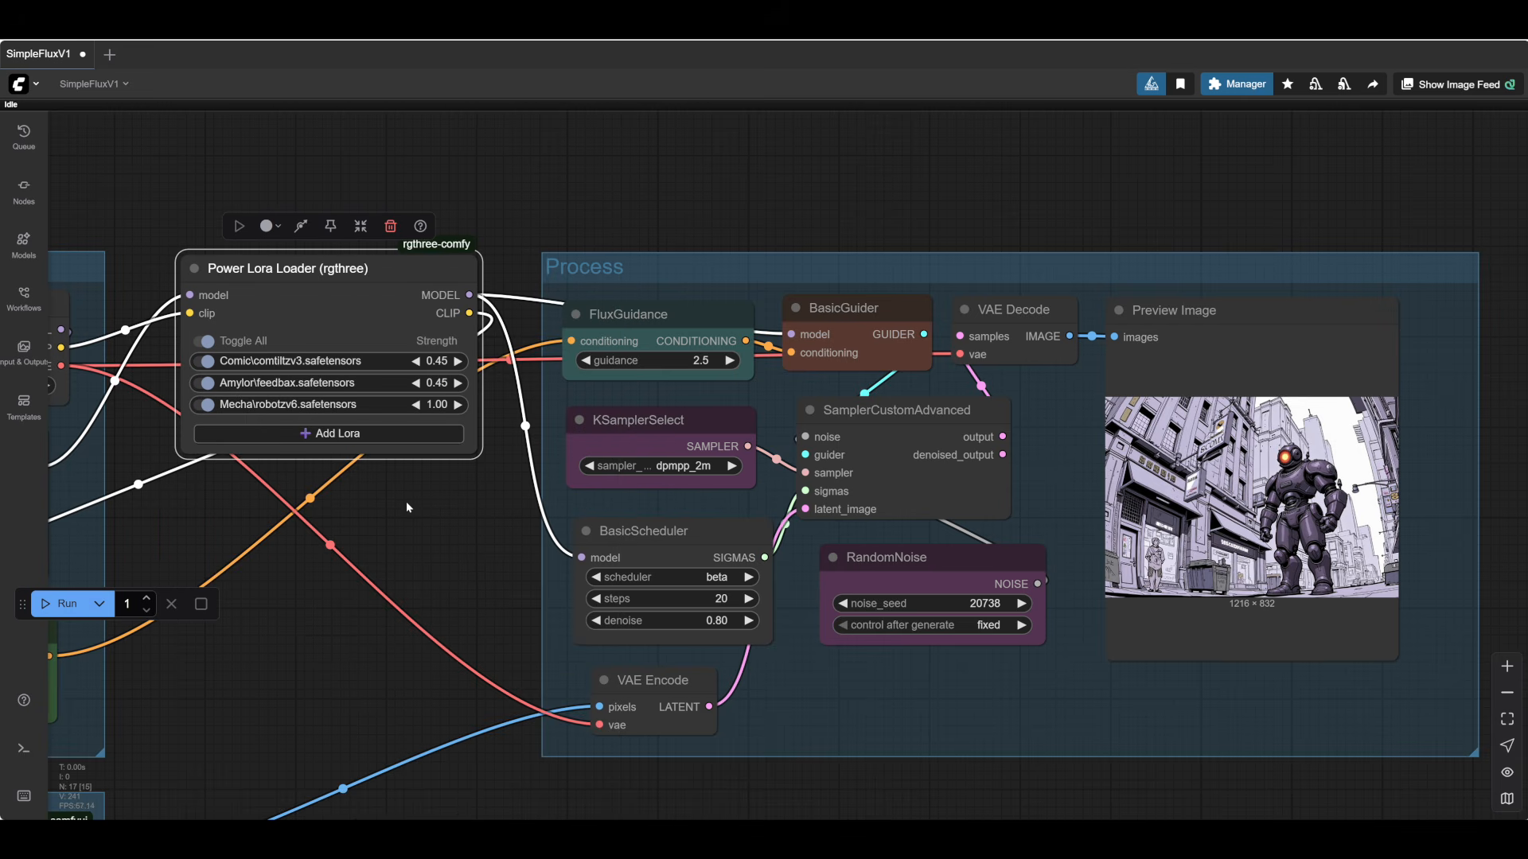
{"action": "left_click", "coordinate": [417, 405]}
{"action": "left_click", "coordinate": [417, 405]}
{"action": "left_click", "coordinate": [417, 405]}
{"action": "left_click", "coordinate": [416, 405]}
{"action": "left_click", "coordinate": [416, 405]}
{"action": "left_click", "coordinate": [416, 405]}
- Run the workflow with all three LoRAs enabled and inspect the resulting robot image in the Preview Image node
{"action": "left_click_drag", "start_coordinate": [475, 526], "coordinate": [215, 467]}
{"action": "left_click_drag", "start_coordinate": [664, 763], "coordinate": [526, 761]}
{"action": "key", "text": "ctrl+Return"}
{"action": "scroll", "coordinate": [1061, 400], "scroll_direction": "up", "scroll_amount": 5}
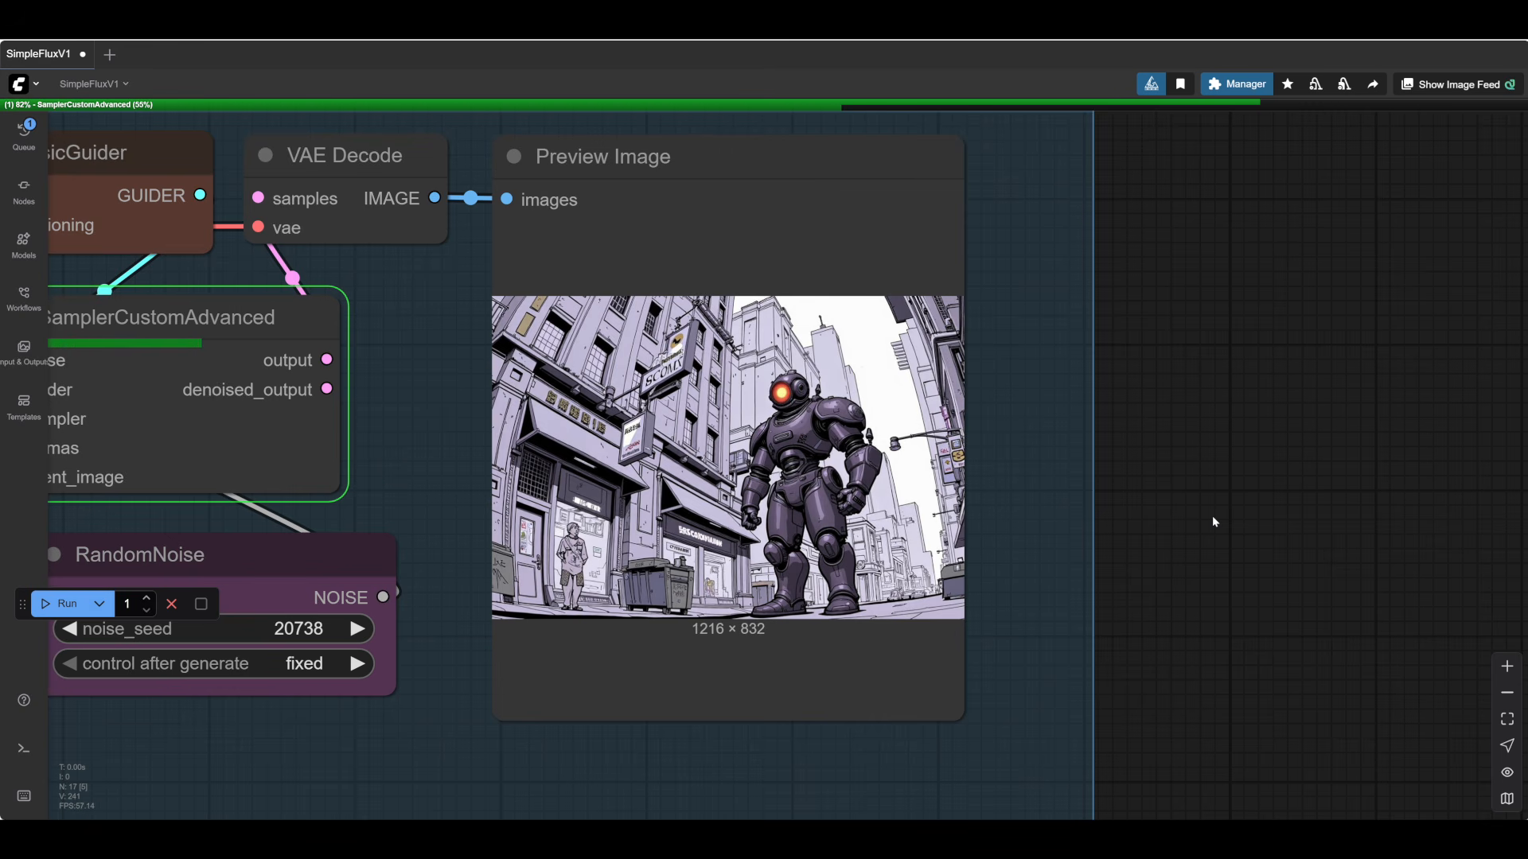
{"action": "scroll", "coordinate": [837, 419], "scroll_direction": "up", "scroll_amount": 4}
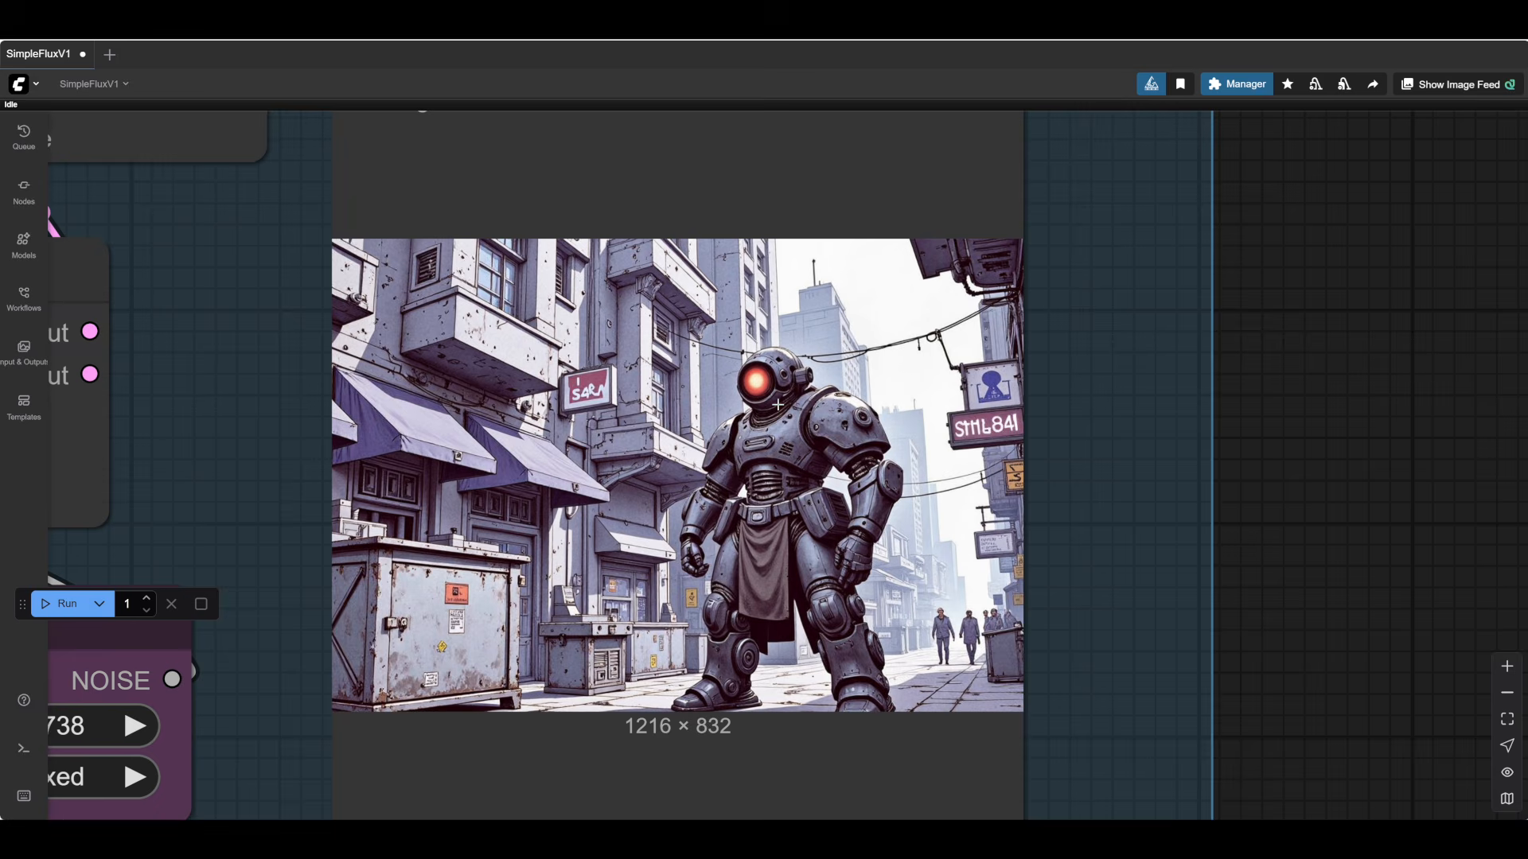
{"action": "scroll", "coordinate": [777, 405], "scroll_direction": "up", "scroll_amount": 2}
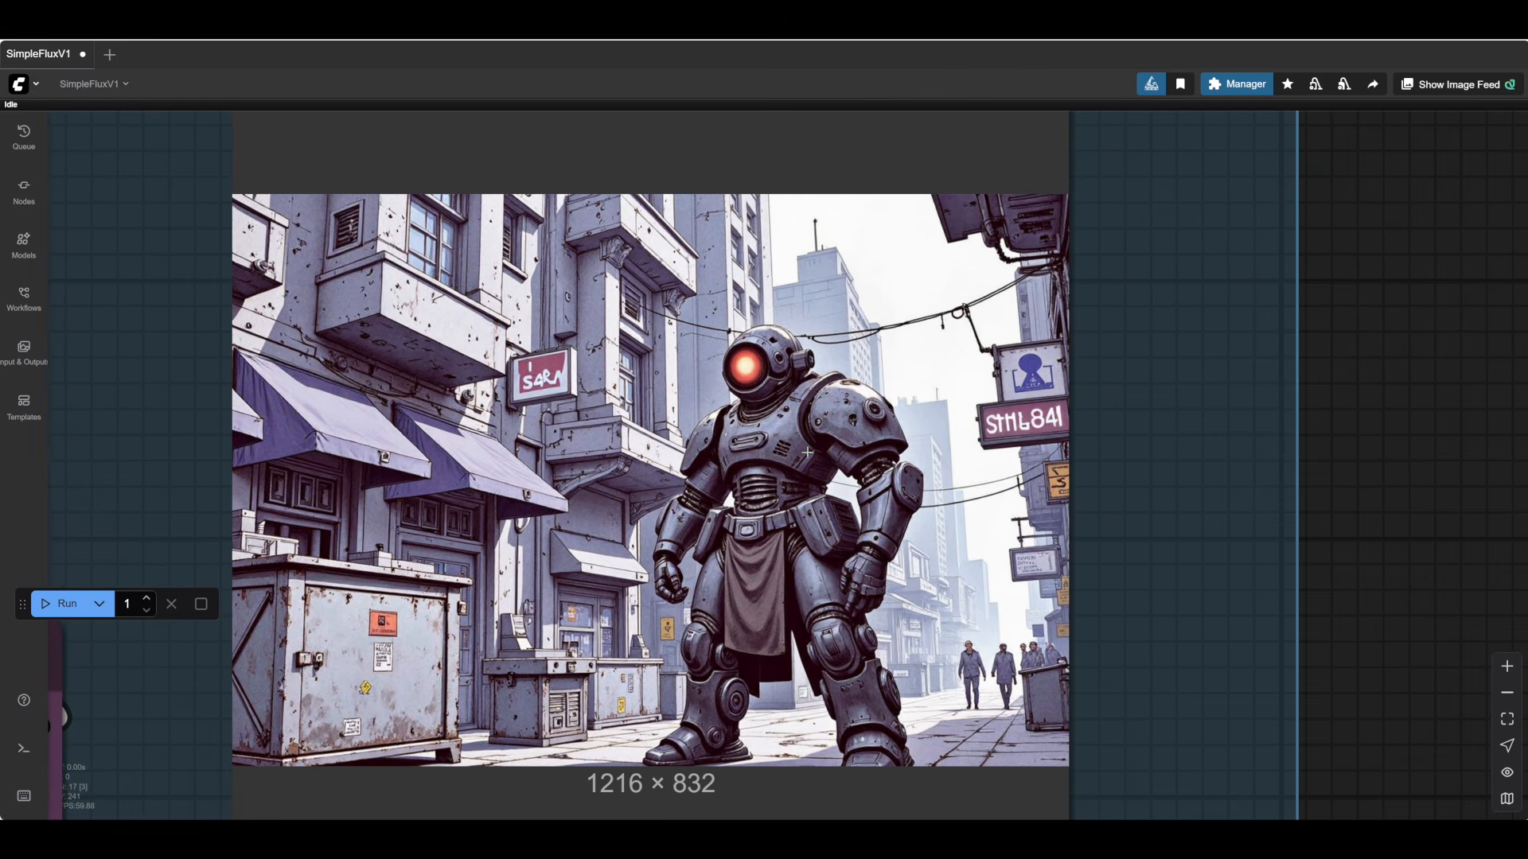
{"action": "scroll", "coordinate": [807, 452], "scroll_direction": "down", "scroll_amount": 2}
{"action": "scroll", "coordinate": [780, 565], "scroll_direction": "down", "scroll_amount": 1}
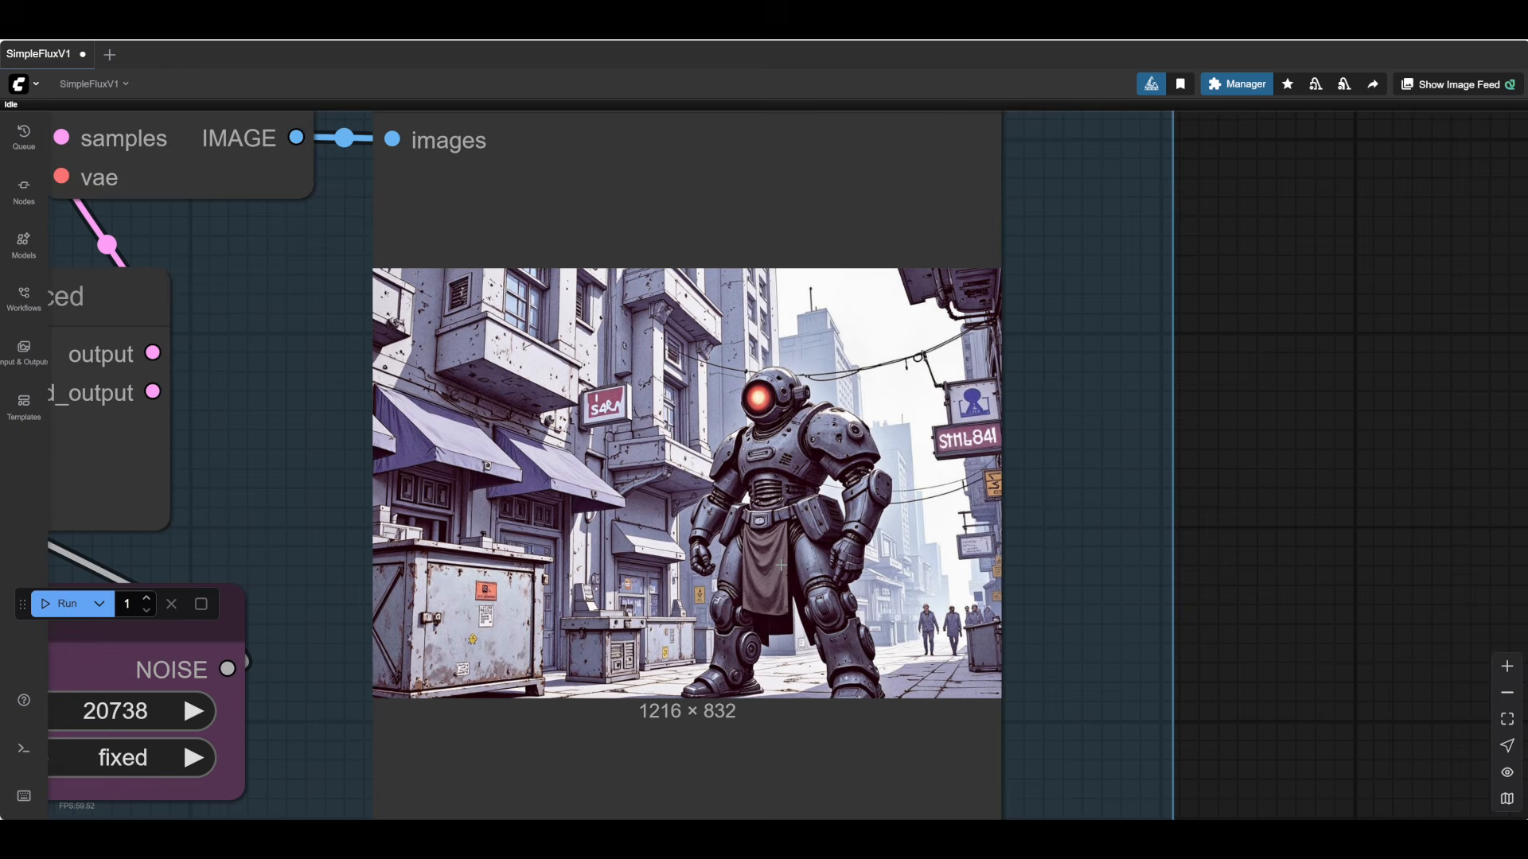
{"action": "scroll", "coordinate": [781, 565], "scroll_direction": "down", "scroll_amount": 2}
{"action": "scroll", "coordinate": [906, 542], "scroll_direction": "up", "scroll_amount": 4}
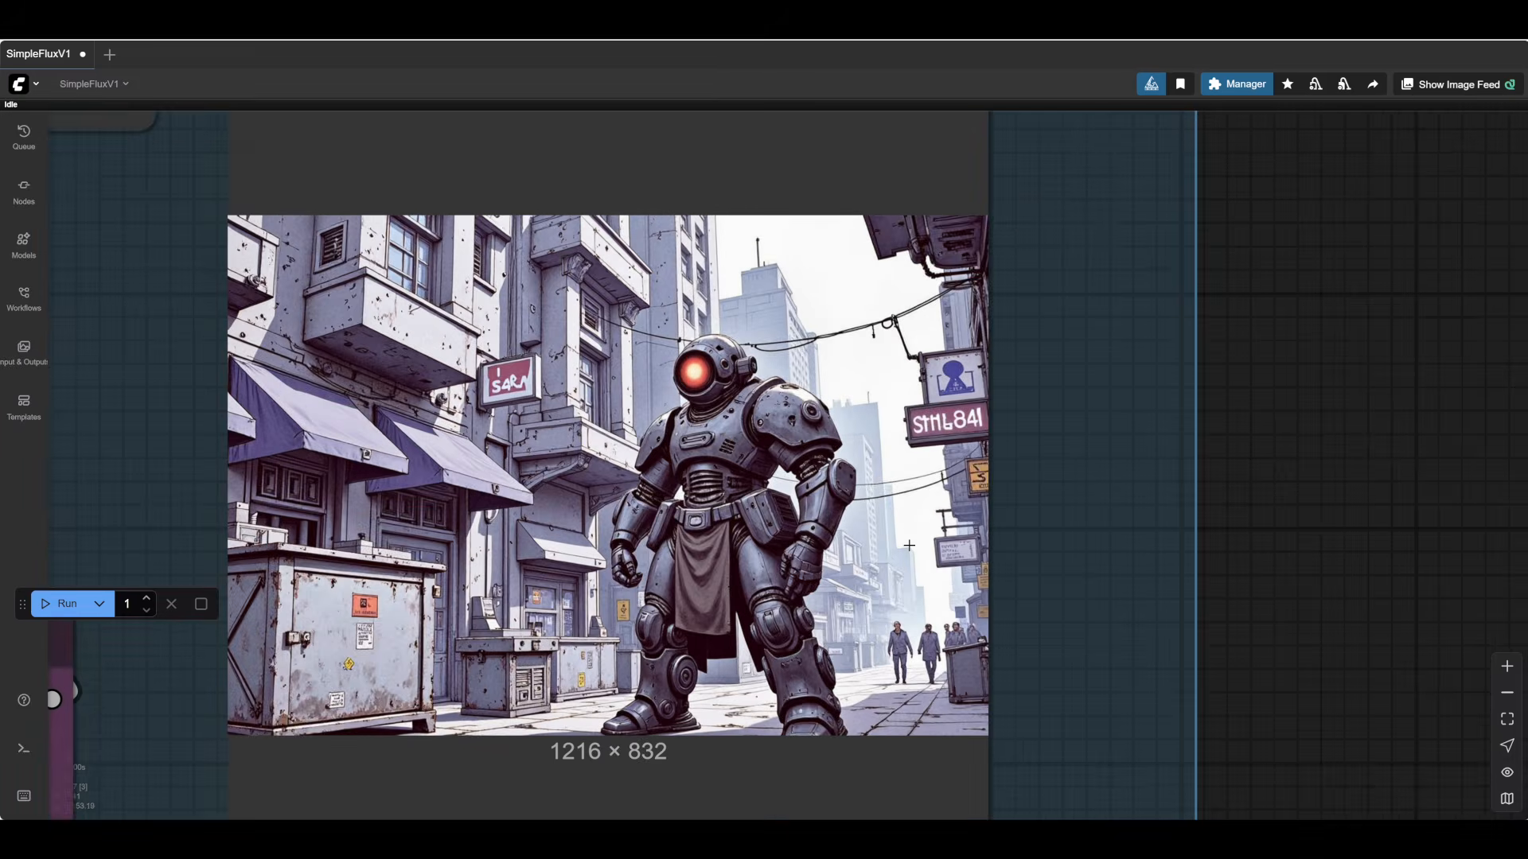
{"action": "scroll", "coordinate": [906, 543], "scroll_direction": "down", "scroll_amount": 6}
{"action": "left_click_drag", "start_coordinate": [1209, 588], "coordinate": [1225, 573]}
{"action": "scroll", "coordinate": [1225, 573], "scroll_direction": "down", "scroll_amount": 3}
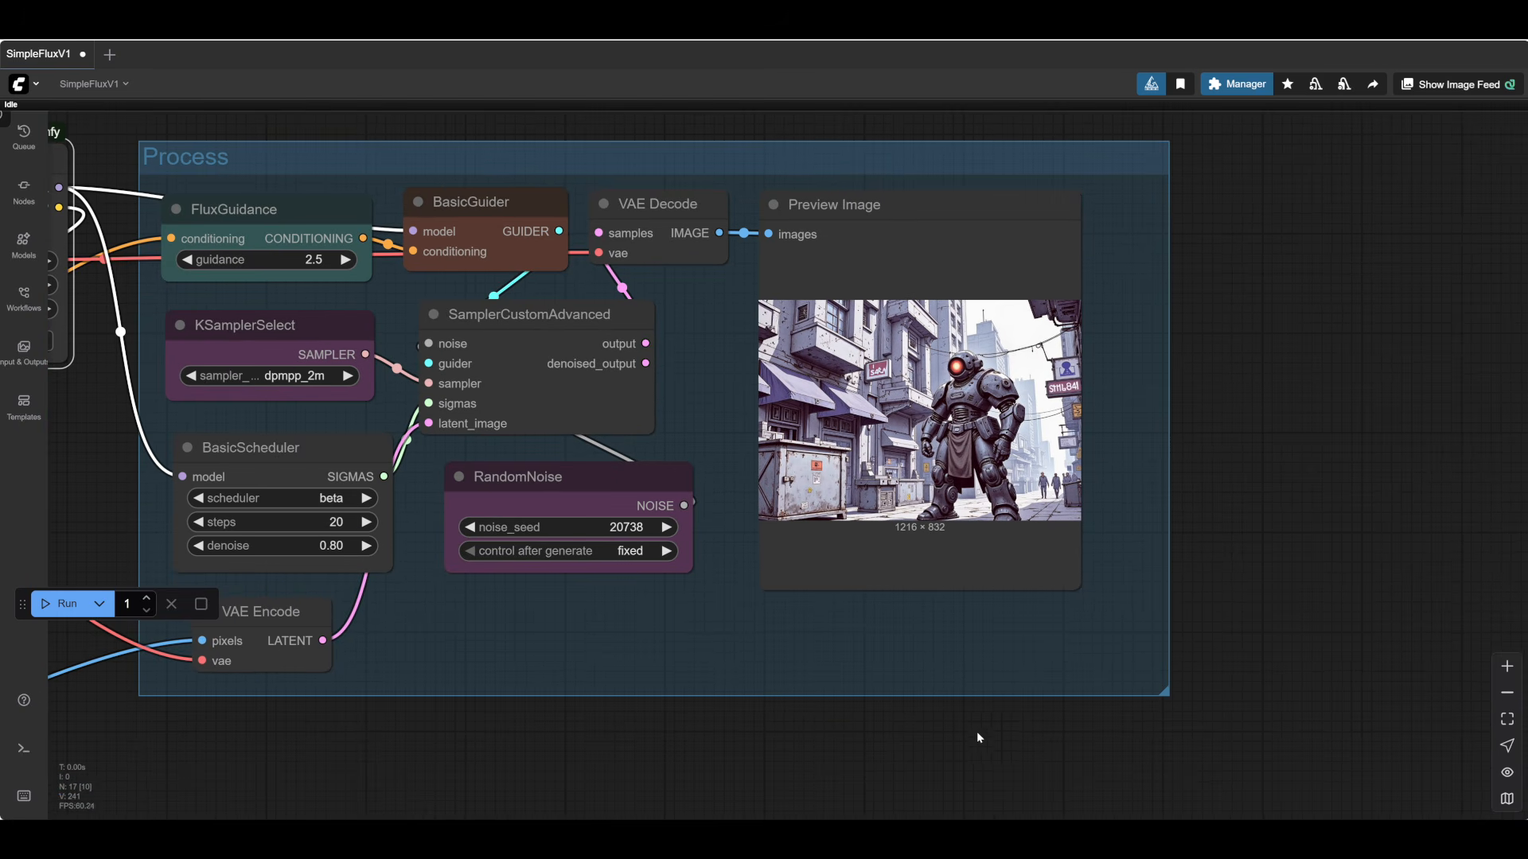
- Examine the preview image up close again, including the robot's legs and the small figures in the background street
{"action": "left_click_drag", "start_coordinate": [863, 761], "coordinate": [761, 784]}
{"action": "scroll", "coordinate": [1169, 446], "scroll_direction": "up", "scroll_amount": 5}
{"action": "left_click_drag", "start_coordinate": [1170, 447], "coordinate": [1368, 487]}
{"action": "scroll", "coordinate": [1418, 477], "scroll_direction": "down", "scroll_amount": 1}
{"action": "scroll", "coordinate": [1355, 485], "scroll_direction": "up", "scroll_amount": 3}
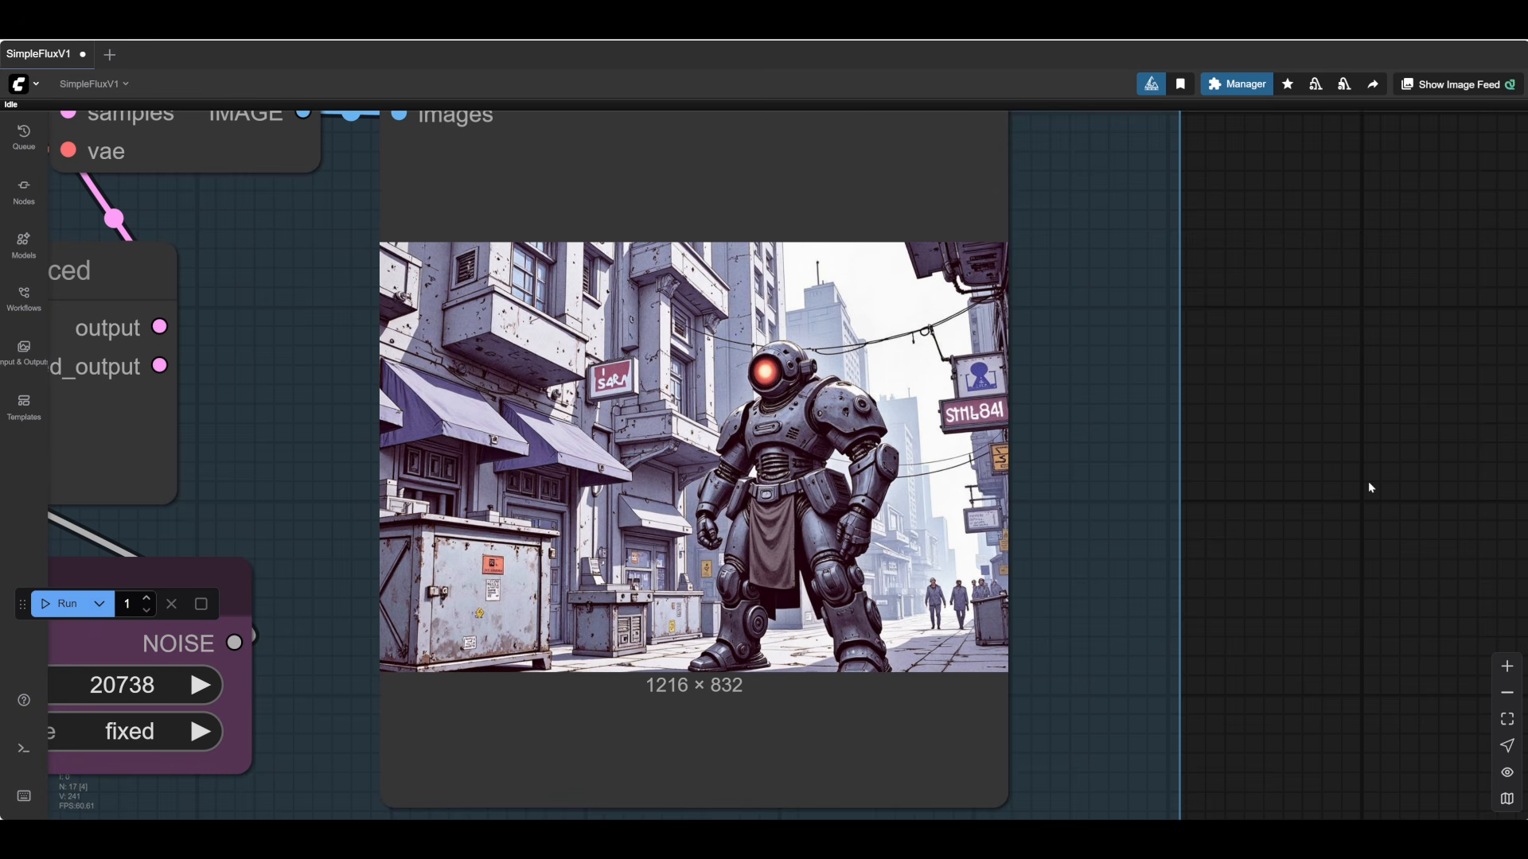
{"action": "scroll", "coordinate": [1367, 480], "scroll_direction": "down", "scroll_amount": 5}
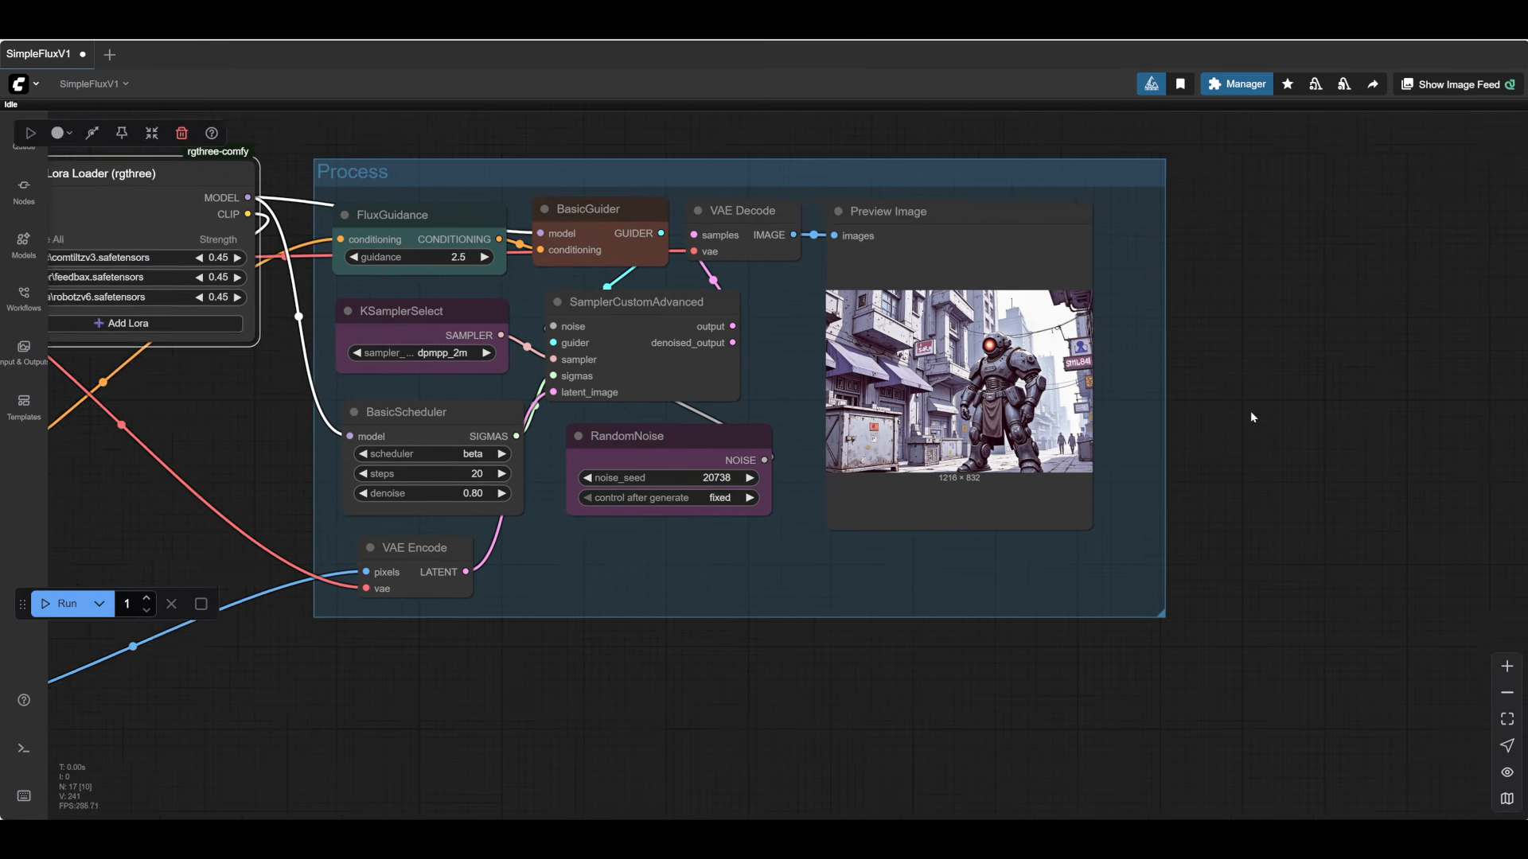
{"action": "left_click_drag", "start_coordinate": [1249, 411], "coordinate": [1125, 484]}
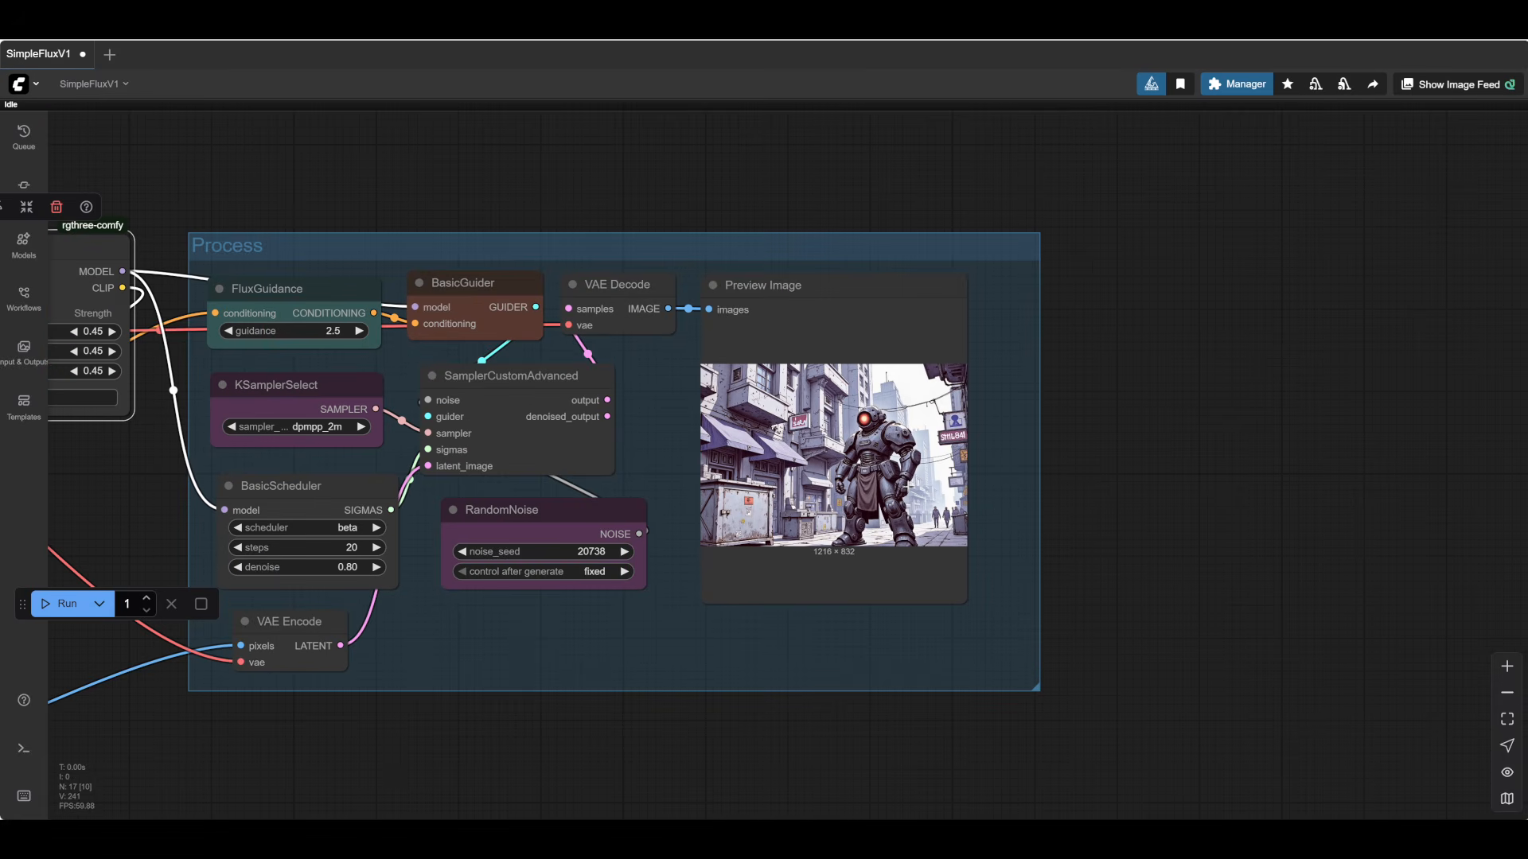
{"action": "left_click_drag", "start_coordinate": [1234, 580], "coordinate": [1071, 580]}
{"action": "scroll", "coordinate": [755, 592], "scroll_direction": "up", "scroll_amount": 6}
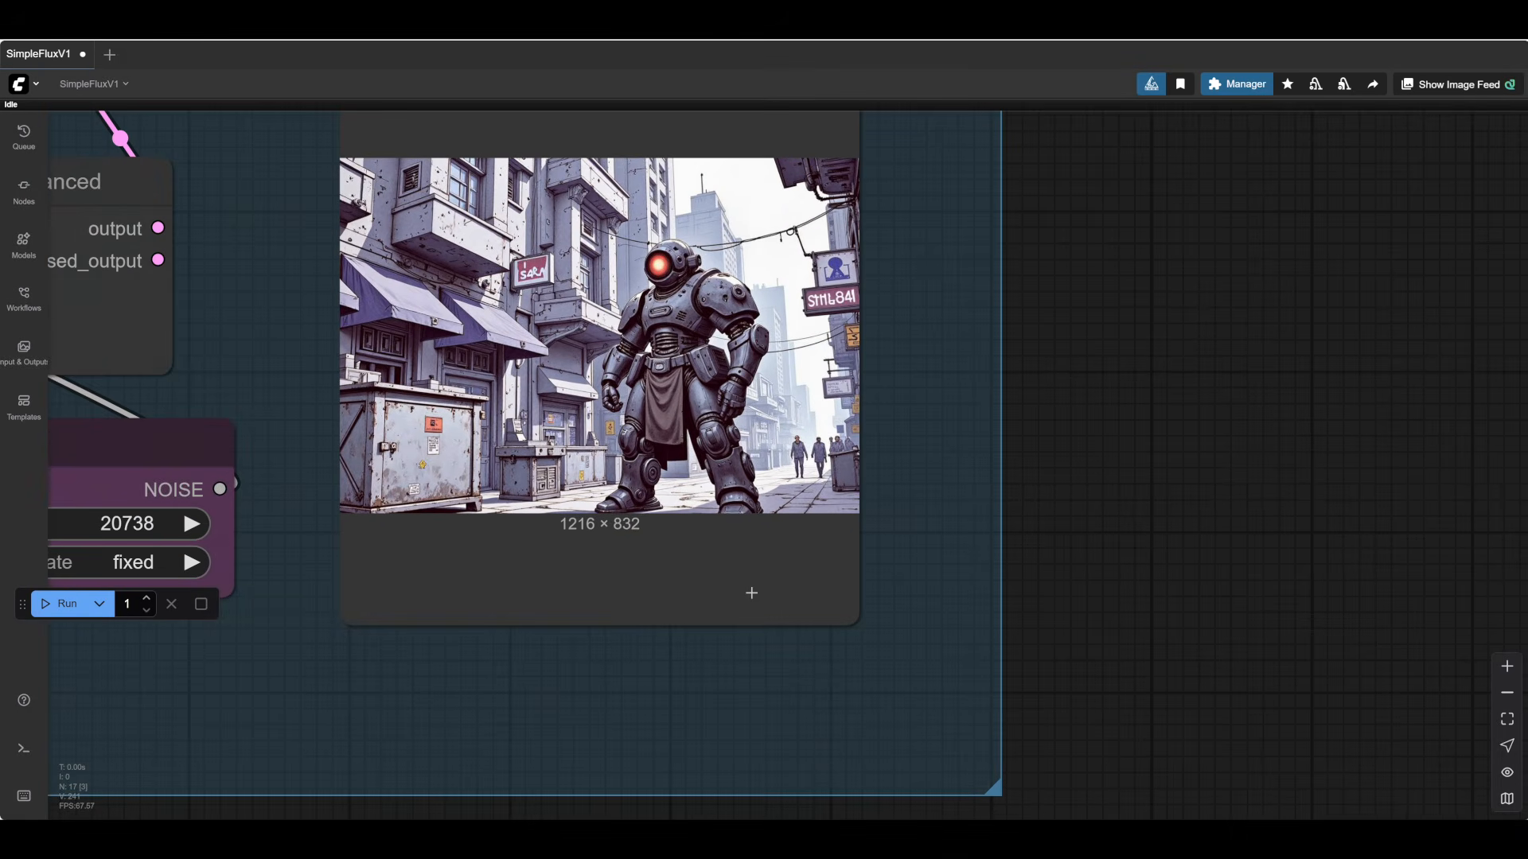
{"action": "scroll", "coordinate": [776, 510], "scroll_direction": "up", "scroll_amount": 10}
{"action": "scroll", "coordinate": [800, 417], "scroll_direction": "down", "scroll_amount": 5}
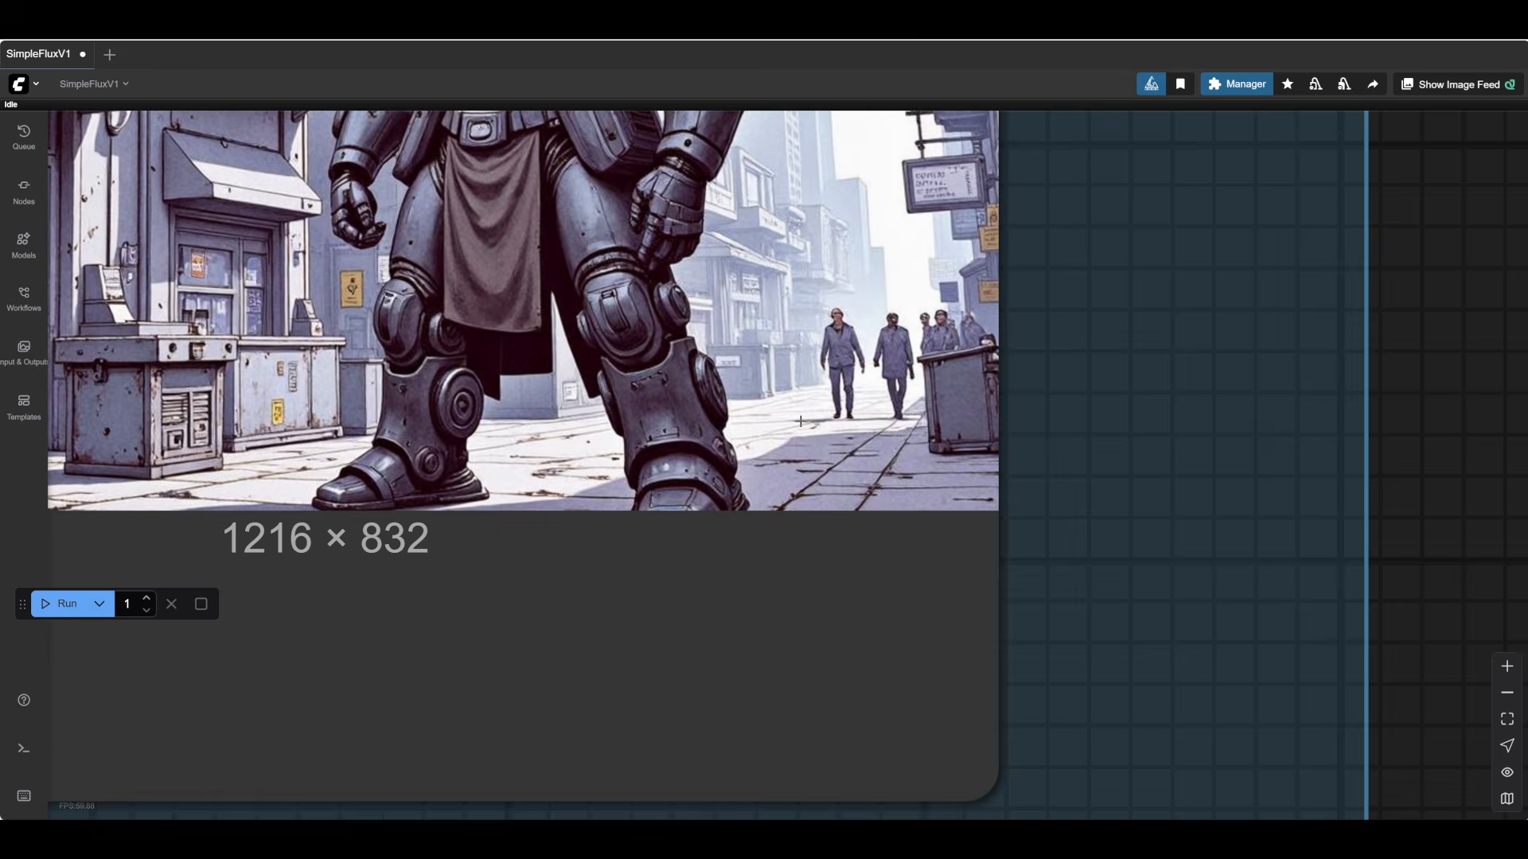
{"action": "scroll", "coordinate": [800, 405], "scroll_direction": "down", "scroll_amount": 6}
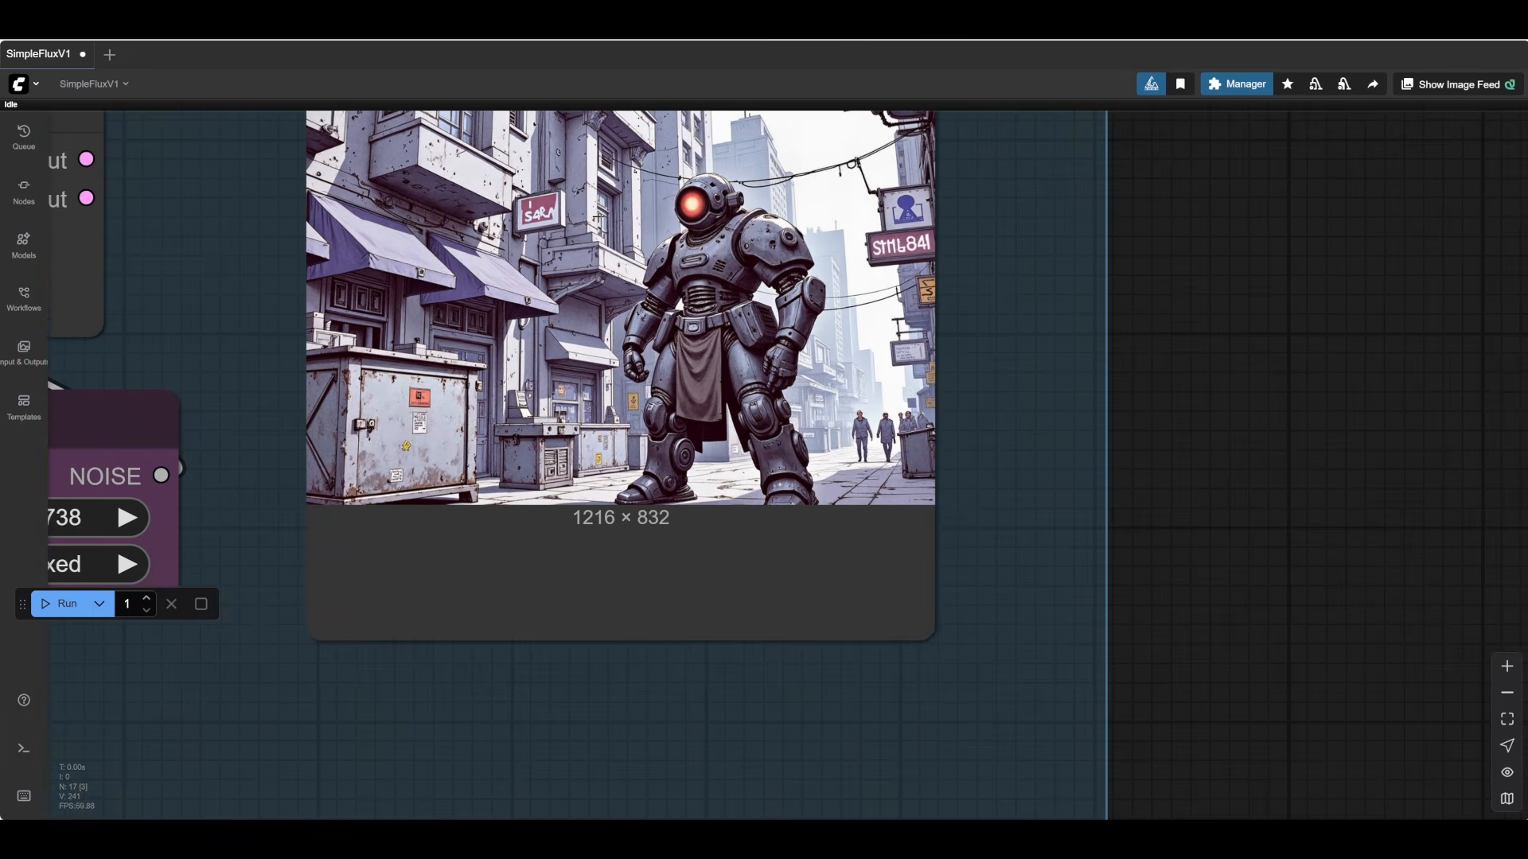
- Add an Upscale Image (using Model) node outside the Process group, fed by the VAE Decode image output
{"action": "left_click_drag", "start_coordinate": [1095, 416], "coordinate": [1014, 602]}
{"action": "scroll", "coordinate": [1015, 602], "scroll_direction": "down", "scroll_amount": 3}
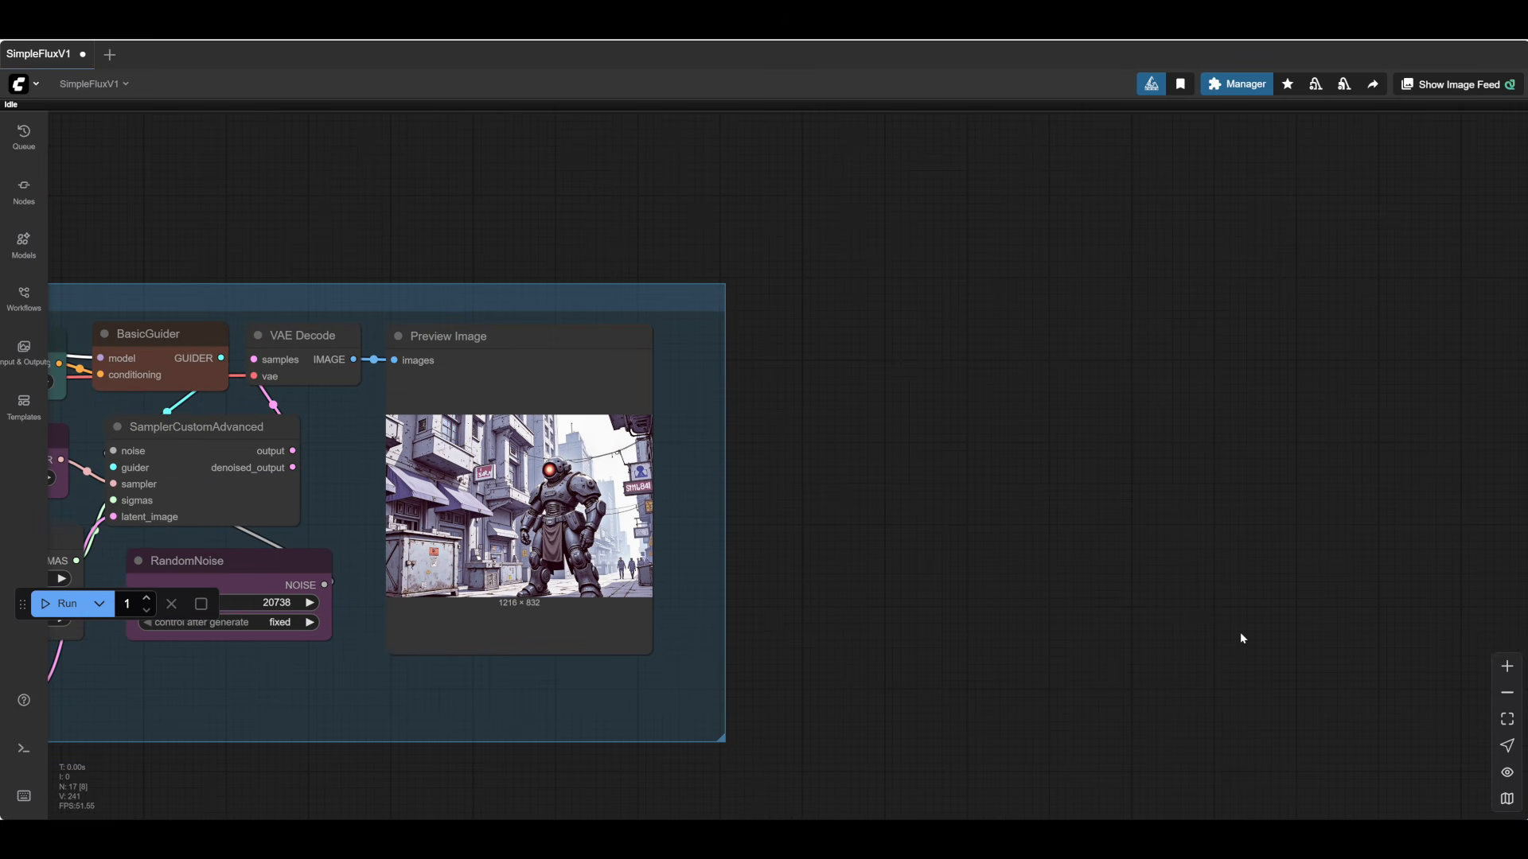
{"action": "left_click_drag", "start_coordinate": [353, 360], "coordinate": [943, 365]}
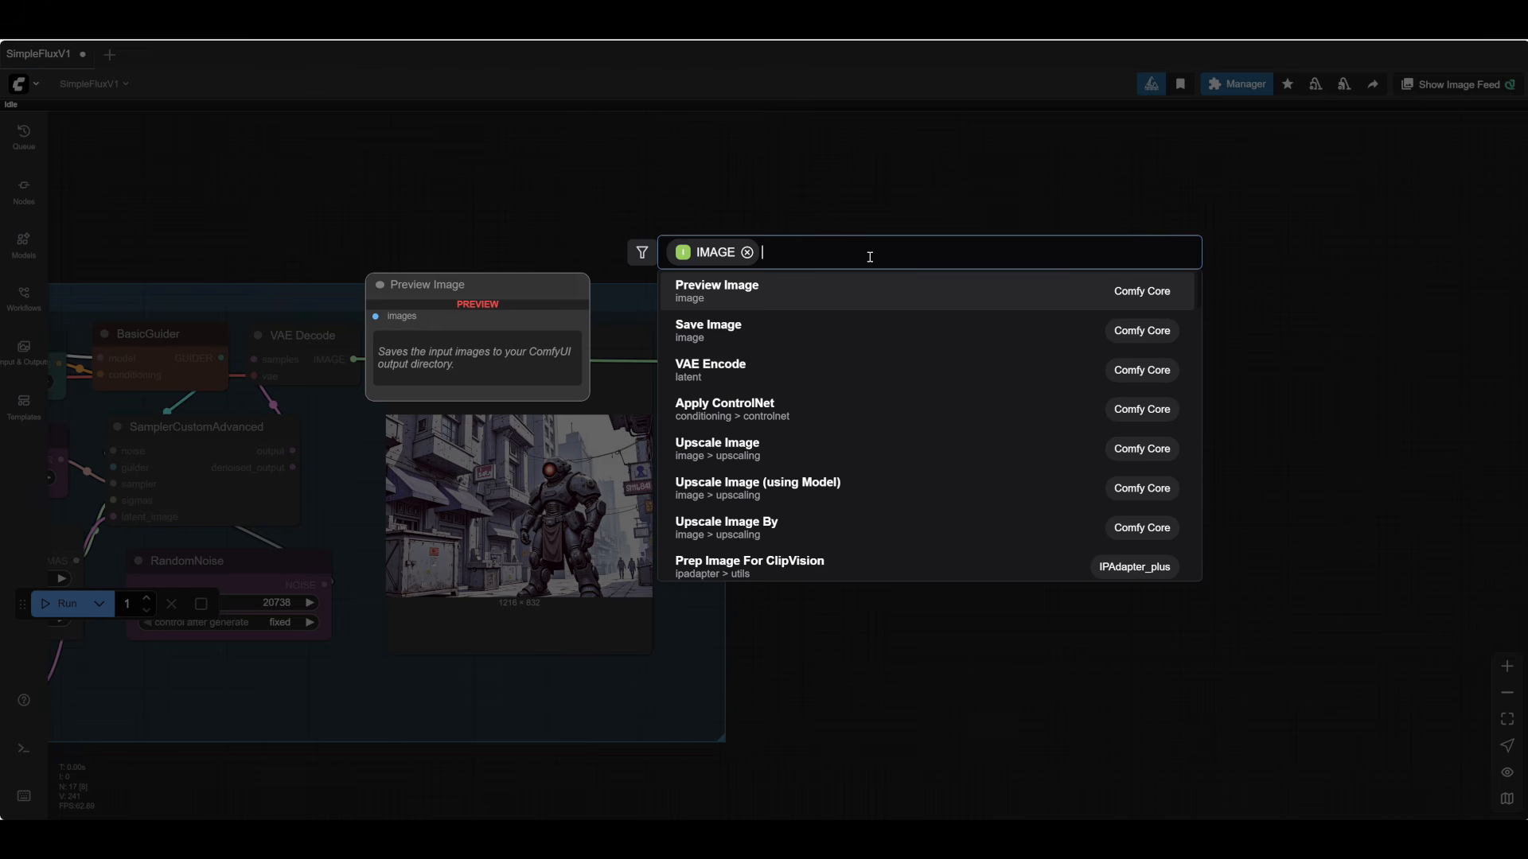
{"action": "type", "text": "upscale"}
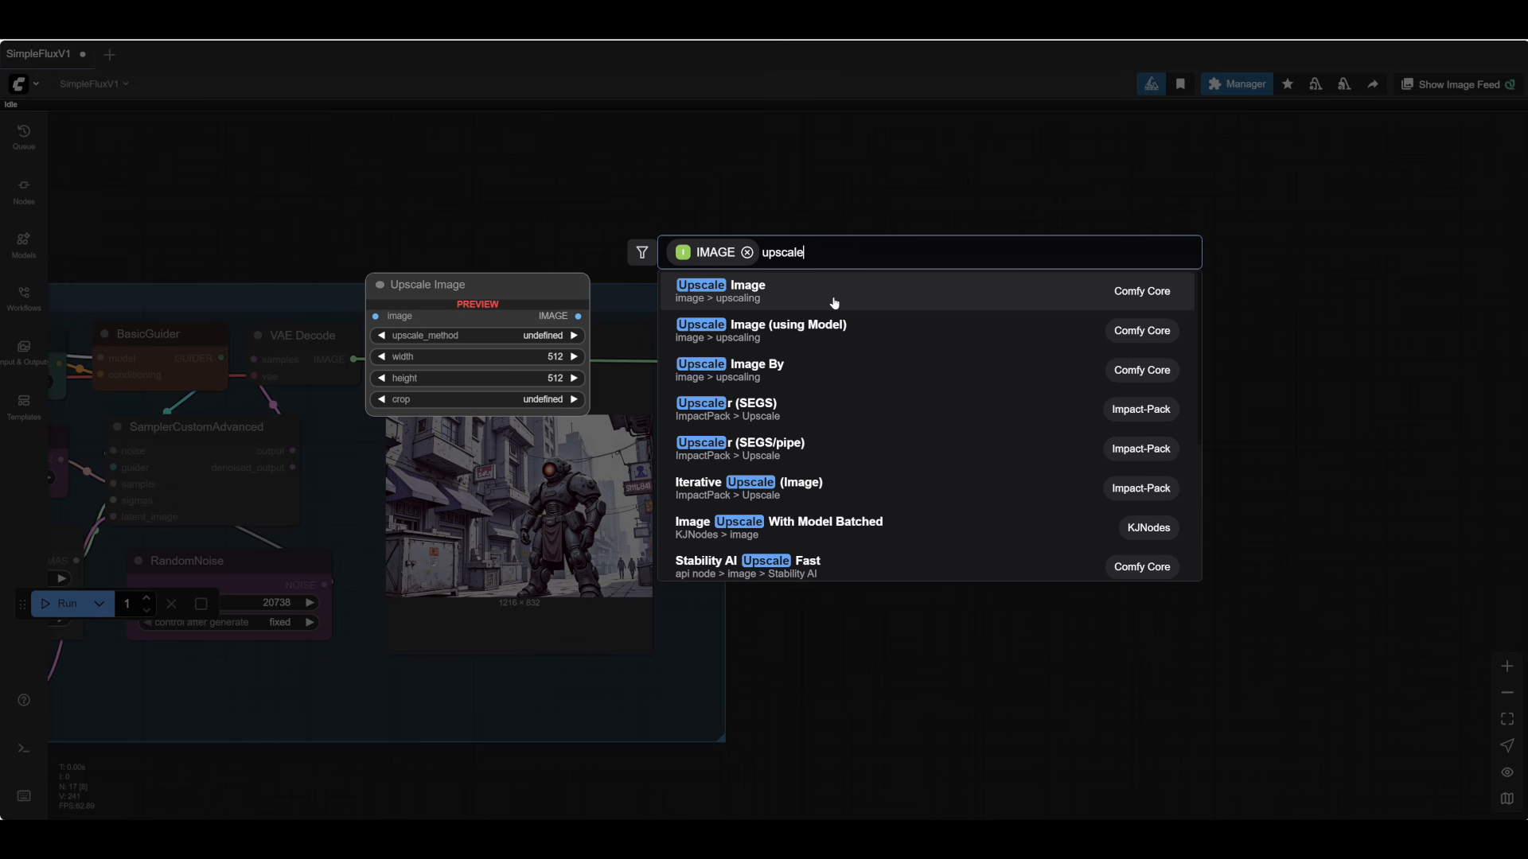
{"action": "left_click", "coordinate": [861, 330]}
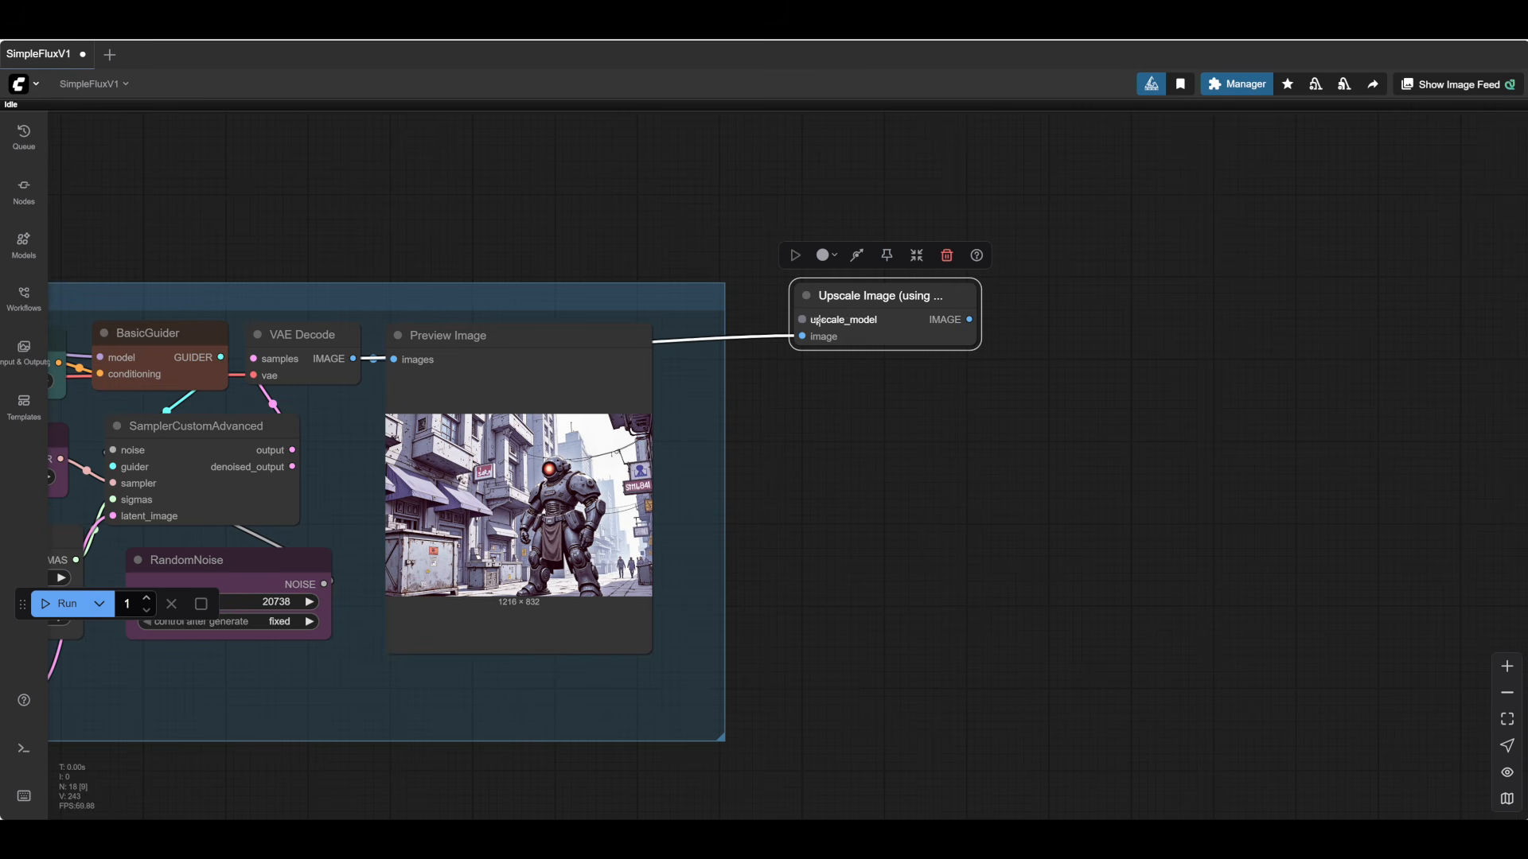
- Add an UpscaleModelLoader node connected to the upscale_model input and arrange it above the Upscale Image node
{"action": "left_click_drag", "start_coordinate": [802, 319], "coordinate": [751, 168]}
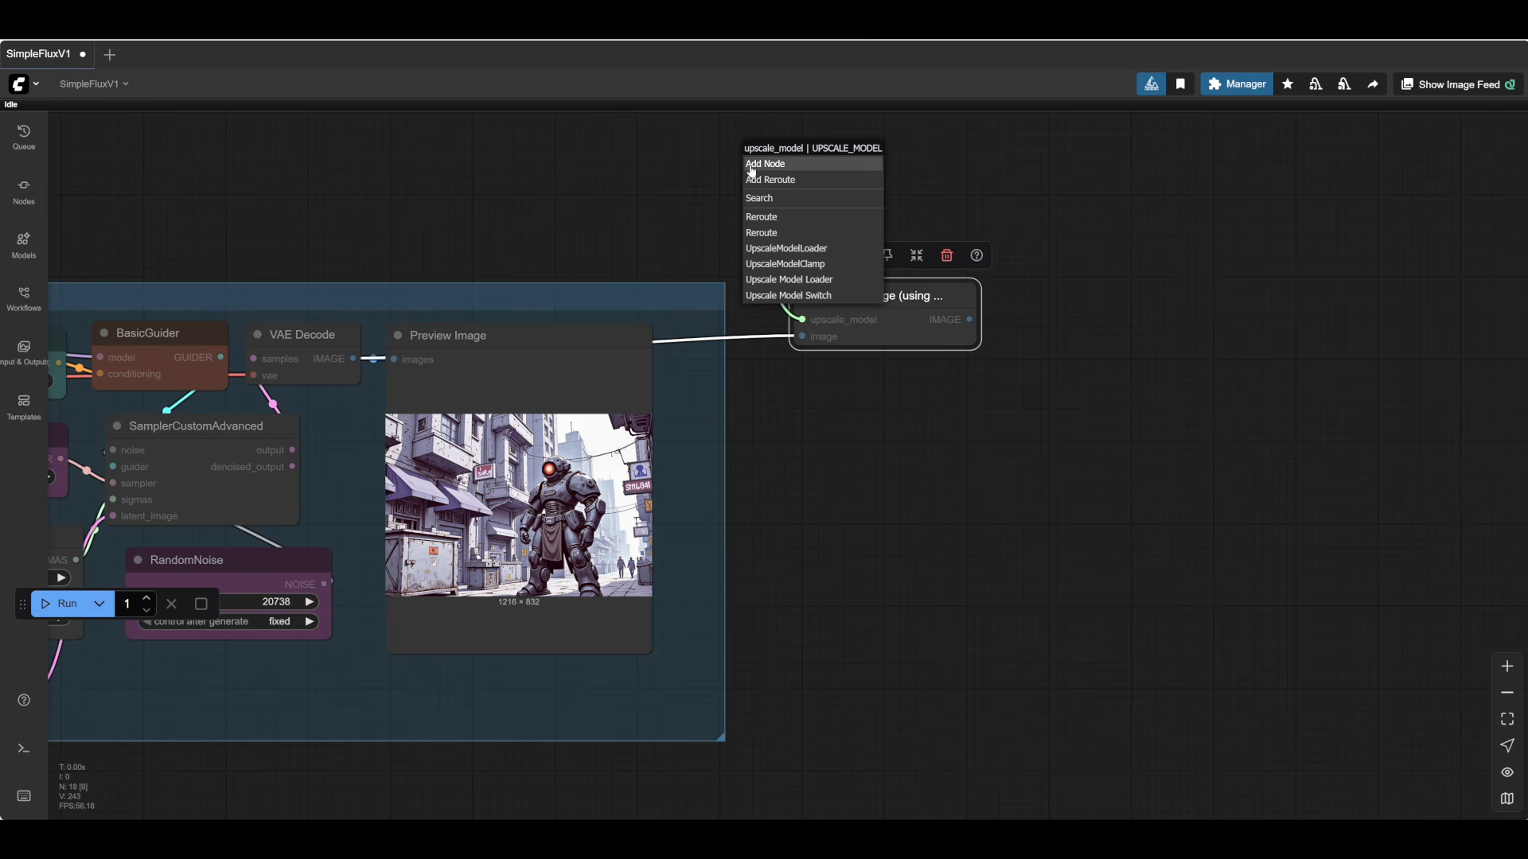
{"action": "left_click", "coordinate": [764, 249]}
{"action": "left_click_drag", "start_coordinate": [856, 174], "coordinate": [856, 218]}
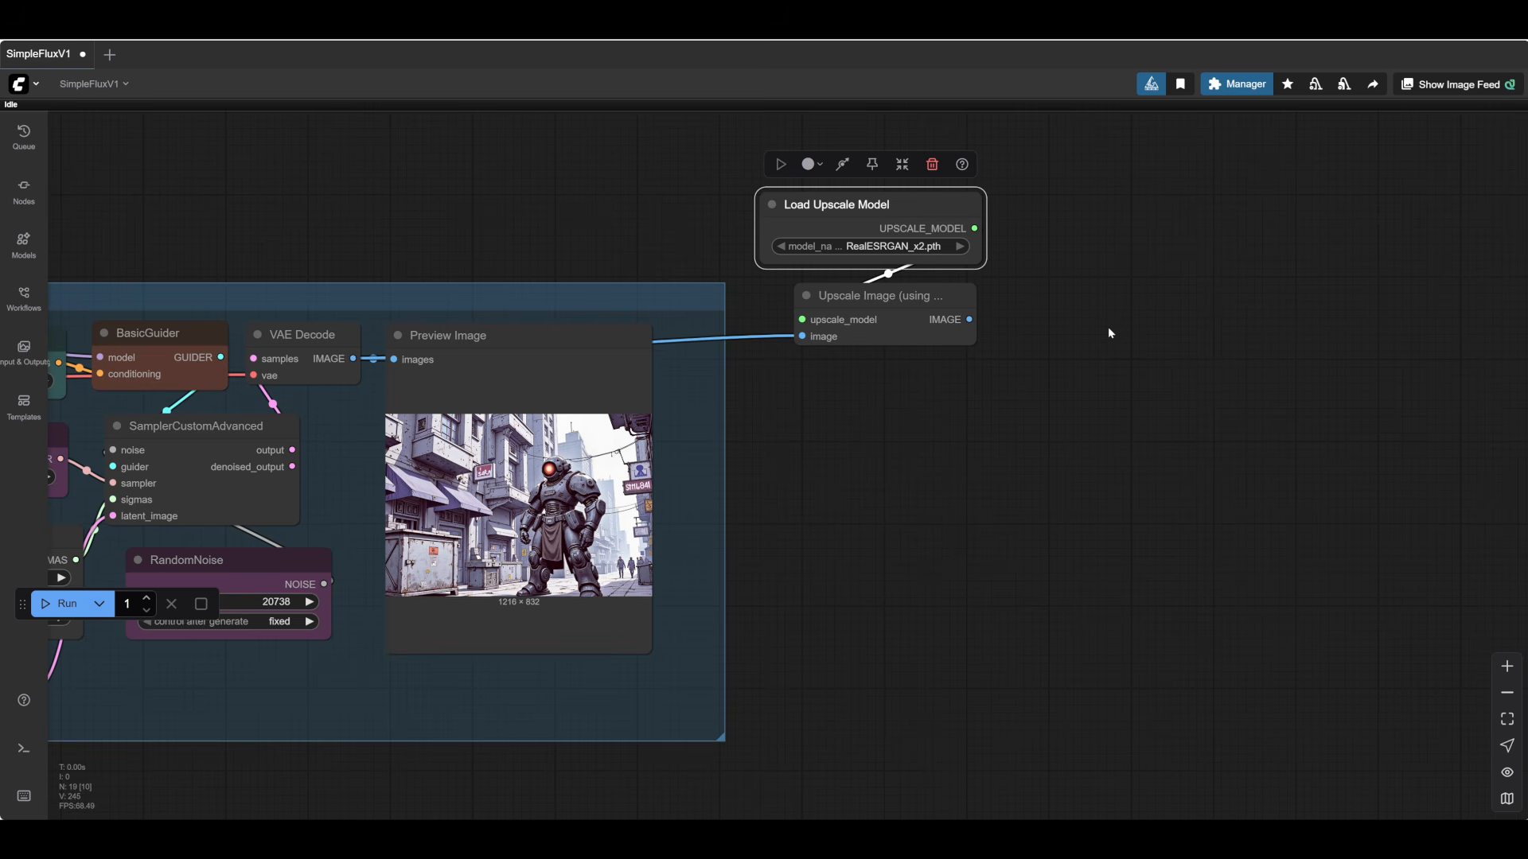
{"action": "left_click_drag", "start_coordinate": [892, 299], "coordinate": [915, 391]}
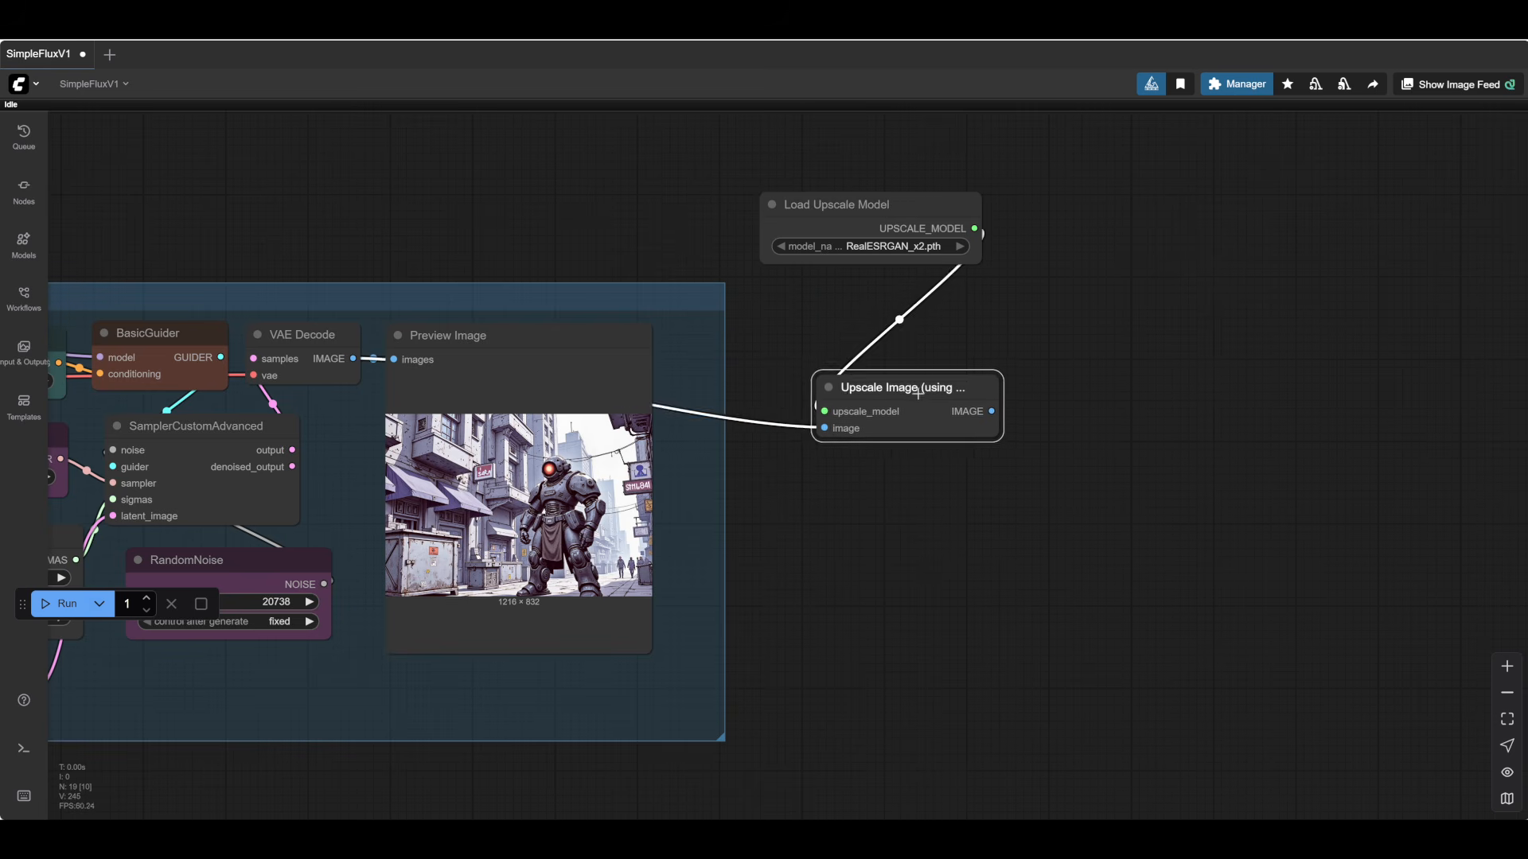
{"action": "left_click_drag", "start_coordinate": [1079, 493], "coordinate": [915, 422]}
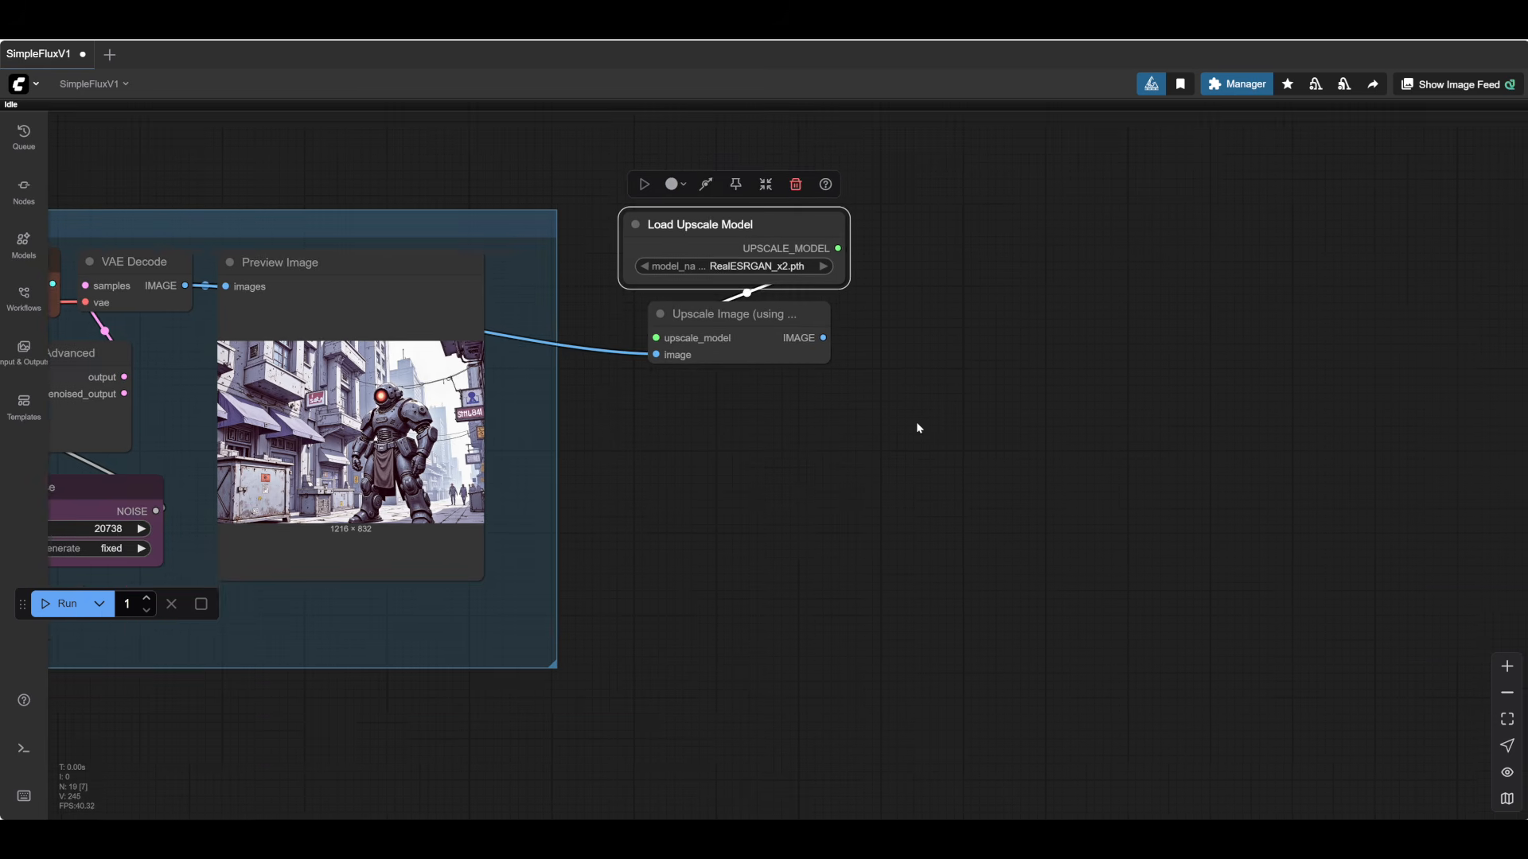
- Add the ColorCorrect node from post-processing-nodes, fed by the Upscale Image node's output
{"action": "scroll", "coordinate": [915, 422], "scroll_direction": "up", "scroll_amount": 4}
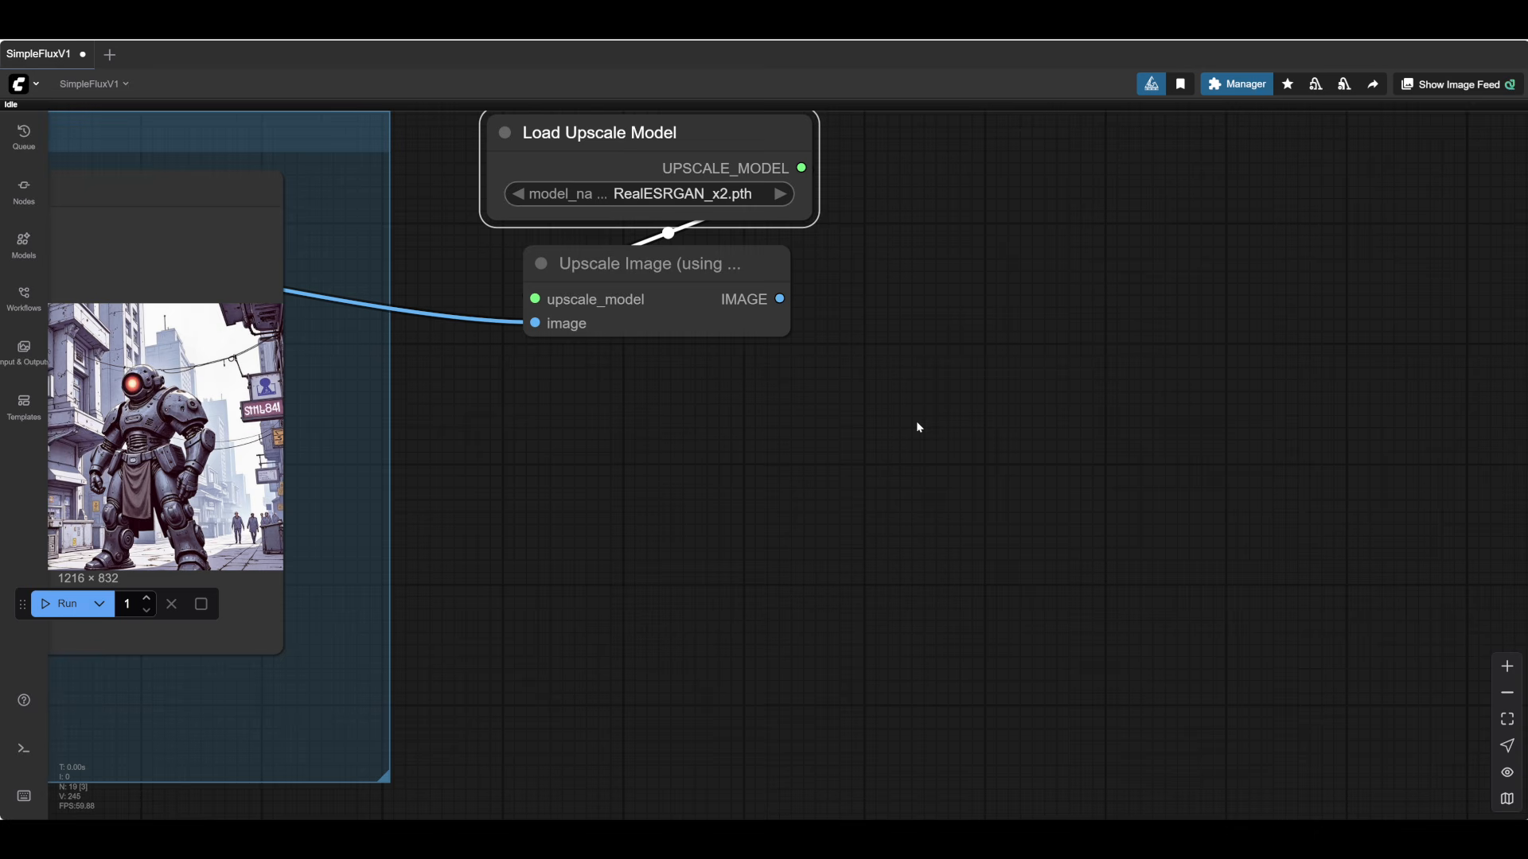
{"action": "left_click_drag", "start_coordinate": [780, 298], "coordinate": [748, 401]}
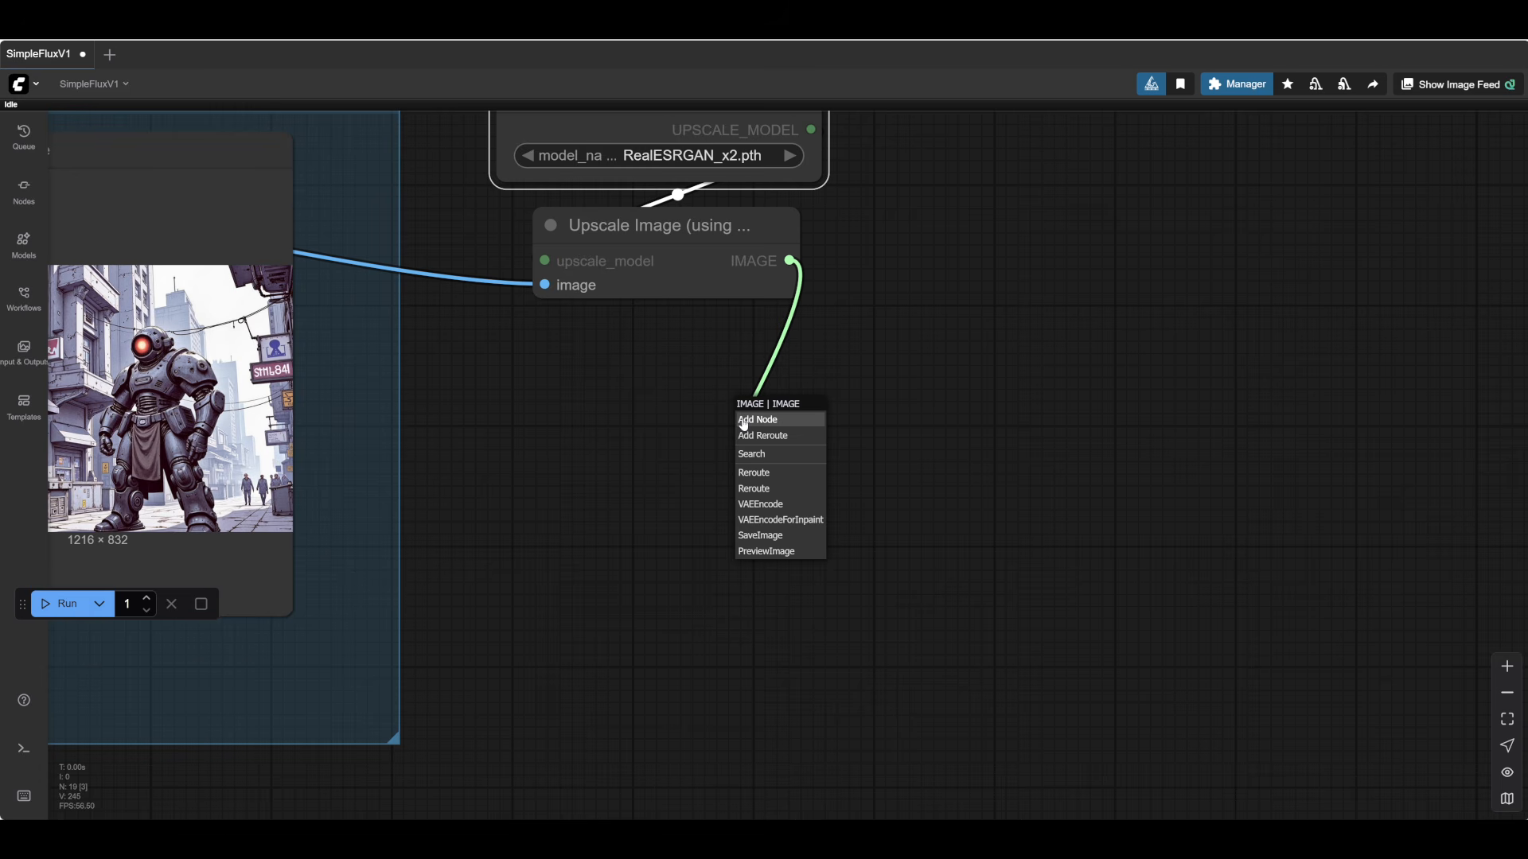
{"action": "left_click", "coordinate": [745, 453]}
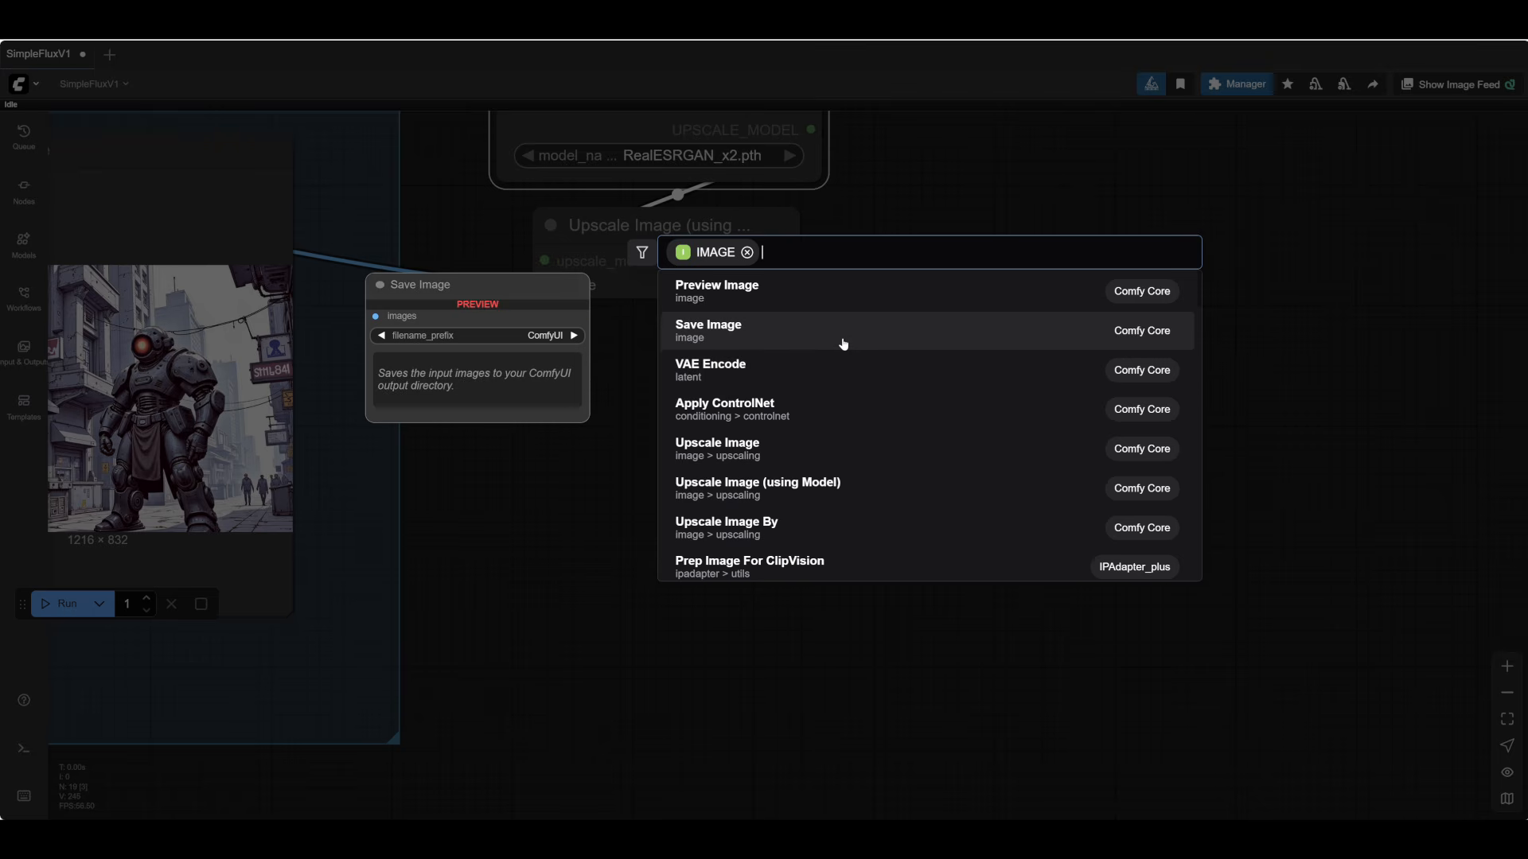
{"action": "type", "text": "correct"}
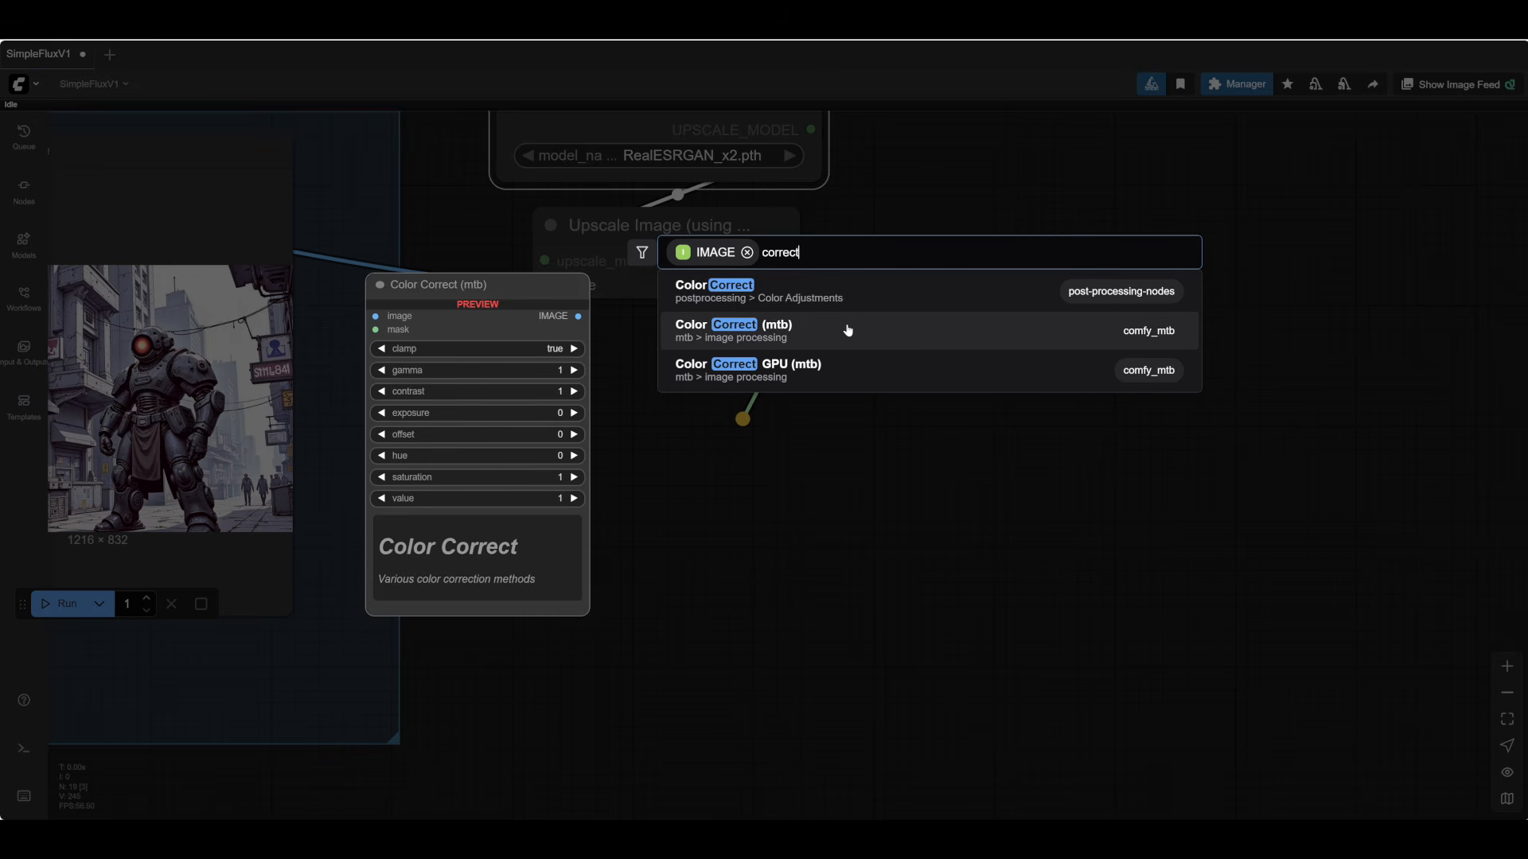
{"action": "left_click", "coordinate": [849, 291]}
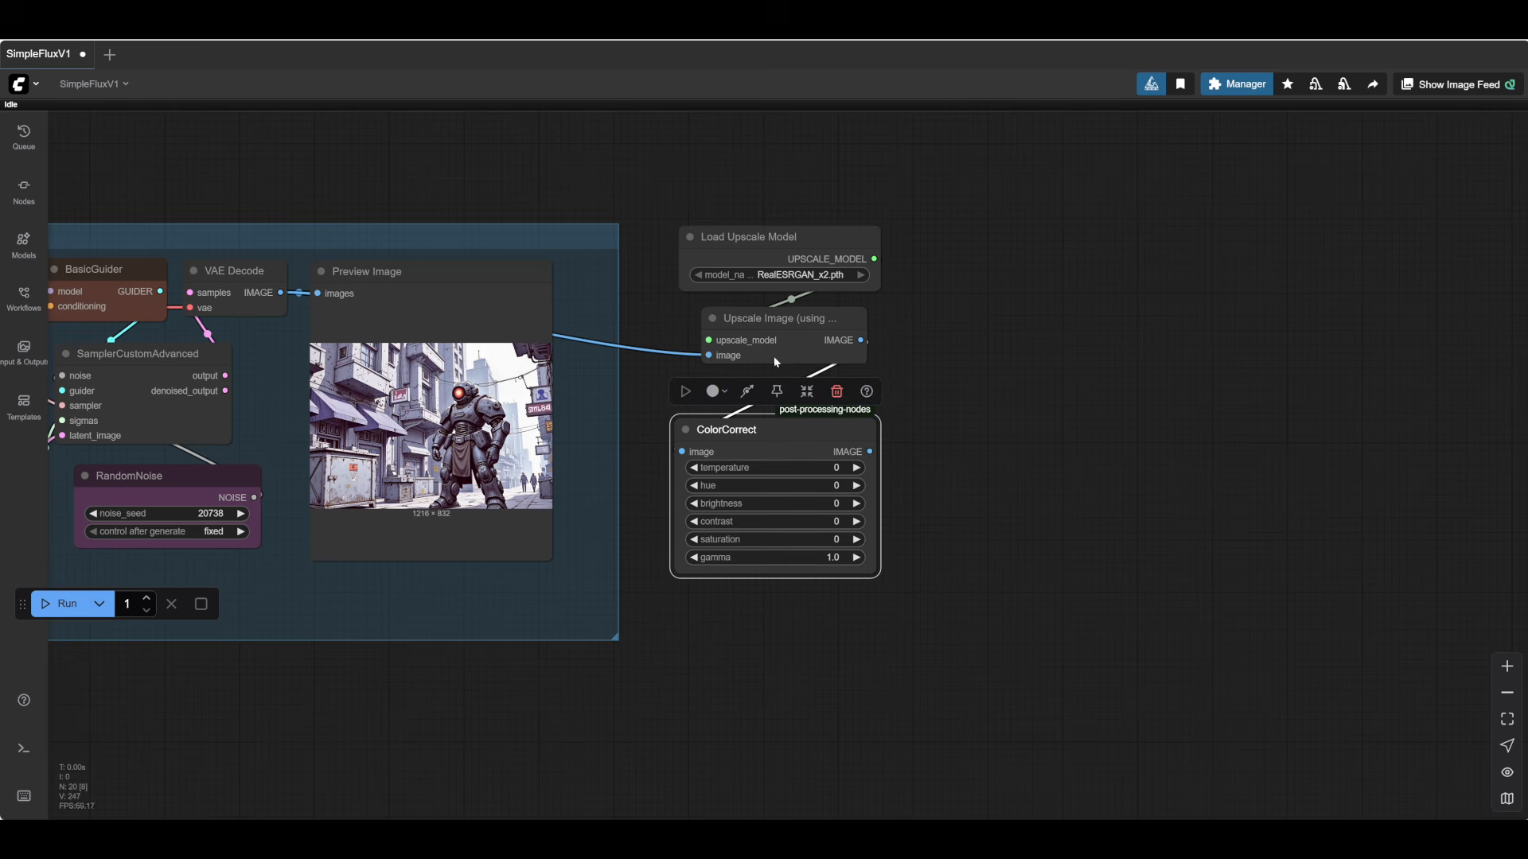
- Line up the Load Upscale Model and Upscale Image nodes in a compact column above the ColorCorrect node
{"action": "left_click_drag", "start_coordinate": [765, 328], "coordinate": [763, 335]}
{"action": "left_click_drag", "start_coordinate": [777, 235], "coordinate": [771, 249]}
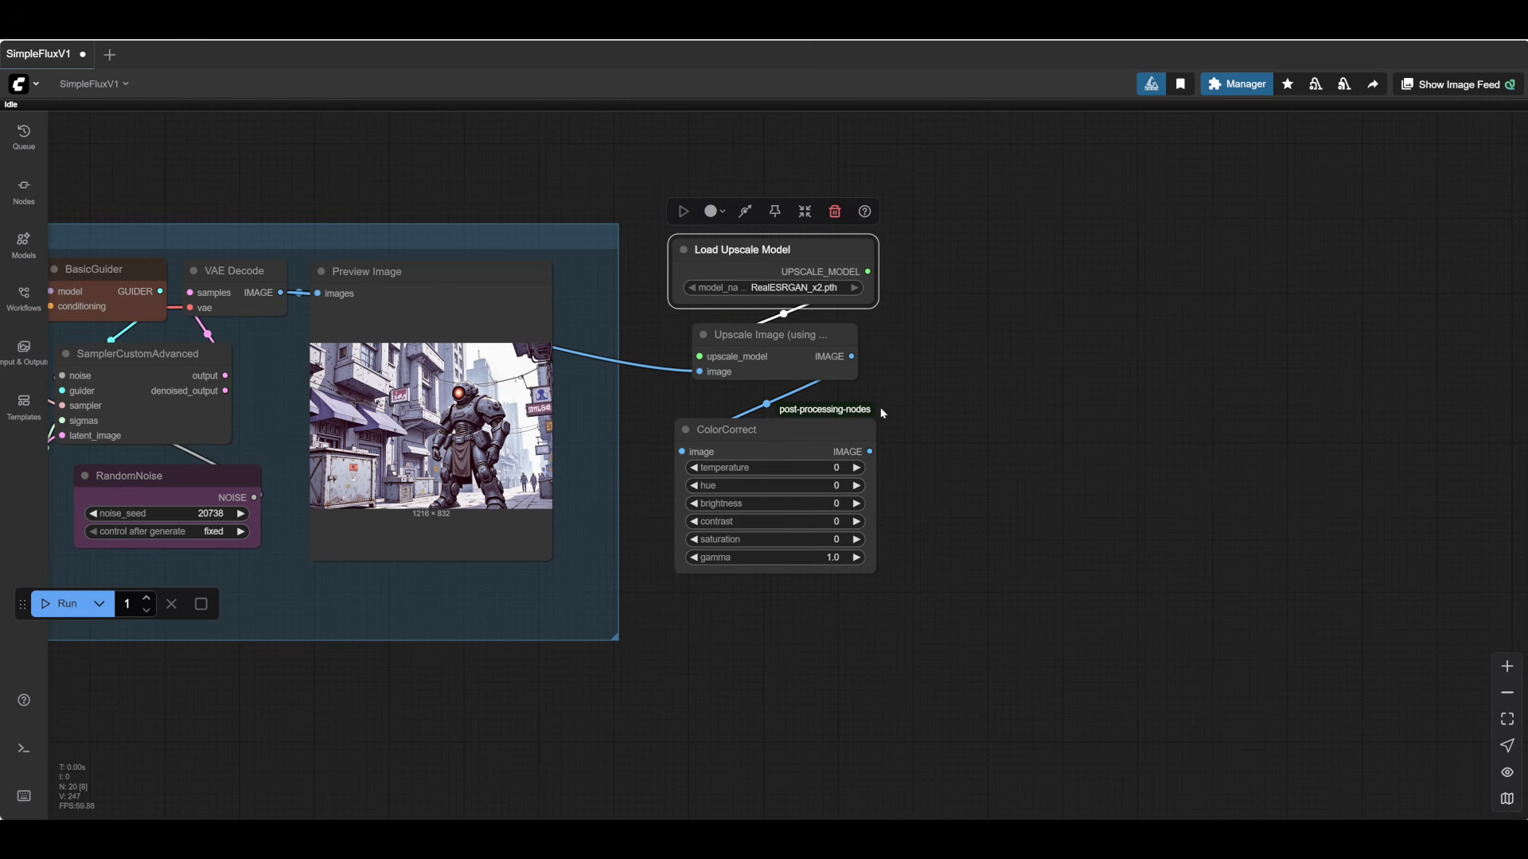
{"action": "left_click_drag", "start_coordinate": [777, 336], "coordinate": [773, 347]}
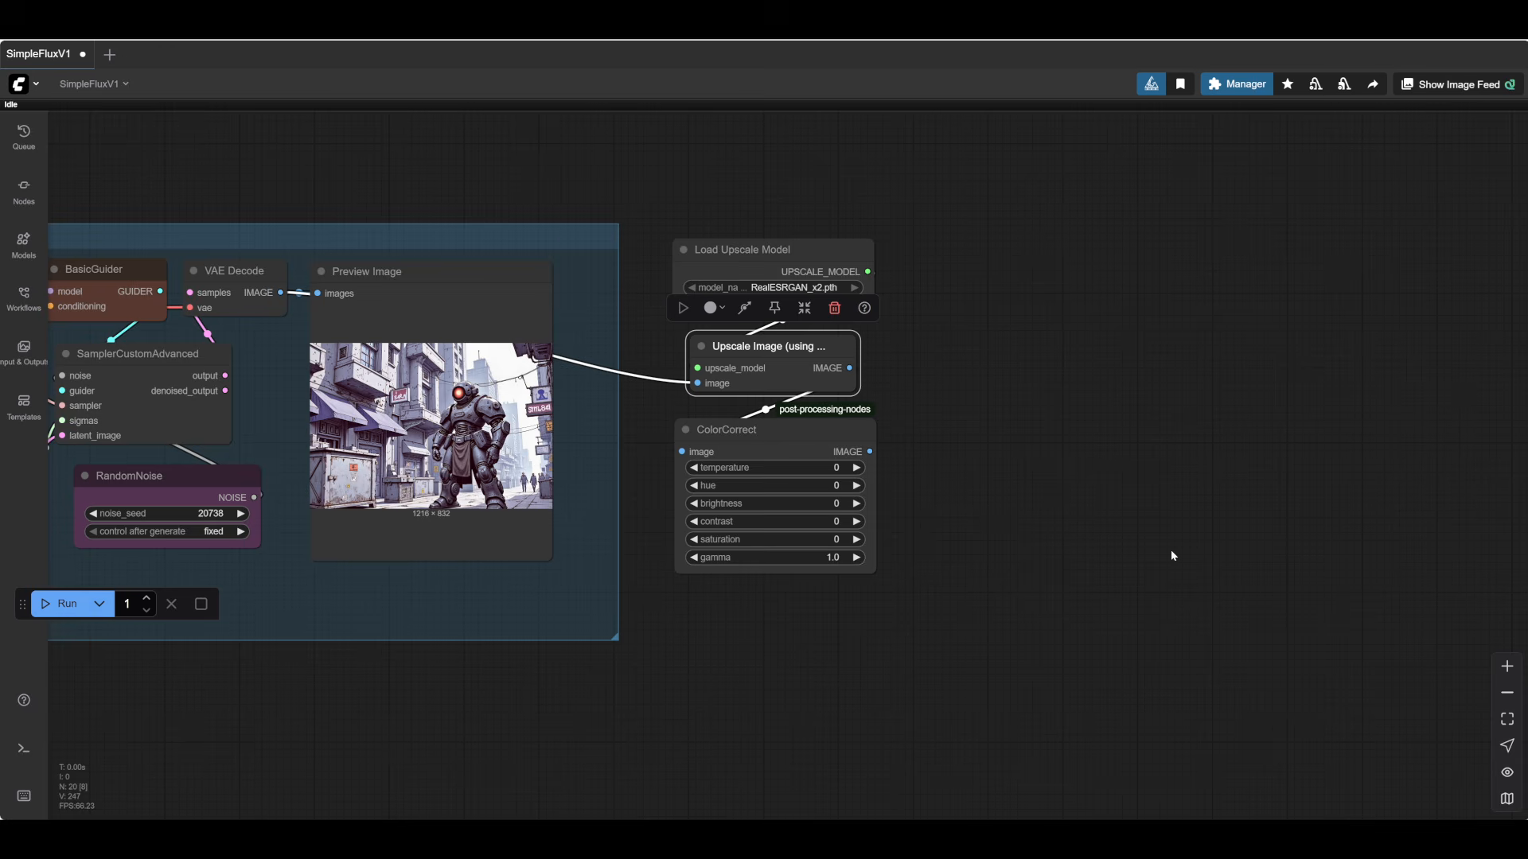
- Create a new group on the empty canvas above the upscale nodes and title it Upscale
{"action": "scroll", "coordinate": [1116, 640], "scroll_direction": "down", "scroll_amount": 2}
{"action": "scroll", "coordinate": [778, 256], "scroll_direction": "down", "scroll_amount": 1}
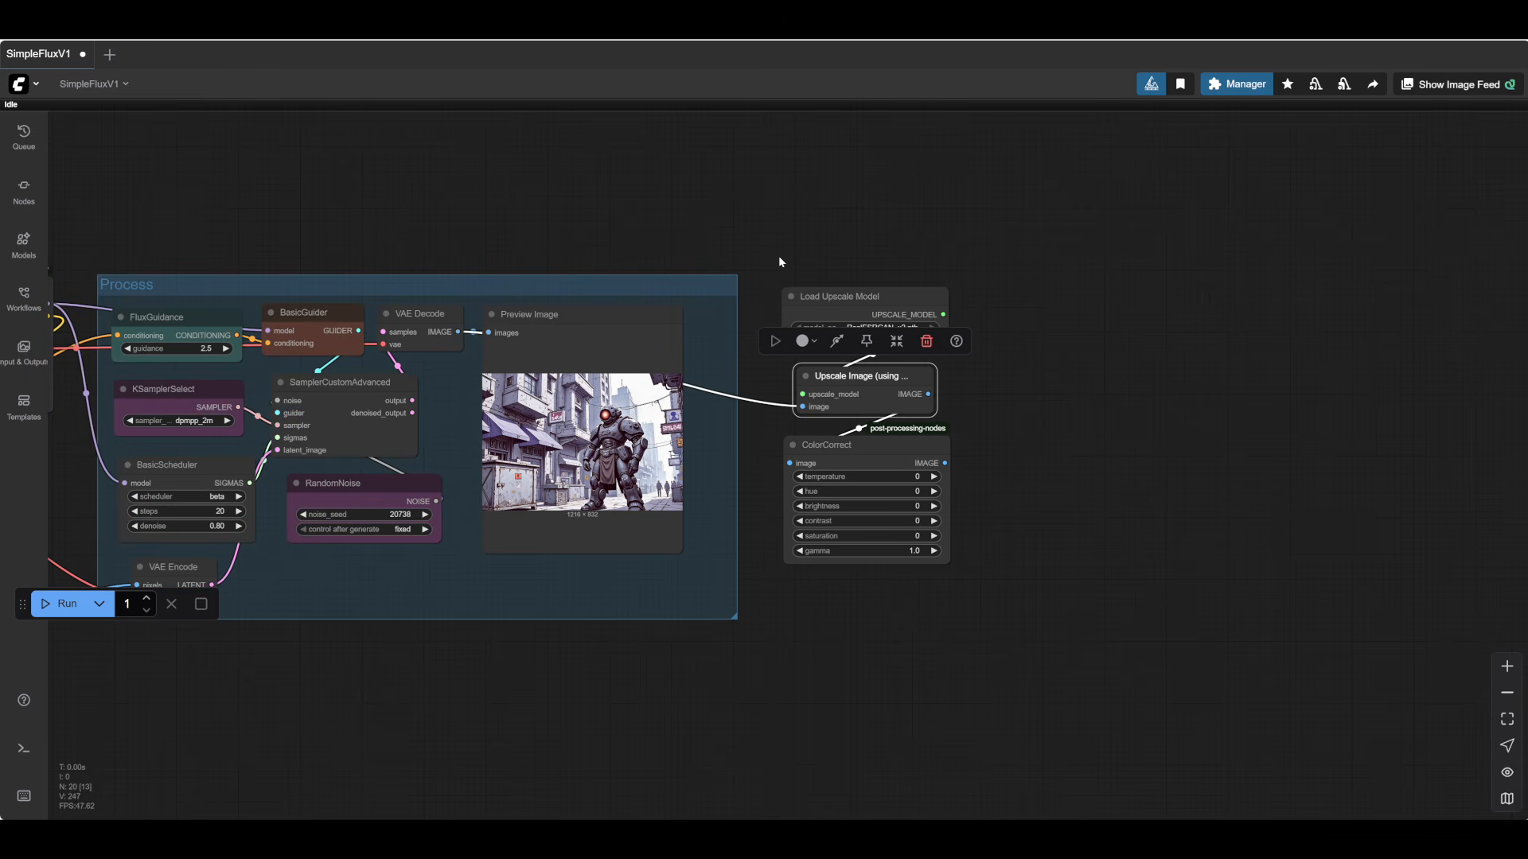
{"action": "right_click", "coordinate": [809, 183]}
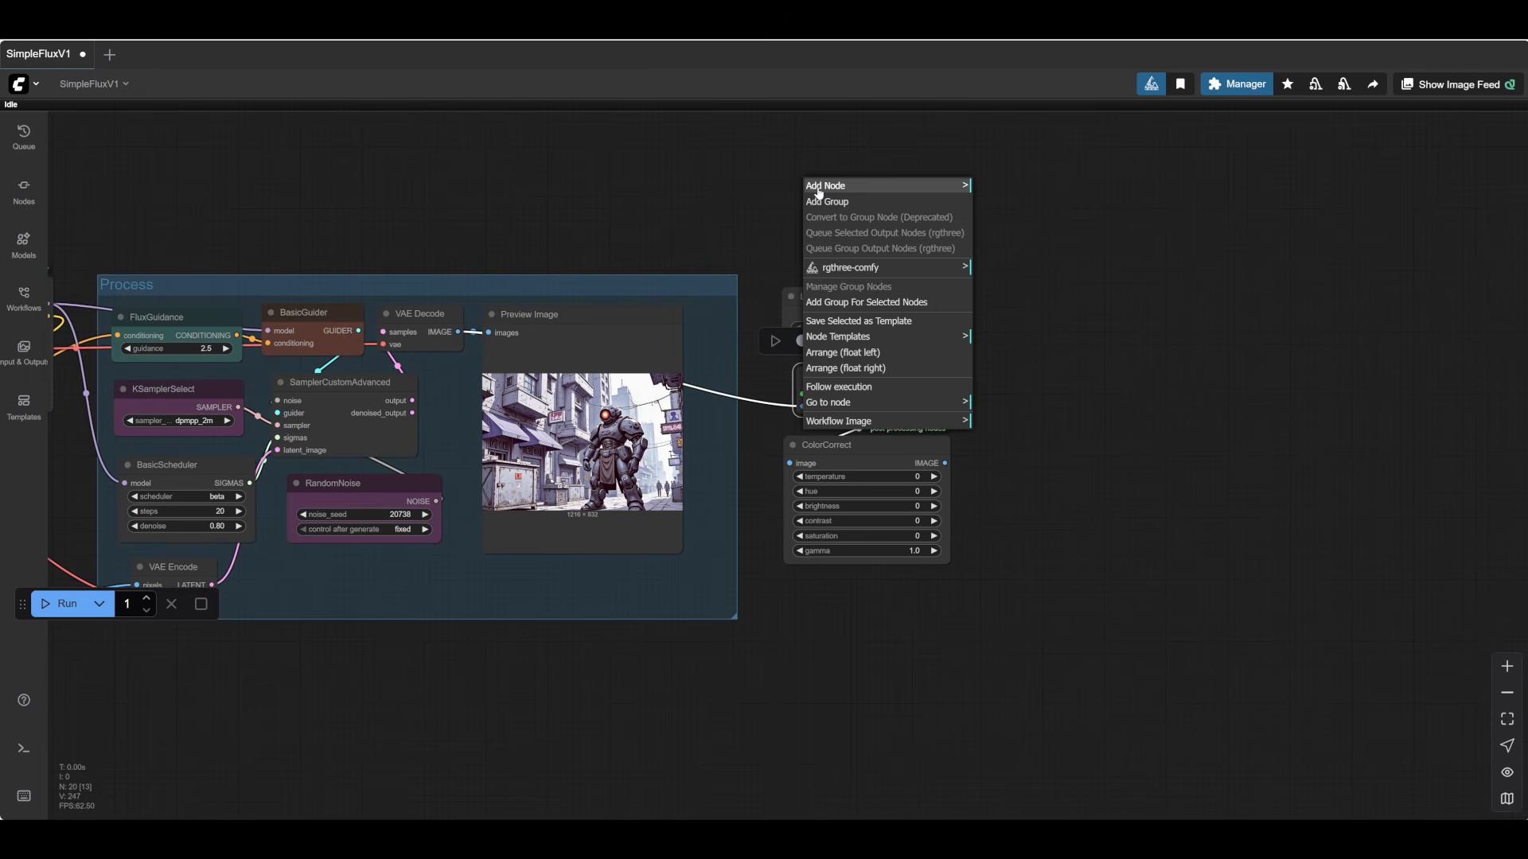
{"action": "left_click", "coordinate": [820, 191]}
{"action": "left_click_drag", "start_coordinate": [1432, 633], "coordinate": [1373, 626]}
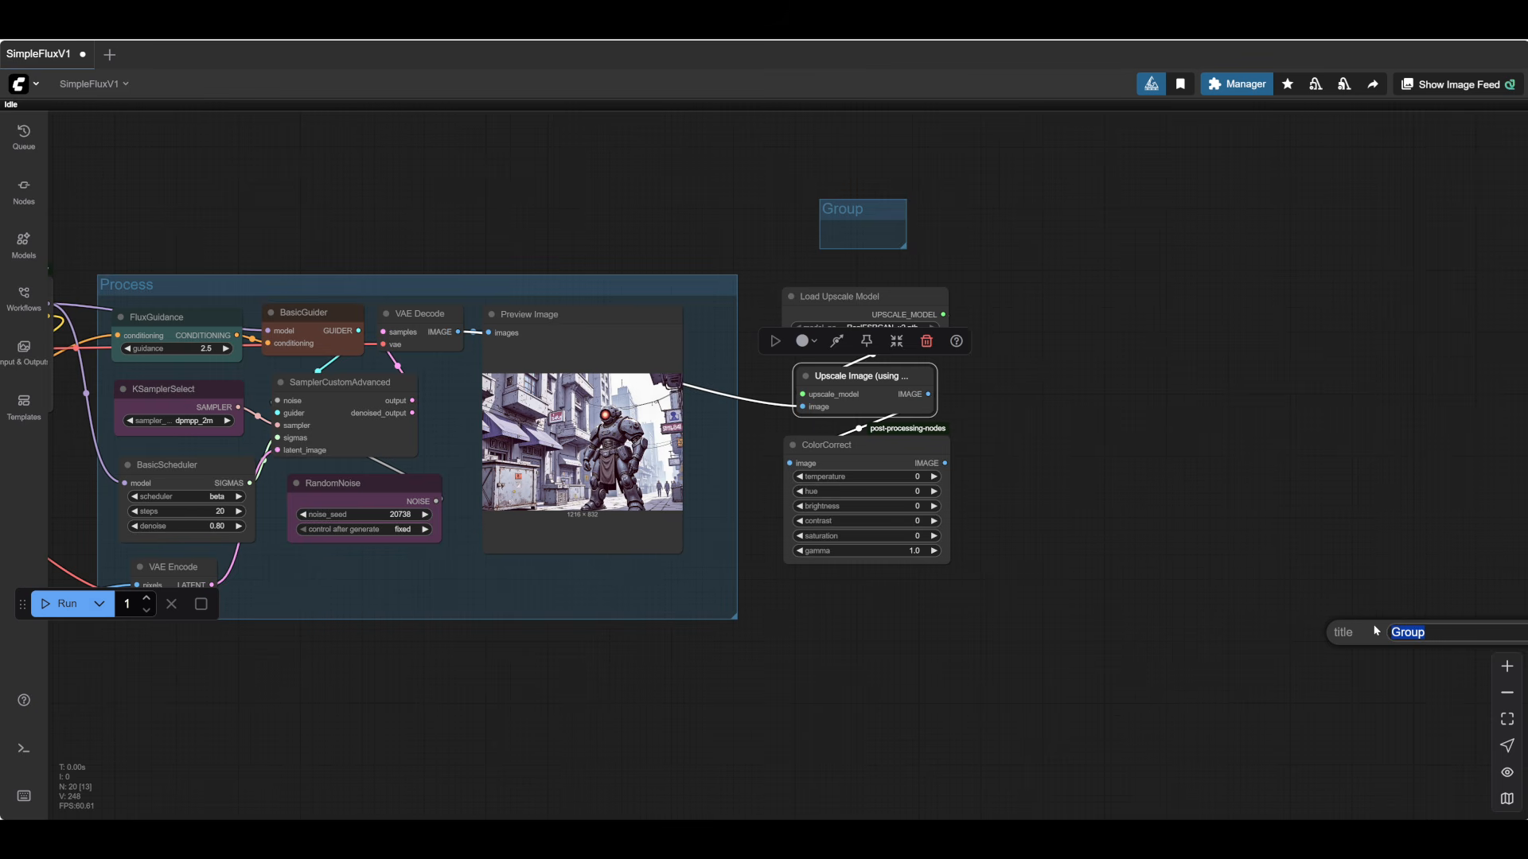
{"action": "type", "text": "Upscale"}
{"action": "key", "text": "Return"}
- Stretch the Upscale group over the three new nodes, fit it to them, and align it beside the Process group
{"action": "left_click_drag", "start_coordinate": [905, 247], "coordinate": [938, 704]}
{"action": "right_click", "coordinate": [881, 479]}
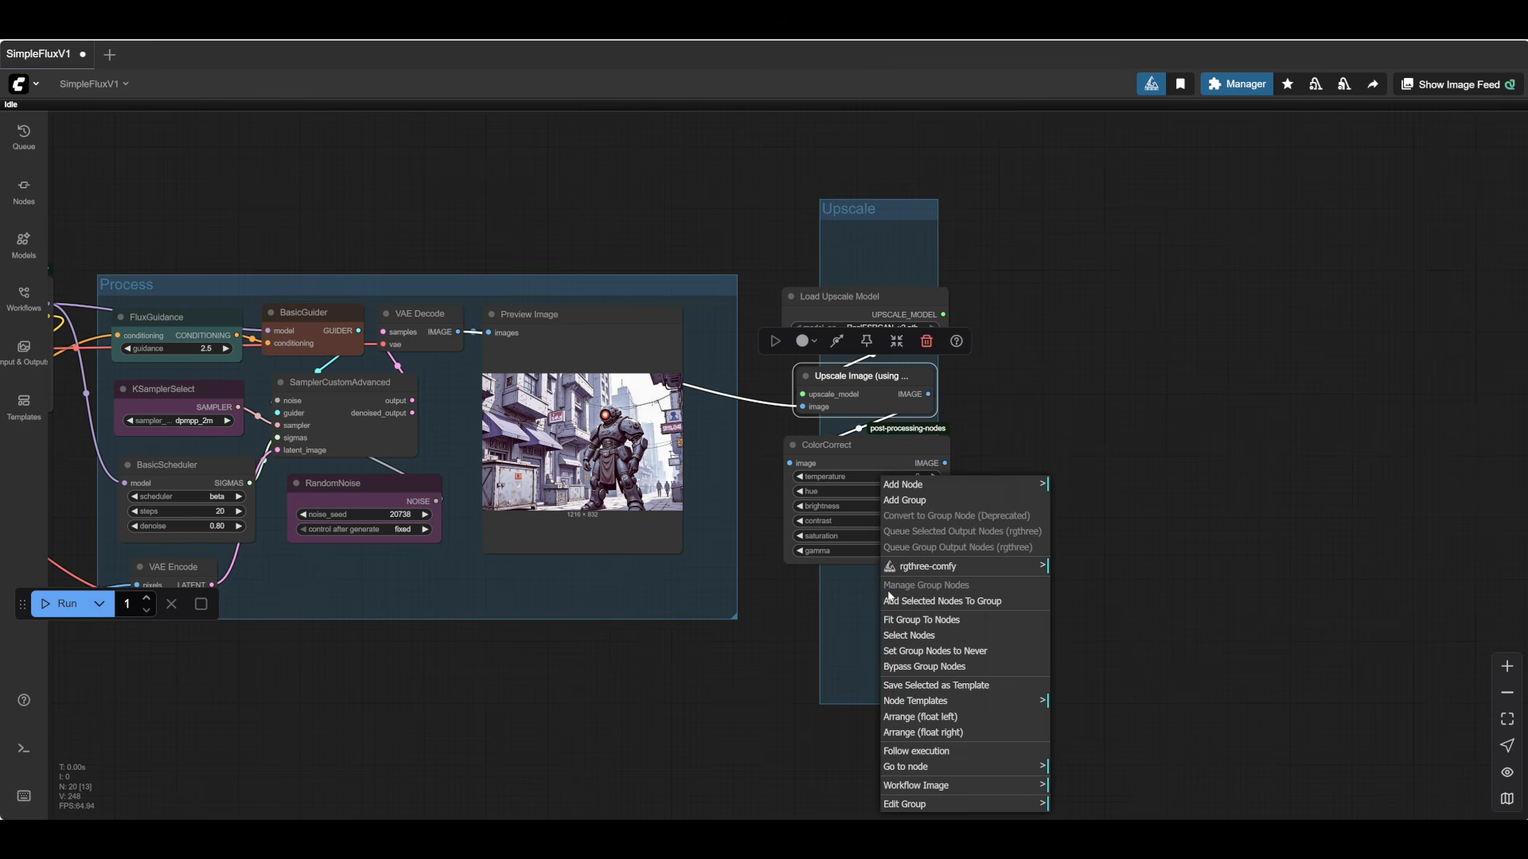
{"action": "left_click", "coordinate": [895, 619]}
{"action": "left_click_drag", "start_coordinate": [886, 270], "coordinate": [869, 290]}
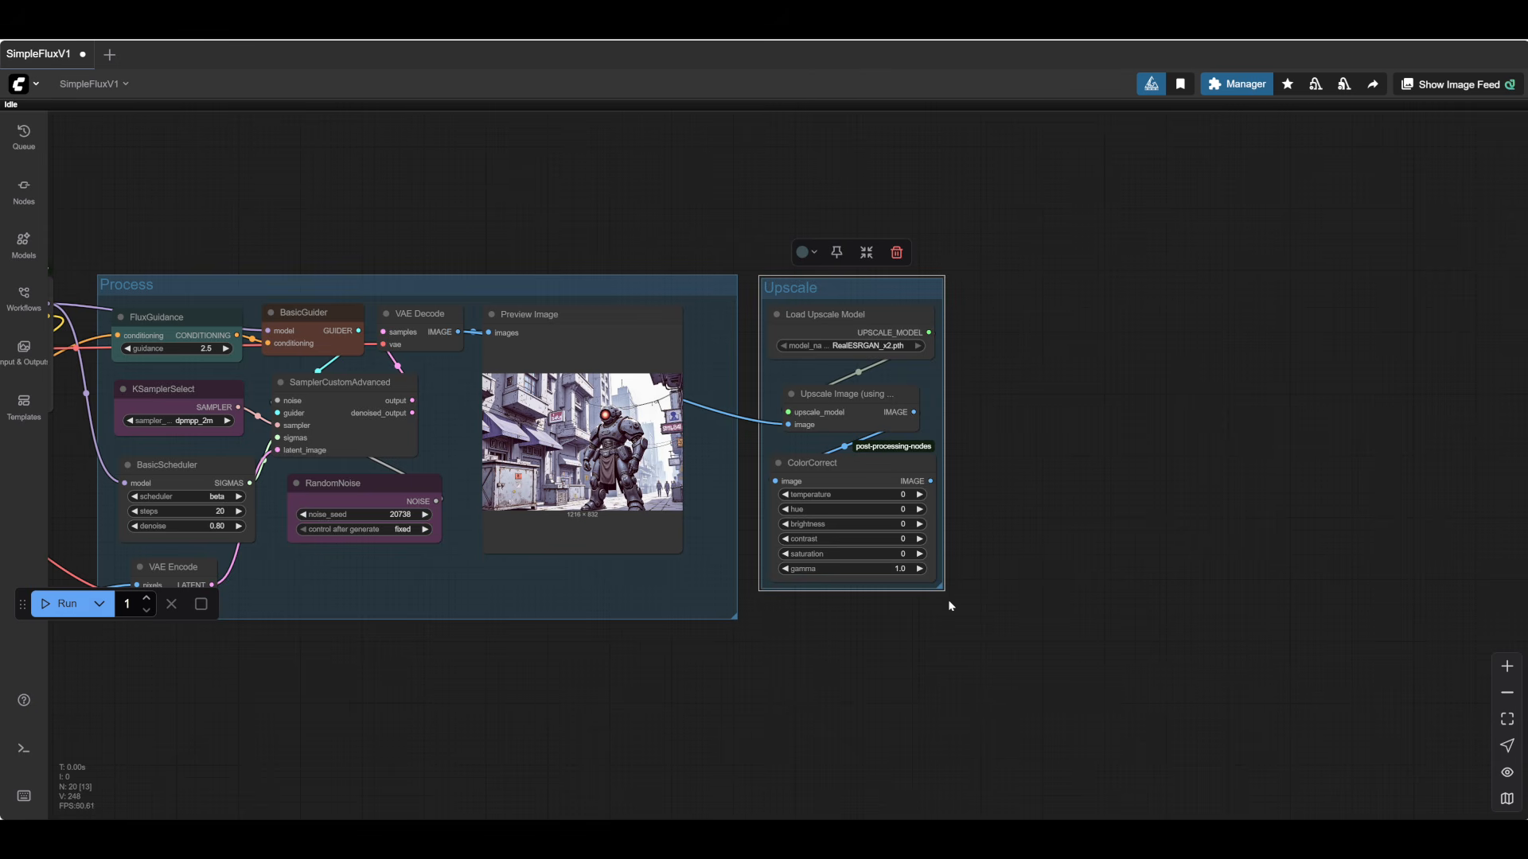
- Extend the Upscale group downward so its lower edge lines up with the Process group
{"action": "left_click_drag", "start_coordinate": [941, 588], "coordinate": [942, 613]}
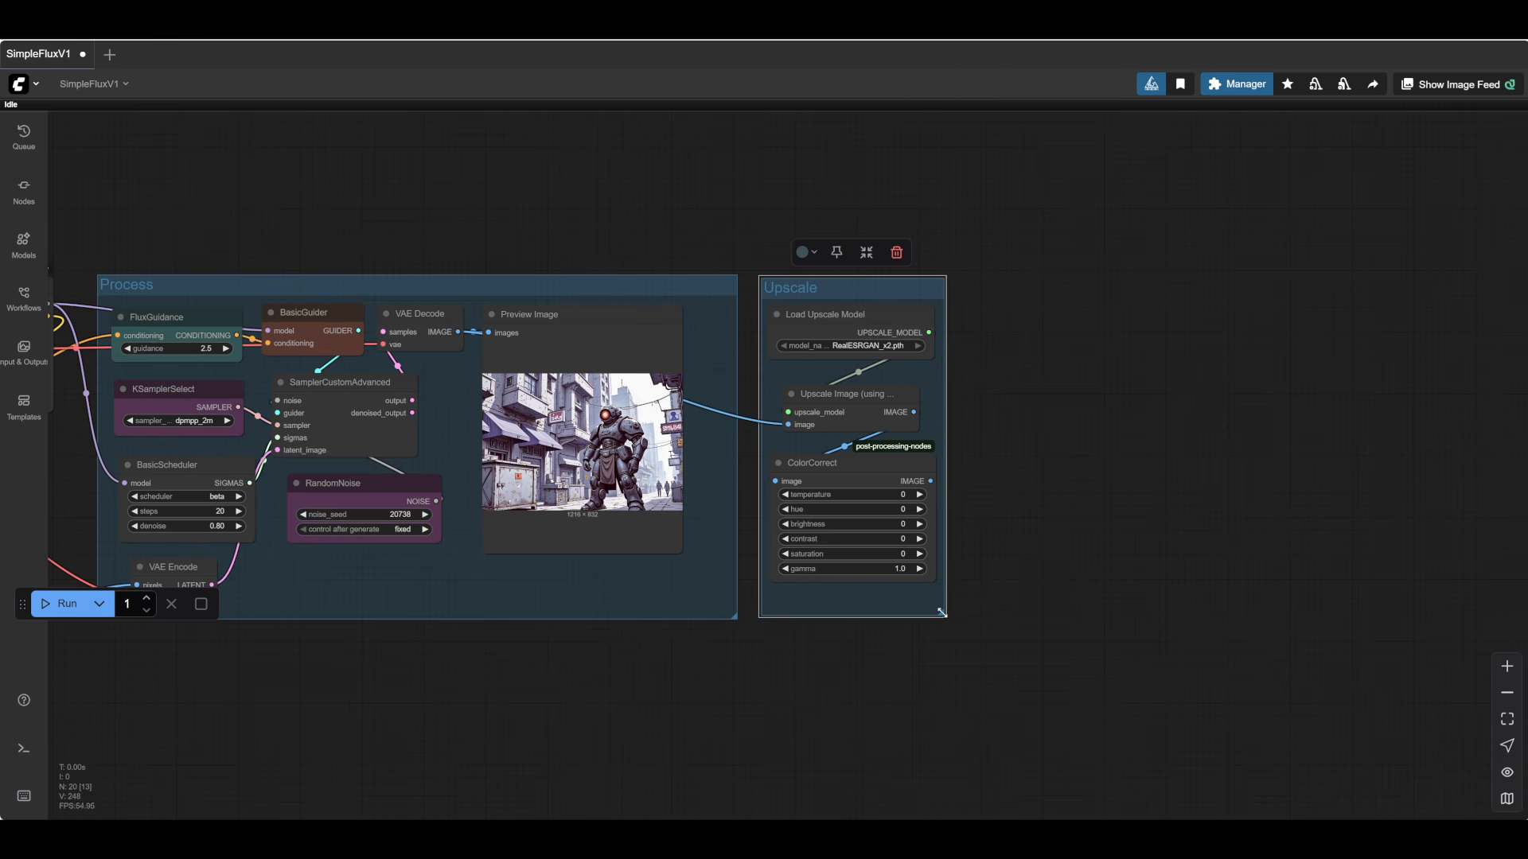
{"action": "left_click_drag", "start_coordinate": [562, 701], "coordinate": [825, 665]}
{"action": "scroll", "coordinate": [732, 743], "scroll_direction": "down", "scroll_amount": 2}
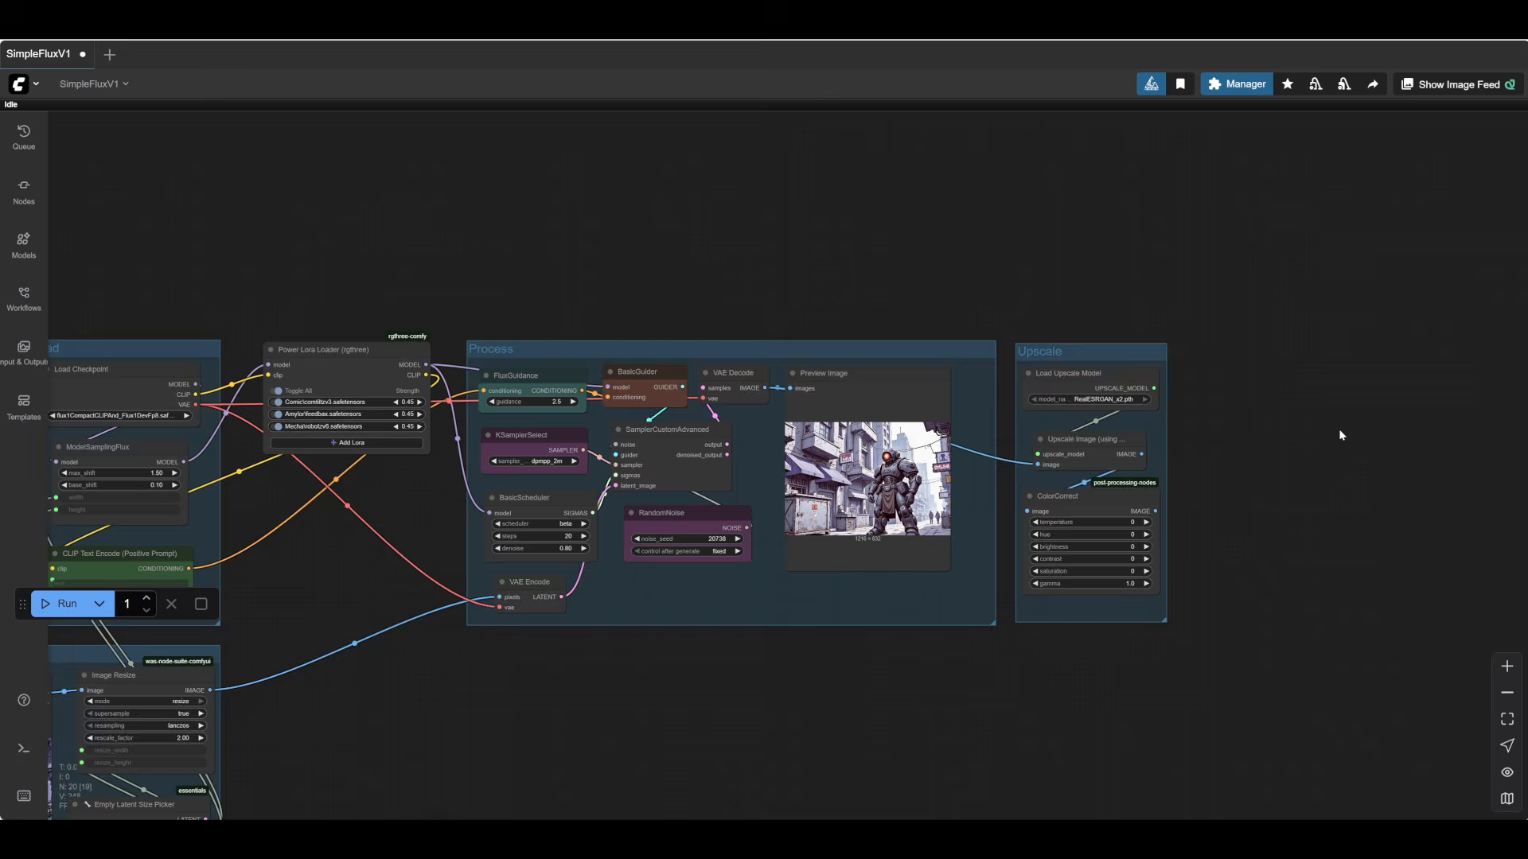
- Save the Process group and all of its nodes as a node template named SimpleProcess
{"action": "left_click_drag", "start_coordinate": [1341, 435], "coordinate": [1079, 426]}
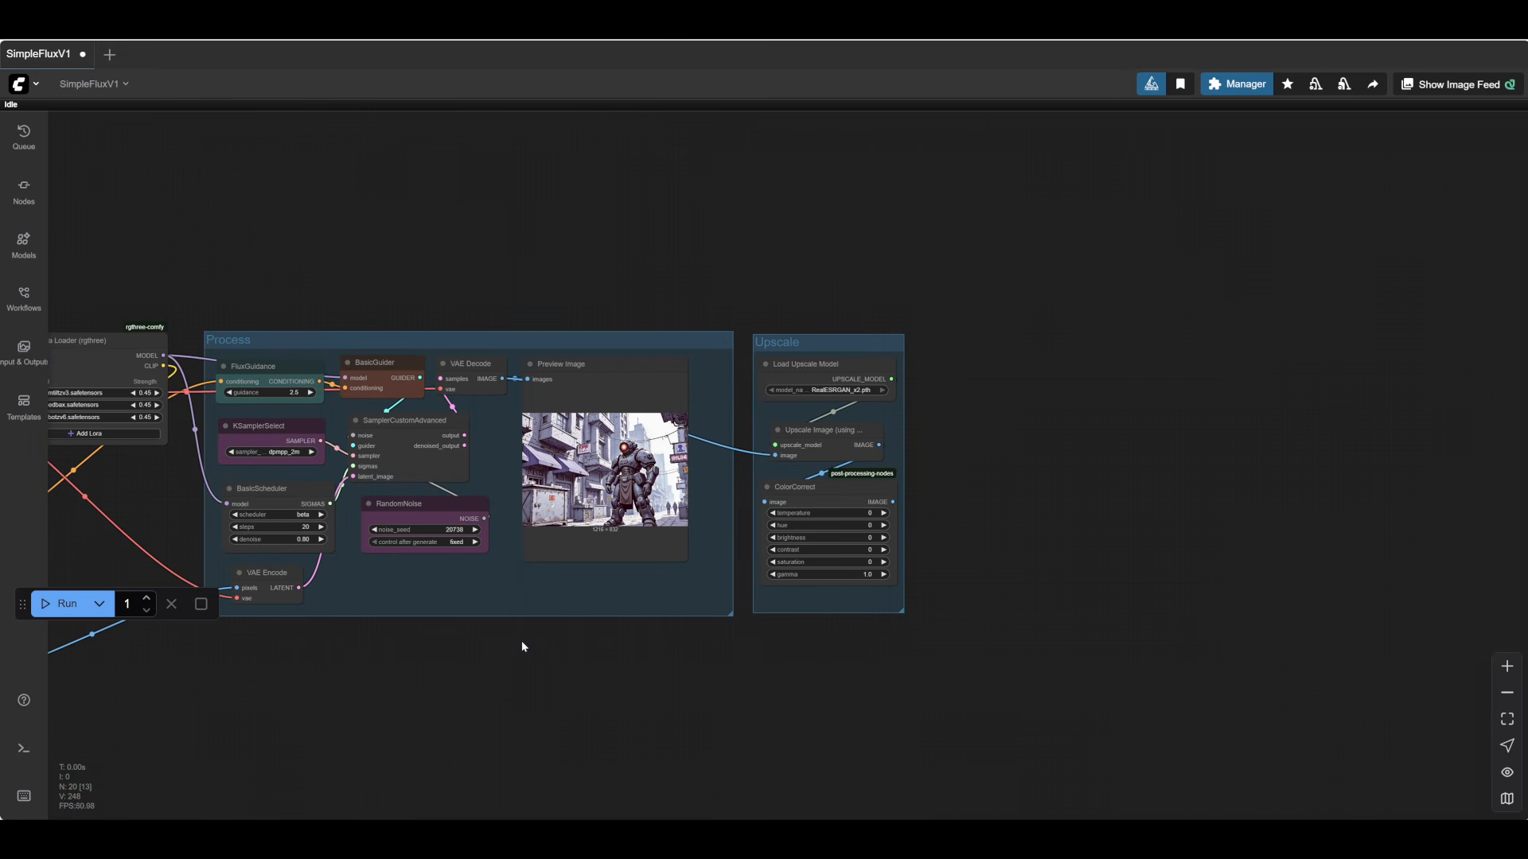
{"action": "scroll", "coordinate": [471, 669], "scroll_direction": "down", "scroll_amount": 2}
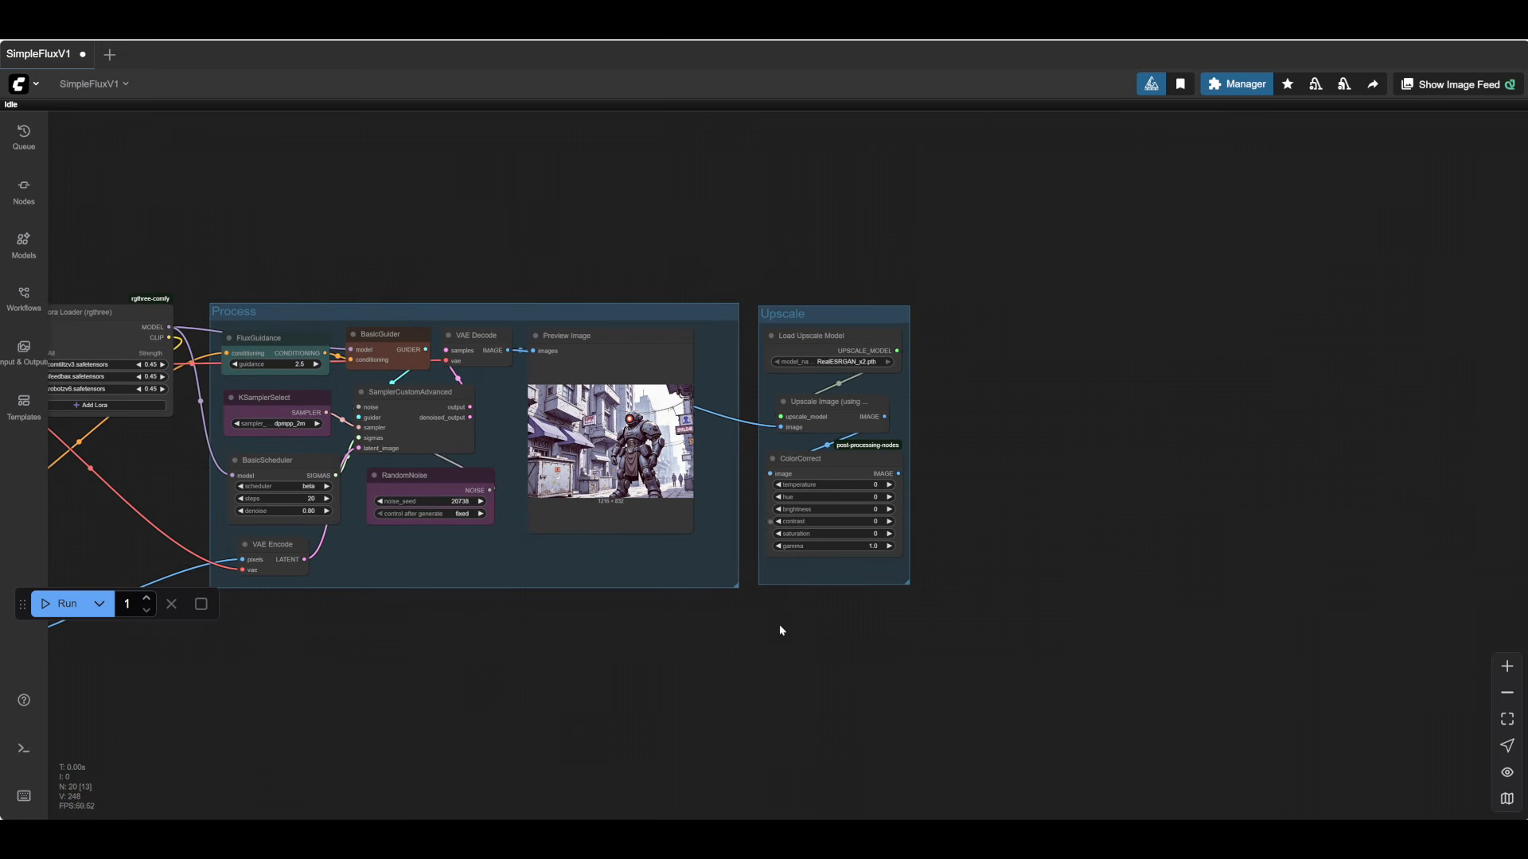
{"action": "left_click_drag", "start_coordinate": [554, 708], "coordinate": [589, 709]}
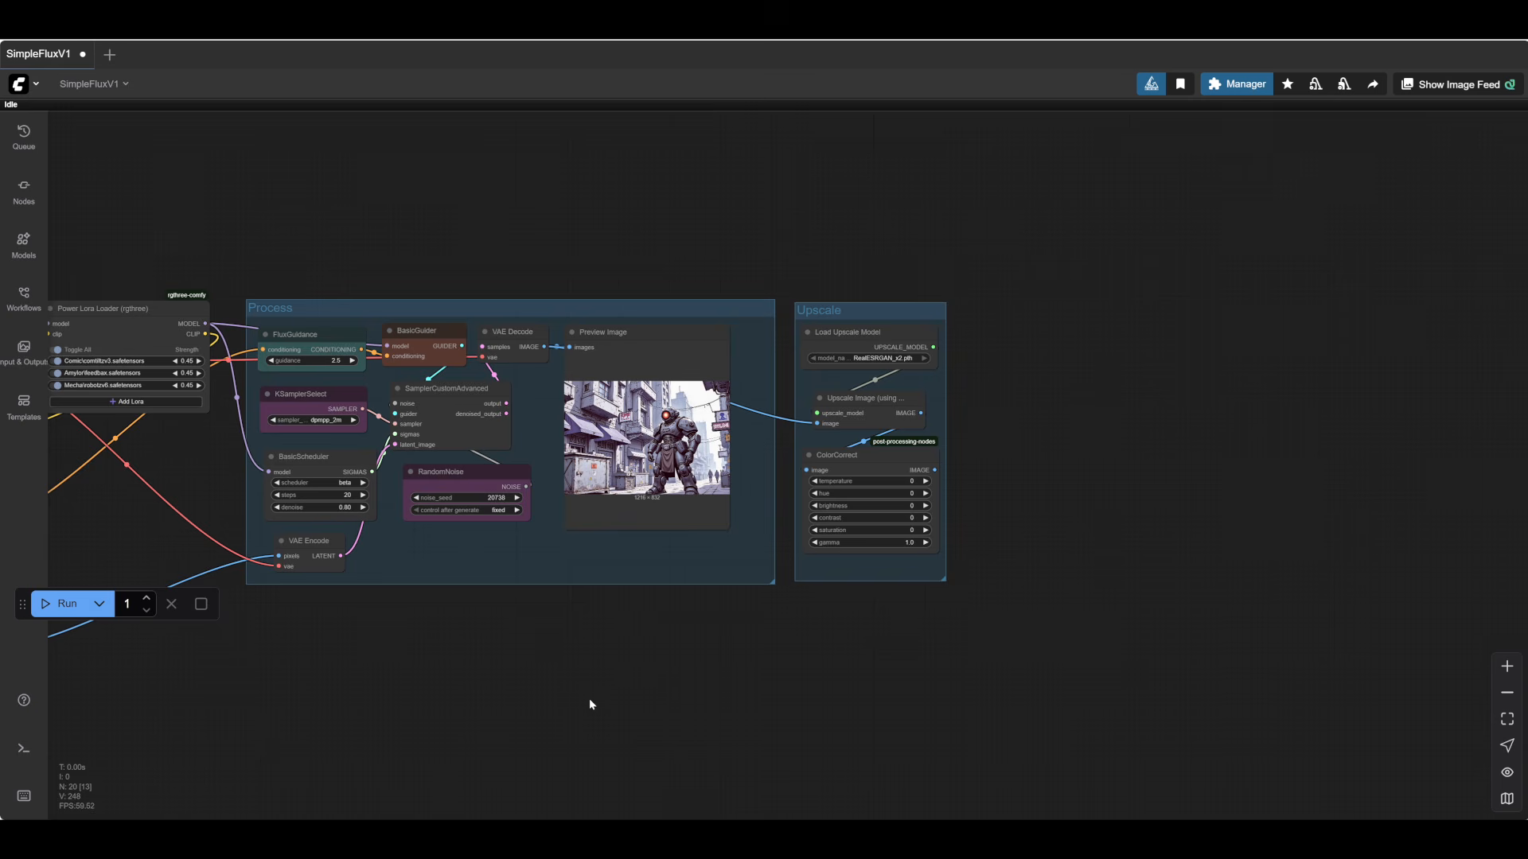
{"action": "left_click_drag", "start_coordinate": [240, 283], "coordinate": [787, 605]}
{"action": "right_click", "coordinate": [613, 569]}
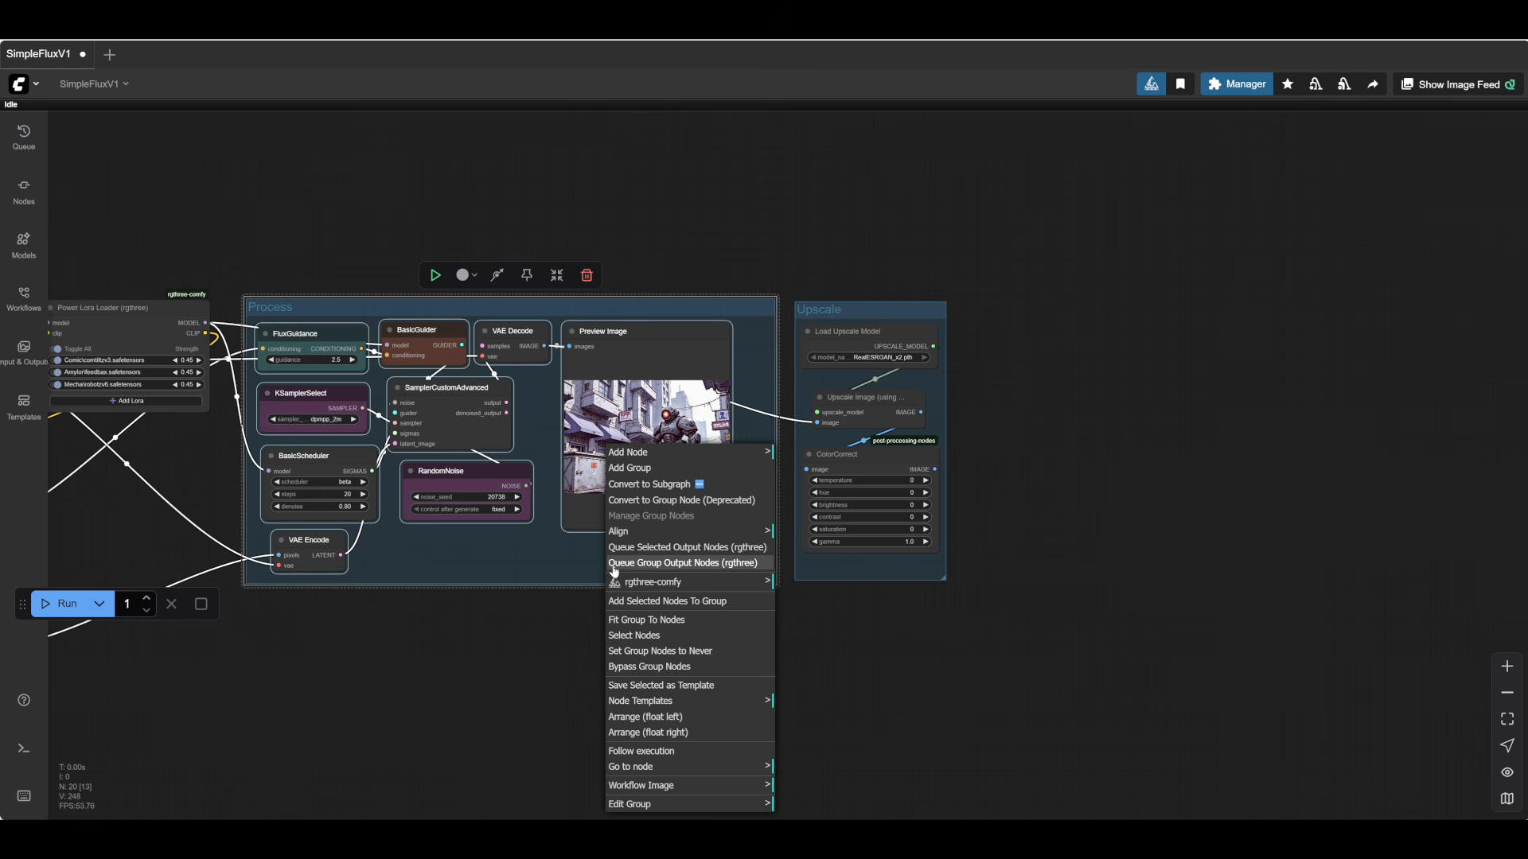
{"action": "left_click", "coordinate": [657, 686]}
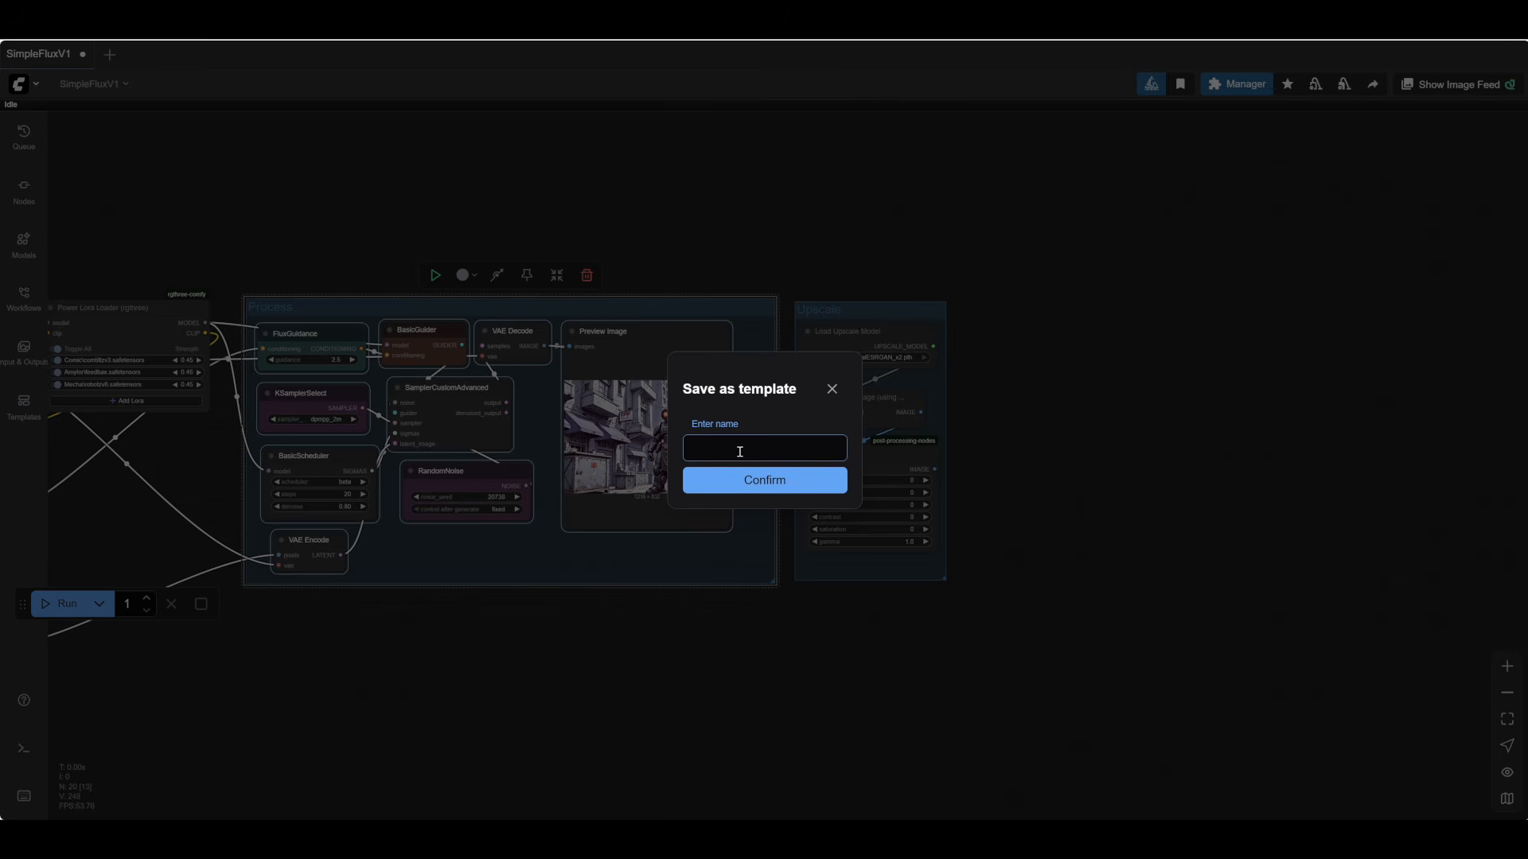
{"action": "type", "text": "SimpleProcess"}
{"action": "key", "text": "Return"}
- Insert the SimpleProcess template on the empty canvas and align the new Process group beside the Upscale group
{"action": "left_click_drag", "start_coordinate": [602, 660], "coordinate": [488, 634]}
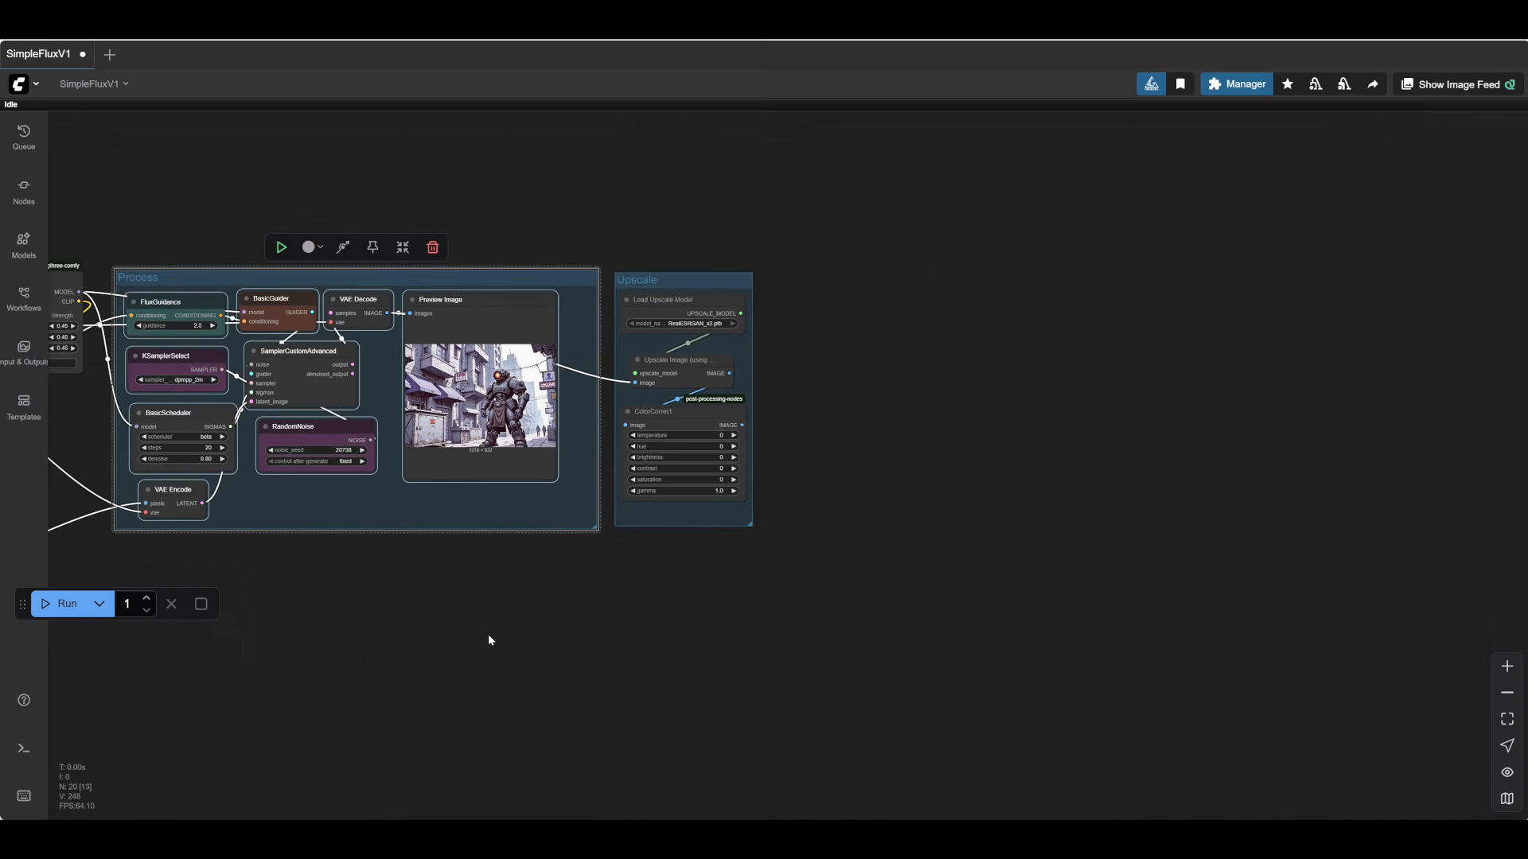
{"action": "scroll", "coordinate": [375, 669], "scroll_direction": "down", "scroll_amount": 2}
{"action": "left_click_drag", "start_coordinate": [931, 614], "coordinate": [704, 617]}
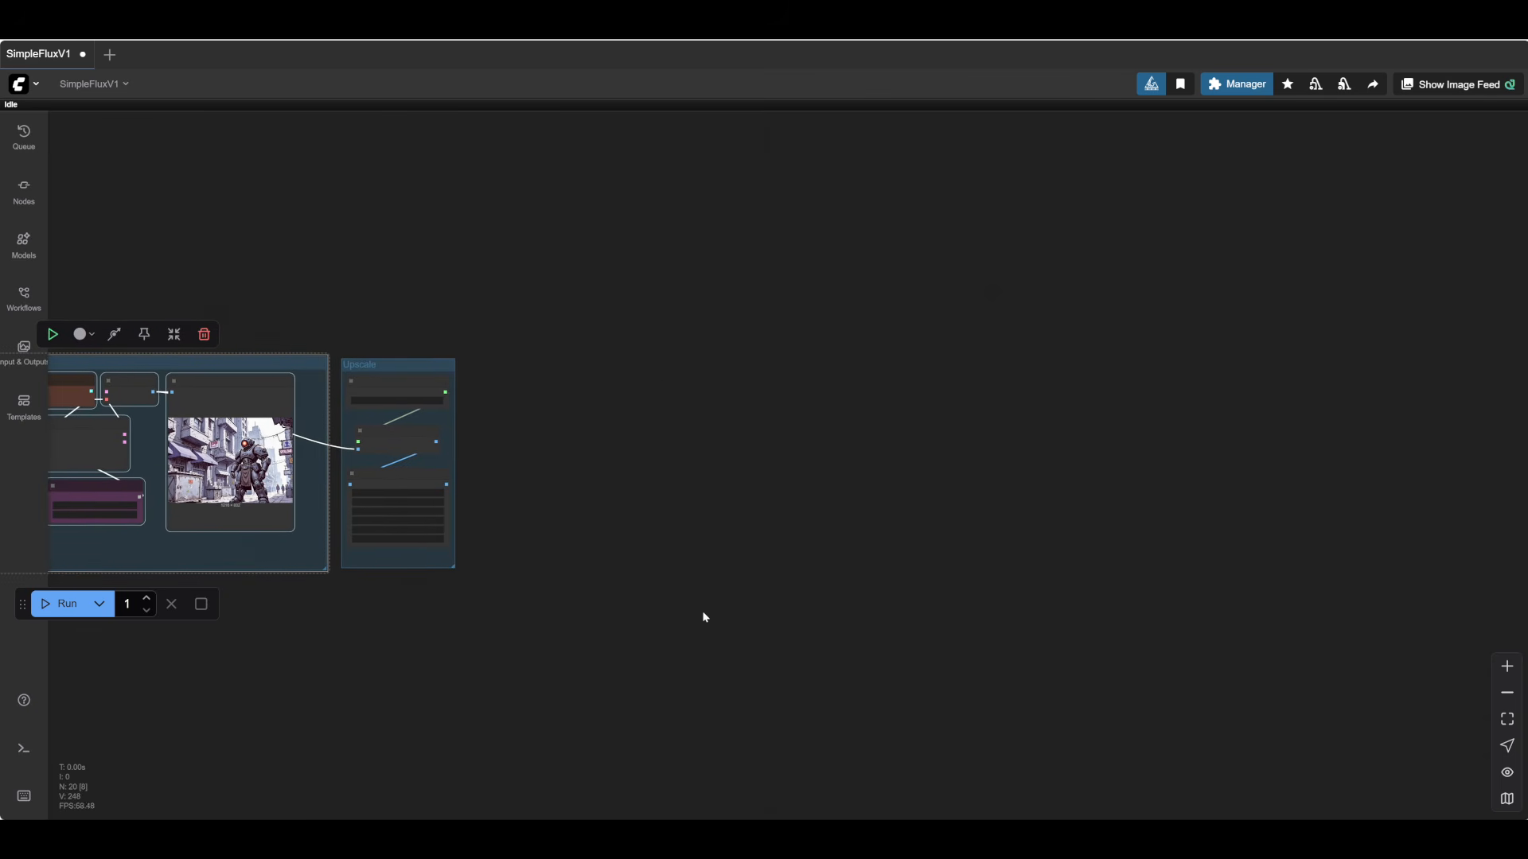
{"action": "right_click", "coordinate": [543, 331]}
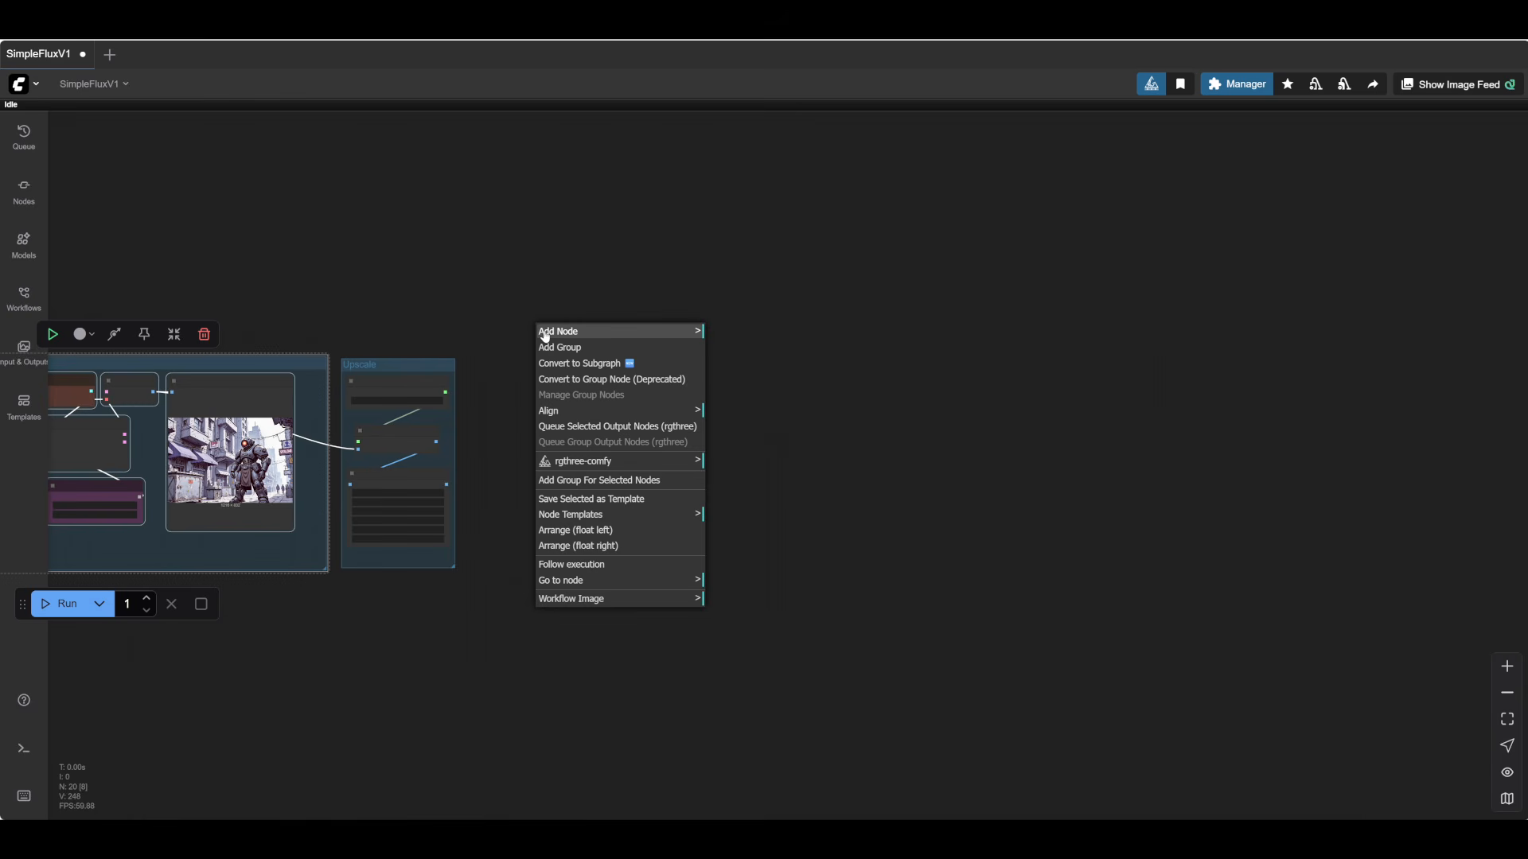
{"action": "left_click", "coordinate": [582, 516]}
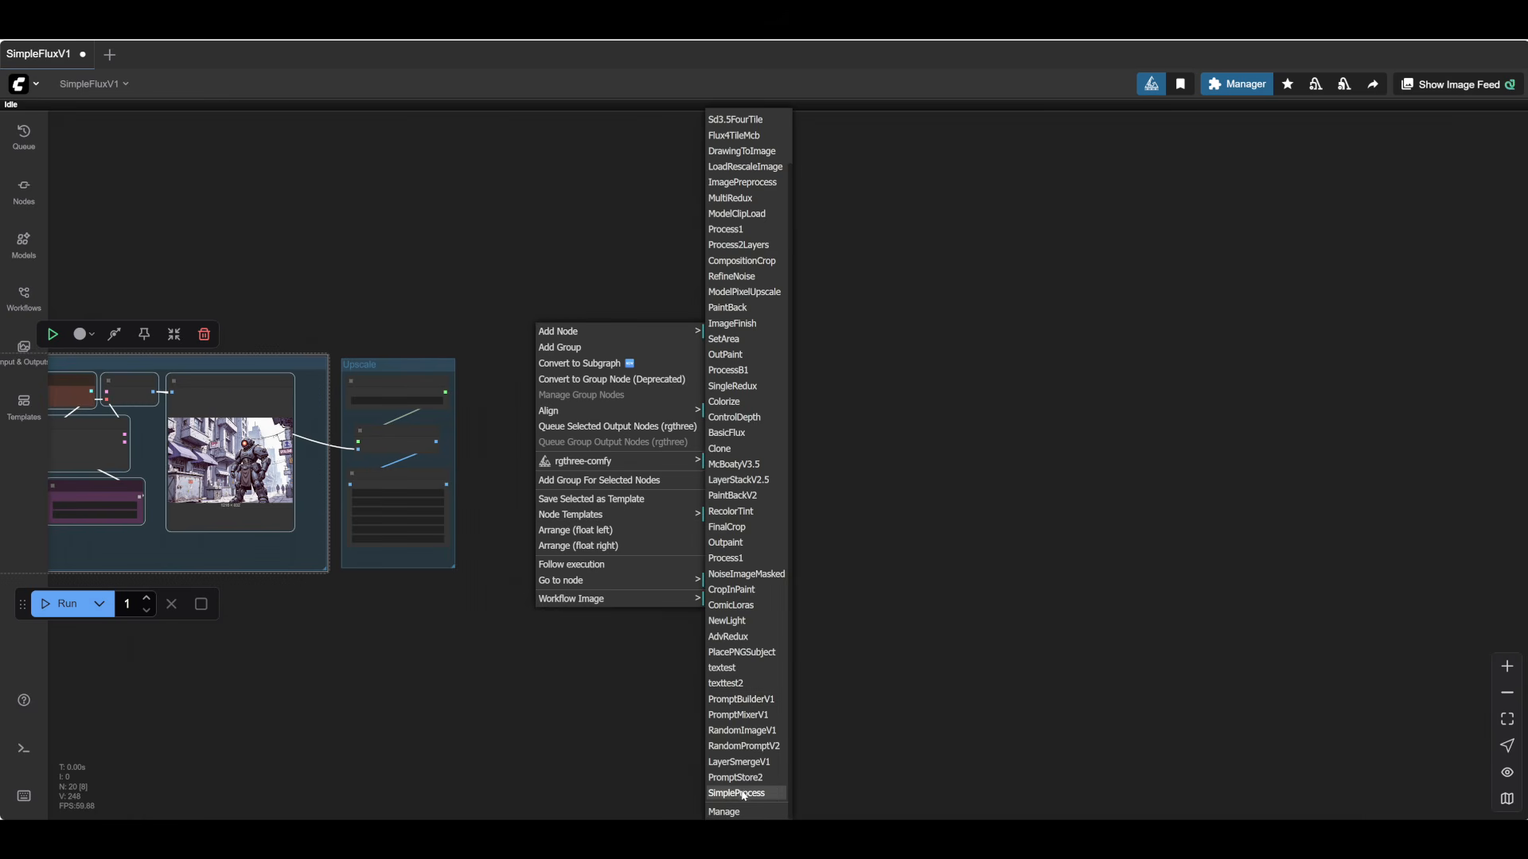
{"action": "left_click", "coordinate": [738, 793]}
{"action": "left_click_drag", "start_coordinate": [641, 329], "coordinate": [577, 363]}
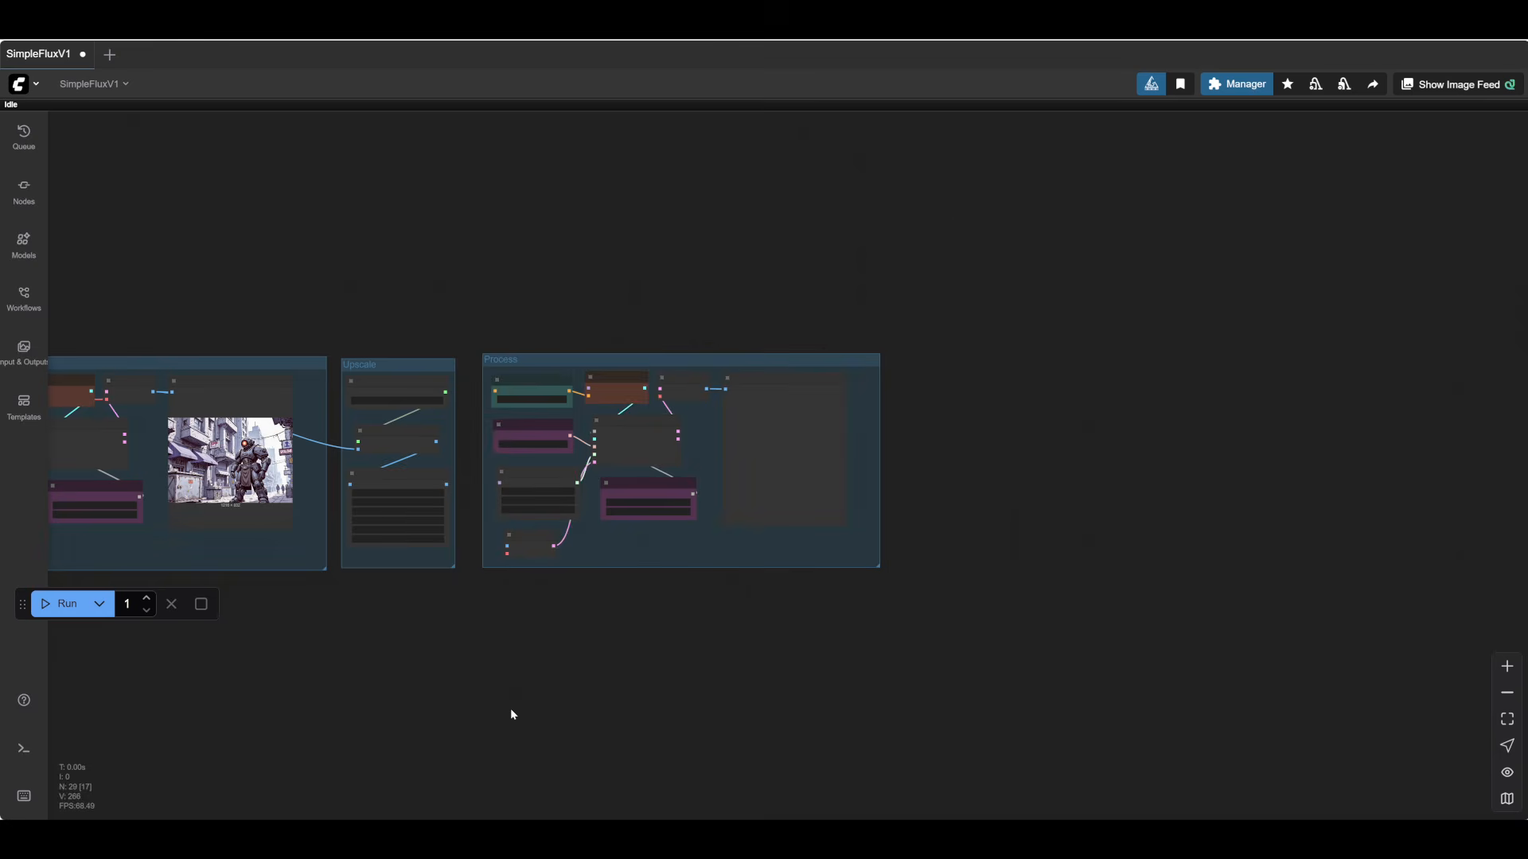
- Add a Reroute node fed by the Power Lora Loader's MODEL output and place it above the first Process group
{"action": "scroll", "coordinate": [548, 703], "scroll_direction": "up", "scroll_amount": 5}
{"action": "left_click_drag", "start_coordinate": [547, 703], "coordinate": [978, 715]}
{"action": "scroll", "coordinate": [978, 716], "scroll_direction": "down", "scroll_amount": 4}
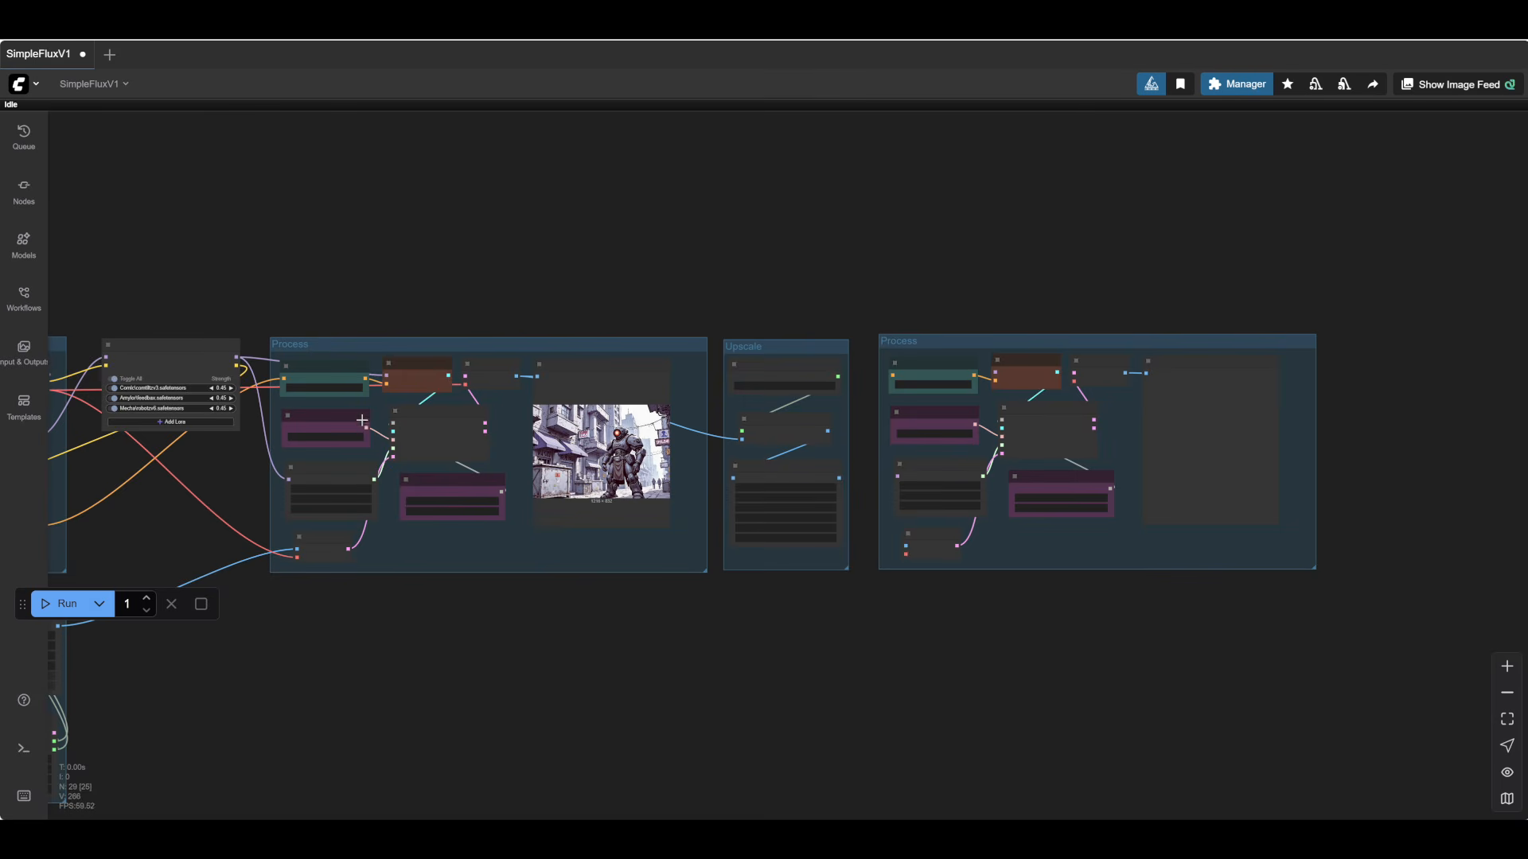
{"action": "left_click_drag", "start_coordinate": [285, 612], "coordinate": [422, 659]}
{"action": "scroll", "coordinate": [422, 658], "scroll_direction": "up", "scroll_amount": 1}
{"action": "scroll", "coordinate": [422, 659], "scroll_direction": "up", "scroll_amount": 4}
{"action": "left_click_drag", "start_coordinate": [258, 576], "coordinate": [359, 673]}
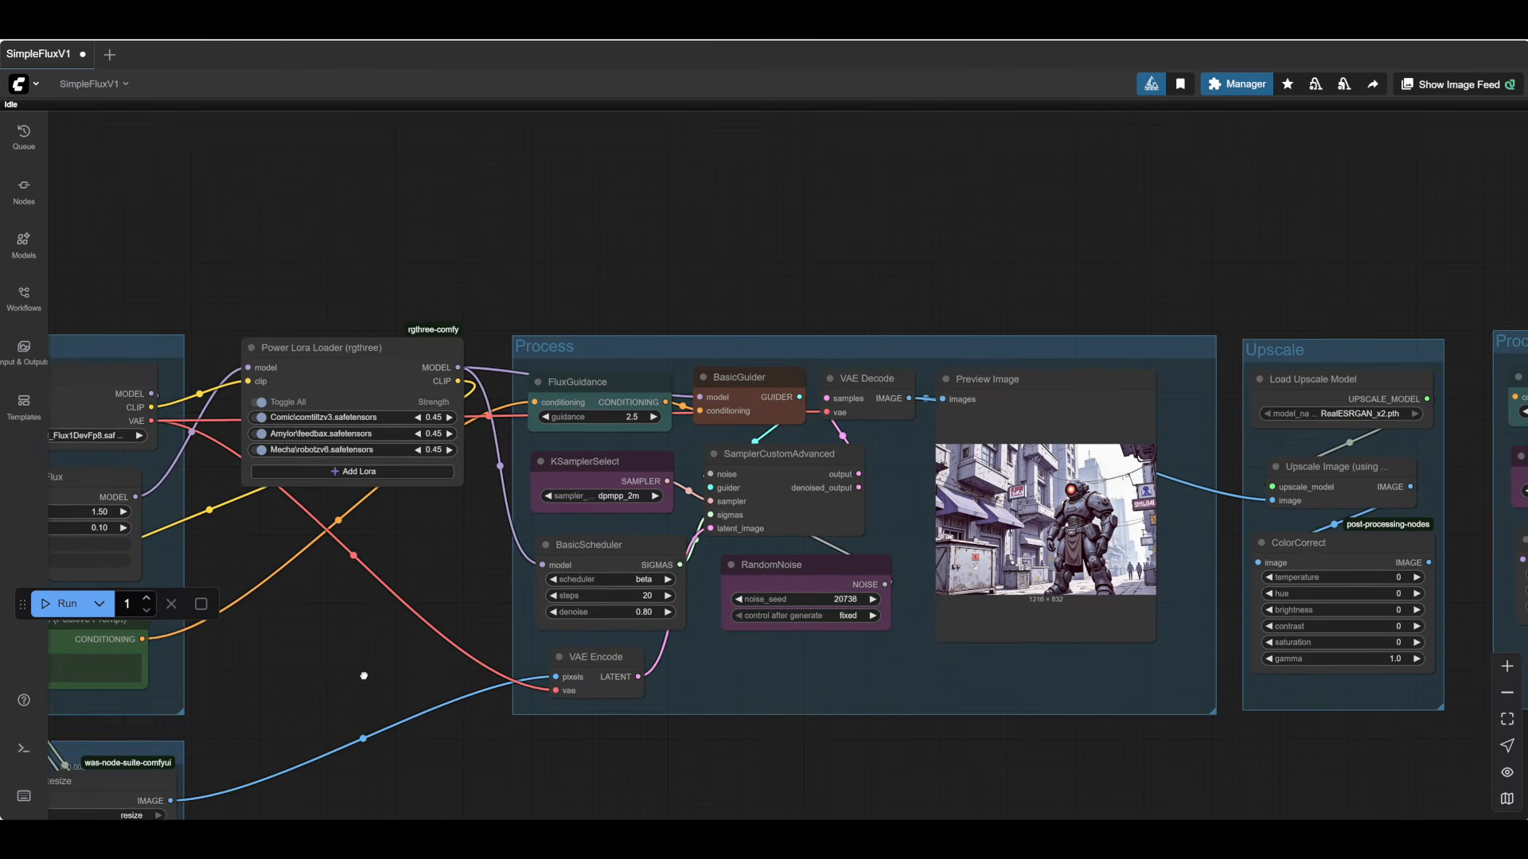
{"action": "left_click_drag", "start_coordinate": [446, 581], "coordinate": [292, 648]}
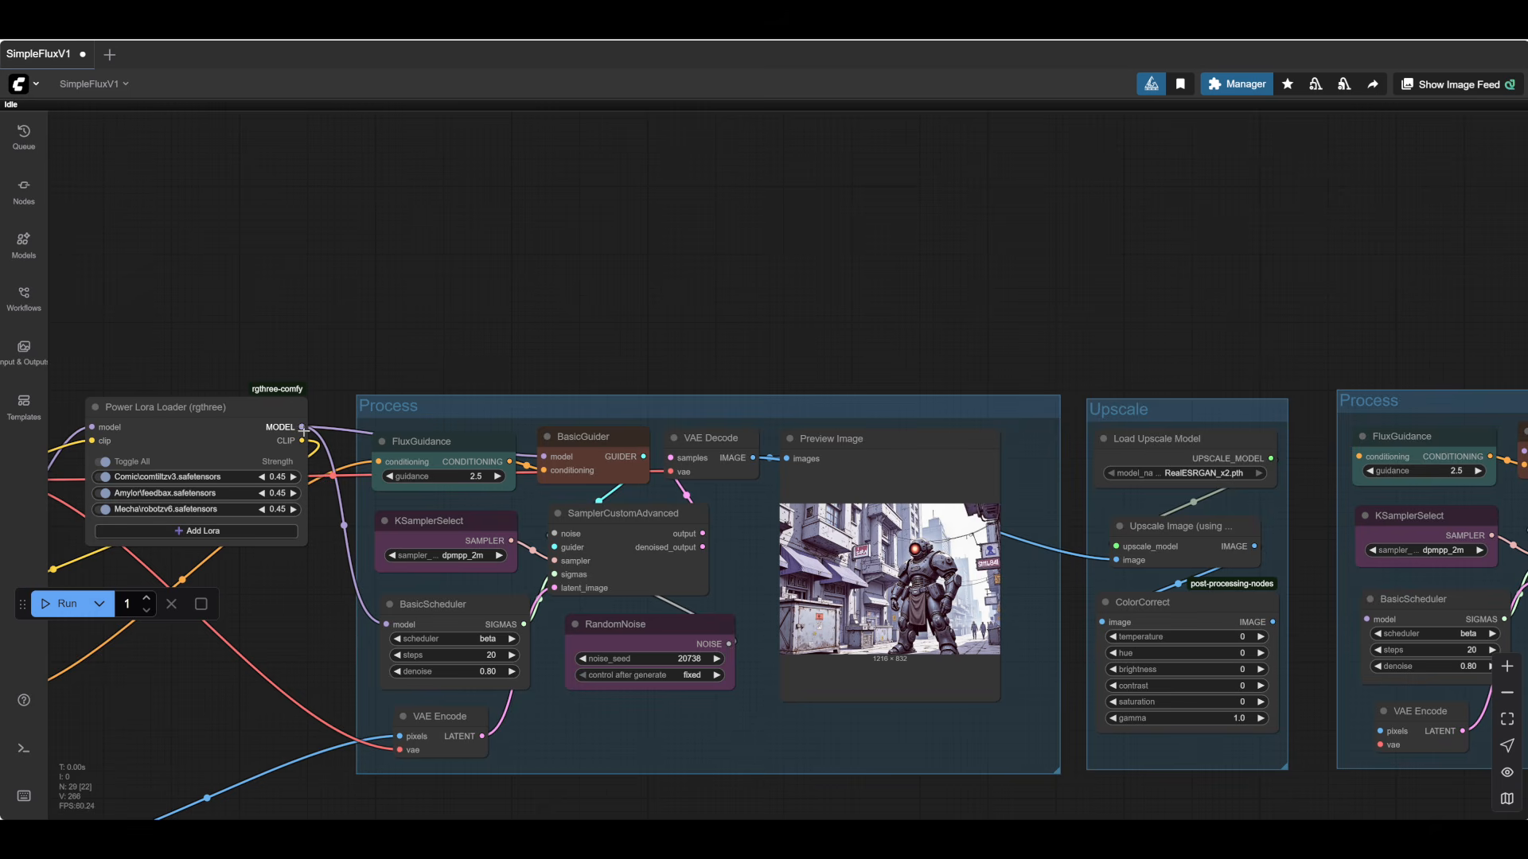
{"action": "left_click_drag", "start_coordinate": [301, 427], "coordinate": [403, 342]}
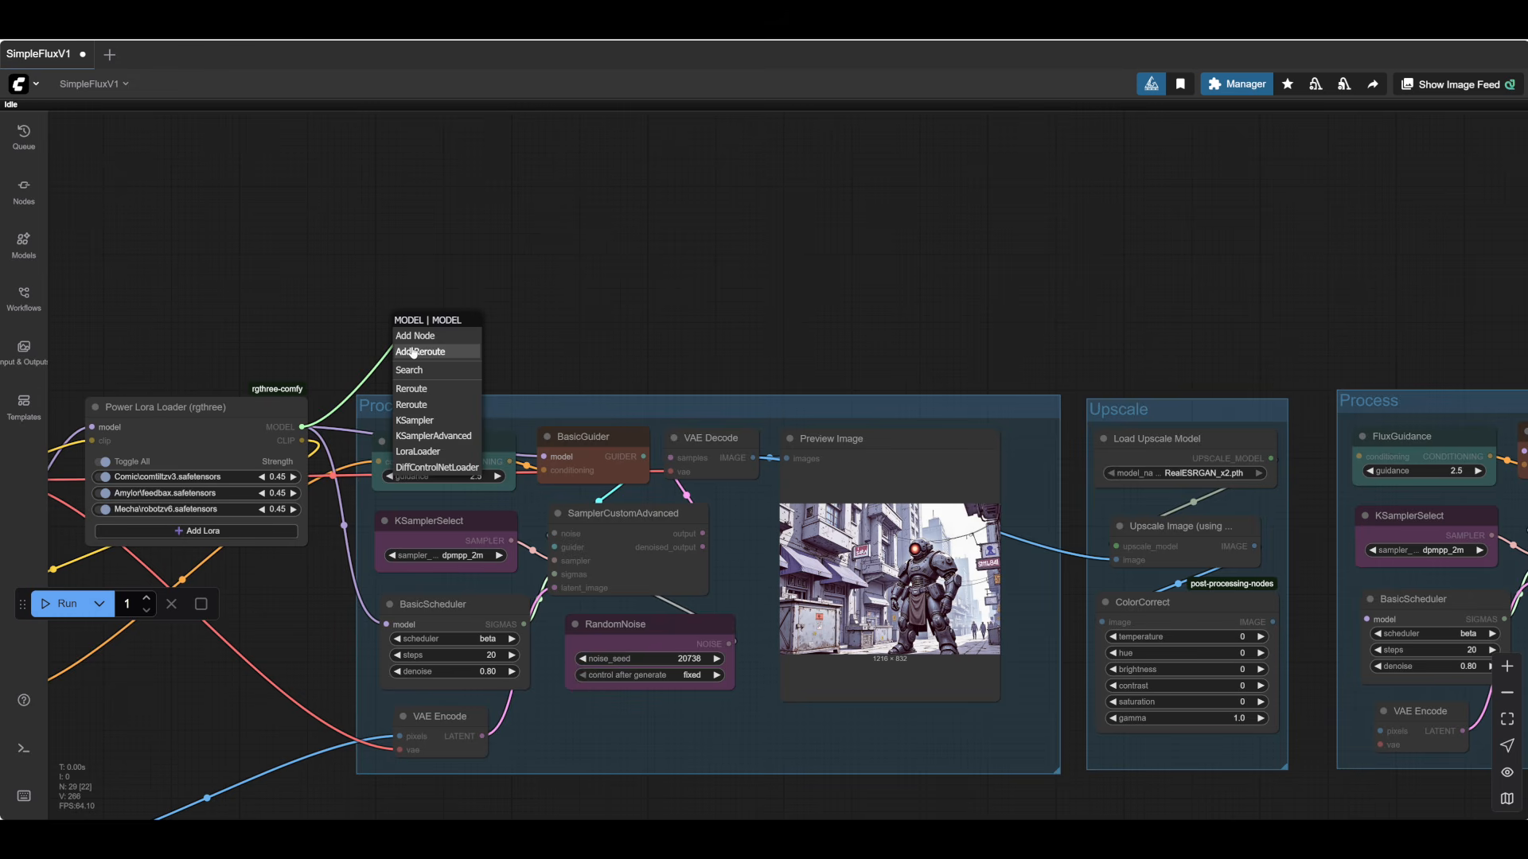
{"action": "left_click", "coordinate": [413, 353]}
{"action": "left_click_drag", "start_coordinate": [427, 347], "coordinate": [432, 308]}
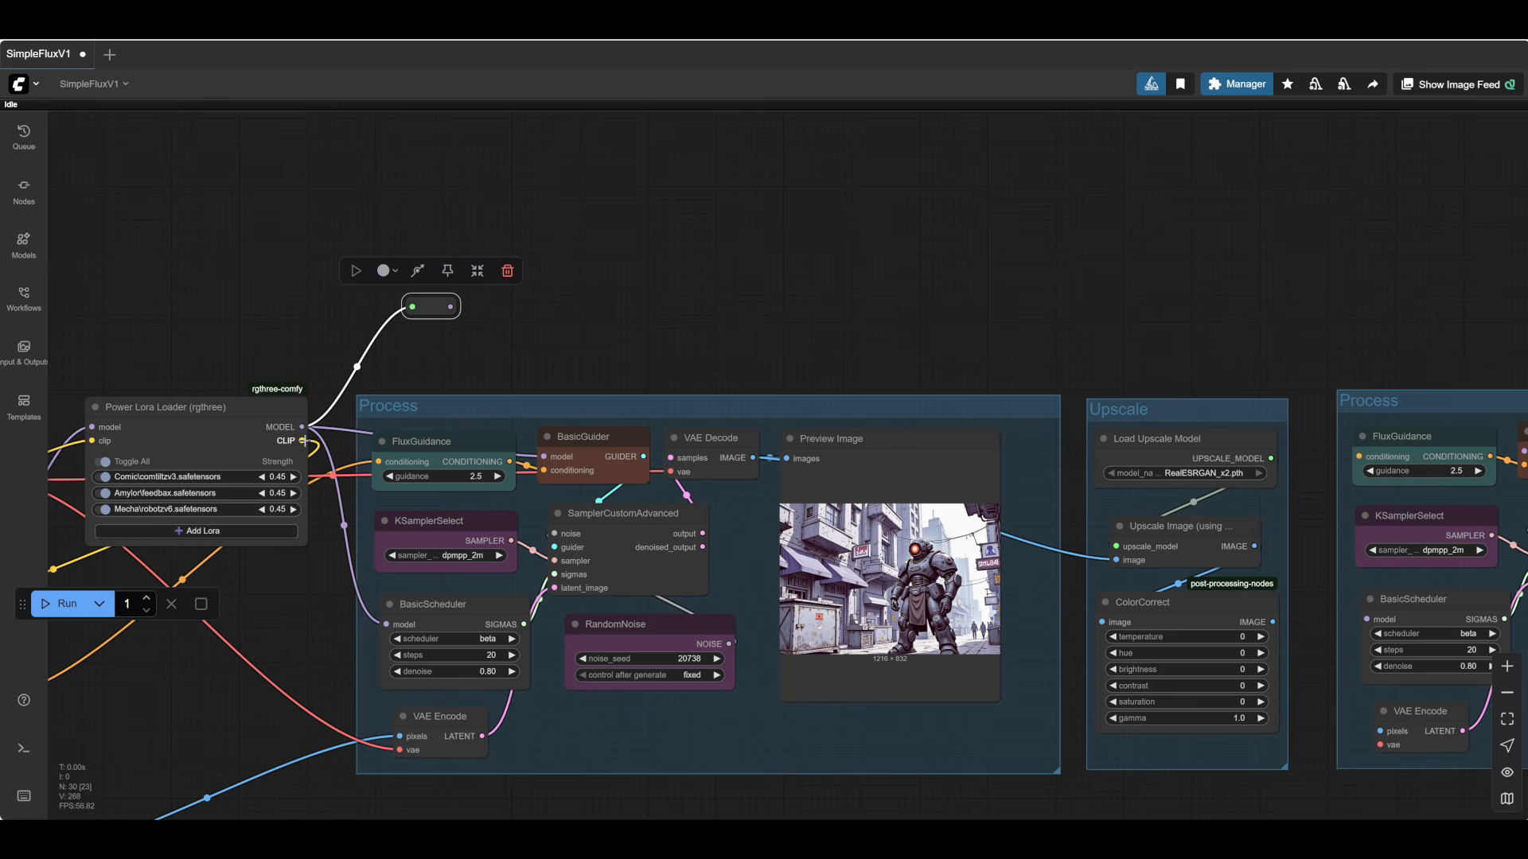
- Add Reroute nodes for the positive prompt's CONDITIONING output and the checkpoint's VAE output beside the model reroute
{"action": "left_click_drag", "start_coordinate": [363, 581], "coordinate": [533, 510]}
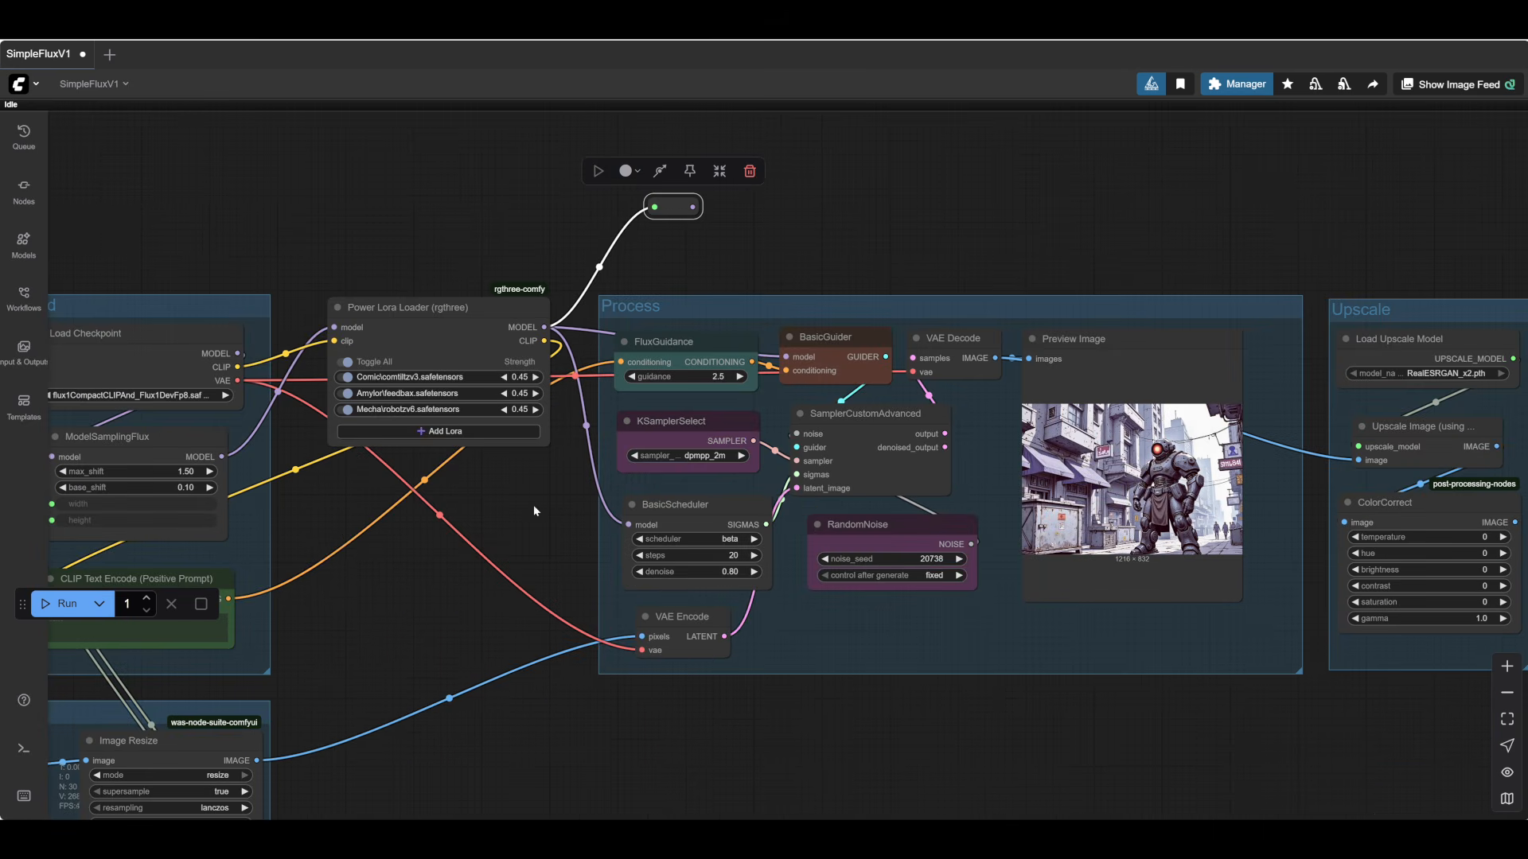
{"action": "left_click_drag", "start_coordinate": [230, 597], "coordinate": [733, 226]}
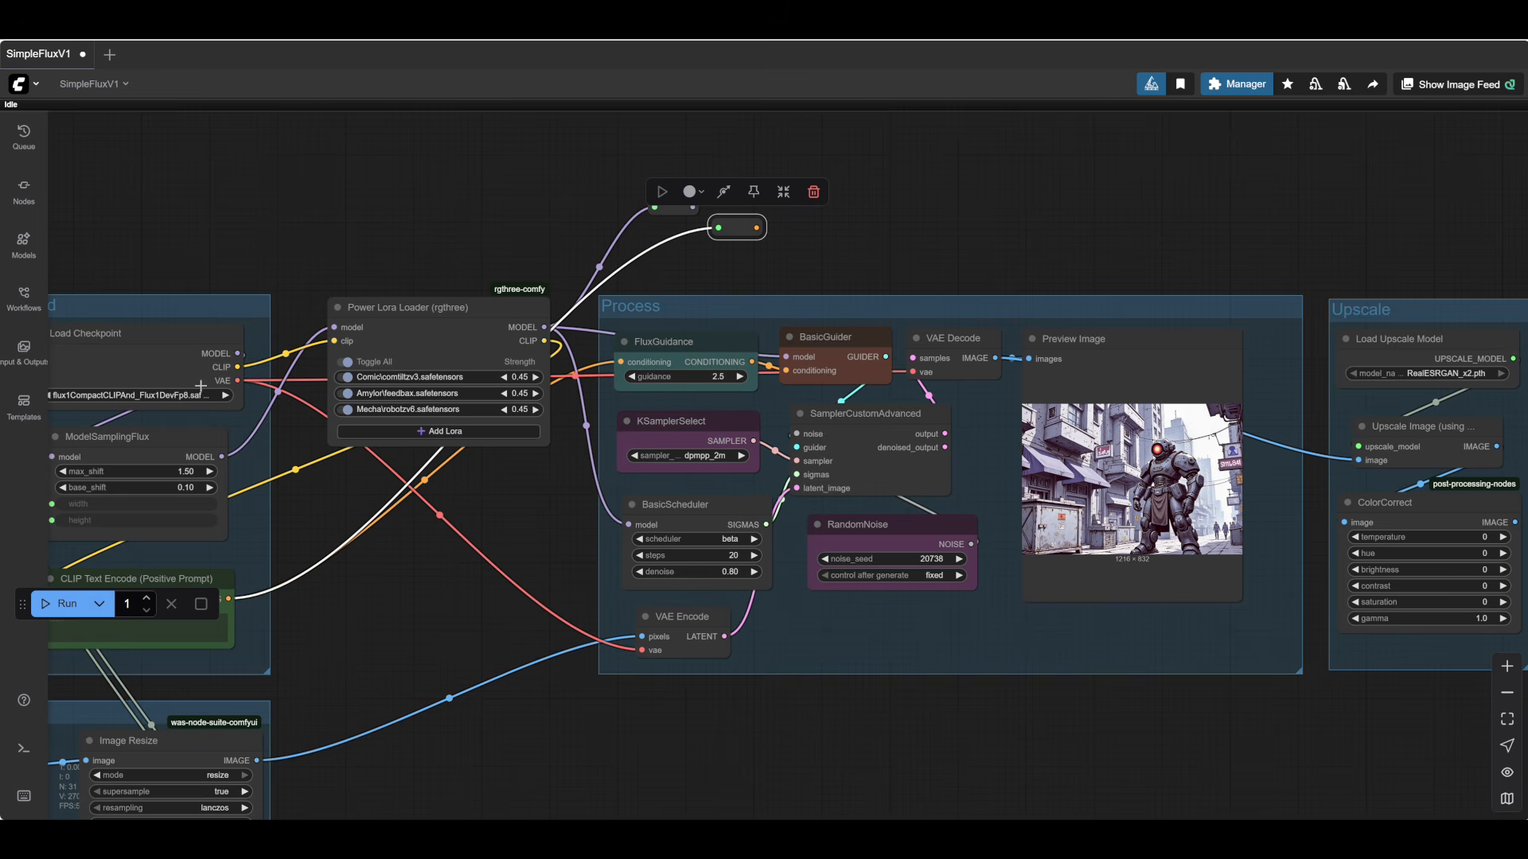
{"action": "left_click_drag", "start_coordinate": [237, 382], "coordinate": [767, 254]}
{"action": "left_click", "coordinate": [740, 320]}
- Connect the VAE reroute to the vae inputs of VAE Decode and VAE Encode in the first Process group
{"action": "left_click_drag", "start_coordinate": [966, 221], "coordinate": [707, 246]}
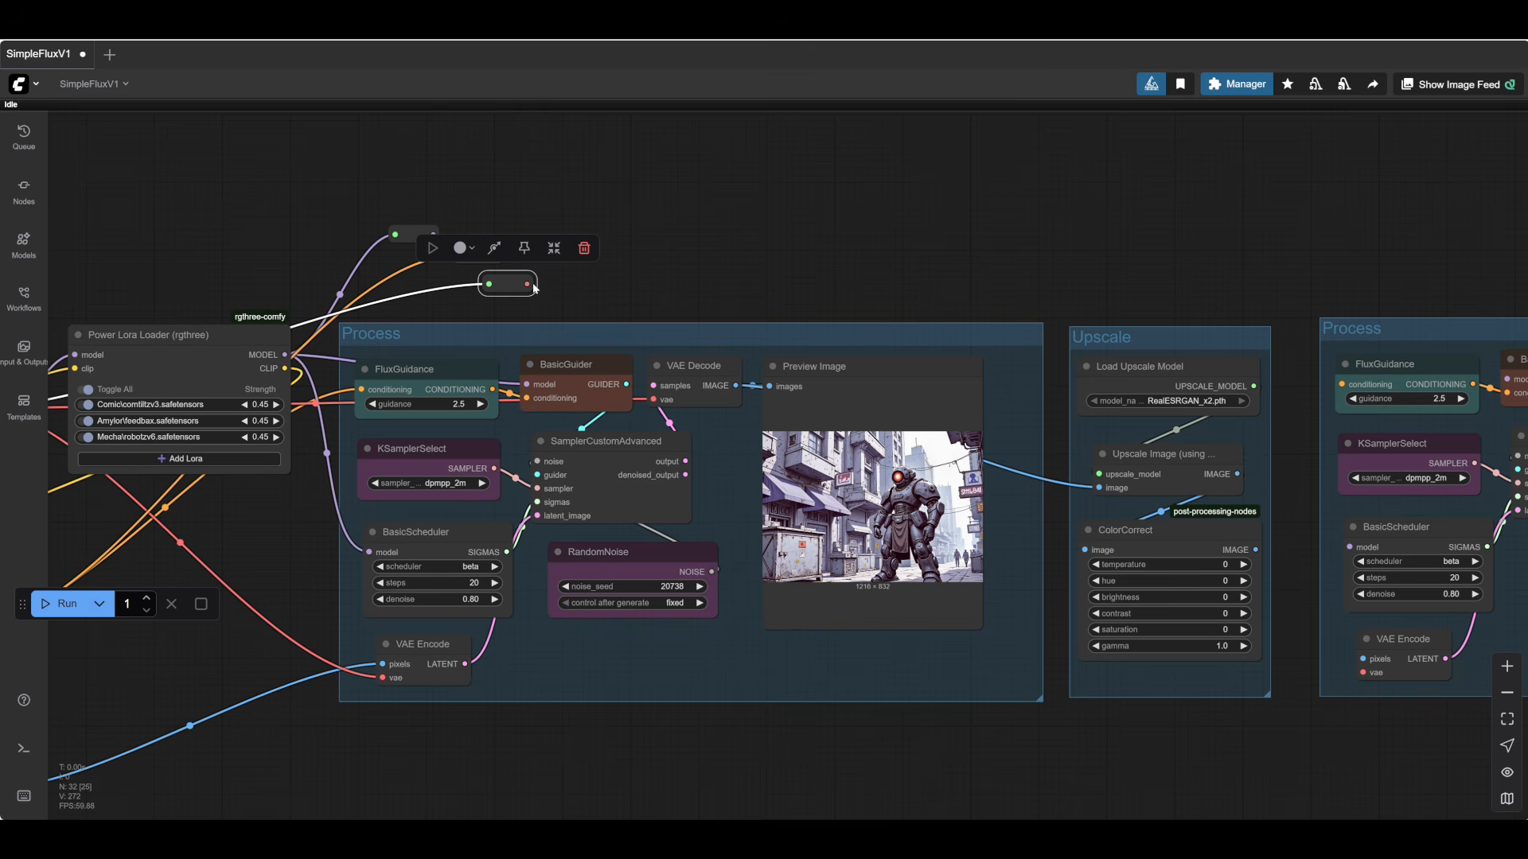
{"action": "left_click_drag", "start_coordinate": [527, 284], "coordinate": [660, 400]}
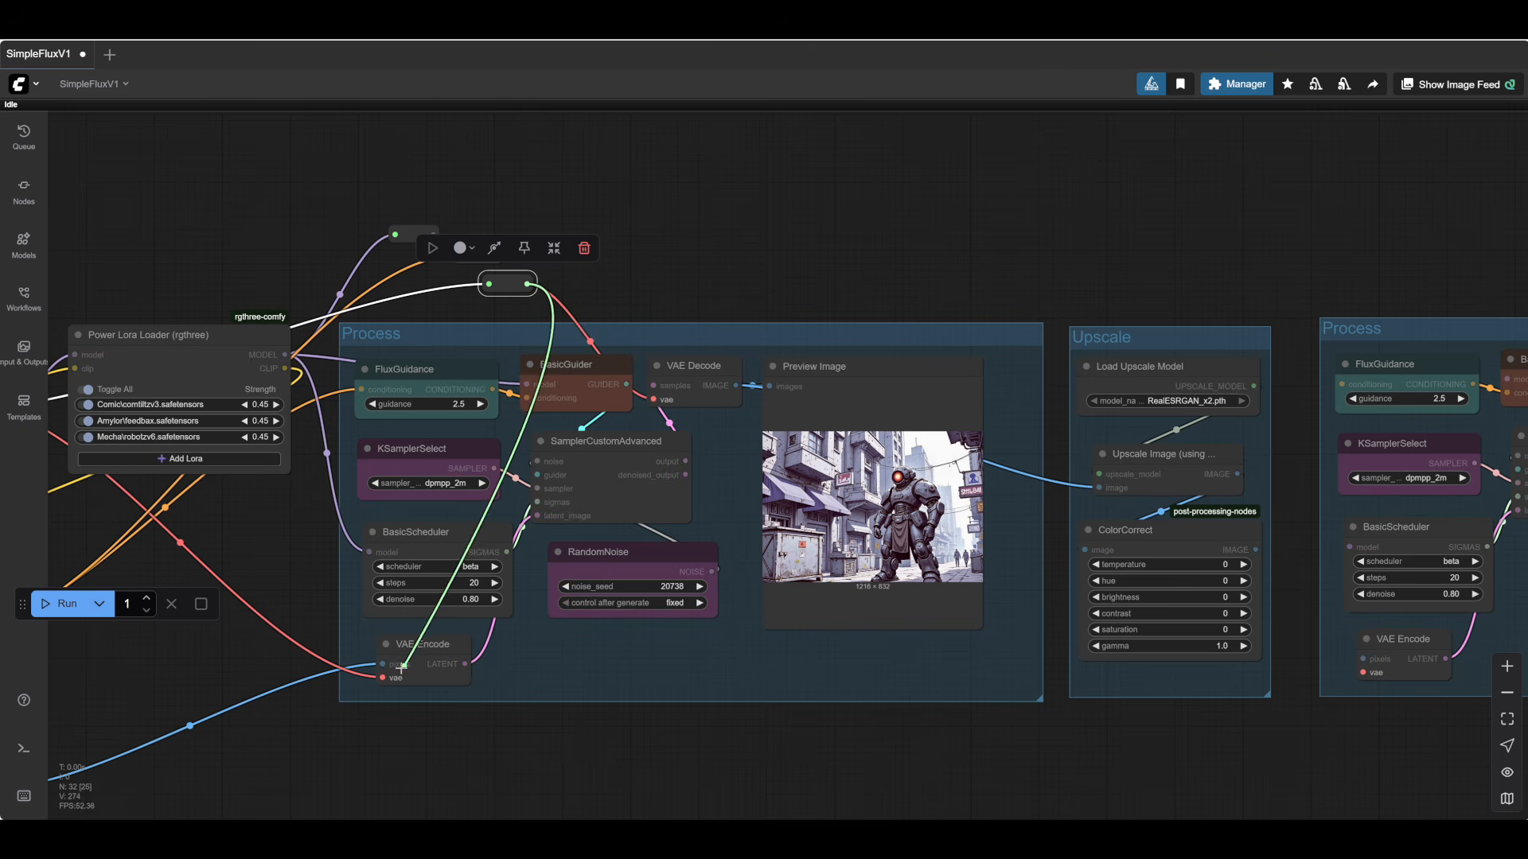
{"action": "left_click", "coordinate": [667, 282]}
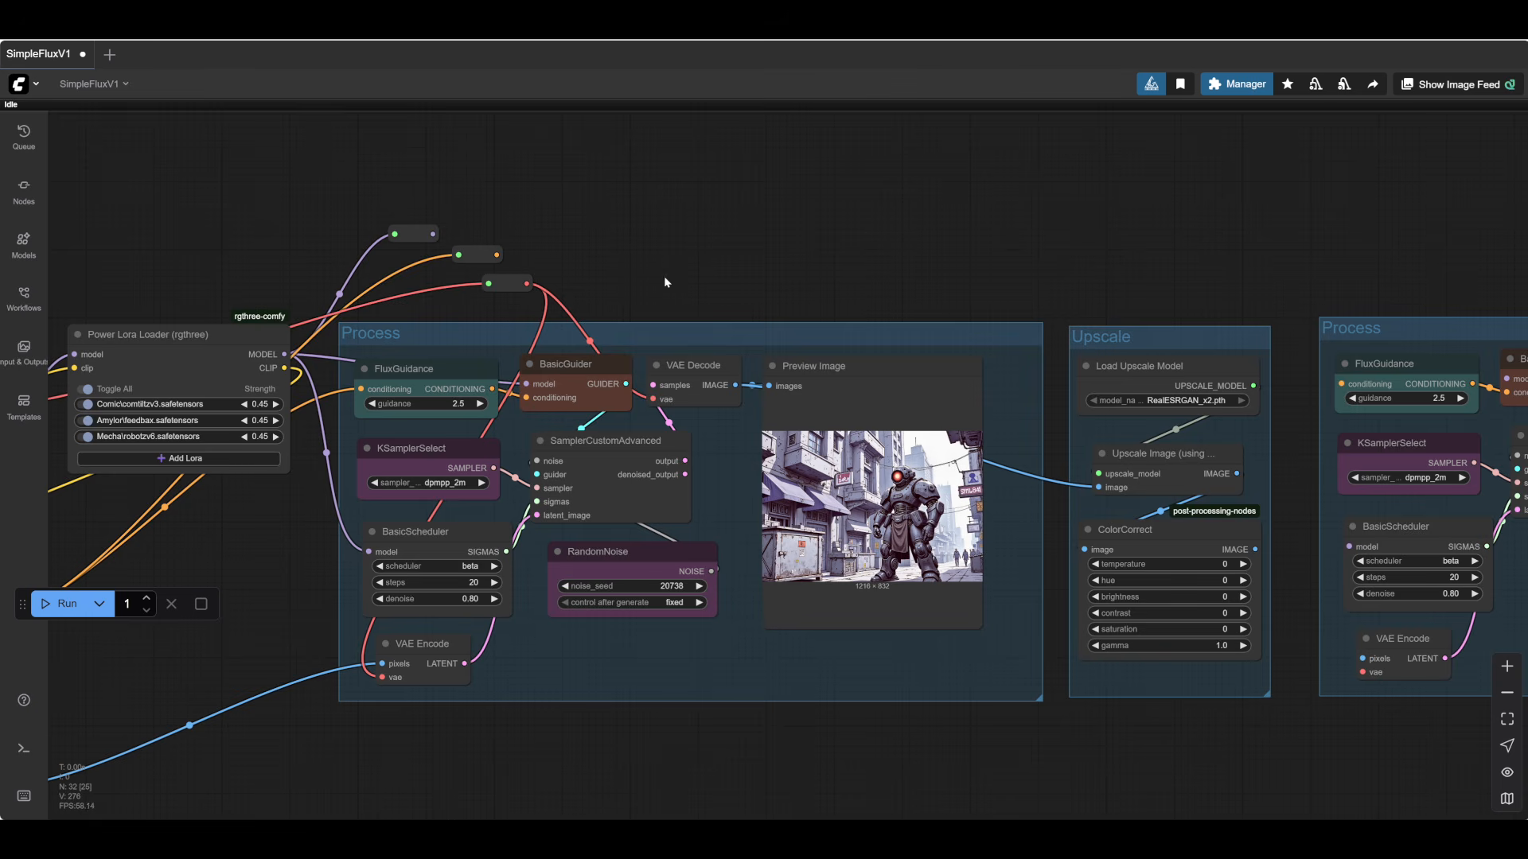
- Nudge the Power Lora Loader into place and reconnect FluxGuidance's CONDITIONING output to the BasicGuider's conditioning input
{"action": "left_click_drag", "start_coordinate": [737, 280], "coordinate": [928, 184]}
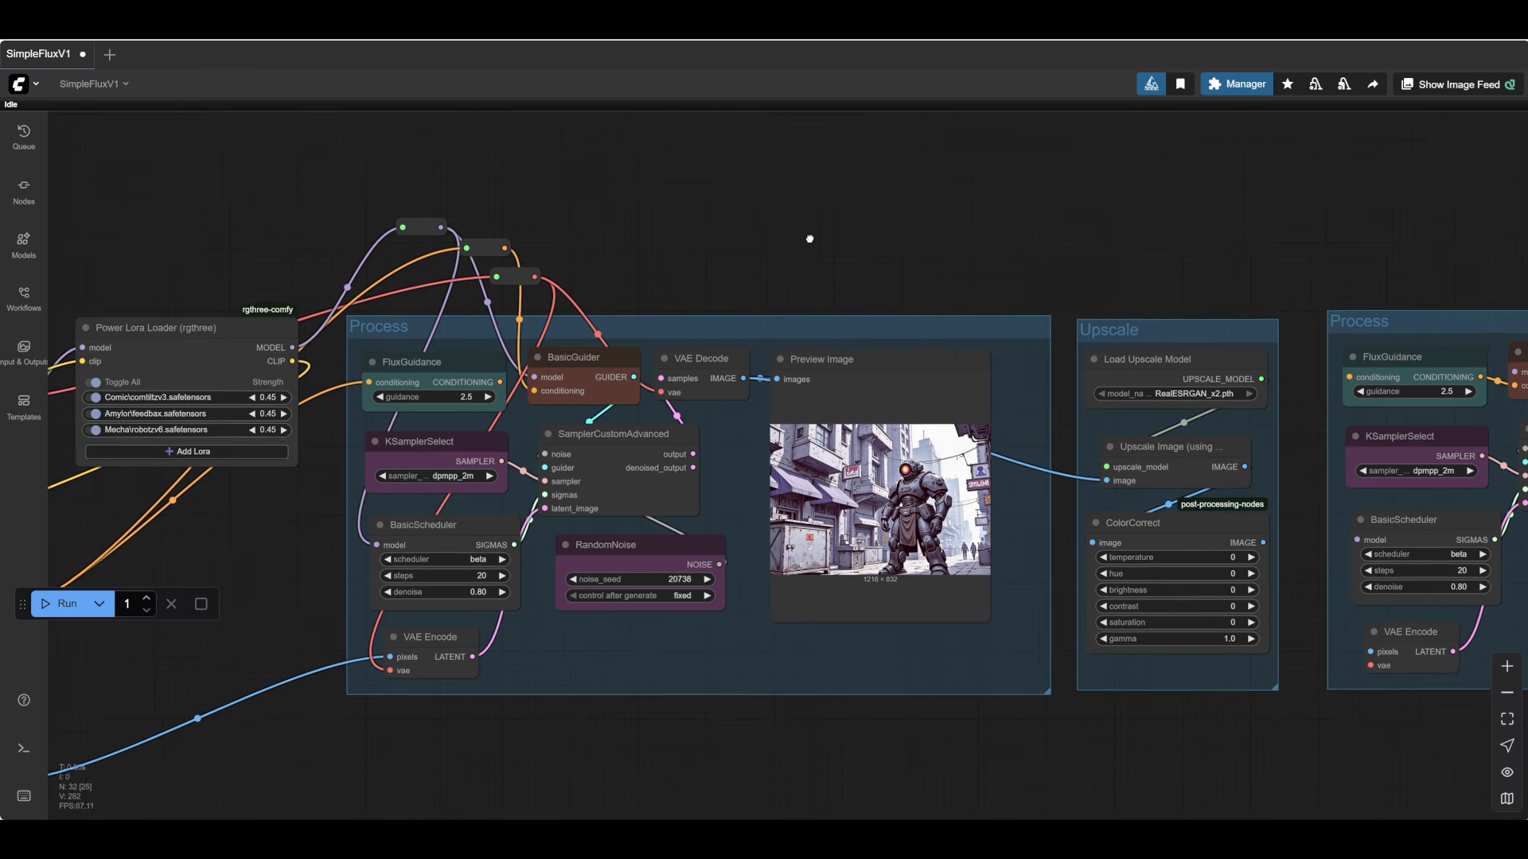
{"action": "scroll", "coordinate": [928, 184], "scroll_direction": "down", "scroll_amount": 2}
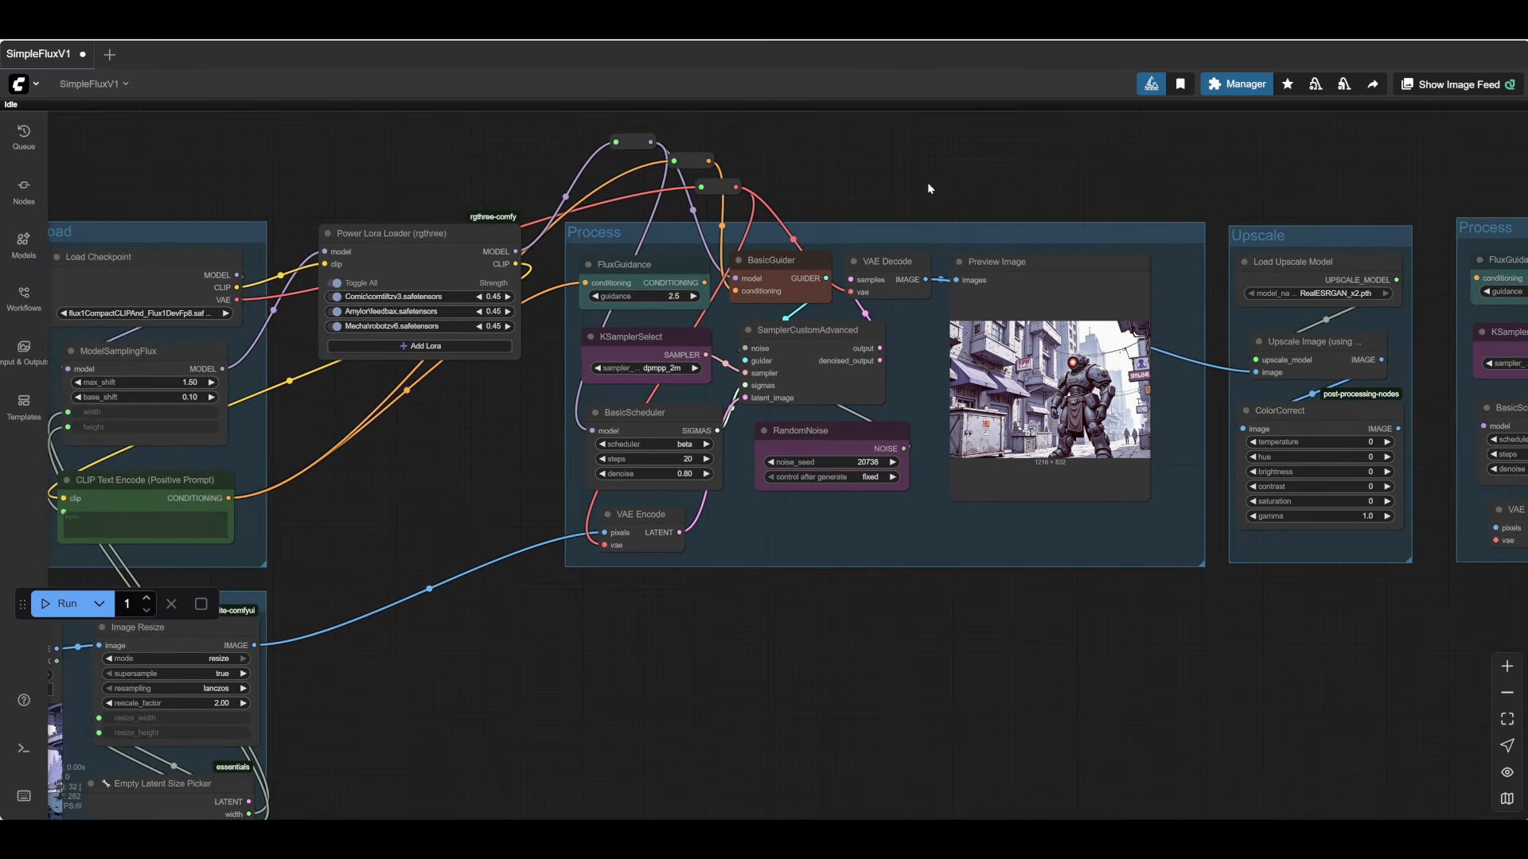
{"action": "left_click_drag", "start_coordinate": [676, 671], "coordinate": [657, 684]}
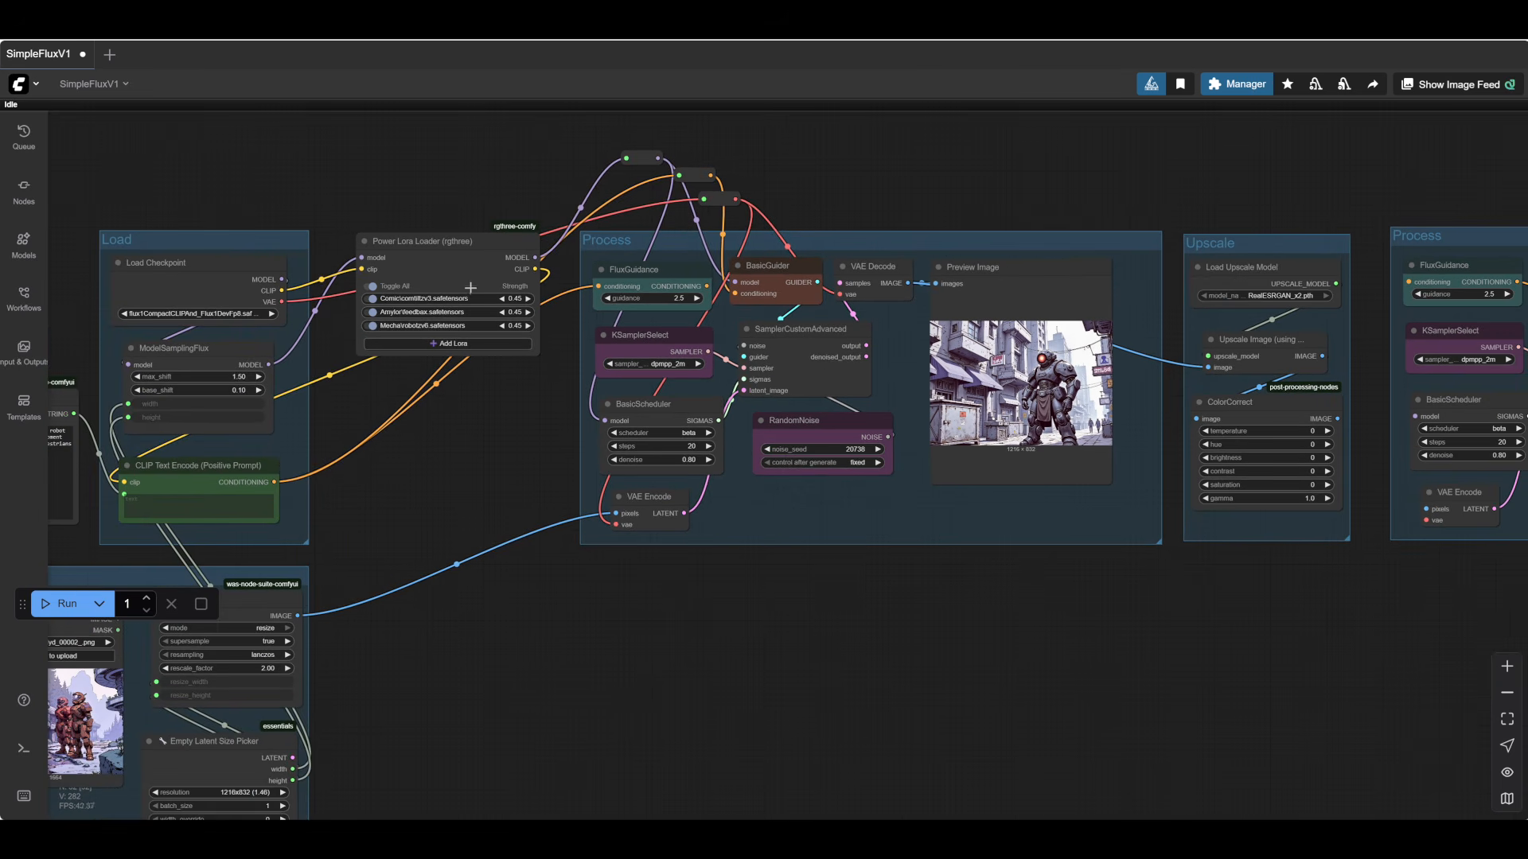
{"action": "mouse_move", "coordinate": [458, 248]}
{"action": "left_mouse_down"}
{"action": "mouse_move", "coordinate": [476, 245]}
{"action": "mouse_move", "coordinate": [433, 239]}
{"action": "mouse_move", "coordinate": [475, 231]}
{"action": "mouse_move", "coordinate": [465, 254]}
{"action": "left_mouse_up"}
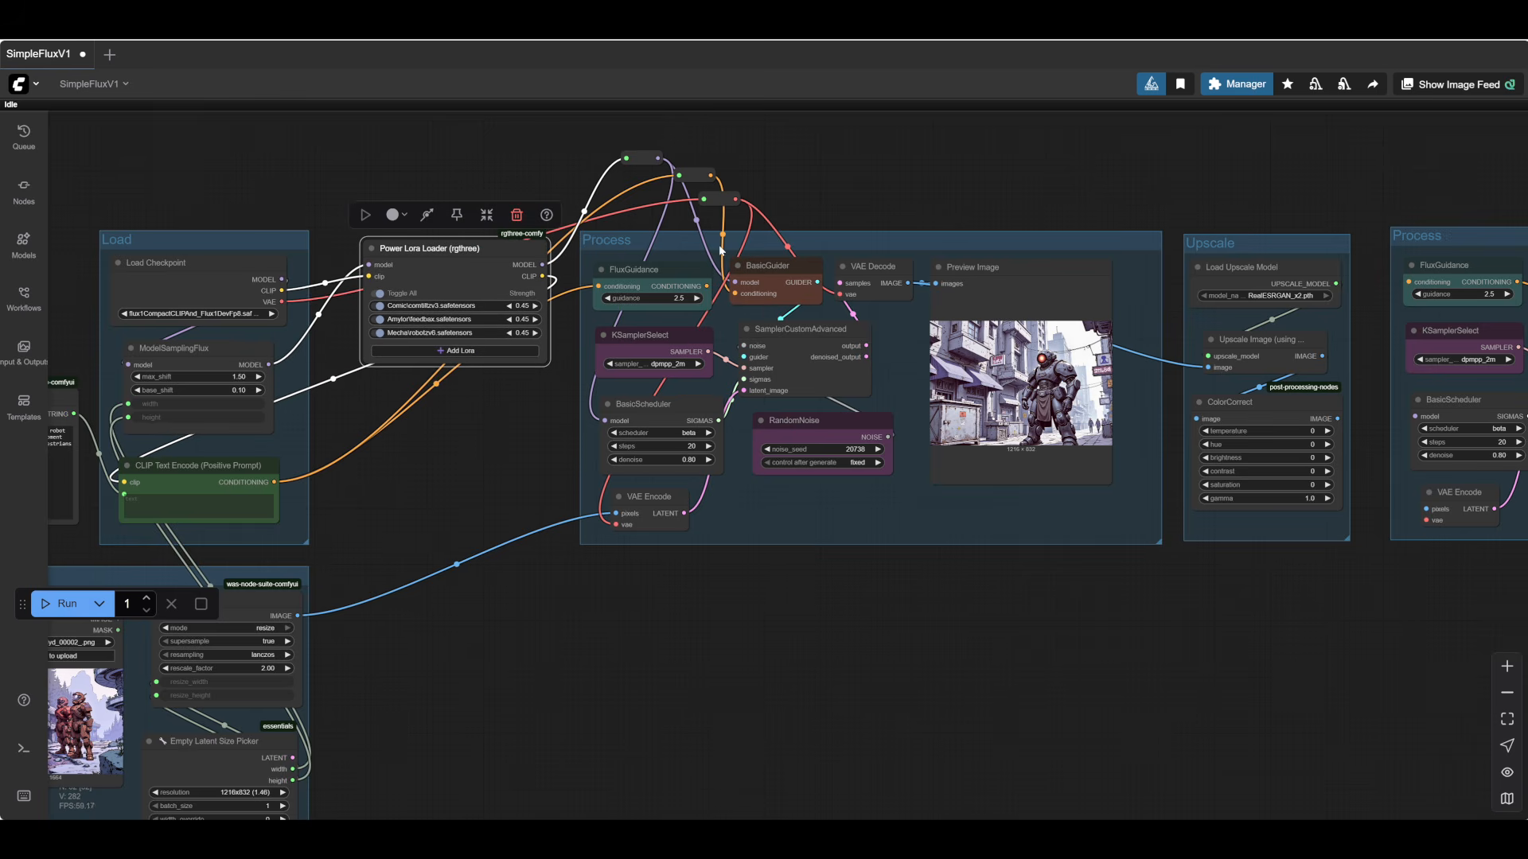
{"action": "left_click_drag", "start_coordinate": [706, 284], "coordinate": [736, 294]}
- Extend the model, conditioning and VAE lines to a second set of Reroute nodes above the second Process group
{"action": "left_click_drag", "start_coordinate": [915, 156], "coordinate": [505, 279]}
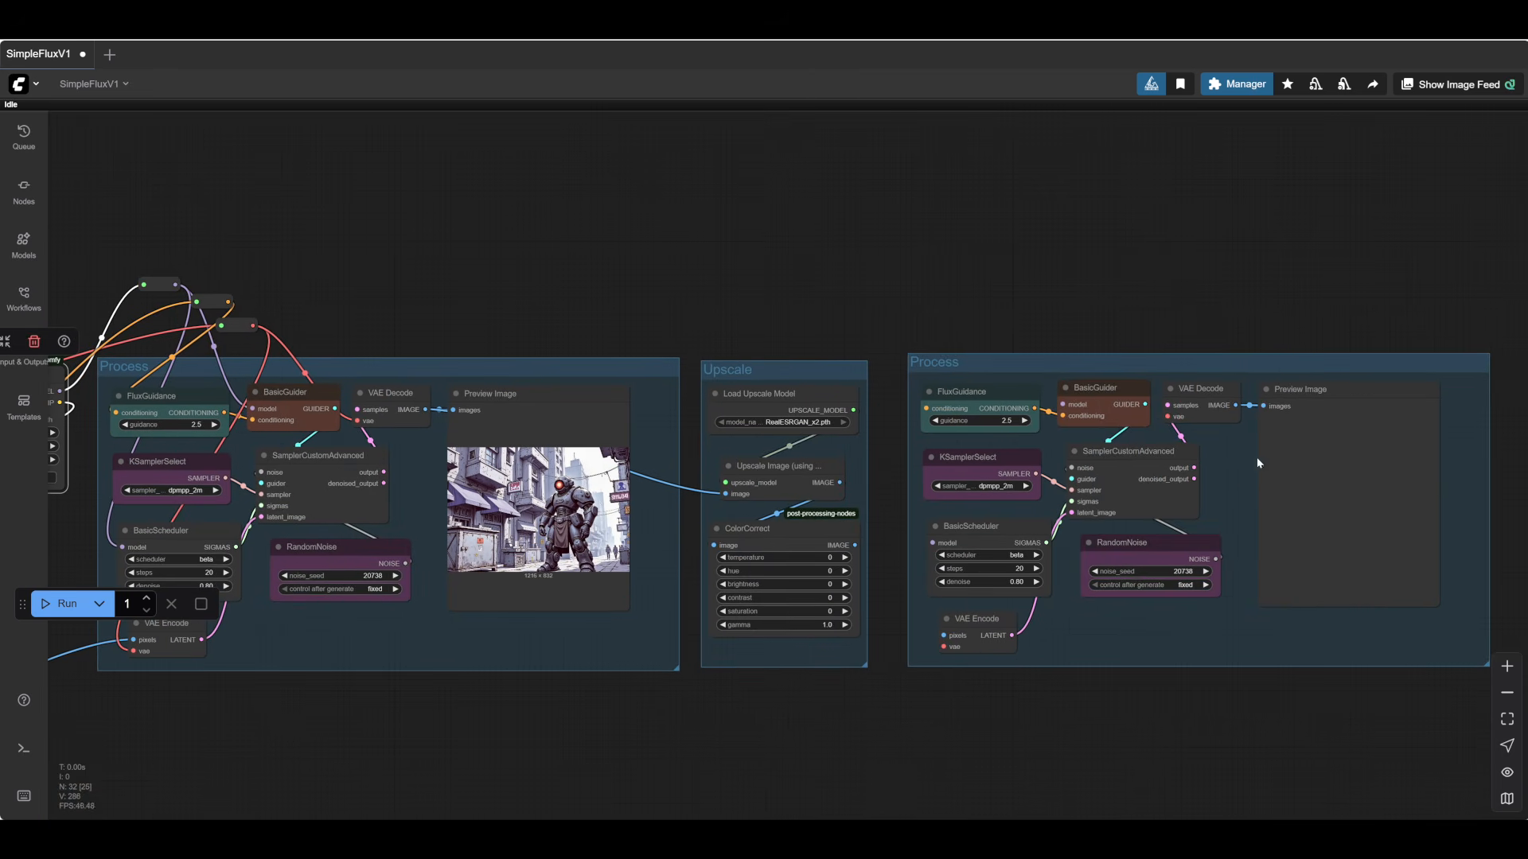
{"action": "left_click_drag", "start_coordinate": [177, 284], "coordinate": [1080, 295]}
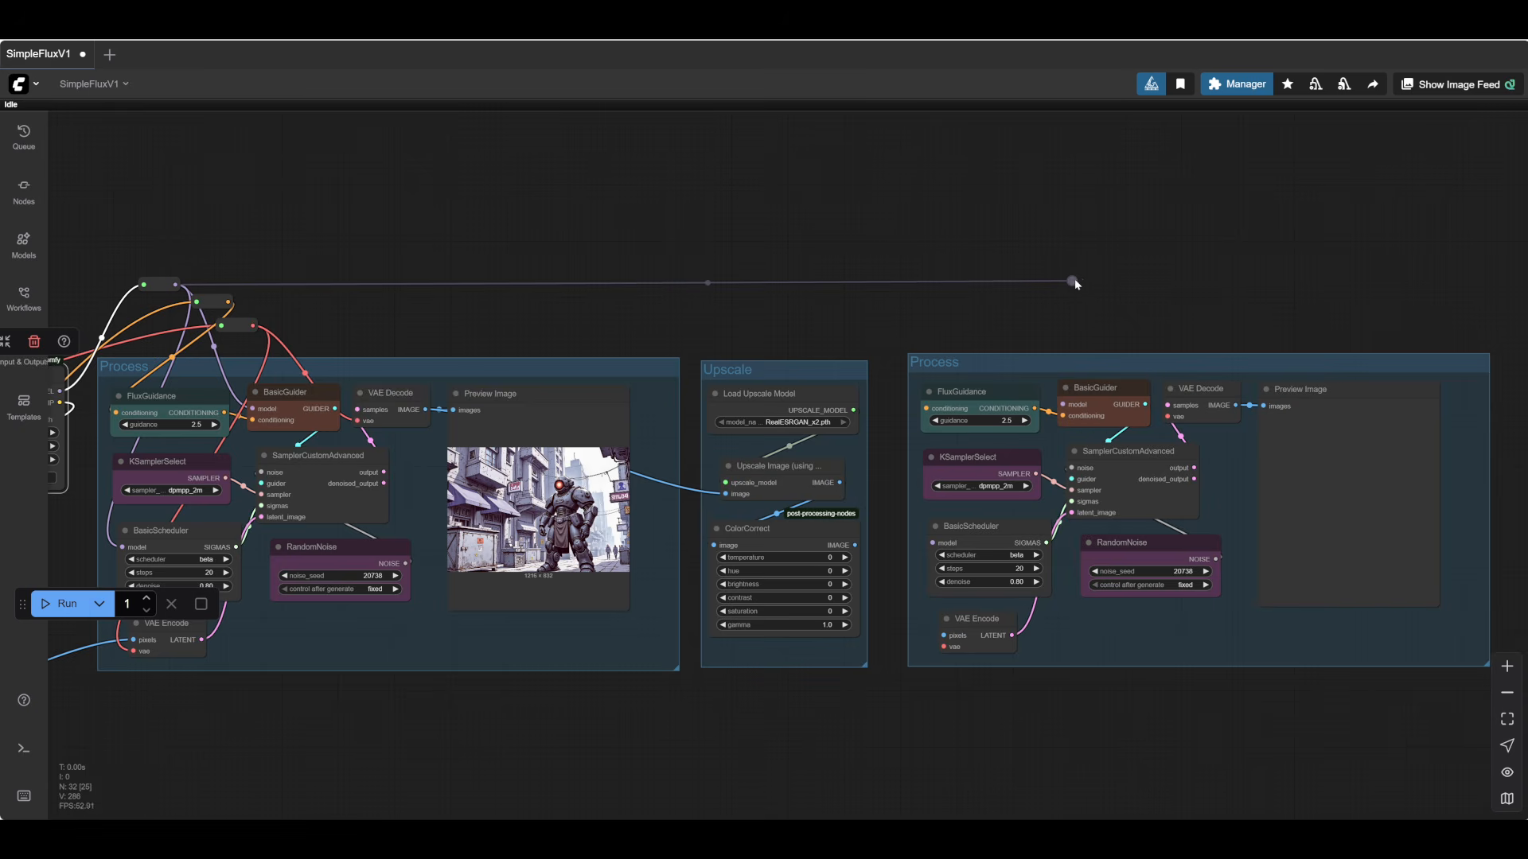
{"action": "left_click_drag", "start_coordinate": [1075, 281], "coordinate": [1065, 278]}
{"action": "key", "text": "shift+r"}
{"action": "left_click_drag", "start_coordinate": [176, 285], "coordinate": [1026, 285]}
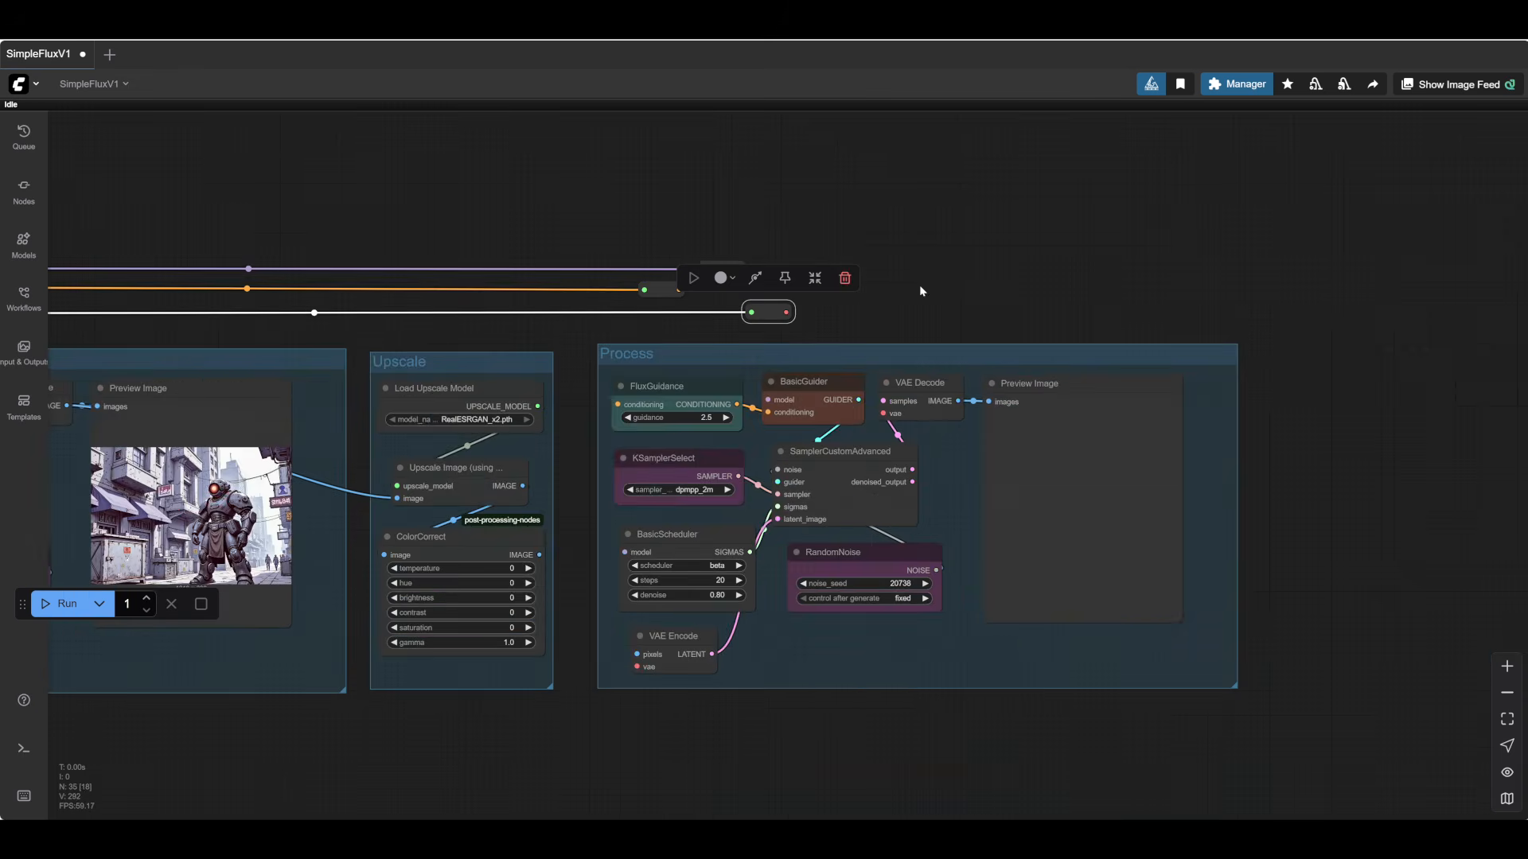
- Level the VAE Reroute node above the second Process group with its incoming line
{"action": "scroll", "coordinate": [919, 284], "scroll_direction": "up", "scroll_amount": 5}
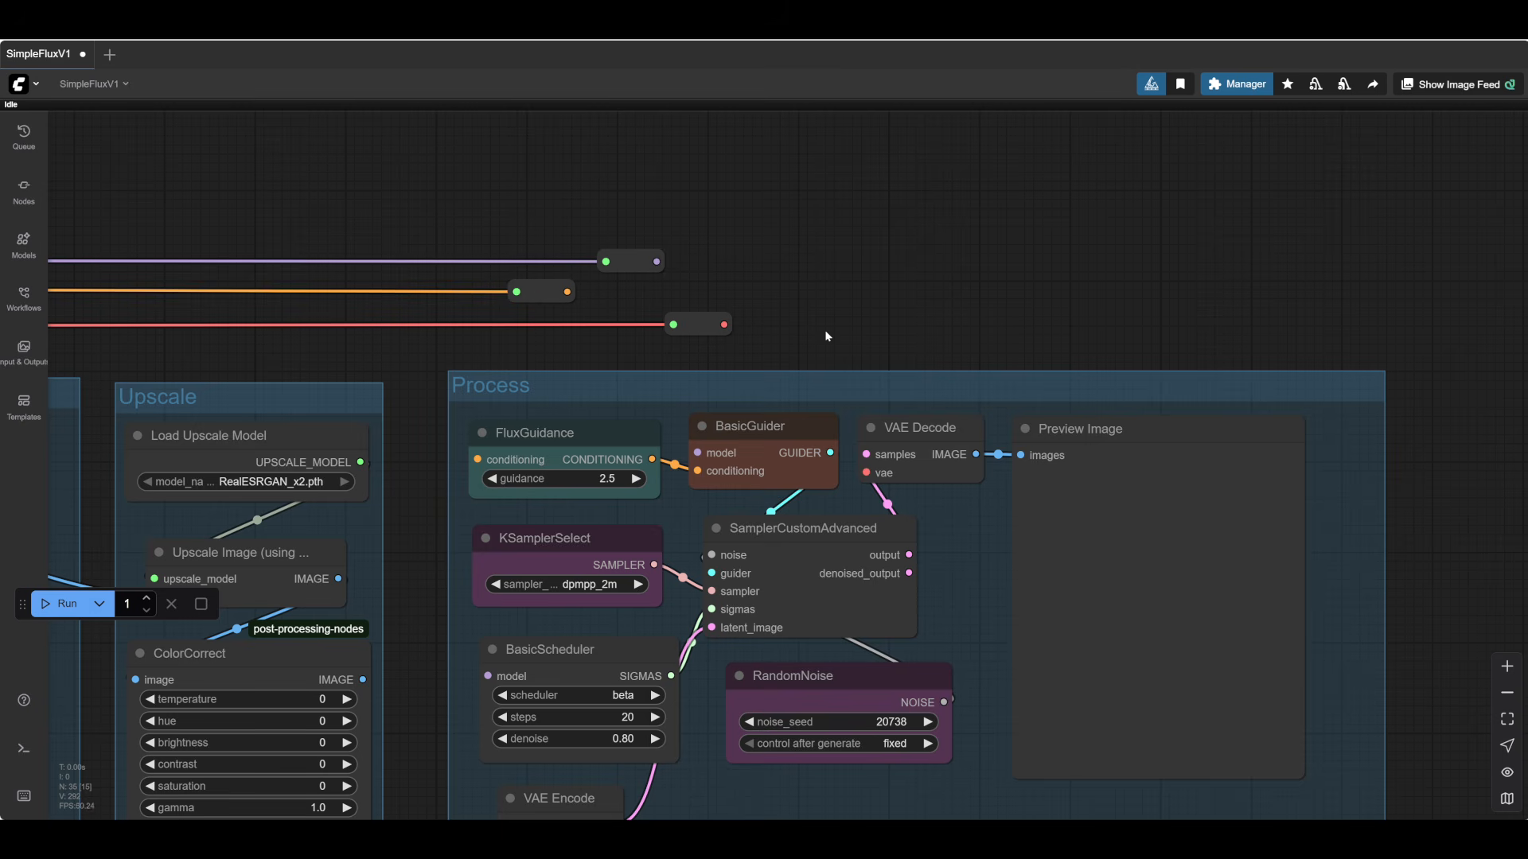
{"action": "left_click", "coordinate": [693, 328]}
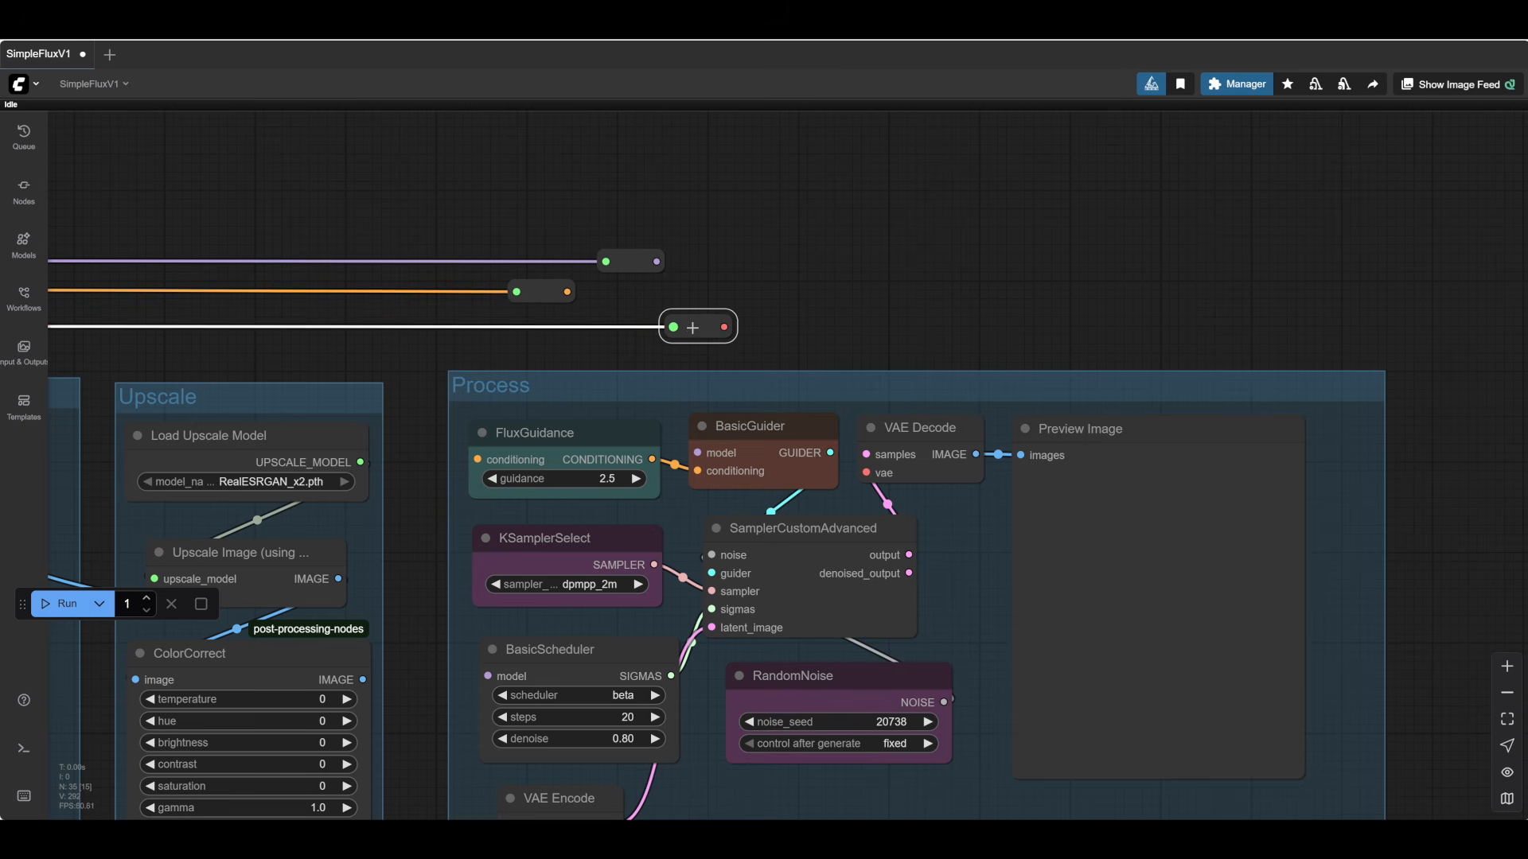
{"action": "left_click", "coordinate": [801, 326]}
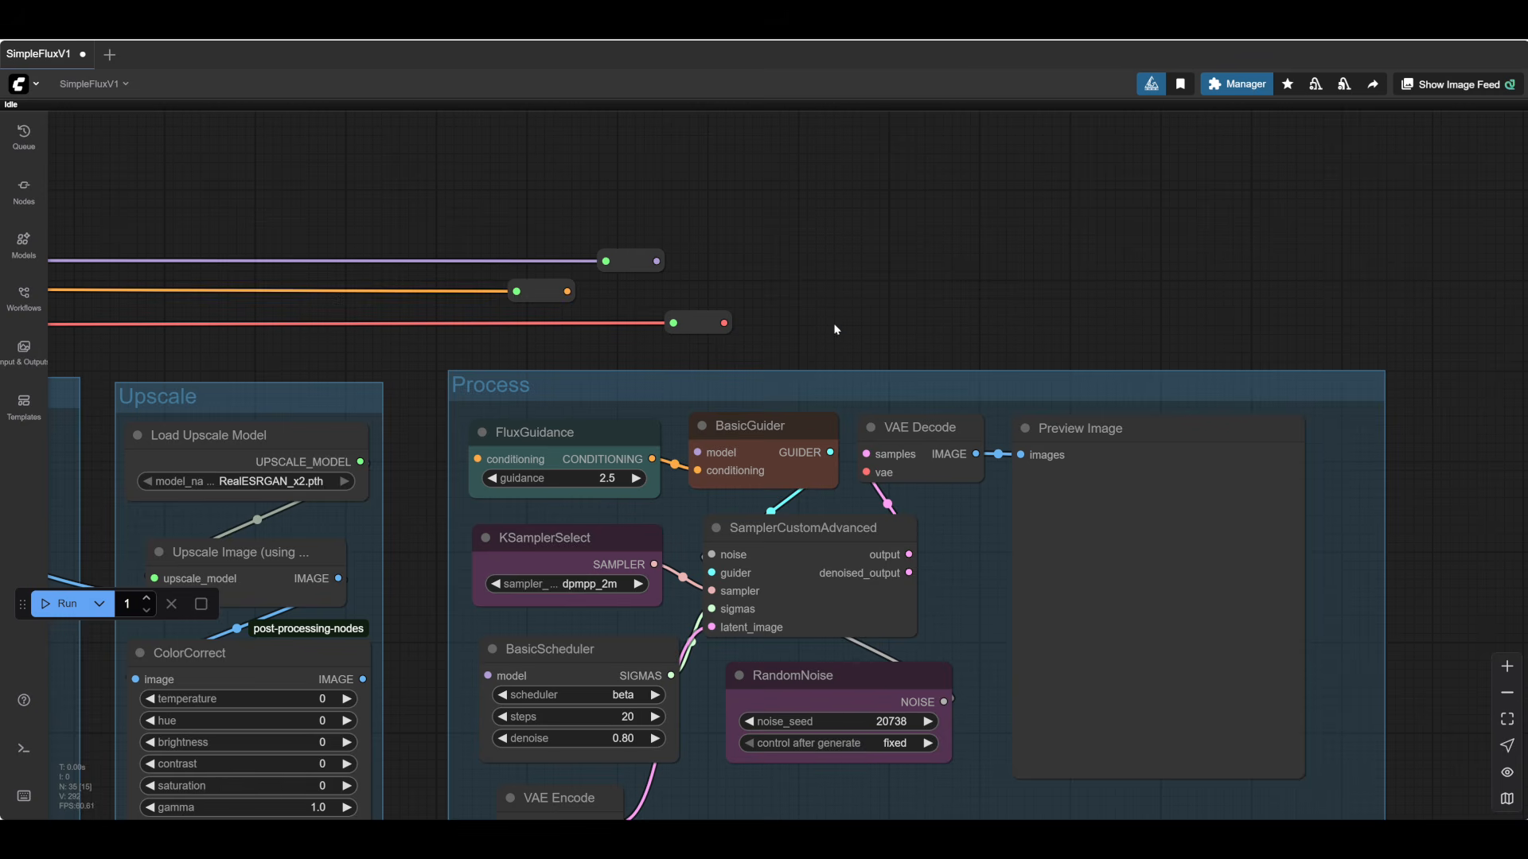
- Wire the second Process group's reroutes: conditioning to FluxGuidance, model to BasicGuider and BasicScheduler, and VAE to VAE Decode and VAE Encode
{"action": "scroll", "coordinate": [835, 329], "scroll_direction": "down", "scroll_amount": 1}
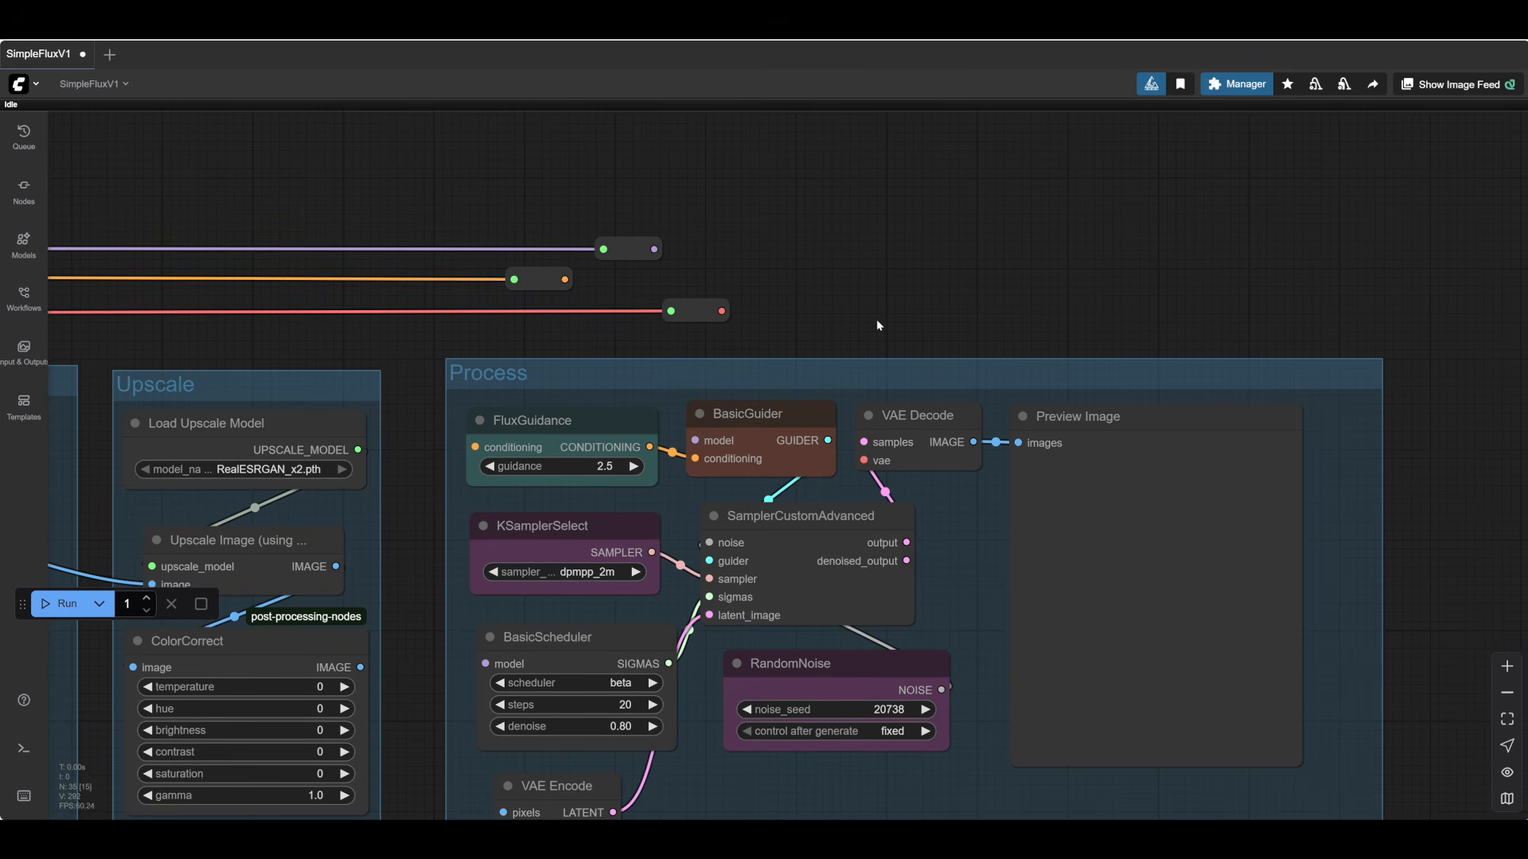
{"action": "scroll", "coordinate": [878, 325], "scroll_direction": "down", "scroll_amount": 4}
{"action": "left_click_drag", "start_coordinate": [566, 232], "coordinate": [477, 400]}
{"action": "left_click_drag", "start_coordinate": [655, 202], "coordinate": [486, 616]}
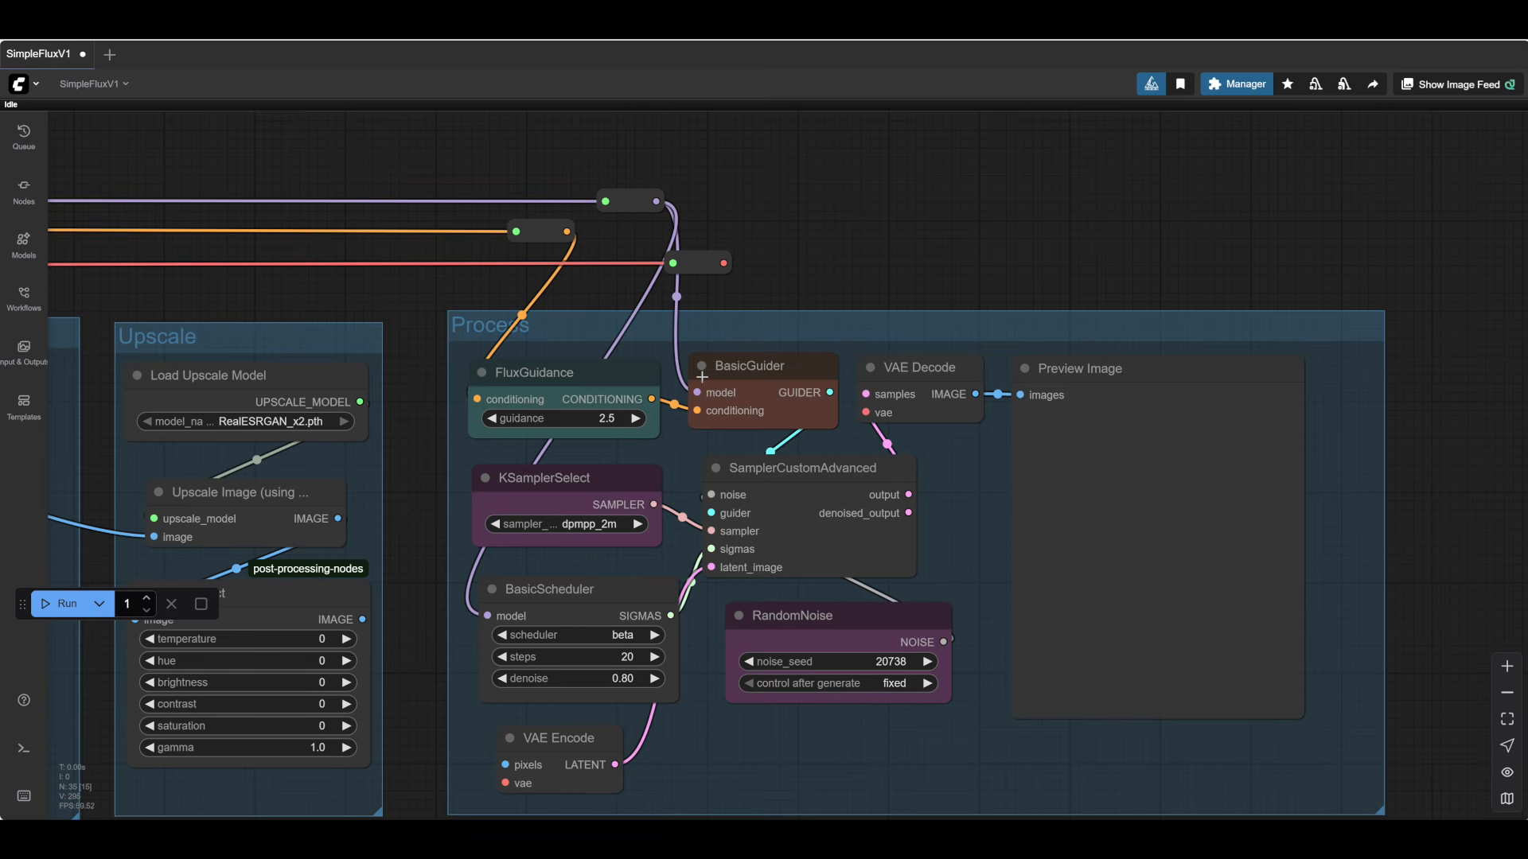
{"action": "left_click_drag", "start_coordinate": [724, 264], "coordinate": [865, 412]}
{"action": "left_click_drag", "start_coordinate": [723, 263], "coordinate": [505, 783]}
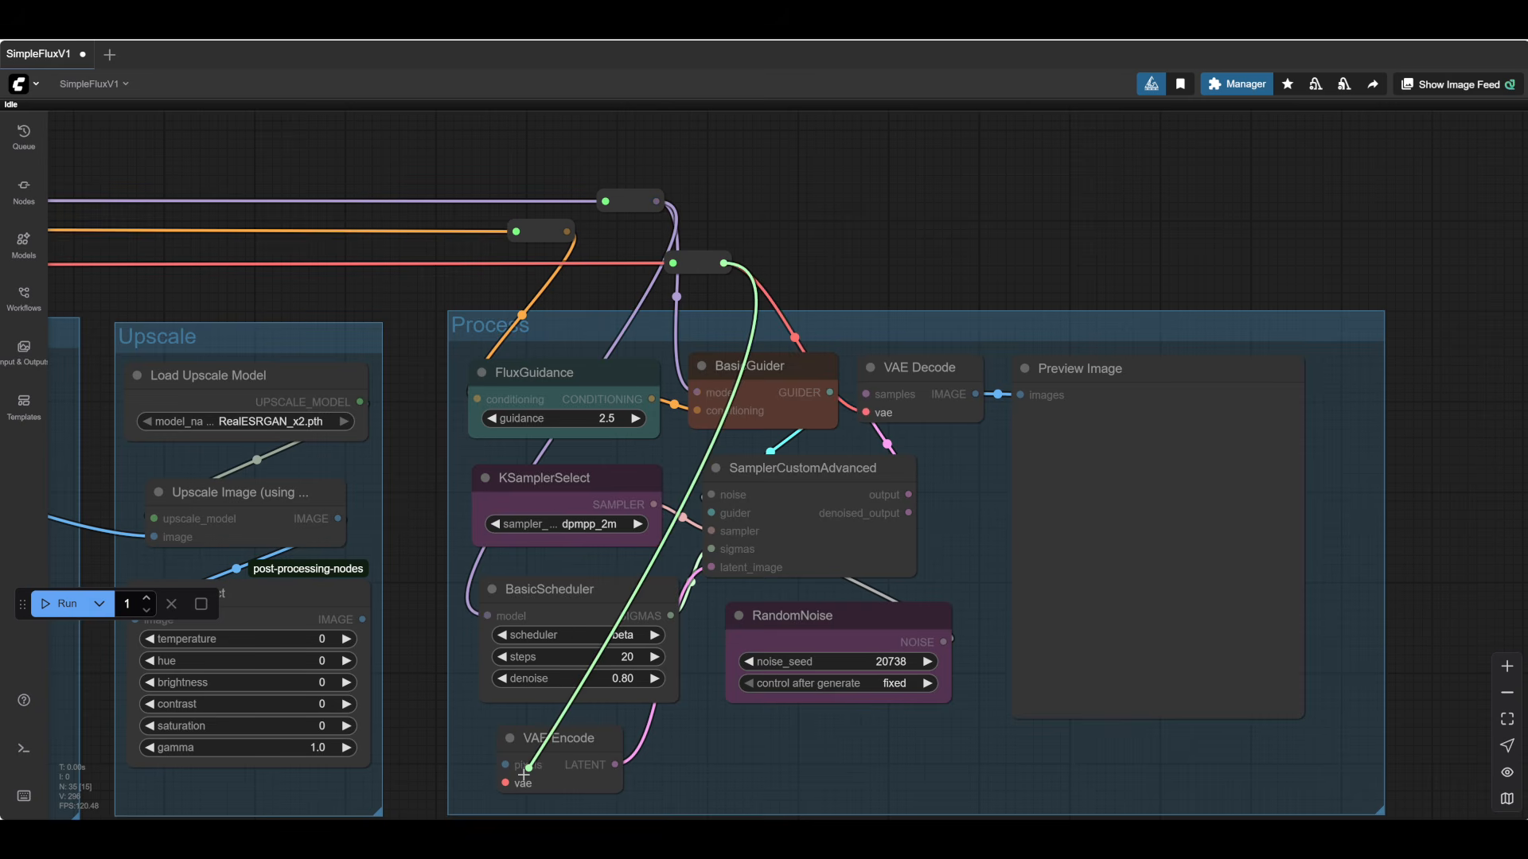
- Rearrange the second Process group, moving VAE Encode below RandomNoise and shifting FluxGuidance, KSamplerSelect and BasicScheduler upward to free space beneath them
{"action": "left_click_drag", "start_coordinate": [477, 798], "coordinate": [467, 634]}
{"action": "left_click", "coordinate": [849, 400]}
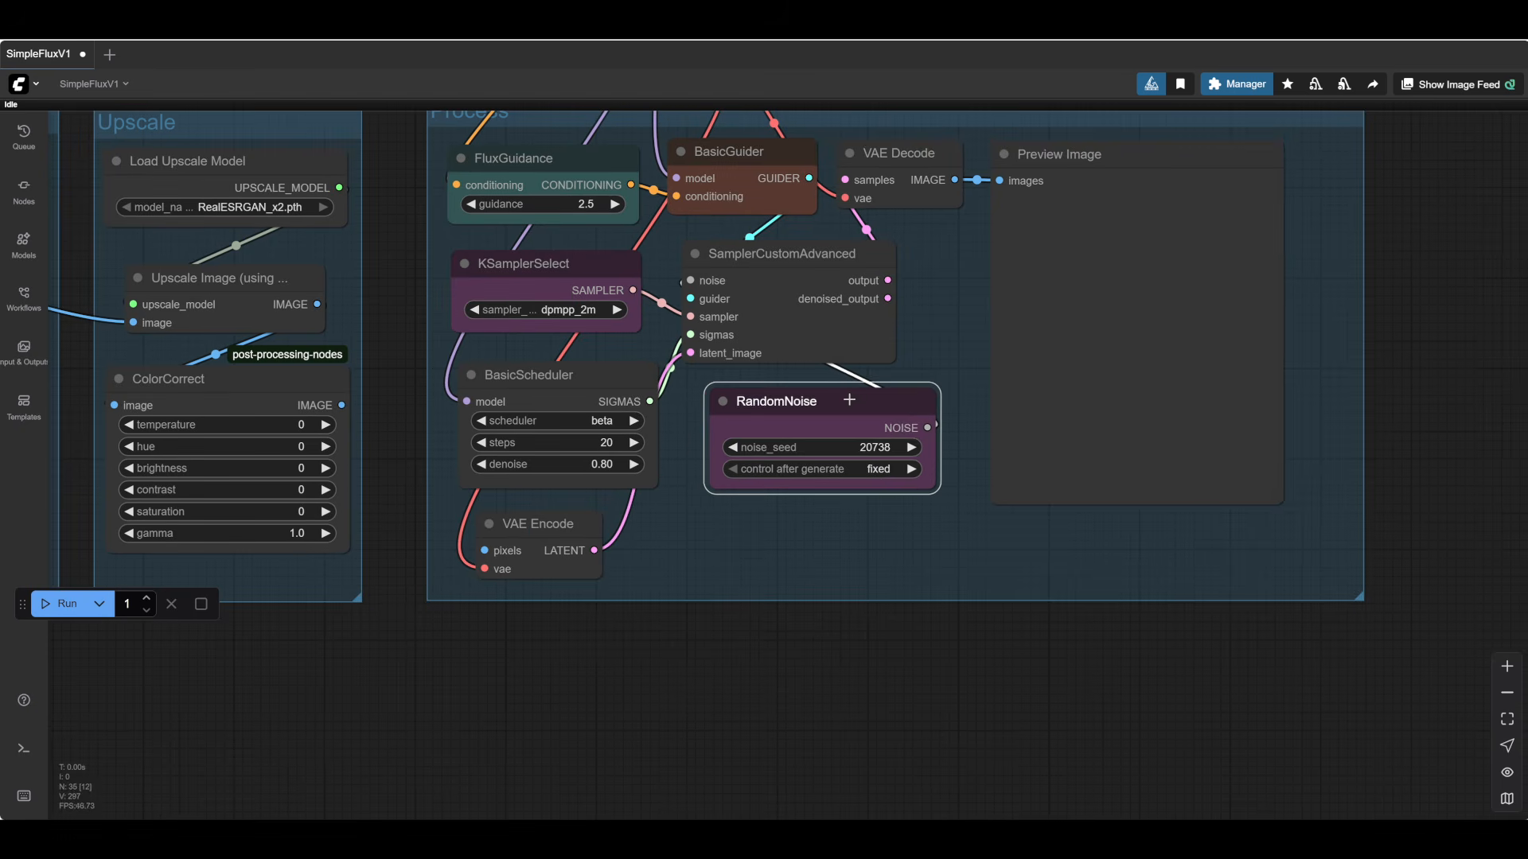
{"action": "left_click_drag", "start_coordinate": [849, 399], "coordinate": [869, 394]}
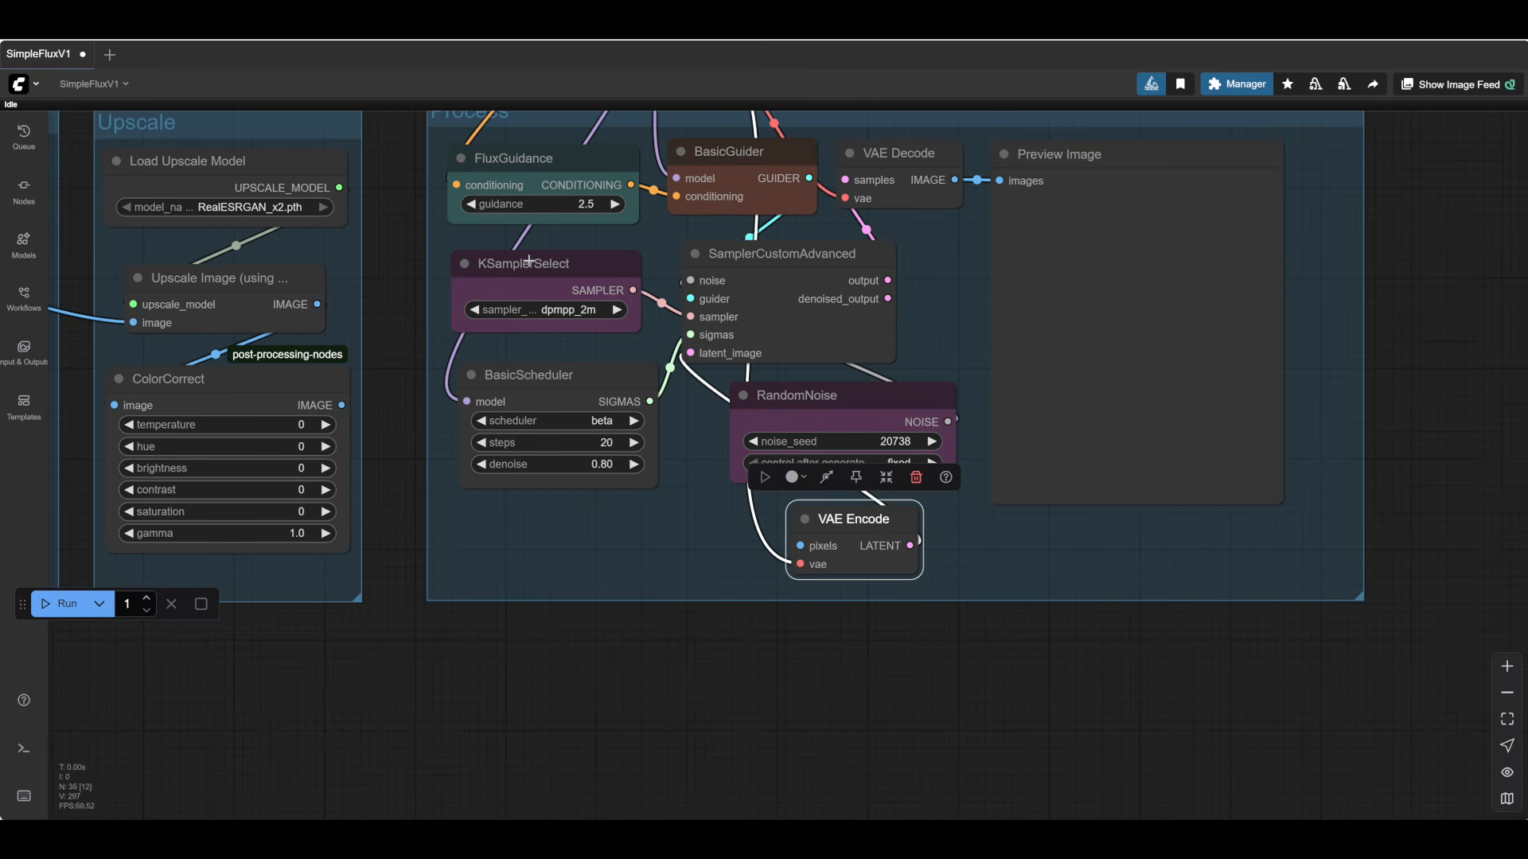
{"action": "left_click_drag", "start_coordinate": [529, 261], "coordinate": [529, 248]}
{"action": "left_click_drag", "start_coordinate": [535, 151], "coordinate": [535, 140]}
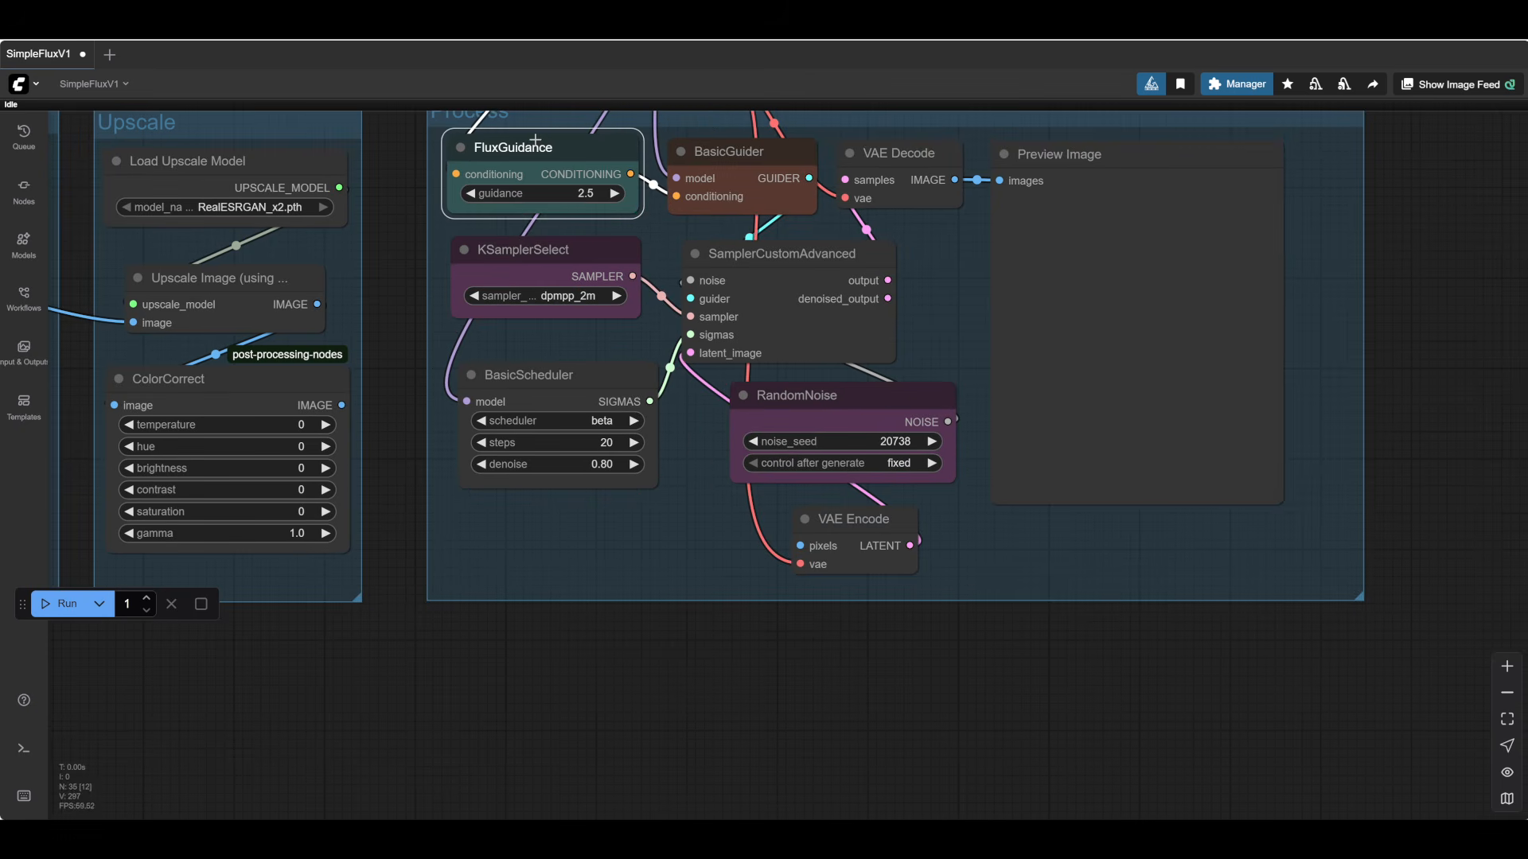
{"action": "left_click_drag", "start_coordinate": [518, 249], "coordinate": [518, 234]}
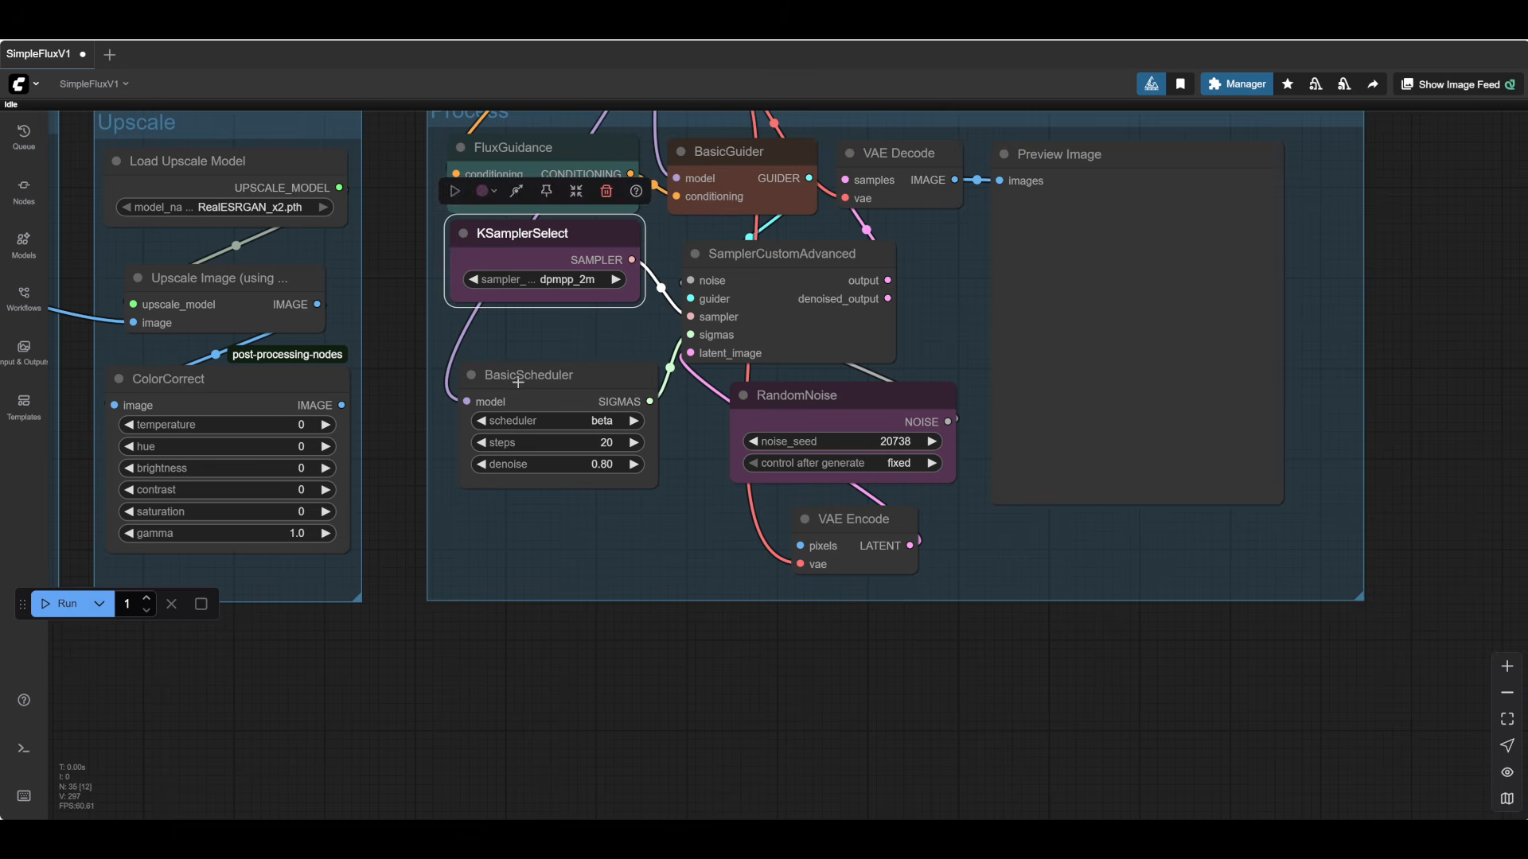
{"action": "left_click_drag", "start_coordinate": [518, 382], "coordinate": [513, 344]}
- Duplicate the ImageInput group's Image Resize node and place the copy below BasicScheduler in the second Process group
{"action": "scroll", "coordinate": [845, 574], "scroll_direction": "down", "scroll_amount": 4}
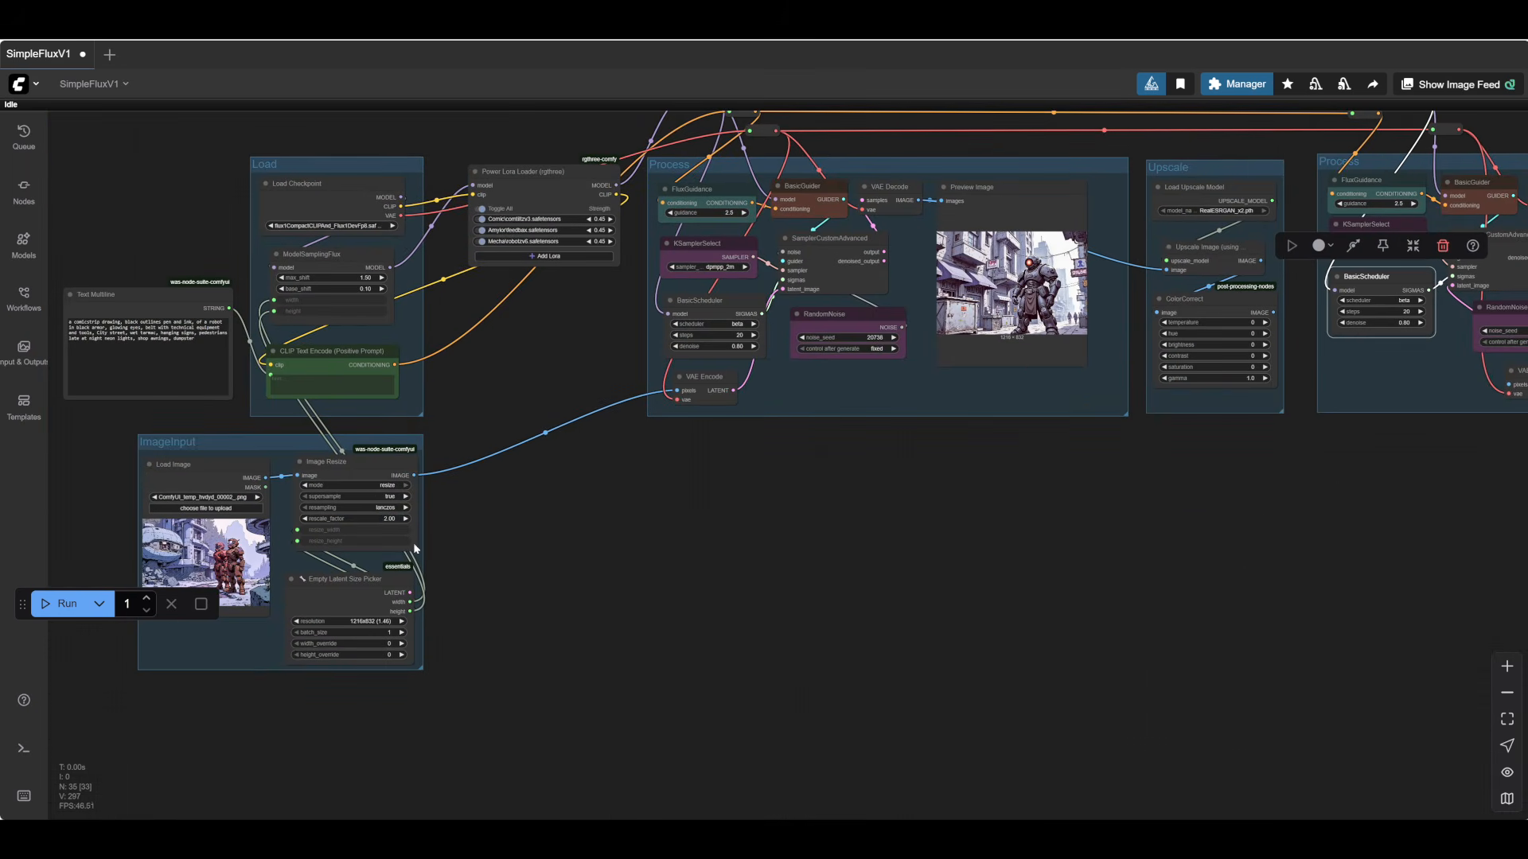
{"action": "left_click", "coordinate": [348, 461]}
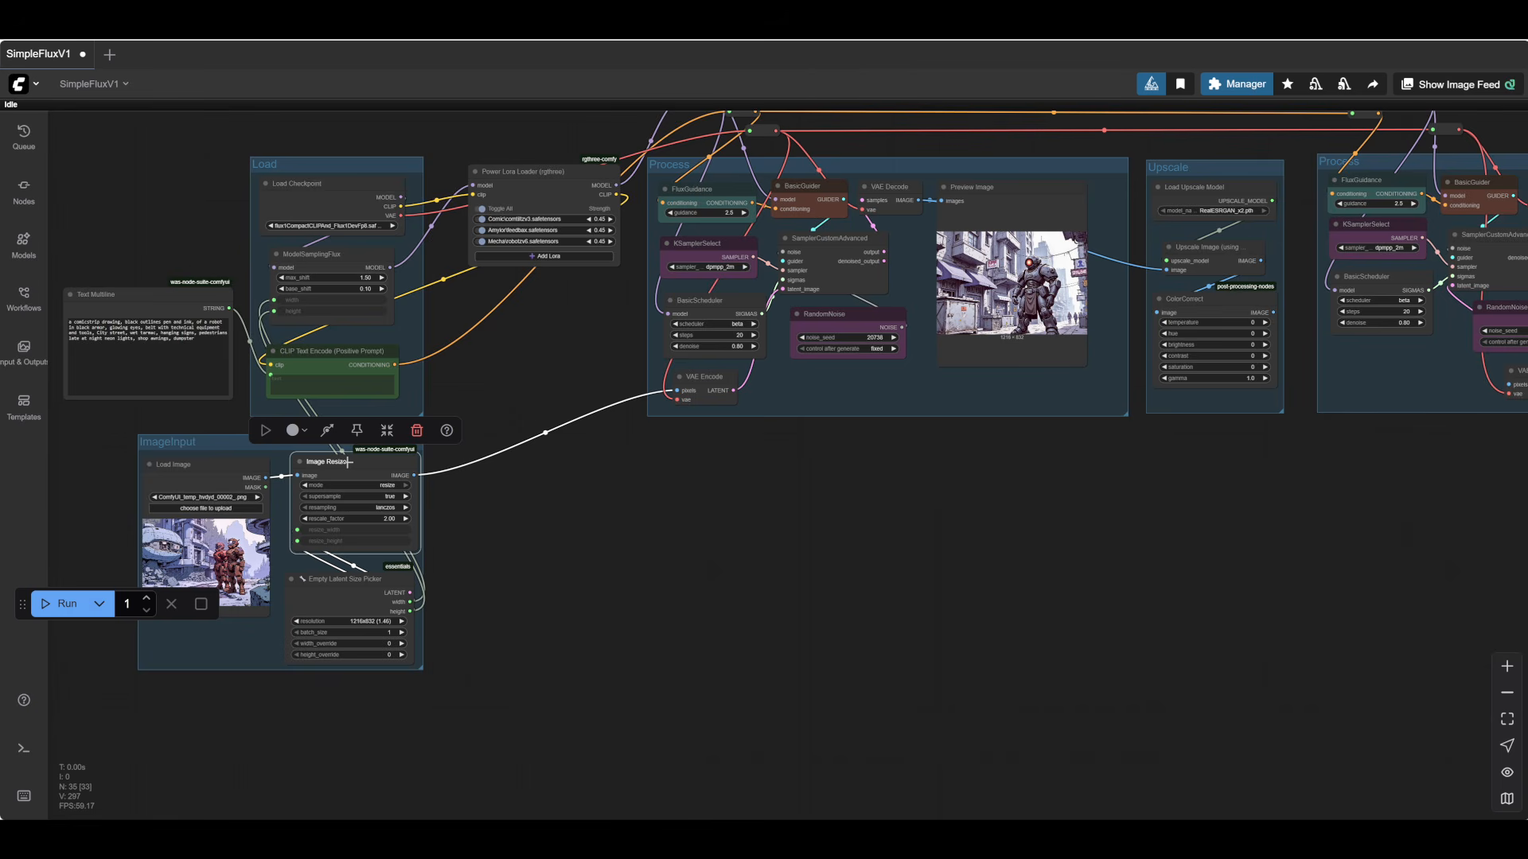
{"action": "left_click_drag", "start_coordinate": [348, 461], "coordinate": [1380, 344]}
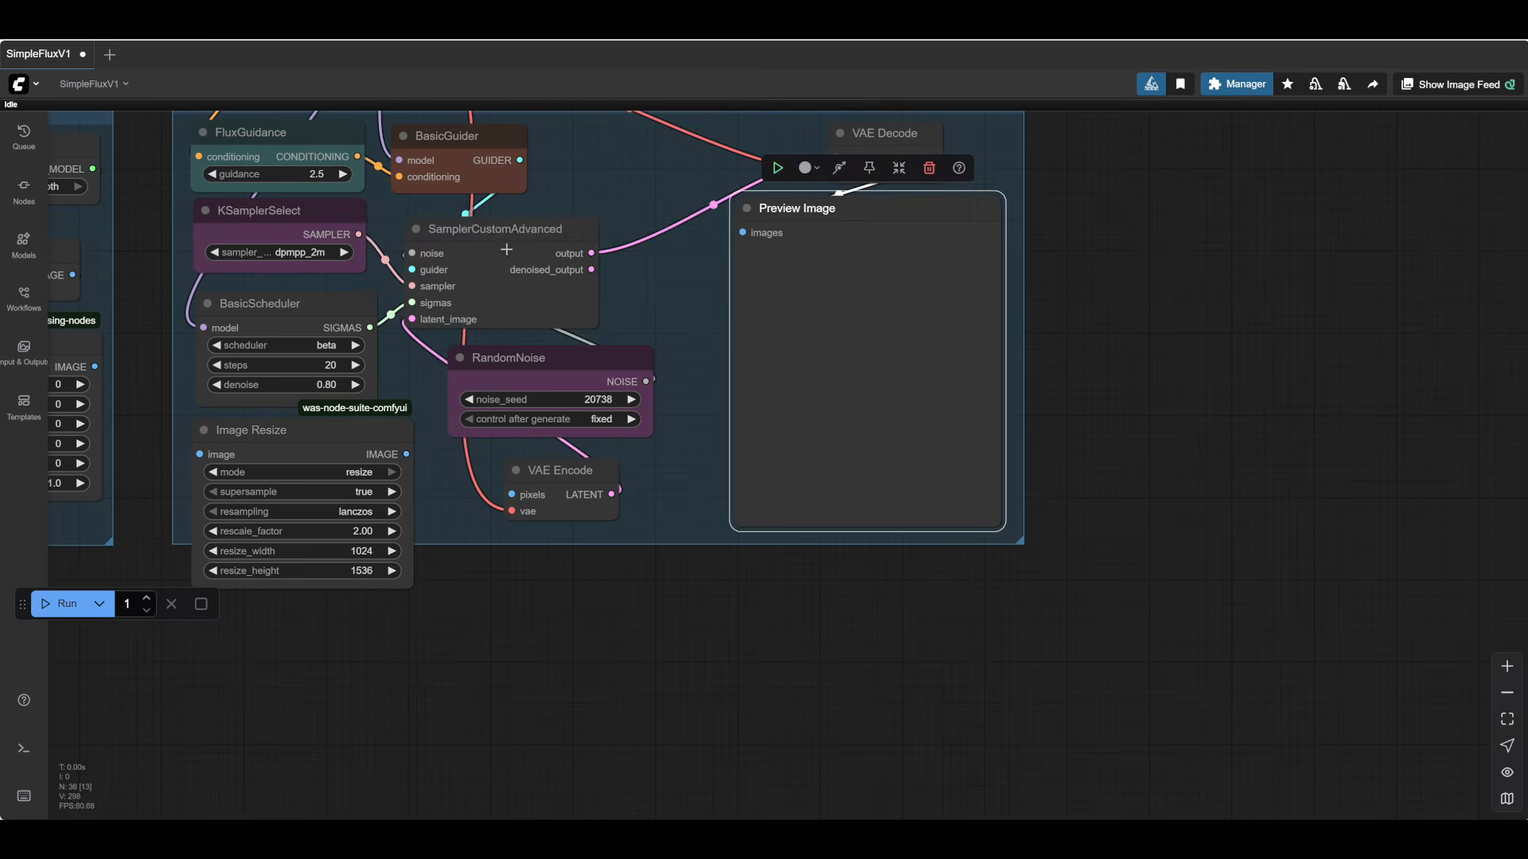
- Spread out the second Process group's sampler, guider, guidance and noise nodes, and stack KSamplerSelect, BasicScheduler and Image Resize in one column
{"action": "left_click_drag", "start_coordinate": [500, 228], "coordinate": [612, 219]}
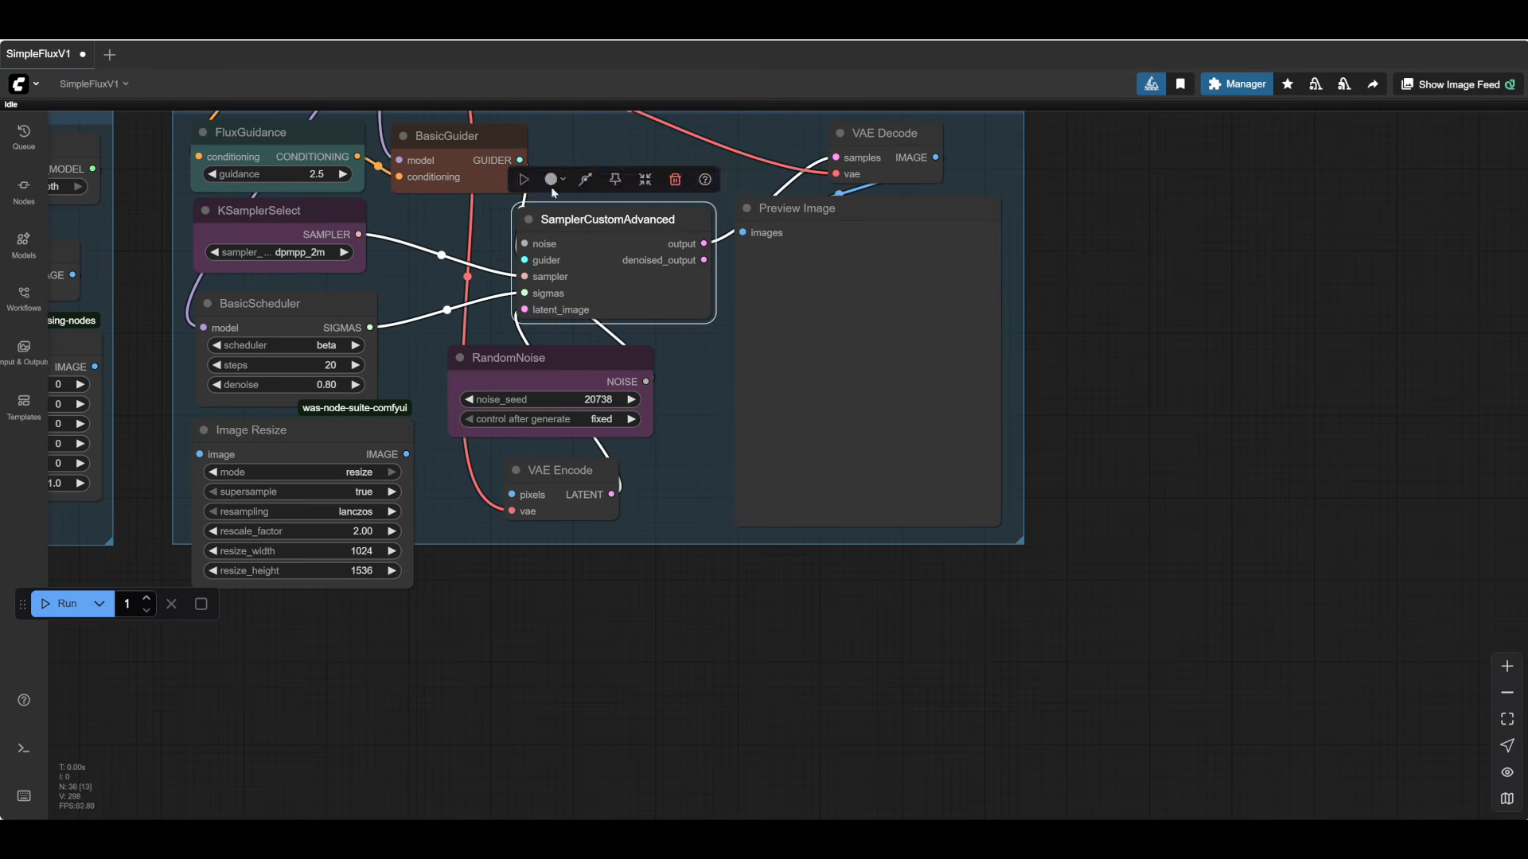
{"action": "left_click_drag", "start_coordinate": [460, 135], "coordinate": [619, 137]}
{"action": "left_click_drag", "start_coordinate": [522, 357], "coordinate": [586, 348]}
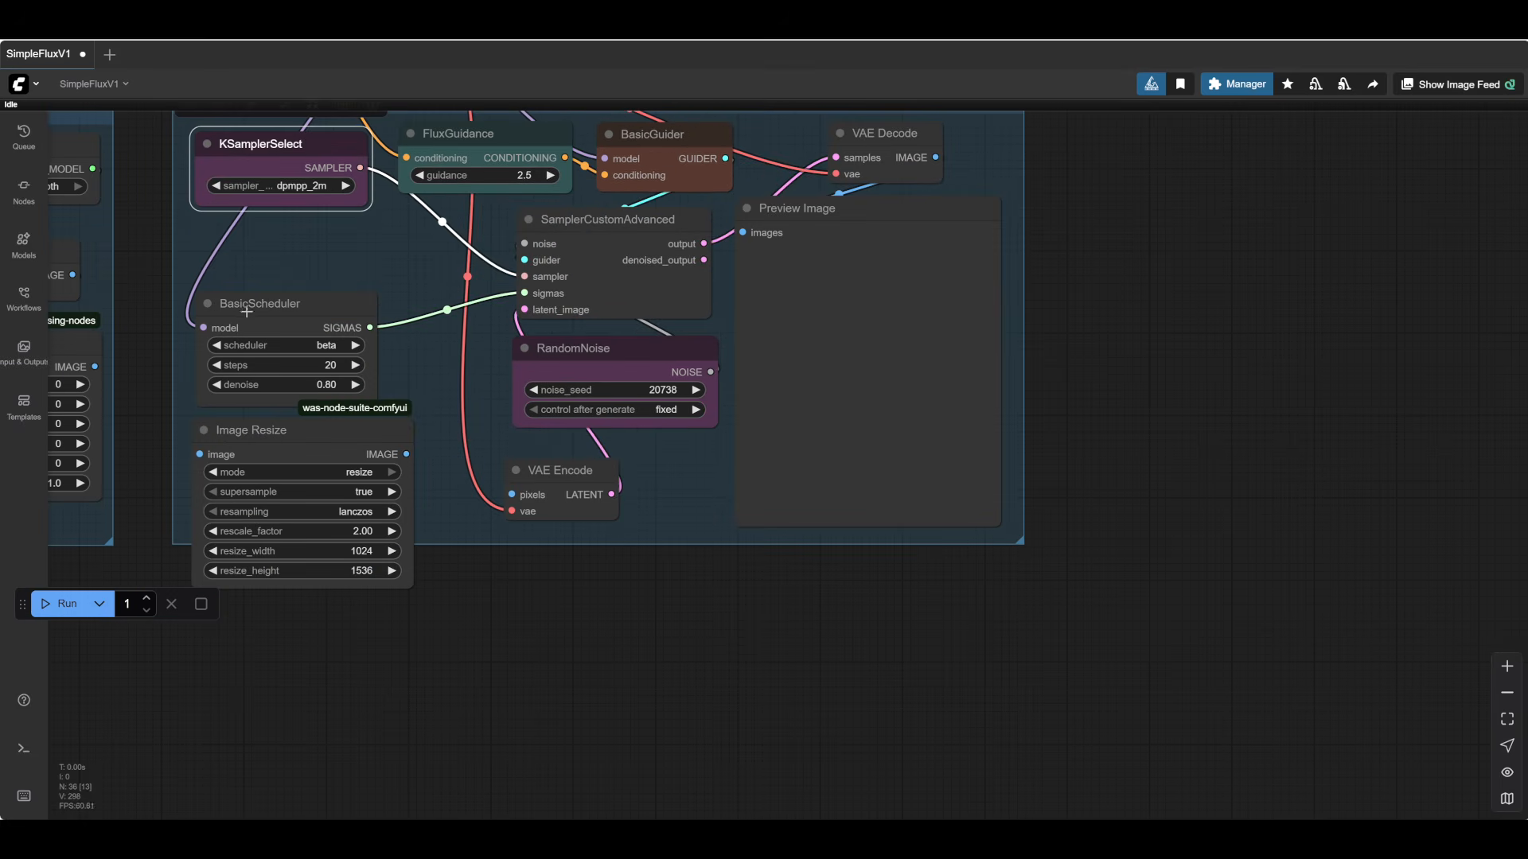
{"action": "left_click_drag", "start_coordinate": [247, 310], "coordinate": [250, 244]}
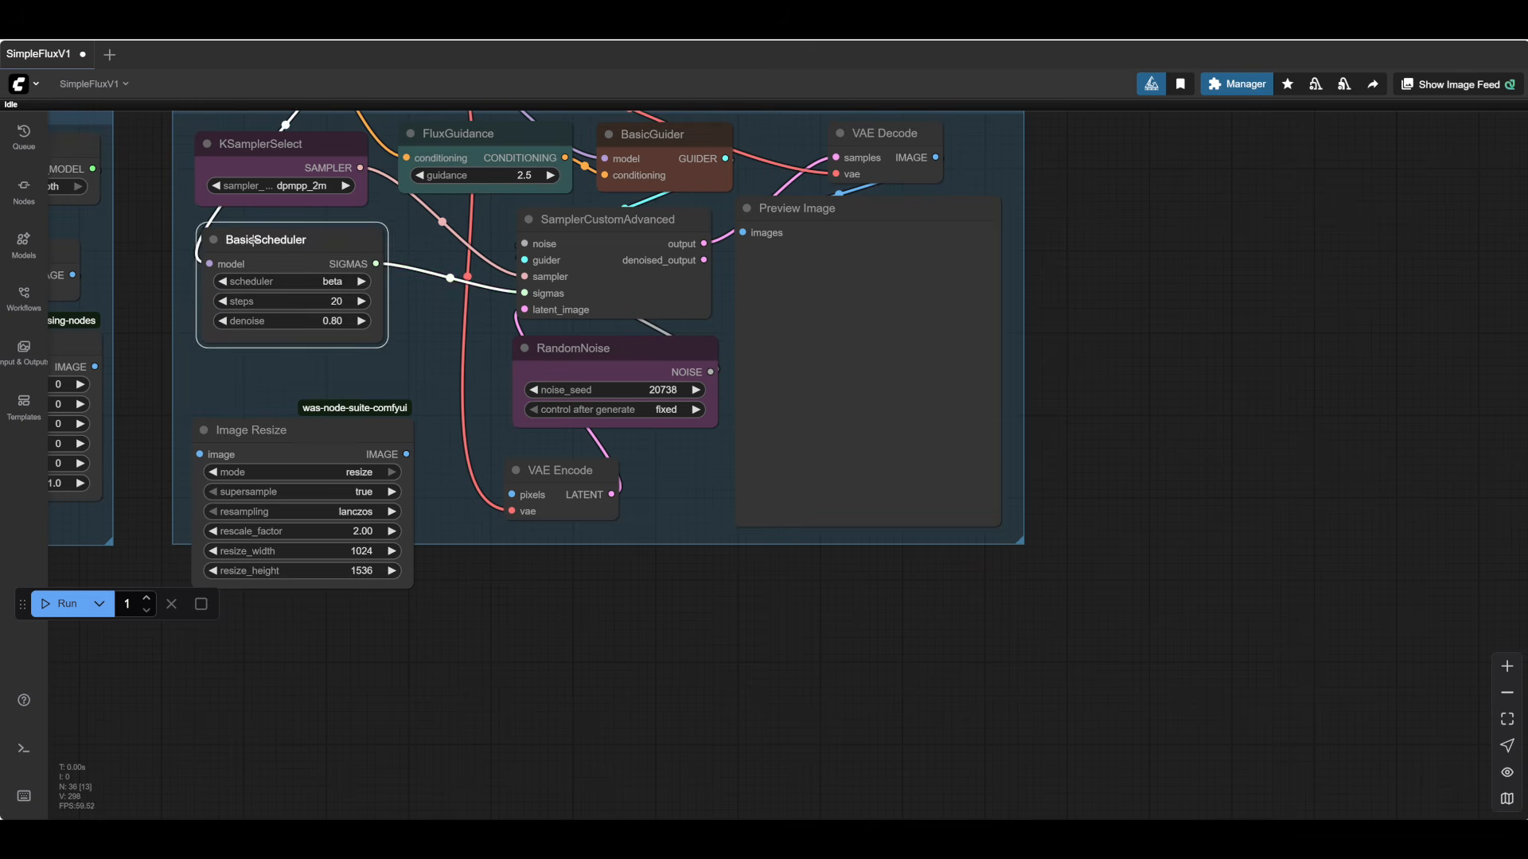
{"action": "left_click_drag", "start_coordinate": [255, 430], "coordinate": [255, 381]}
- Connect ColorCorrect's IMAGE output to the new Image Resize, and Image Resize's IMAGE output to VAE Encode's pixels input
{"action": "left_click_drag", "start_coordinate": [318, 589], "coordinate": [549, 562]}
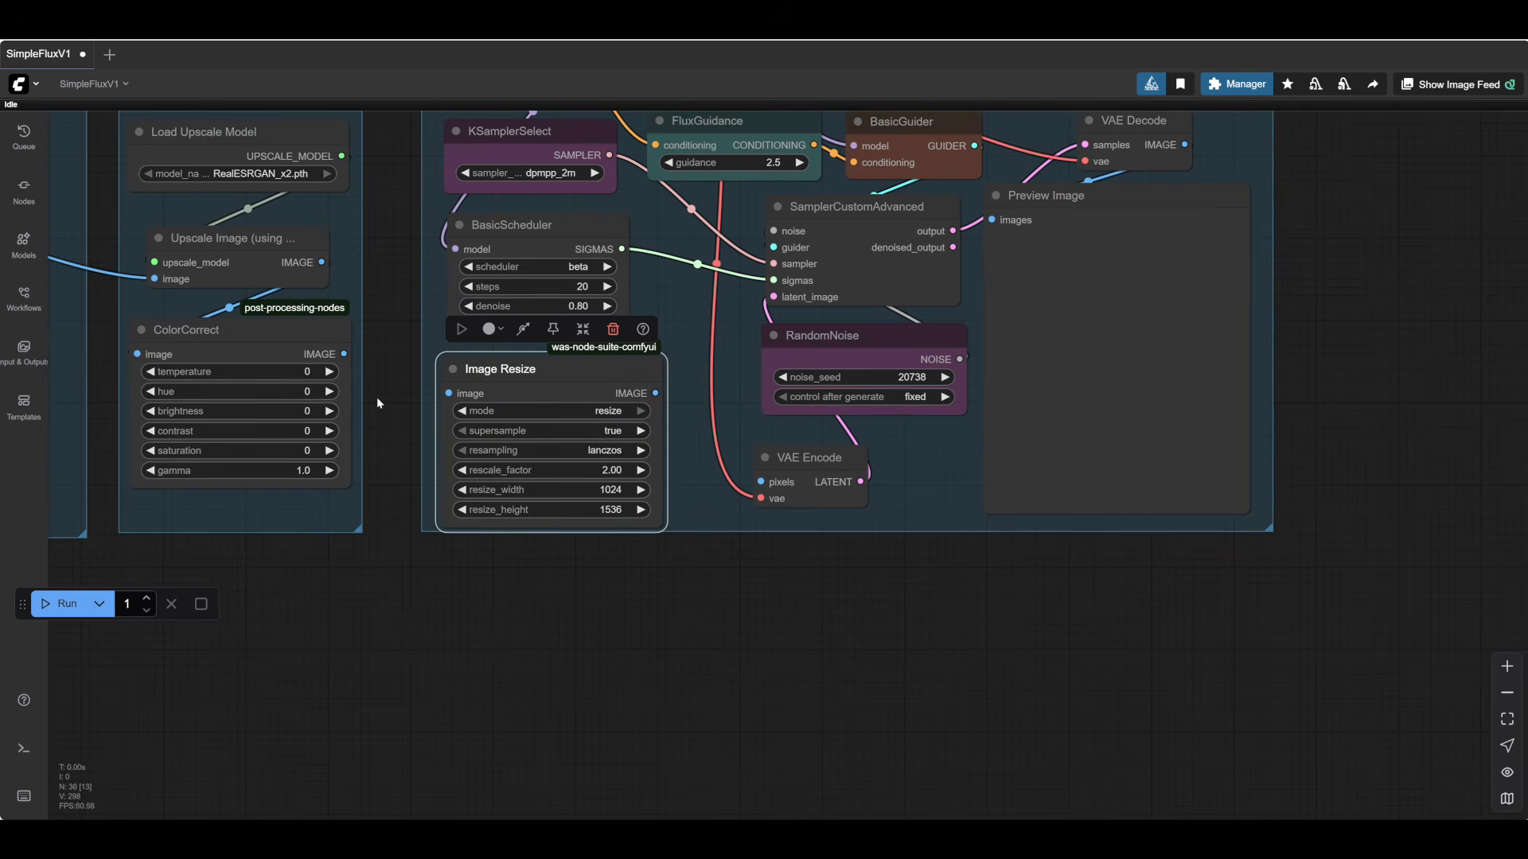
{"action": "left_click_drag", "start_coordinate": [344, 354], "coordinate": [449, 393]}
{"action": "left_click_drag", "start_coordinate": [565, 550], "coordinate": [451, 602]}
{"action": "left_click_drag", "start_coordinate": [543, 445], "coordinate": [651, 532]}
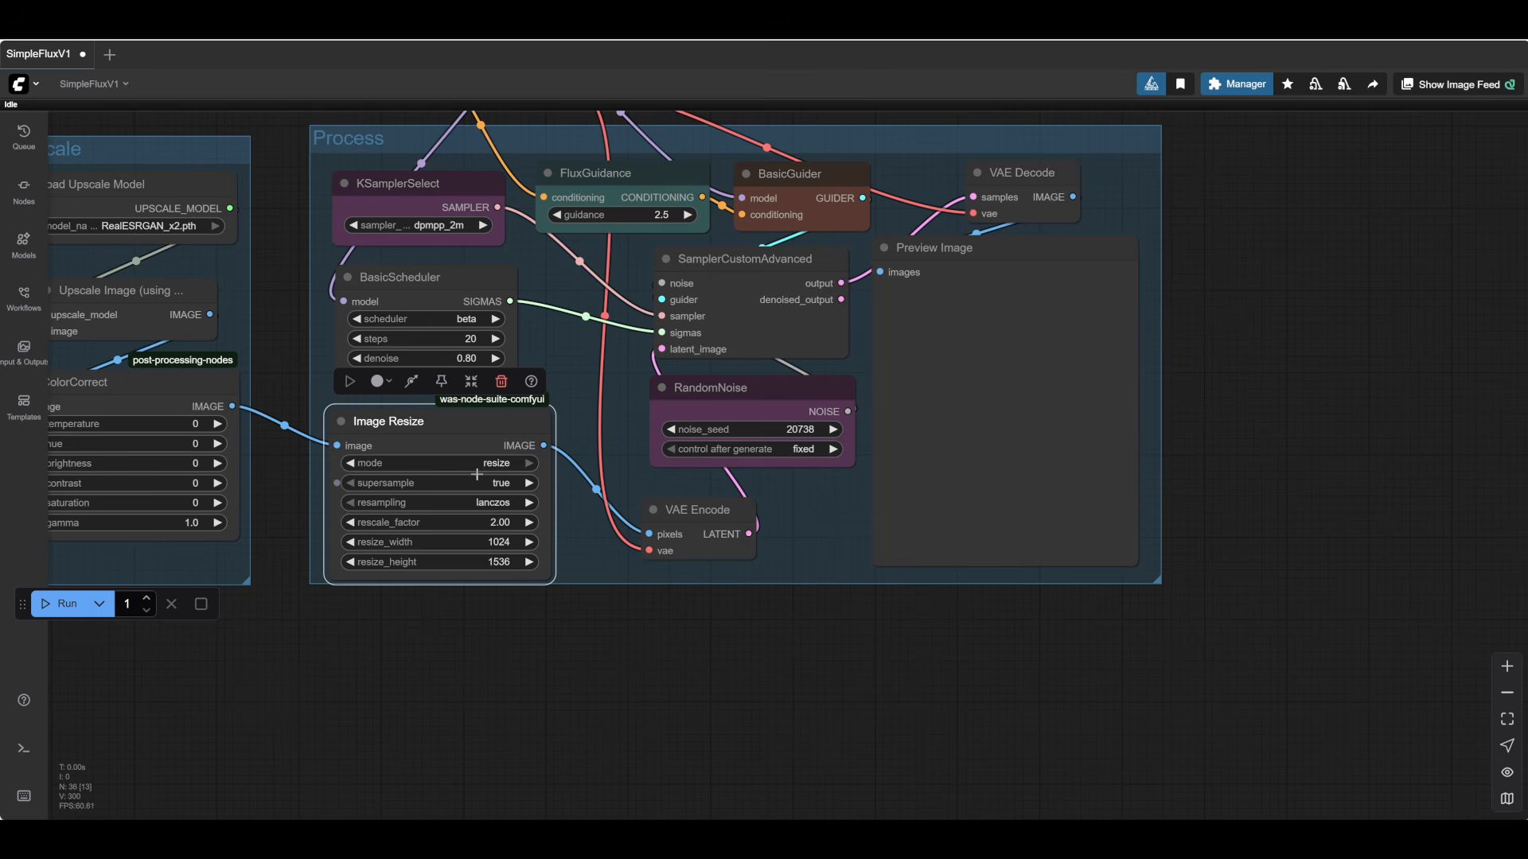
- Set the new Image Resize node to rescale mode with a rescale_factor of 0.75
{"action": "left_click", "coordinate": [352, 464]}
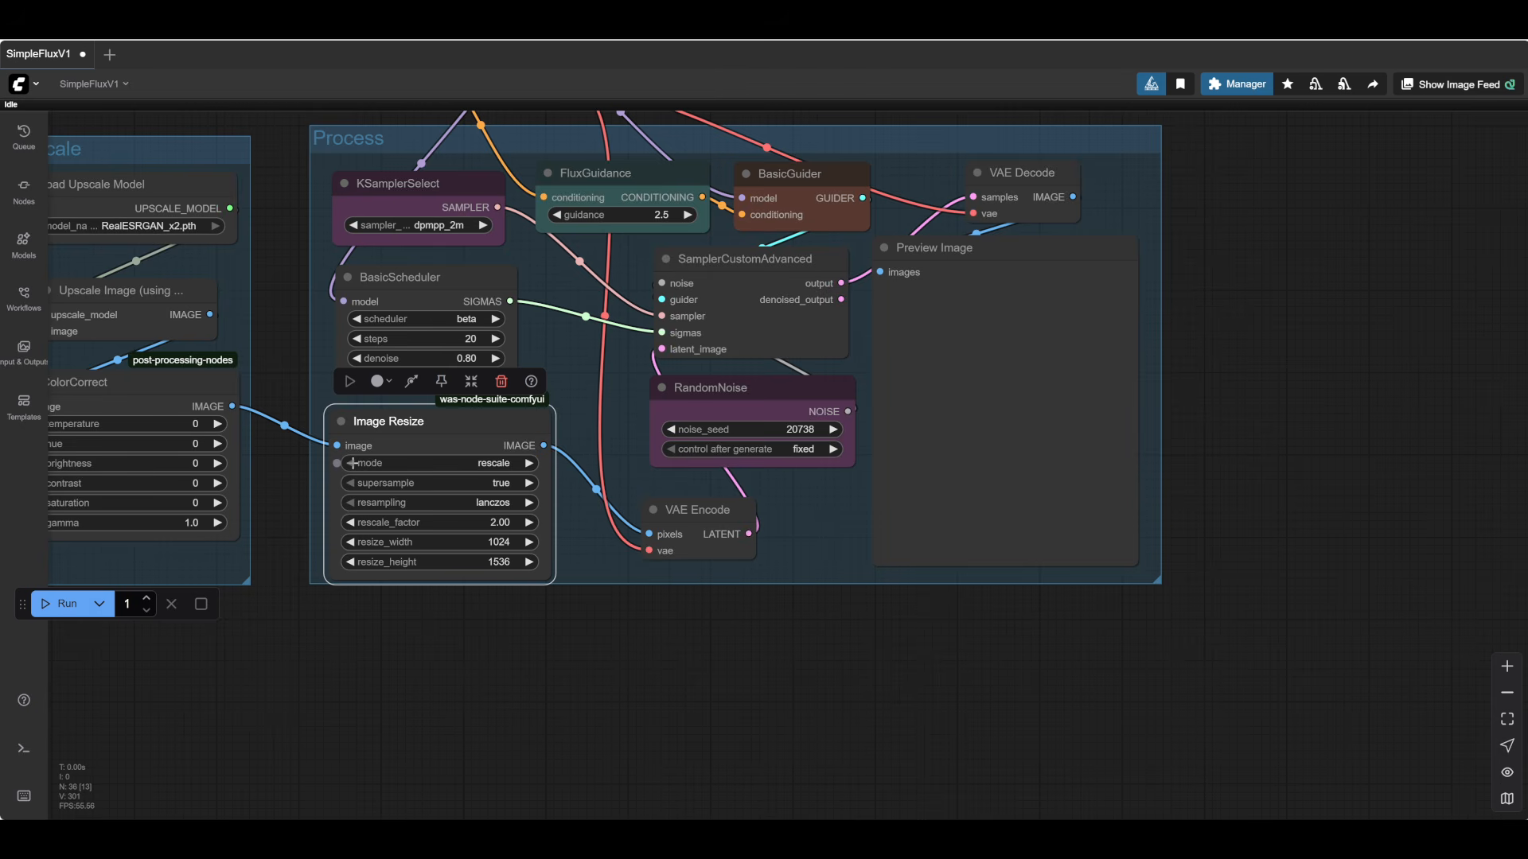
{"action": "left_click", "coordinate": [490, 522]}
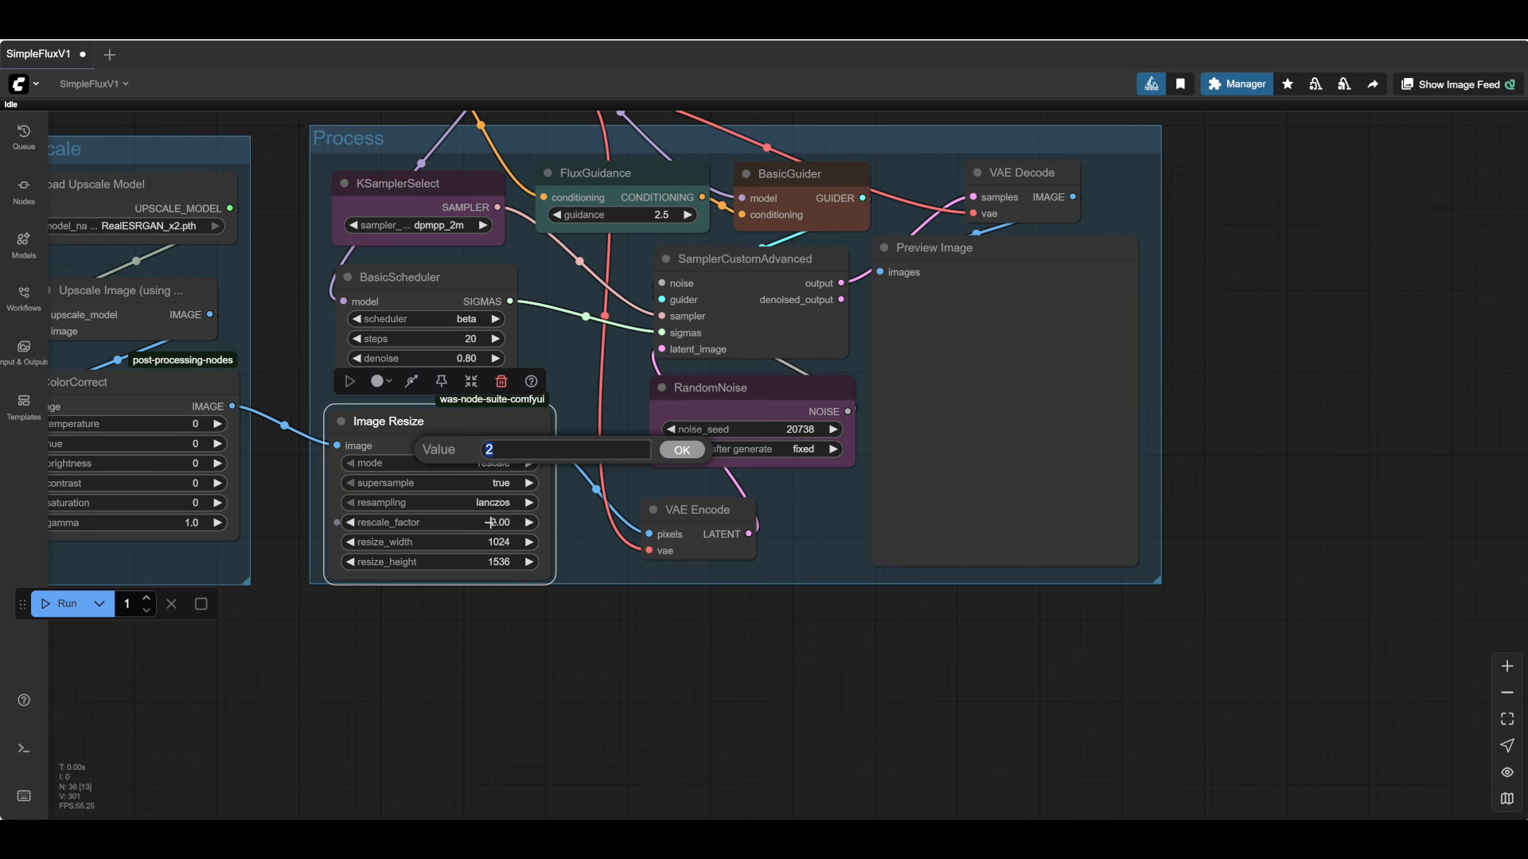
{"action": "type", "text": "0.75"}
{"action": "key", "text": "Return"}
- Set the second Process group's BasicScheduler denoise to 0.50
{"action": "scroll", "coordinate": [757, 634], "scroll_direction": "down", "scroll_amount": 3}
{"action": "scroll", "coordinate": [805, 648], "scroll_direction": "left", "scroll_amount": 5}
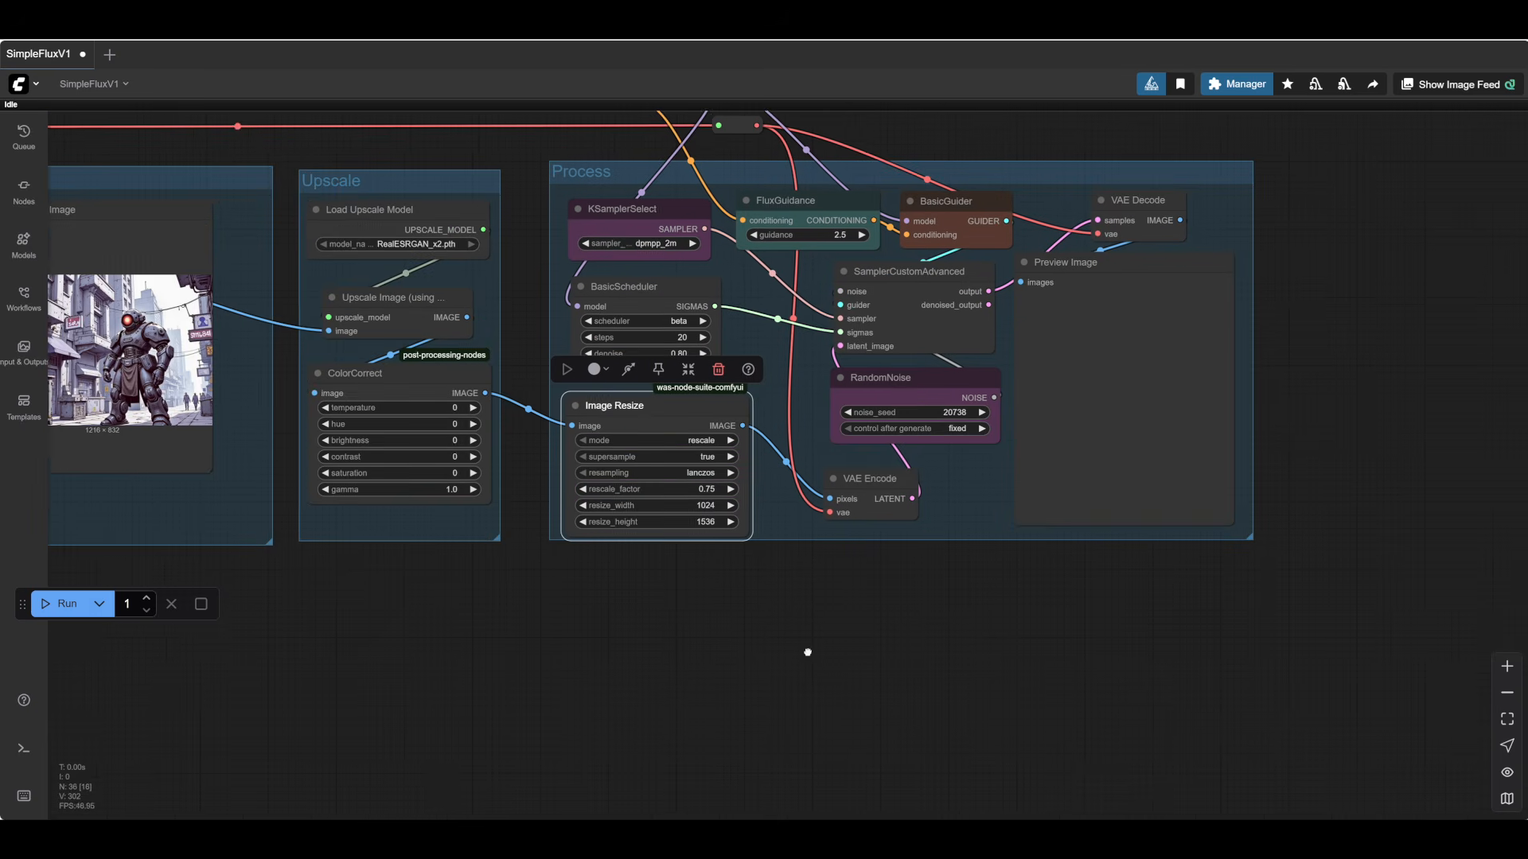
{"action": "left_click_drag", "start_coordinate": [808, 658], "coordinate": [724, 725]}
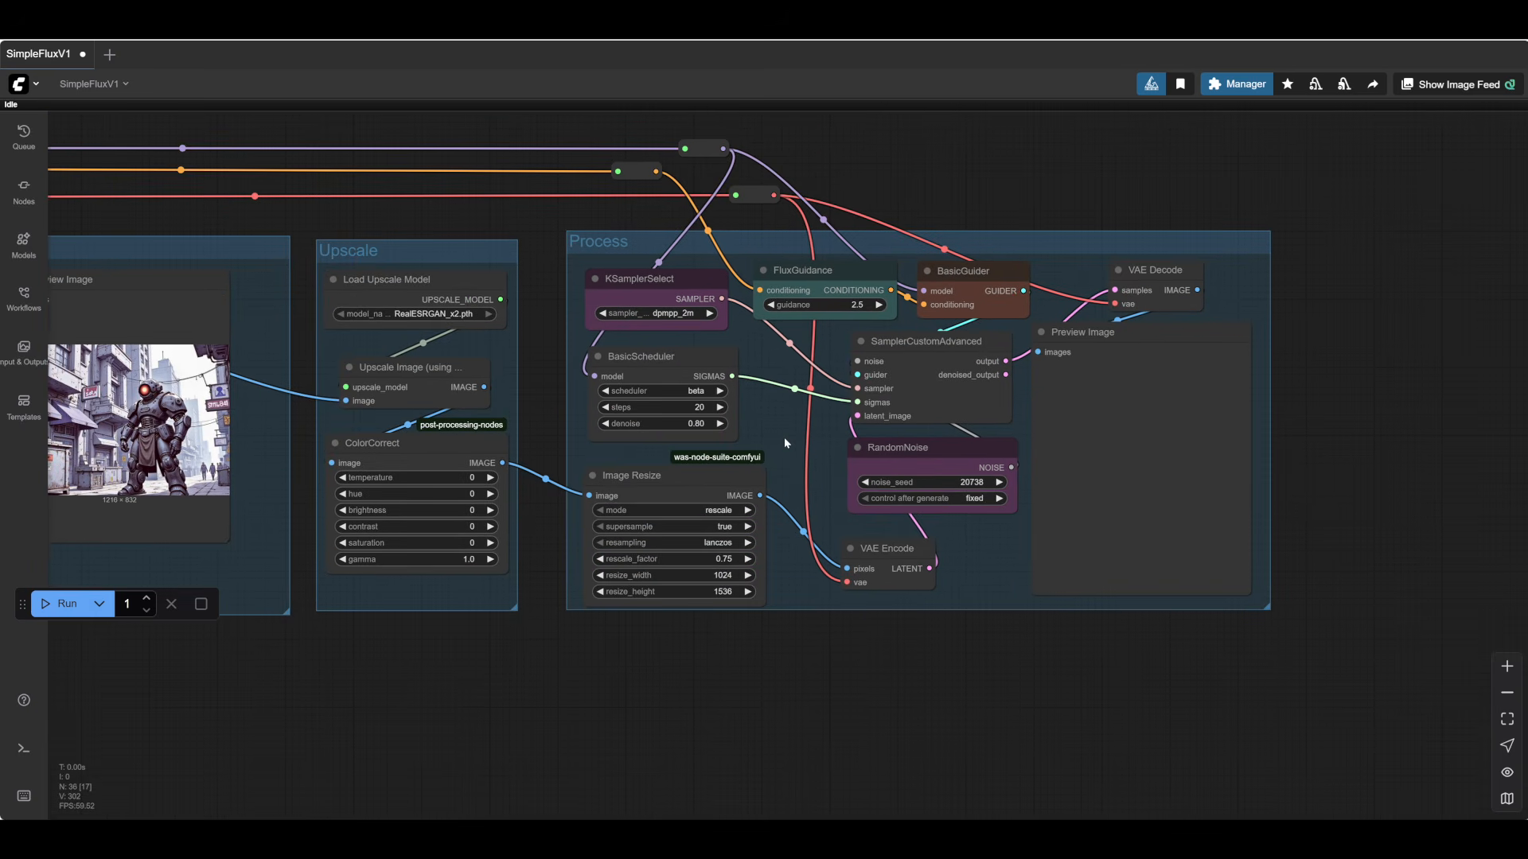
{"action": "left_click_drag", "start_coordinate": [668, 426], "coordinate": [627, 422]}
{"action": "left_click", "coordinate": [605, 423]}
- Set the second Process group's RandomNoise noise_seed to 20741 and run the workflow
{"action": "scroll", "coordinate": [597, 434], "scroll_direction": "down", "scroll_amount": 2}
{"action": "left_click_drag", "start_coordinate": [783, 685], "coordinate": [726, 690]}
{"action": "left_click_drag", "start_coordinate": [365, 668], "coordinate": [707, 639]}
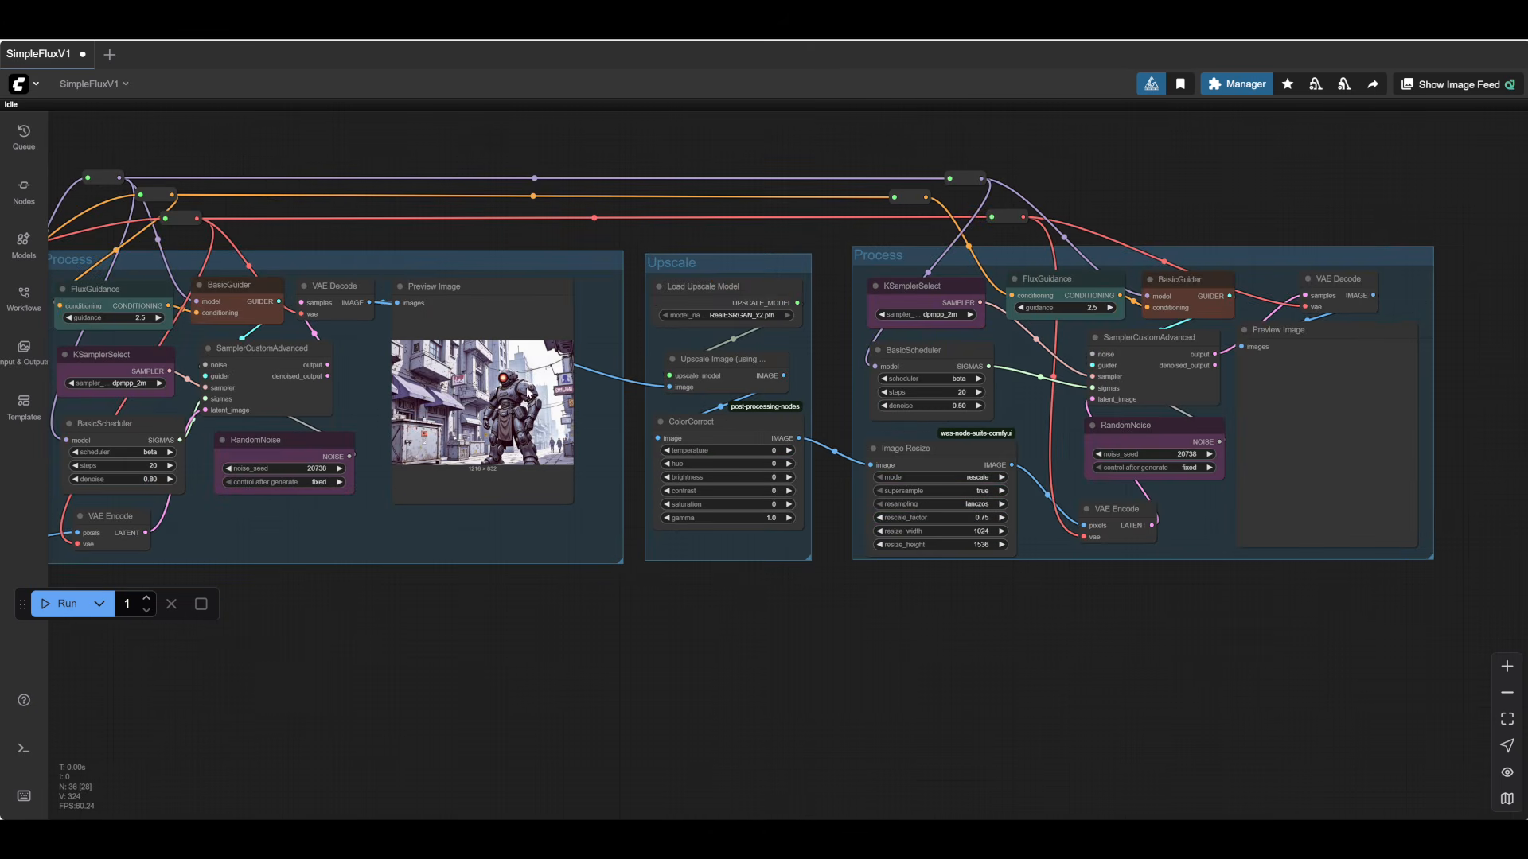
{"action": "left_click_drag", "start_coordinate": [811, 661], "coordinate": [677, 686]}
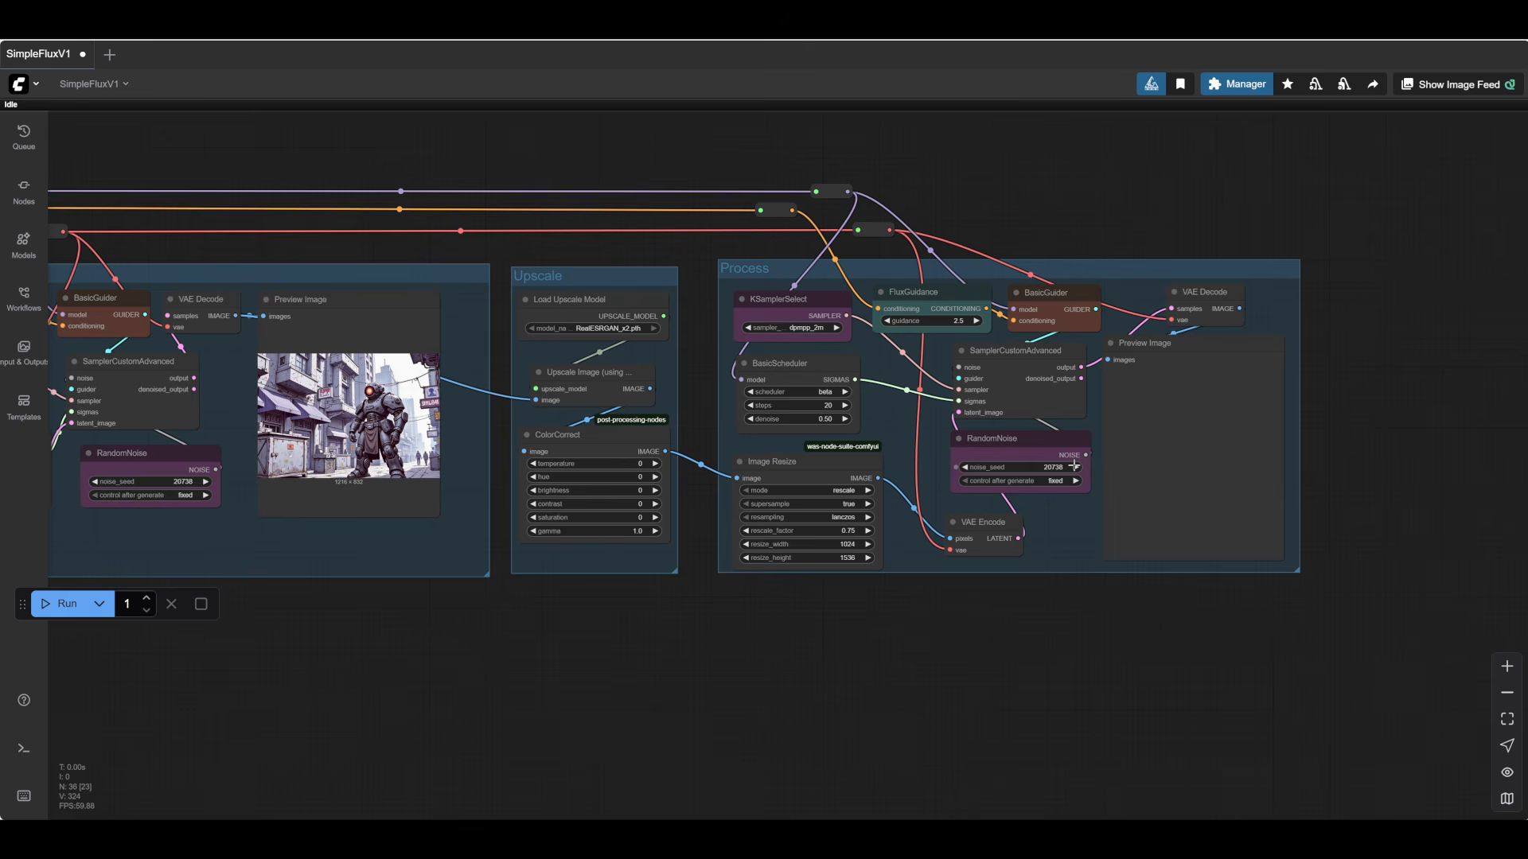
{"action": "left_click_drag", "start_coordinate": [969, 616], "coordinate": [963, 620]}
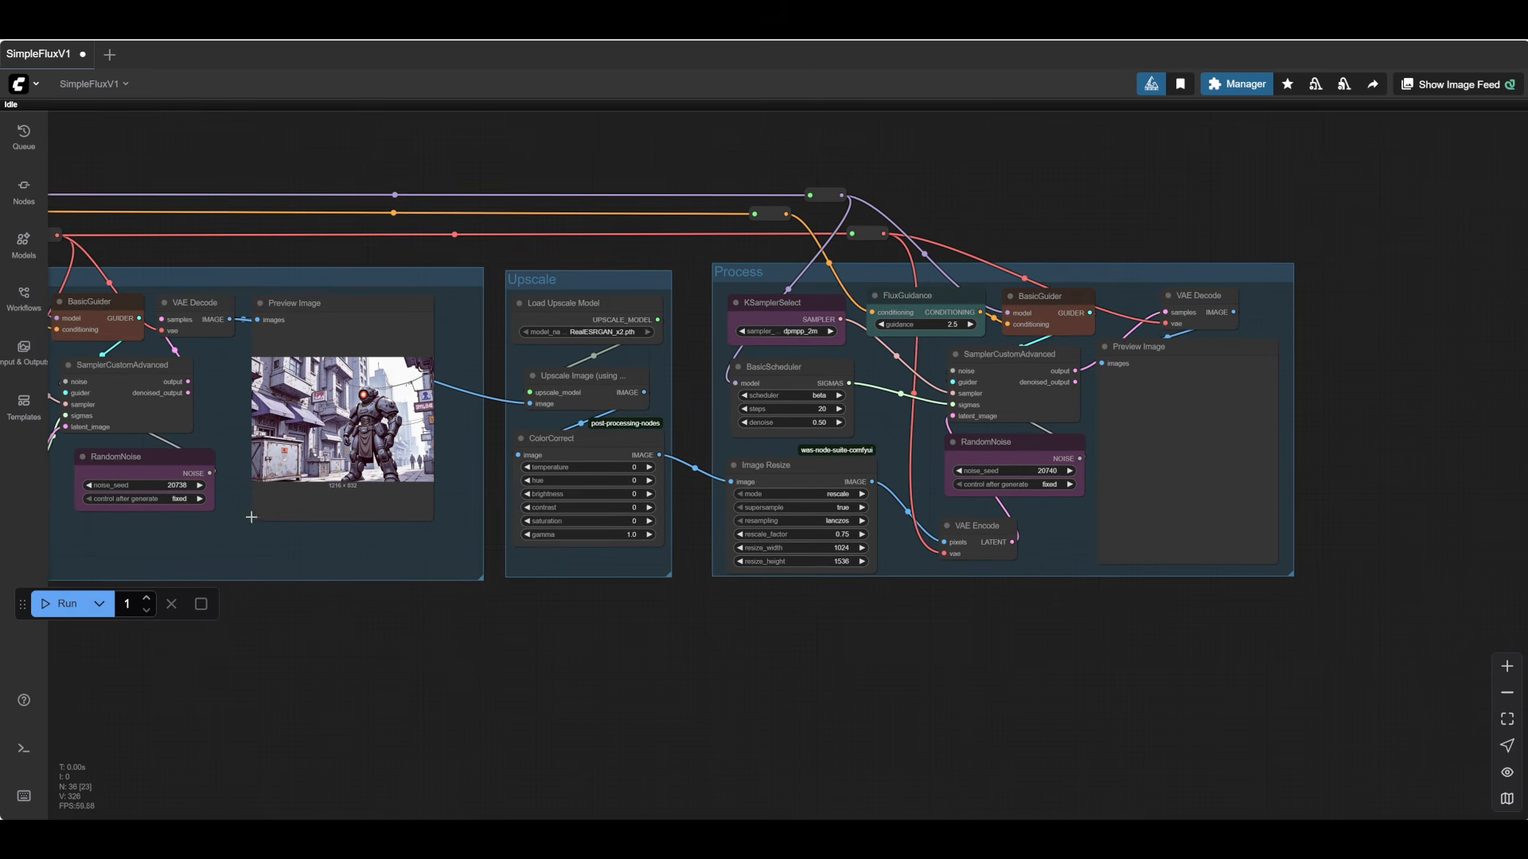
{"action": "left_click", "coordinate": [64, 603]}
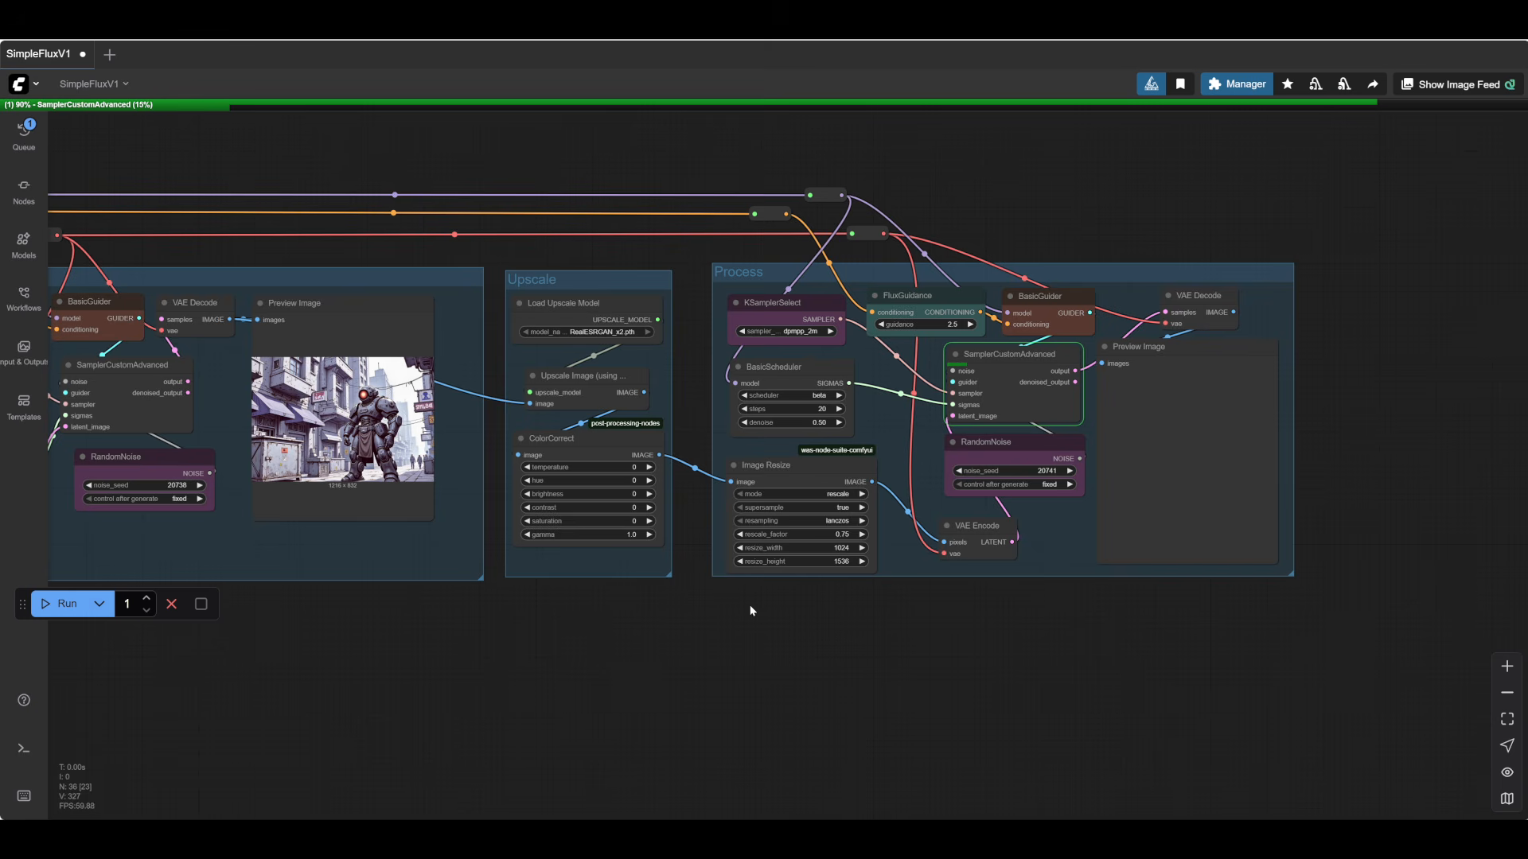
- Nudge the second Process group slightly and examine the generated image in its Preview Image node
{"action": "left_click_drag", "start_coordinate": [970, 679], "coordinate": [903, 697]}
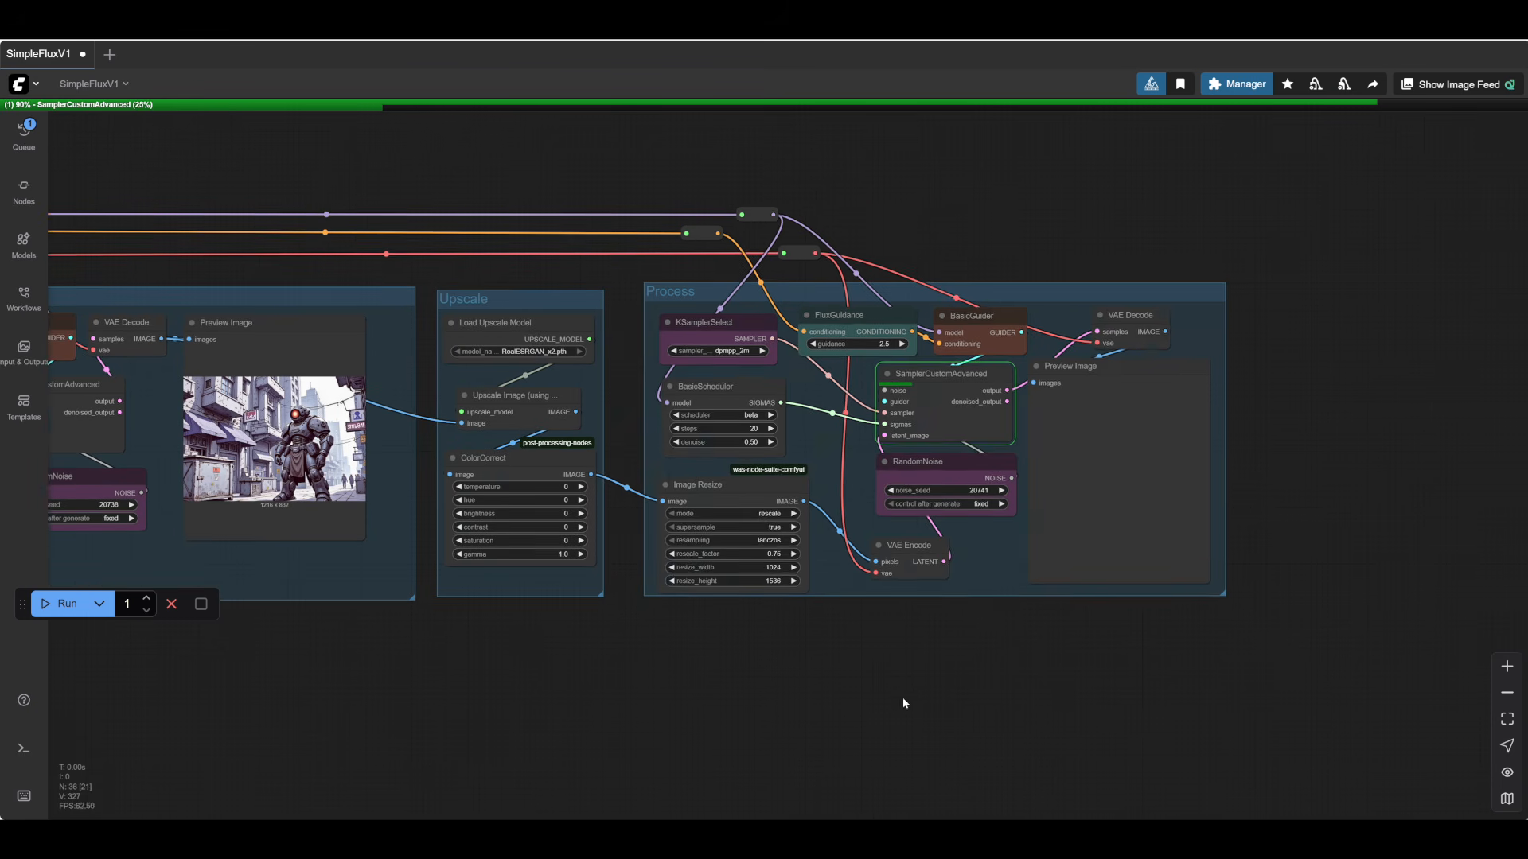
{"action": "left_click_drag", "start_coordinate": [1226, 546], "coordinate": [1221, 548]}
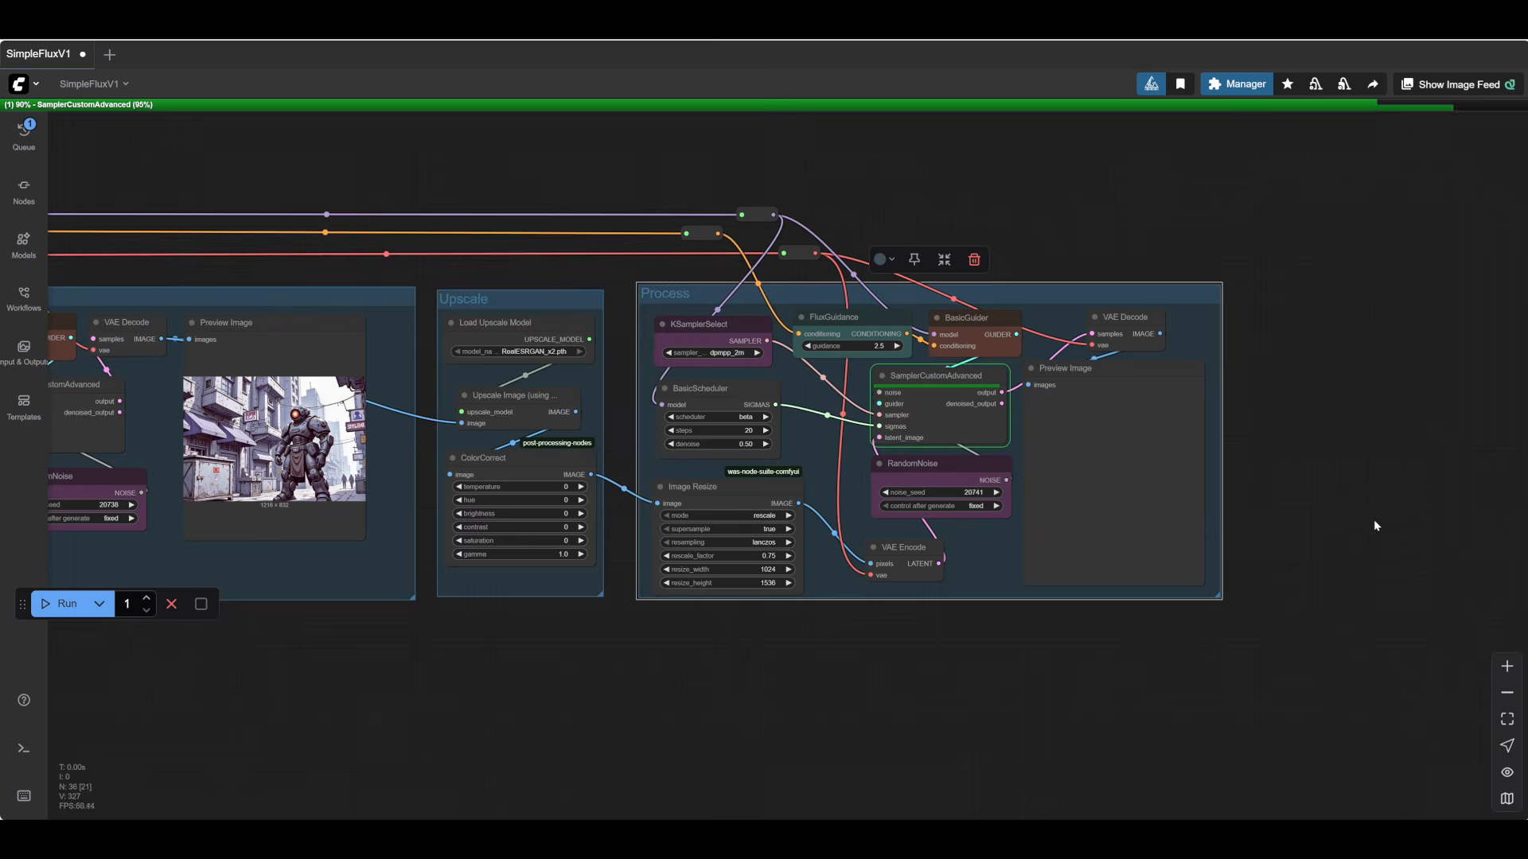
{"action": "scroll", "coordinate": [1265, 504], "scroll_direction": "up", "scroll_amount": 5}
{"action": "scroll", "coordinate": [1265, 507], "scroll_direction": "up", "scroll_amount": 3}
{"action": "left_click_drag", "start_coordinate": [1129, 511], "coordinate": [1221, 539]}
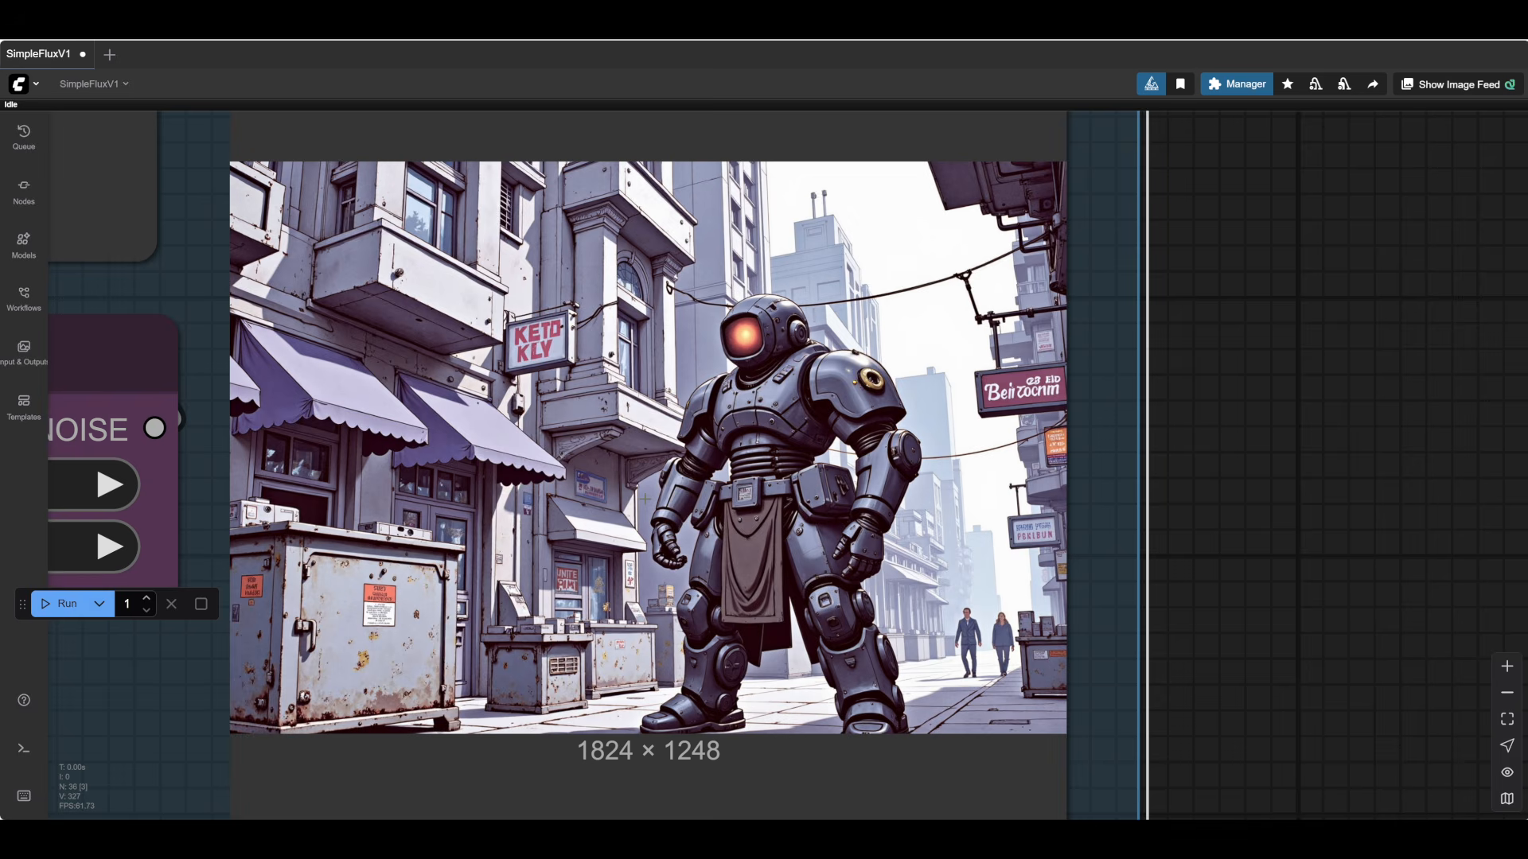
- Review the layout of the whole workflow, from the Load and ImageInput groups to the second Process group
{"action": "scroll", "coordinate": [645, 499], "scroll_direction": "down", "scroll_amount": 10}
{"action": "left_click_drag", "start_coordinate": [392, 760], "coordinate": [967, 702]}
{"action": "scroll", "coordinate": [965, 701], "scroll_direction": "down", "scroll_amount": 3}
{"action": "left_click_drag", "start_coordinate": [740, 723], "coordinate": [940, 603]}
{"action": "scroll", "coordinate": [933, 666], "scroll_direction": "down", "scroll_amount": 3}
{"action": "scroll", "coordinate": [970, 581], "scroll_direction": "down", "scroll_amount": 1}
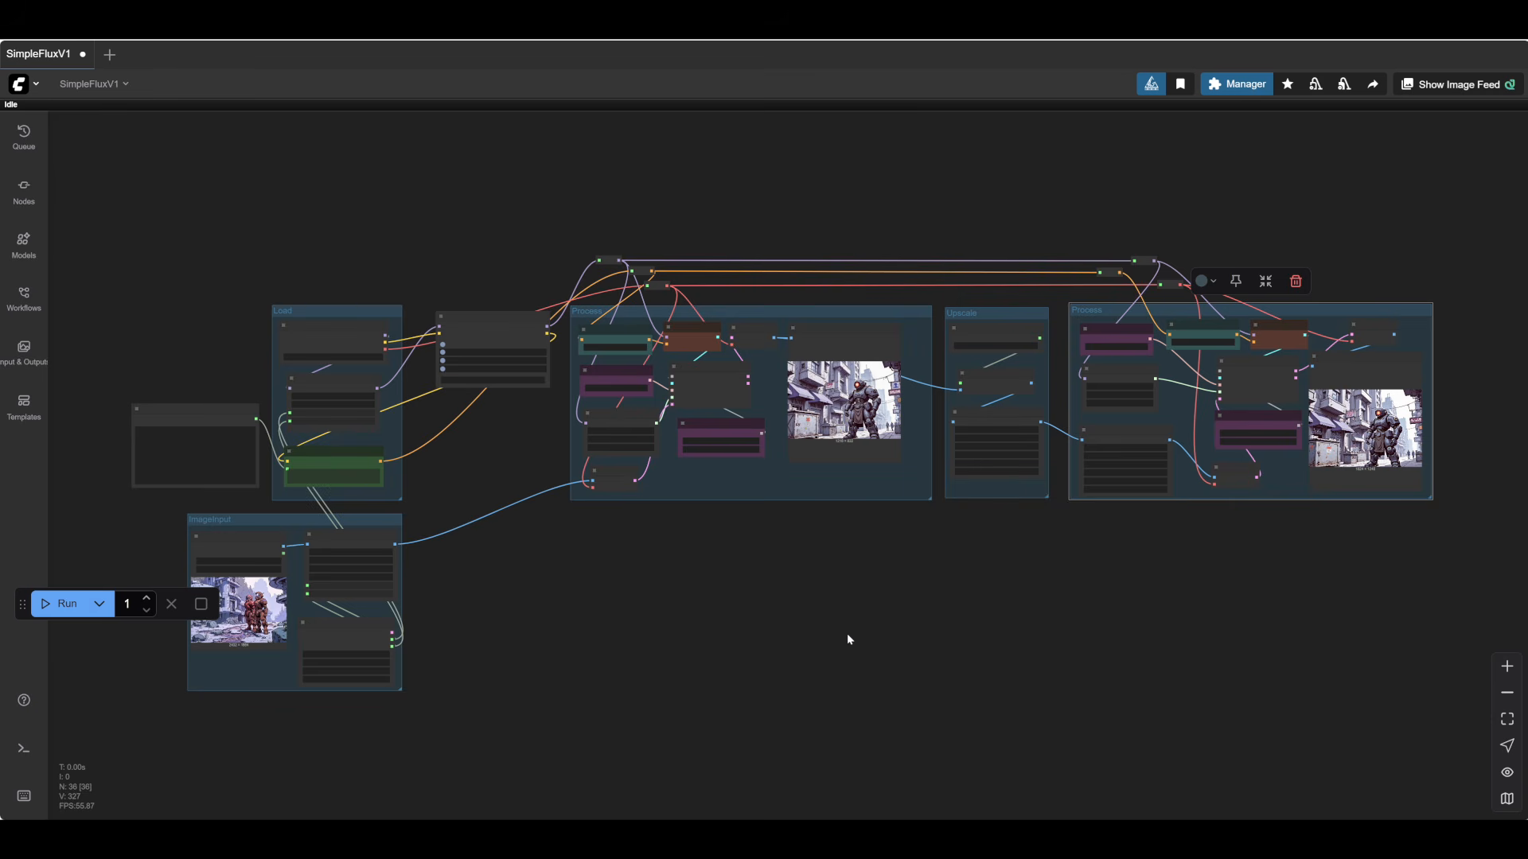
{"action": "left_click_drag", "start_coordinate": [500, 267], "coordinate": [500, 265]}
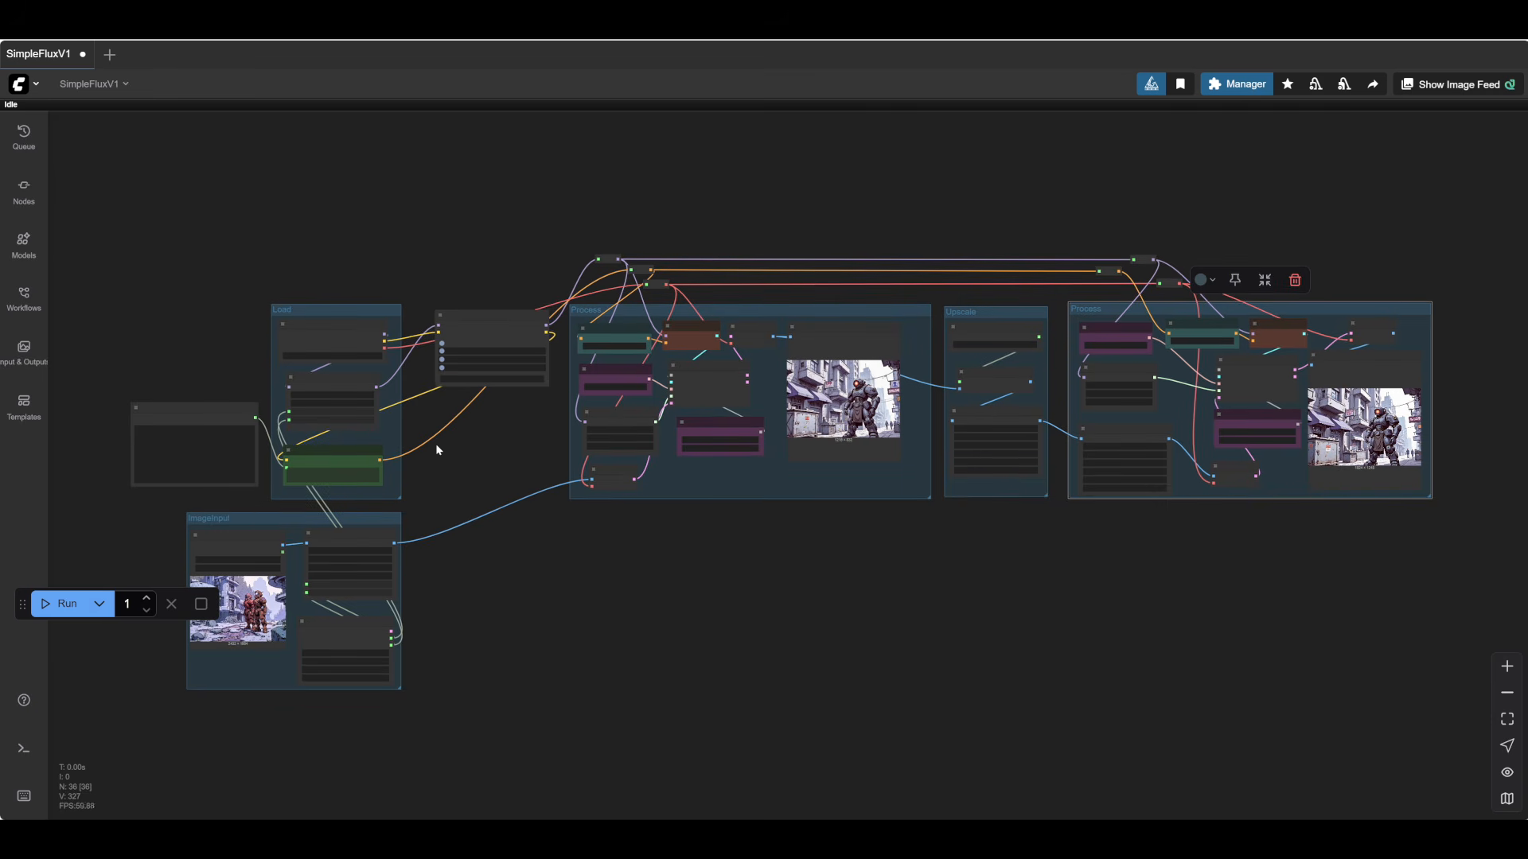
{"action": "left_click_drag", "start_coordinate": [264, 217], "coordinate": [264, 215]}
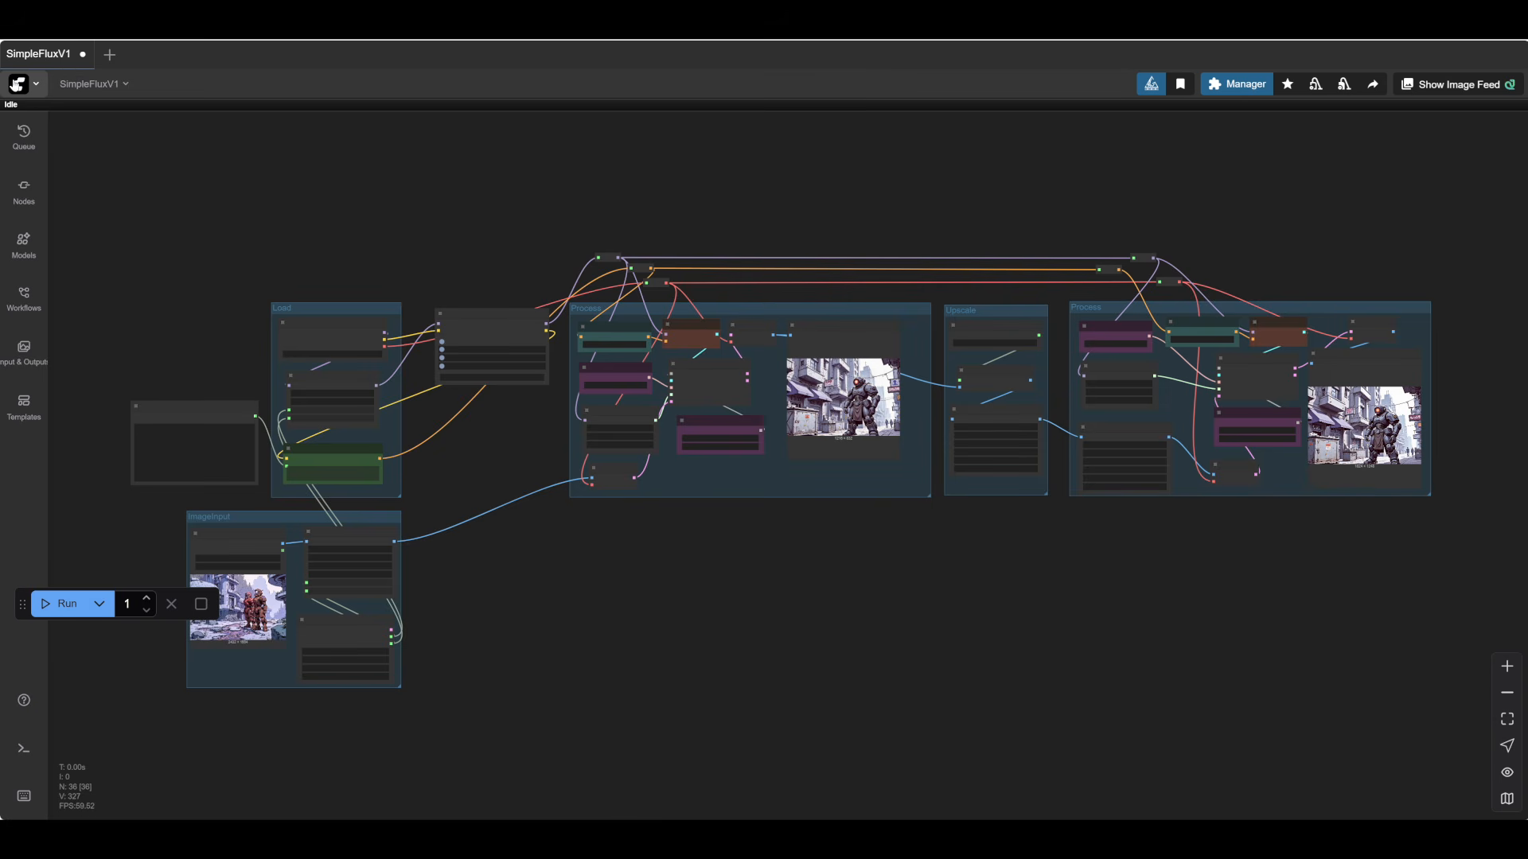
- Save the workflow under the new filename BeginFluxV1
{"action": "left_click", "coordinate": [22, 84]}
{"action": "mouse_move", "coordinate": [50, 144]}
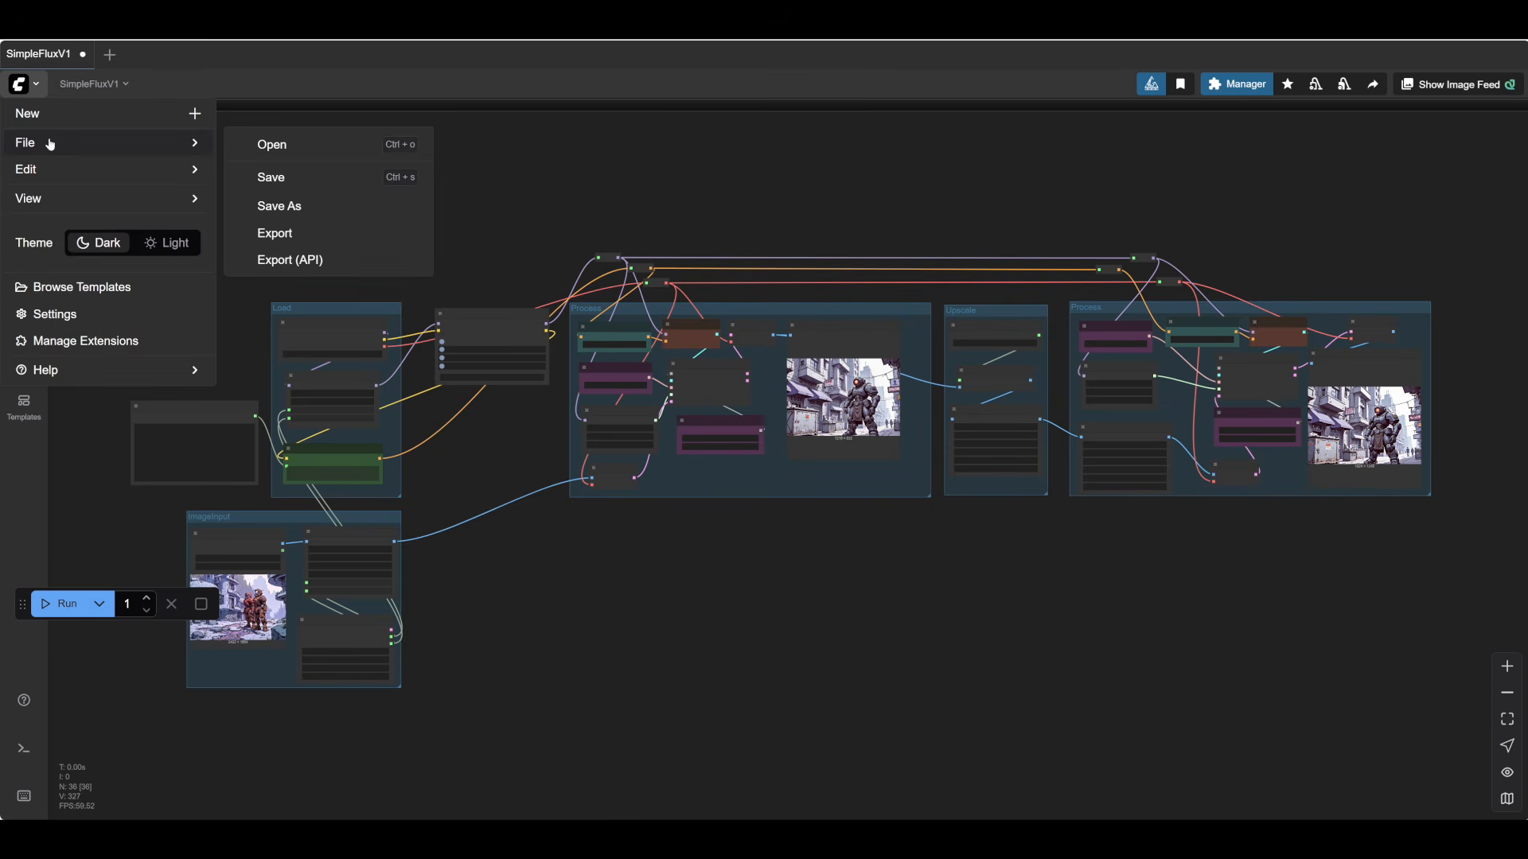
{"action": "left_click", "coordinate": [275, 206]}
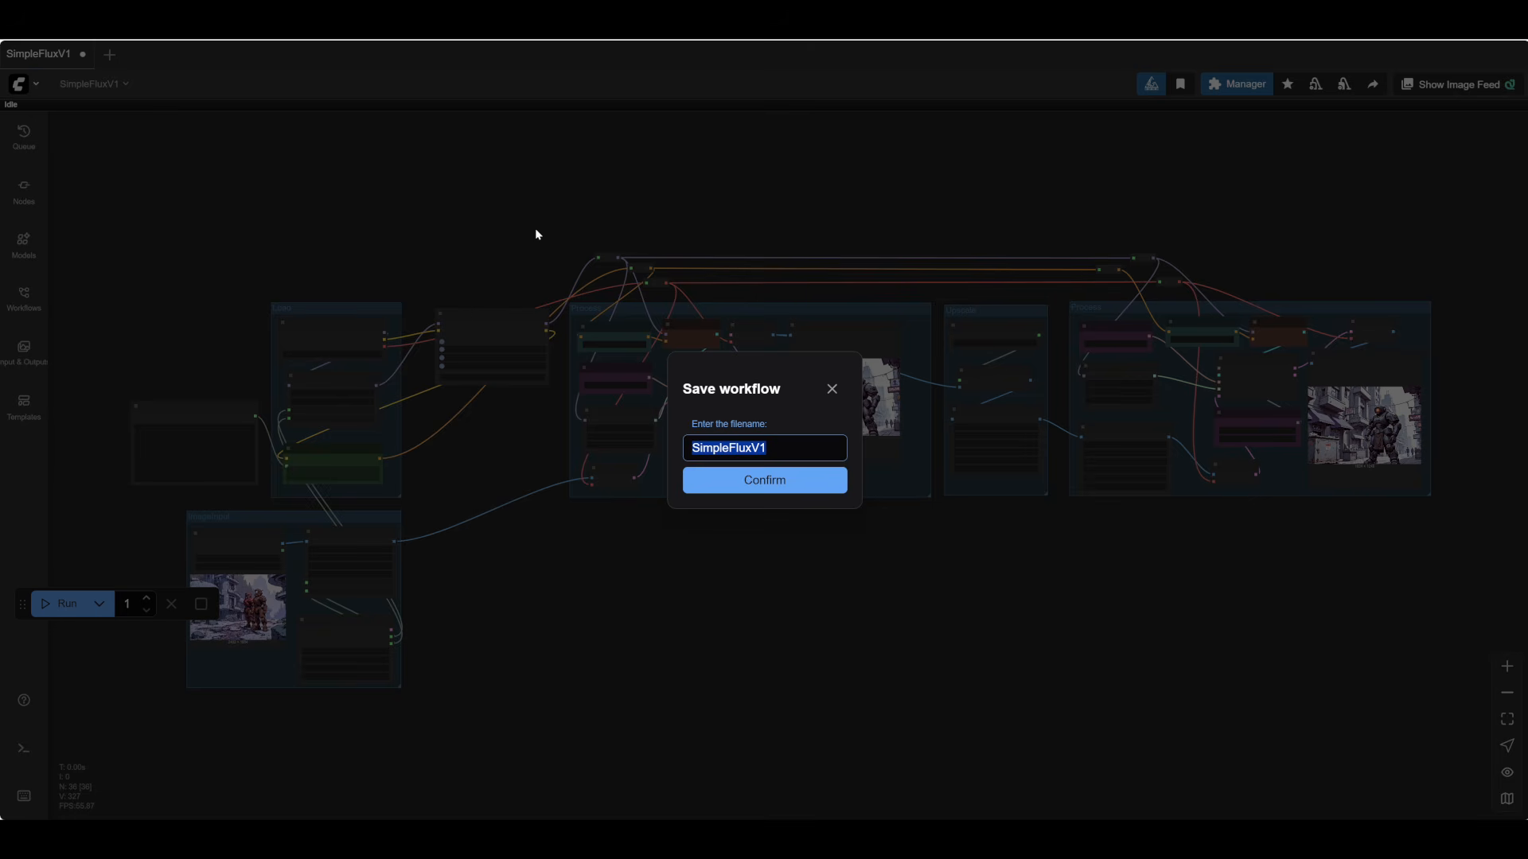
{"action": "type", "text": "BeginFluxV1"}
{"action": "key", "text": "Return"}
- Close the original SimpleFluxV1 workflow without saving its changes, keeping BeginFluxV1 open
{"action": "scroll", "coordinate": [644, 467], "scroll_direction": "down", "scroll_amount": 5}
{"action": "left_click_drag", "start_coordinate": [944, 745], "coordinate": [944, 743]}
{"action": "scroll", "coordinate": [944, 743], "scroll_direction": "down", "scroll_amount": 6}
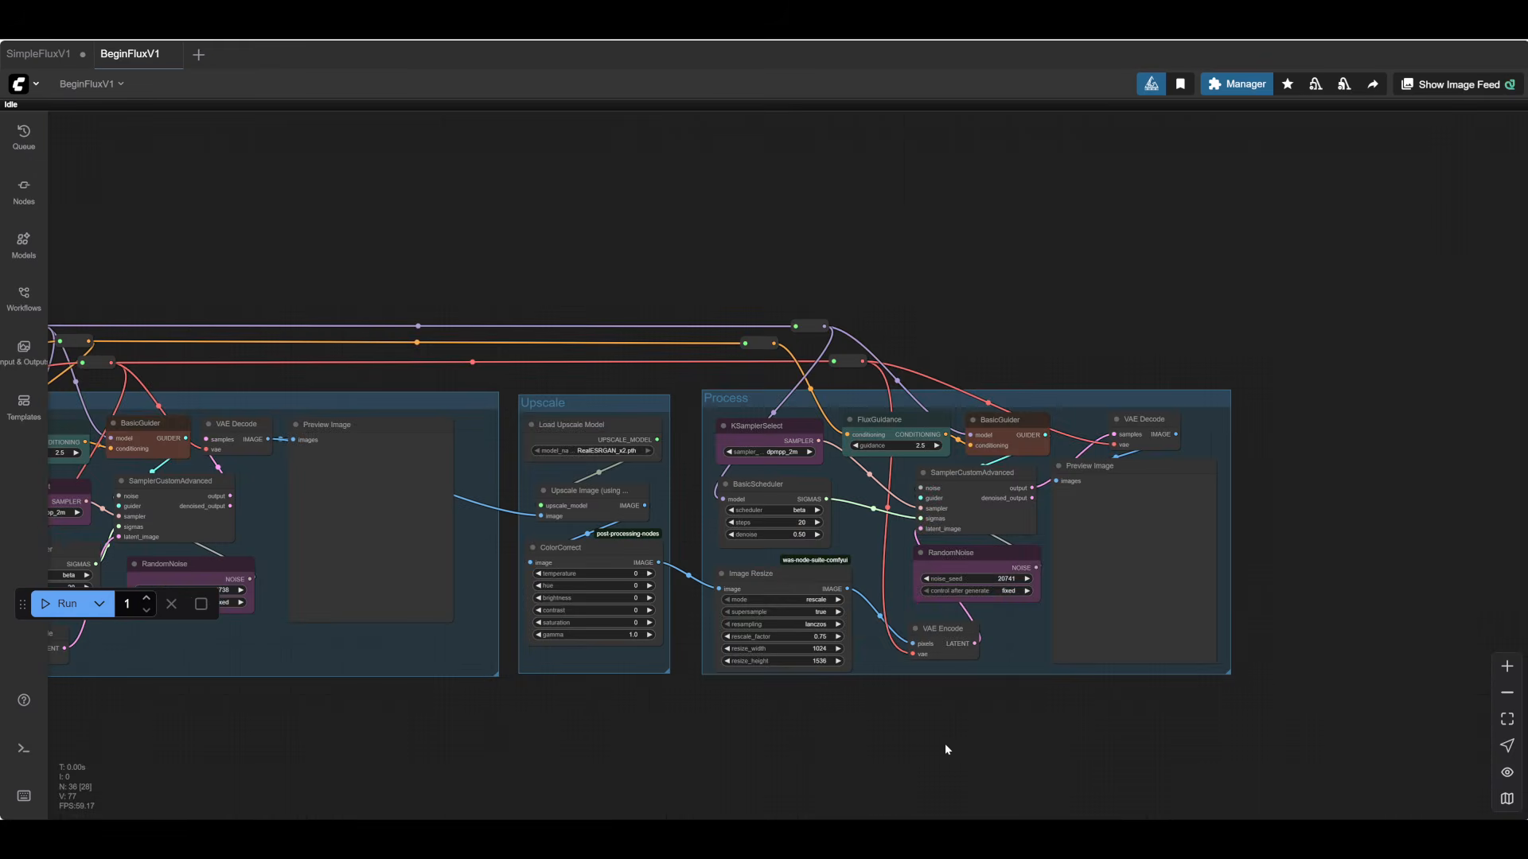
{"action": "scroll", "coordinate": [944, 743], "scroll_direction": "down", "scroll_amount": 1}
{"action": "left_click_drag", "start_coordinate": [790, 729], "coordinate": [1035, 604]}
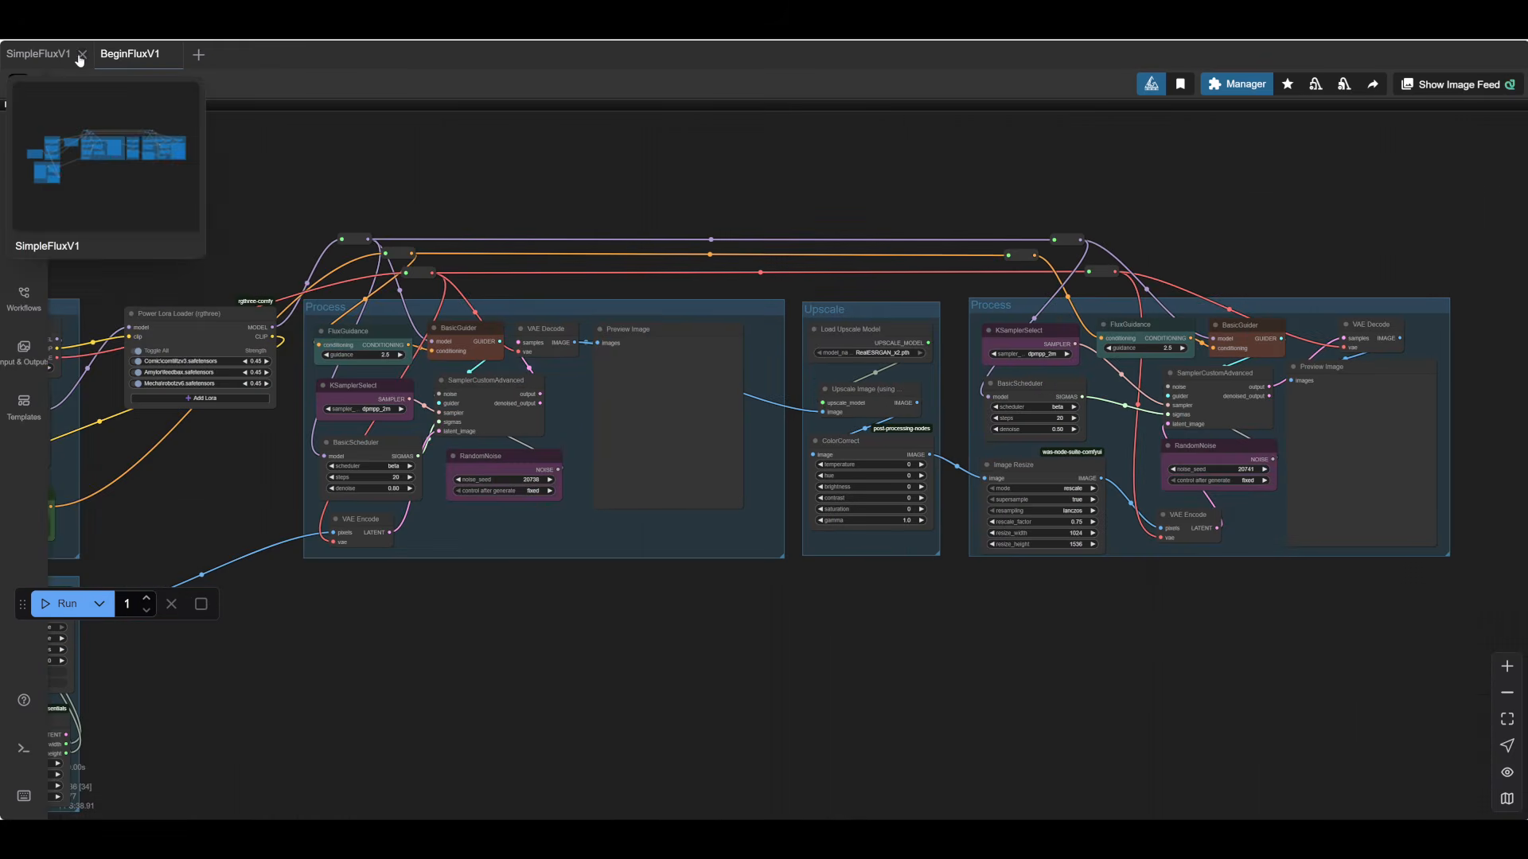
{"action": "left_click", "coordinate": [82, 54]}
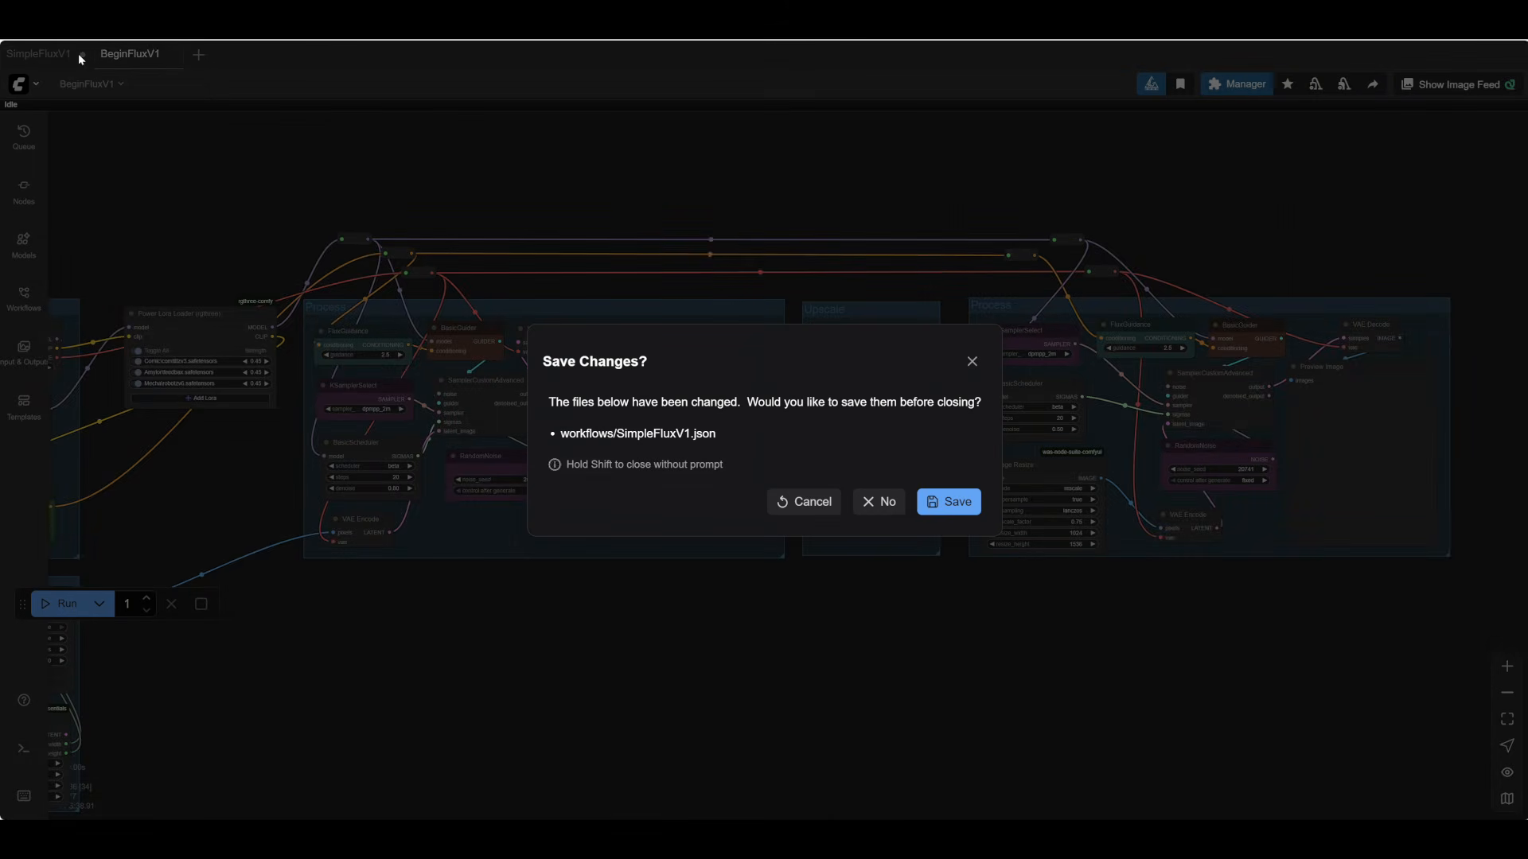
{"action": "left_click", "coordinate": [880, 501]}
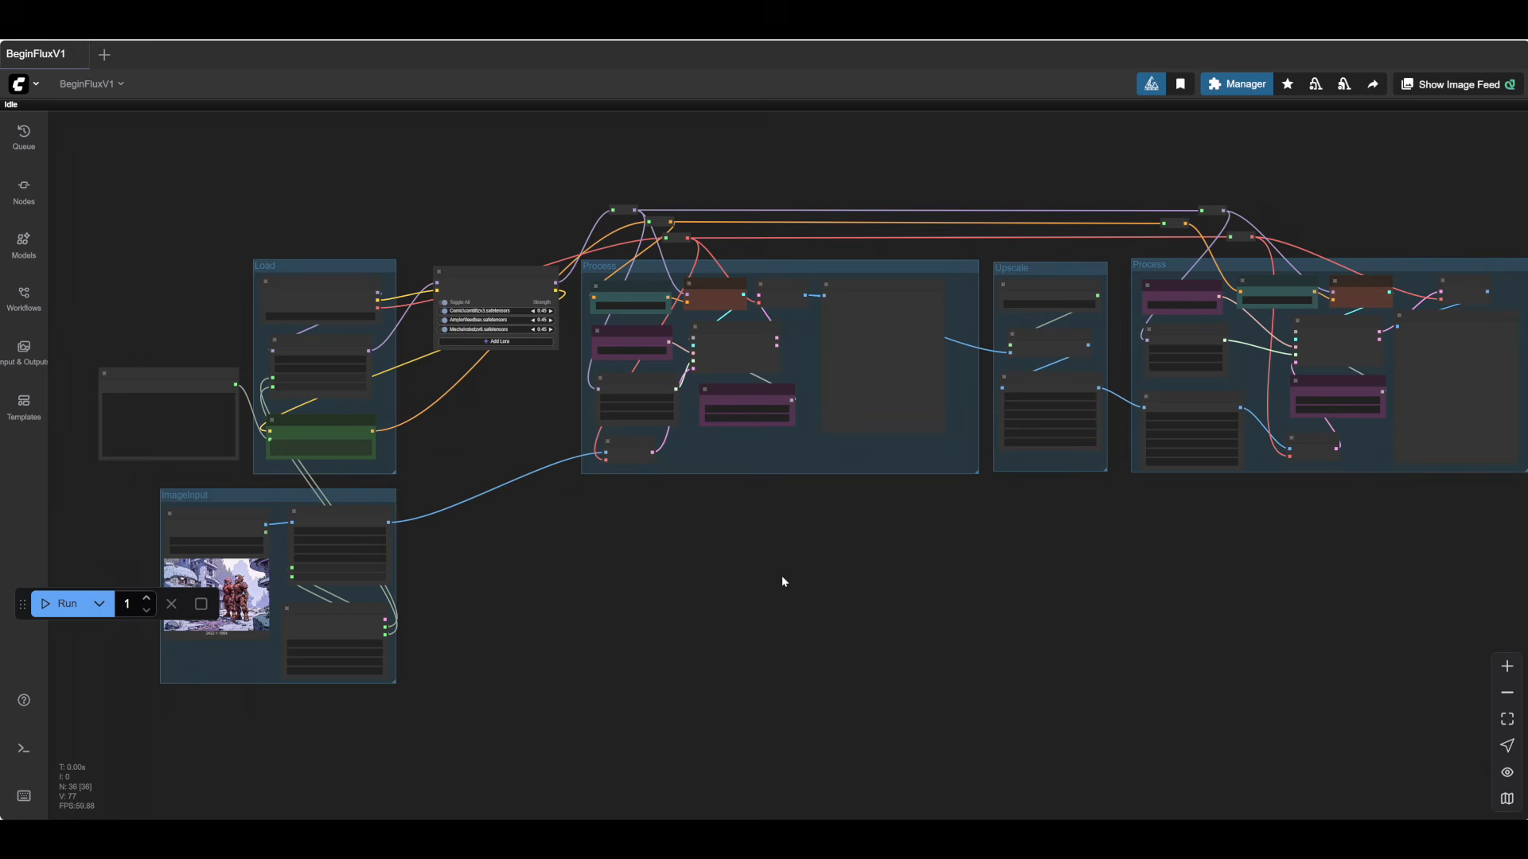
- Check the list of saved workflows for BeginFluxV1.json
{"action": "left_click", "coordinate": [24, 296]}
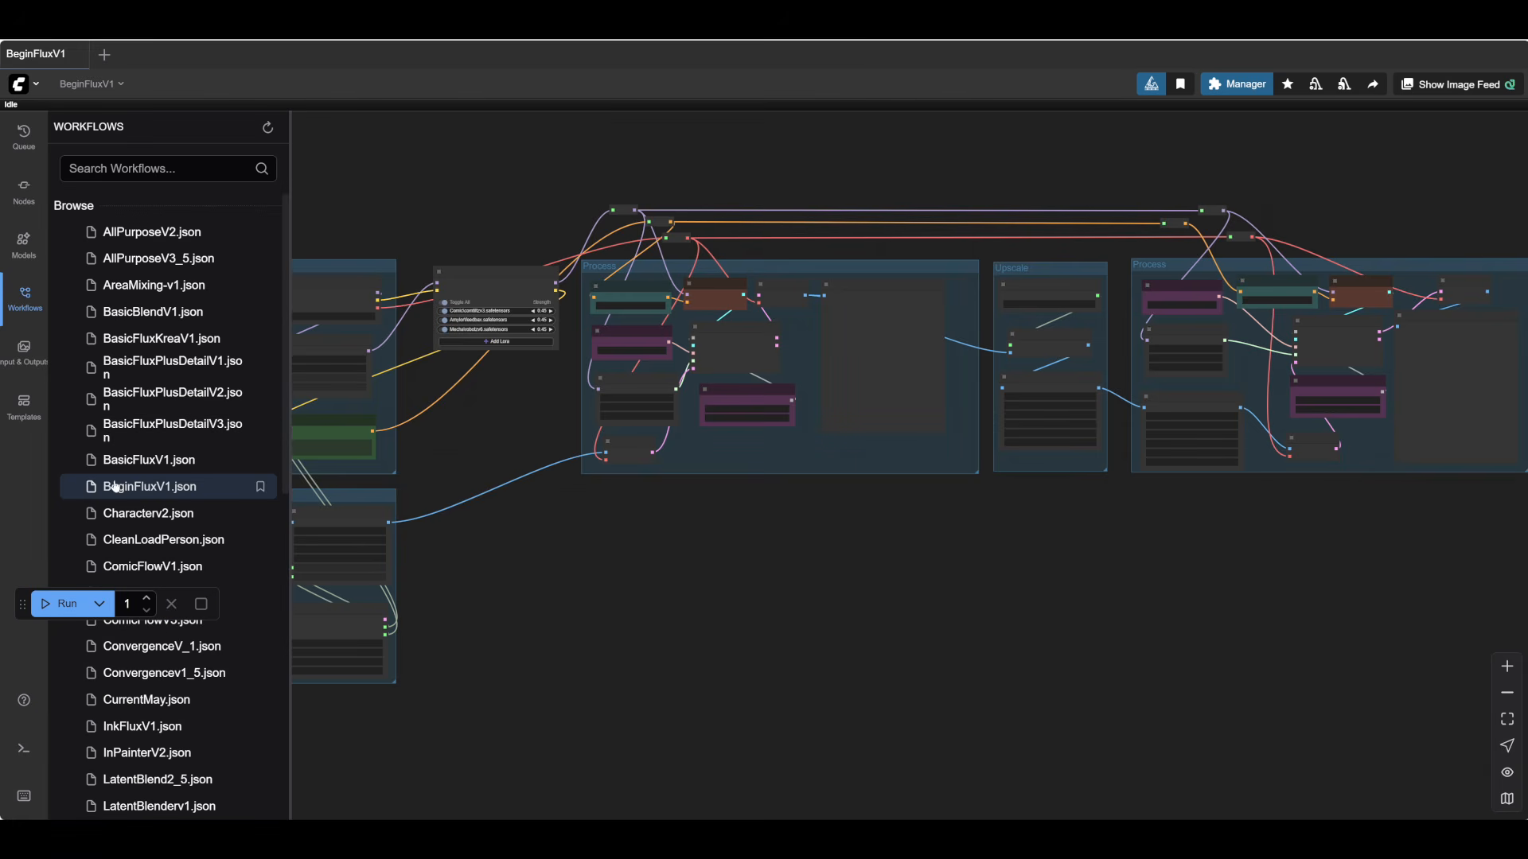
{"action": "left_click", "coordinate": [24, 297]}
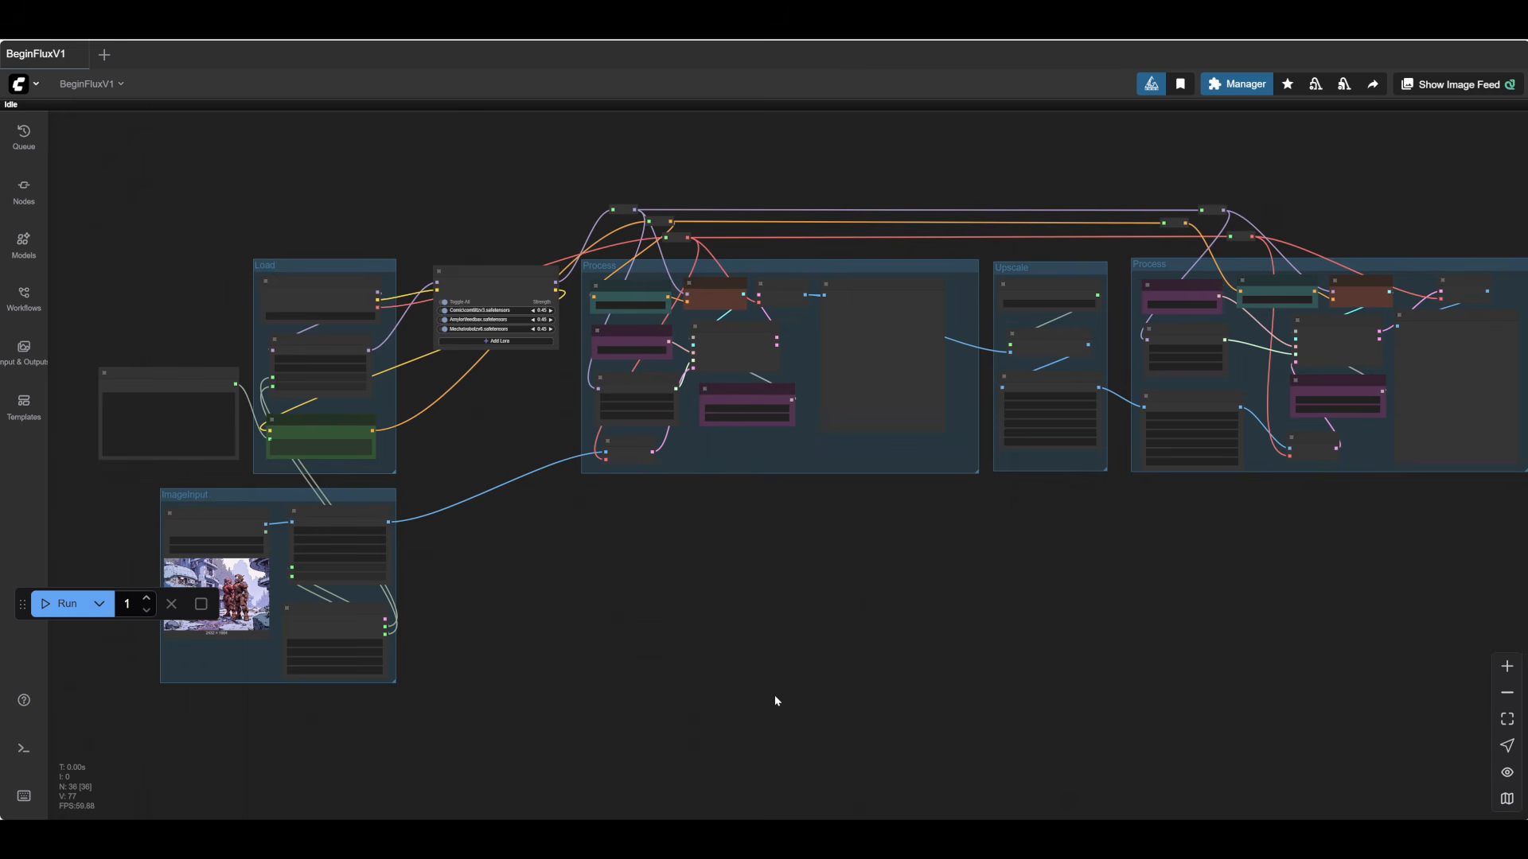